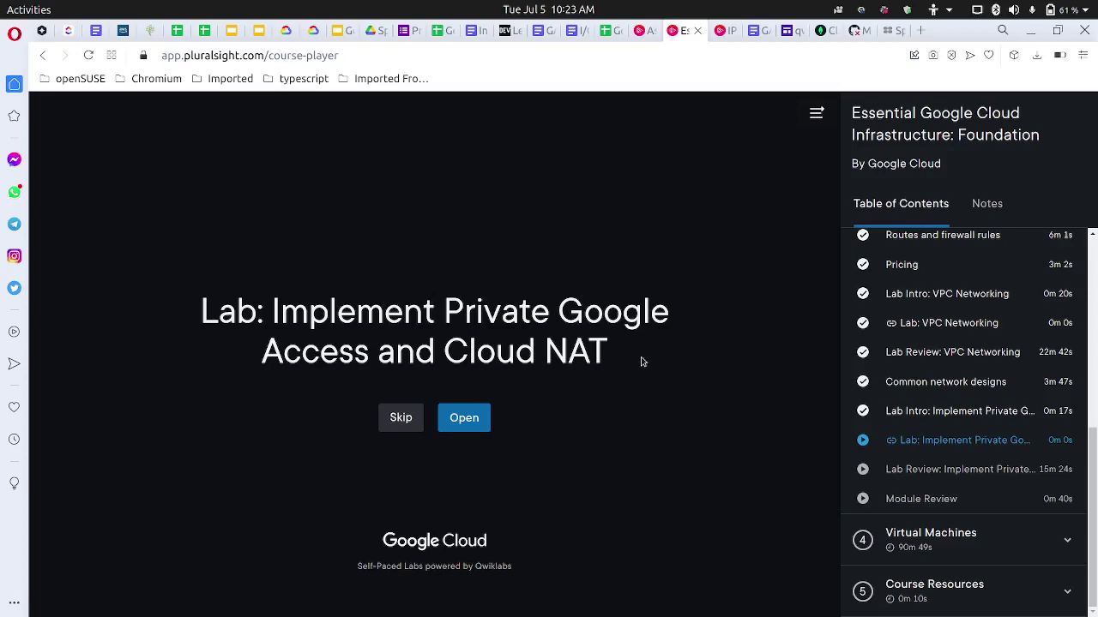
Open the 'Lab: Implement Private Google Access and Cloud NAT' link in a private window.
scroll(930, 380, "up", 1)
scroll(930, 380, "down", 1)
right_click(458, 415)
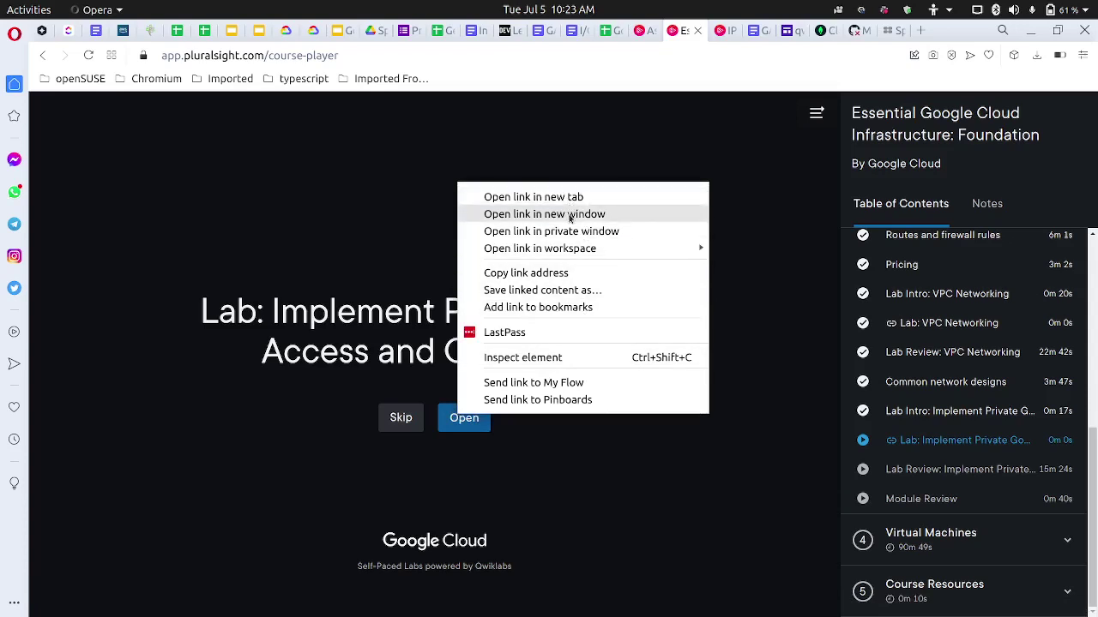
left_click(576, 232)
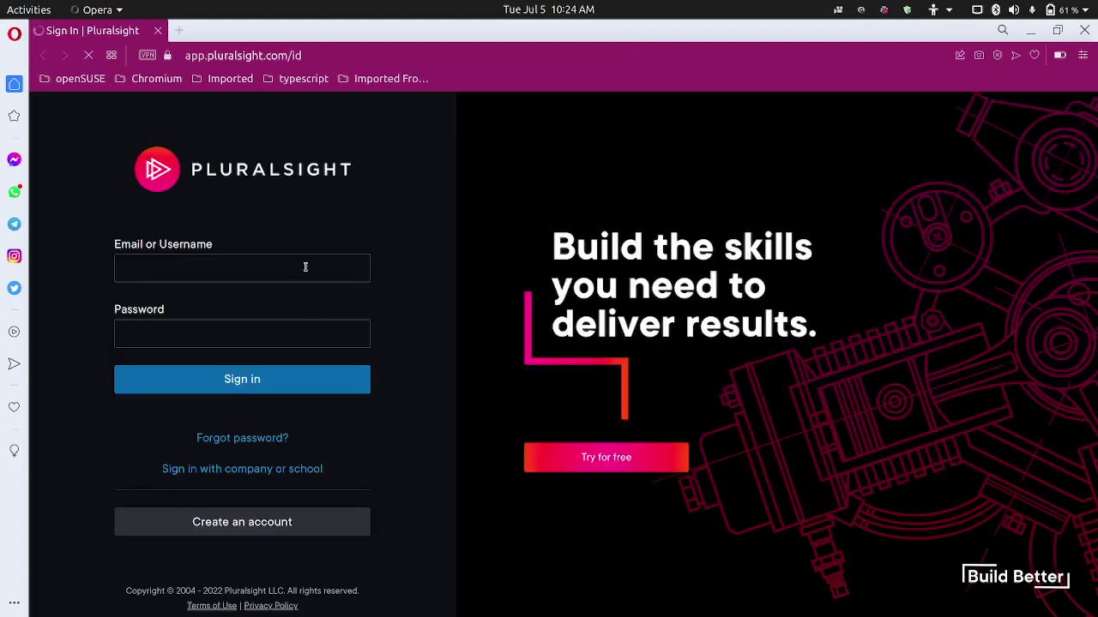
Sign in to Pluralsight with the account's e-mail address and password.
left_click(306, 267)
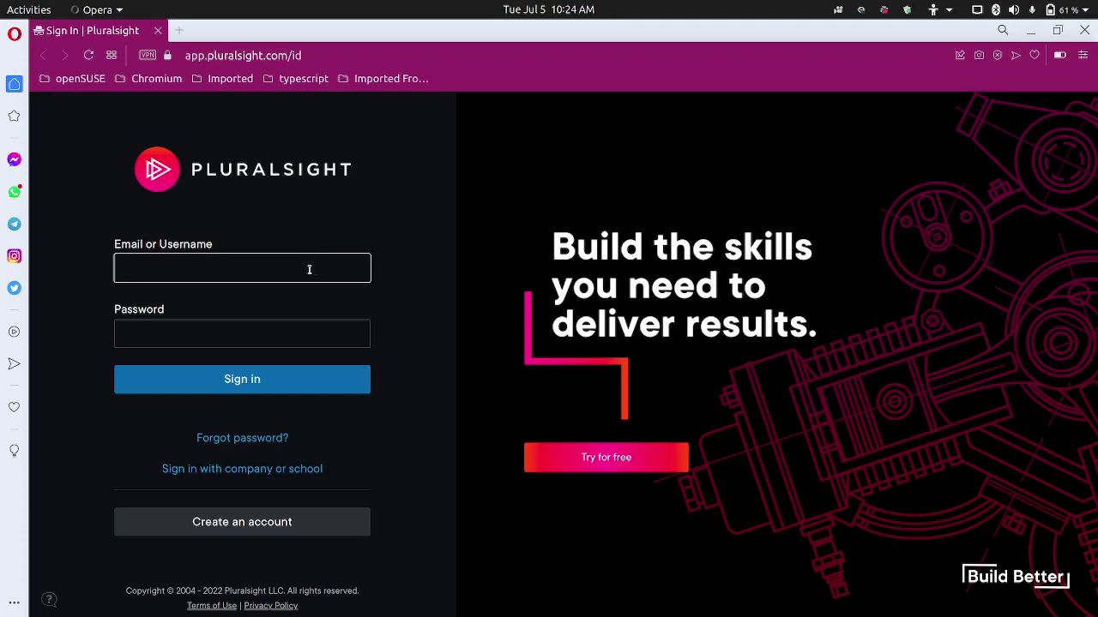
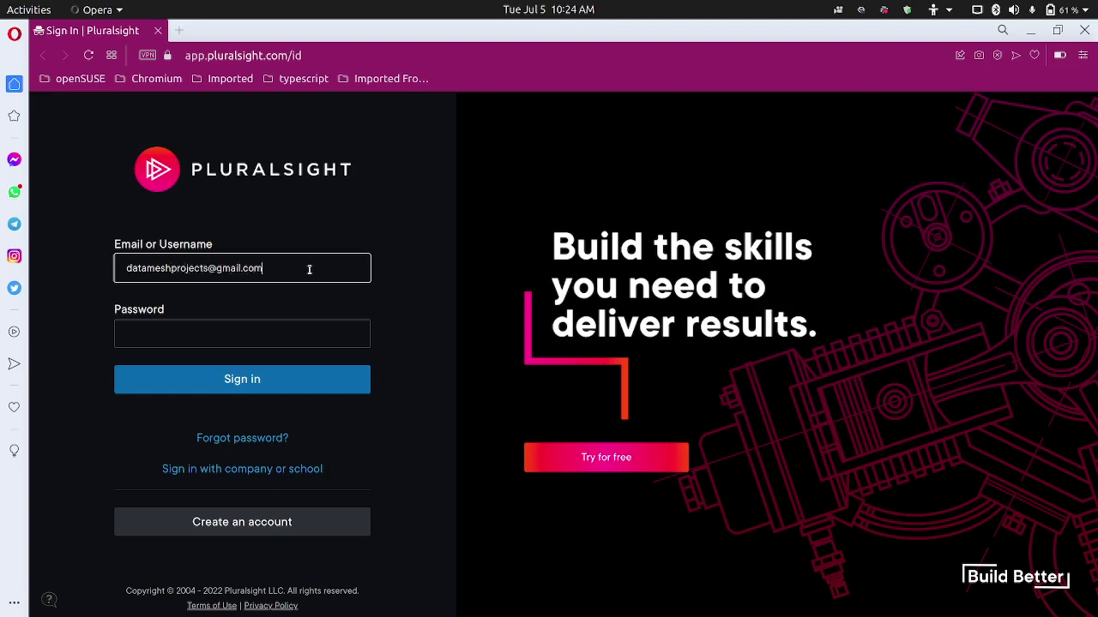
key("Tab")
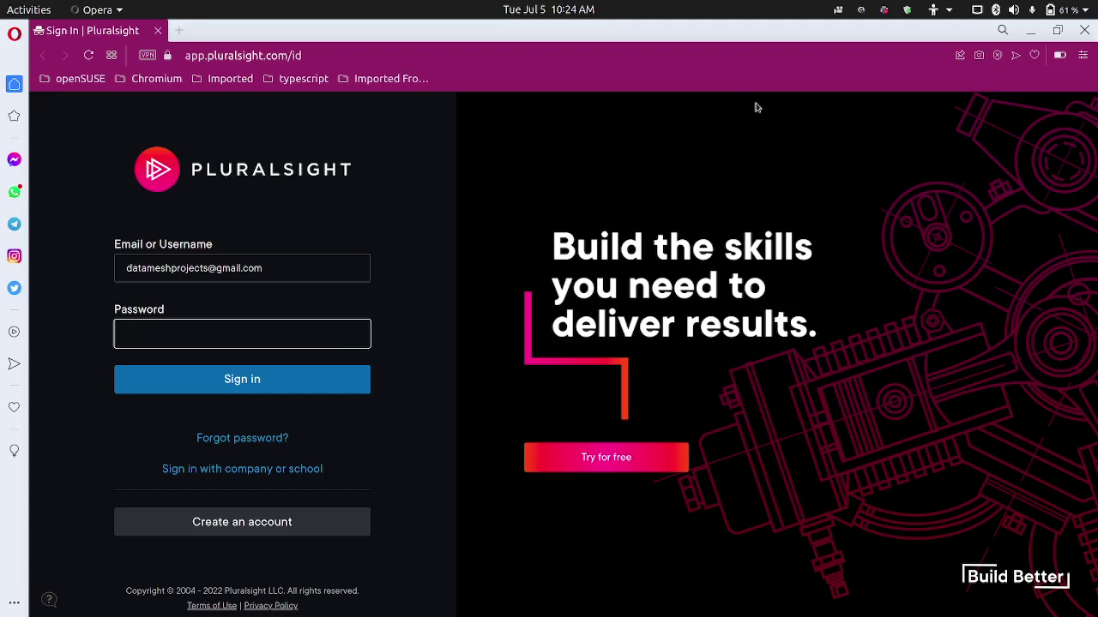
left_click(861, 12)
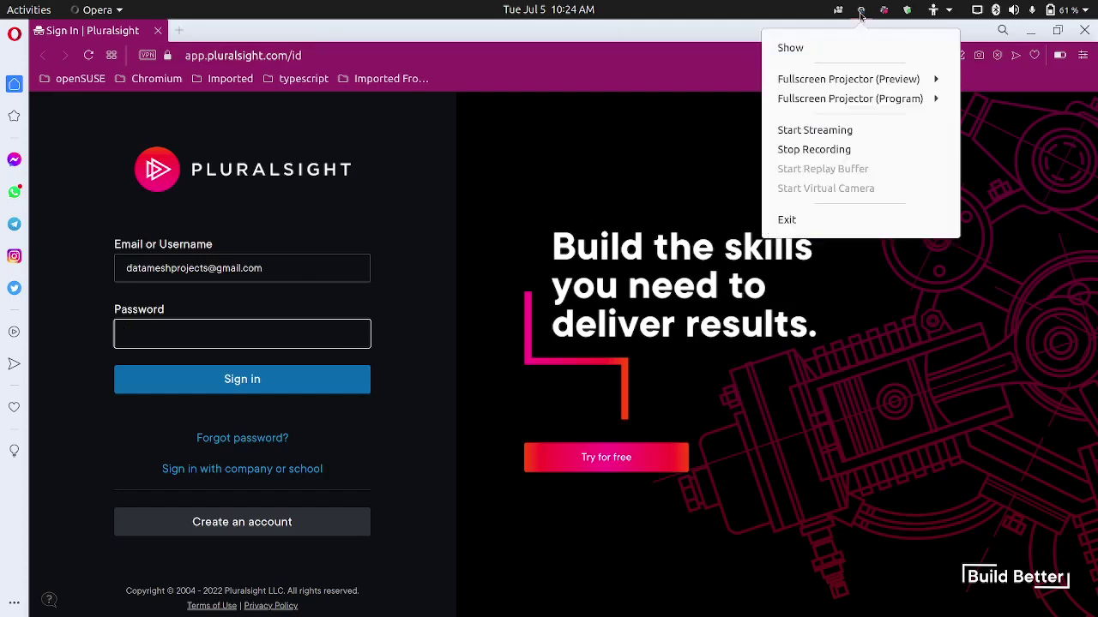
left_click(815, 147)
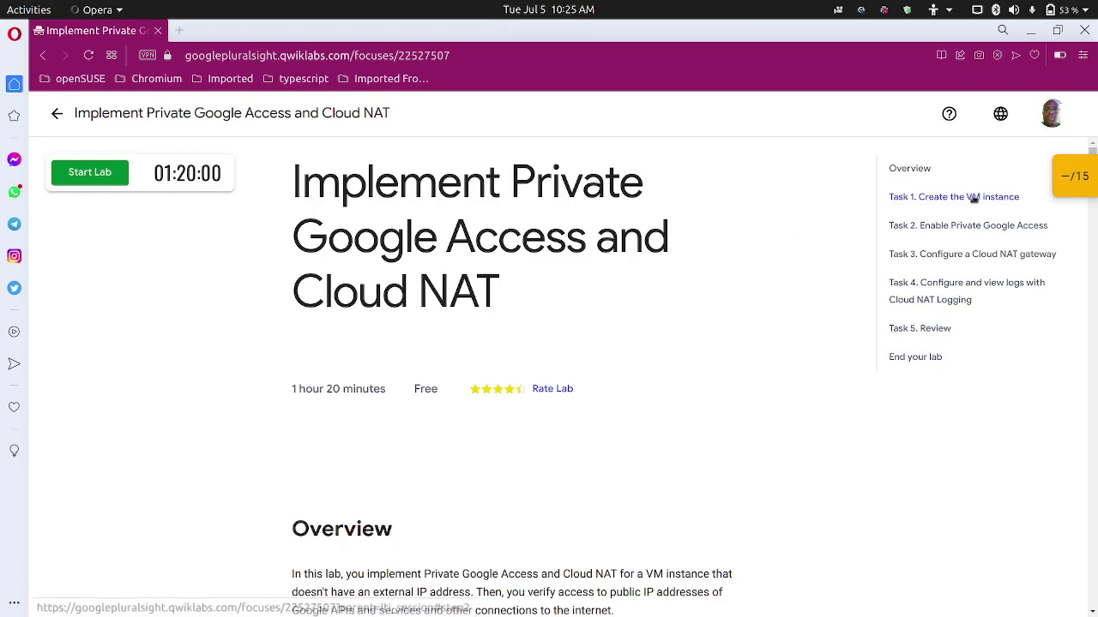
left_click(1068, 178)
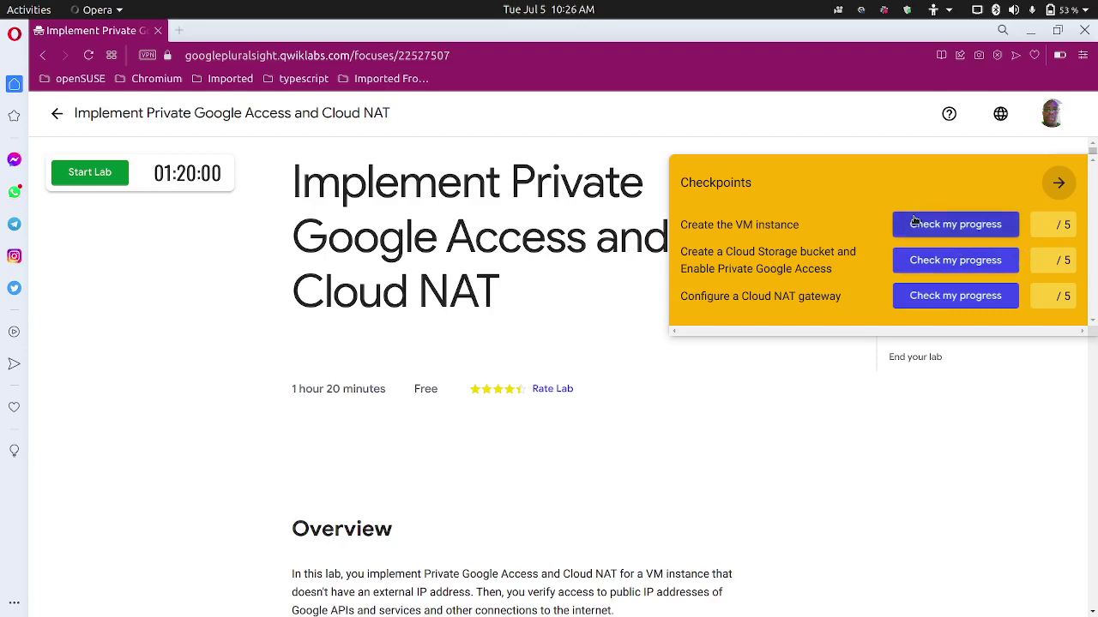
left_click(1060, 183)
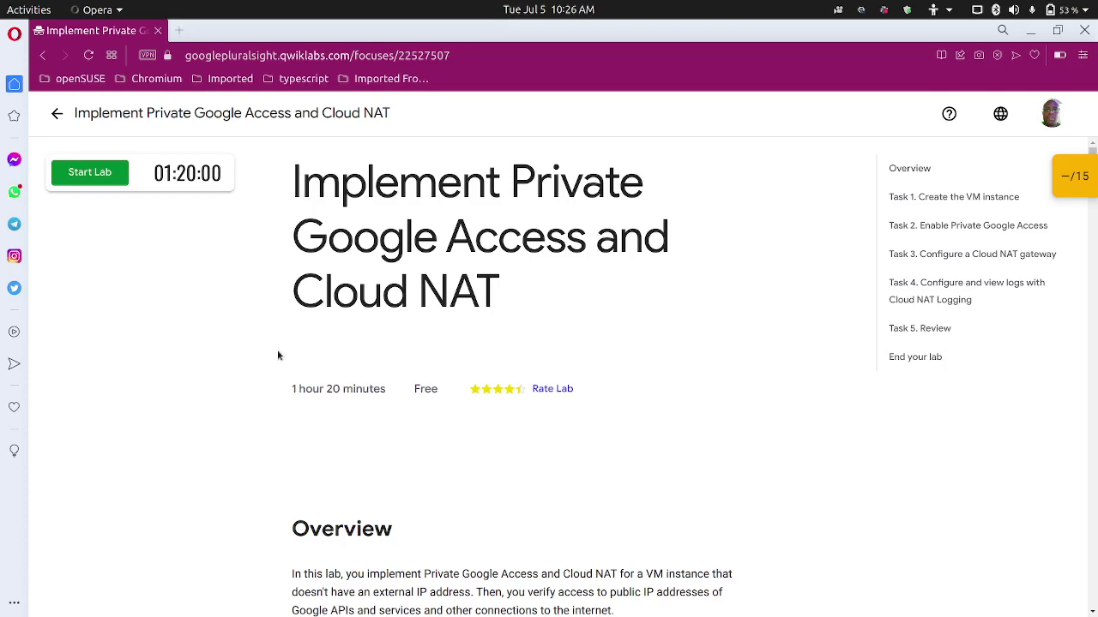
scroll(277, 355, "down", 3)
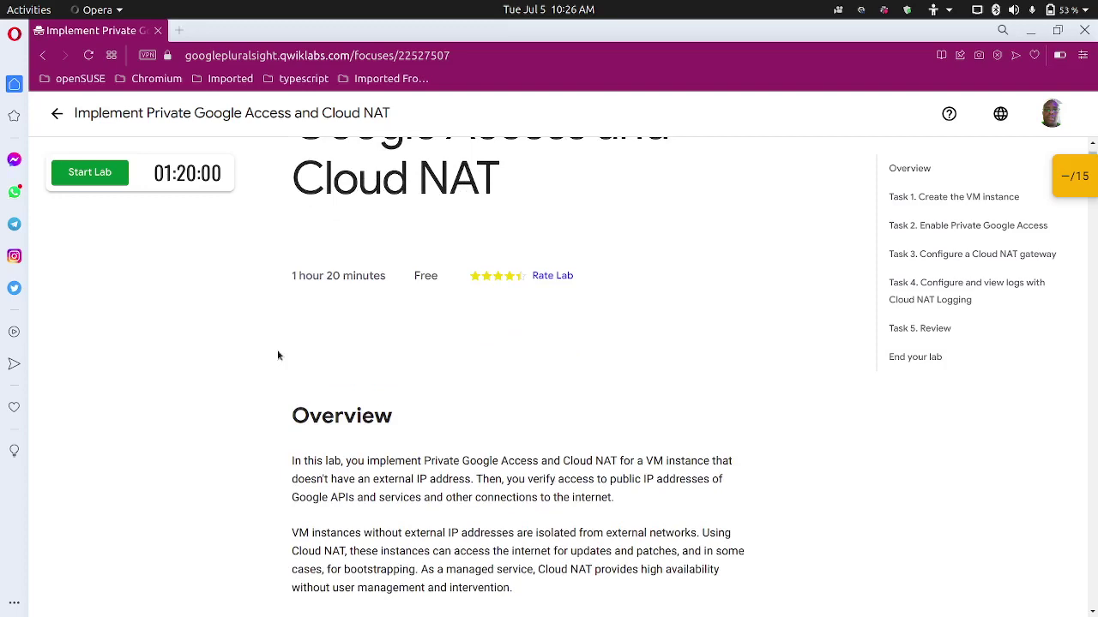
scroll(277, 355, "up", 2)
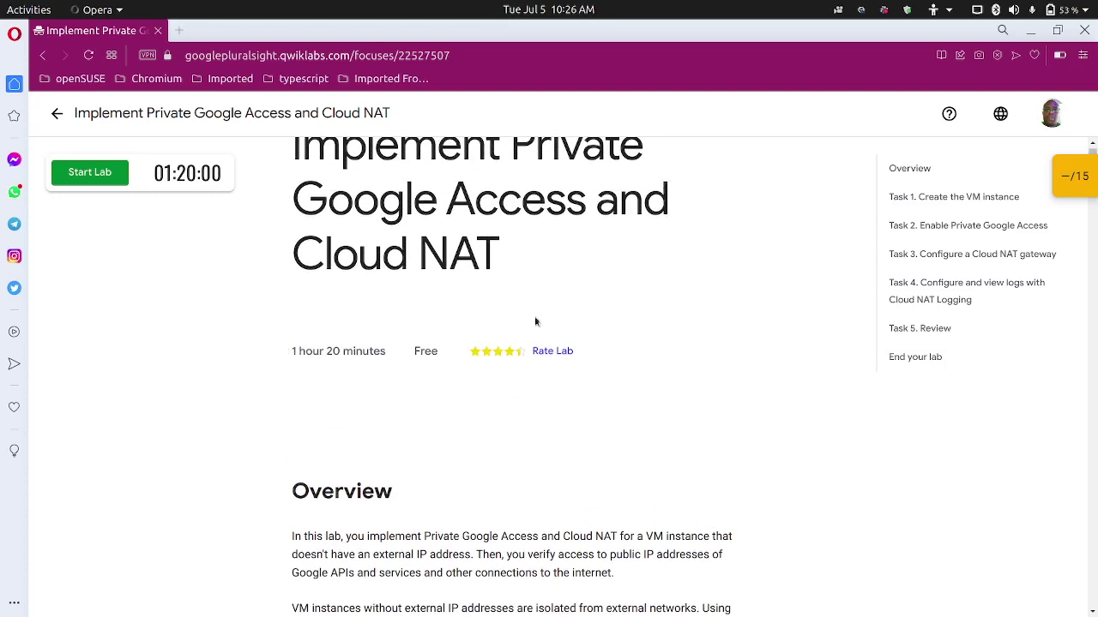
scroll(615, 306, "up", 1)
scroll(615, 307, "up", 1)
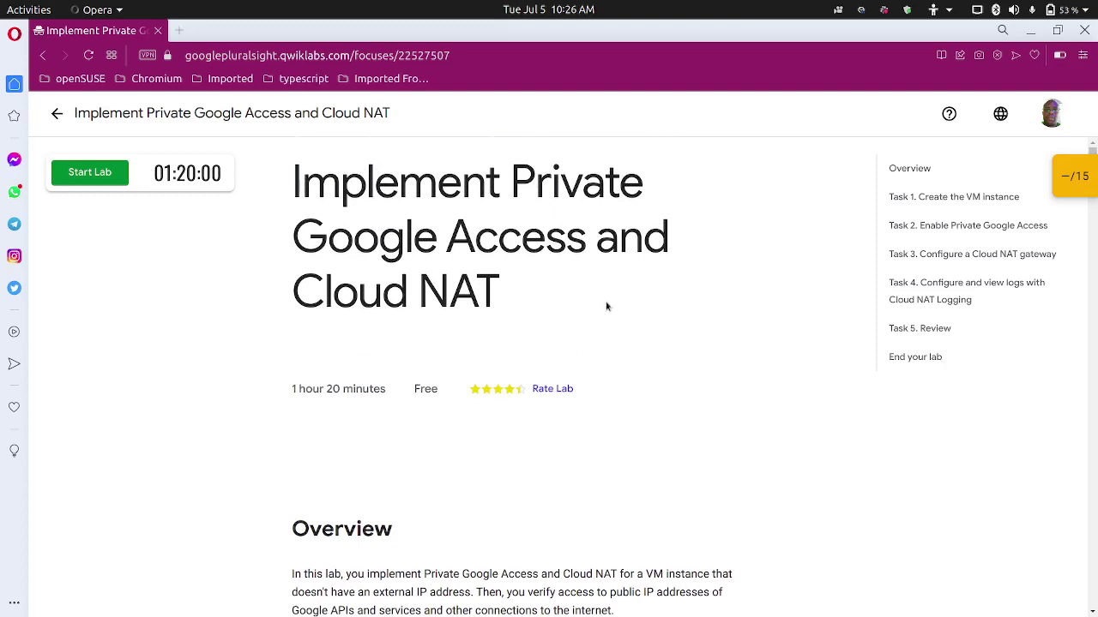
left_click(949, 115)
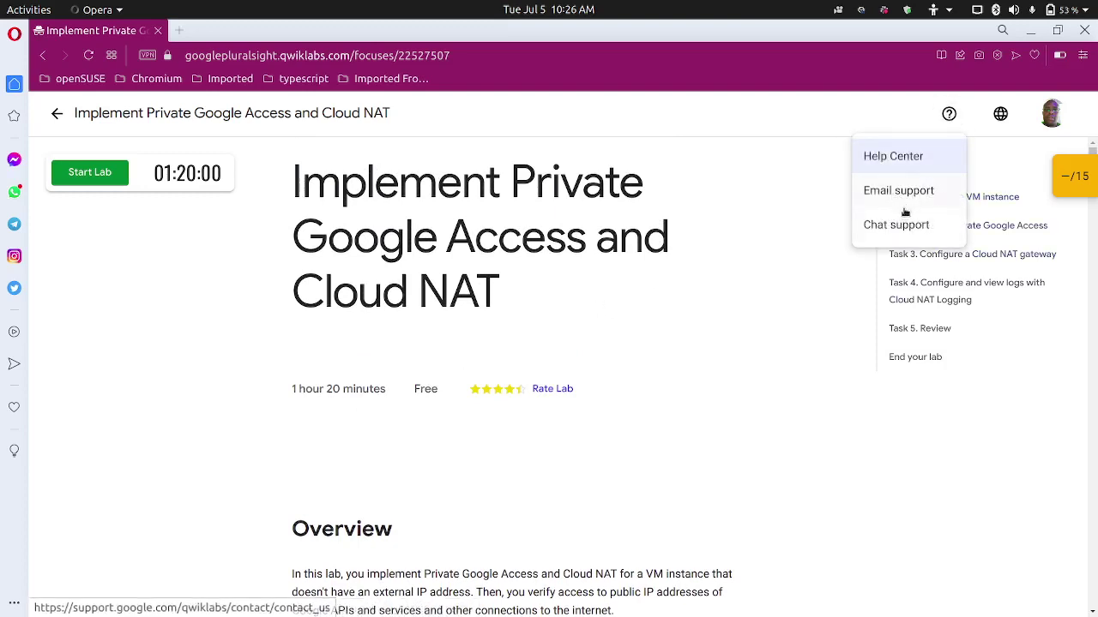
left_click(722, 170)
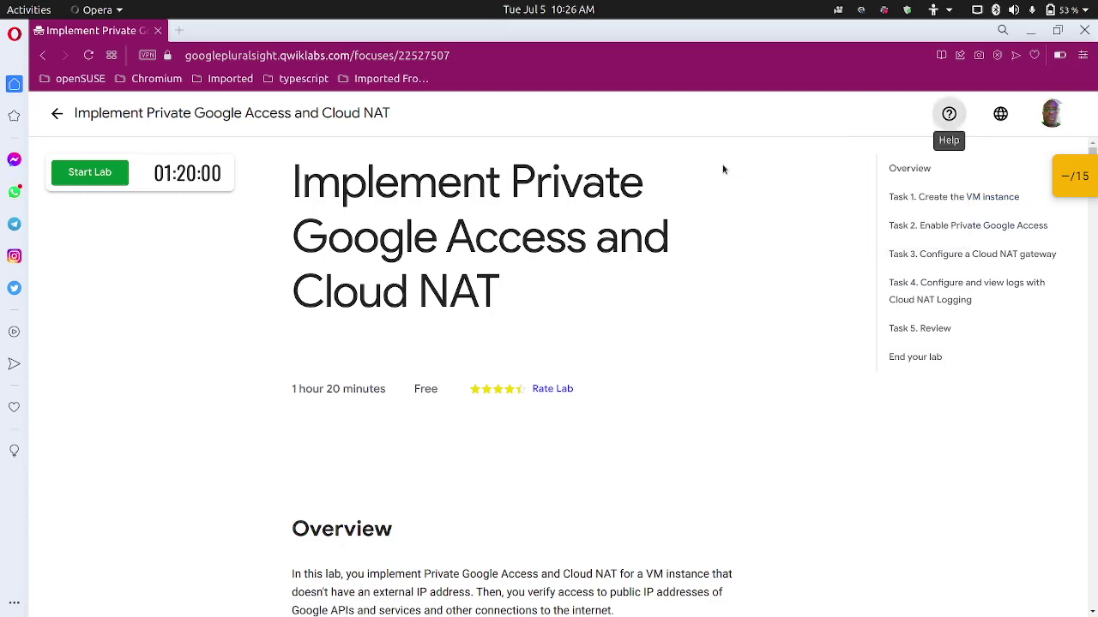
left_click(796, 123)
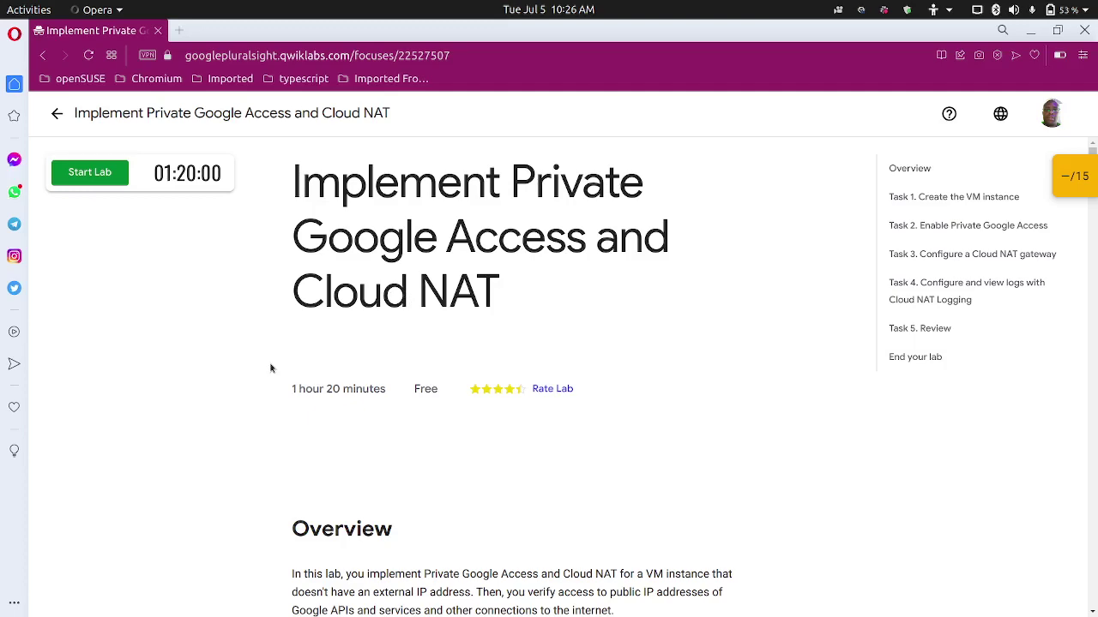
Read through Task 1's VPC network and firewall-rule instructions in the lab.
scroll(259, 367, "down", 5)
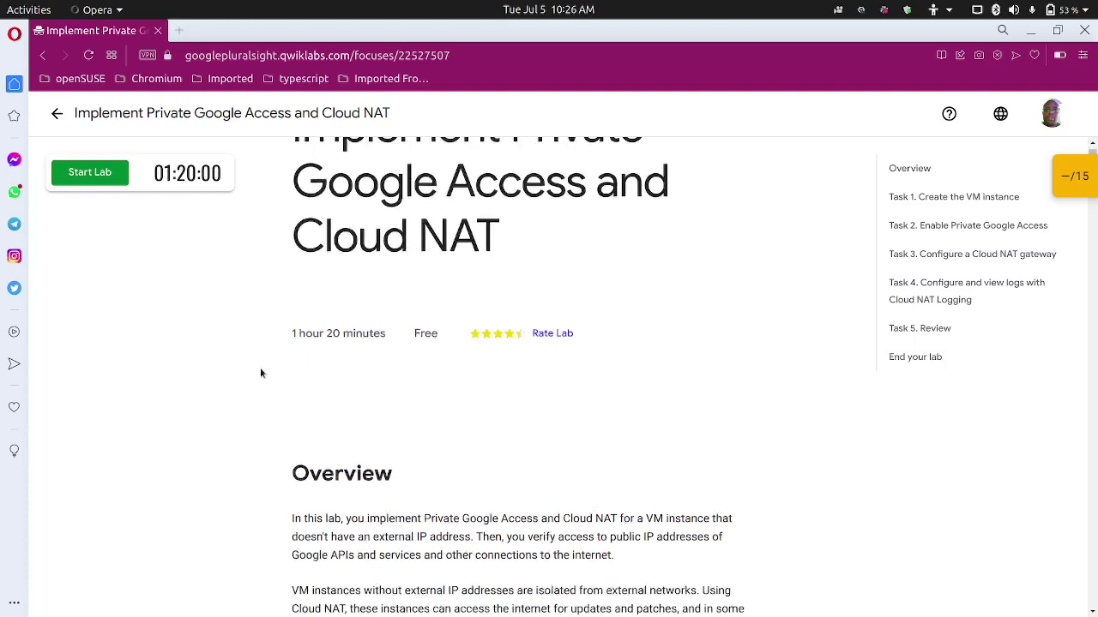
scroll(275, 359, "down", 3)
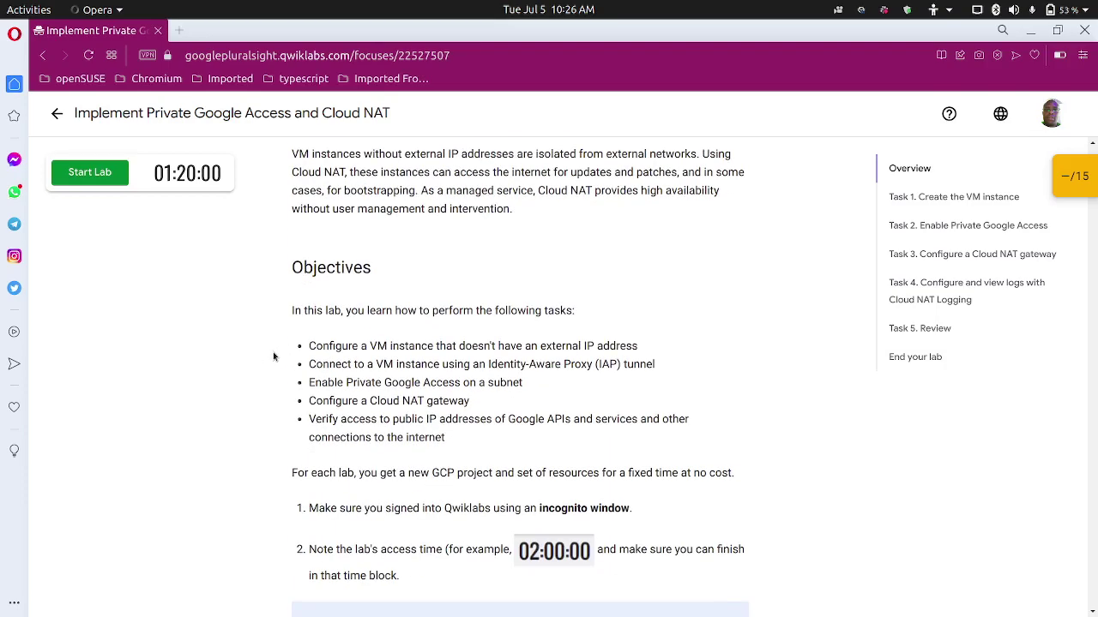
scroll(307, 387, "down", 12)
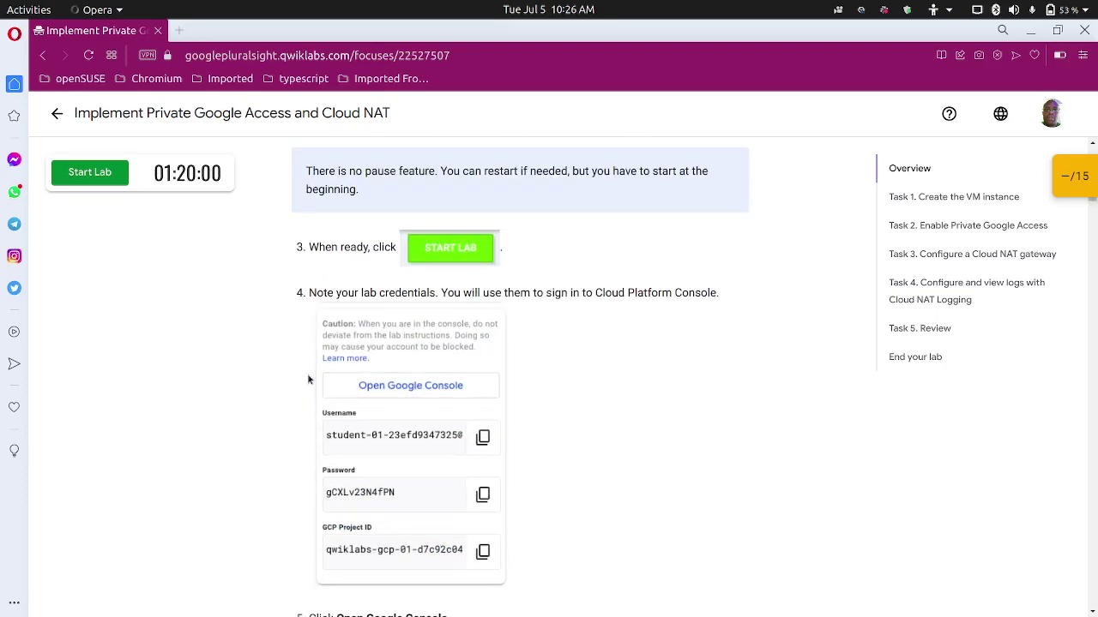
scroll(313, 373, "down", 3)
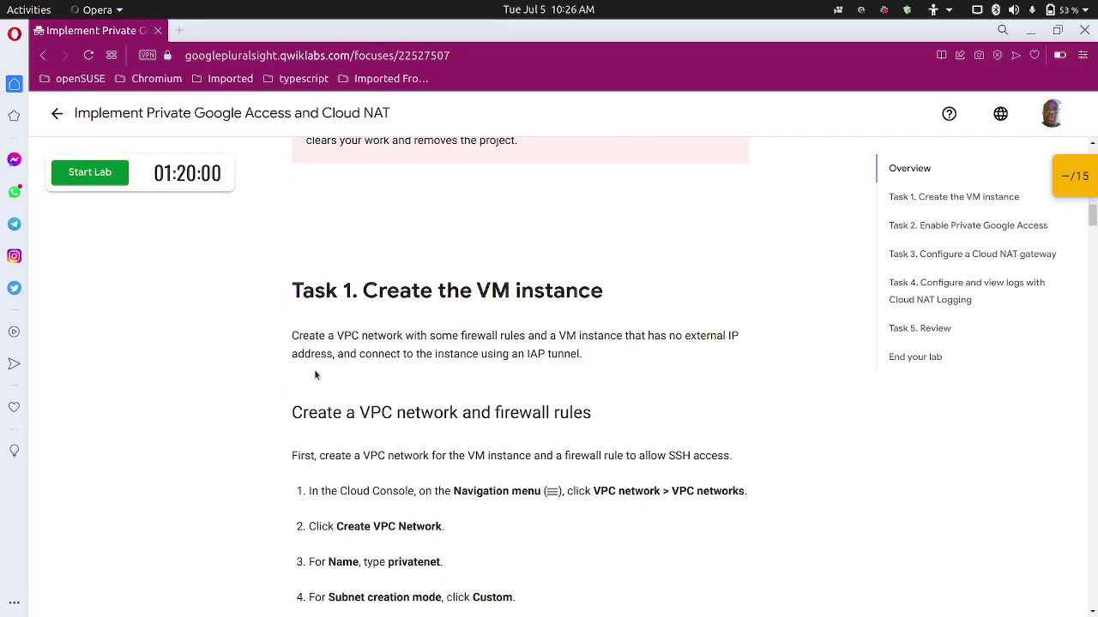
scroll(314, 374, "down", 2)
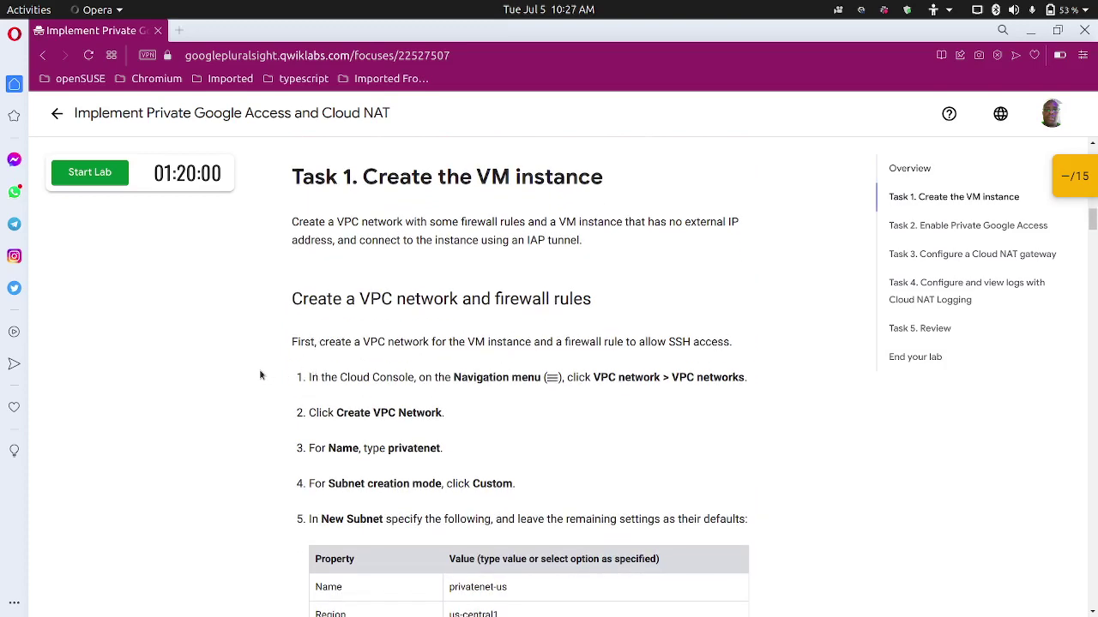
scroll(262, 374, "down", 1)
scroll(262, 373, "up", 1)
scroll(443, 317, "down", 2)
scroll(281, 354, "down", 1)
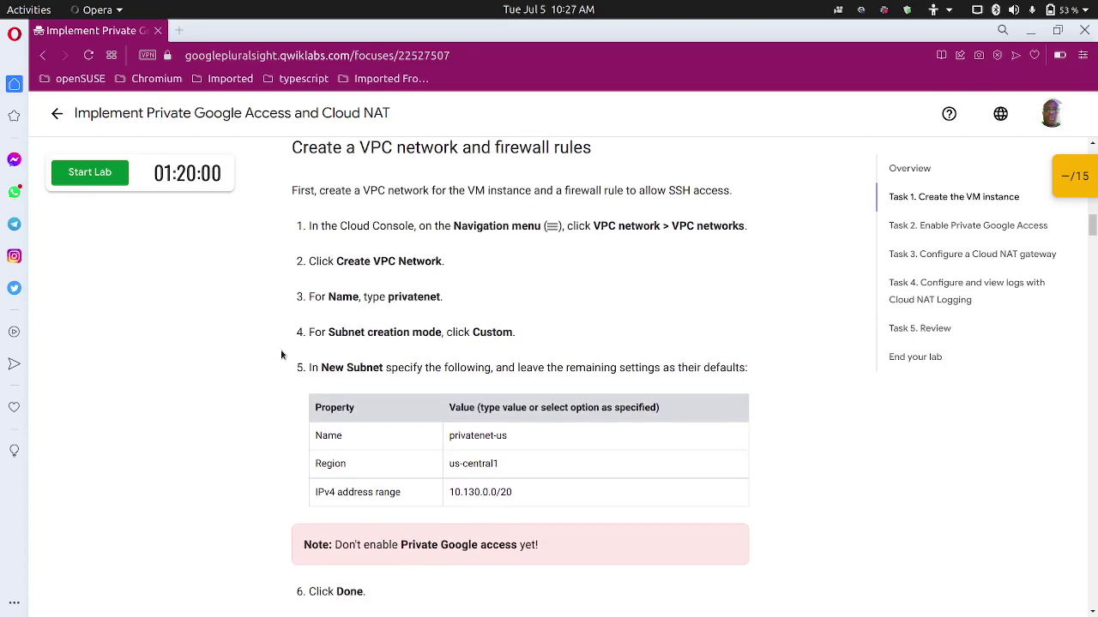
scroll(281, 354, "up", 1)
scroll(282, 353, "down", 3)
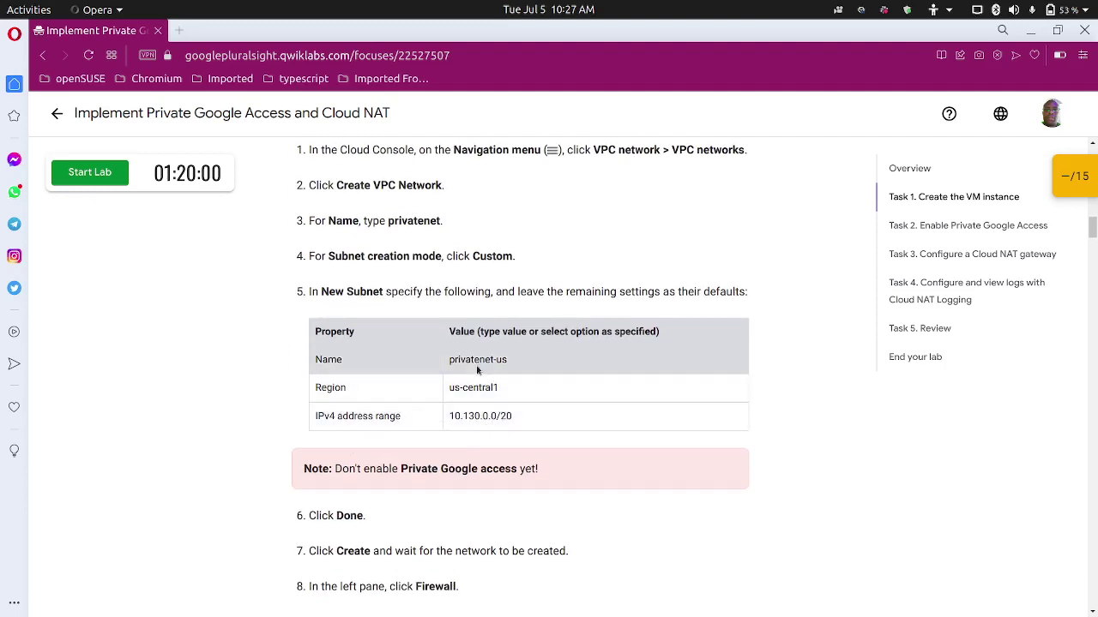
scroll(454, 377, "down", 3)
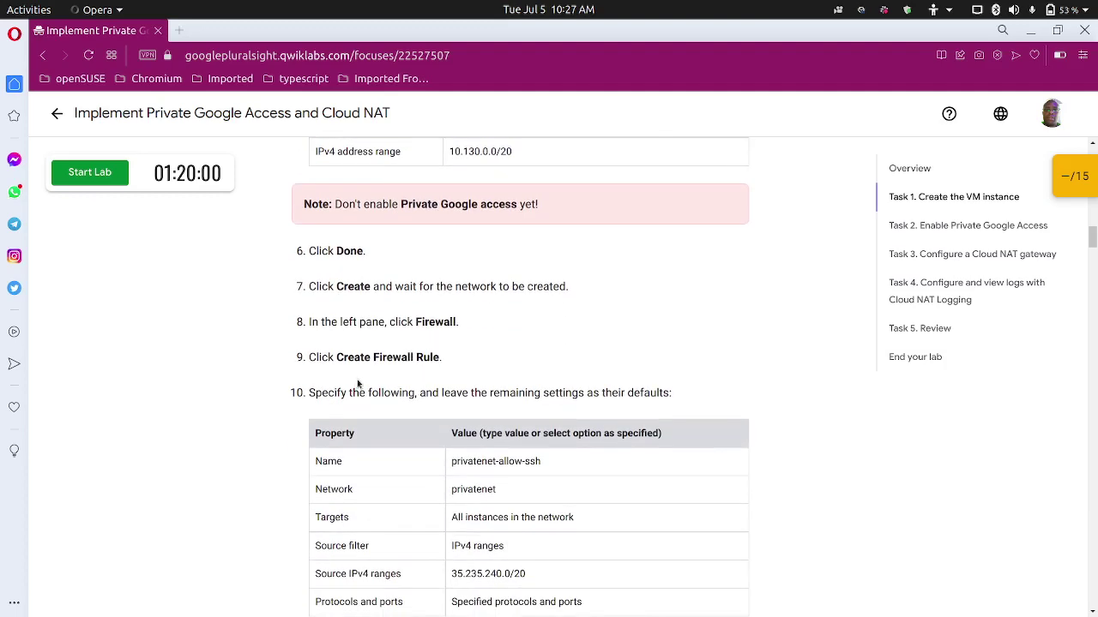
scroll(351, 386, "up", 1)
scroll(344, 391, "down", 2)
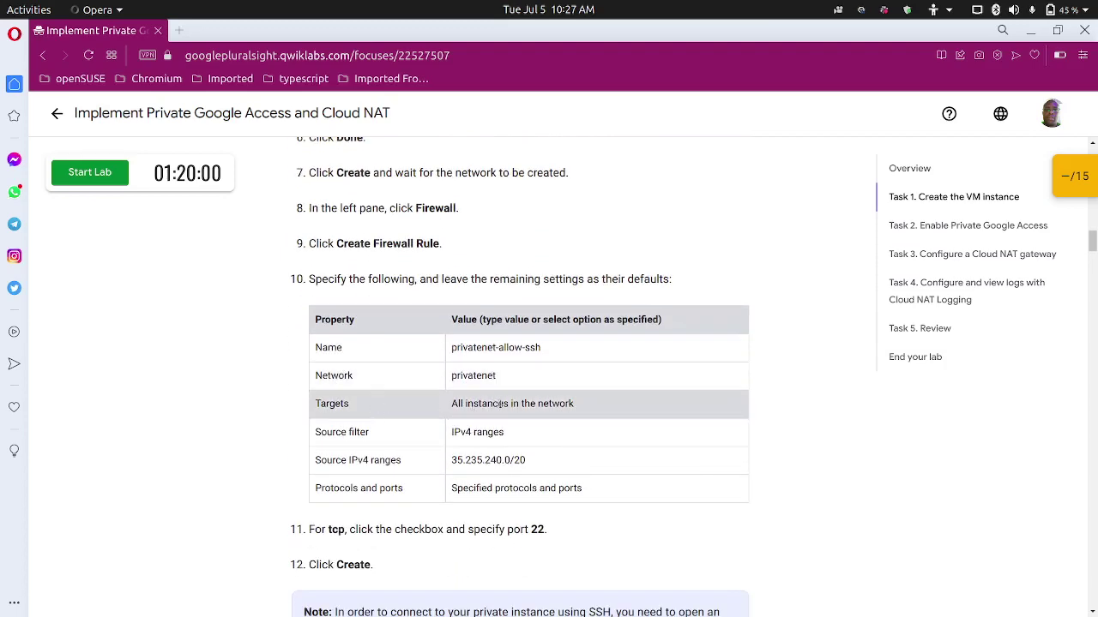
scroll(500, 403, "down", 1)
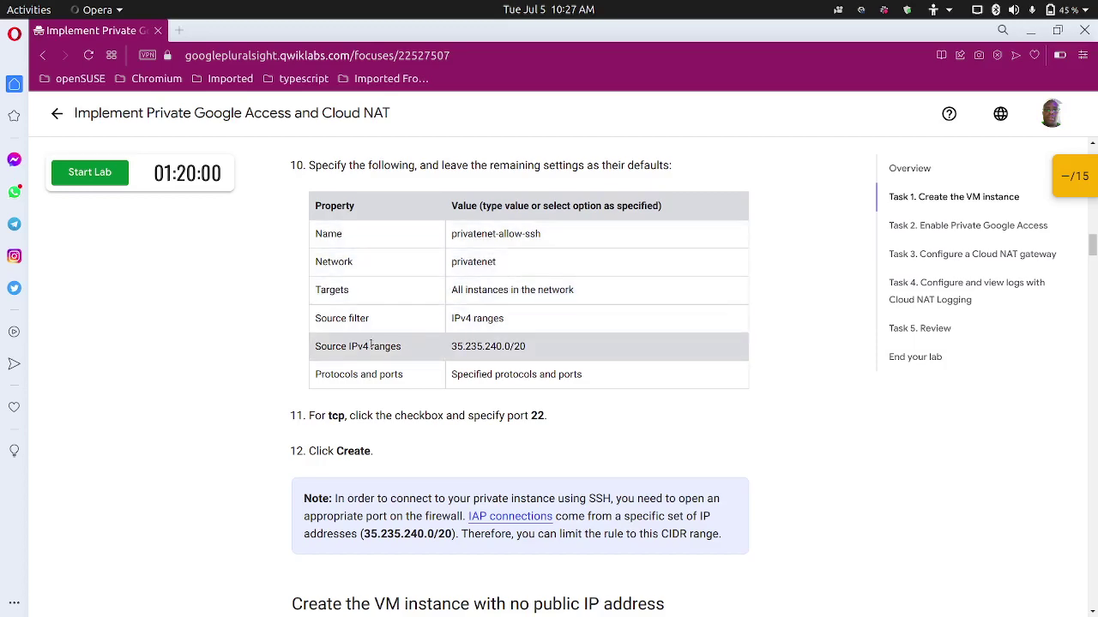
scroll(368, 348, "down", 2)
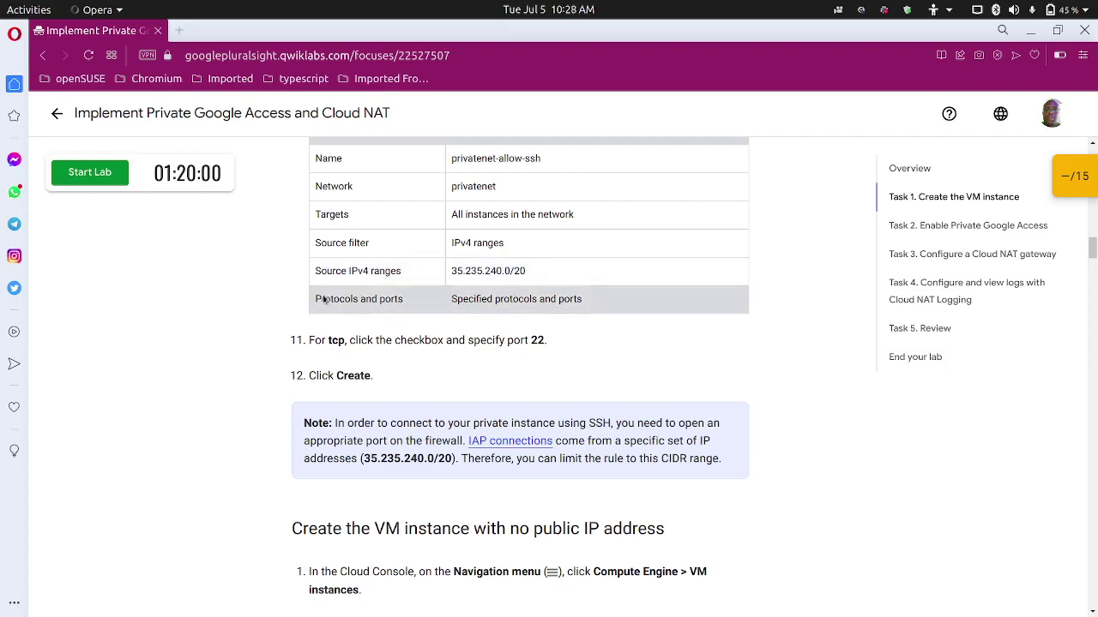
scroll(270, 312, "down", 1)
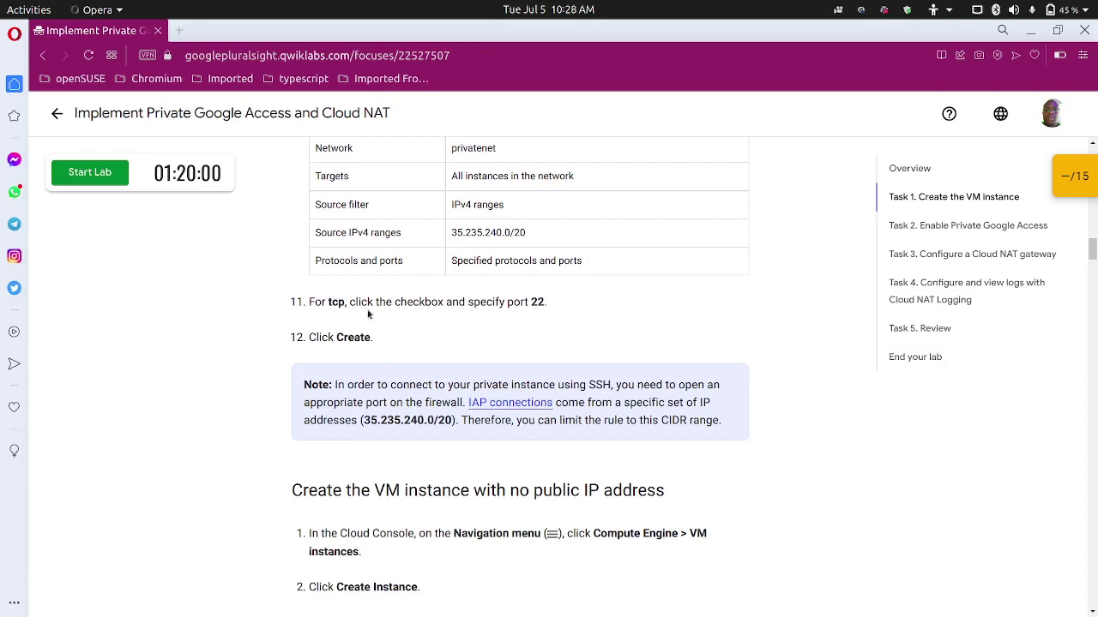
scroll(360, 319, "up", 4)
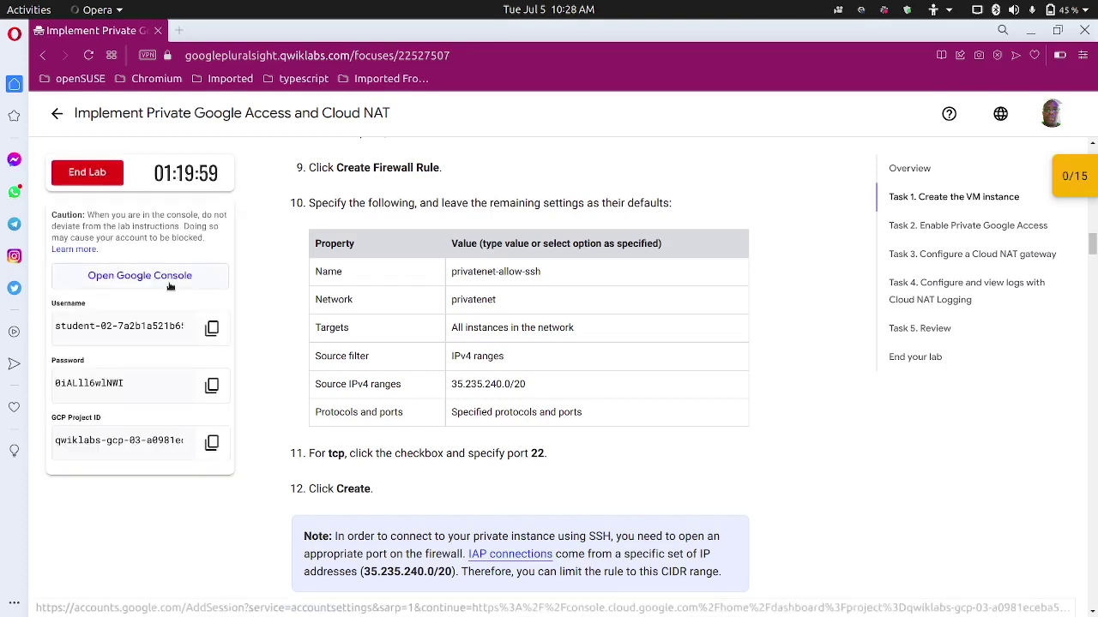
Sign in to the Google Cloud console with the lab's student username and password, accepting the new-account terms.
left_click(160, 277)
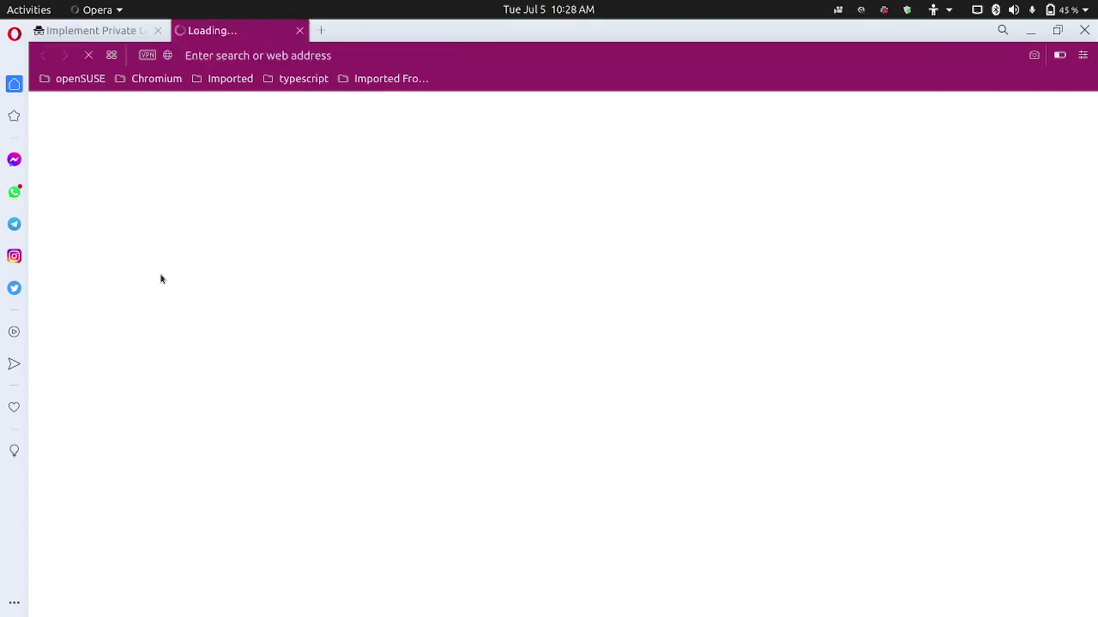
left_click(86, 31)
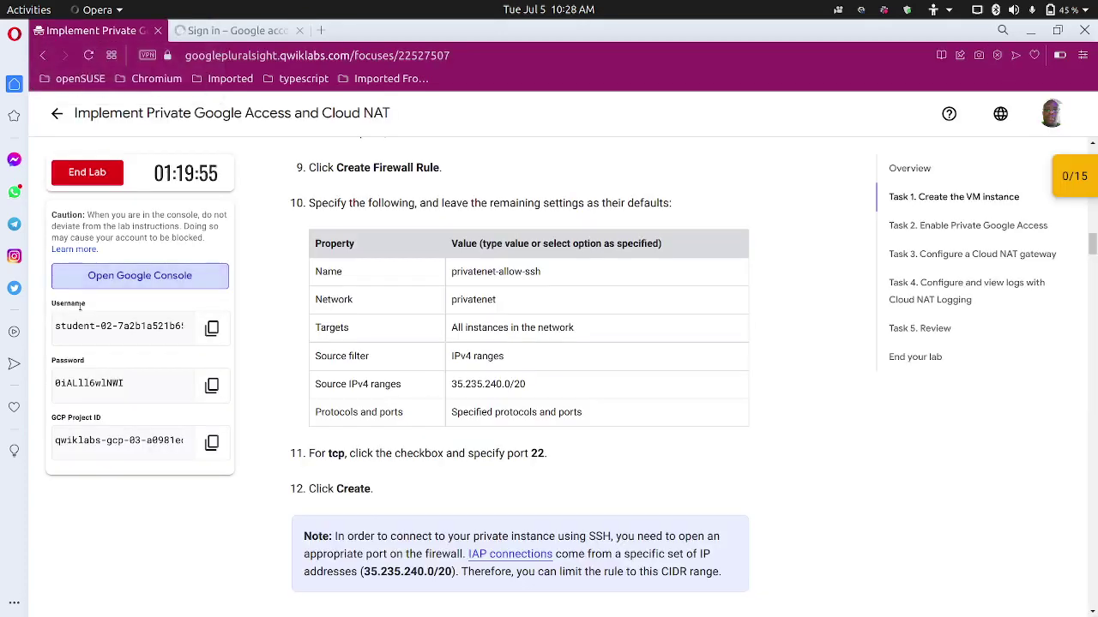
left_click(211, 387)
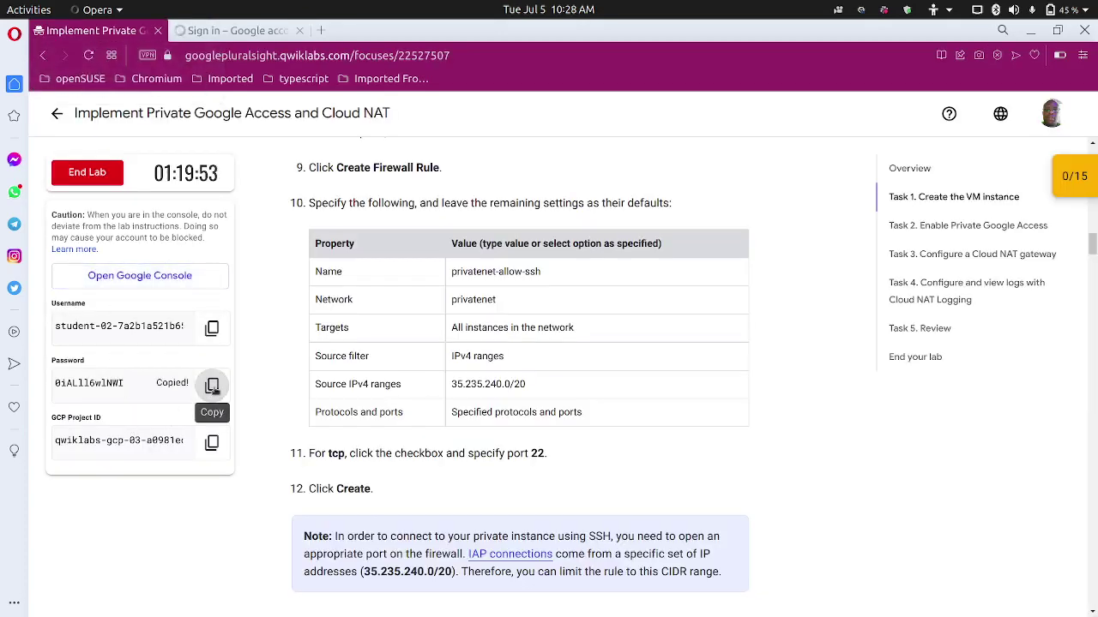
key("ctrl+Tab")
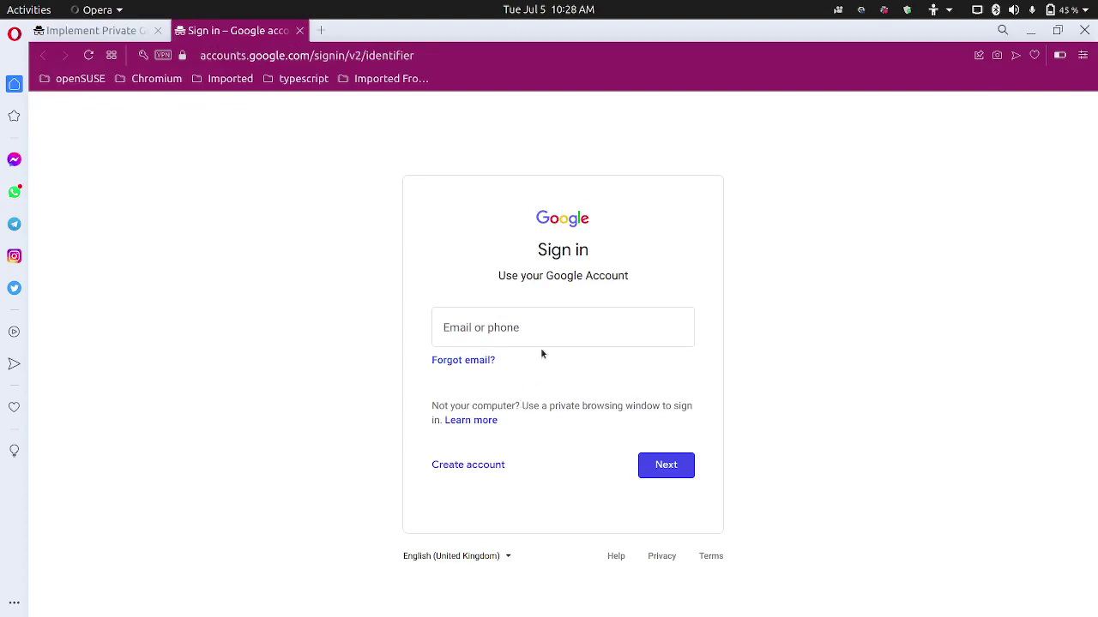
left_click(540, 343)
key("ctrl+v")
left_click(674, 466)
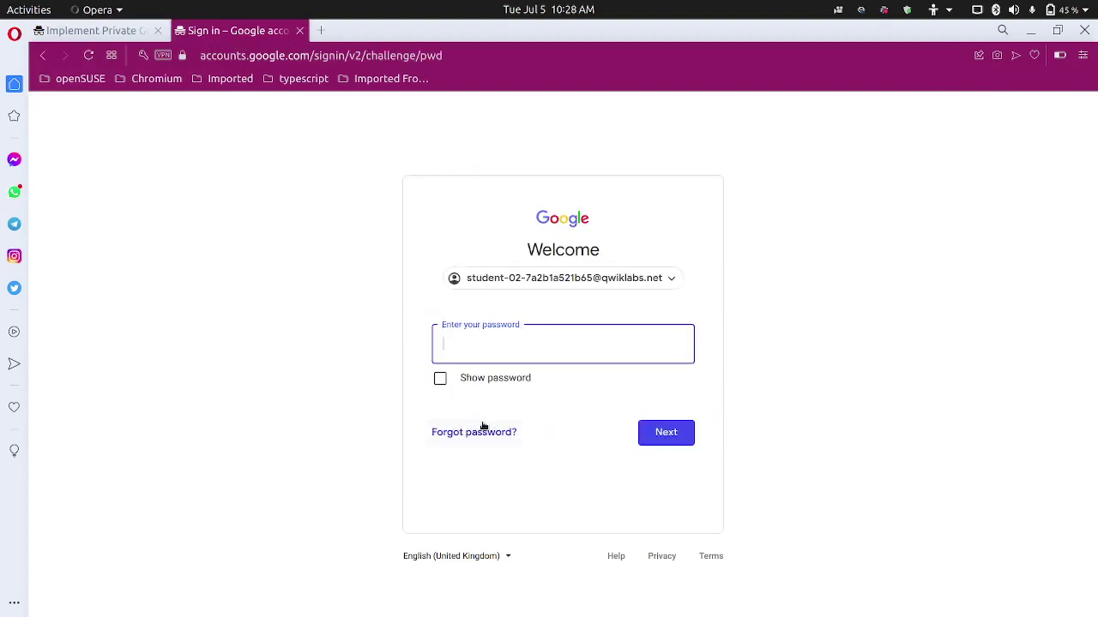
key("ctrl+v")
left_click(680, 432)
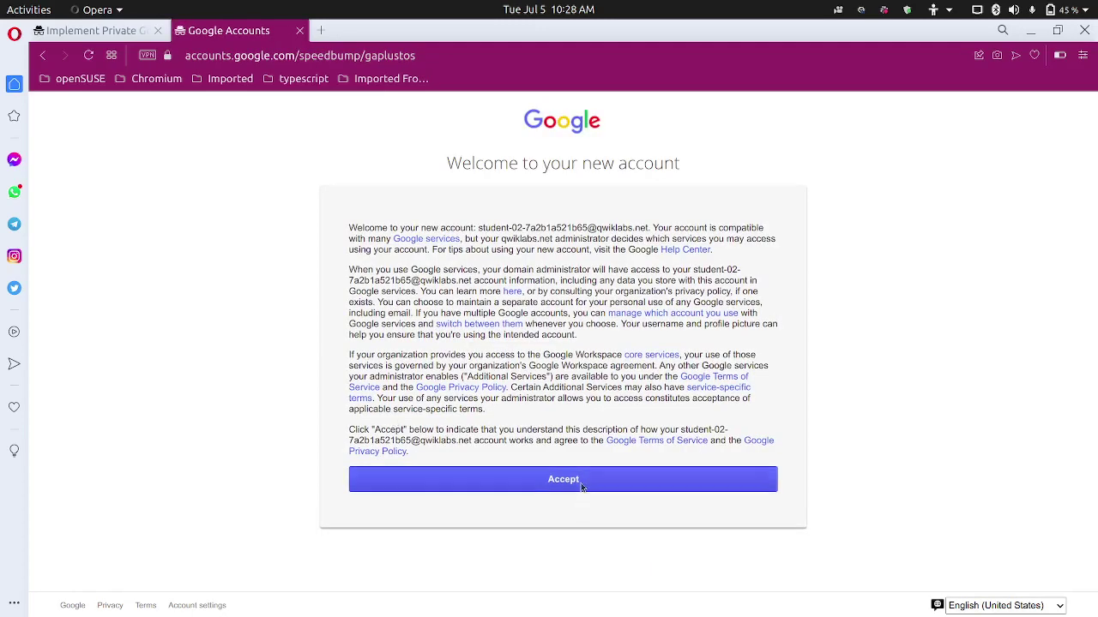
left_click(580, 481)
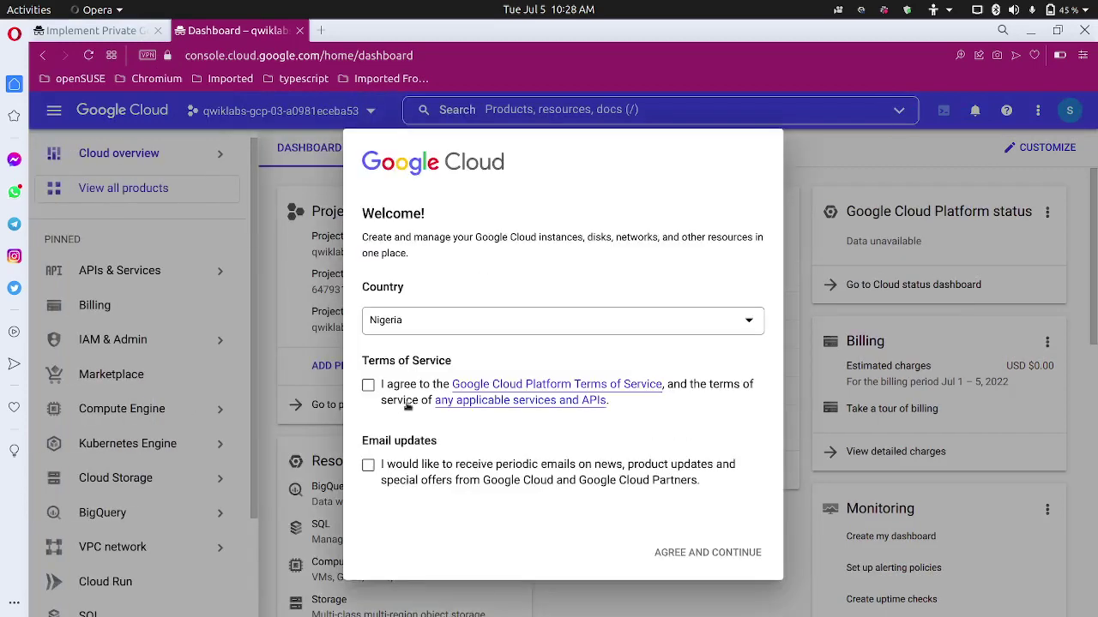
Agree to the Google Cloud Terms of Service and dismiss the support-tools tip.
left_click(371, 386)
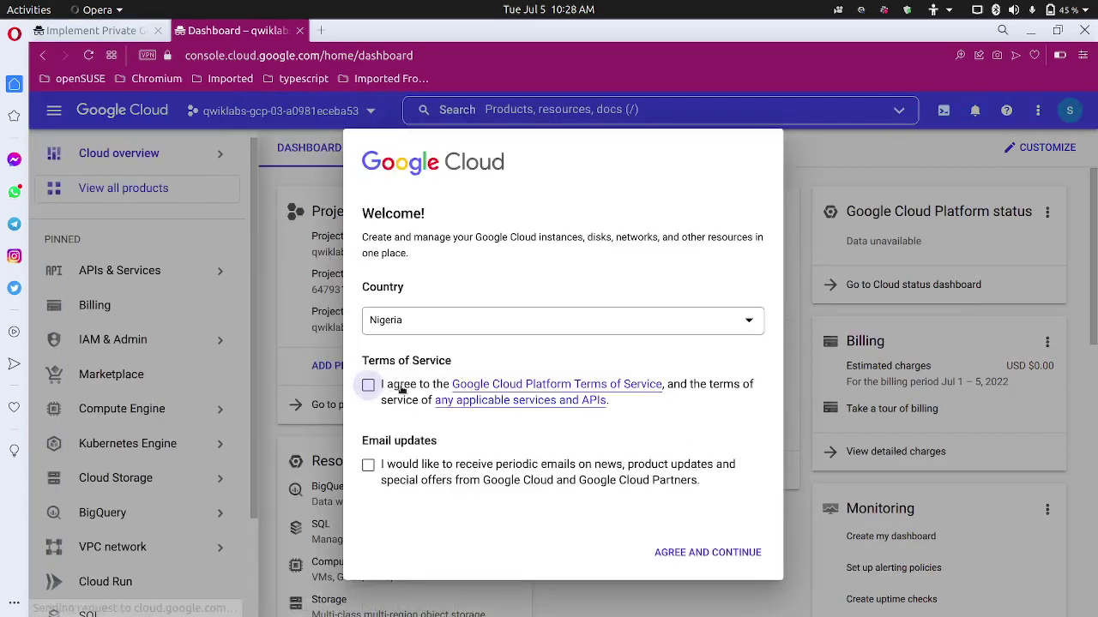
left_click(701, 549)
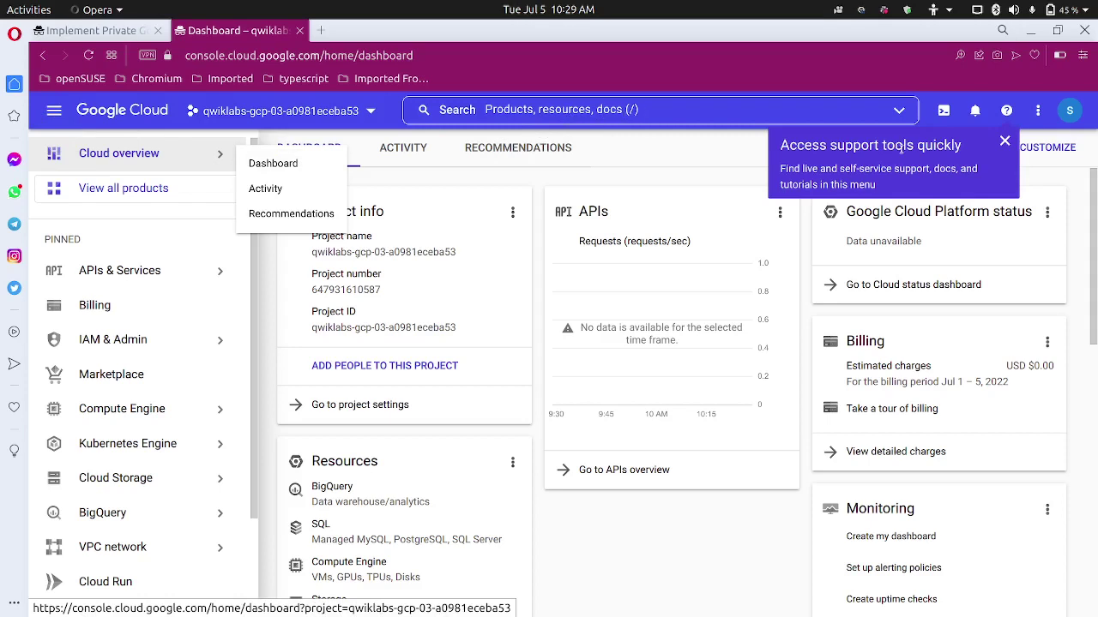
left_click(1004, 141)
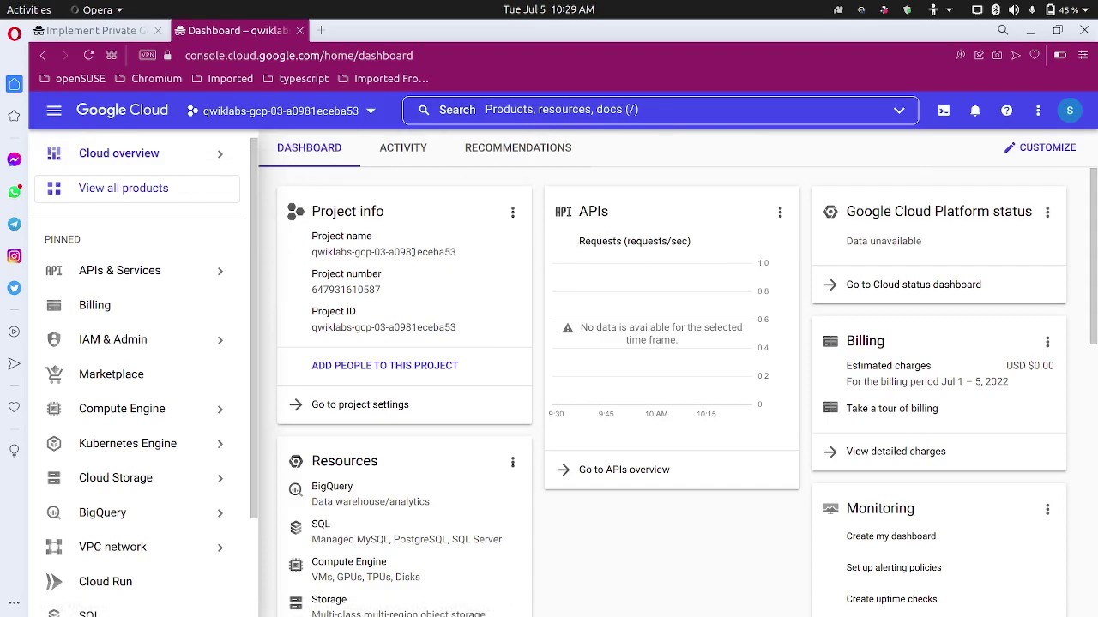
left_click(665, 109)
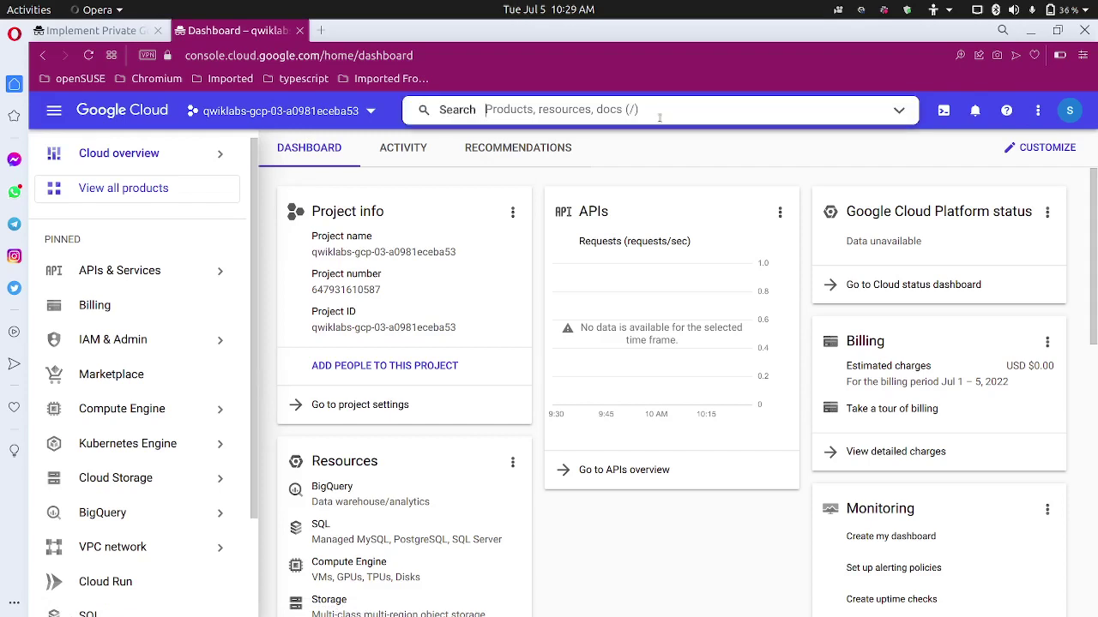
Search the console for 'network' and open Network services.
type("network")
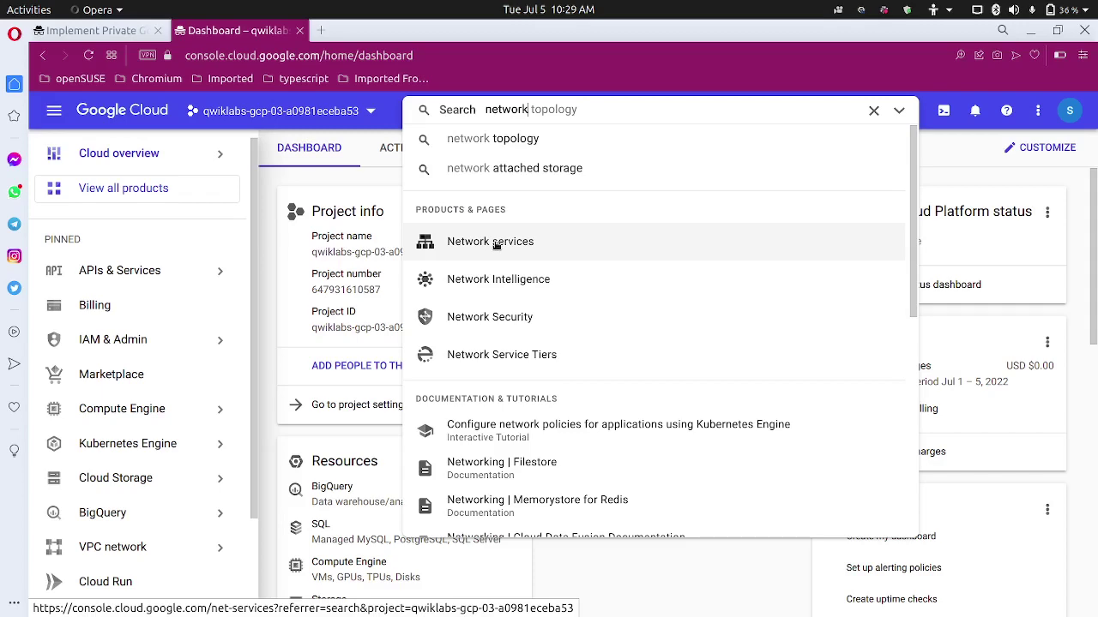
scroll(514, 296, "down", 4)
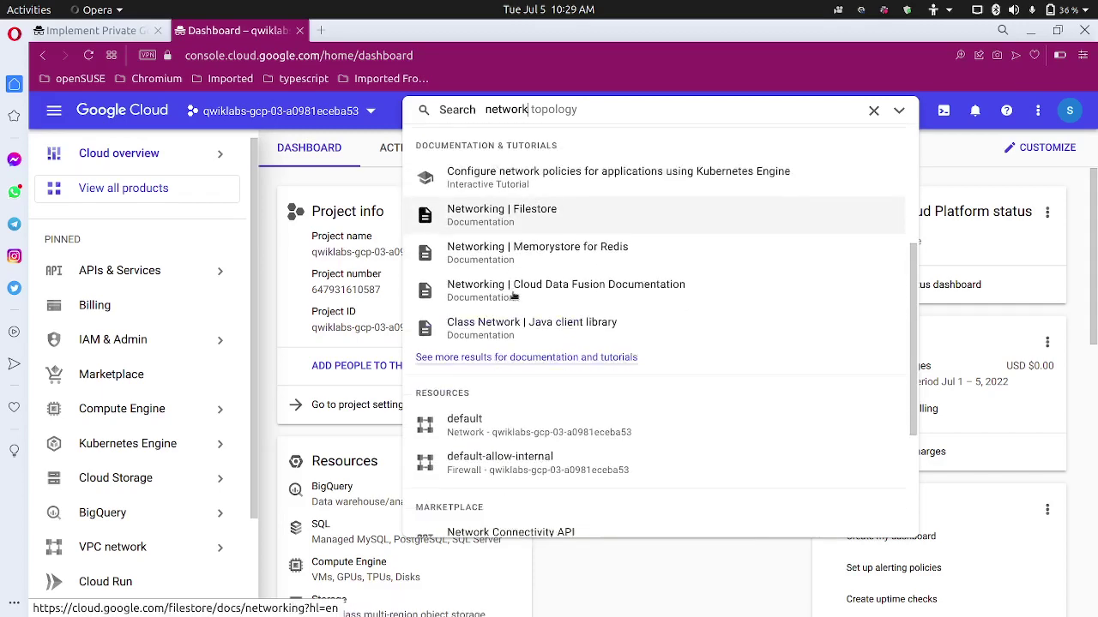
scroll(513, 296, "down", 1)
scroll(515, 295, "up", 6)
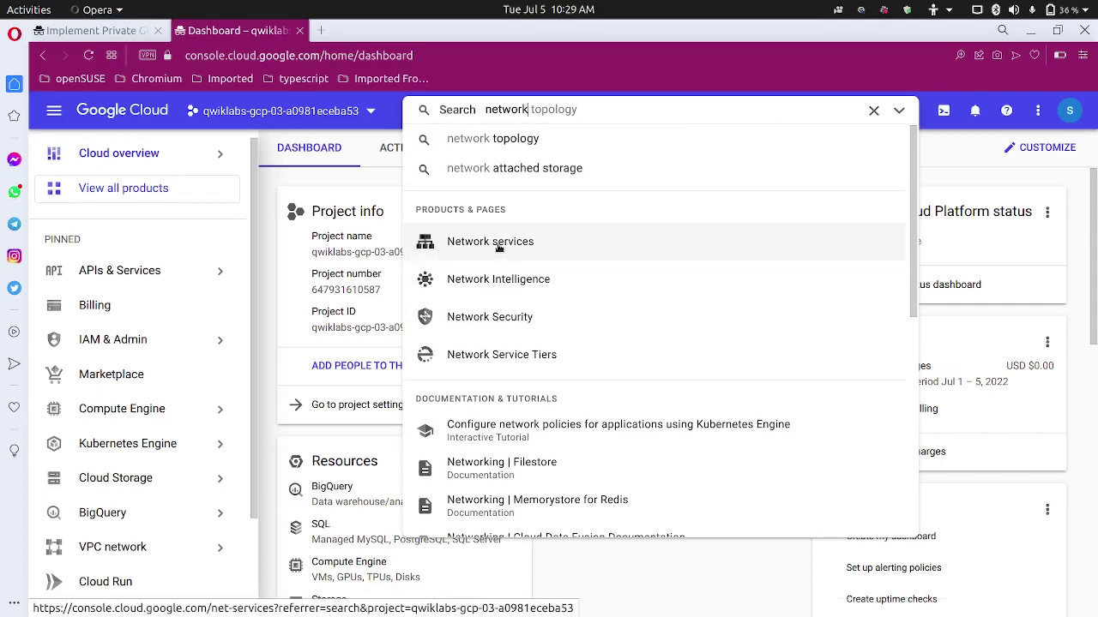
left_click(499, 247)
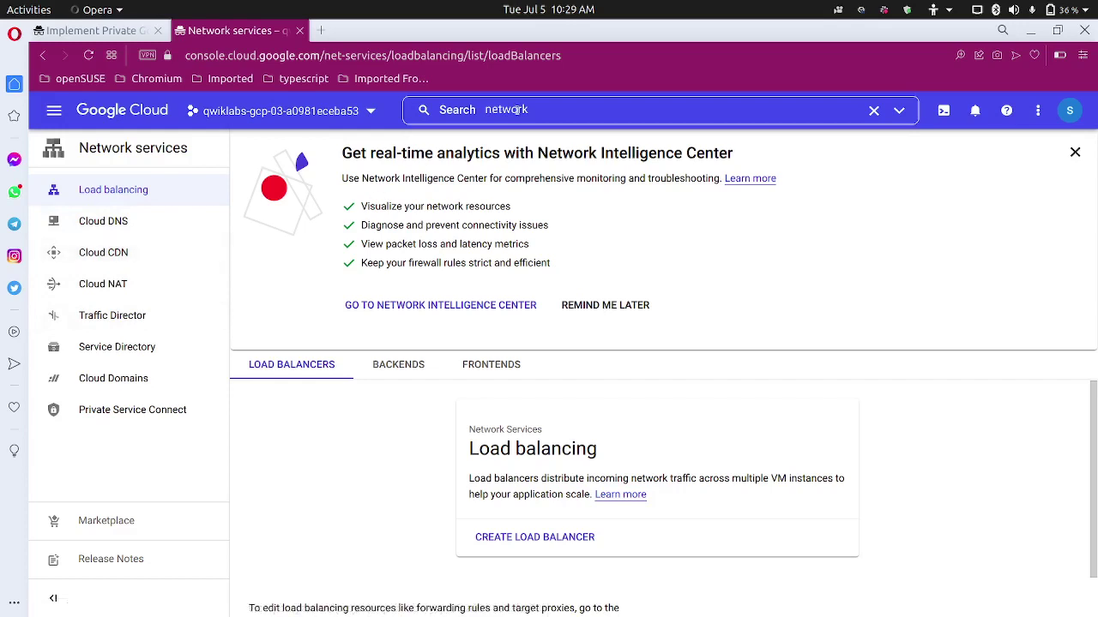
Search for 'vpc' and open the VPC networks page.
left_click(546, 113)
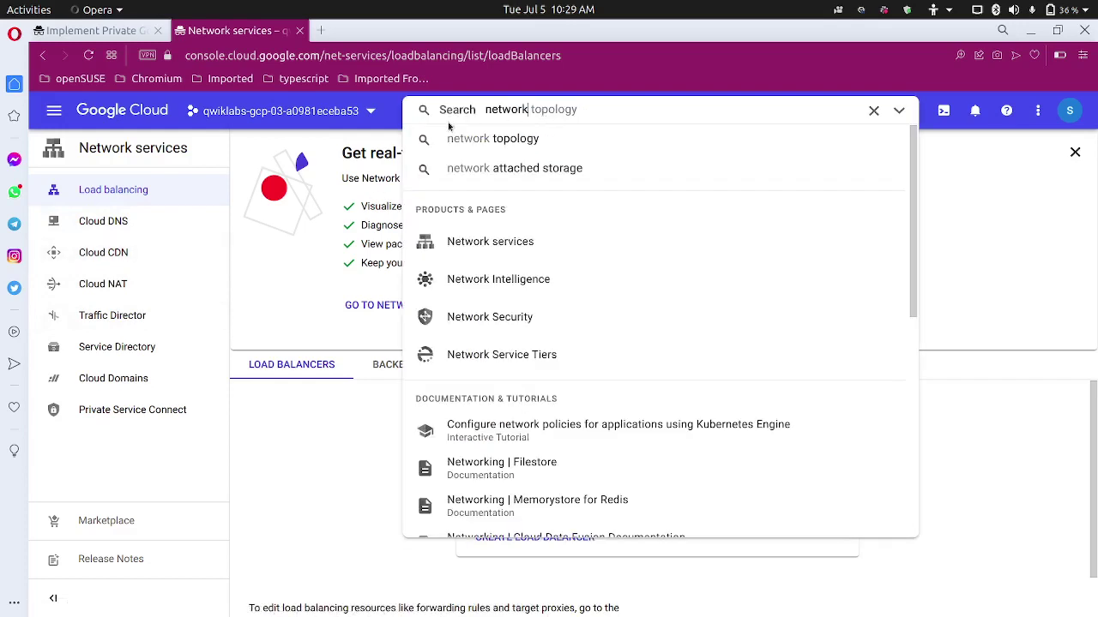
double_click(519, 110)
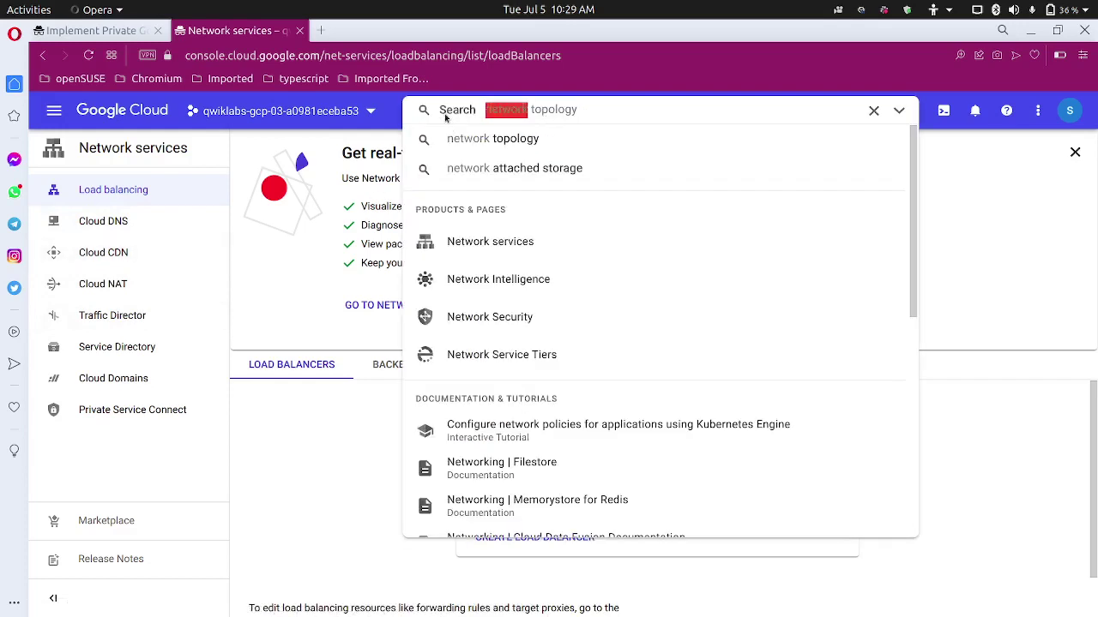
key("BackSpace")
type("vol")
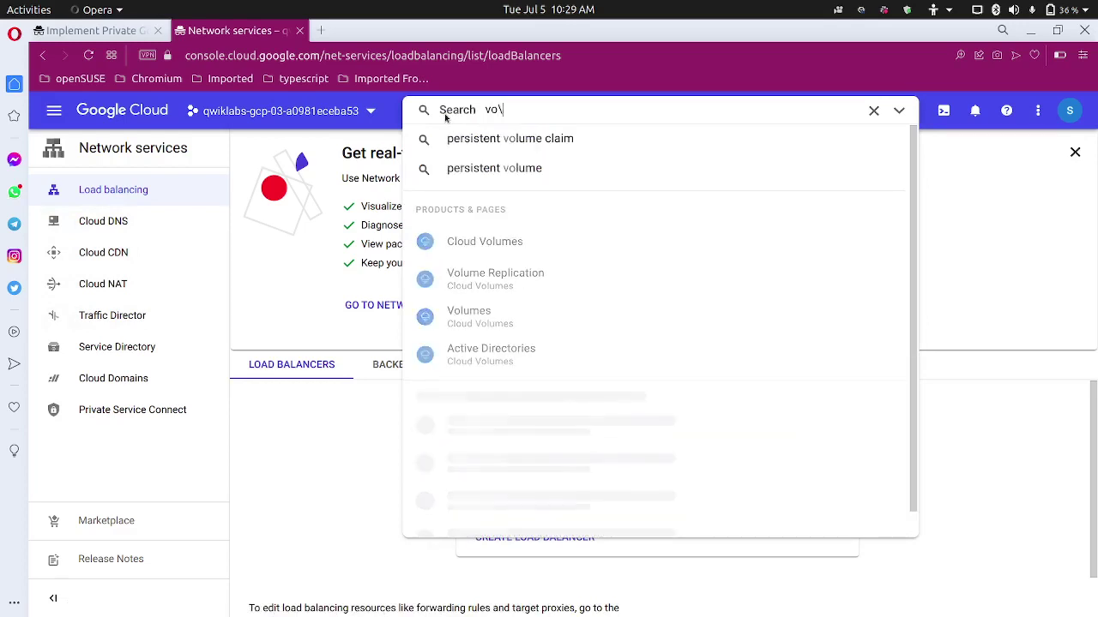
key("BackSpace")
key("BackSpace")
type("pc")
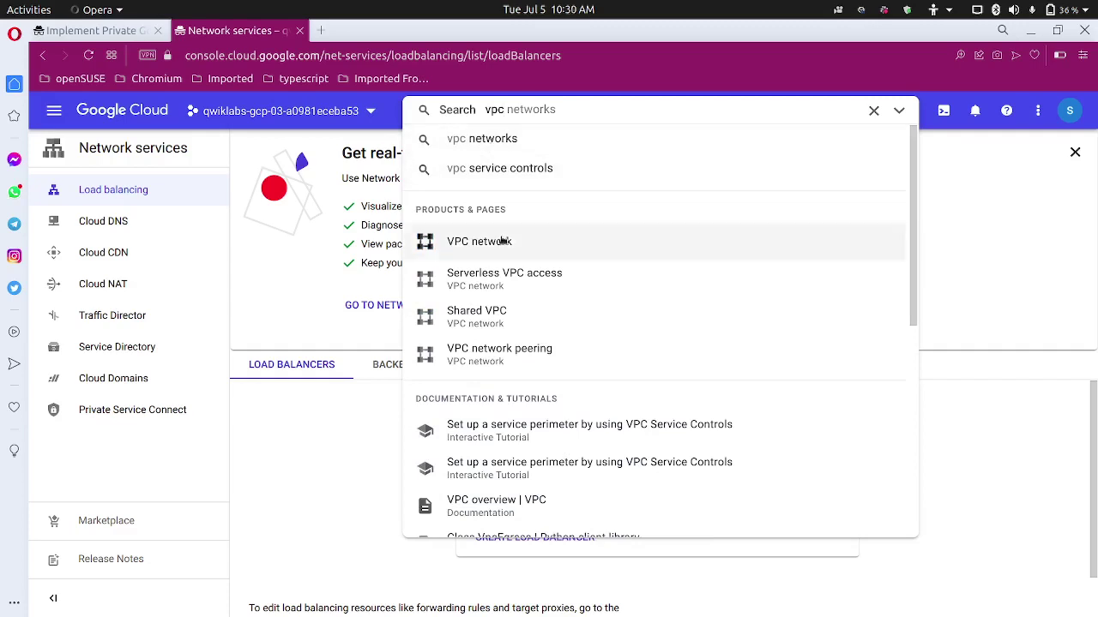
left_click(504, 241)
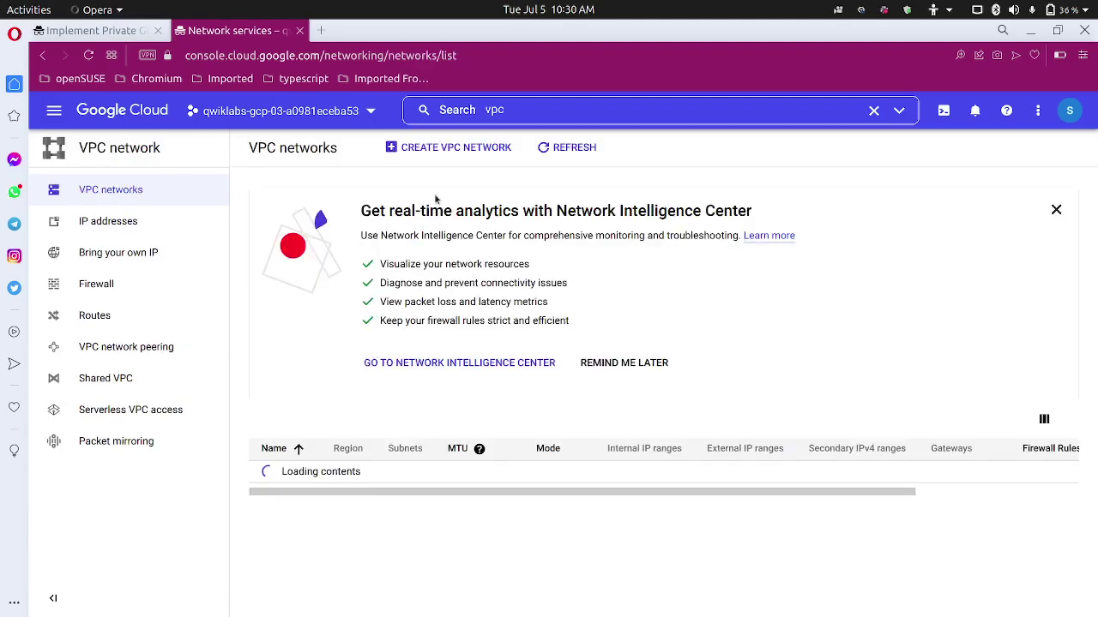
Open the Create VPC network form and check the lab's network settings.
left_click(458, 149)
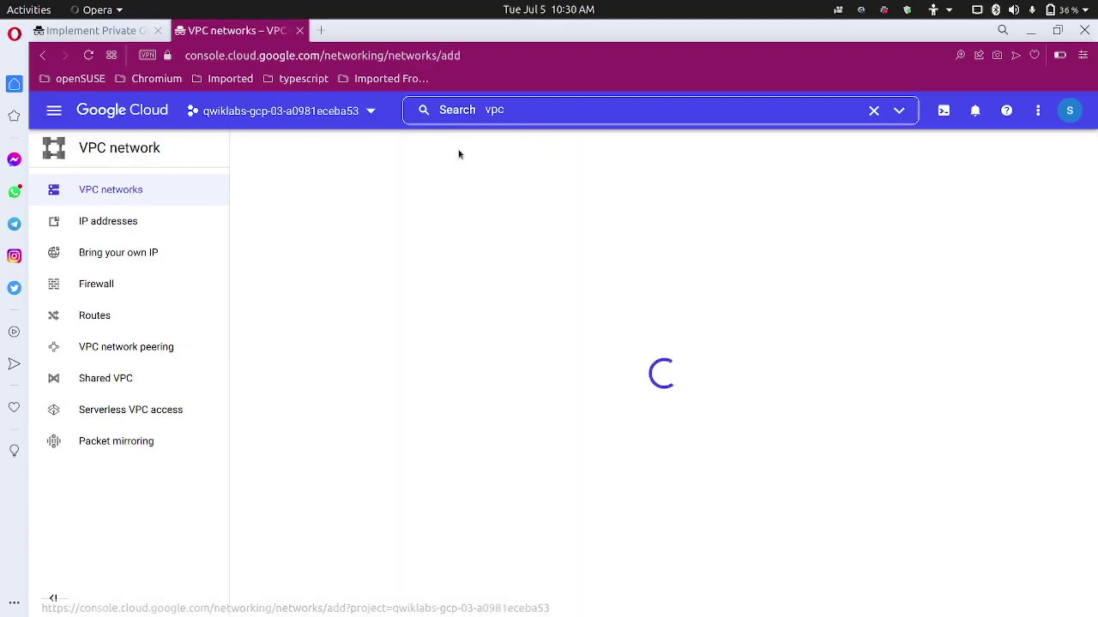
left_click(104, 33)
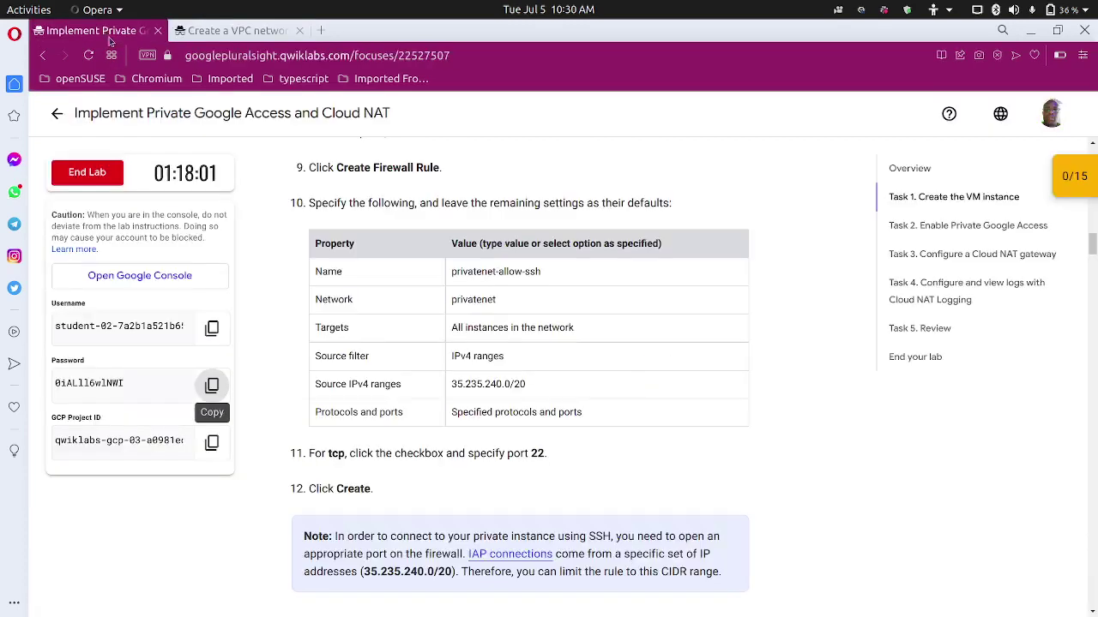
scroll(452, 347, "up", 1)
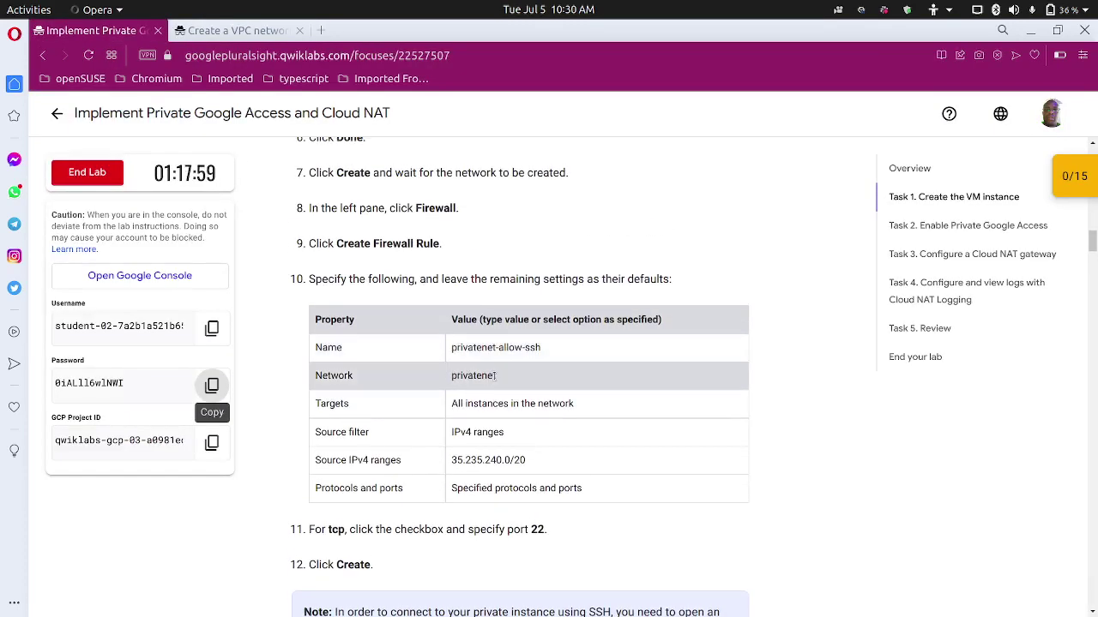
scroll(495, 374, "down", 1)
scroll(495, 375, "up", 2)
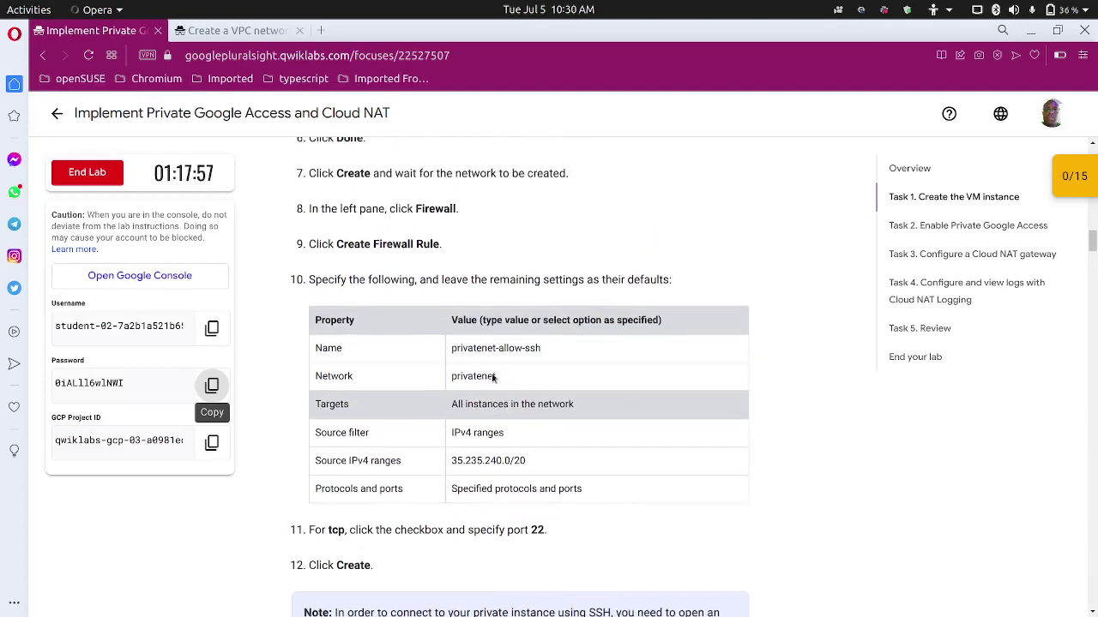
left_click(255, 32)
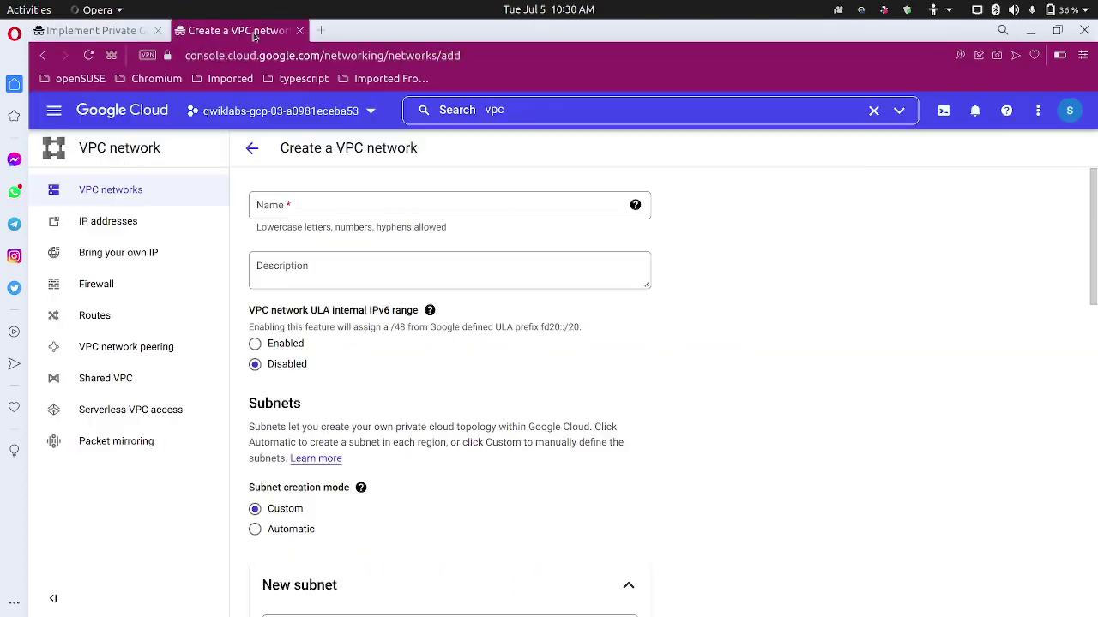
Enter the network name privatenet, fixing its missing 'e' against the lab instructions.
left_click(376, 204)
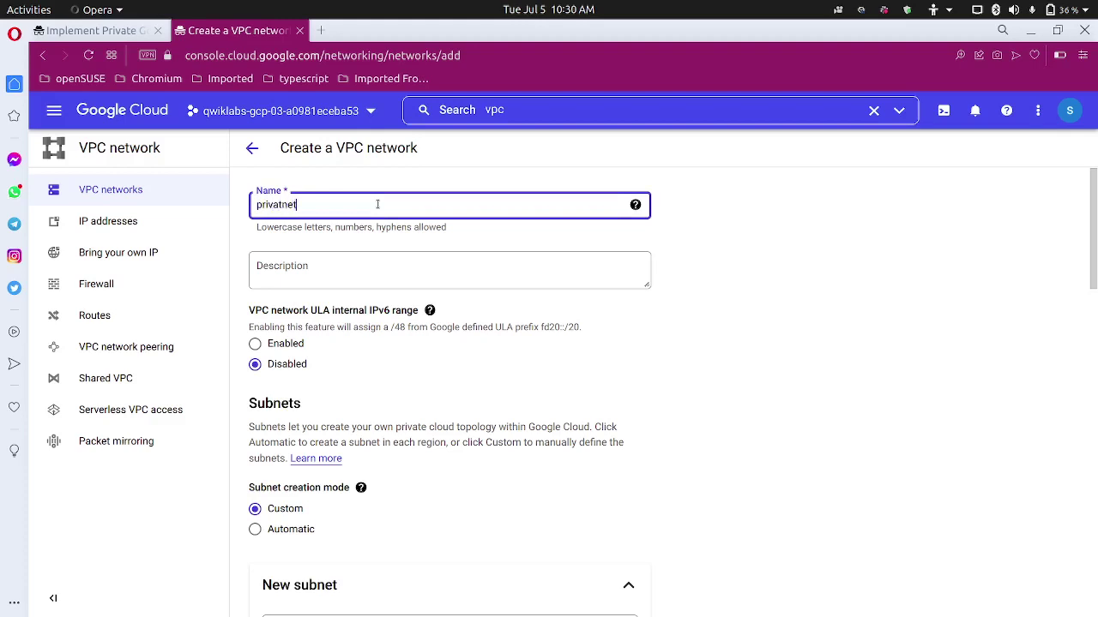
key("ctrl+a")
left_click(121, 38)
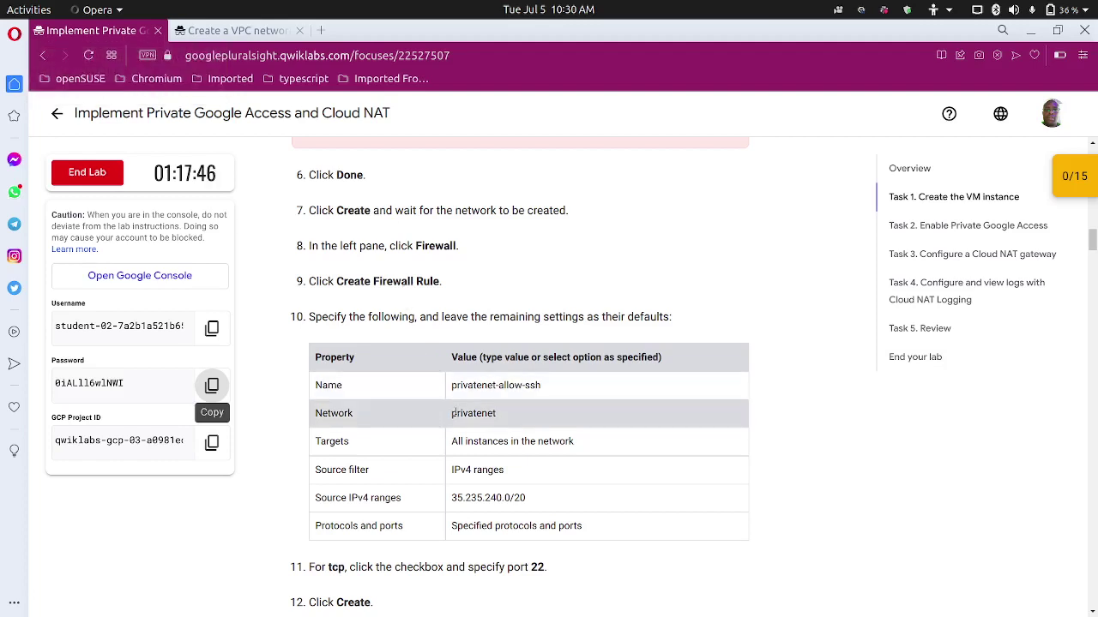
left_click(245, 33)
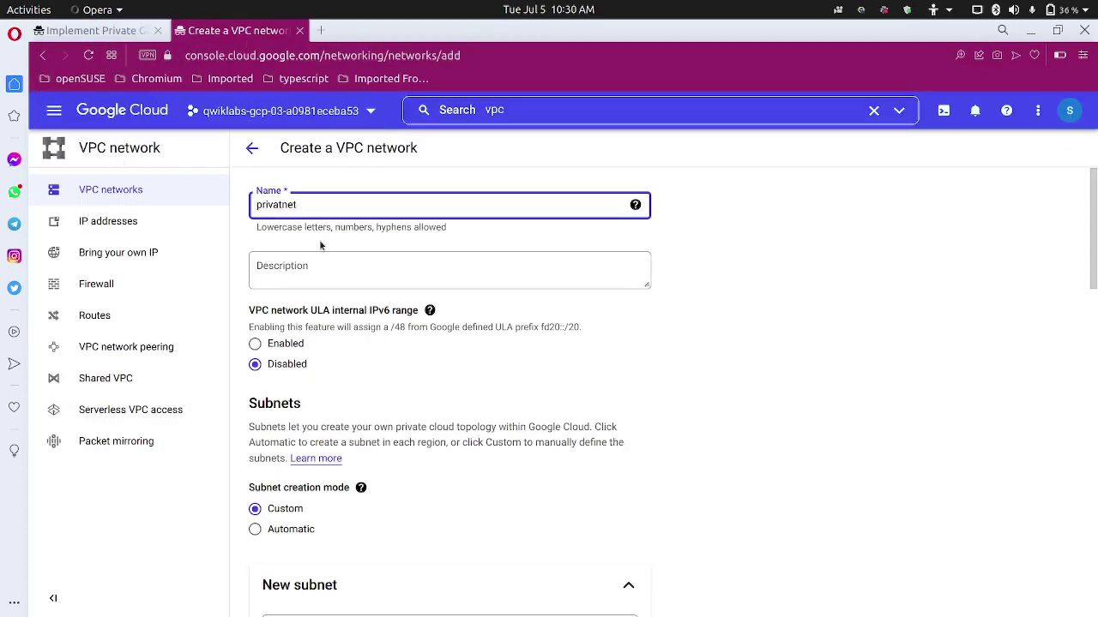
left_click(282, 206)
type("e")
scroll(363, 415, "down", 5)
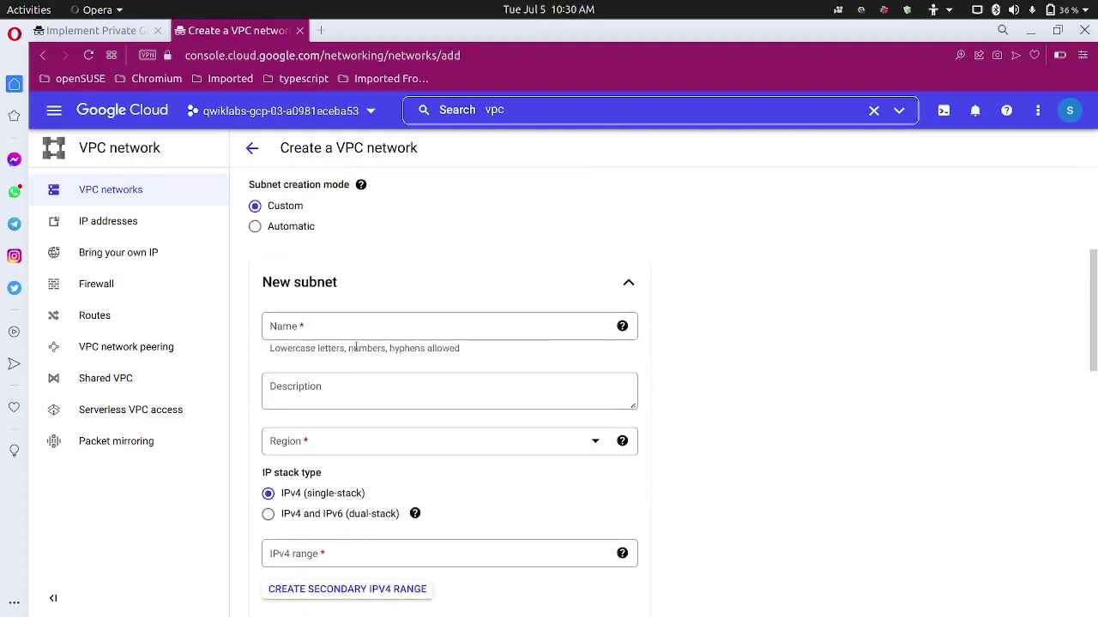
Copy the subnet name privatenet-us from the lab's property table.
left_click(94, 30)
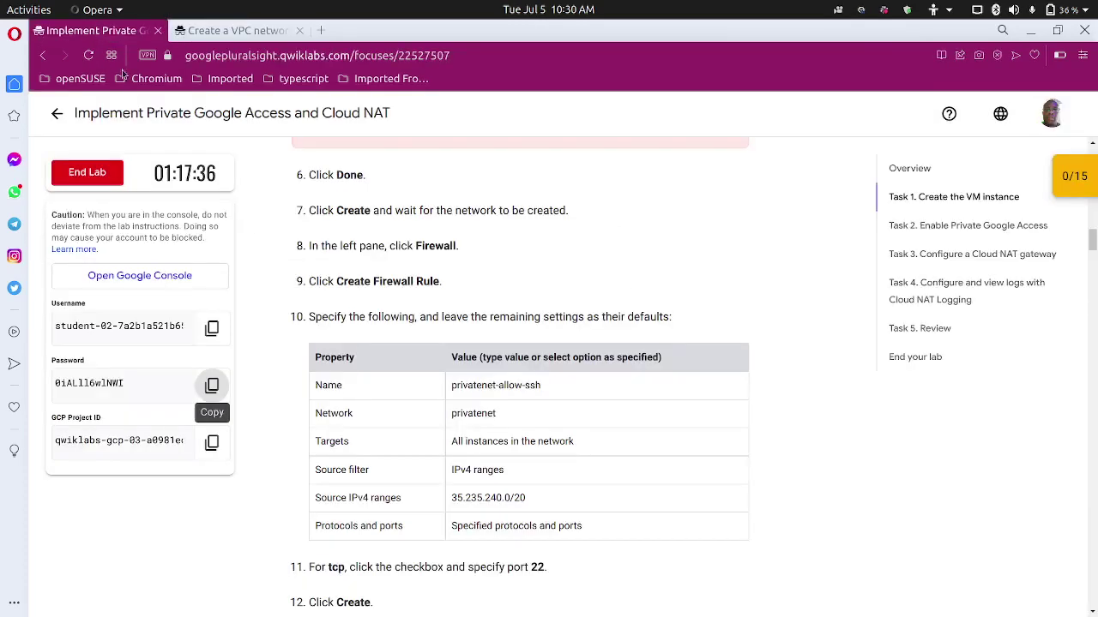
scroll(373, 323, "up", 3)
scroll(372, 323, "up", 4)
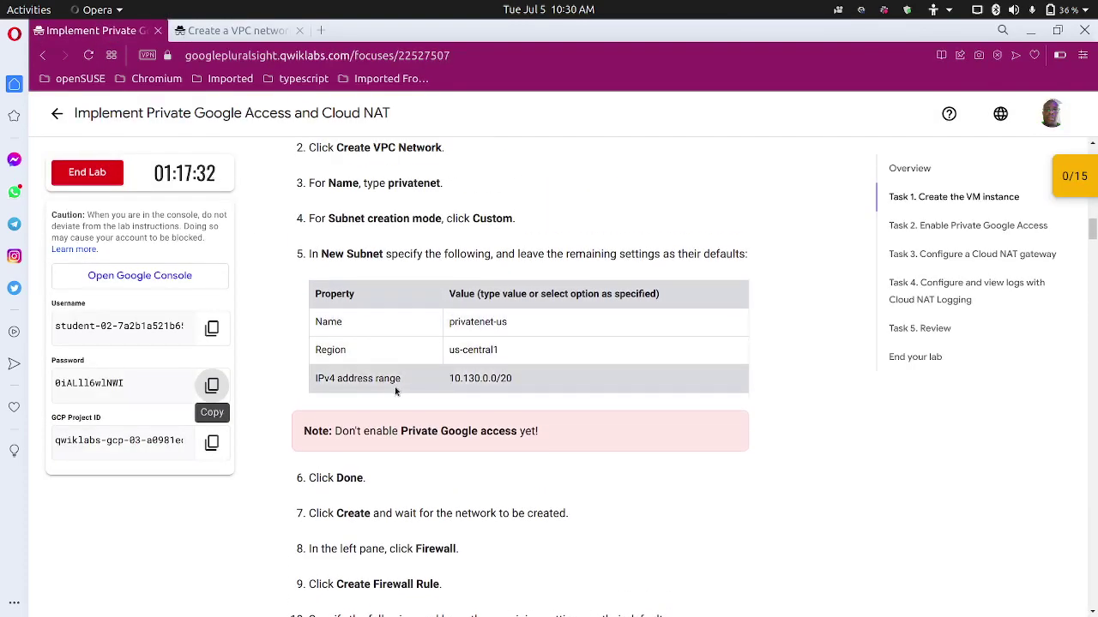
scroll(449, 383, "up", 1)
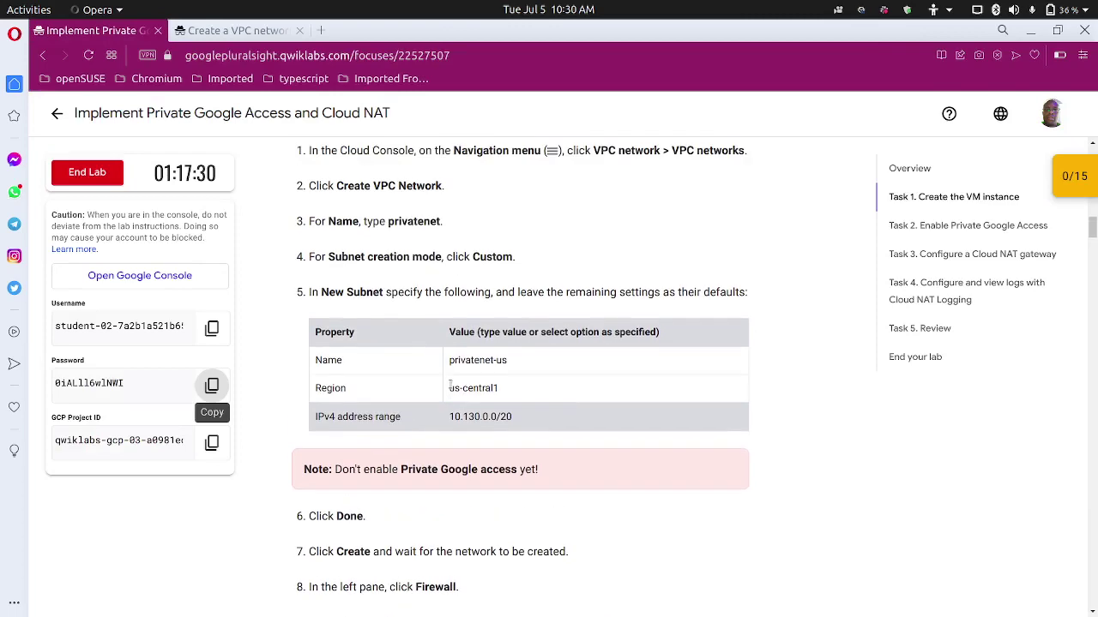
scroll(424, 368, "down", 3)
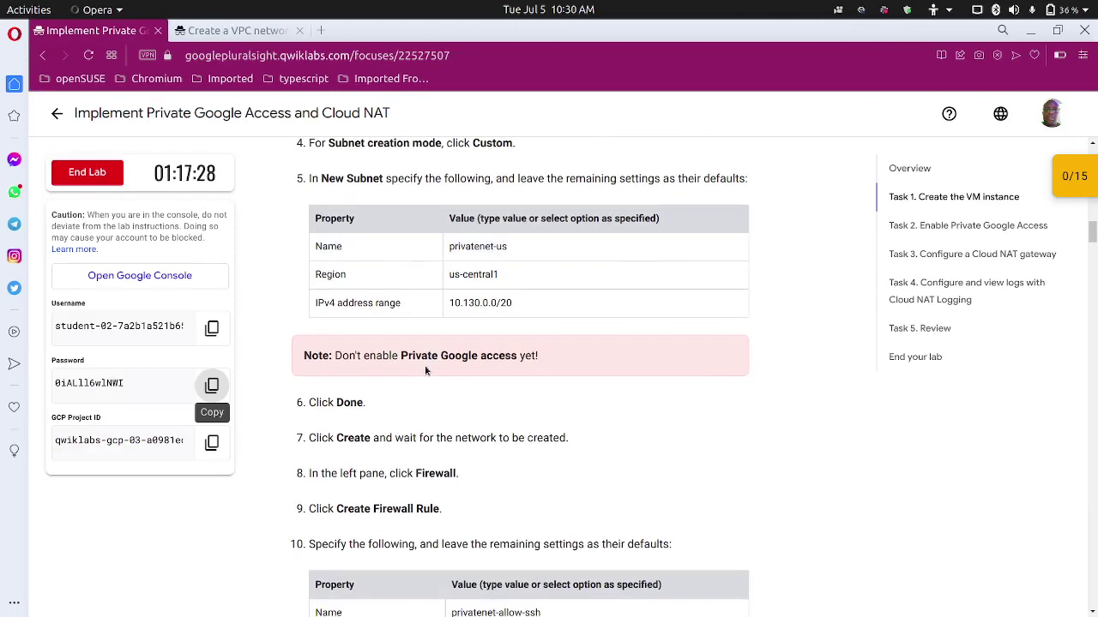
scroll(424, 369, "up", 4)
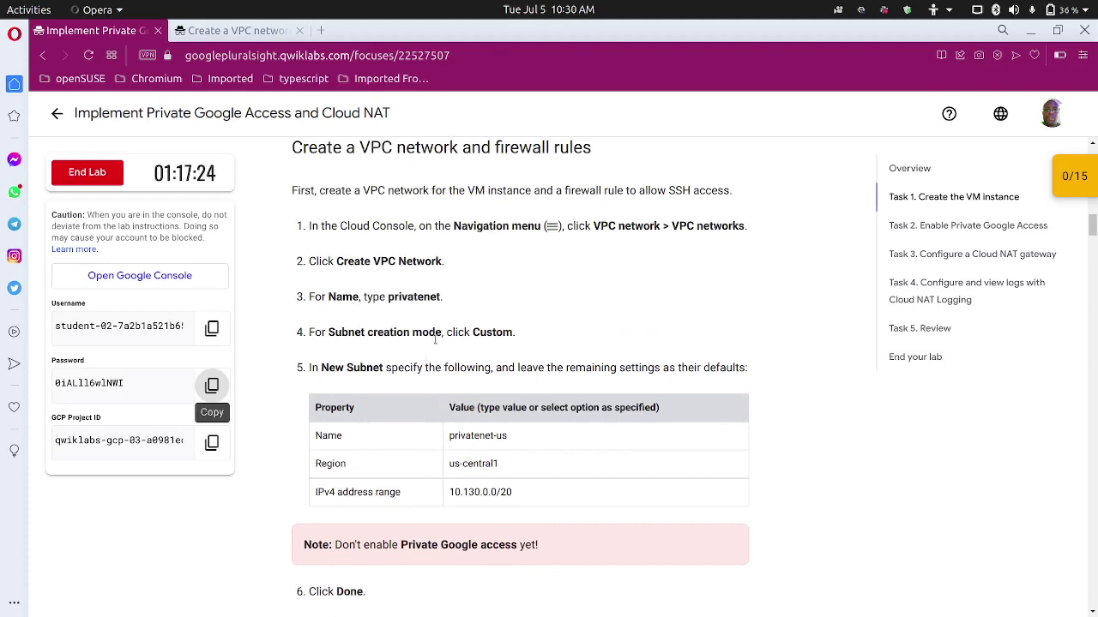
scroll(433, 291, "down", 2)
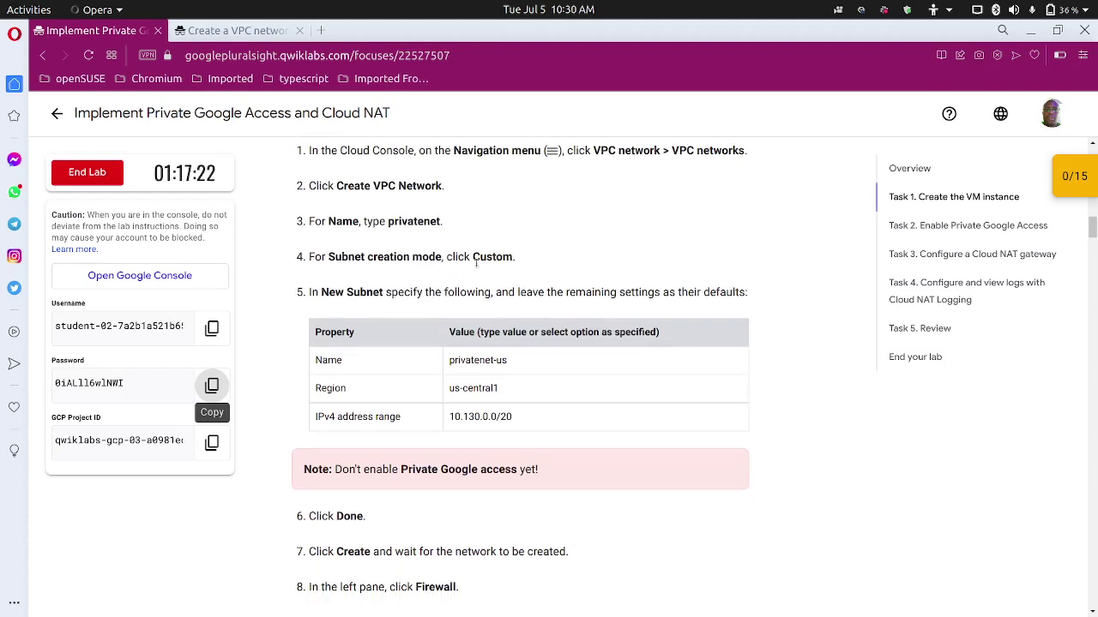
double_click(494, 360)
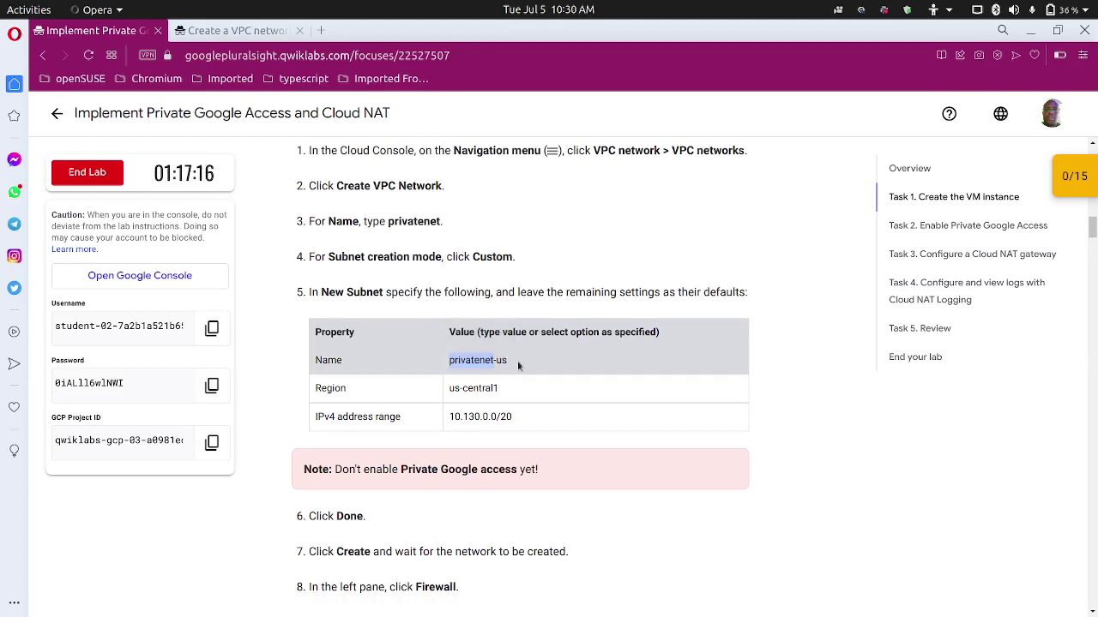
left_click_drag(518, 366, 438, 347)
key("ctrl+c")
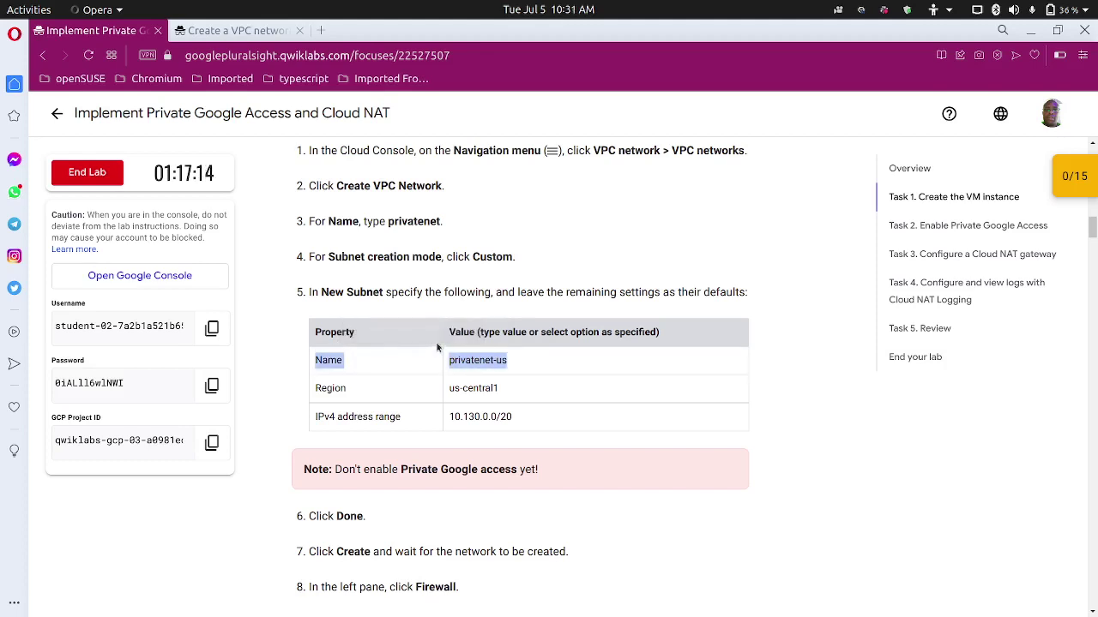
key("ctrl+Tab")
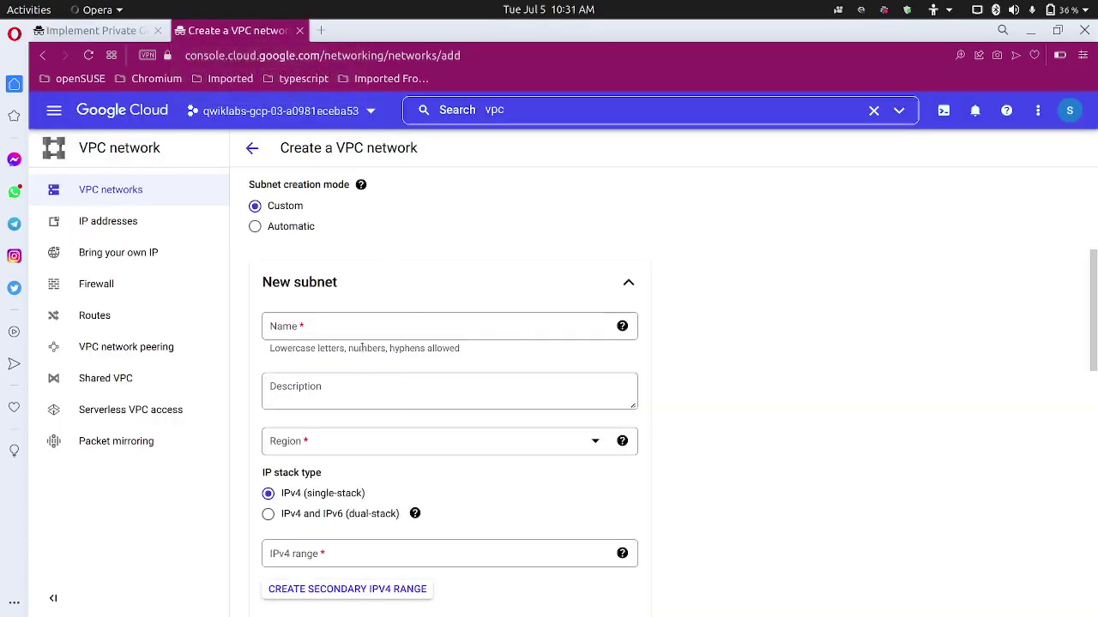
Name the new subnet privatenet-us and set its region to us-central1.
left_click(353, 327)
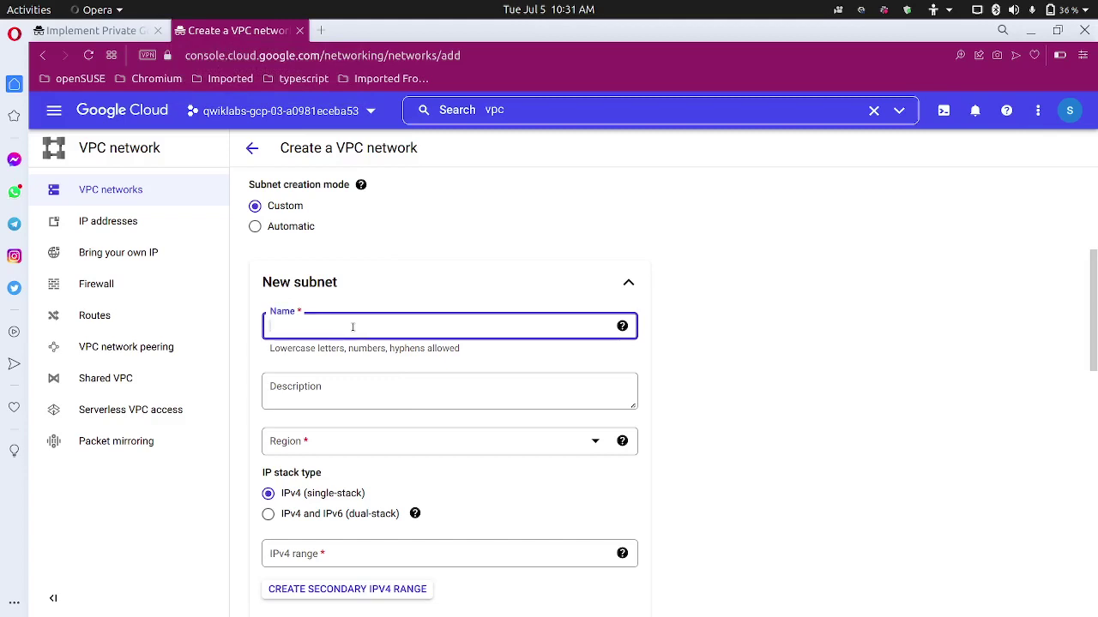
key("ctrl+v")
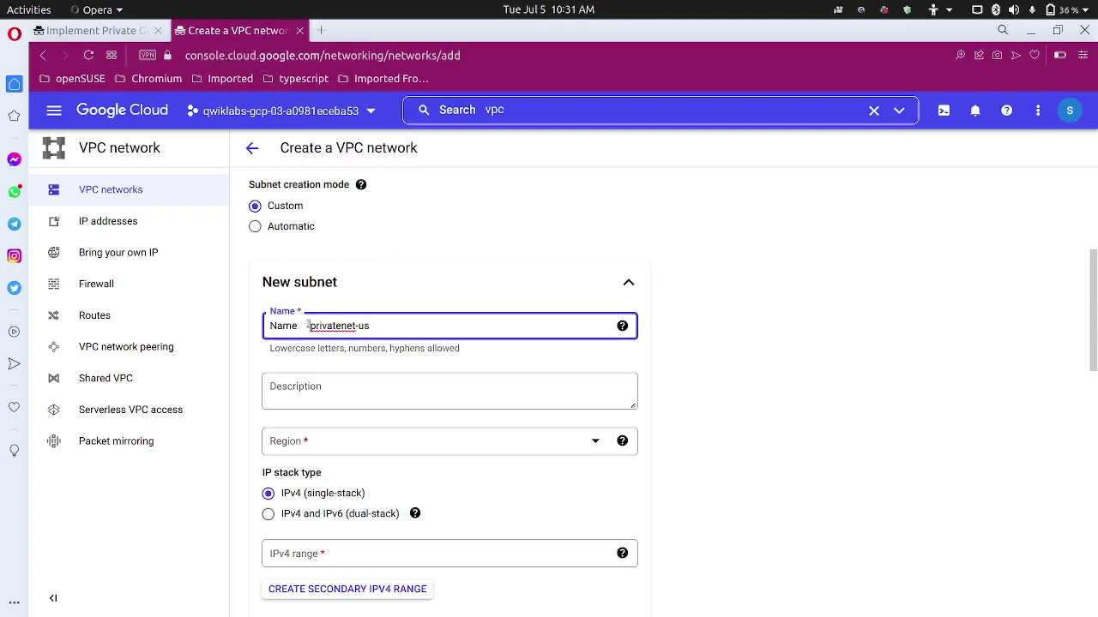
left_click(303, 325)
key("BackSpace")
key("BackSpace")
key("BackSpace")
key("BackSpace")
key("BackSpace")
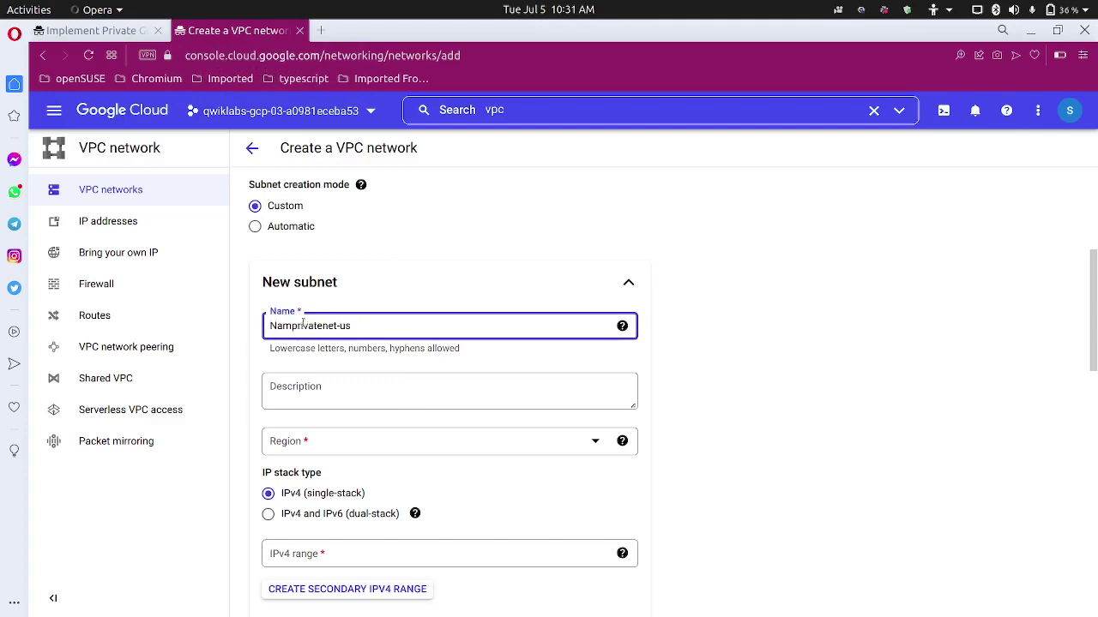
scroll(331, 390, "down", 3)
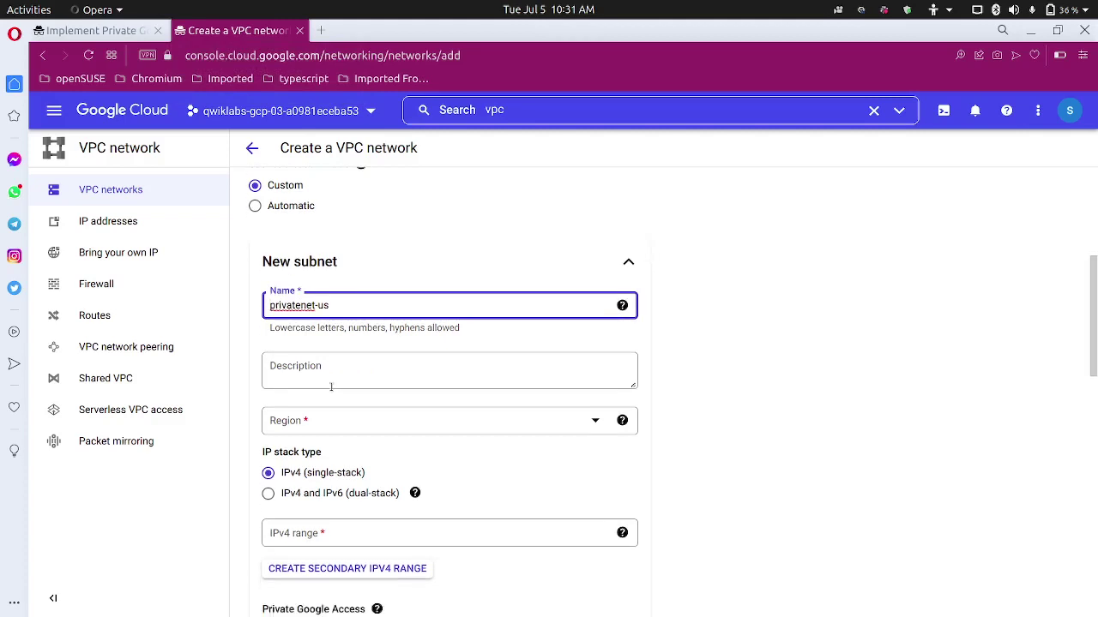
left_click(336, 328)
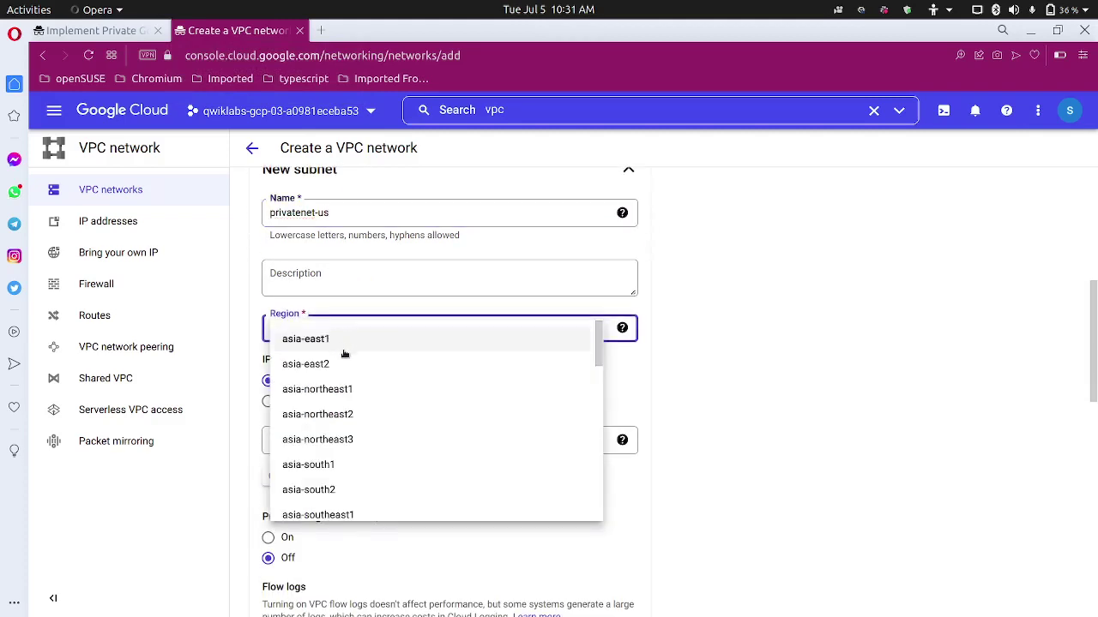
scroll(369, 416, "down", 5)
scroll(374, 416, "down", 2)
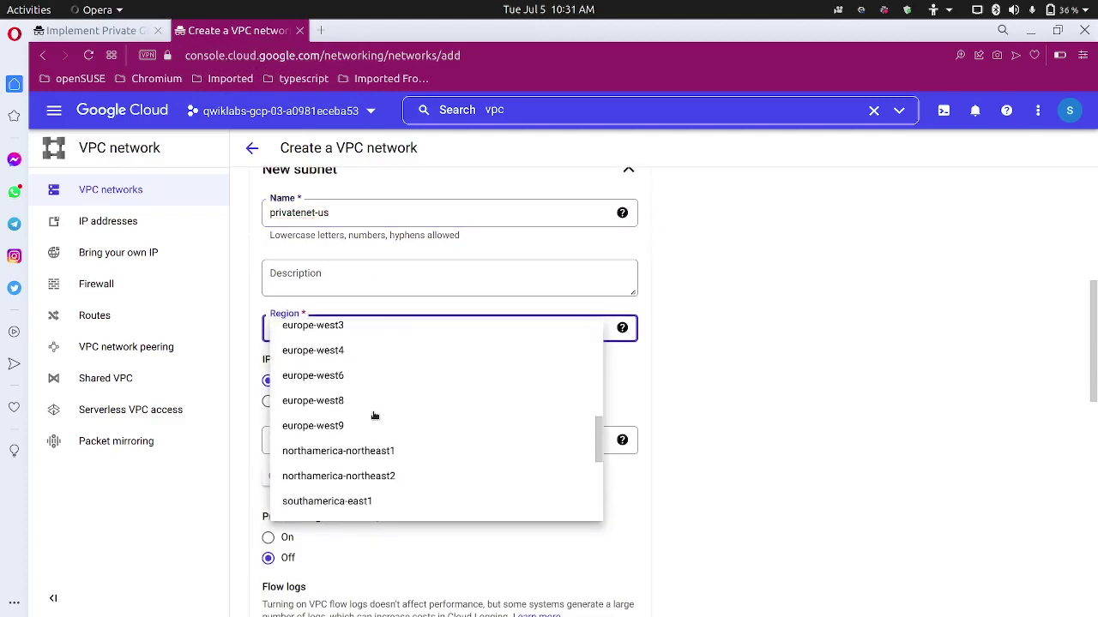
scroll(374, 416, "down", 3)
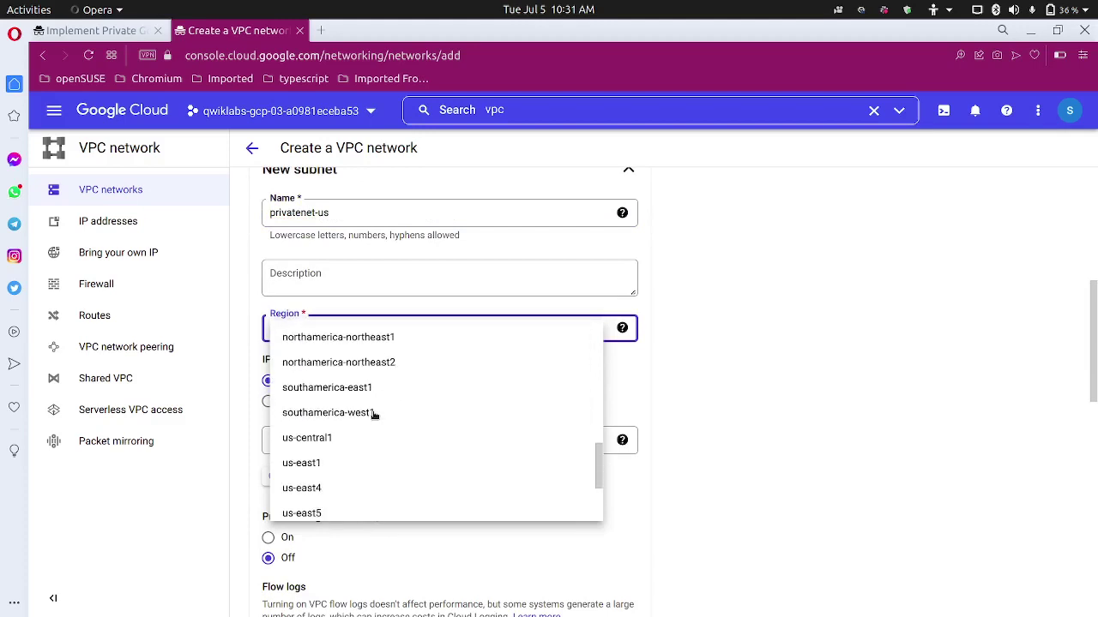
left_click(361, 408)
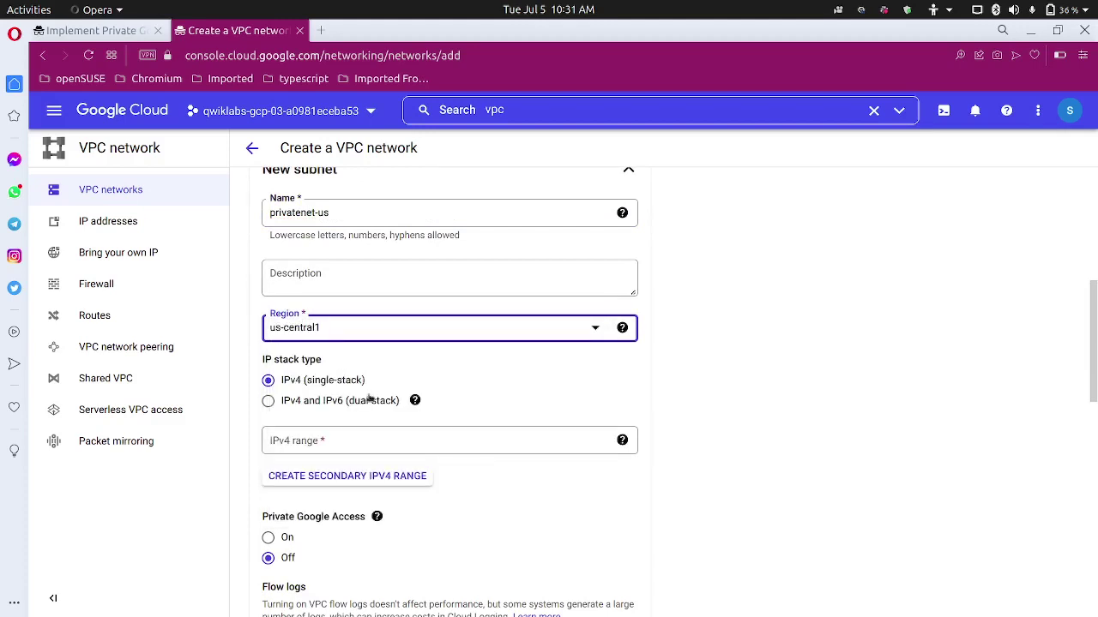
scroll(322, 397, "down", 1)
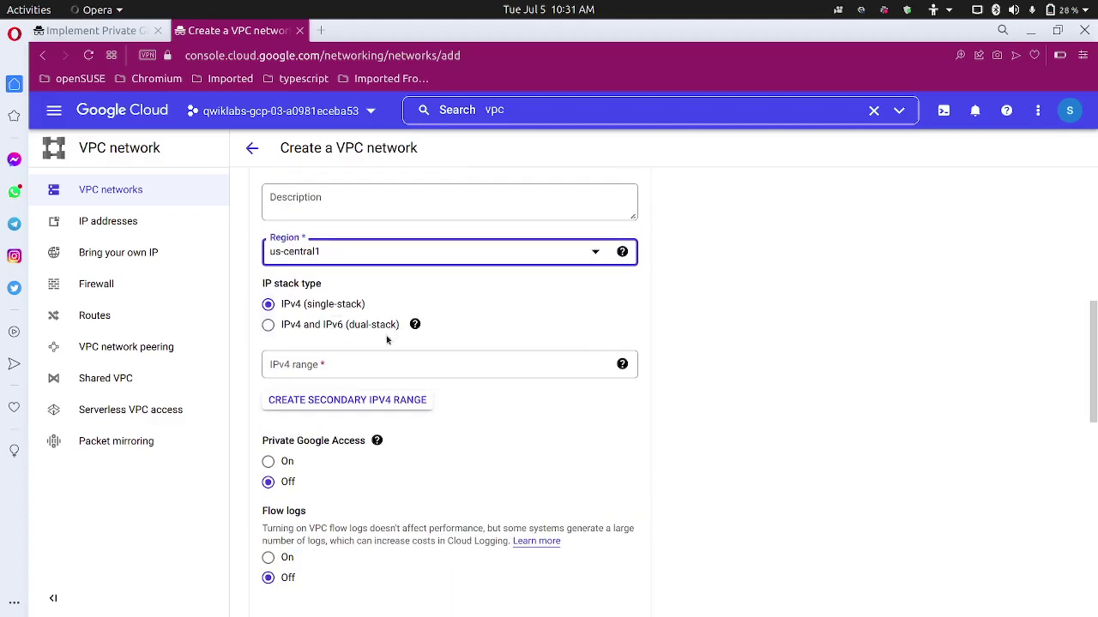
Copy 10.130.0.0/20 from the lab and enter it as the subnet's IPv4 range.
left_click(362, 367)
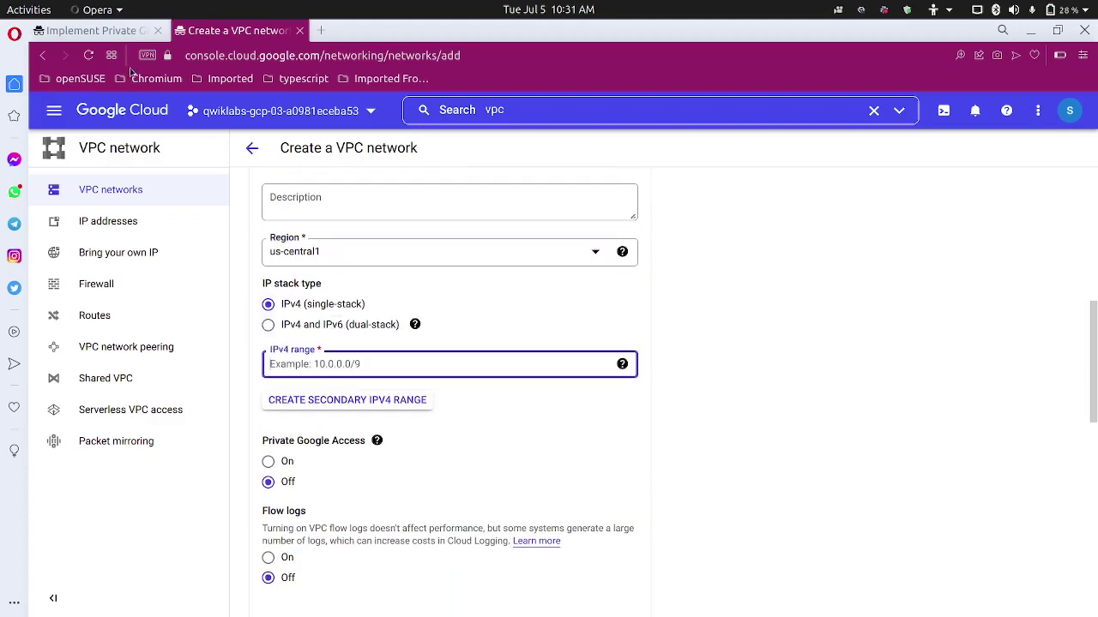
left_click(118, 32)
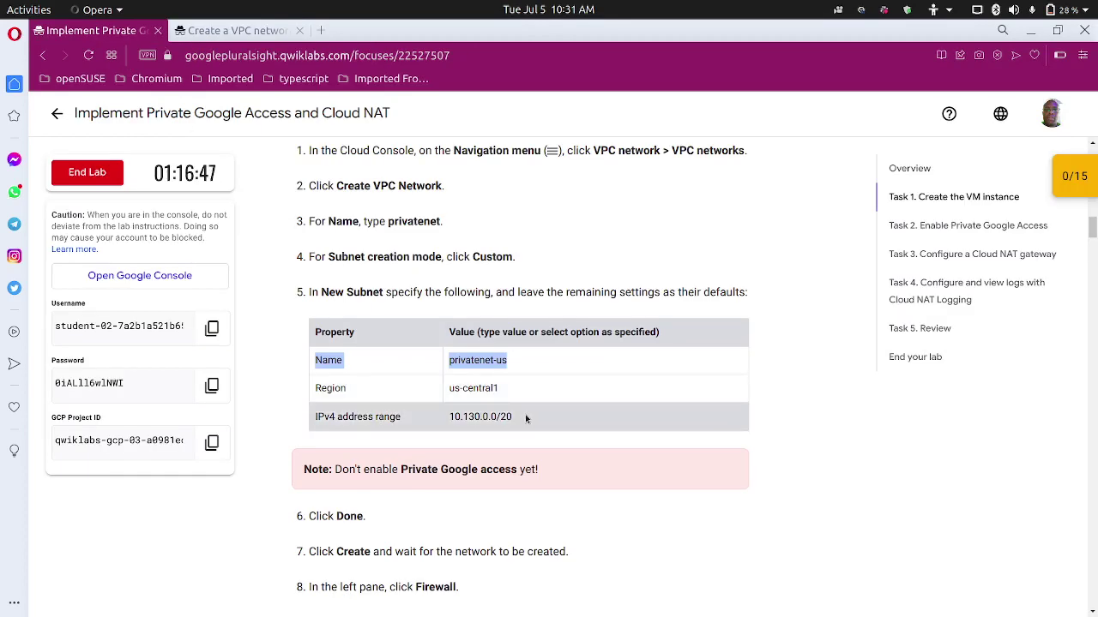
left_click_drag(525, 414, 433, 417)
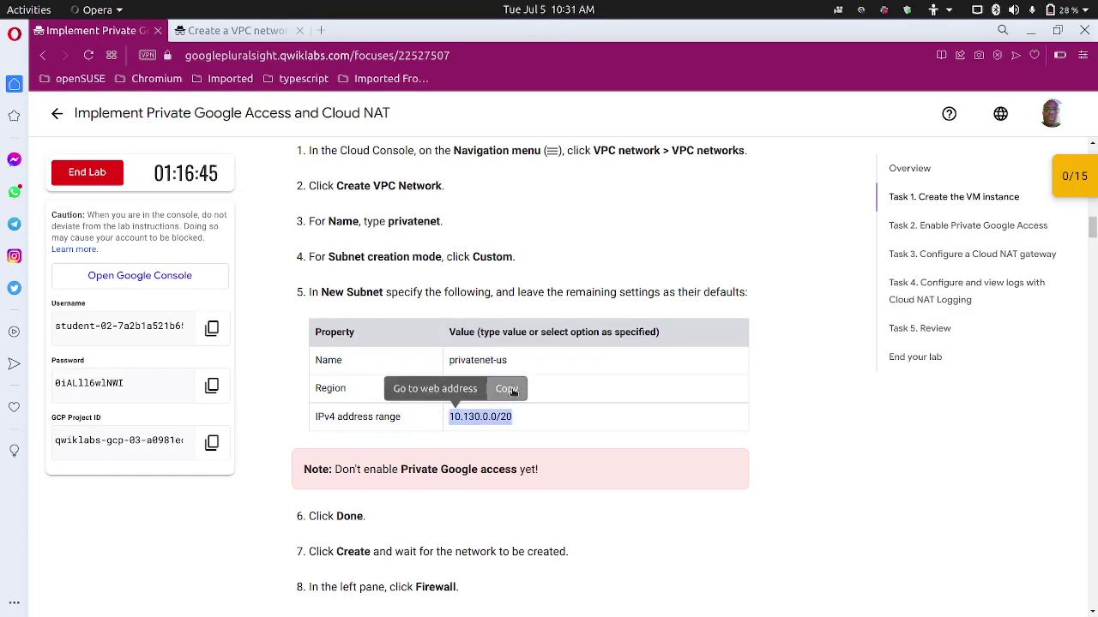
left_click(506, 388)
left_click(223, 32)
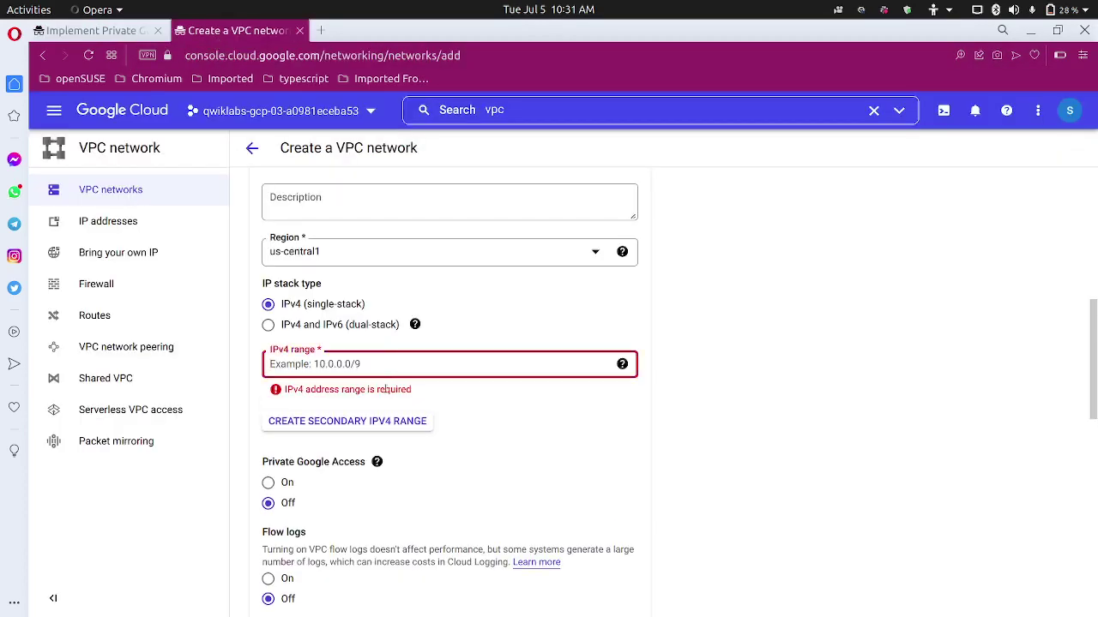
left_click(349, 375)
key("ctrl+v")
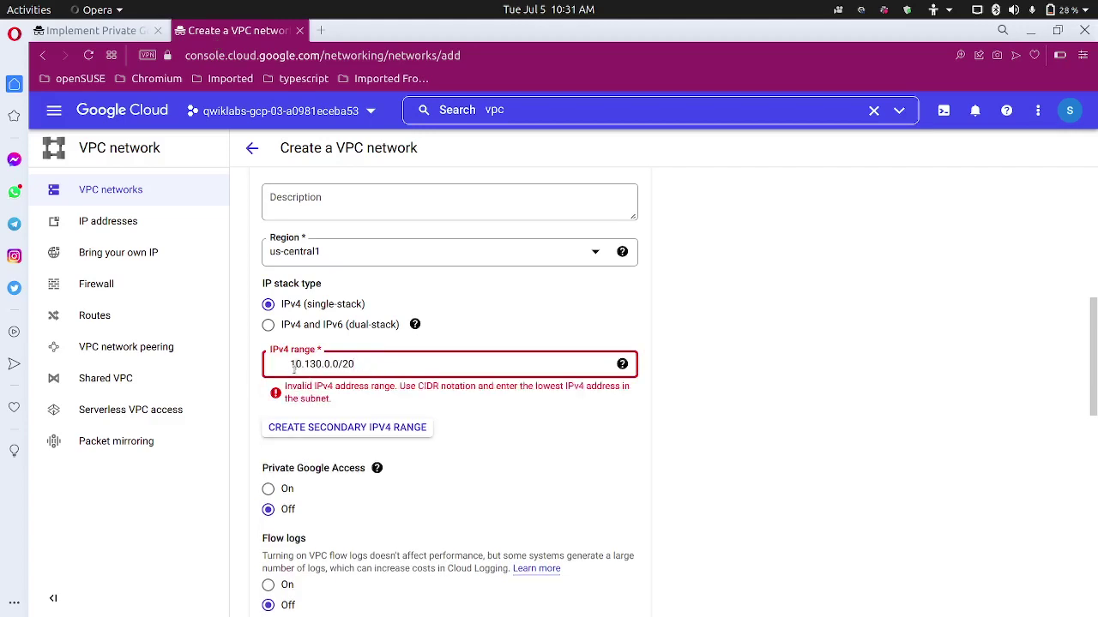
left_click(293, 365)
key("BackSpace")
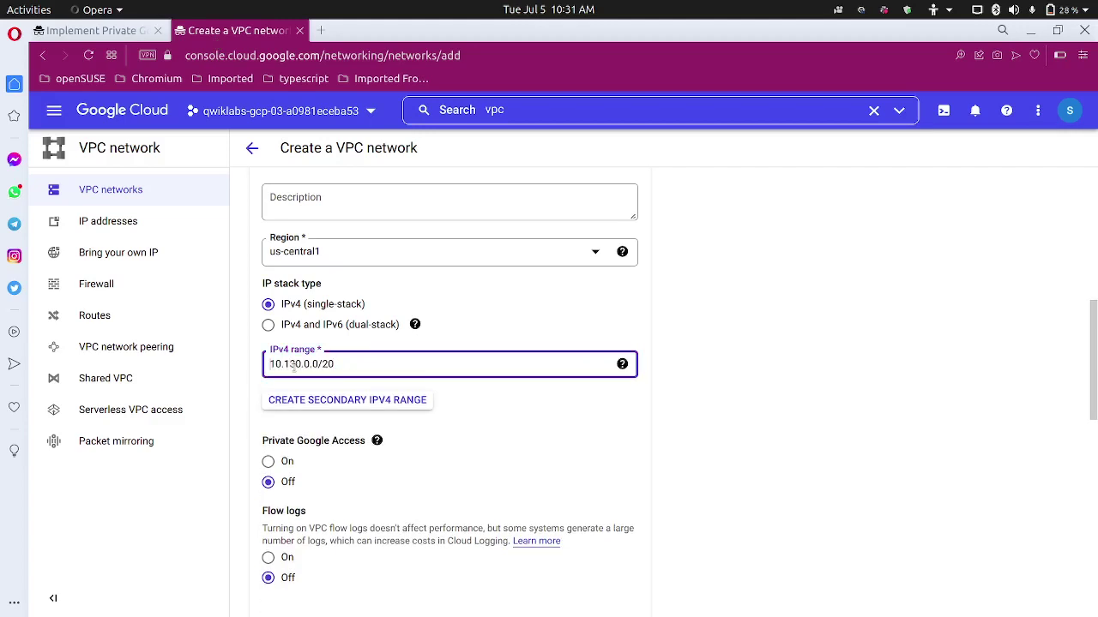
scroll(321, 470, "down", 2)
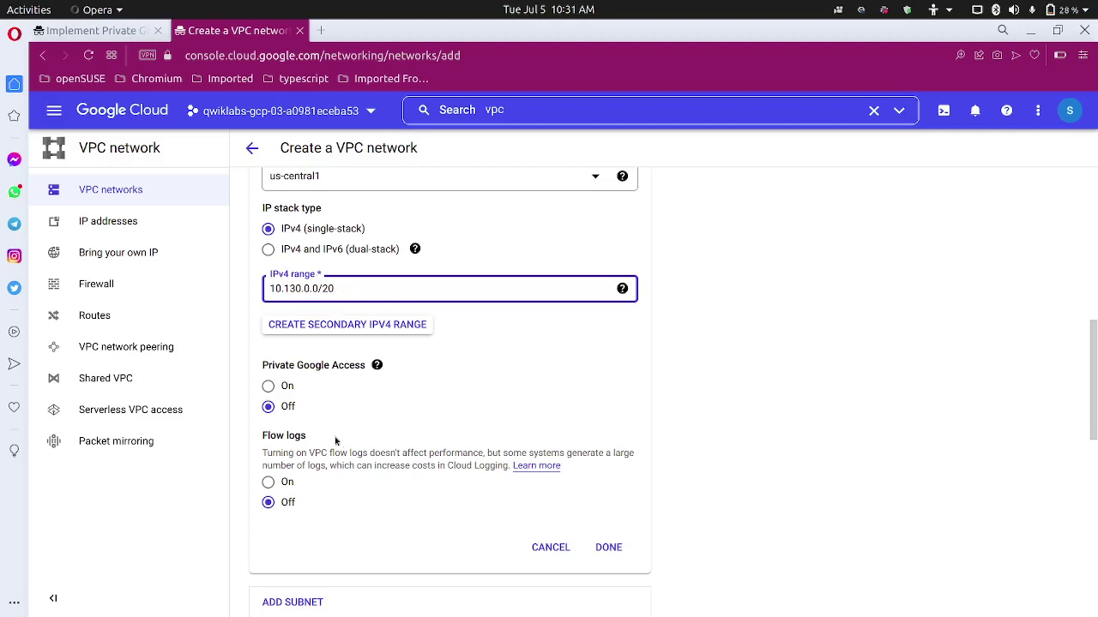
Review the next lab instructions, leaving Private Google Access off.
left_click(123, 31)
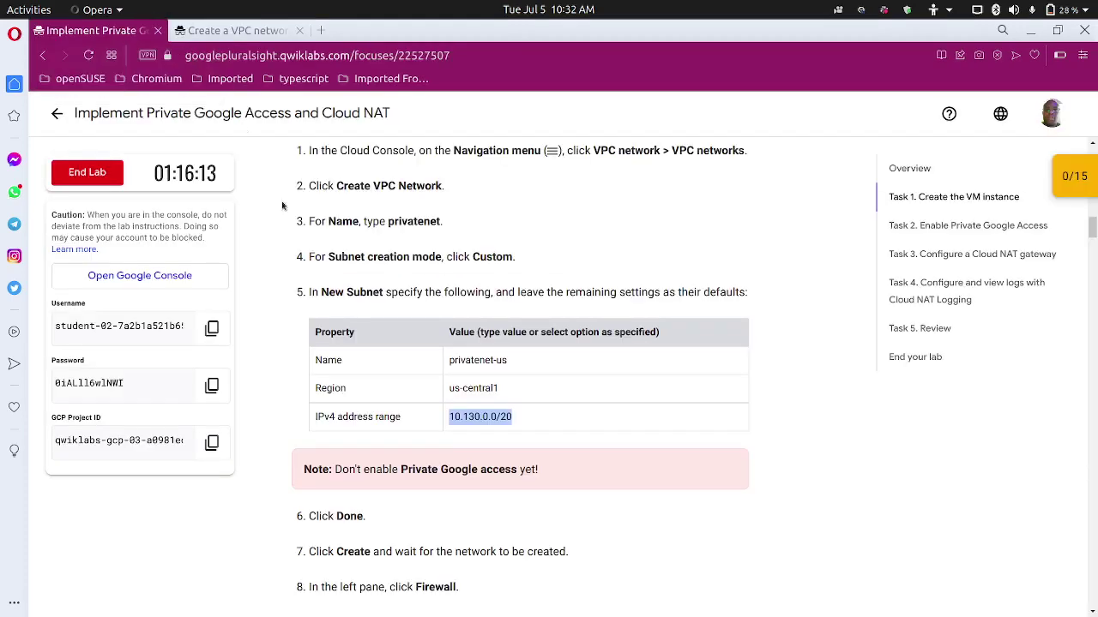
left_click(277, 341)
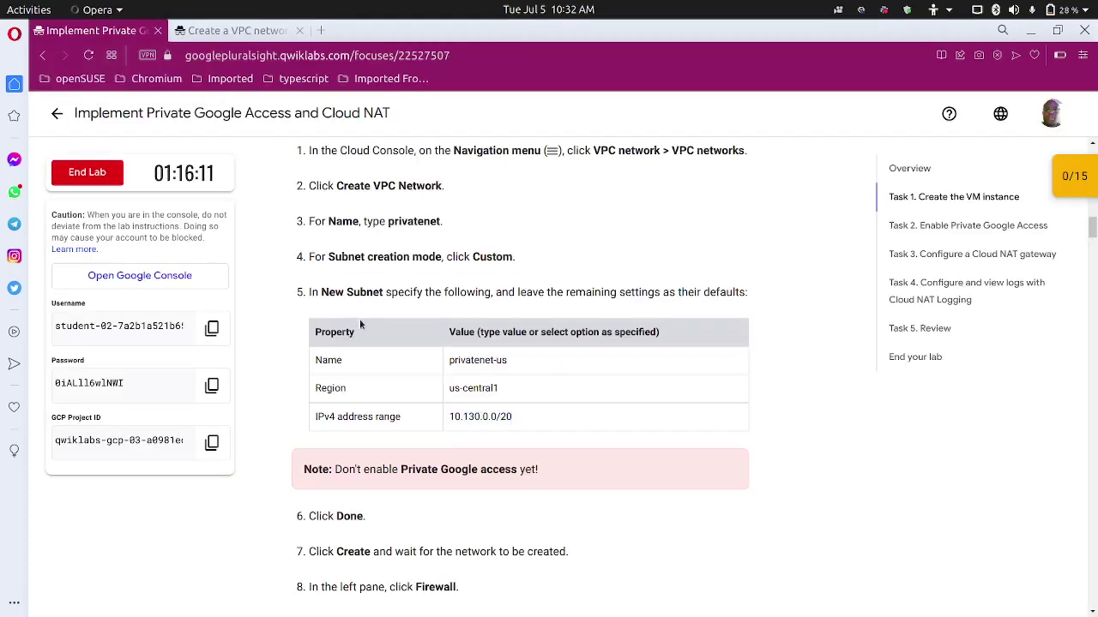
scroll(371, 320, "down", 3)
scroll(364, 377, "down", 2)
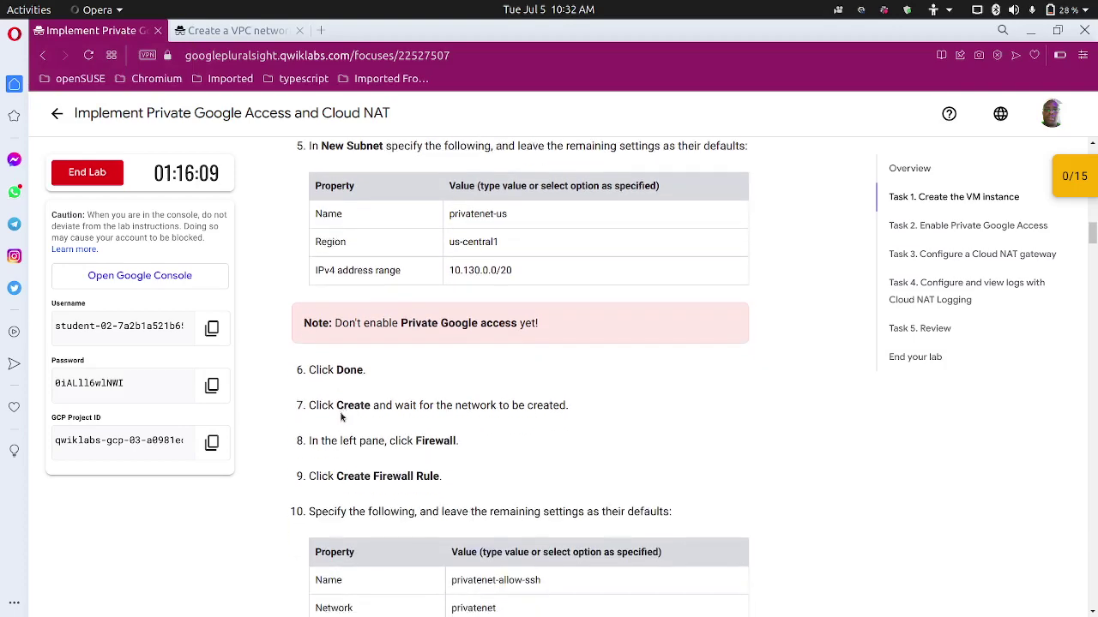
left_click(229, 32)
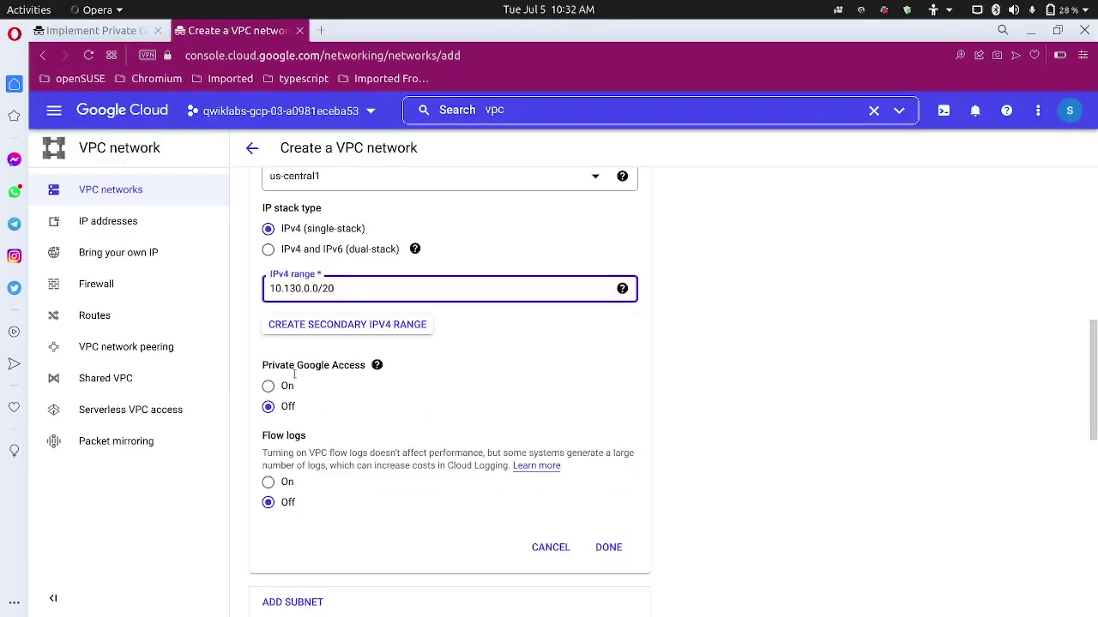
scroll(257, 429, "down", 3)
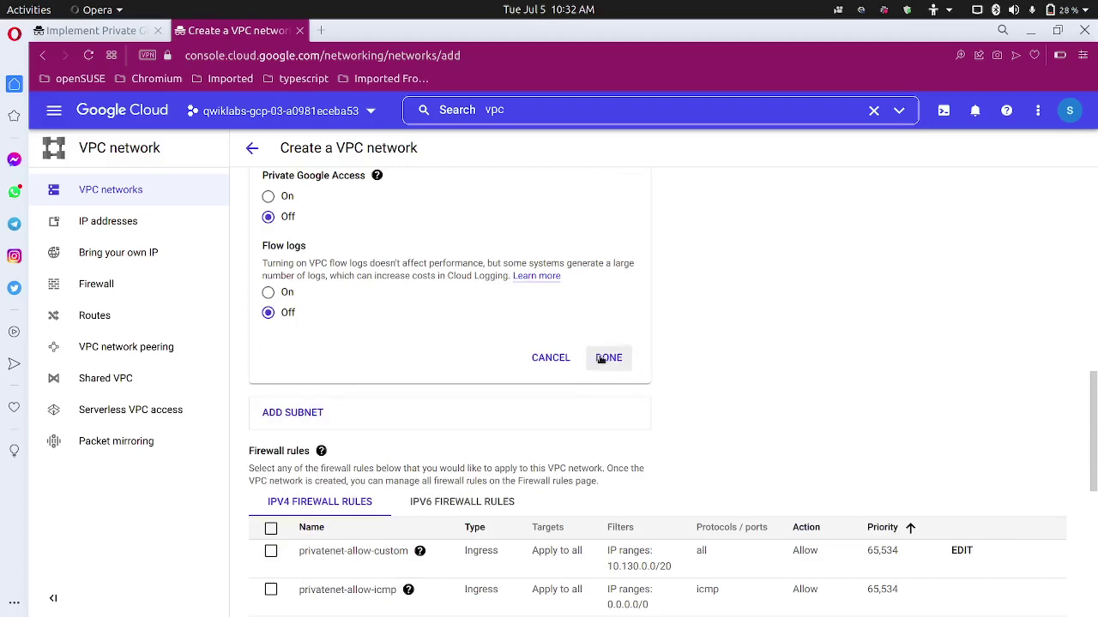
Finish the privatenet-us subnet and submit the privatenet VPC network for creation.
left_click(608, 358)
scroll(446, 386, "down", 2)
scroll(432, 384, "down", 5)
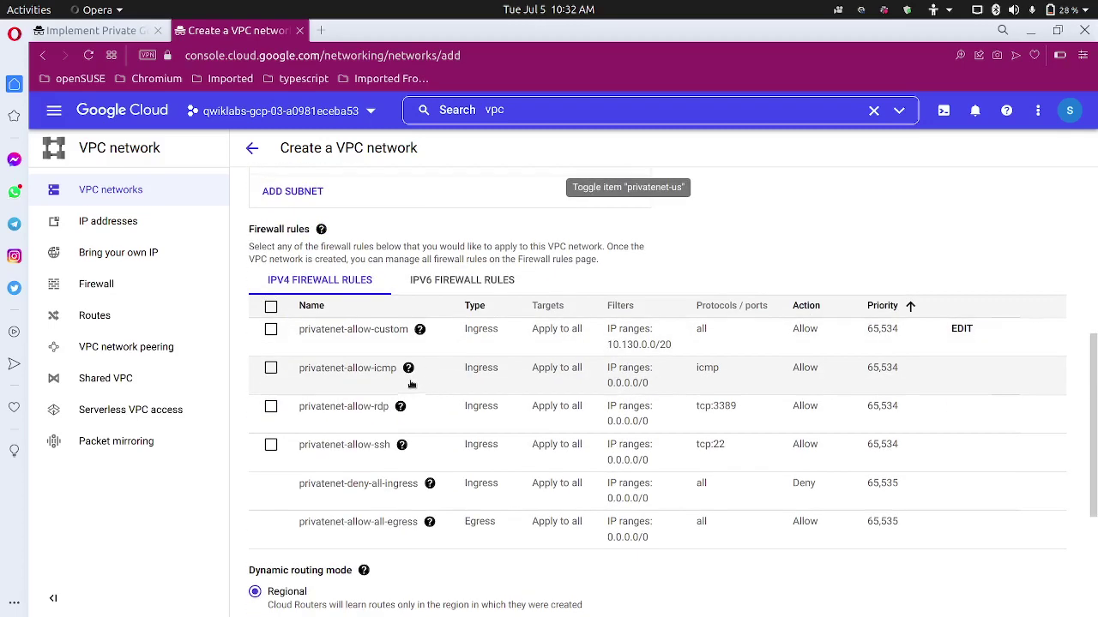
scroll(393, 406, "up", 2)
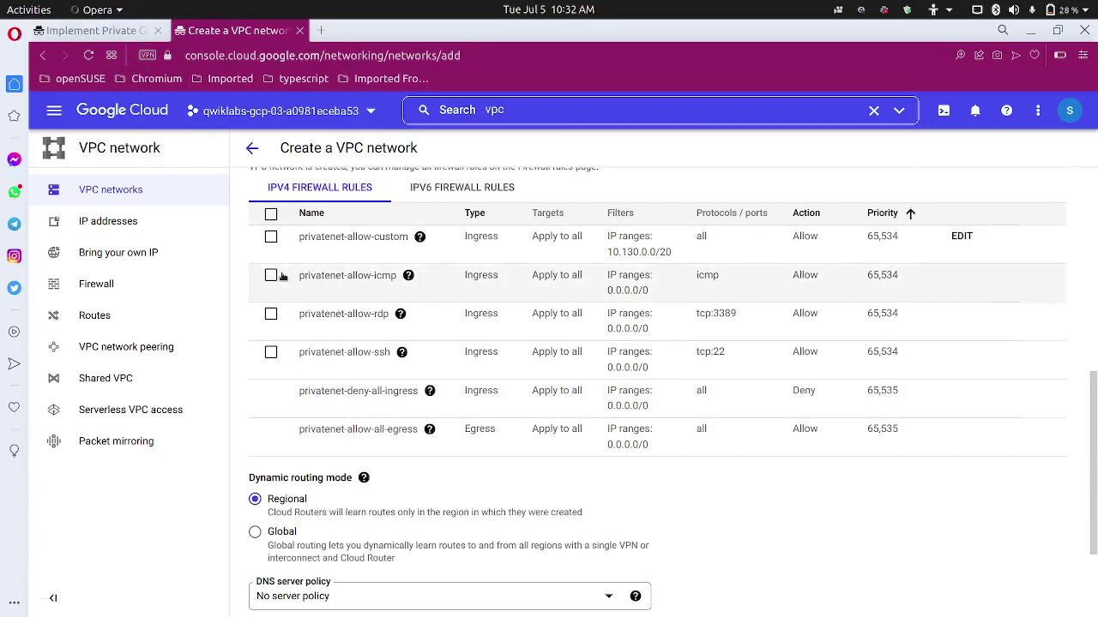
scroll(286, 385, "down", 2)
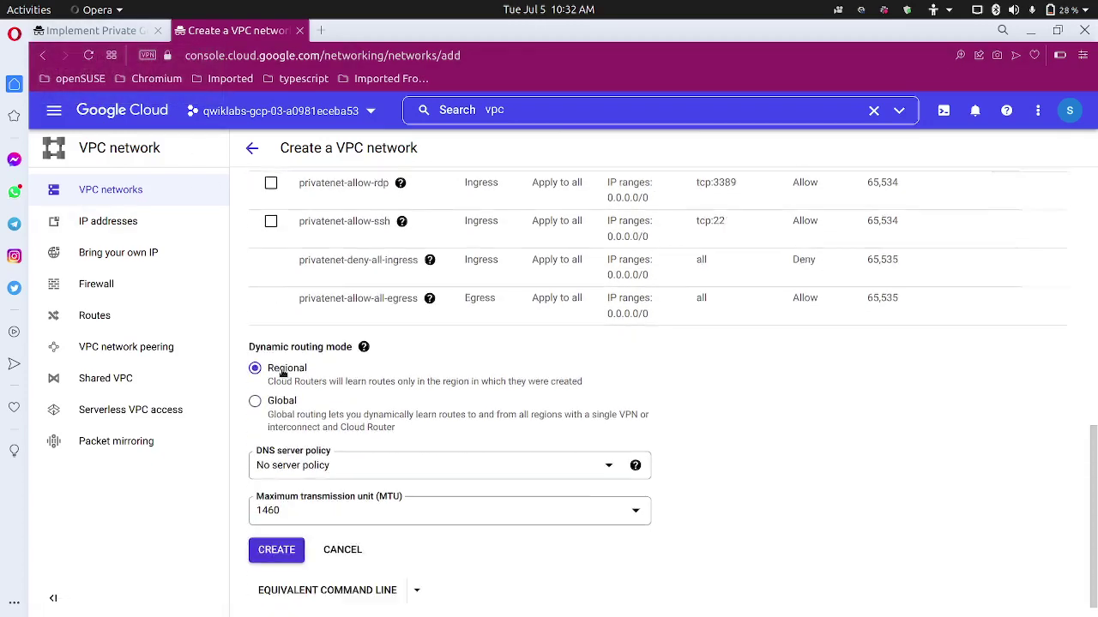
scroll(286, 385, "up", 2)
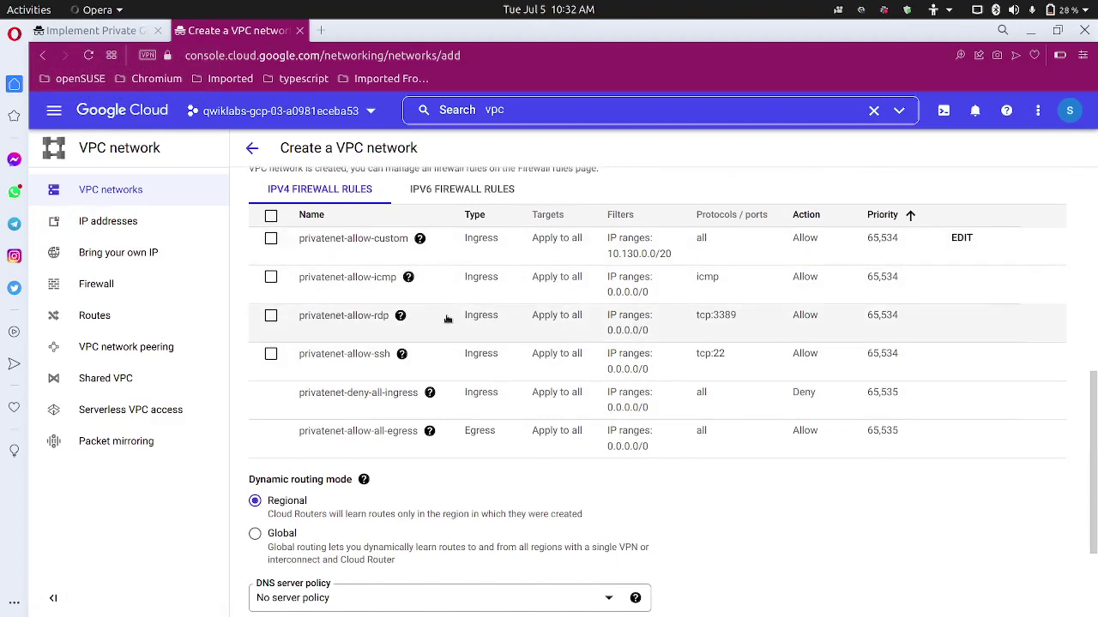
scroll(446, 319, "up", 1)
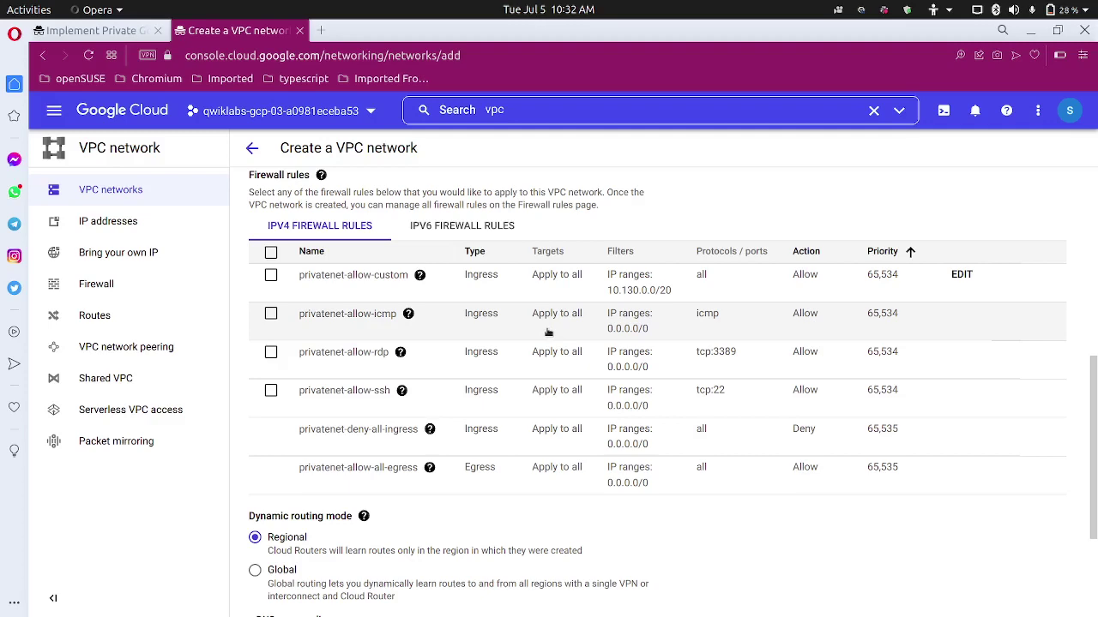
scroll(548, 332, "down", 4)
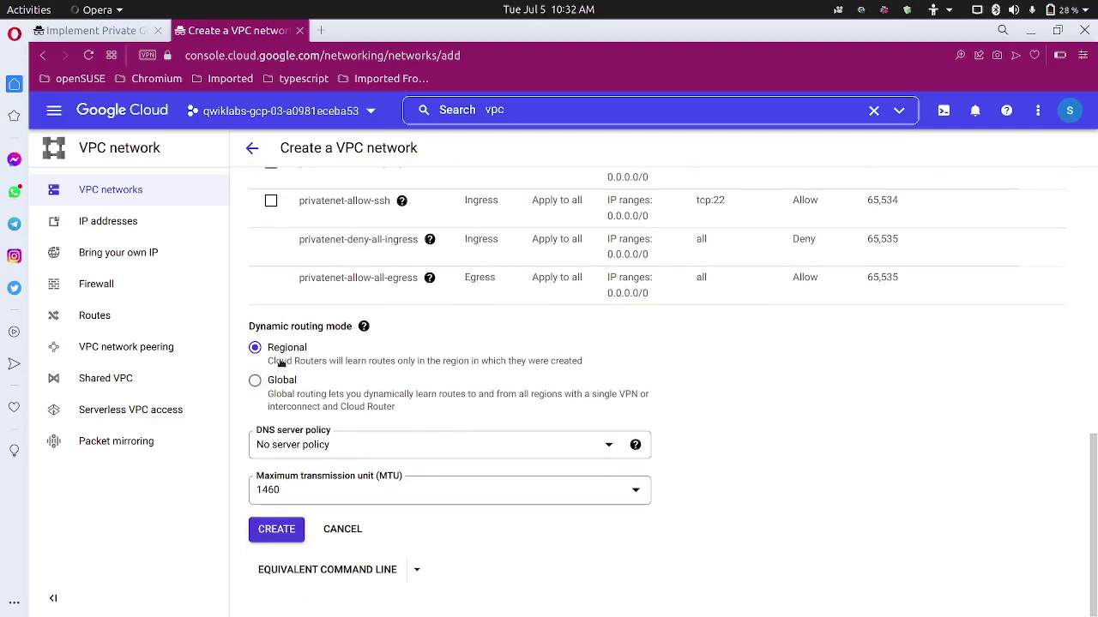
left_click(267, 527)
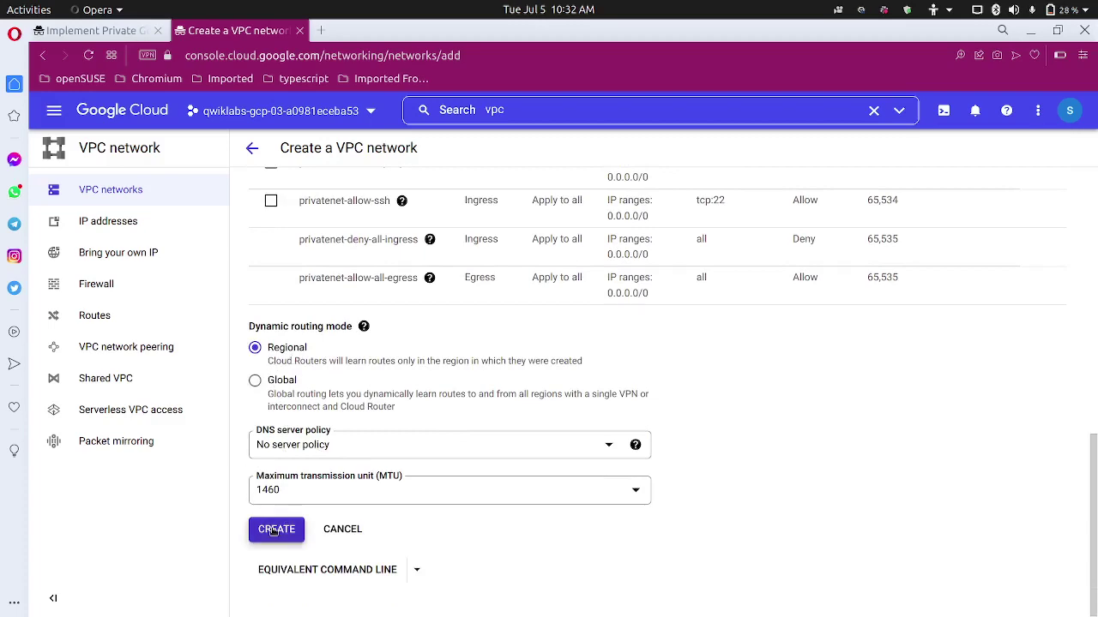
left_click(101, 31)
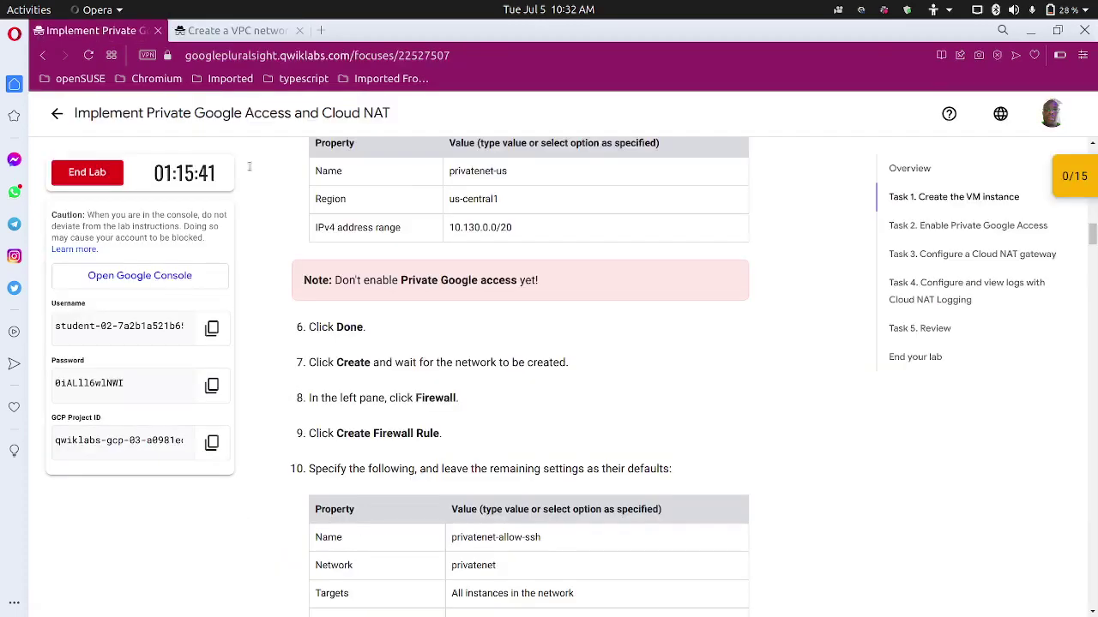
Copy the rule name privatenet-allow-ssh from the lab's property table and return to VPC networks.
scroll(453, 366, "down", 5)
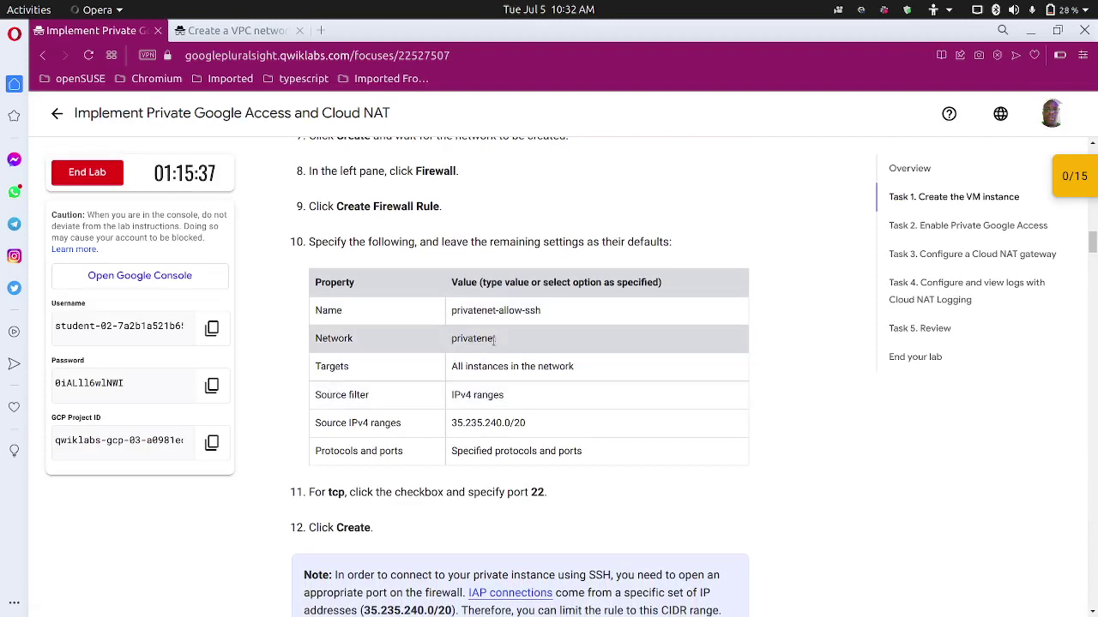
double_click(499, 310)
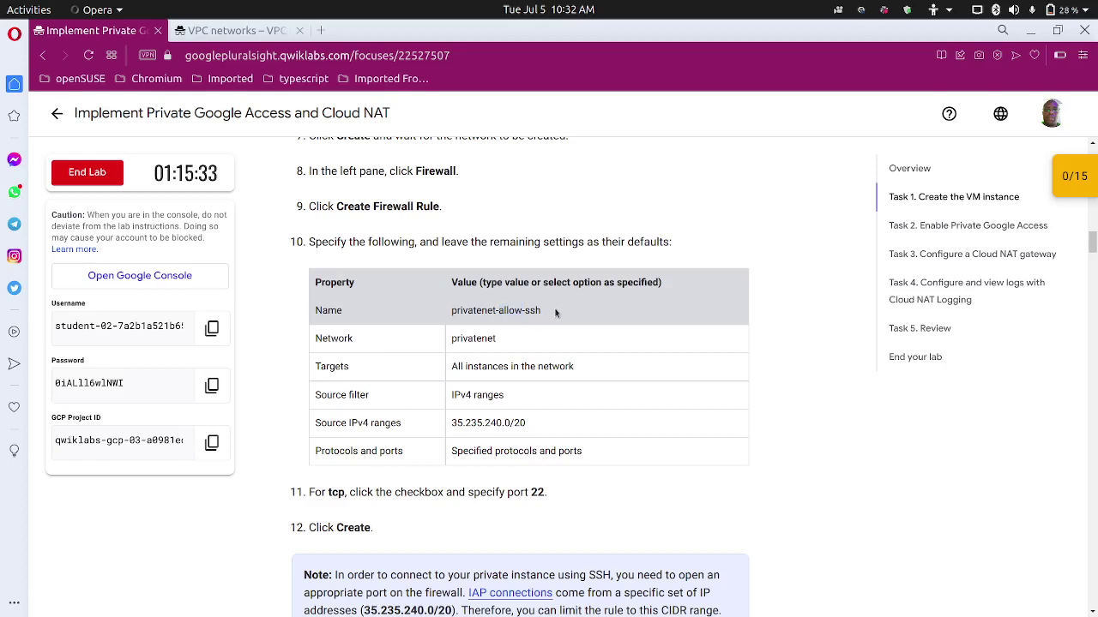
left_click_drag(559, 312, 452, 311)
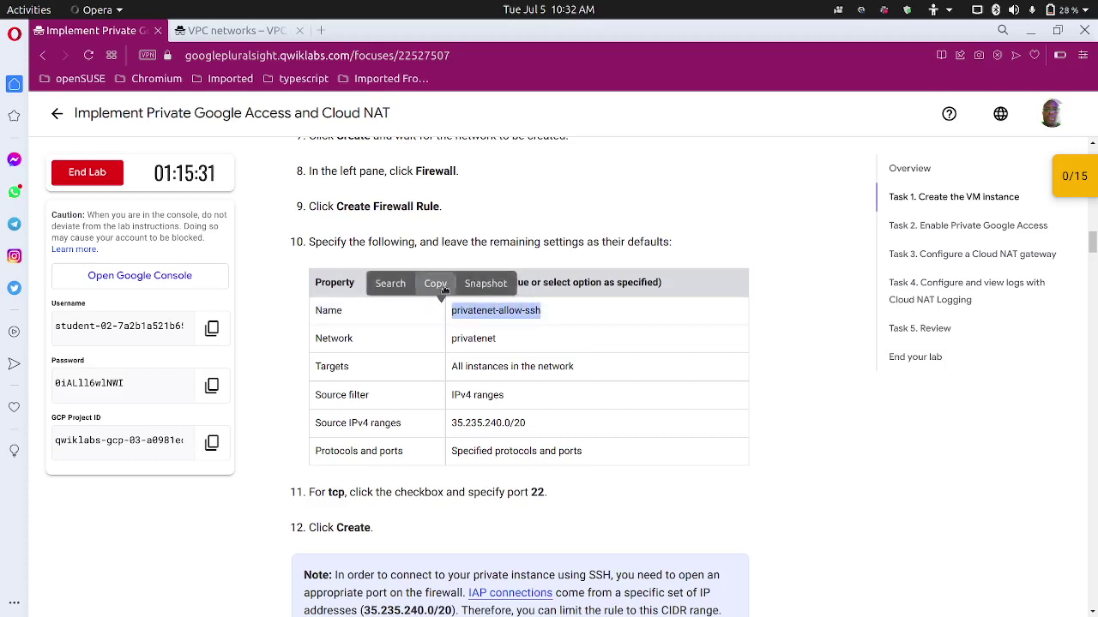
left_click(436, 284)
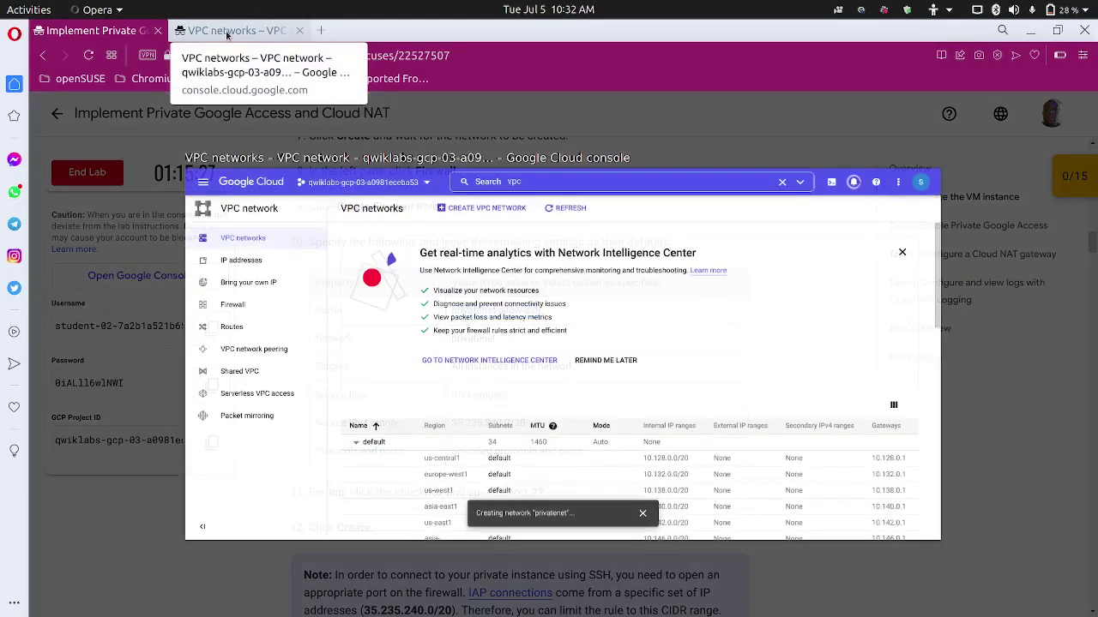
left_click(227, 31)
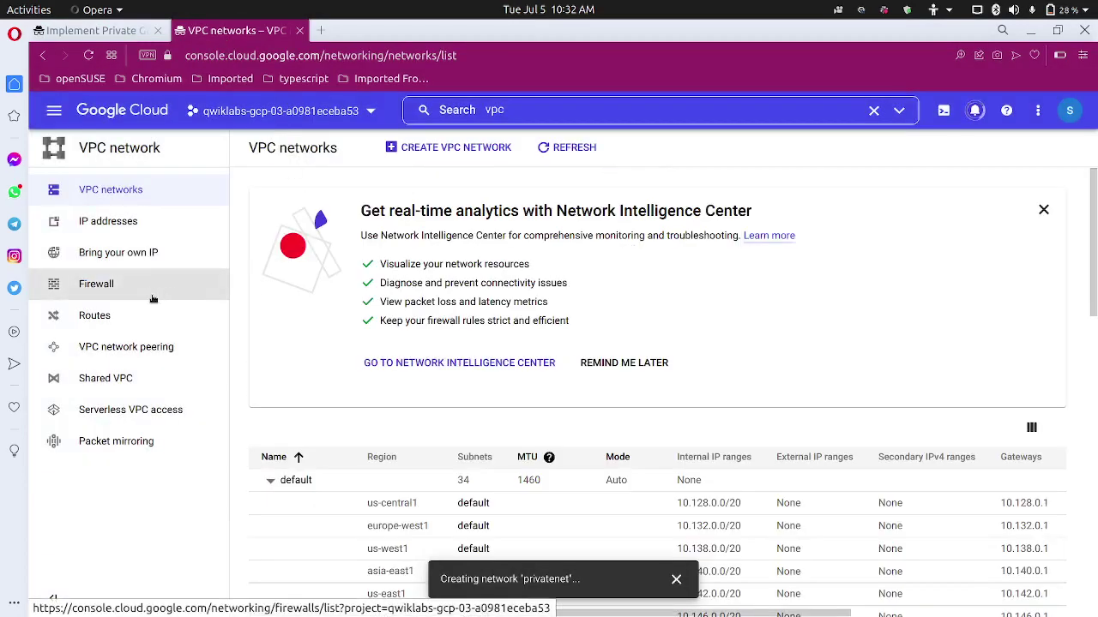
Go to the Firewall rules list and start a new firewall rule.
left_click(152, 298)
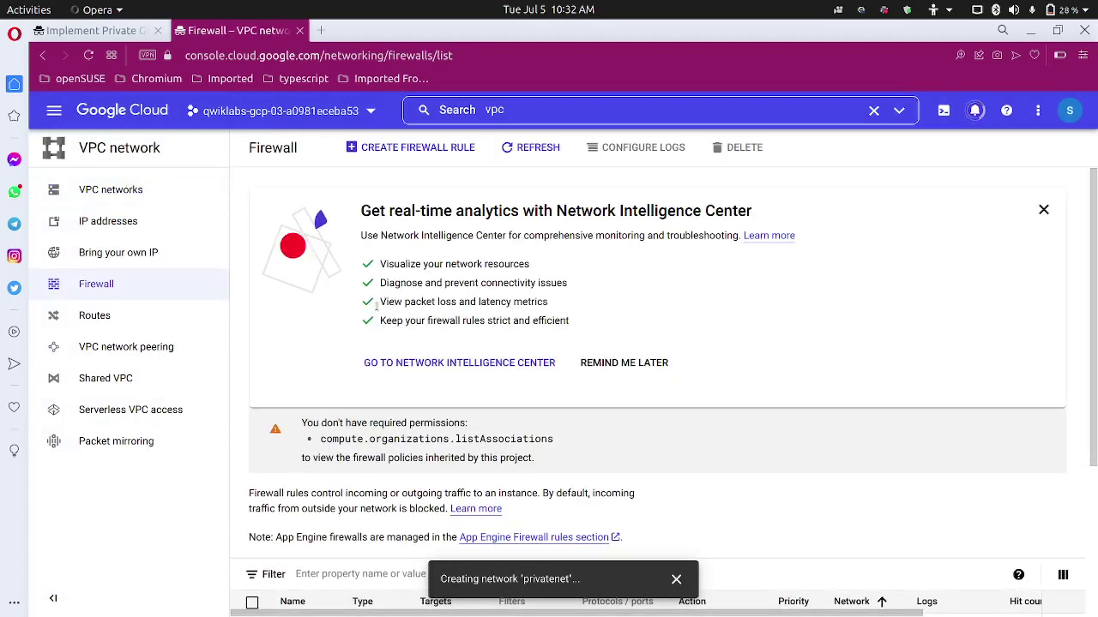
left_click(428, 147)
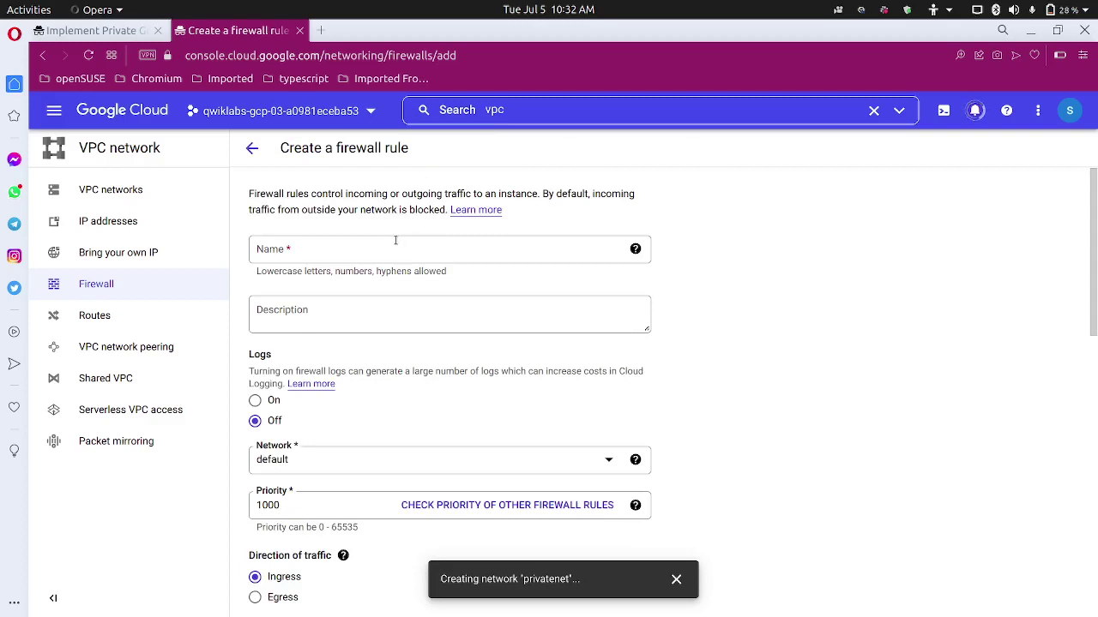
Paste privatenet-allow-ssh into the rule's Name field and remove the leading space.
left_click(395, 244)
key("ctrl+v")
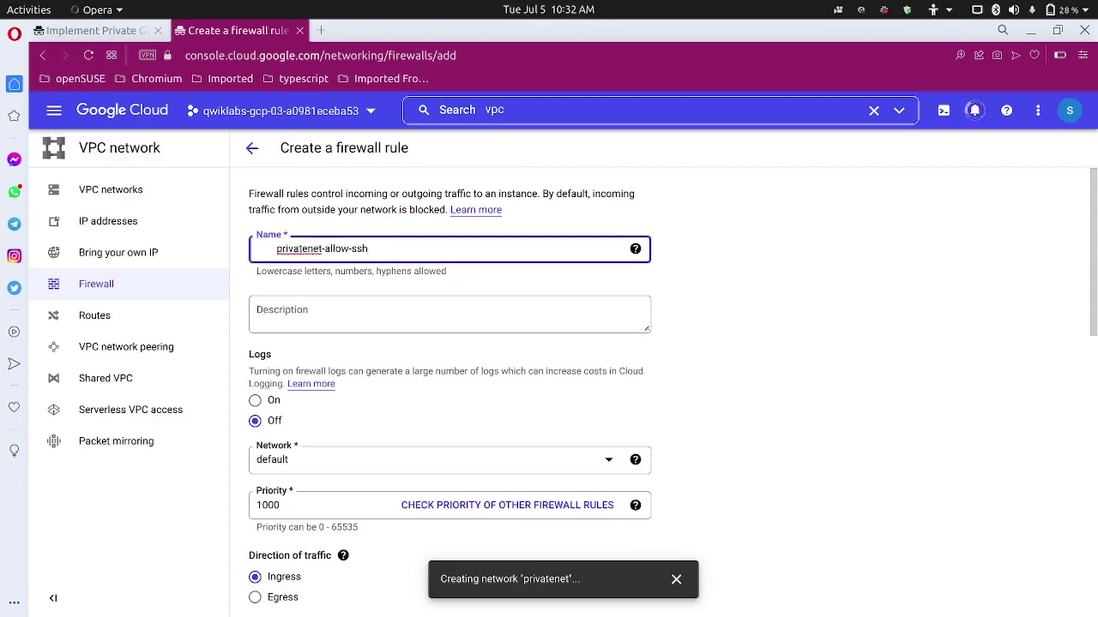
left_click(276, 249)
key("BackSpace")
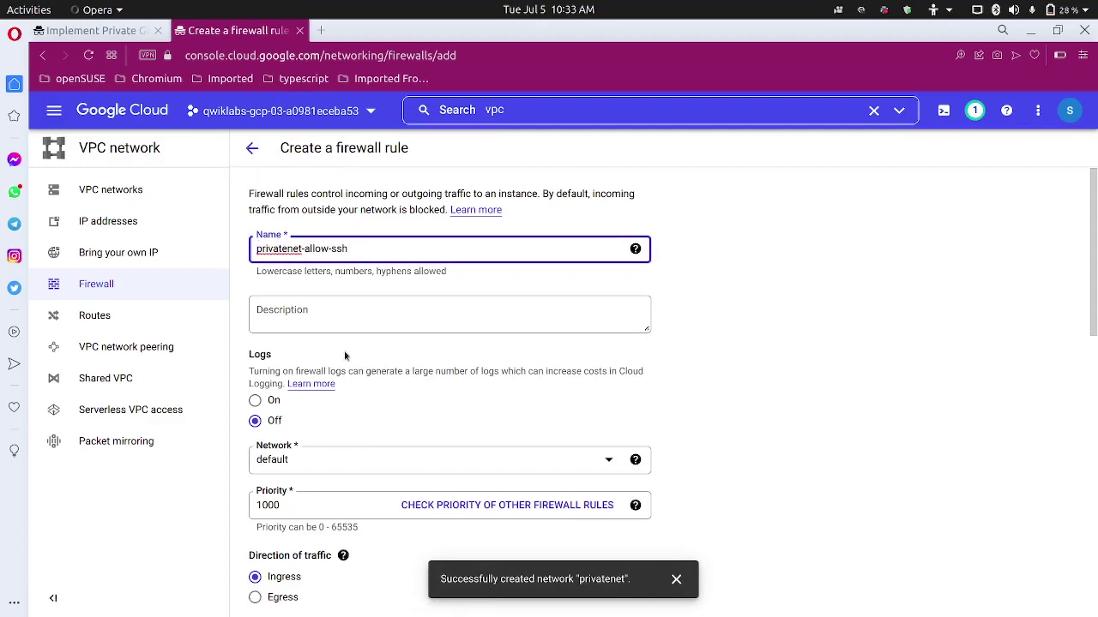
Set Targets to All instances in the network and focus the Source IPv4 ranges field.
scroll(344, 350, "down", 5)
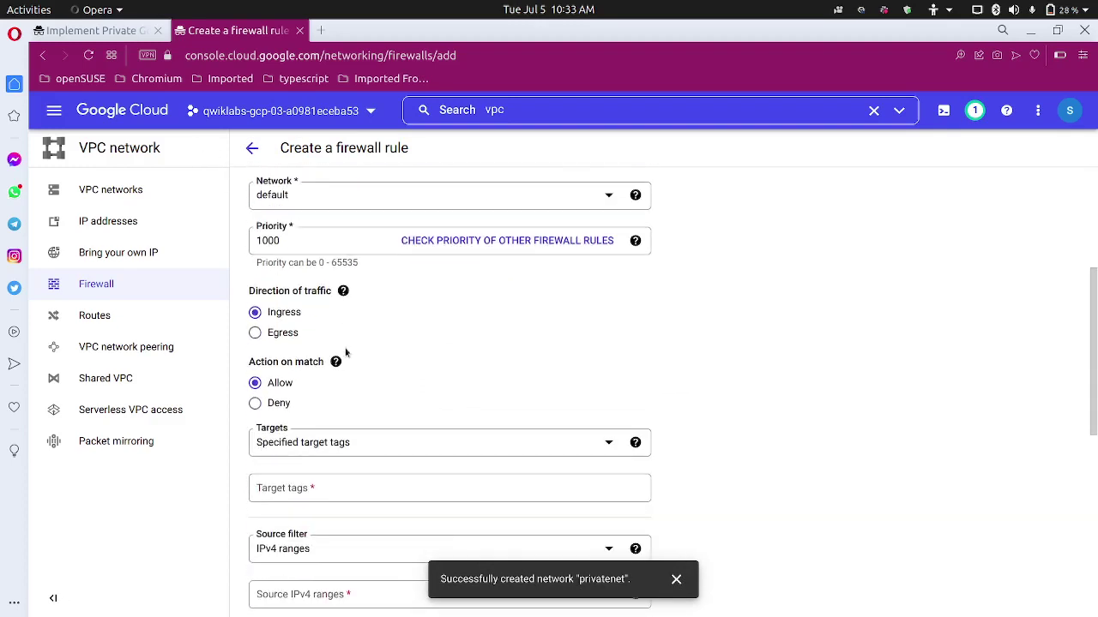
scroll(345, 351, "down", 2)
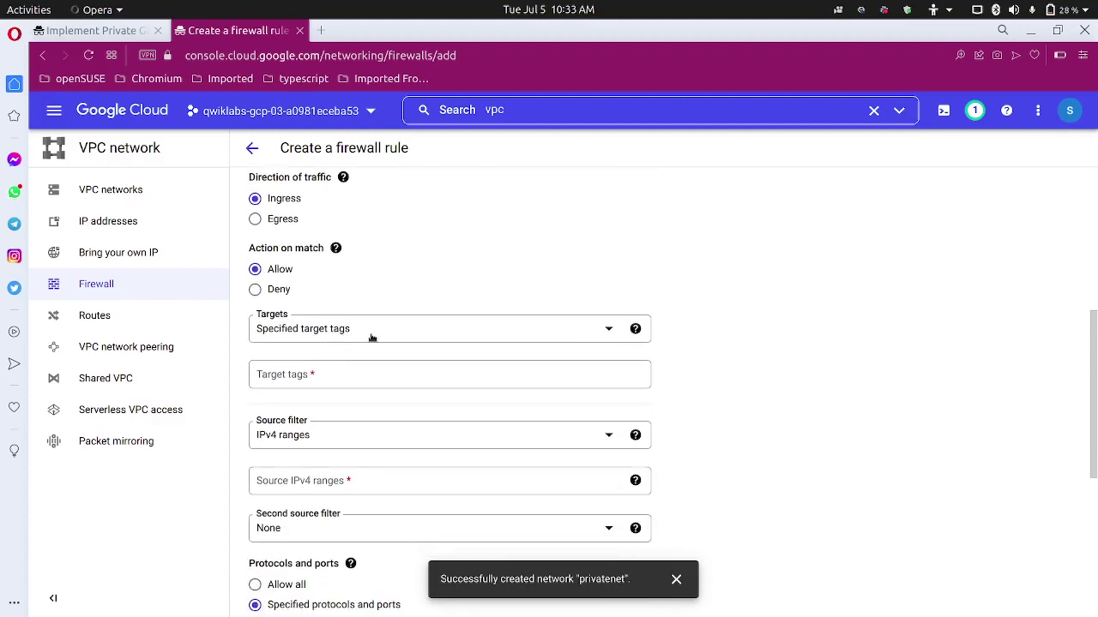
left_click(371, 335)
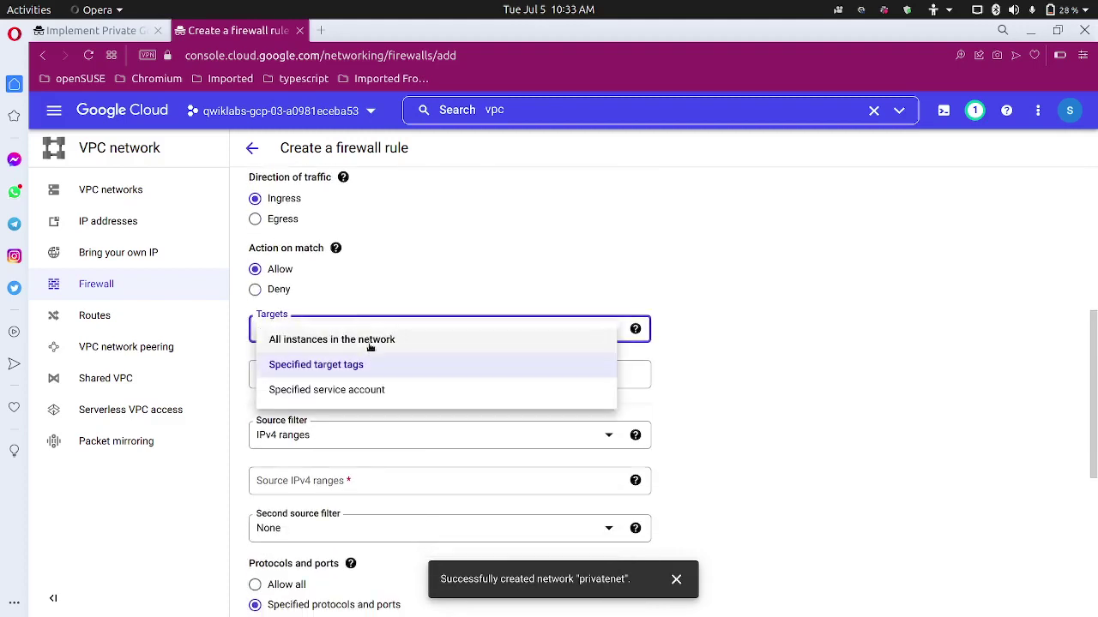
left_click(370, 343)
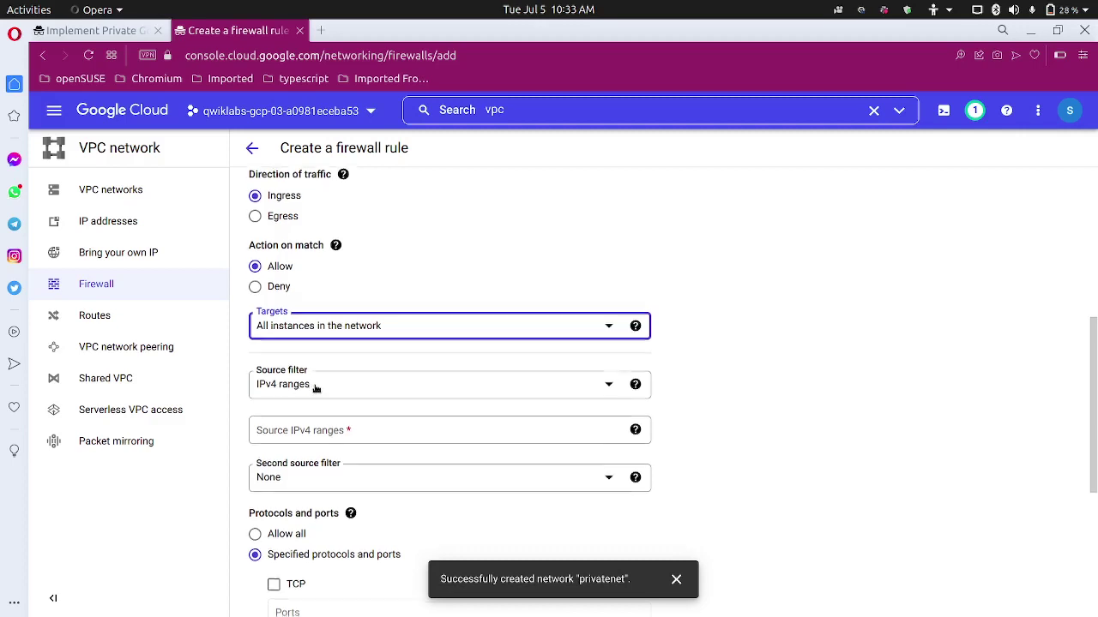
scroll(315, 389, "down", 2)
left_click(300, 350)
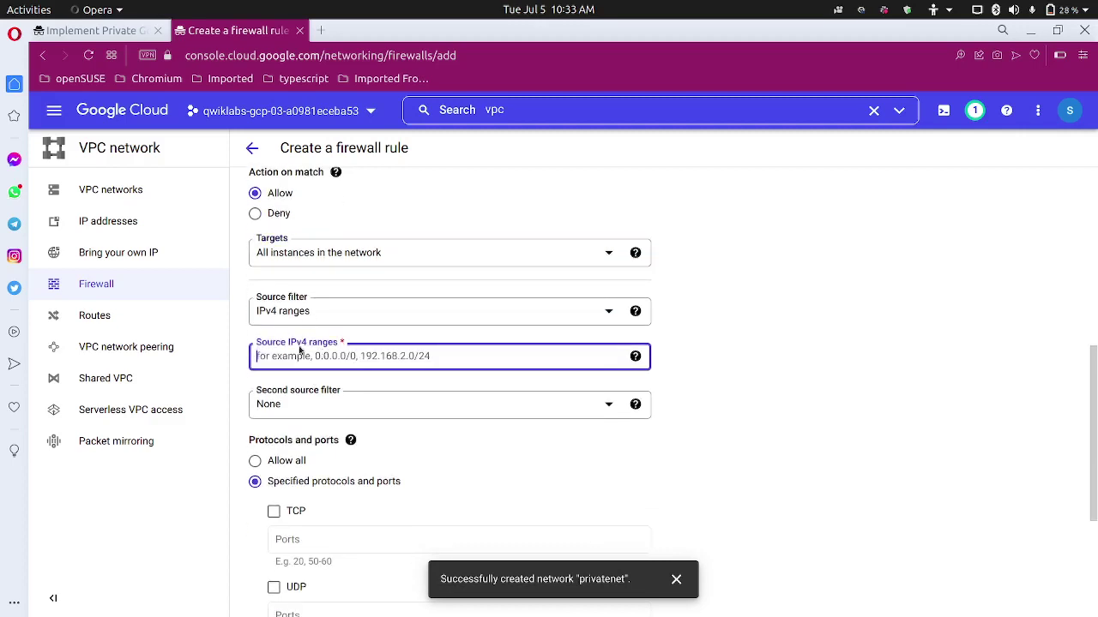
left_click(94, 30)
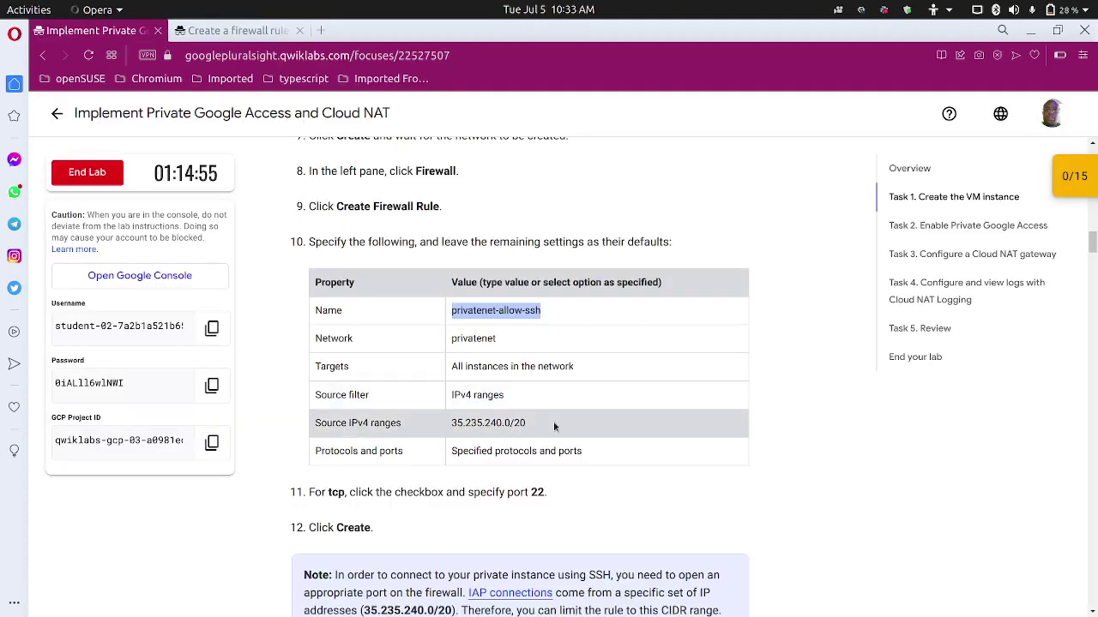
Copy the source range 35.235.240.0/20 from the lab table and return to the rule form.
left_click_drag(554, 426, 449, 425)
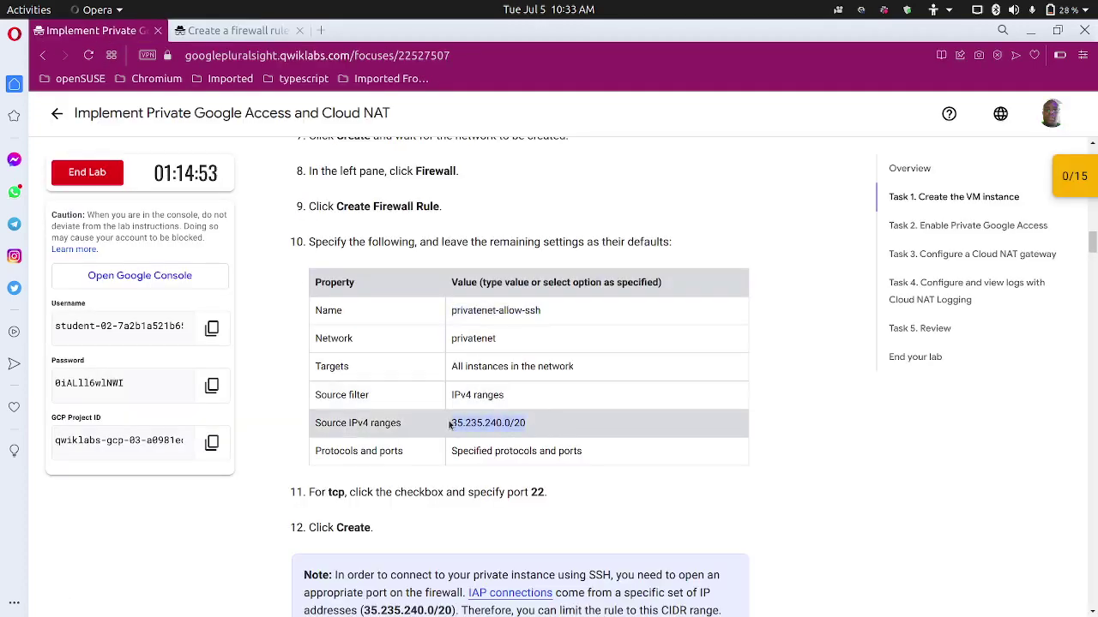
left_click(539, 393)
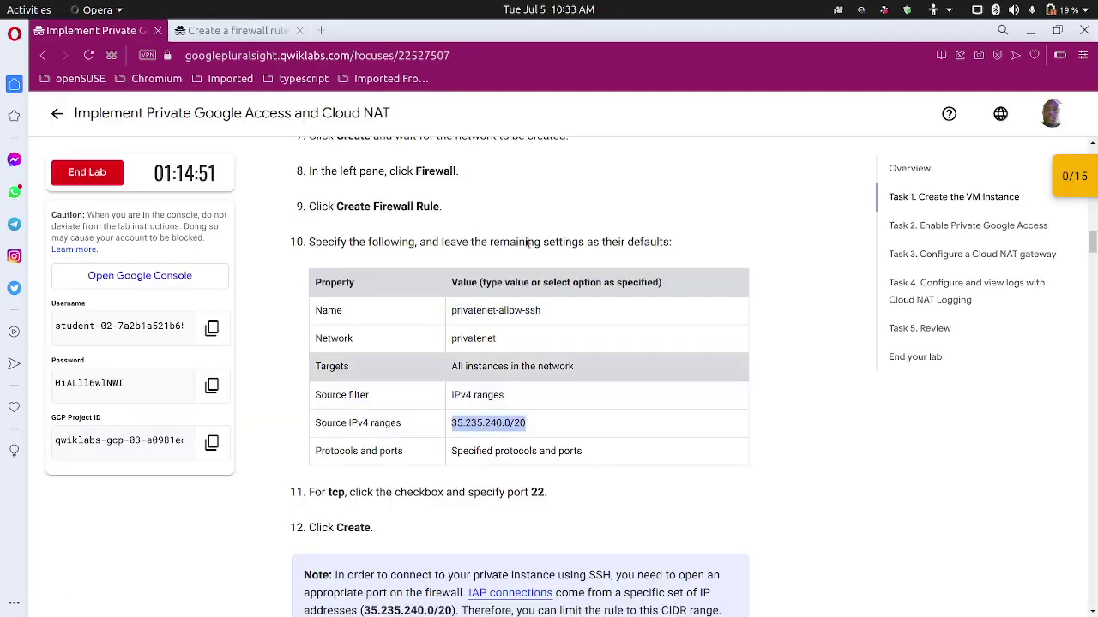
left_click(261, 32)
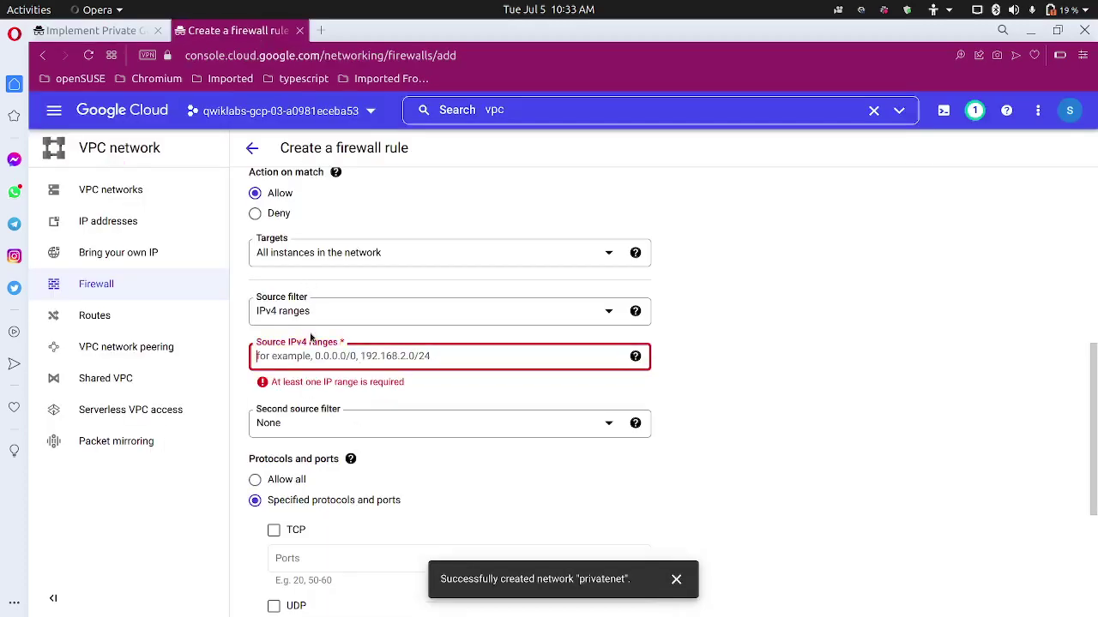
Enter 35.235.240.0/20 as a source IPv4 range.
key("ctrl+v")
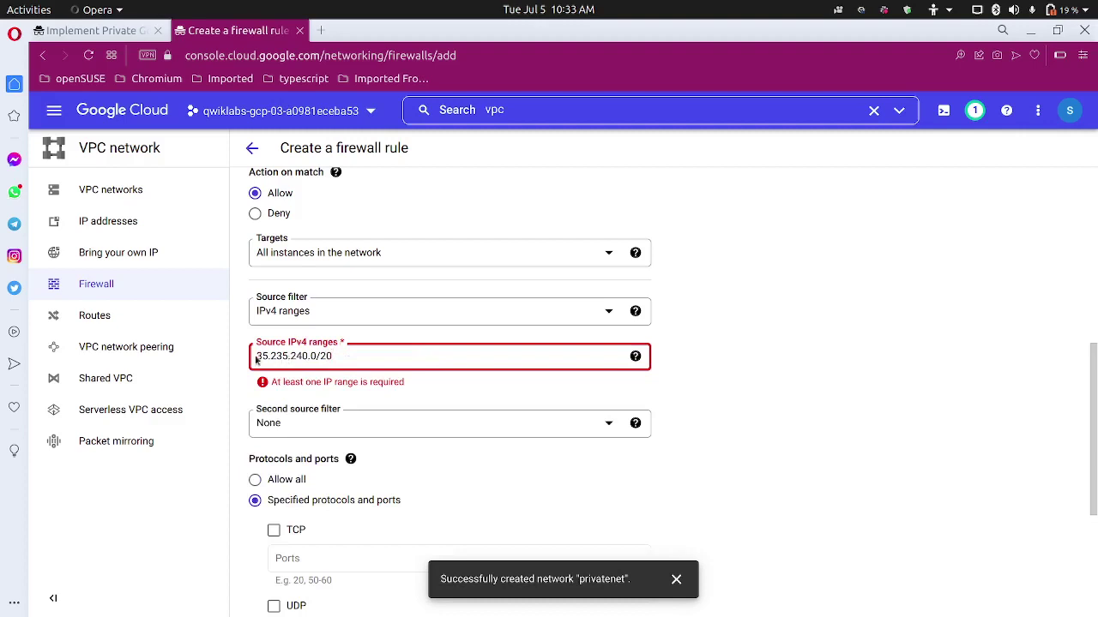
key("Return")
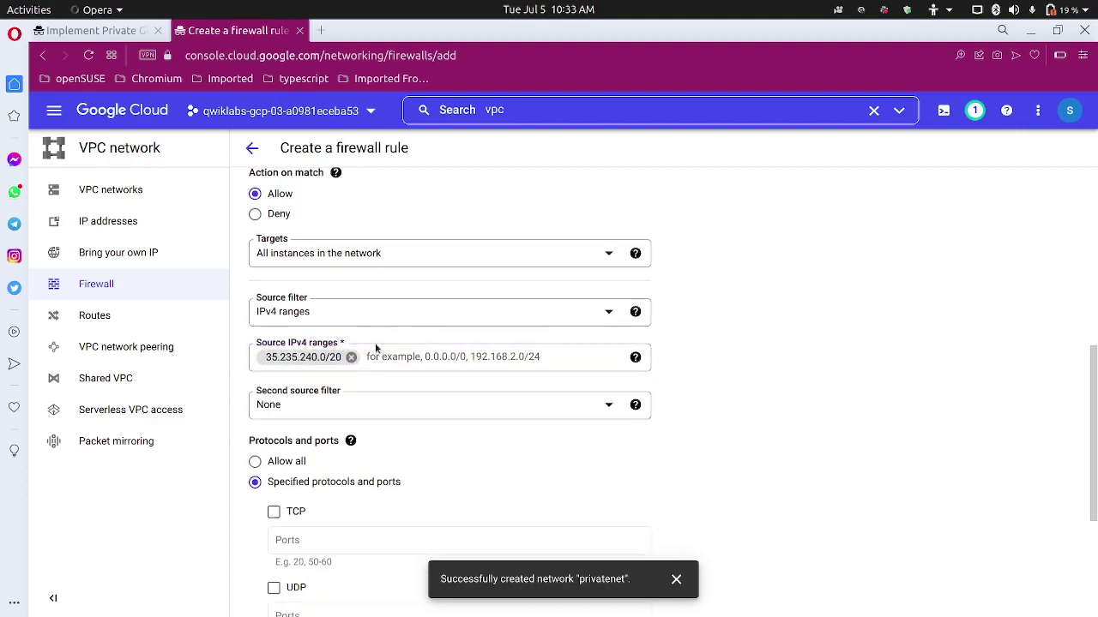
scroll(374, 345, "up", 3)
scroll(374, 349, "up", 1)
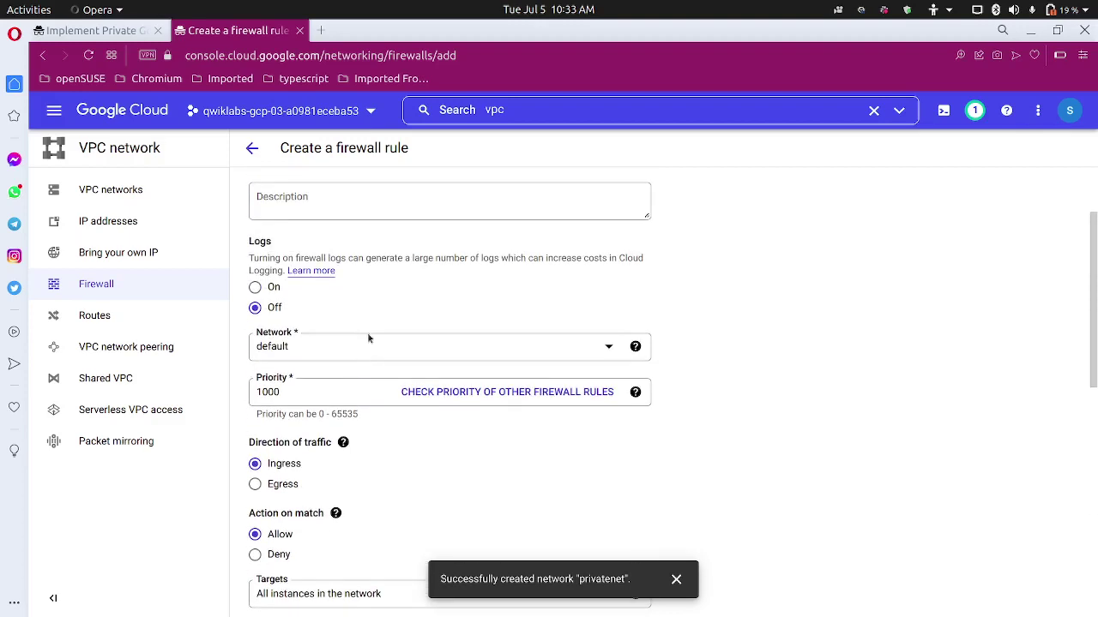
Check the Network dropdown twice, leaving it on default, then reload the form blank.
left_click(359, 350)
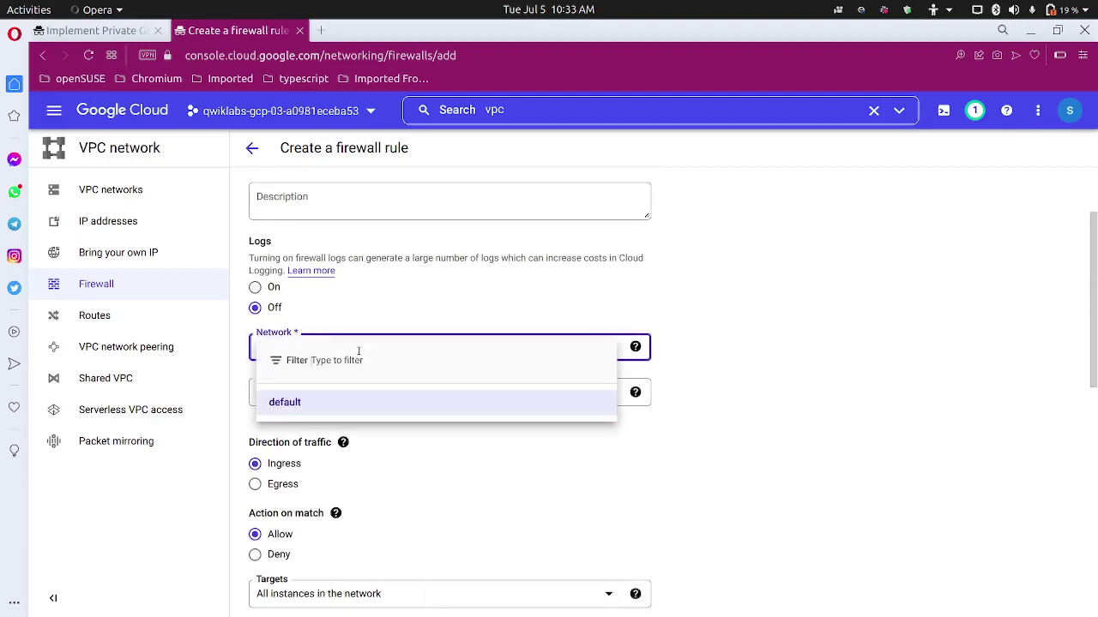
key("Return")
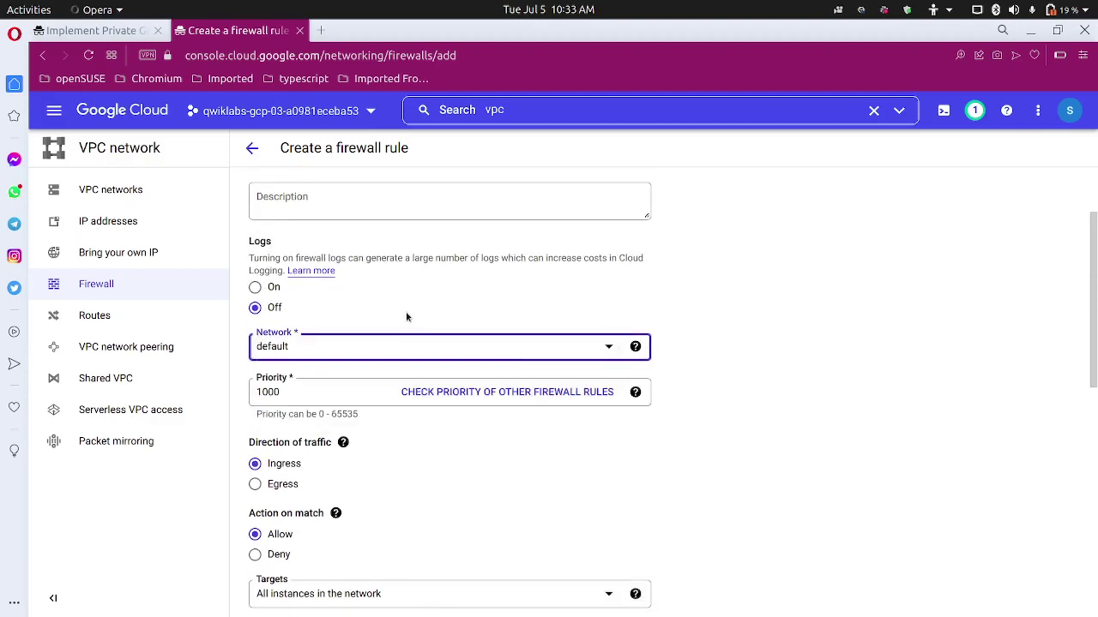
scroll(403, 317, "up", 1)
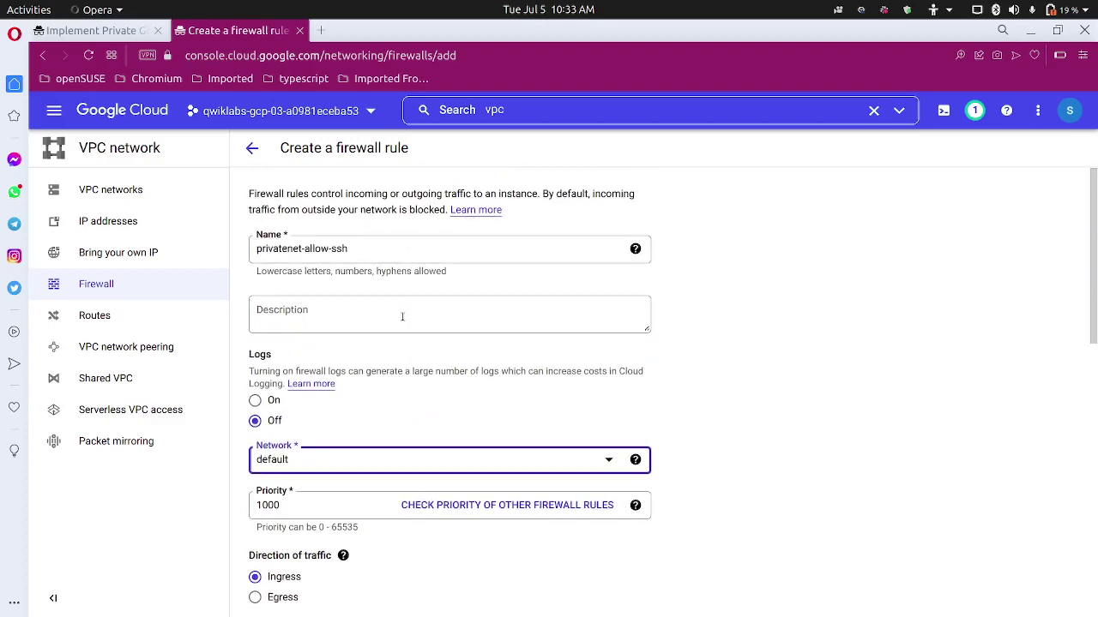
scroll(402, 316, "down", 1)
scroll(401, 322, "down", 1)
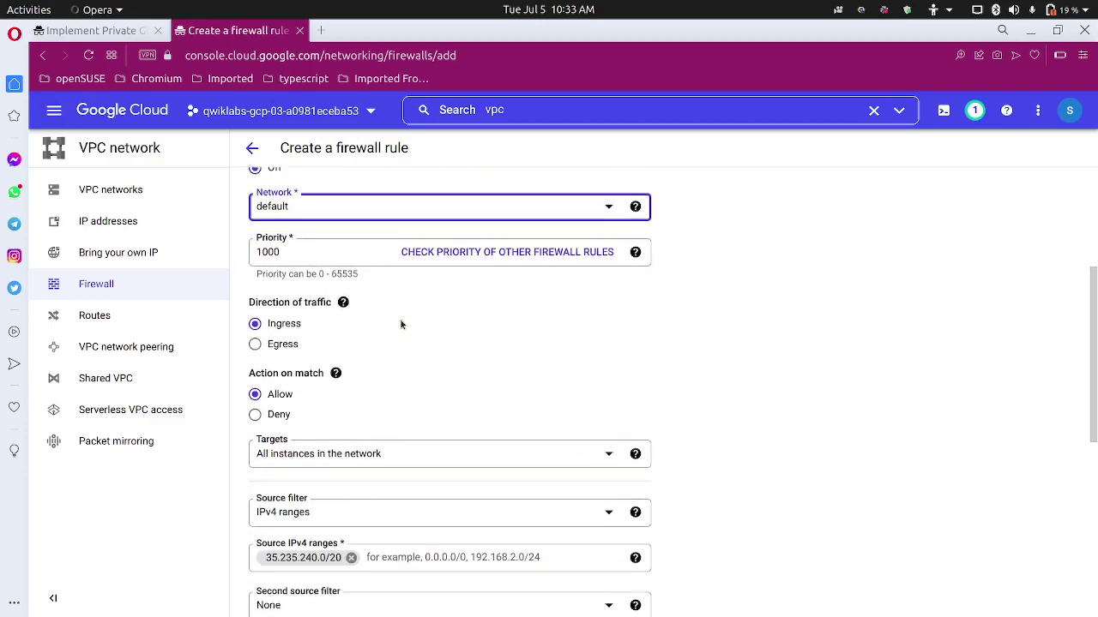
scroll(402, 321, "up", 2)
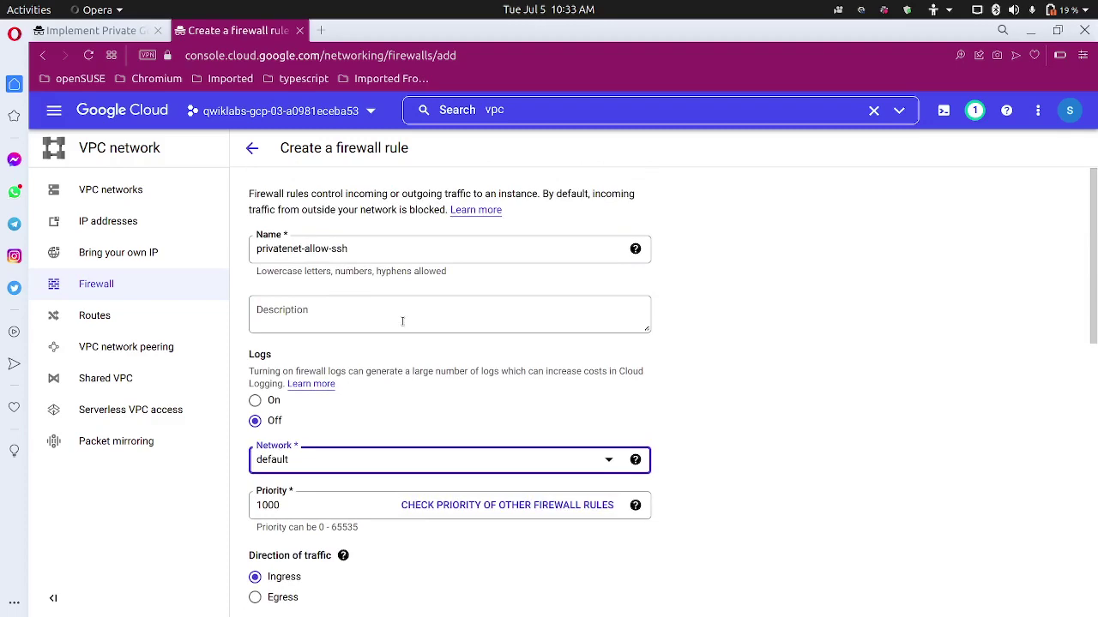
scroll(402, 321, "down", 2)
left_click(431, 280)
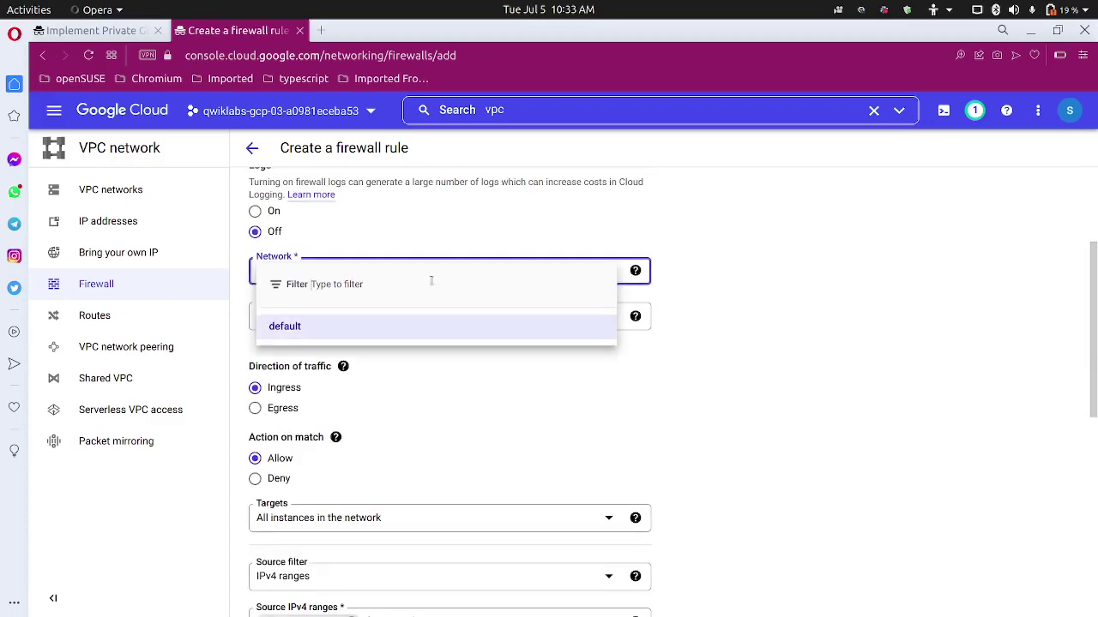
key("Return")
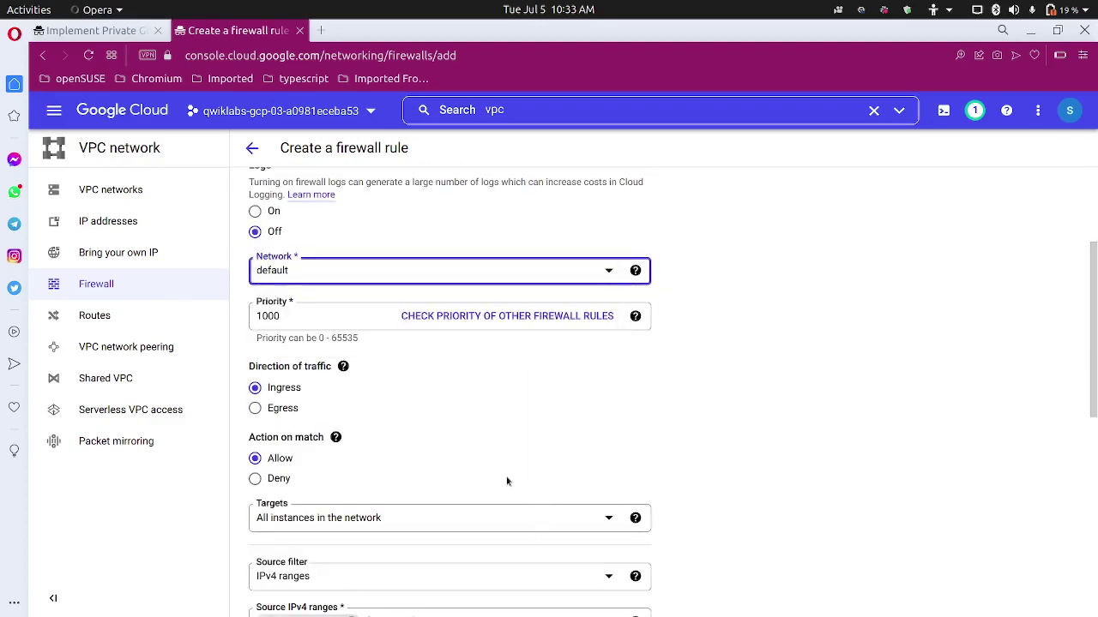
scroll(496, 454, "down", 2)
scroll(496, 453, "down", 1)
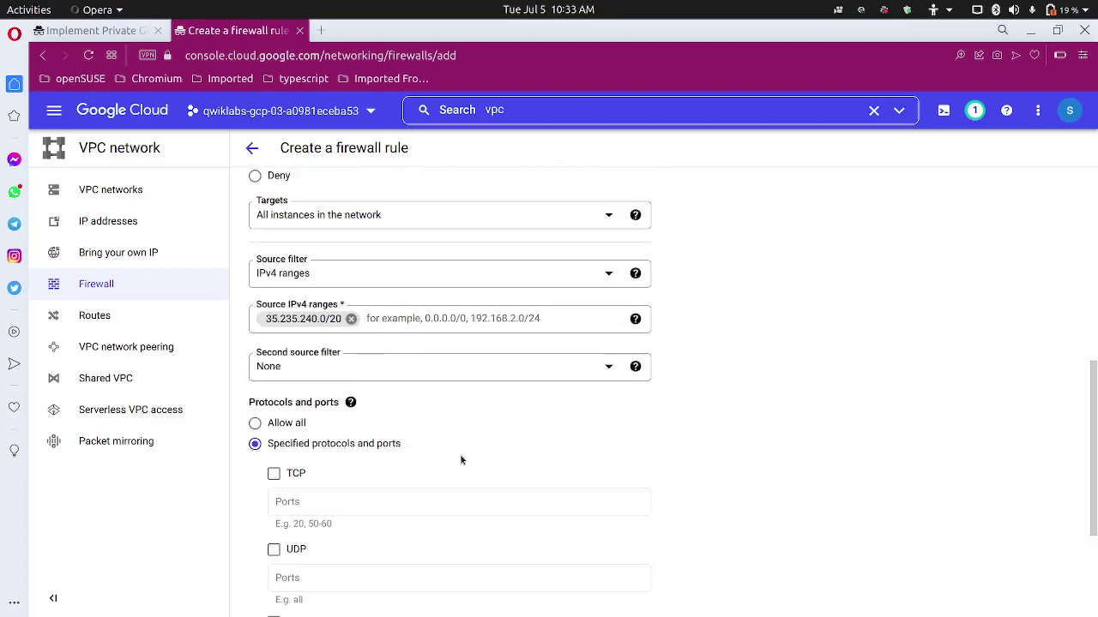
scroll(447, 468, "up", 4)
scroll(445, 469, "up", 2)
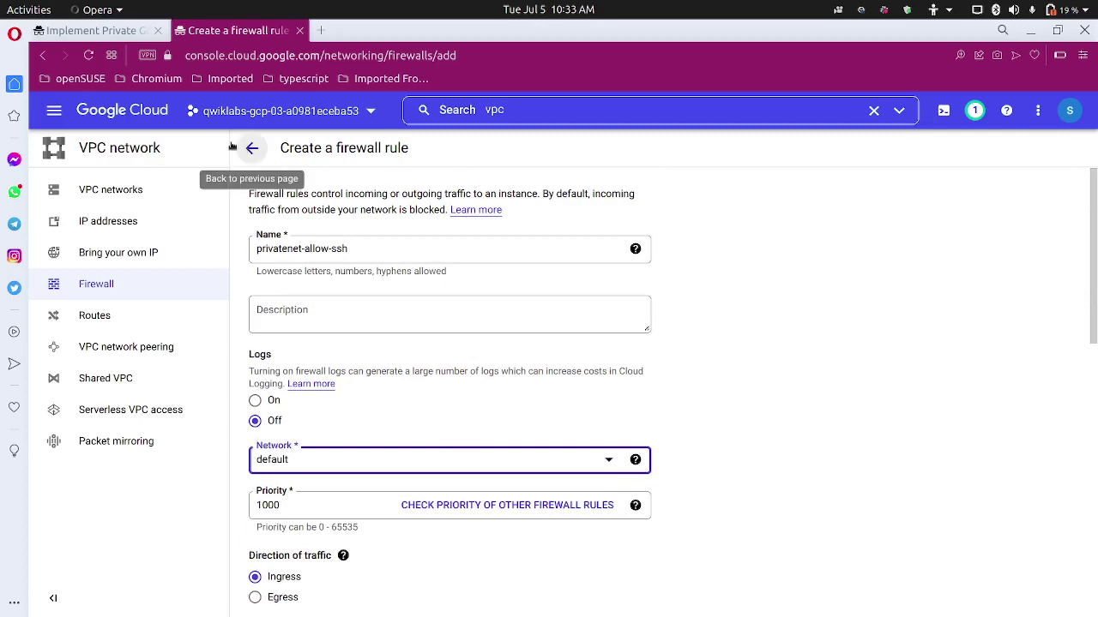
left_click(90, 56)
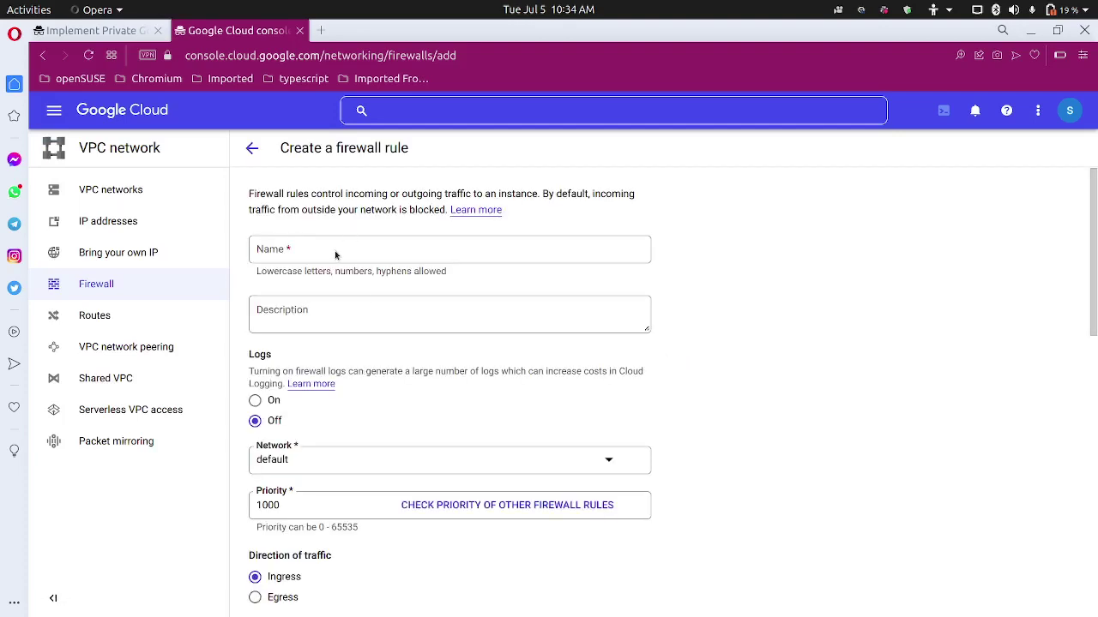
Clear the IP range mistakenly pasted into the Name field.
left_click(336, 250)
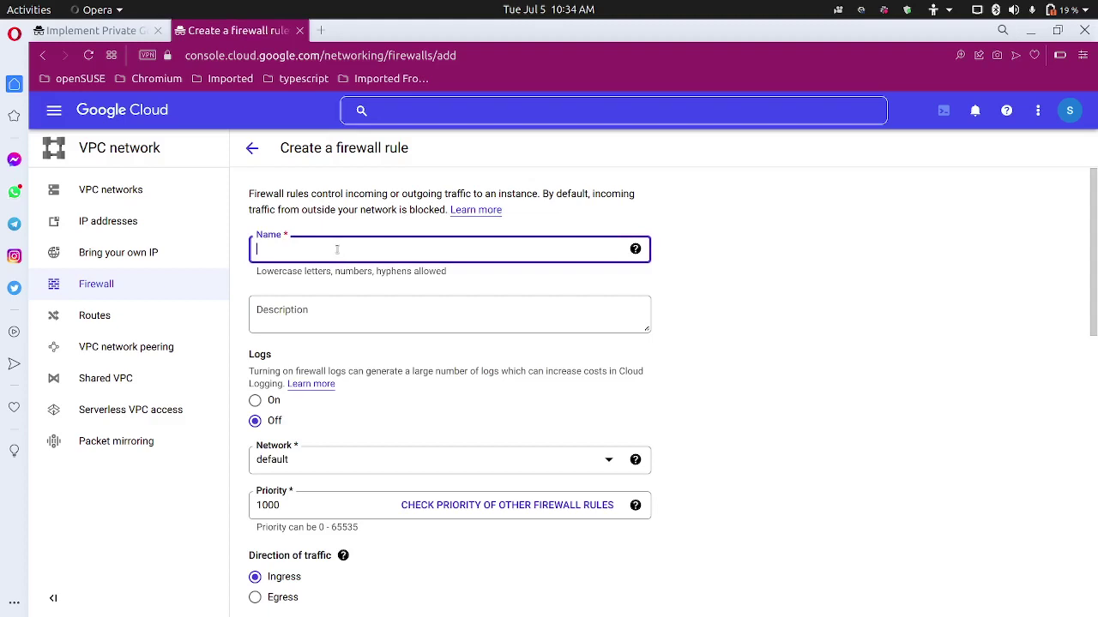
type("35.235.240.0/20")
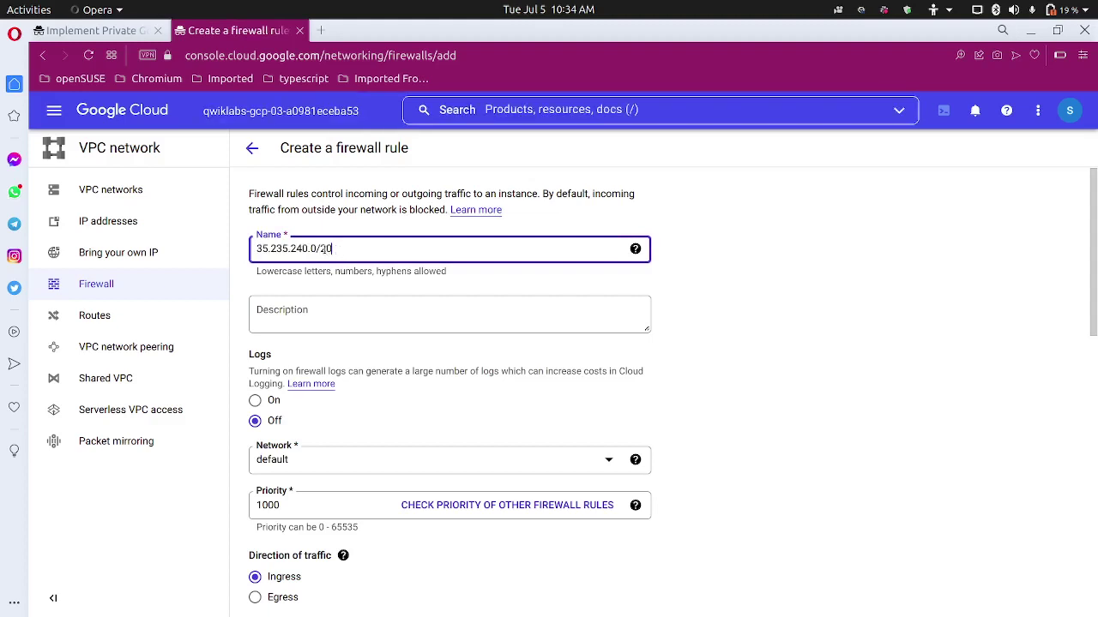
key("ctrl+a")
key("BackSpace")
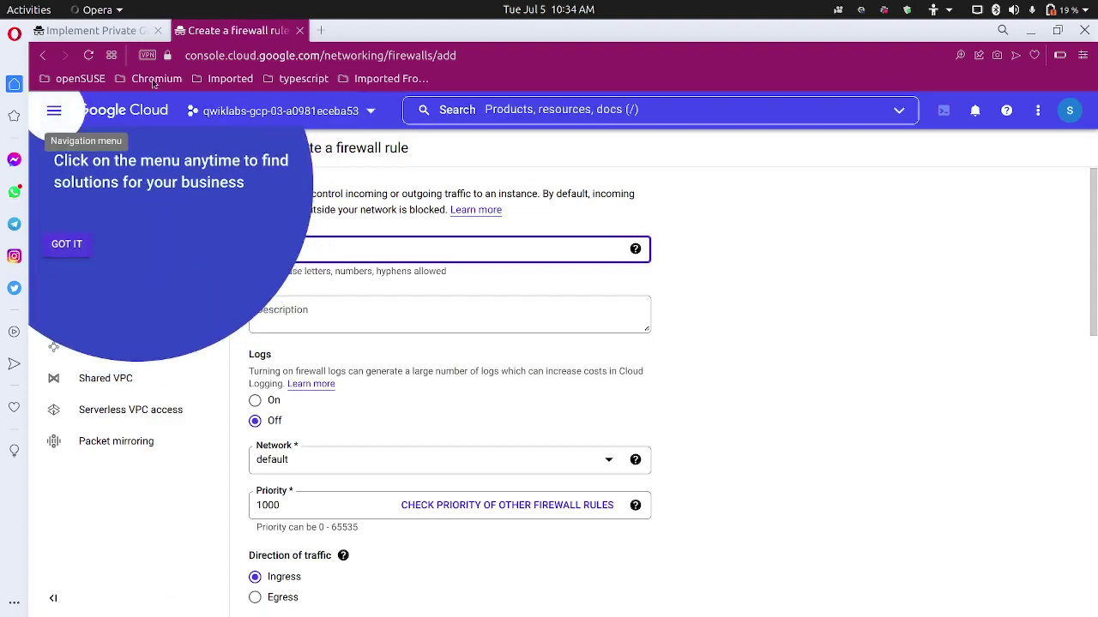
Copy privatenet-allow-ssh from the lab, dismiss the tip, and paste it as the rule name.
left_click(121, 32)
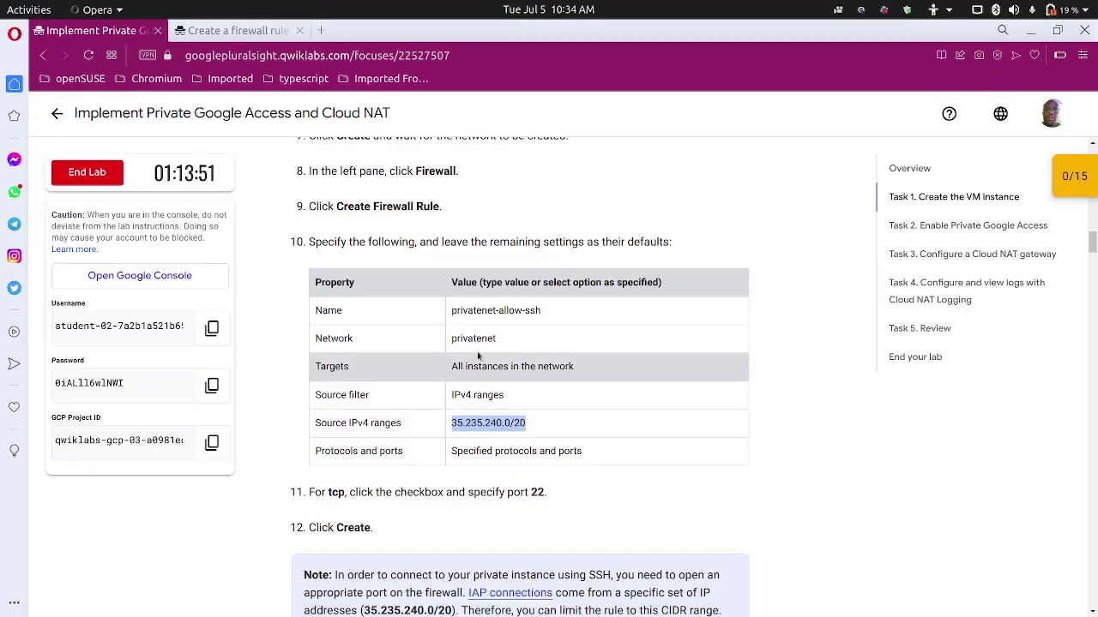
left_click_drag(558, 311, 453, 311)
key("ctrl+c")
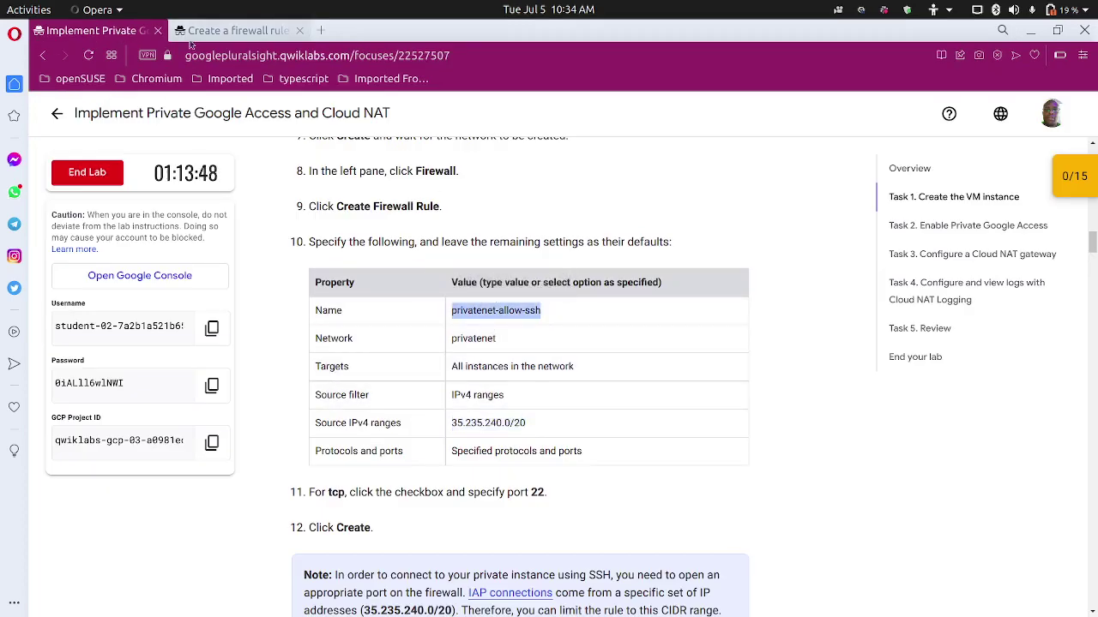
left_click(231, 30)
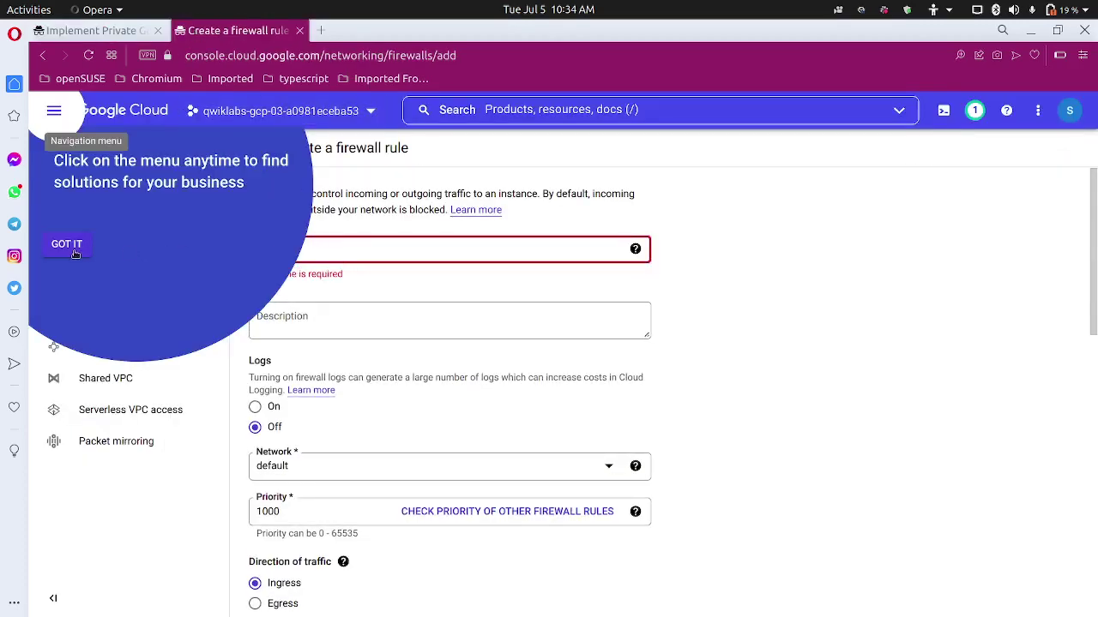
left_click(75, 247)
left_click(318, 245)
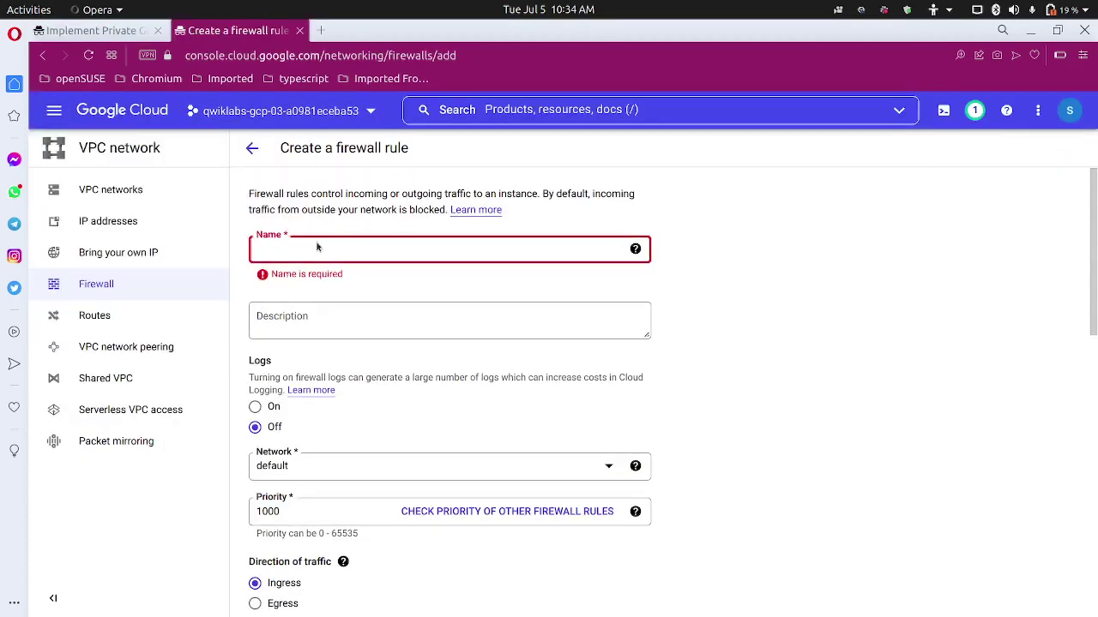
key("ctrl+v")
Set the rule's Network to privatenet.
scroll(327, 358, "down", 3)
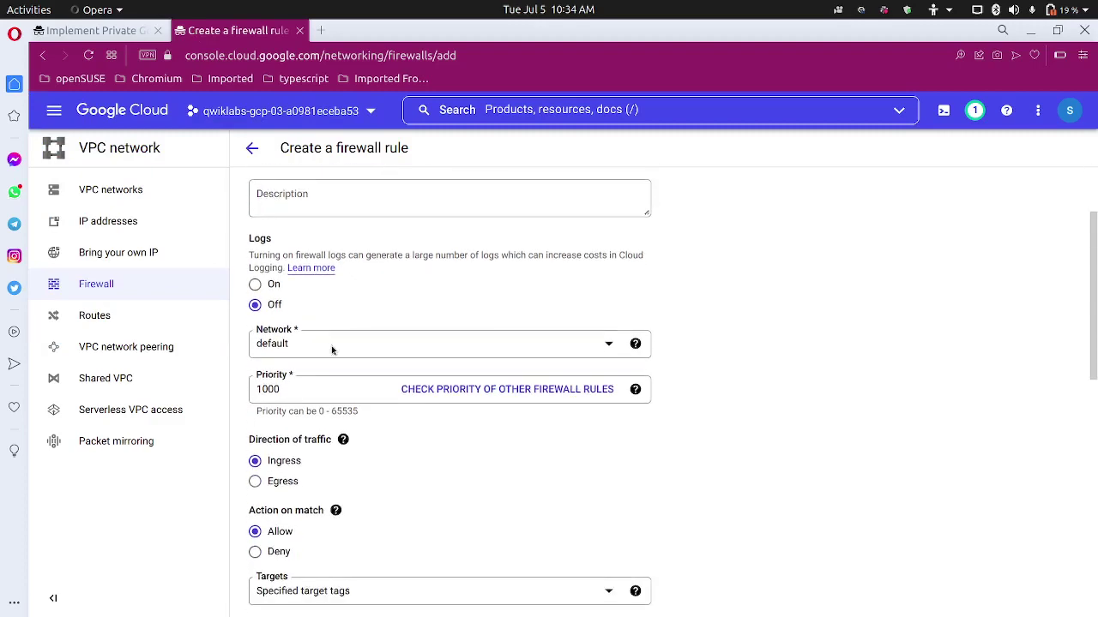
left_click(344, 311)
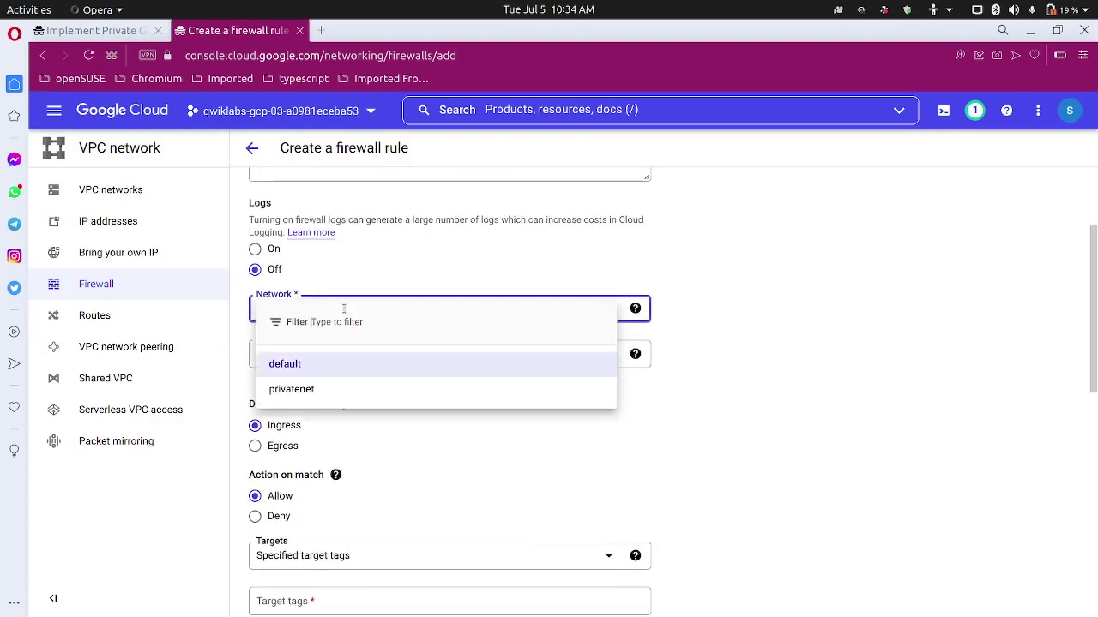
left_click(324, 389)
scroll(326, 425, "down", 4)
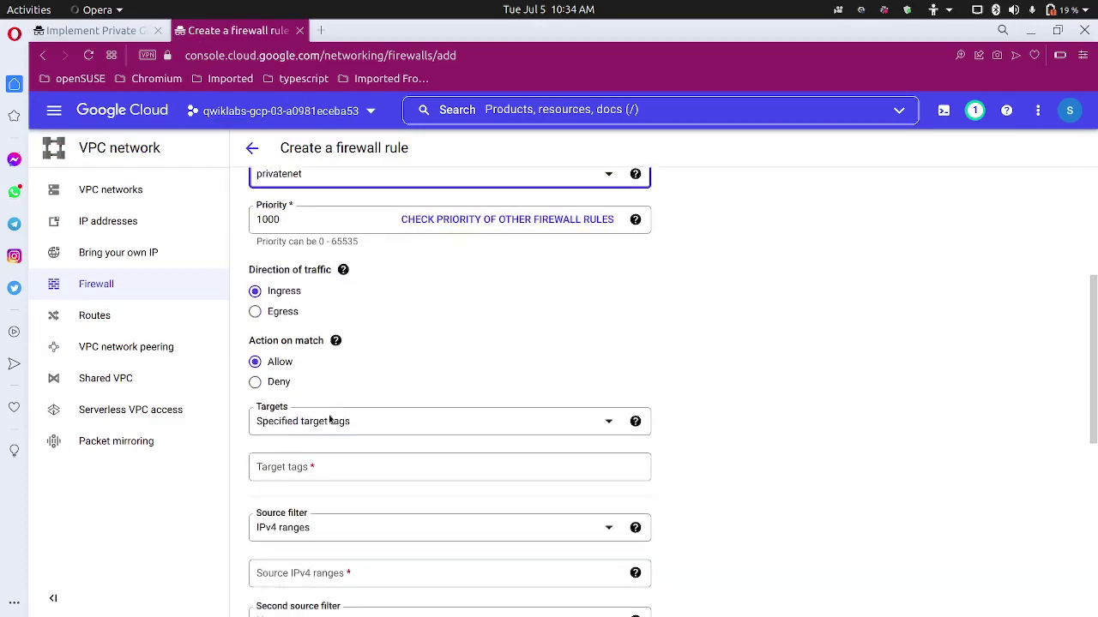
Copy 35.235.240.0/20 from the lab and open the Targets dropdown.
left_click(107, 32)
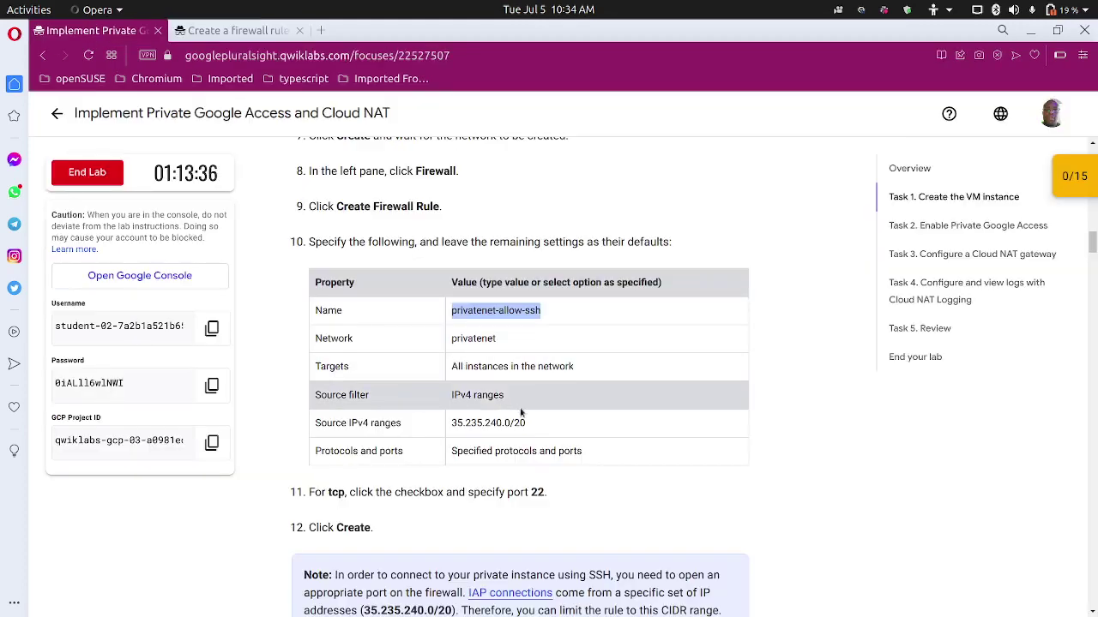
left_click_drag(532, 423, 450, 423)
key("ctrl+c")
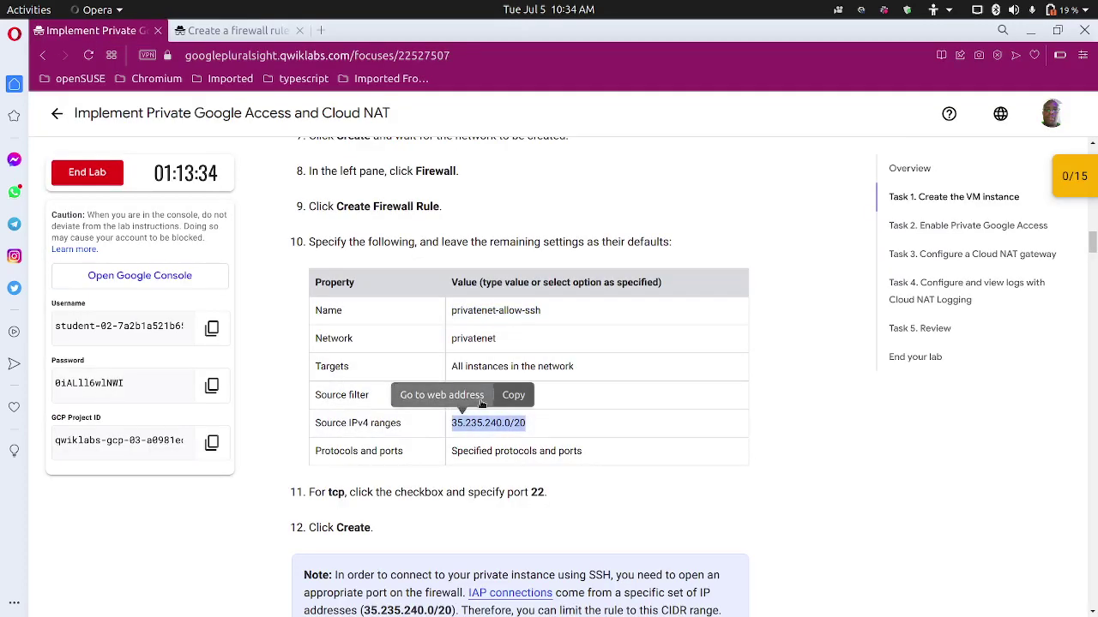
left_click(521, 398)
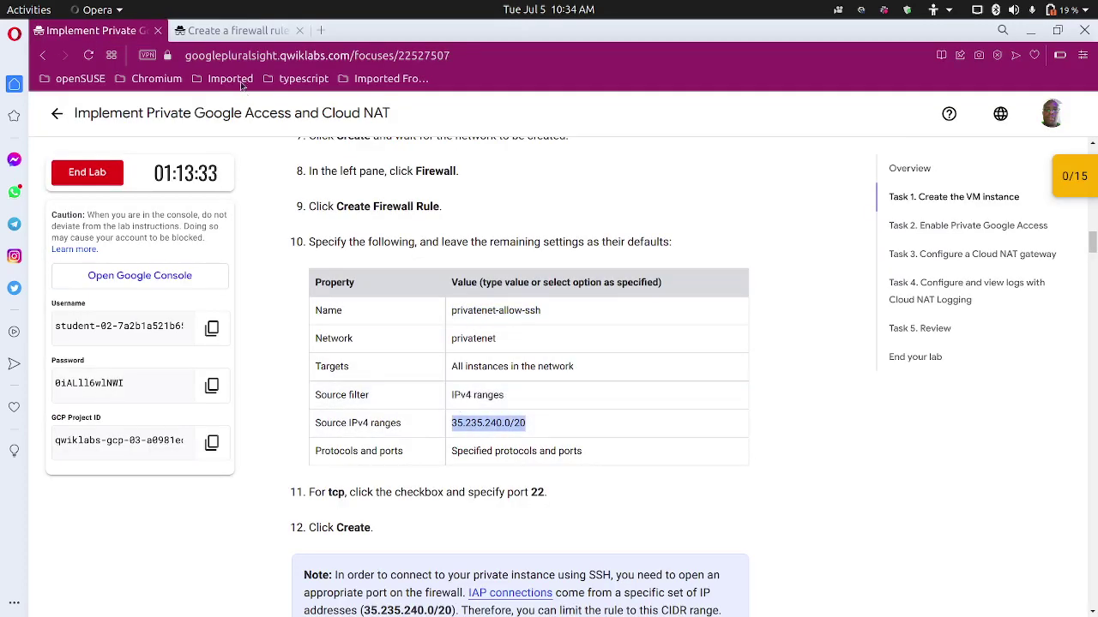
left_click(229, 31)
scroll(306, 385, "down", 4)
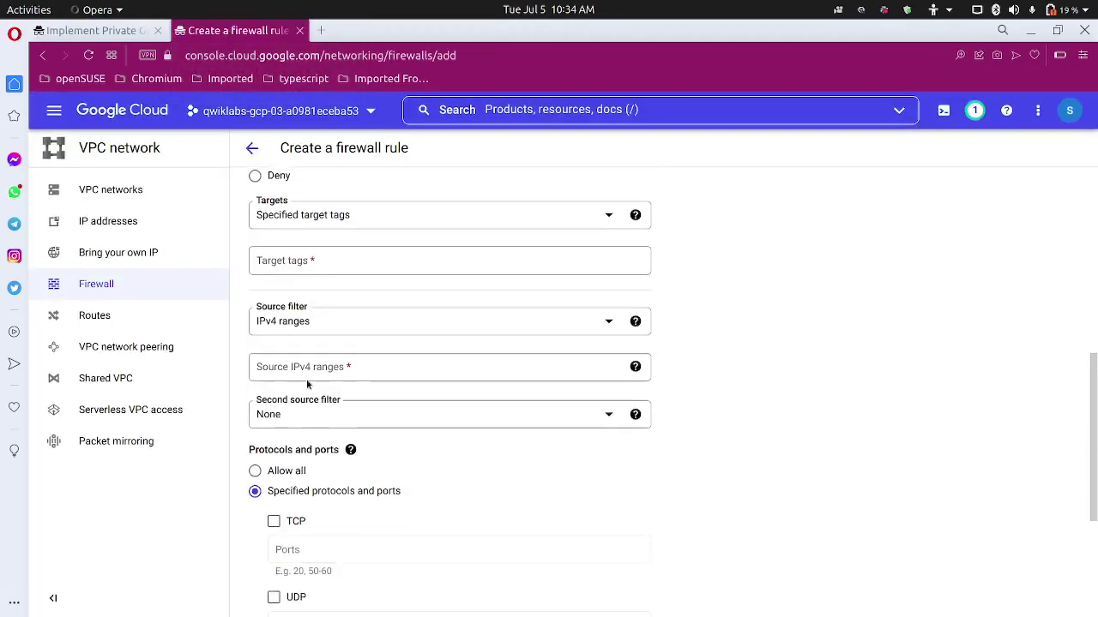
left_click(329, 225)
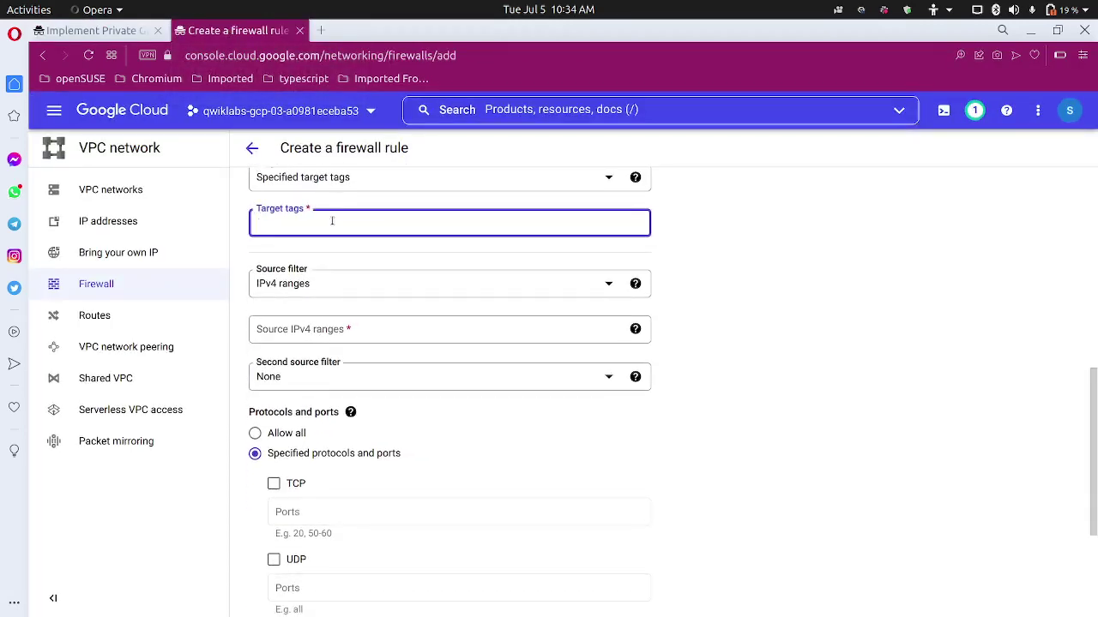
scroll(337, 224, "up", 1)
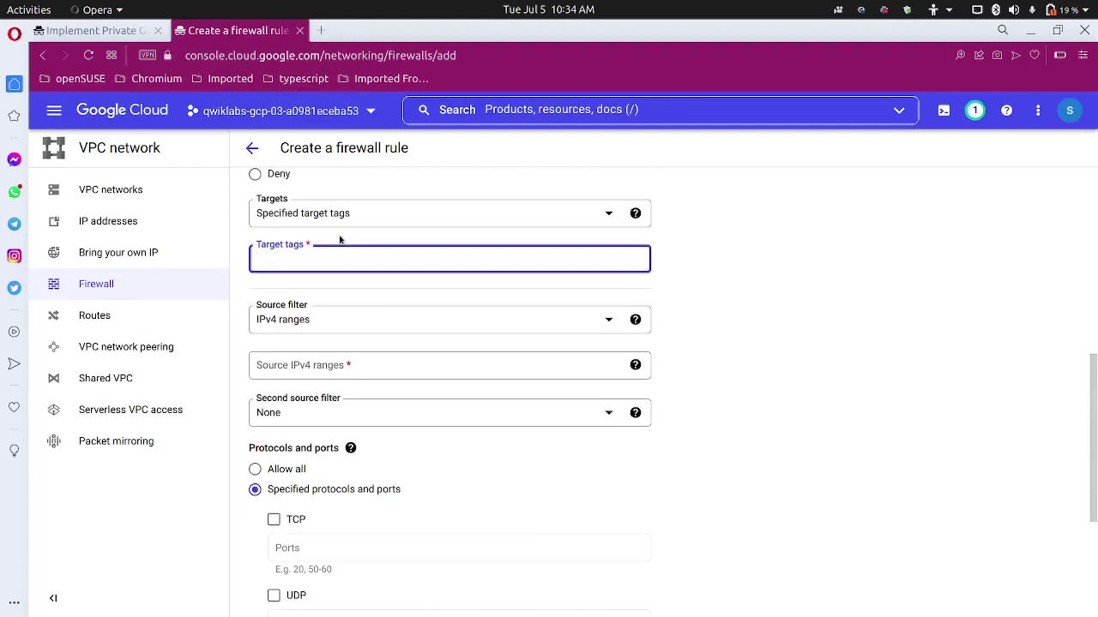
left_click(355, 217)
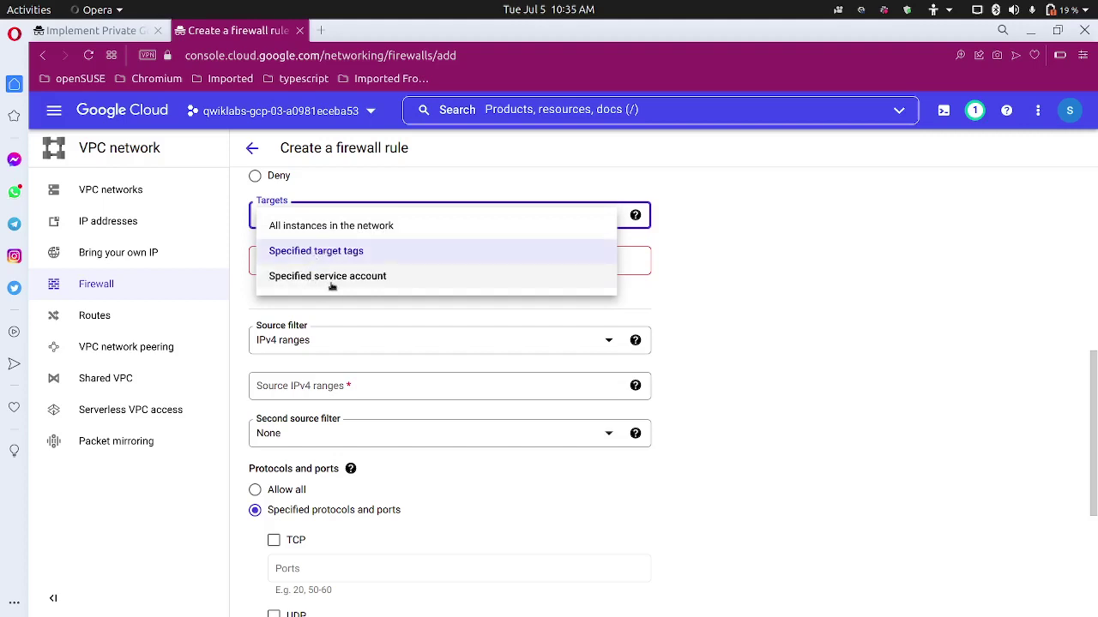
Target all instances in the network and add source IPv4 range 35.235.240.0/20.
left_click(330, 226)
left_click(335, 274)
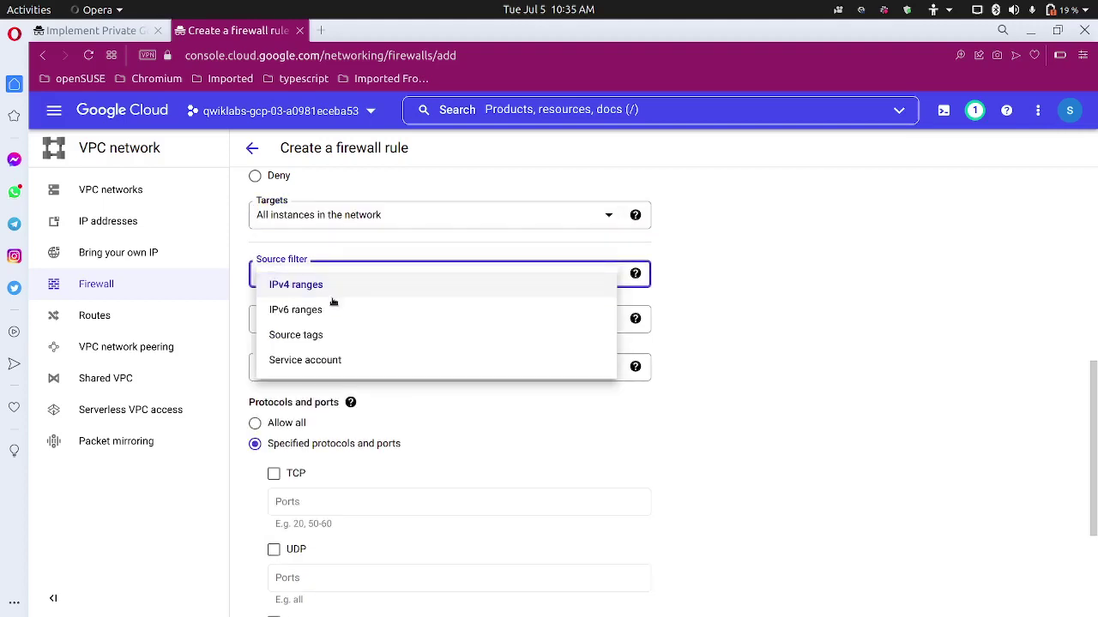
left_click(237, 330)
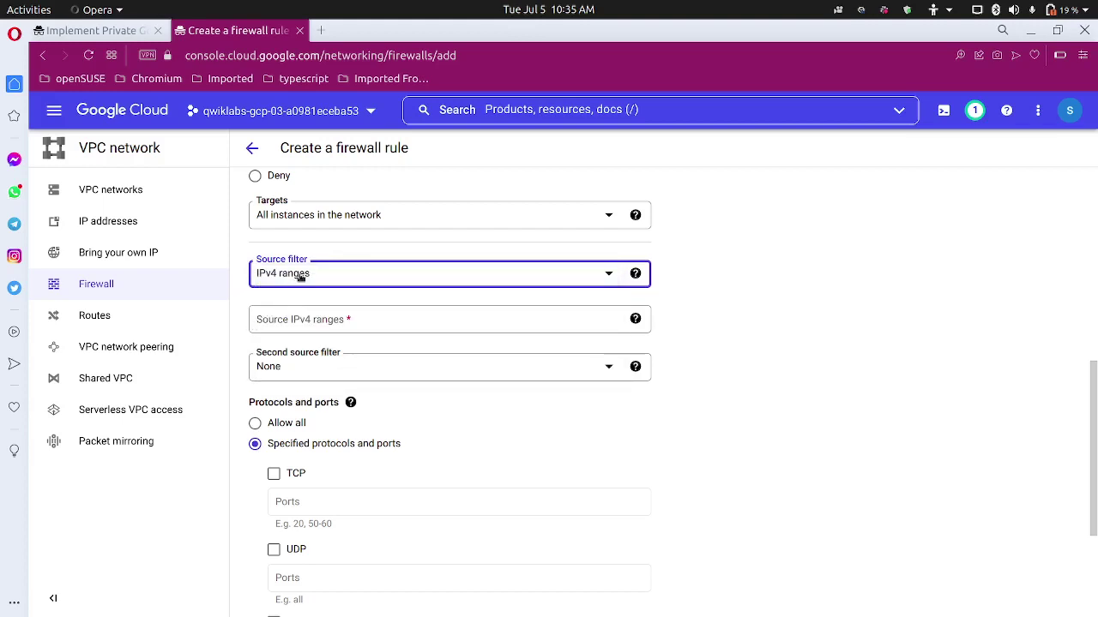
left_click(297, 278)
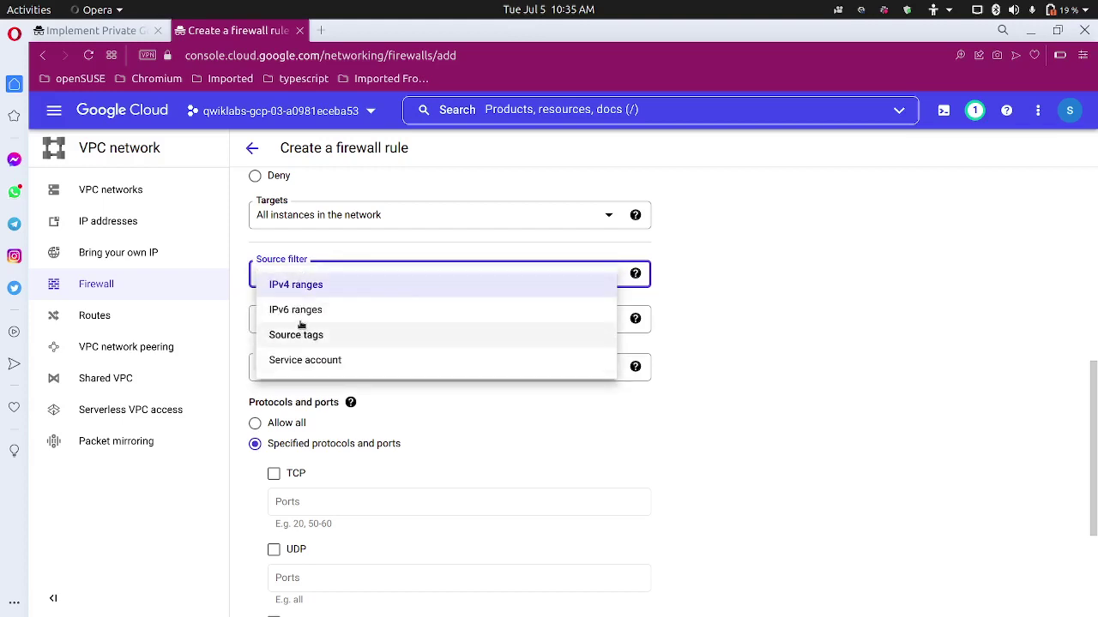
left_click(247, 299)
left_click(299, 318)
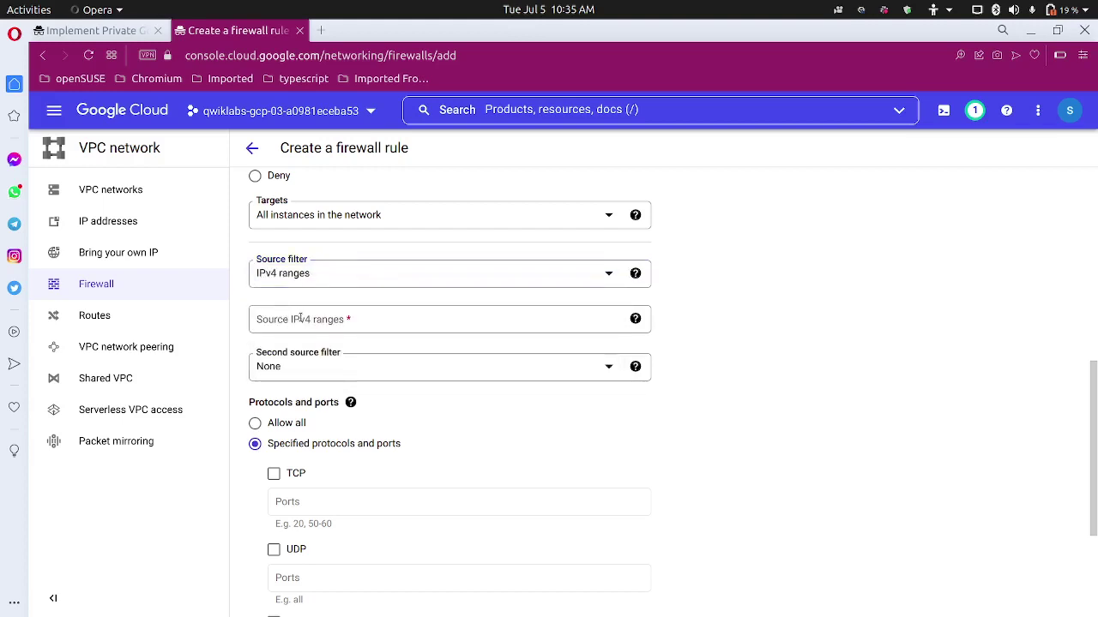
key("ctrl+v")
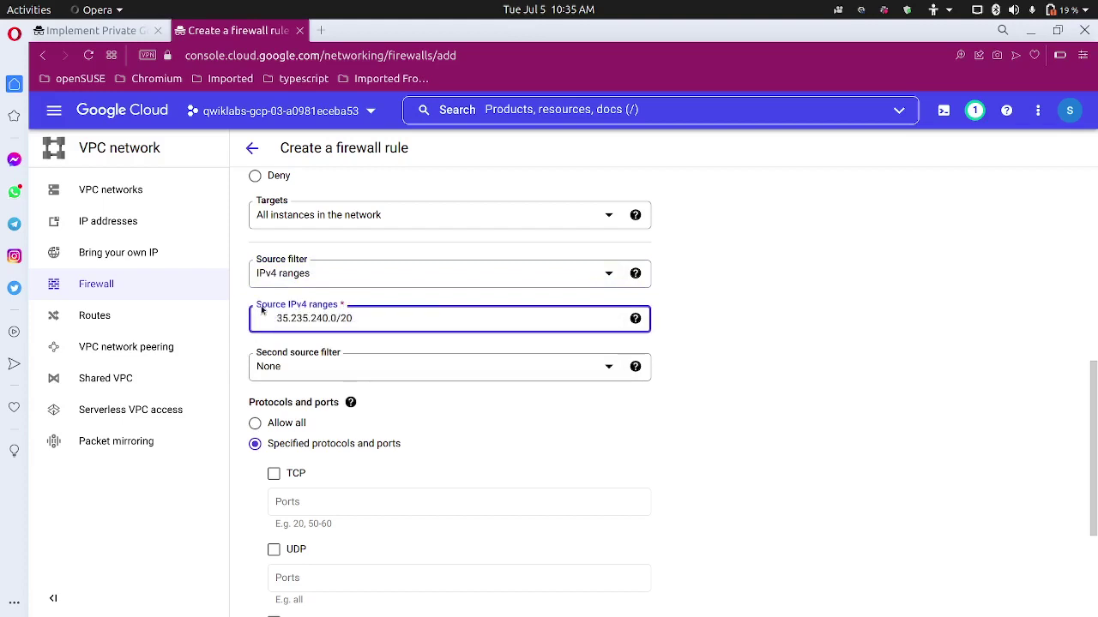
key("BackSpace")
key("BackSpace")
key("BackSpace")
key("BackSpace")
key("BackSpace")
key("BackSpace")
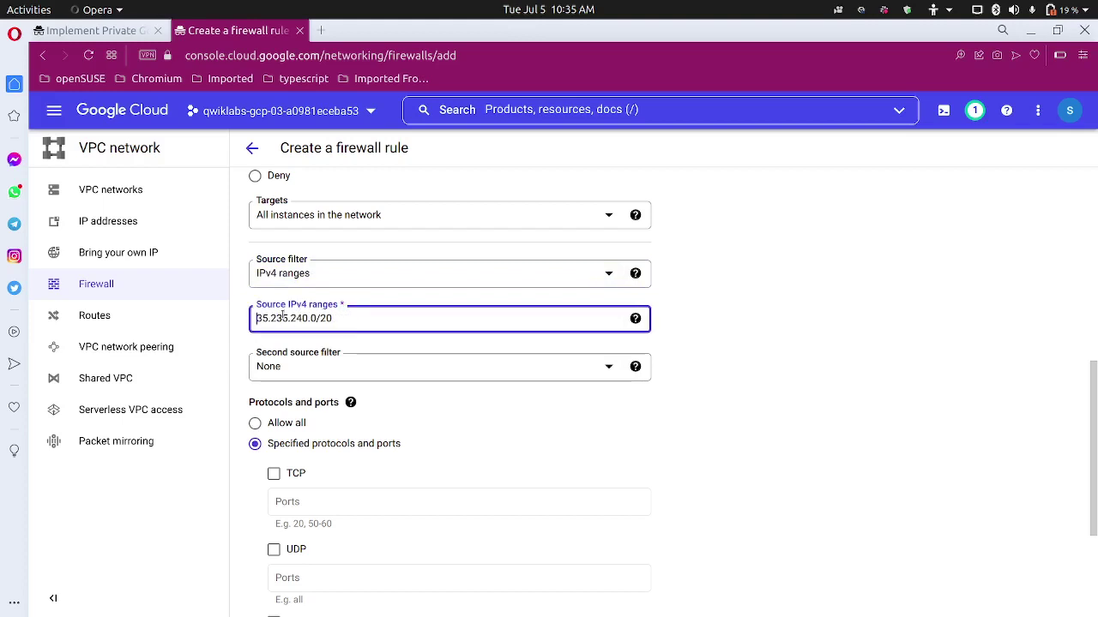
left_click(702, 340)
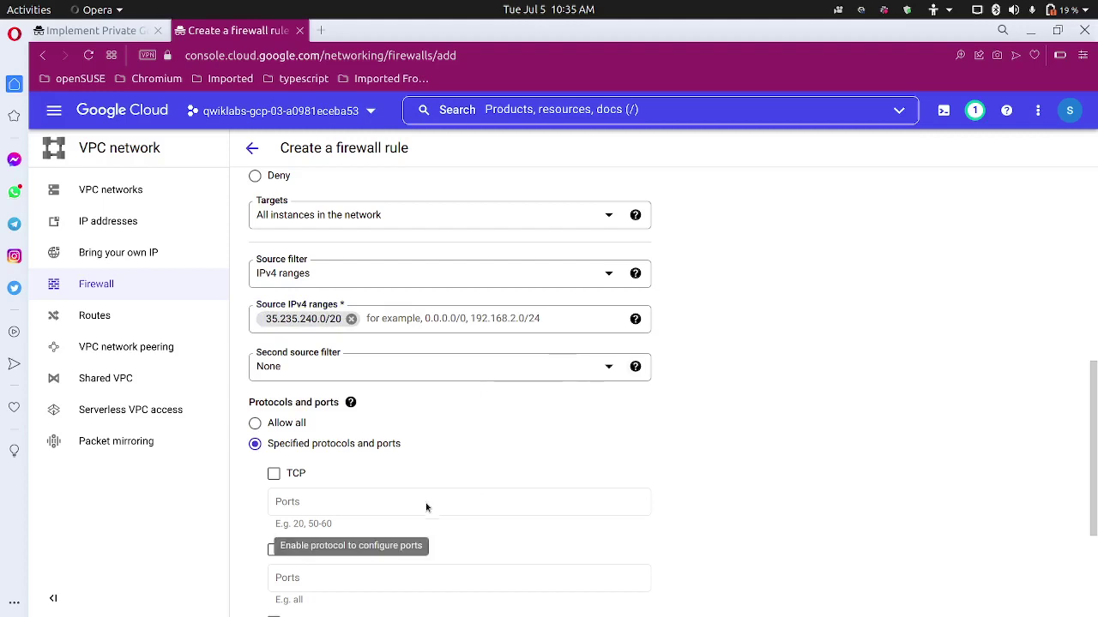
Allow TCP on port 22, then check the values against the lab instructions.
scroll(428, 514, "down", 1)
scroll(426, 466, "down", 1)
left_click(273, 359)
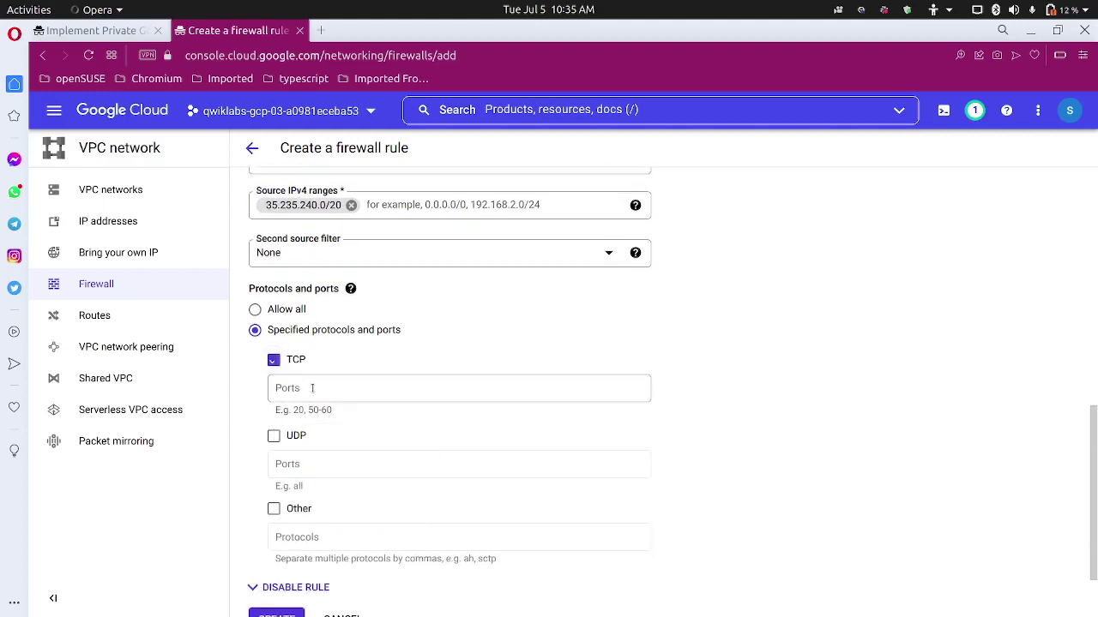
left_click(310, 390)
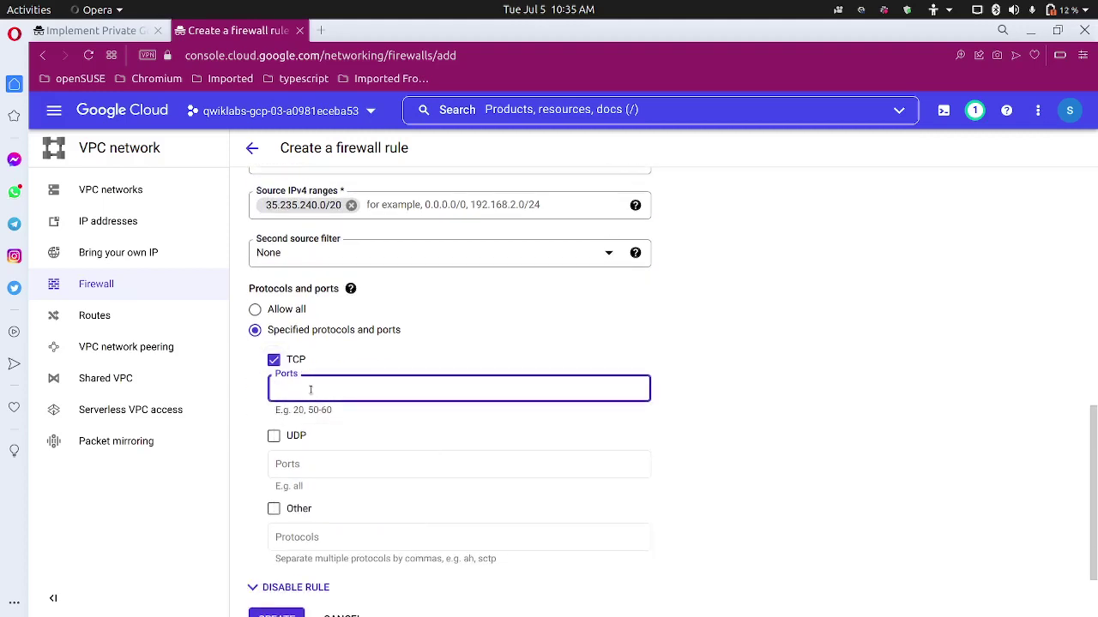
type("22")
left_click(712, 368)
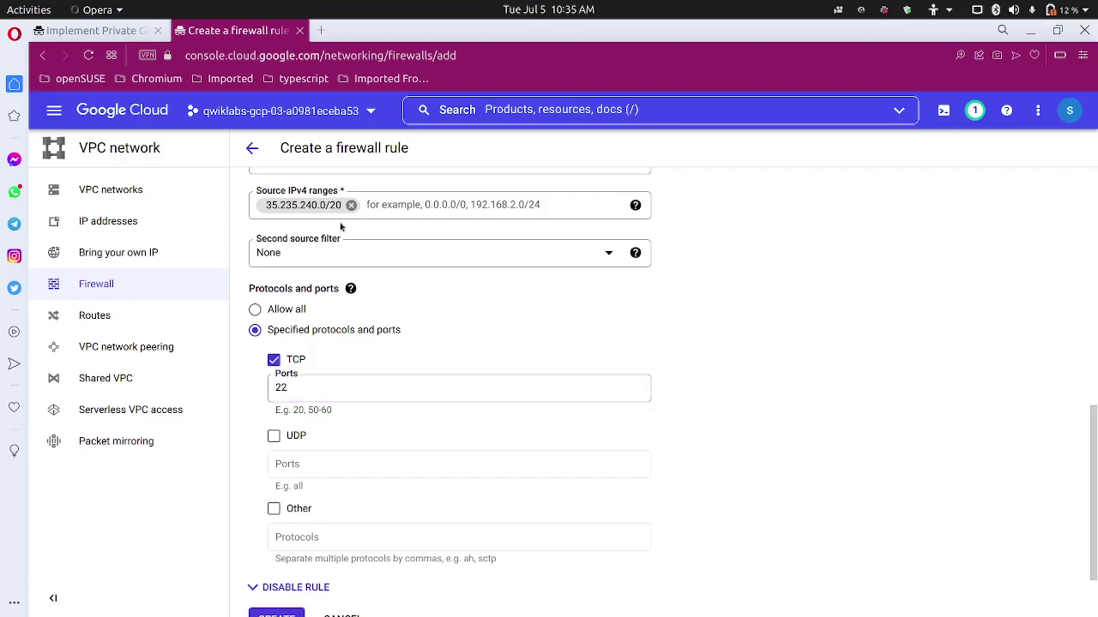
left_click(121, 32)
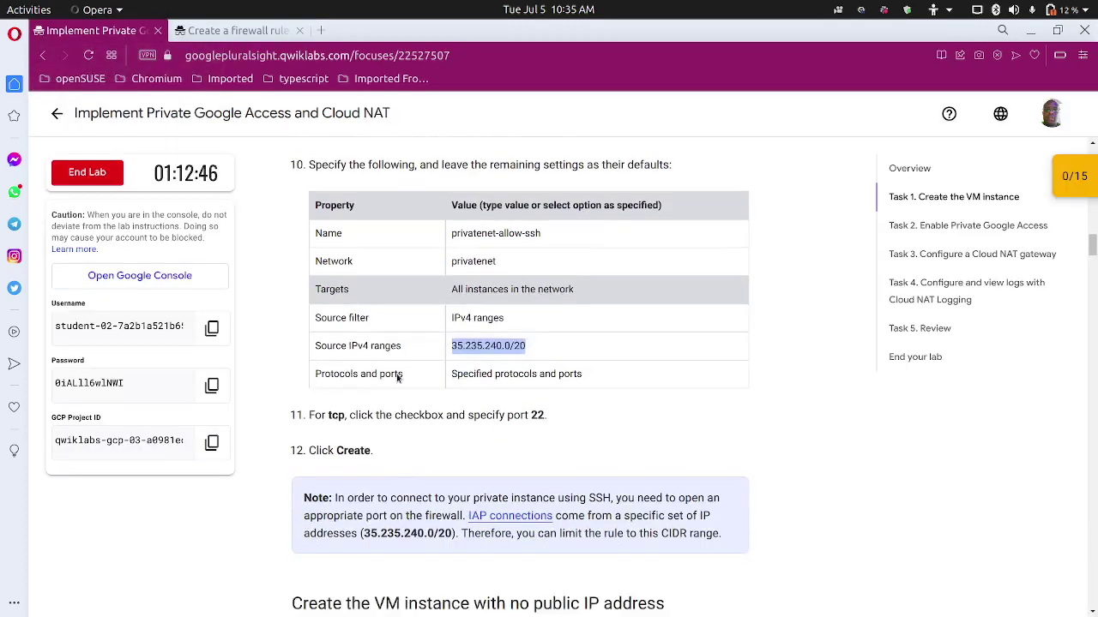
scroll(398, 378, "down", 1)
left_click(204, 35)
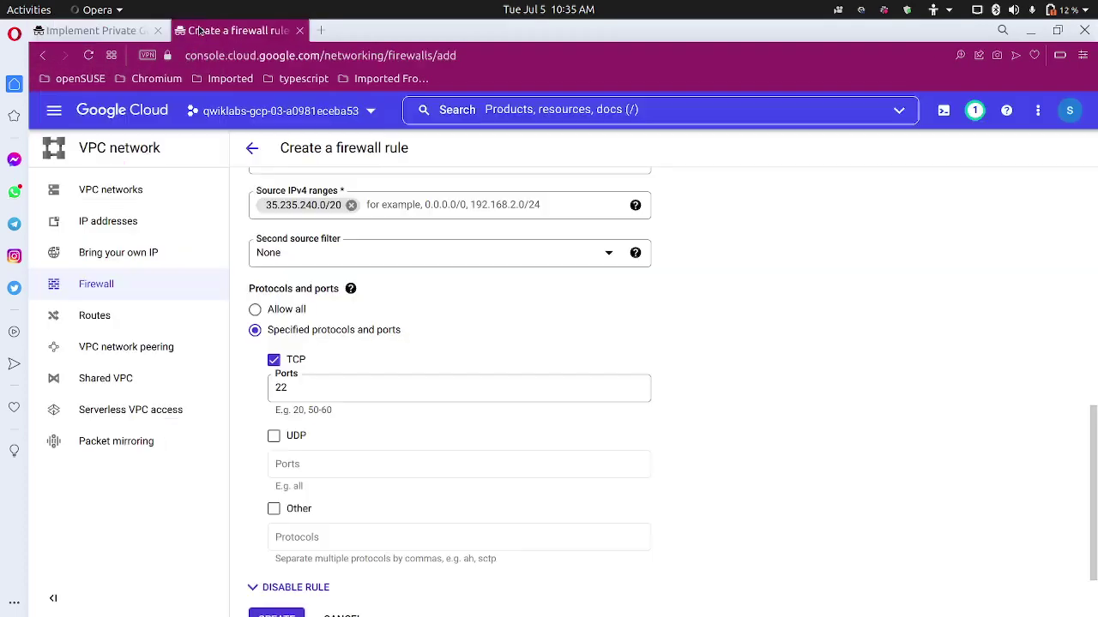
Create the privatenet-allow-ssh firewall rule and read the lab's VM instance steps.
left_click(276, 614)
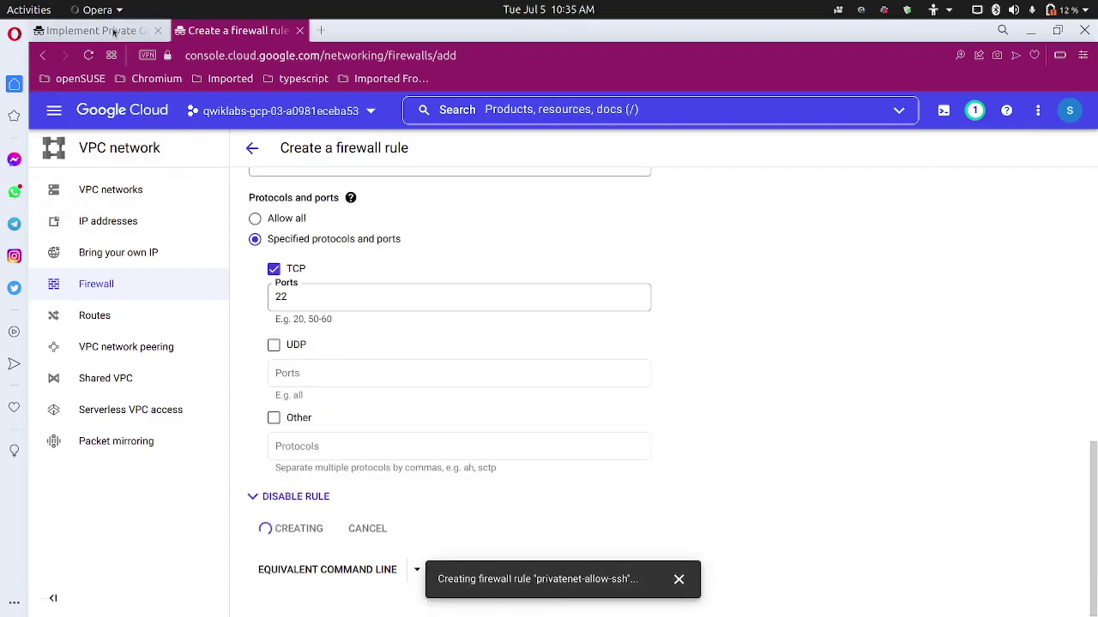
key("ctrl+Tab")
scroll(272, 385, "down", 3)
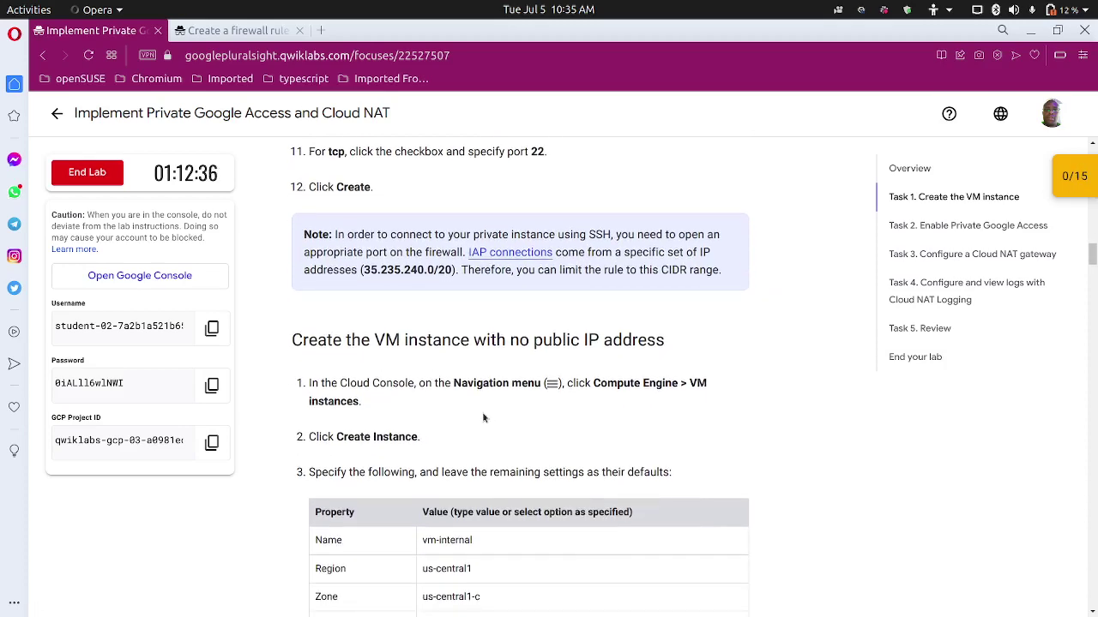
scroll(454, 423, "down", 2)
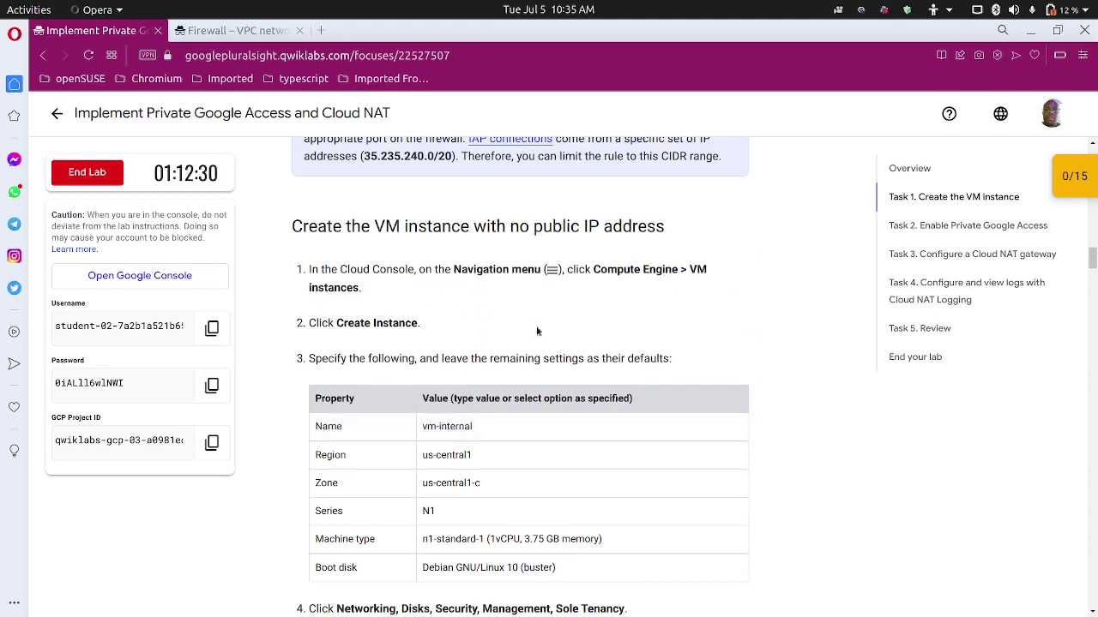
scroll(460, 351, "down", 1)
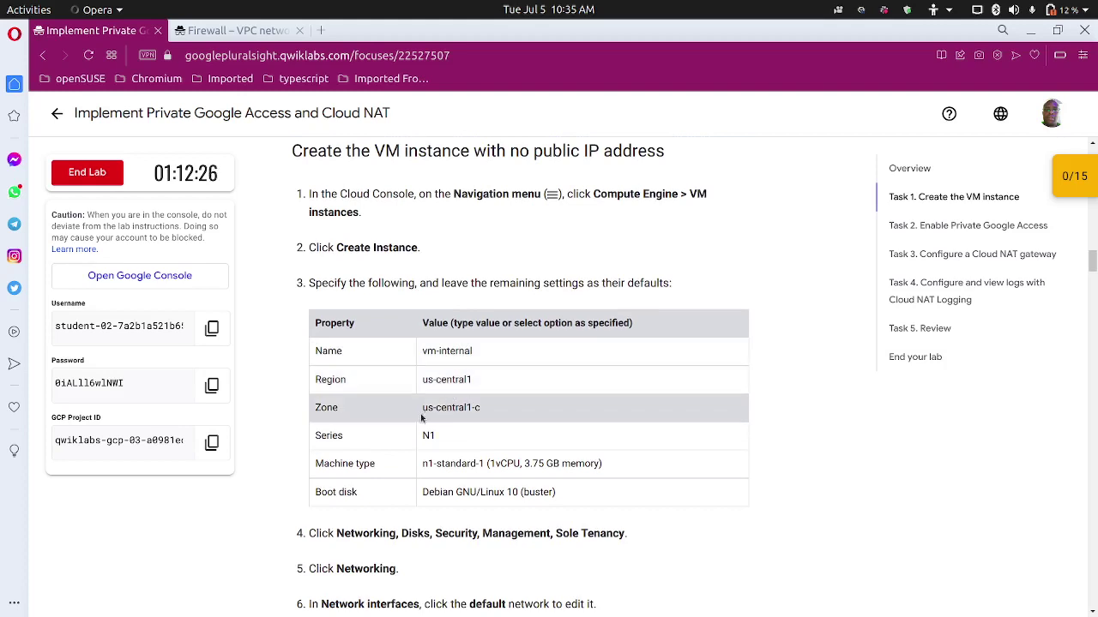
scroll(354, 401, "down", 1)
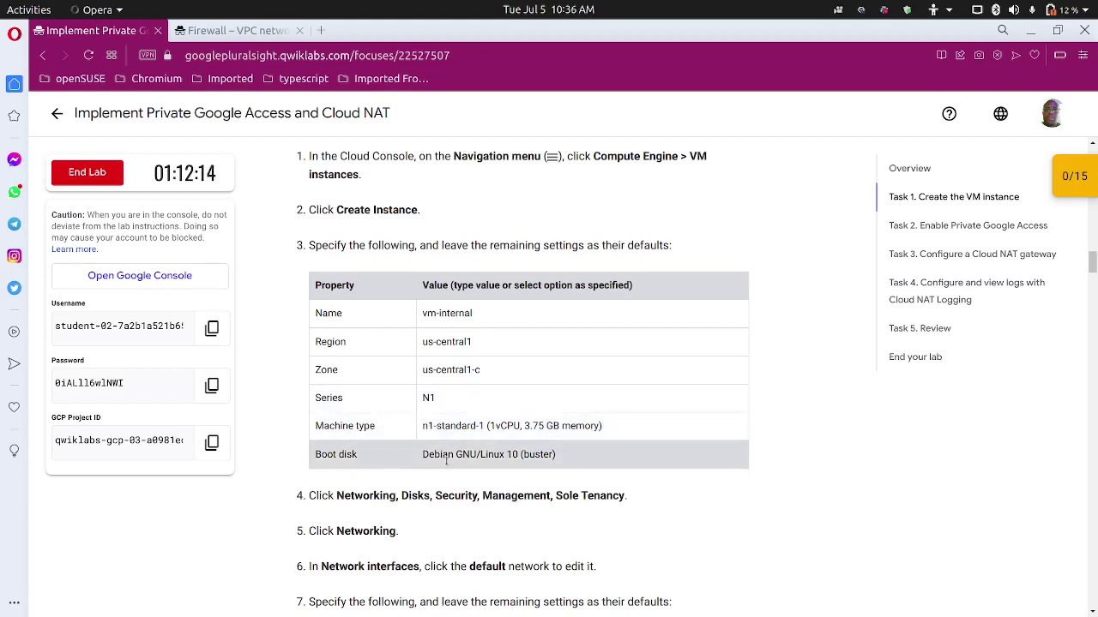
left_click(245, 35)
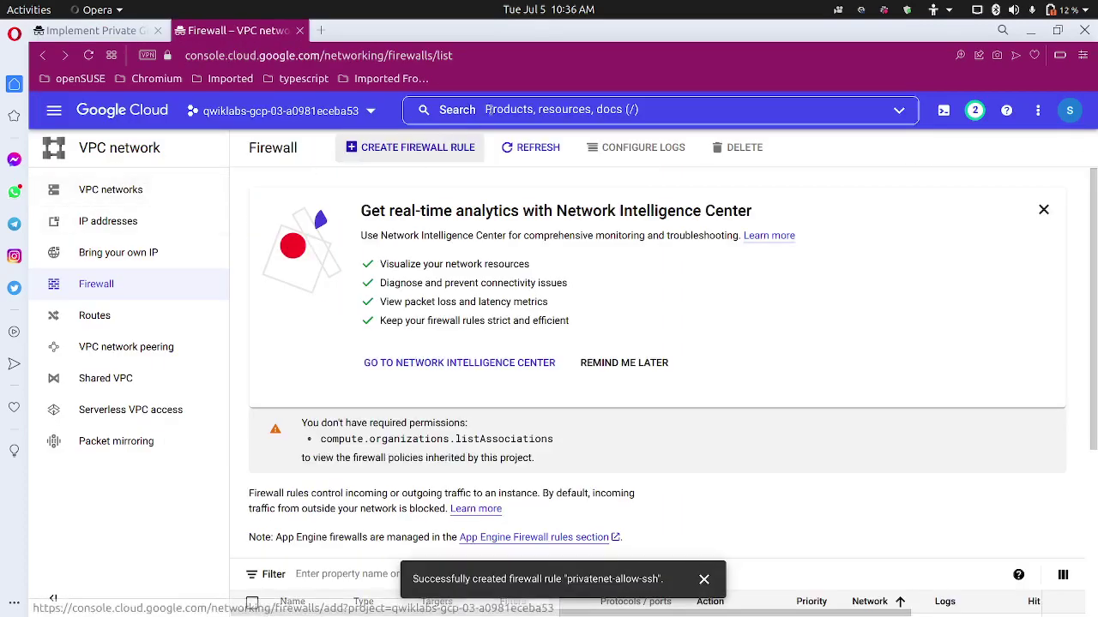
Search 'instances' to reach VM instances and start creating a new instance.
left_click(519, 108)
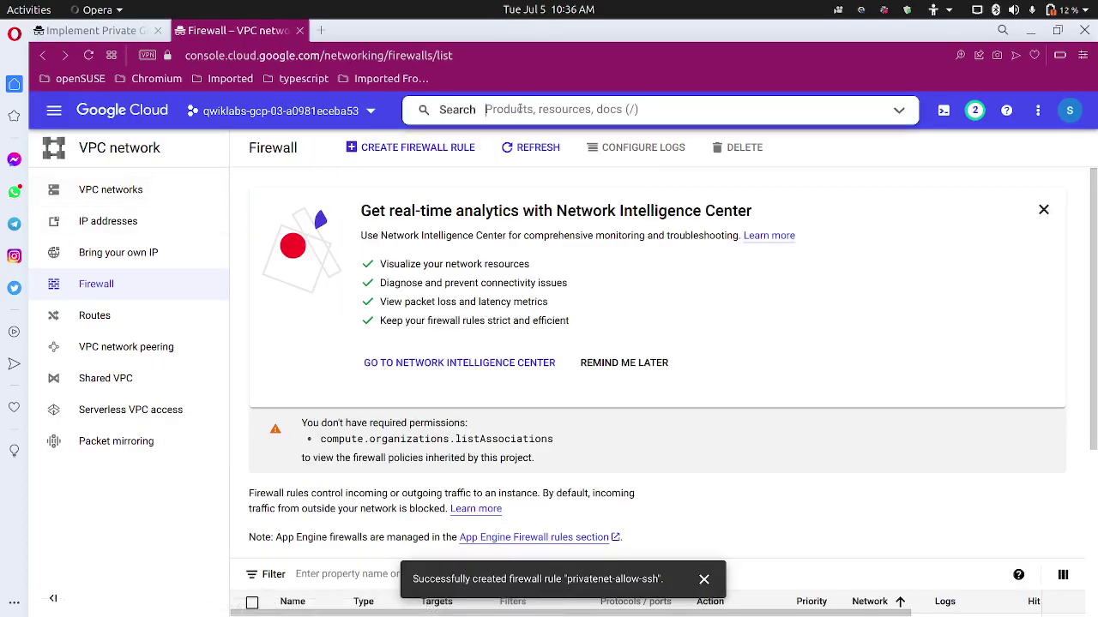
type("instan")
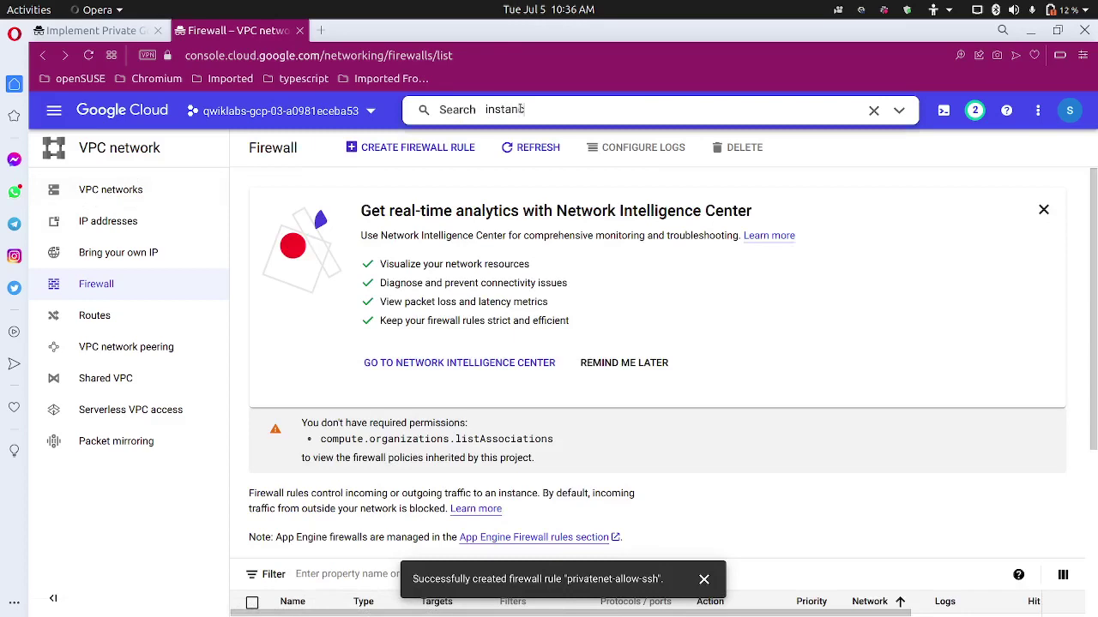
type("ces")
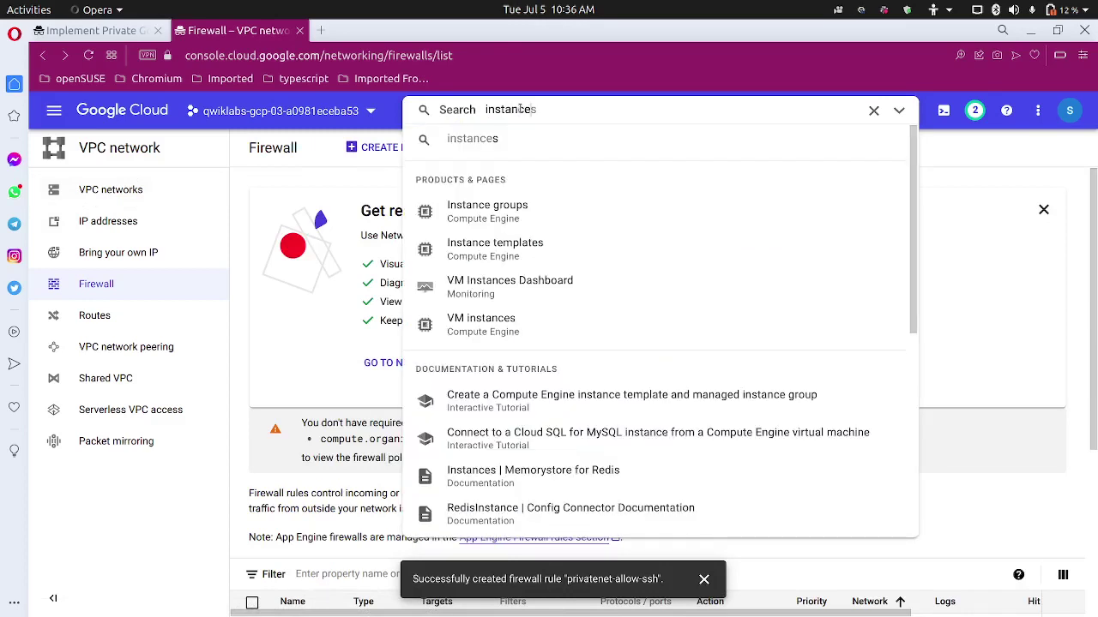
left_click(527, 322)
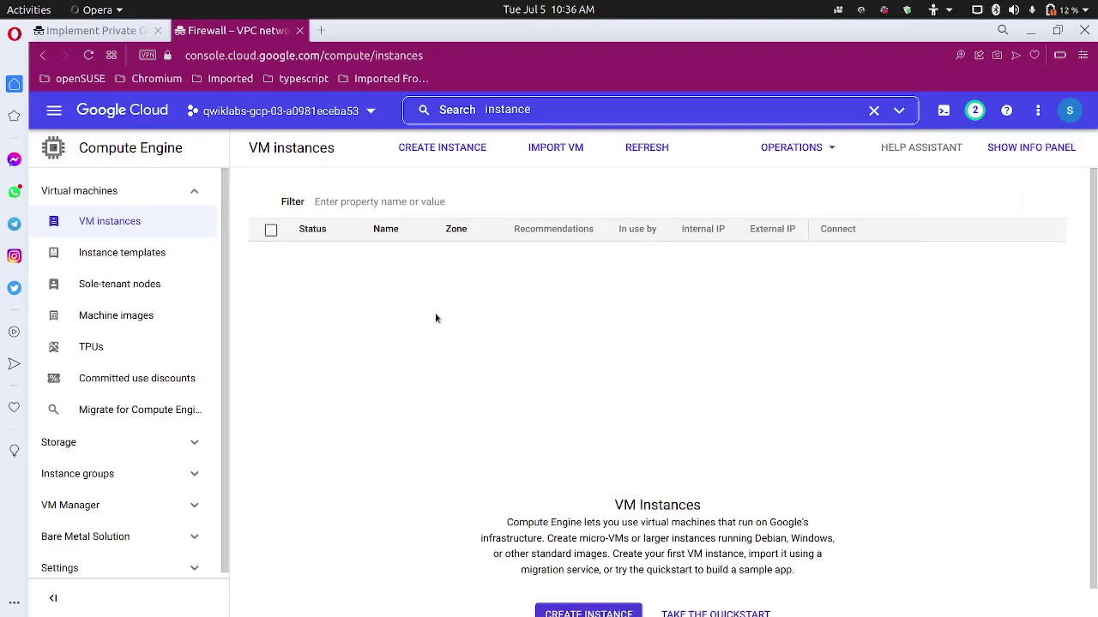
left_click(1041, 150)
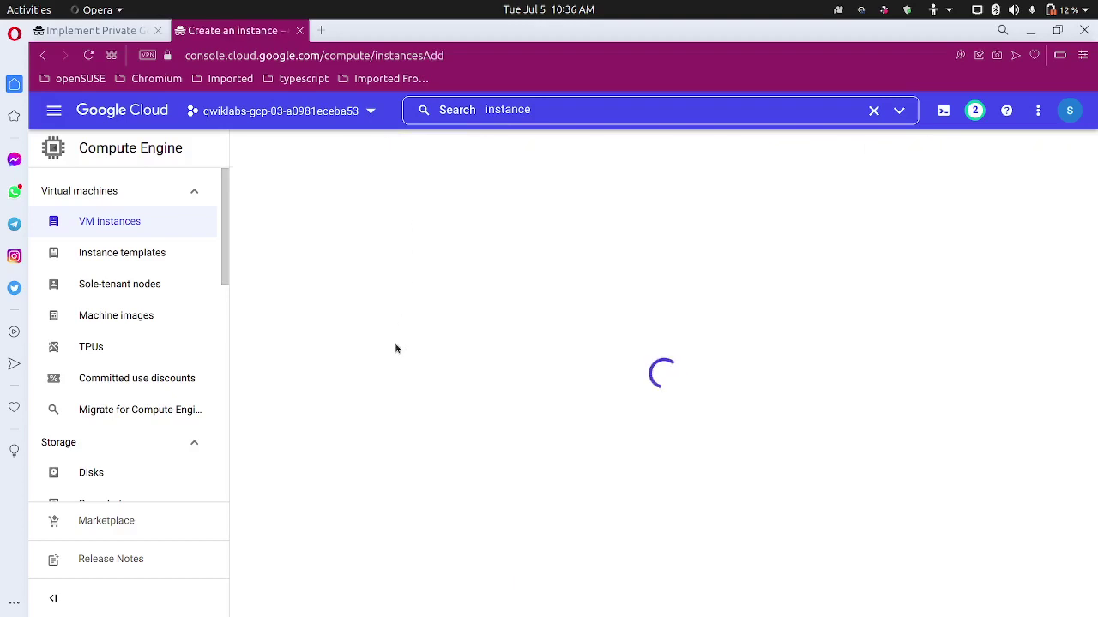
Copy the instance name vm-internal from the lab instructions.
left_click(113, 31)
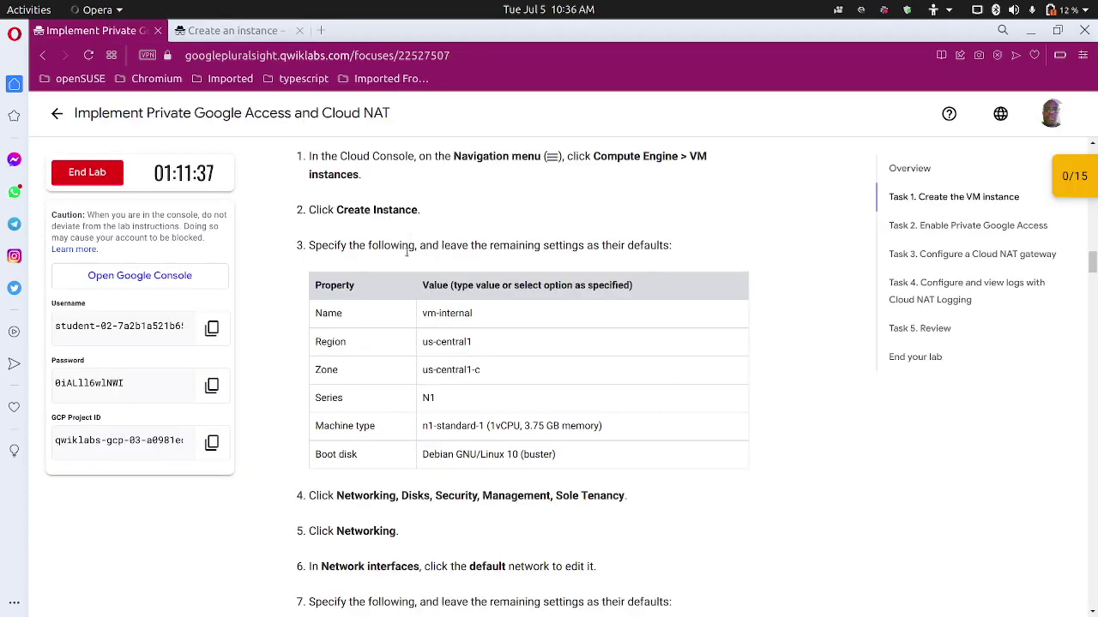
triple_click(467, 314)
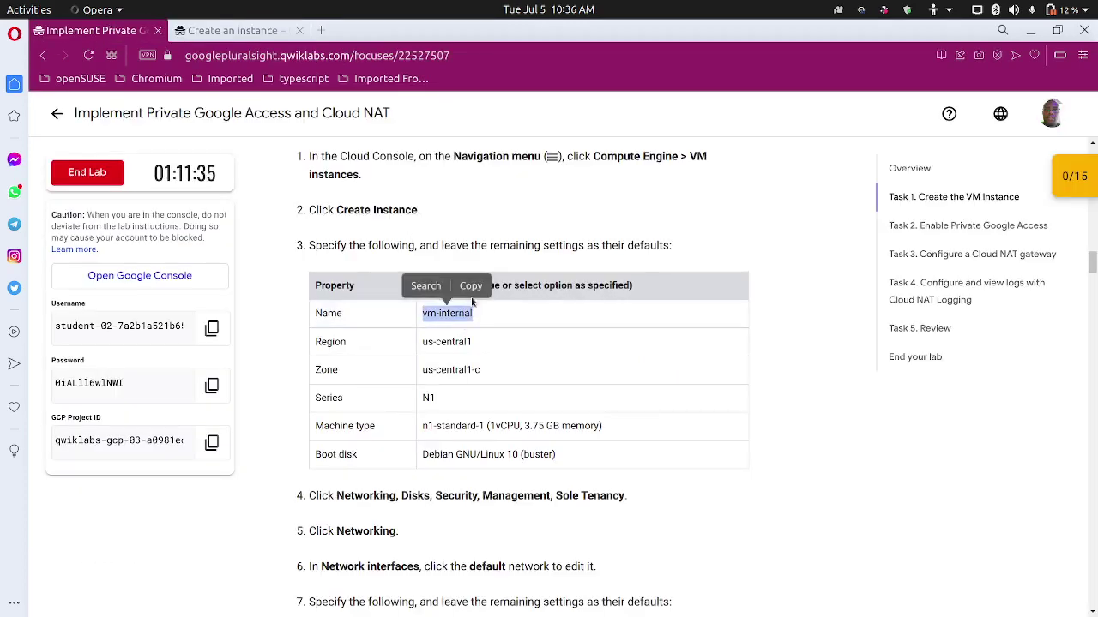
left_click(471, 287)
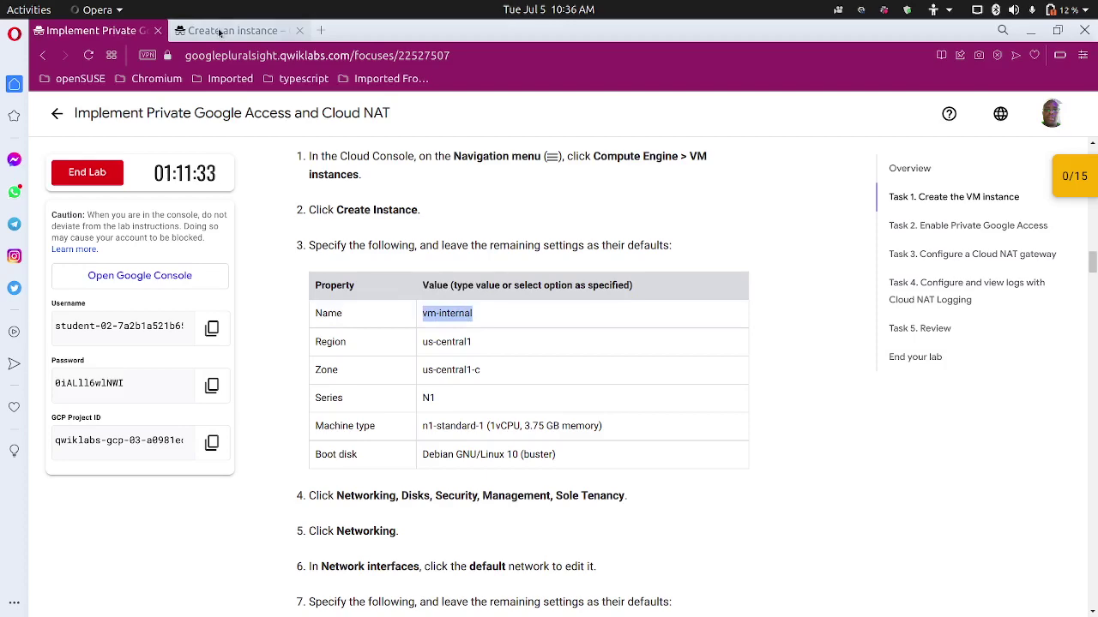
left_click(216, 30)
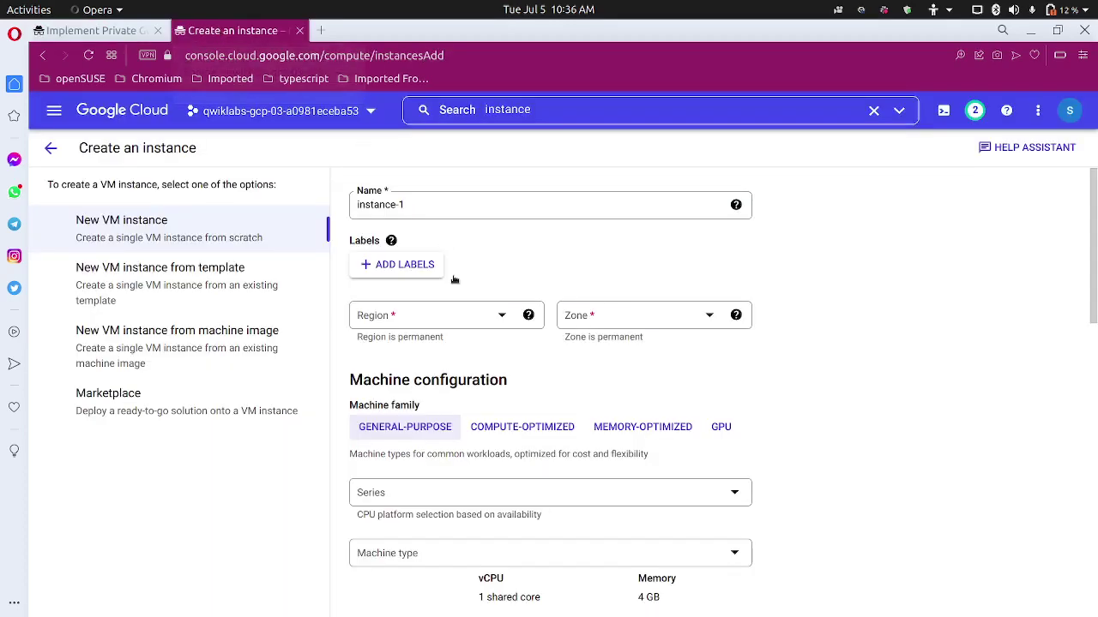
Name the instance vm-internal and put it in zone us-central1-c.
triple_click(413, 206)
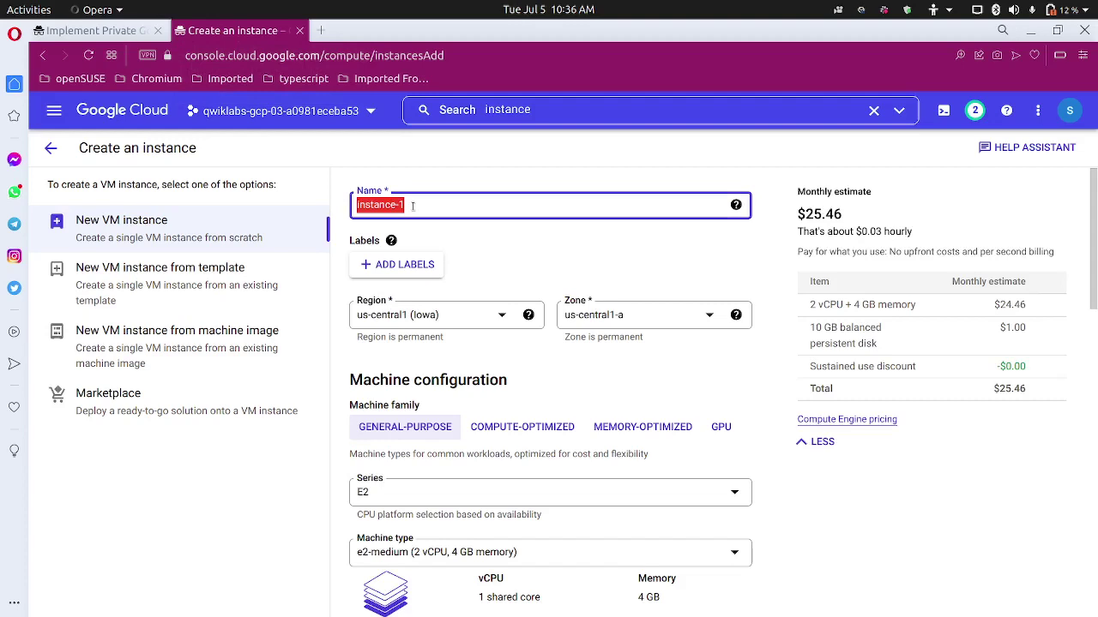
key("ctrl+v")
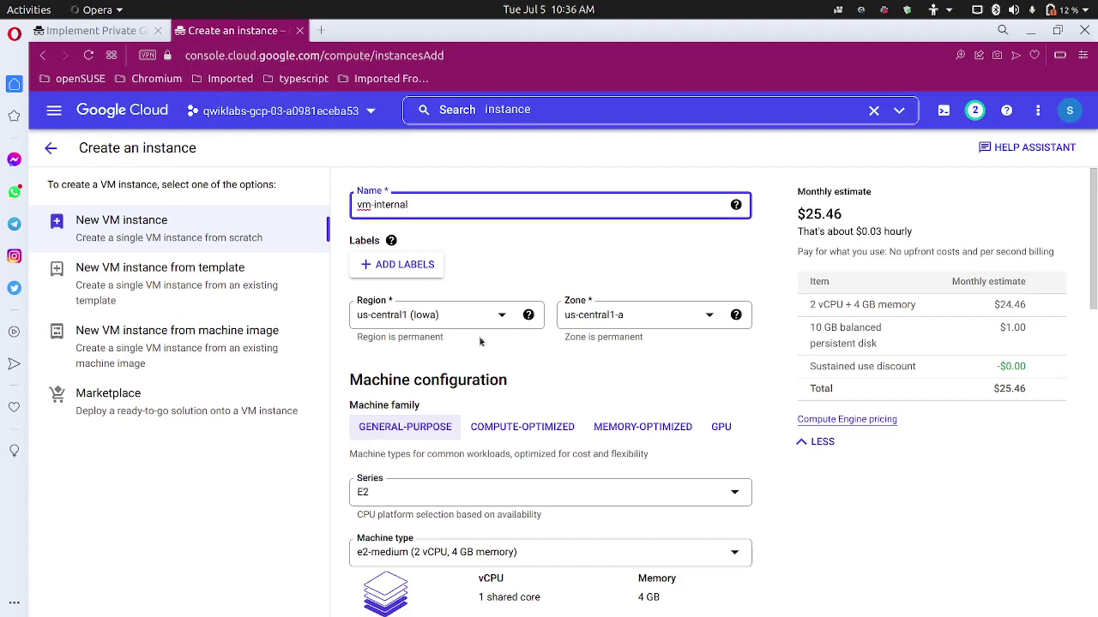
left_click(613, 324)
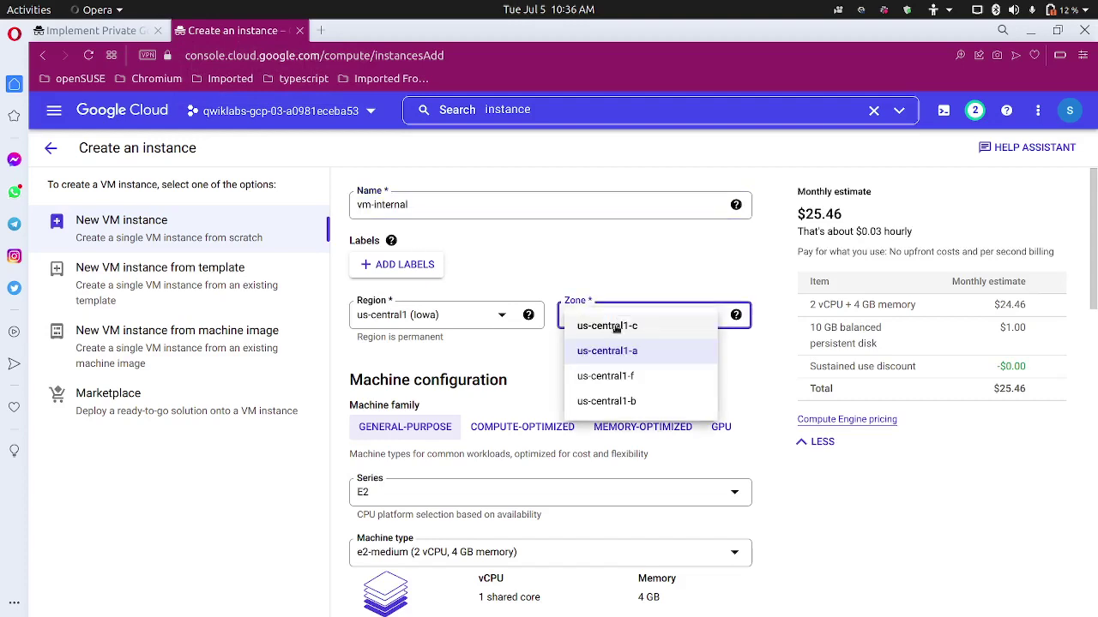
left_click(633, 334)
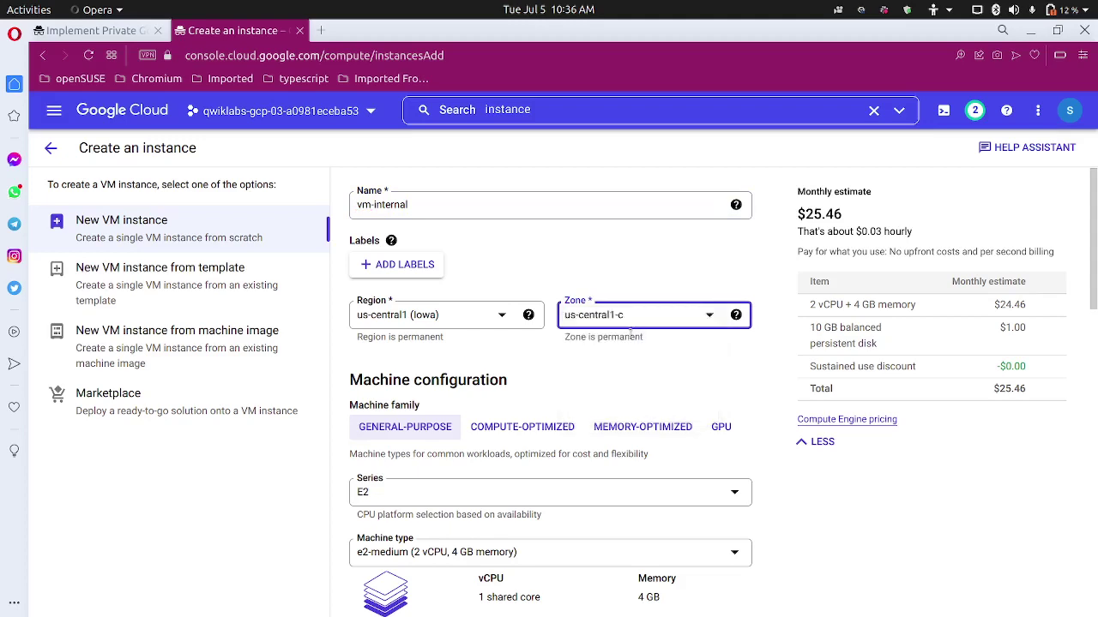
left_click(94, 30)
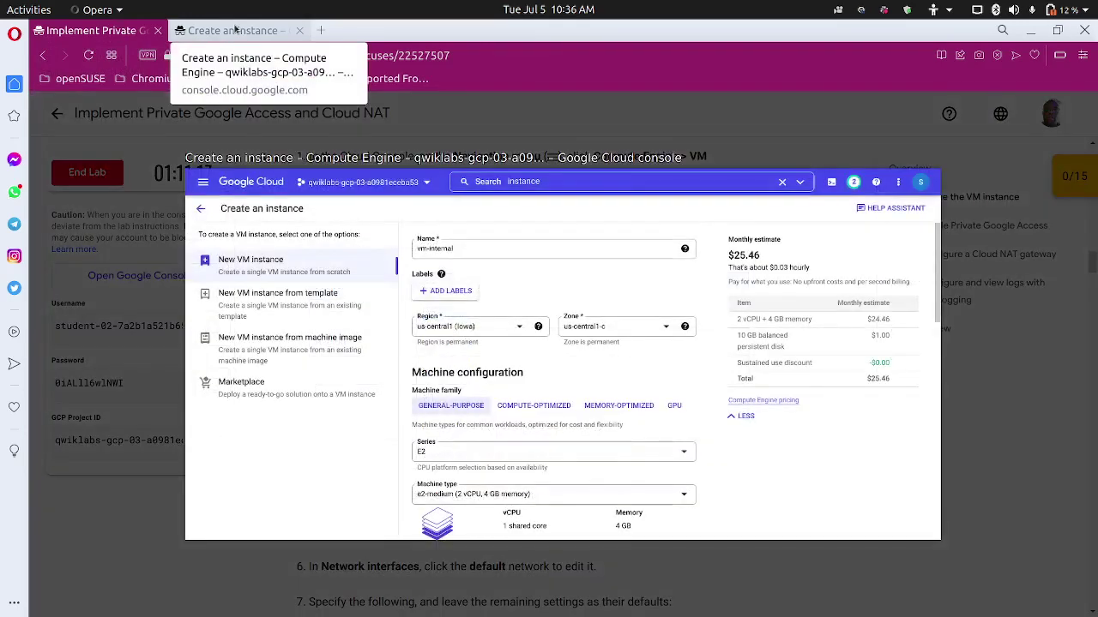
left_click(233, 30)
Choose the N1 machine series for the instance.
scroll(415, 376, "down", 2)
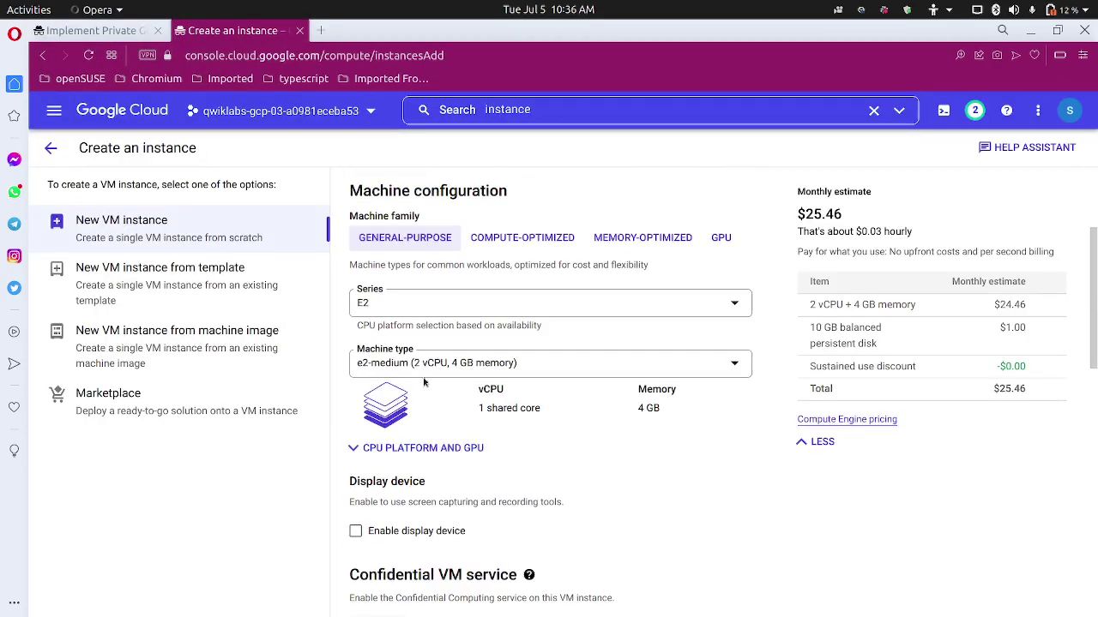
left_click(410, 307)
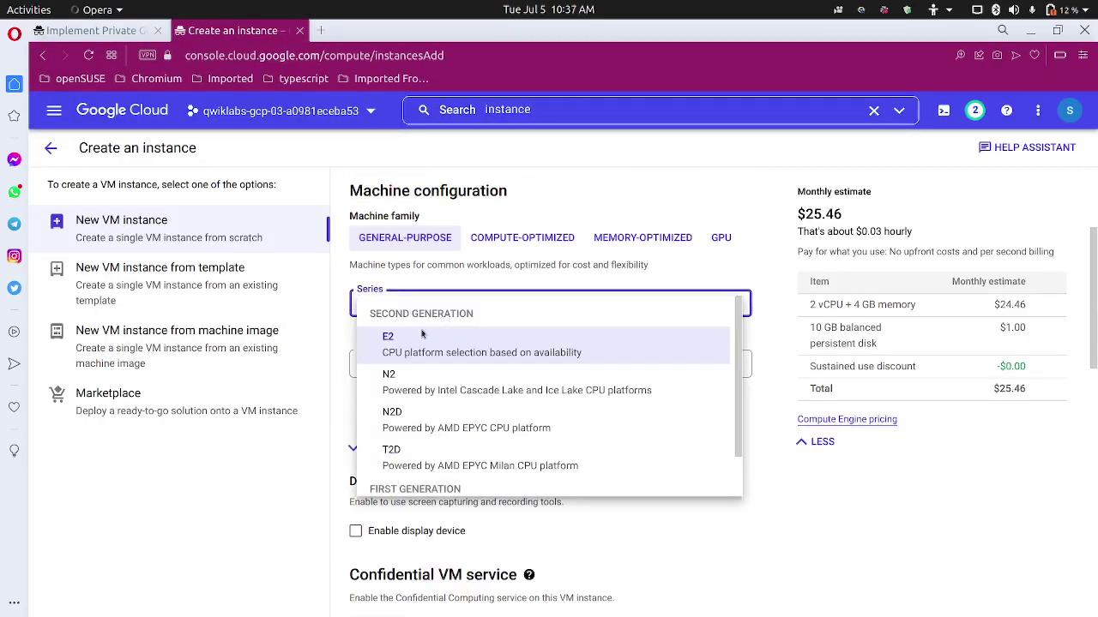
scroll(444, 426, "down", 1)
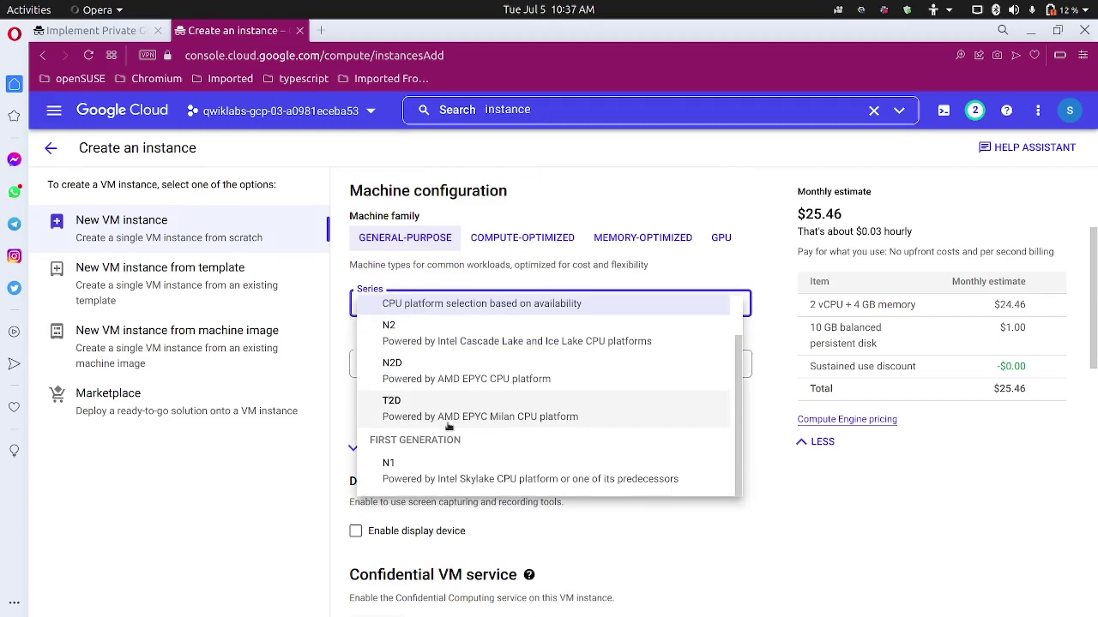
left_click(427, 463)
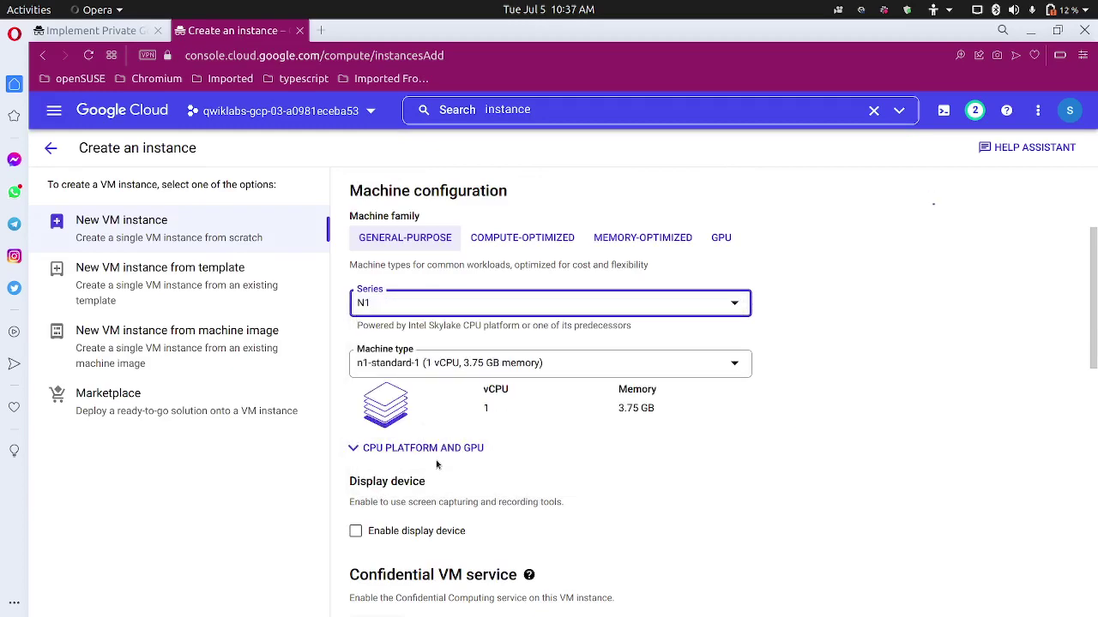
Change the boot disk image to Debian GNU/Linux 10 (buster).
scroll(435, 464, "down", 5)
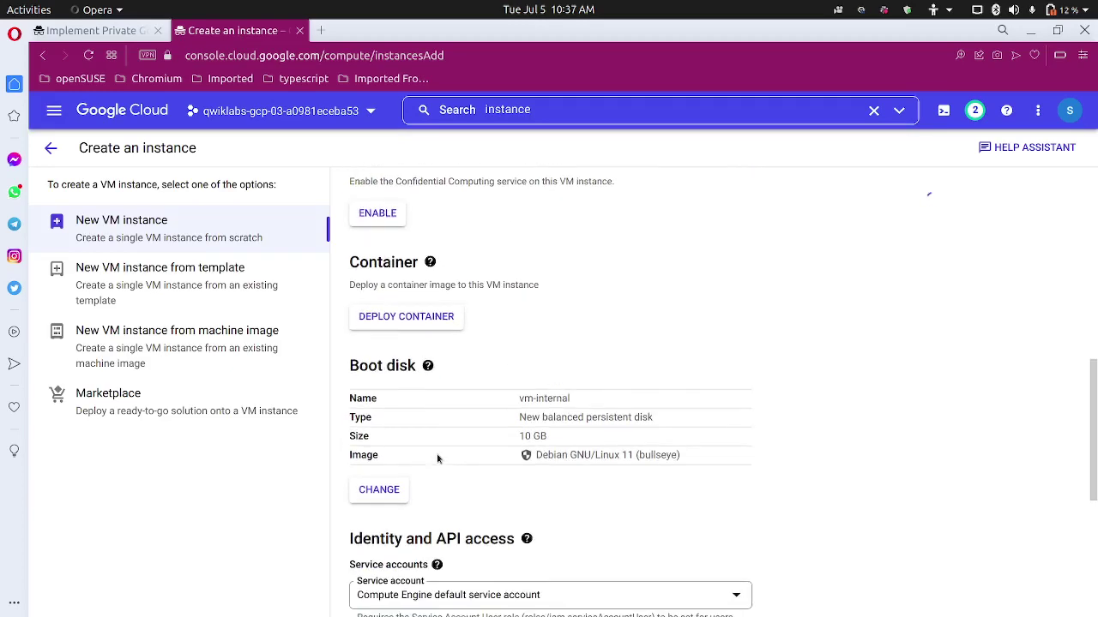
left_click(380, 490)
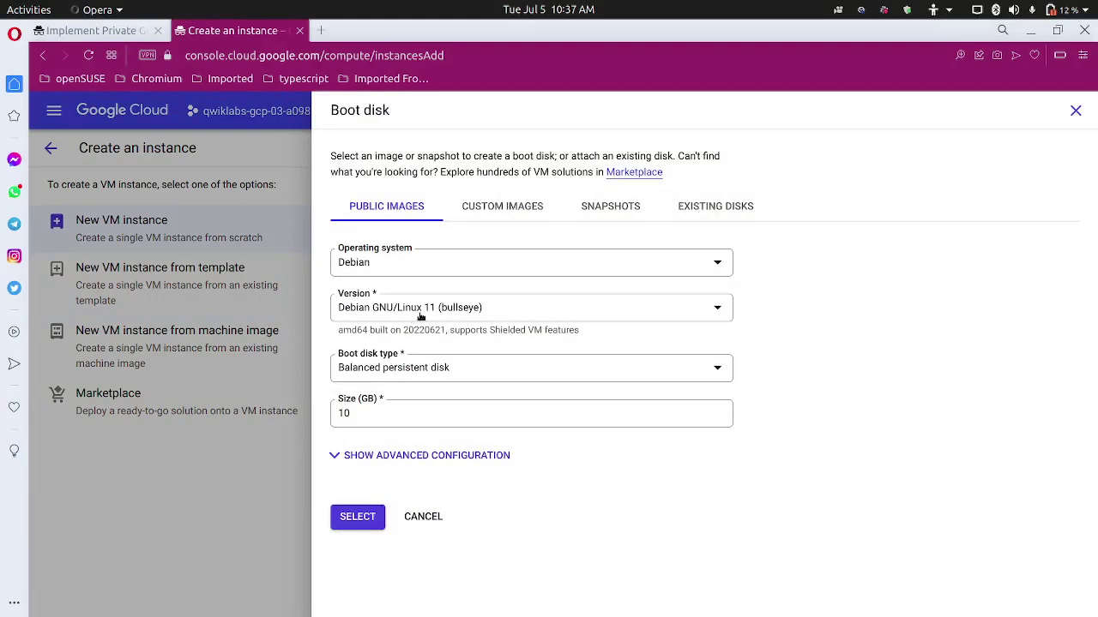
left_click(421, 317)
left_click(420, 316)
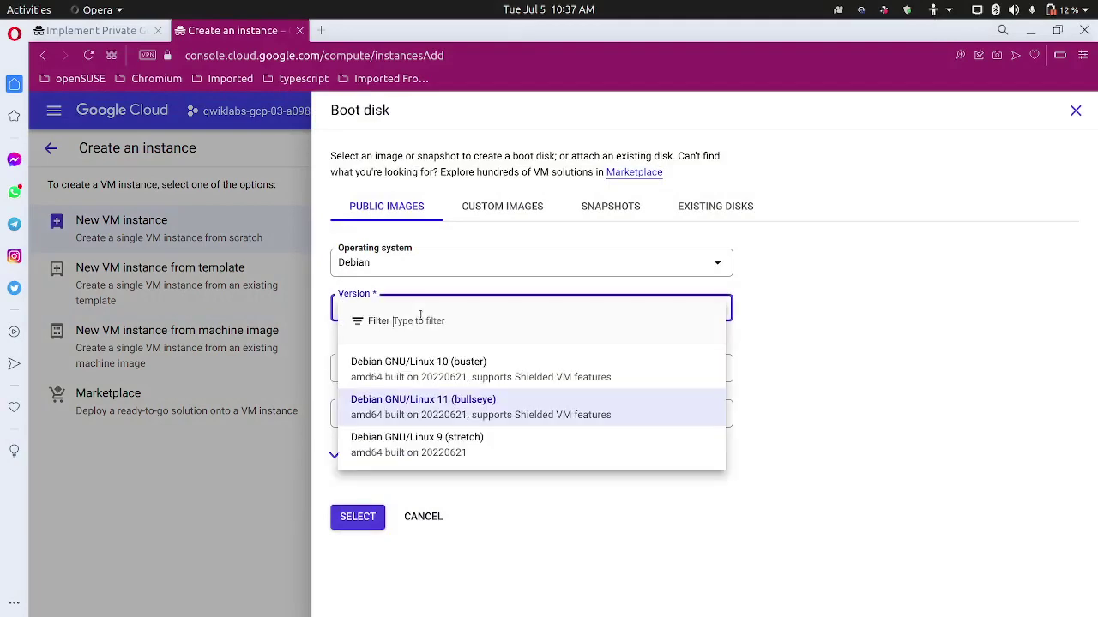
left_click(429, 365)
left_click(359, 520)
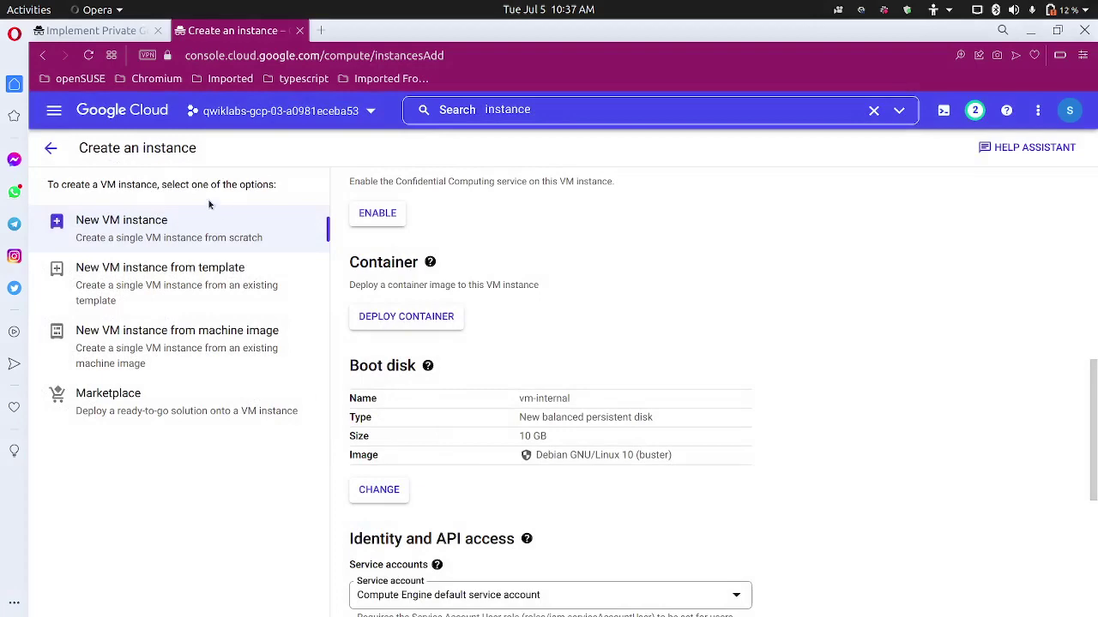
left_click(93, 30)
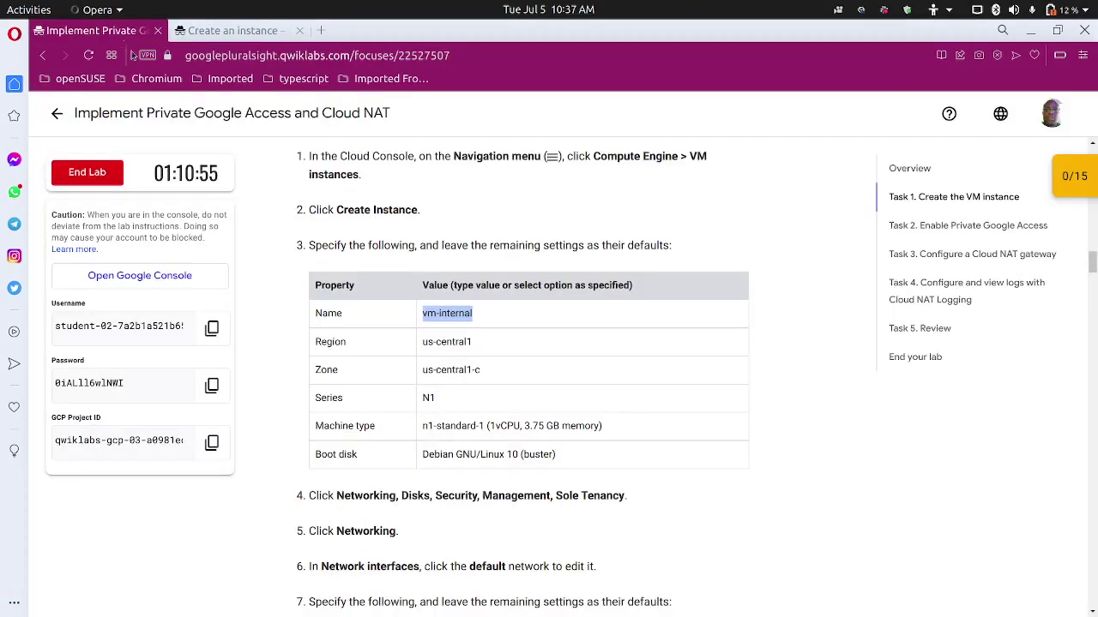
Read through the lab's networking steps, then go back to the Create an instance form.
scroll(356, 420, "down", 3)
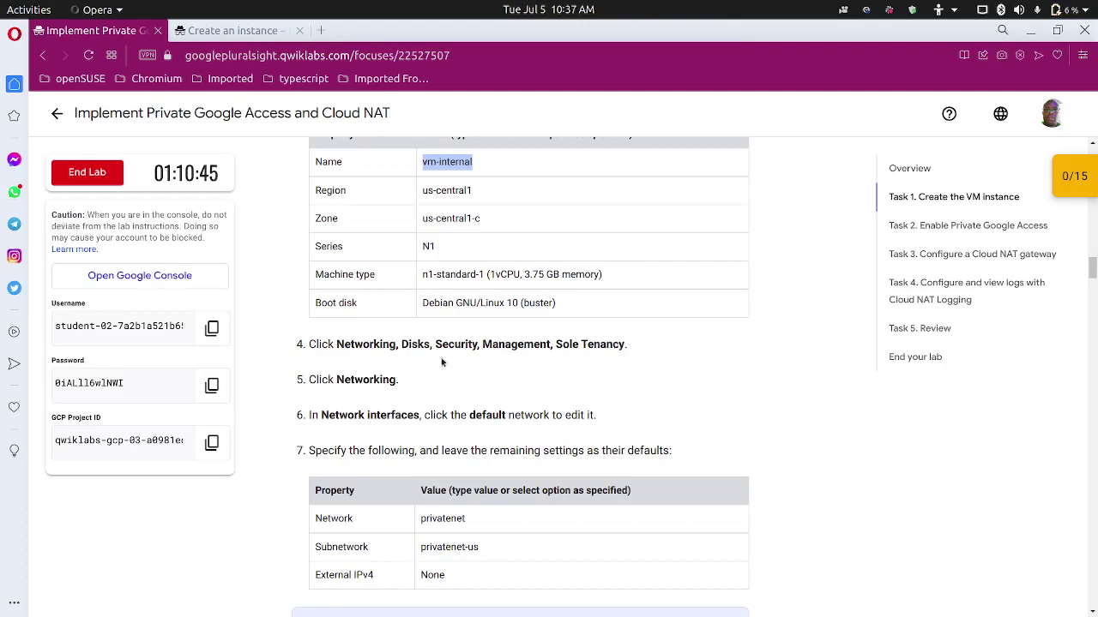
scroll(366, 386, "down", 2)
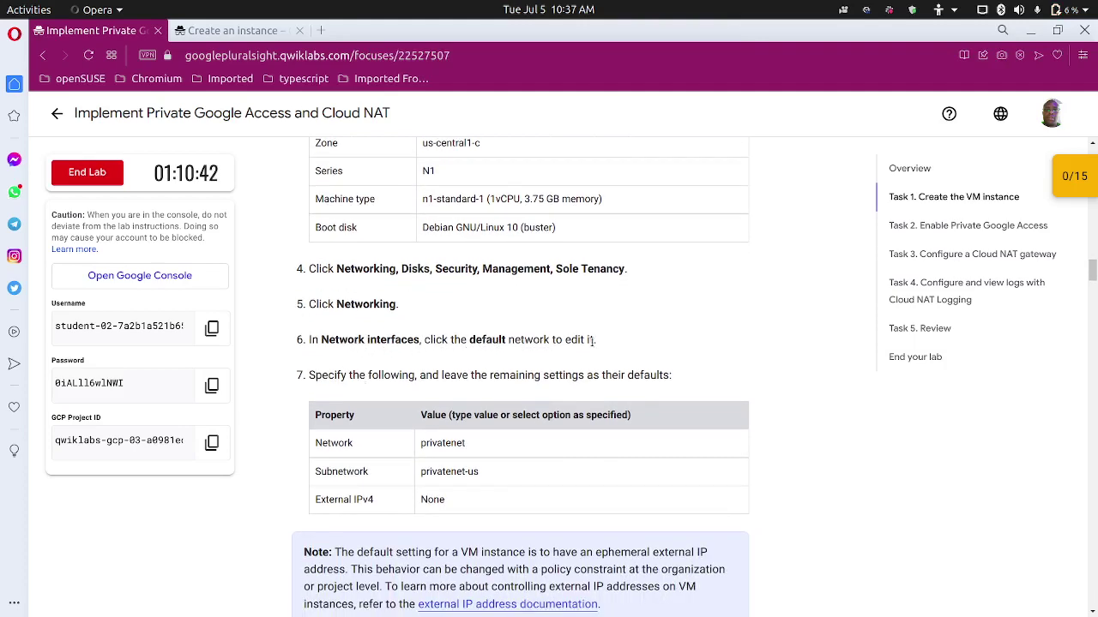
scroll(539, 357, "down", 2)
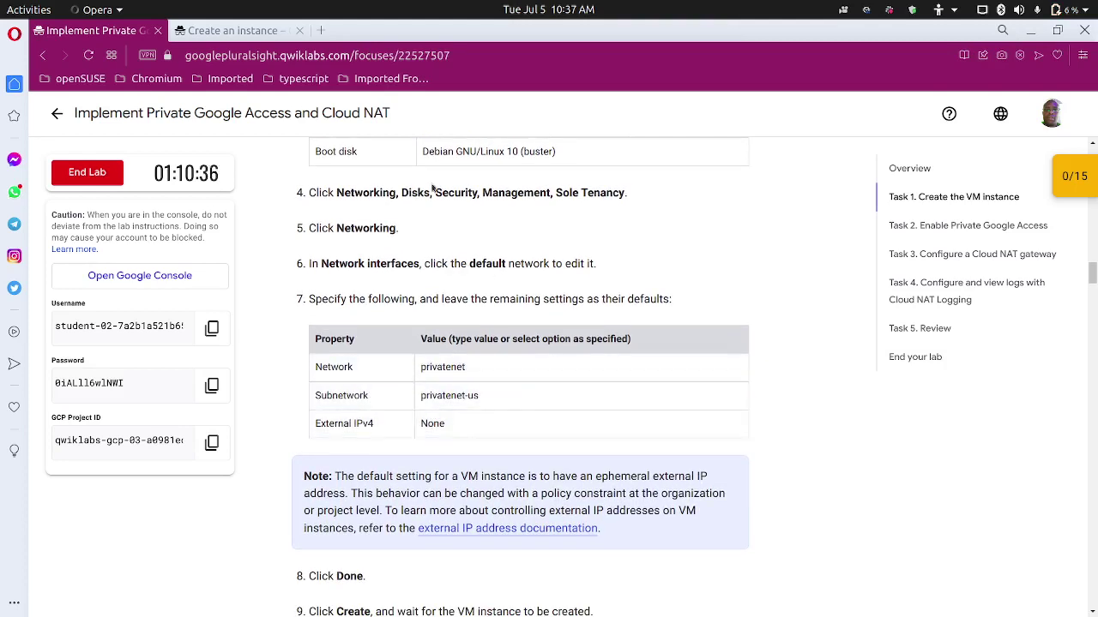
left_click(240, 33)
scroll(431, 443, "down", 4)
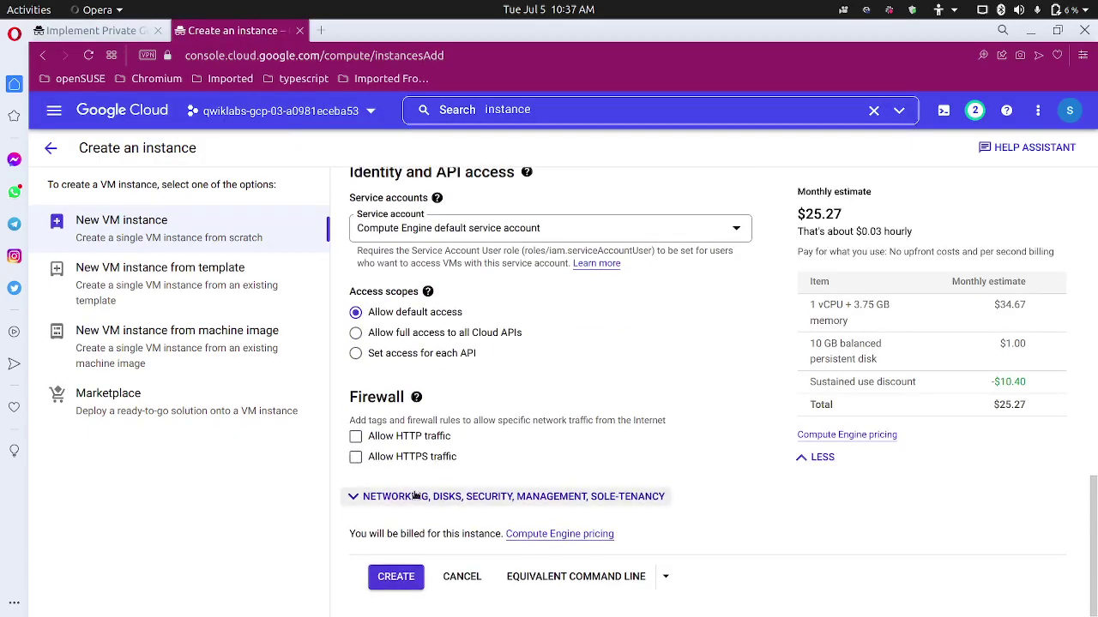
Reveal the Networking, Disks, Security, Management, Sole-tenancy options and expand Networking.
left_click(416, 496)
scroll(417, 484, "down", 4)
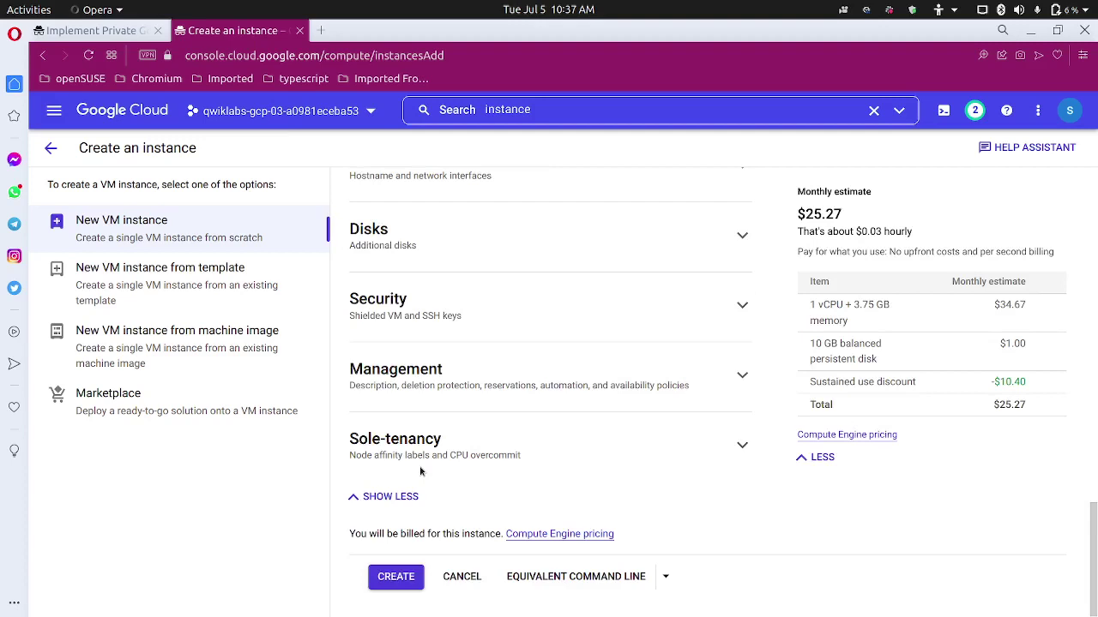
scroll(438, 457, "up", 2)
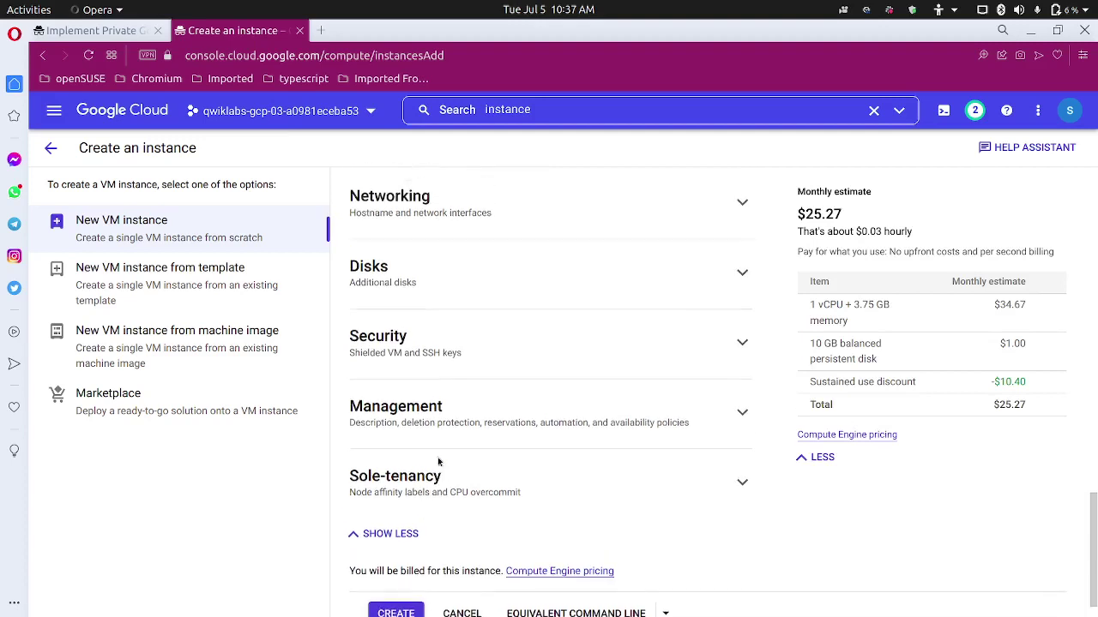
left_click(486, 331)
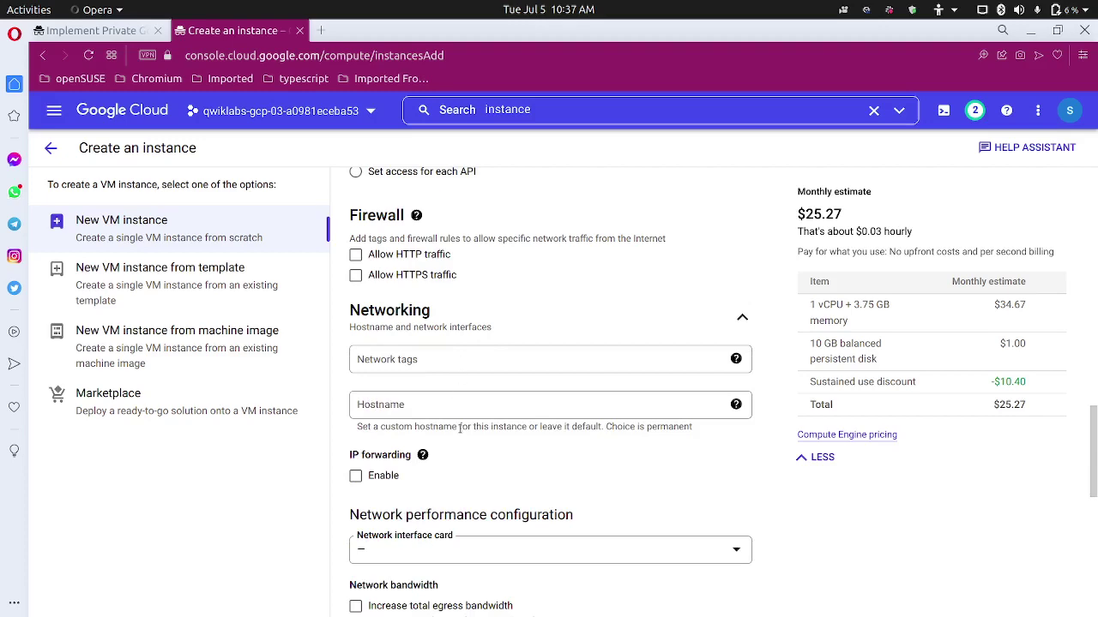
scroll(460, 429, "up", 2)
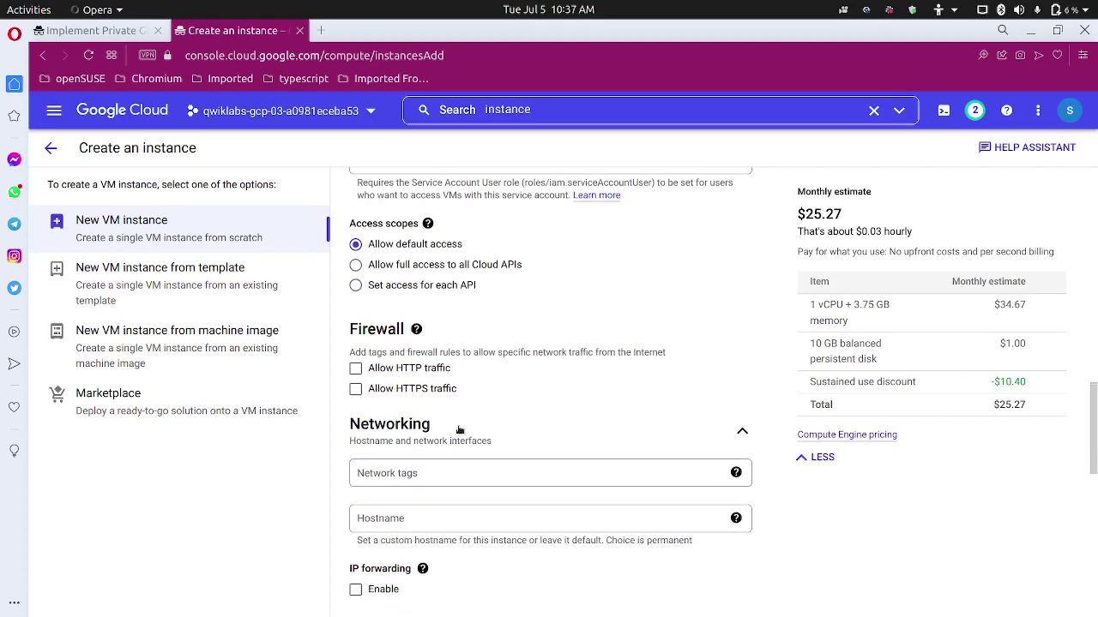
scroll(459, 429, "down", 4)
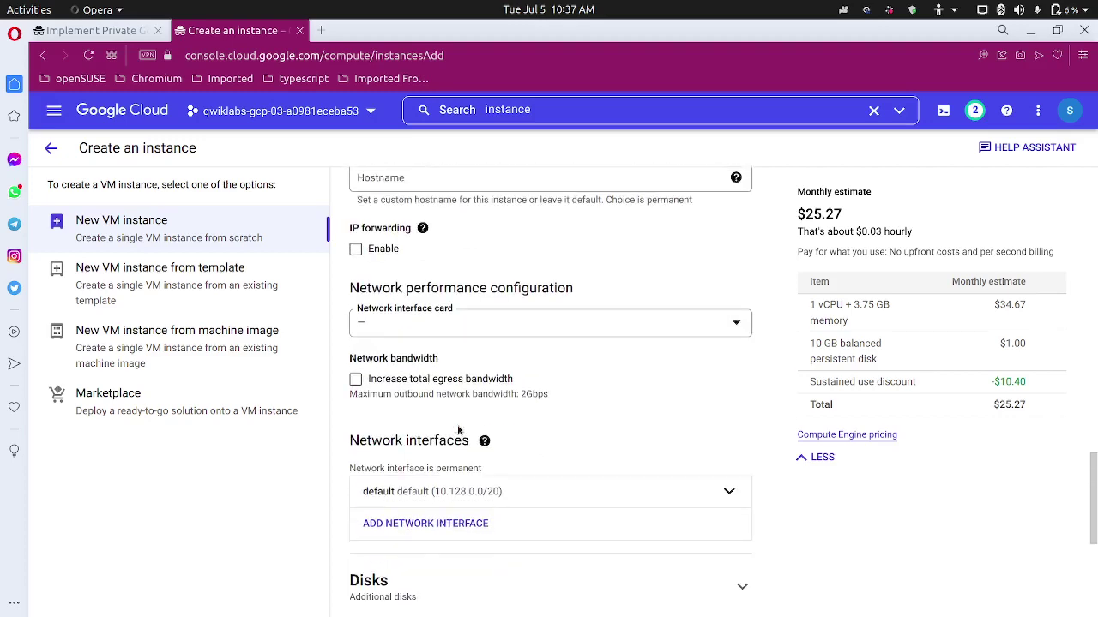
scroll(458, 430, "down", 4)
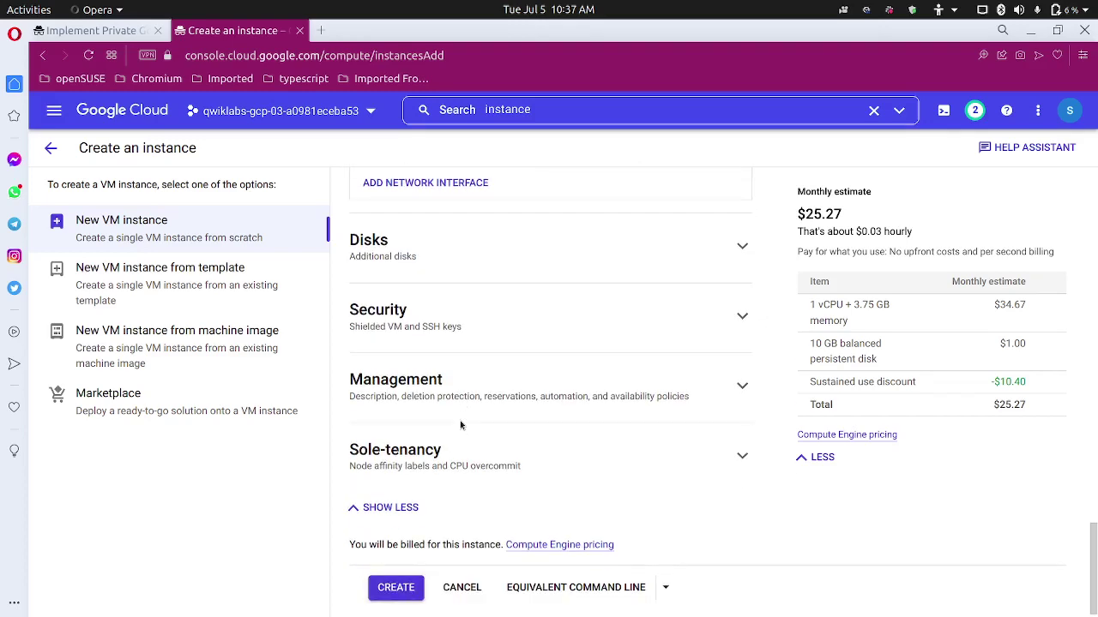
Expand Management and open the default network interface for editing.
left_click(469, 383)
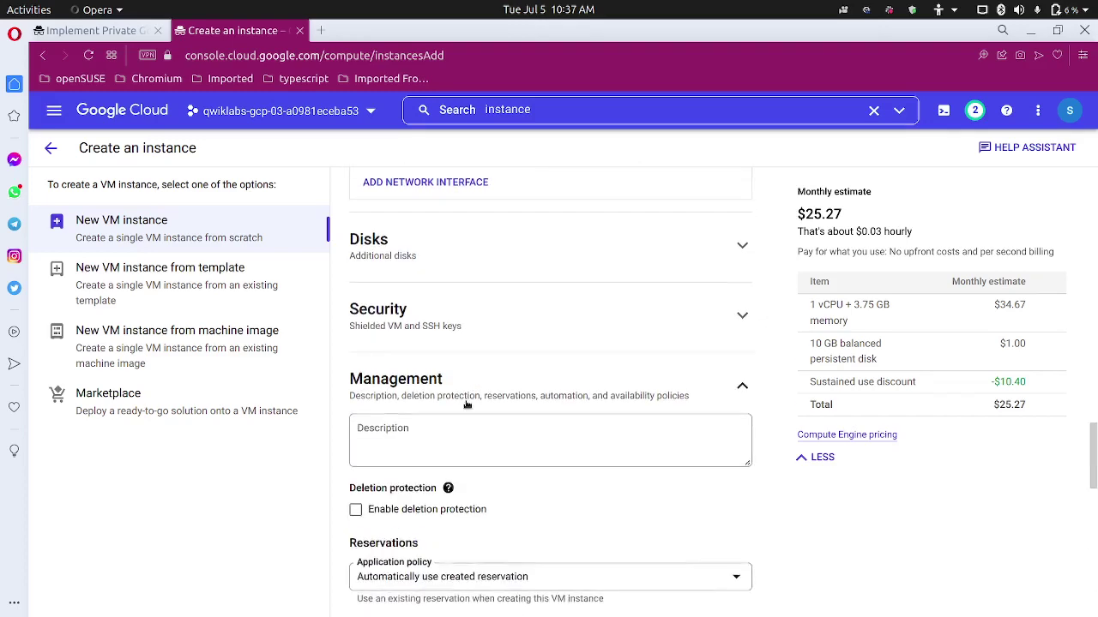
scroll(467, 402, "down", 2)
scroll(467, 402, "down", 5)
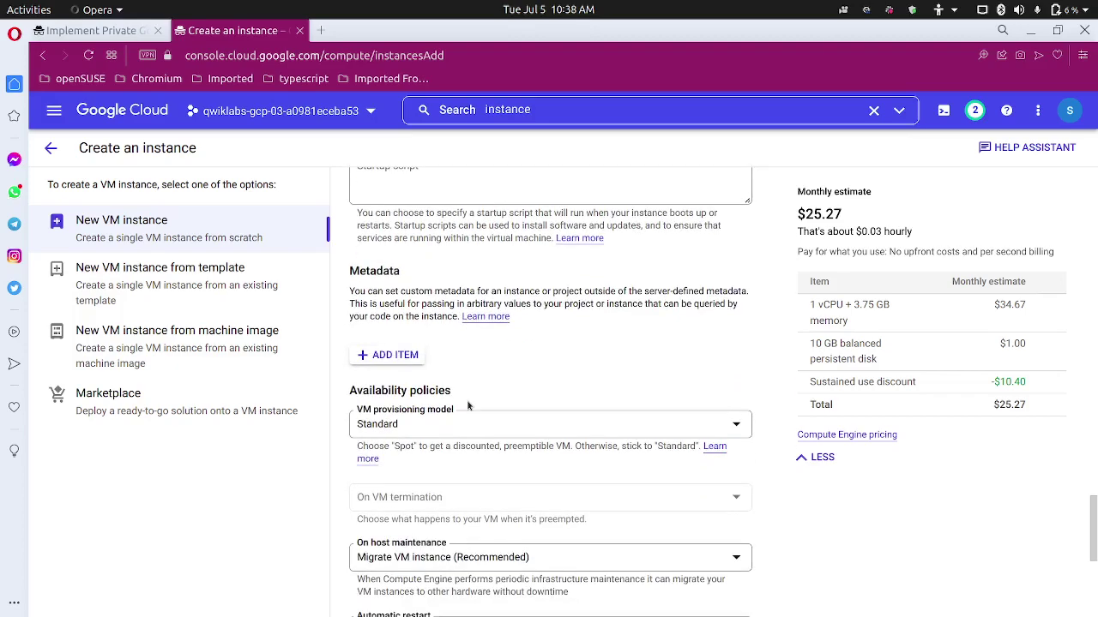
scroll(467, 402, "down", 2)
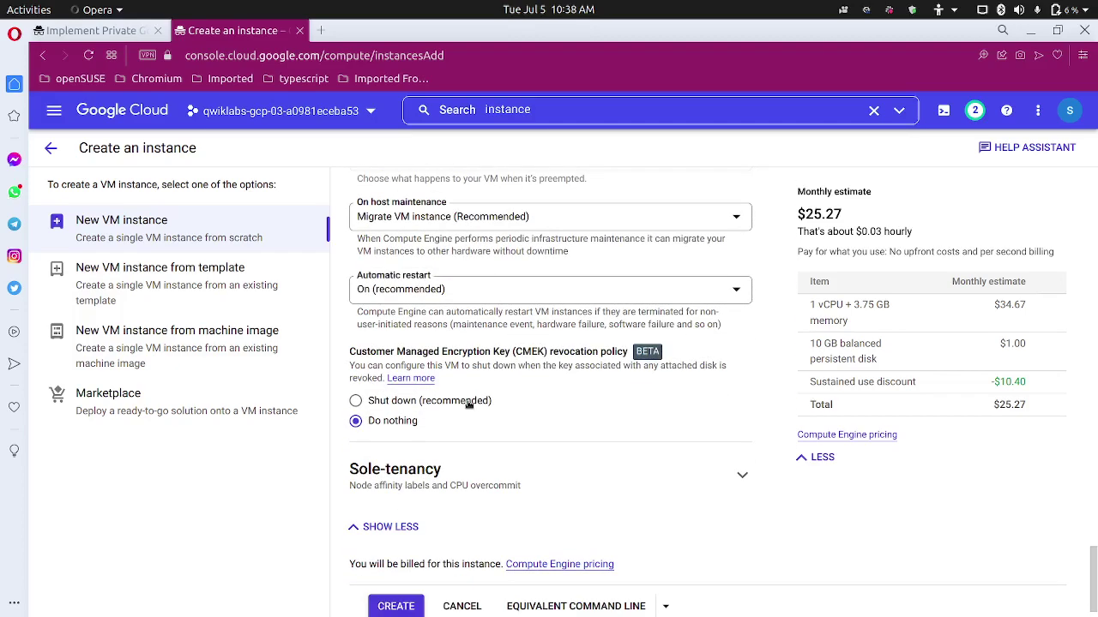
scroll(469, 404, "up", 7)
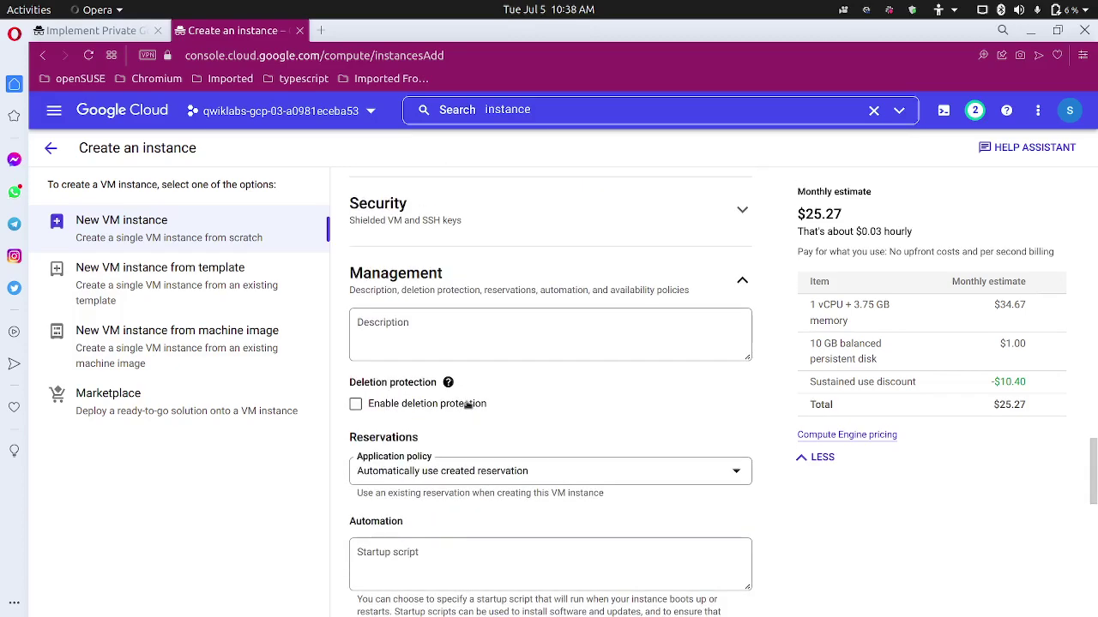
scroll(467, 405, "up", 3)
scroll(467, 406, "down", 1)
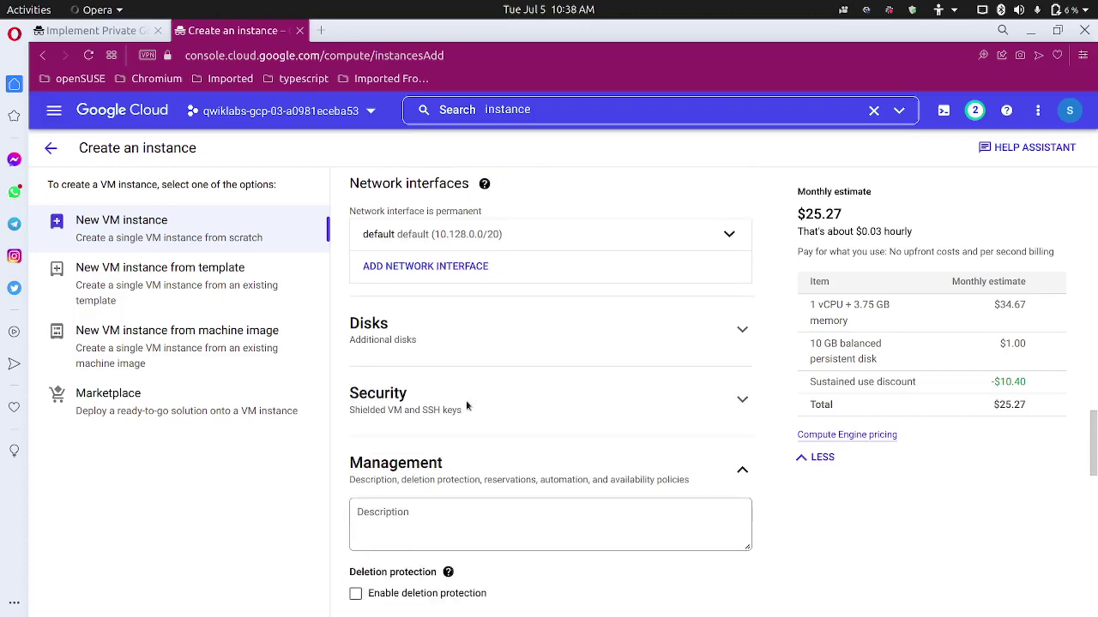
scroll(466, 400, "up", 2)
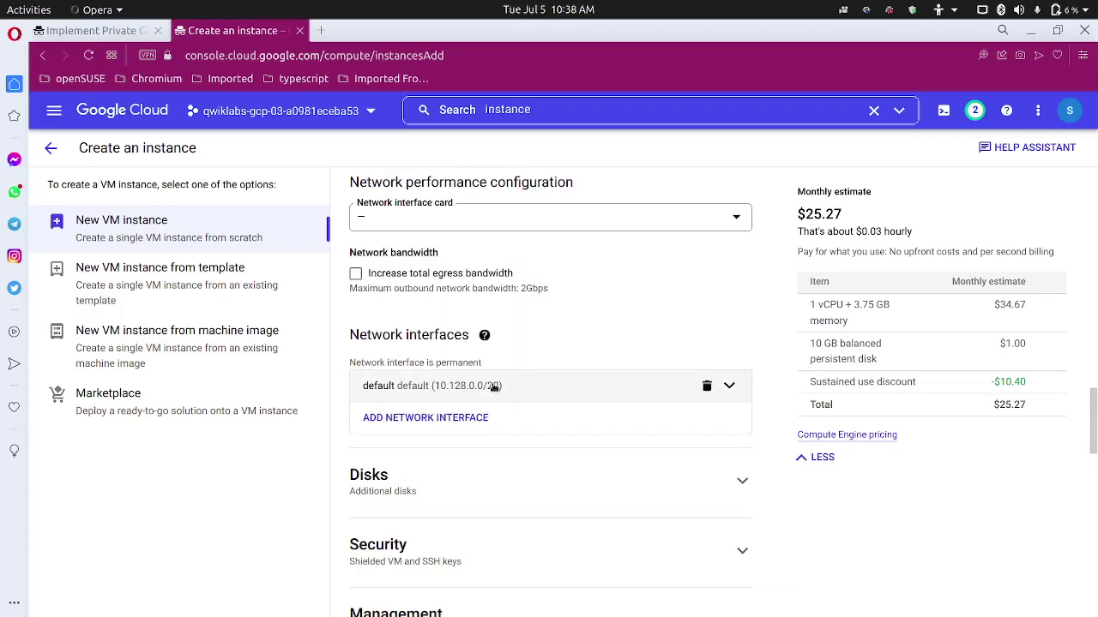
left_click(494, 388)
scroll(579, 411, "down", 2)
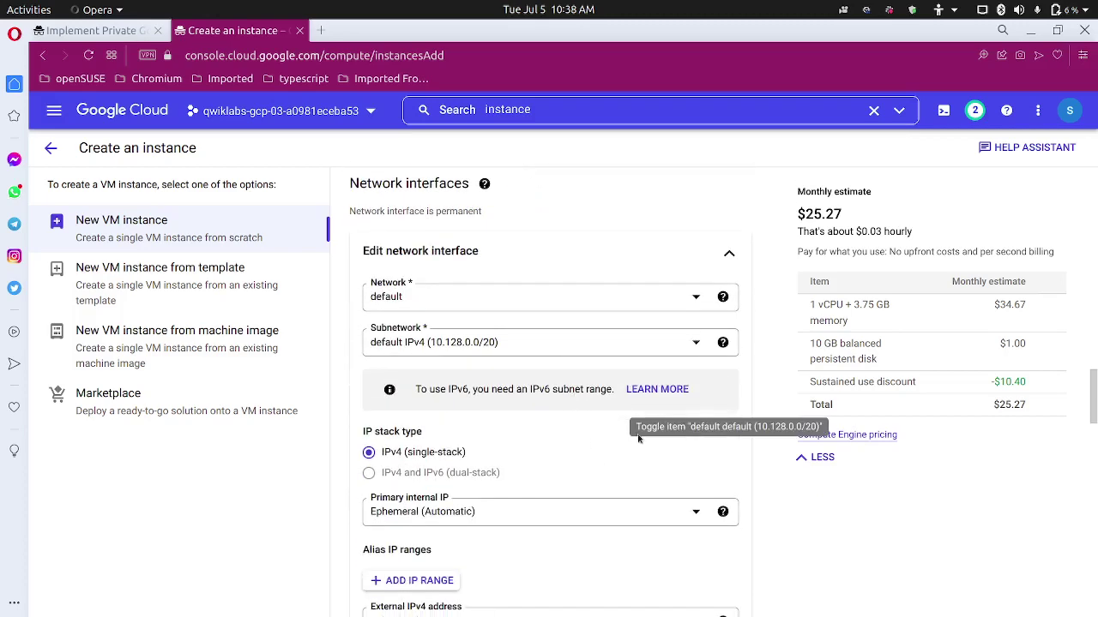
Put the interface on privatenet, keeping the primary internal IP Ephemeral (Automatic).
left_click(534, 302)
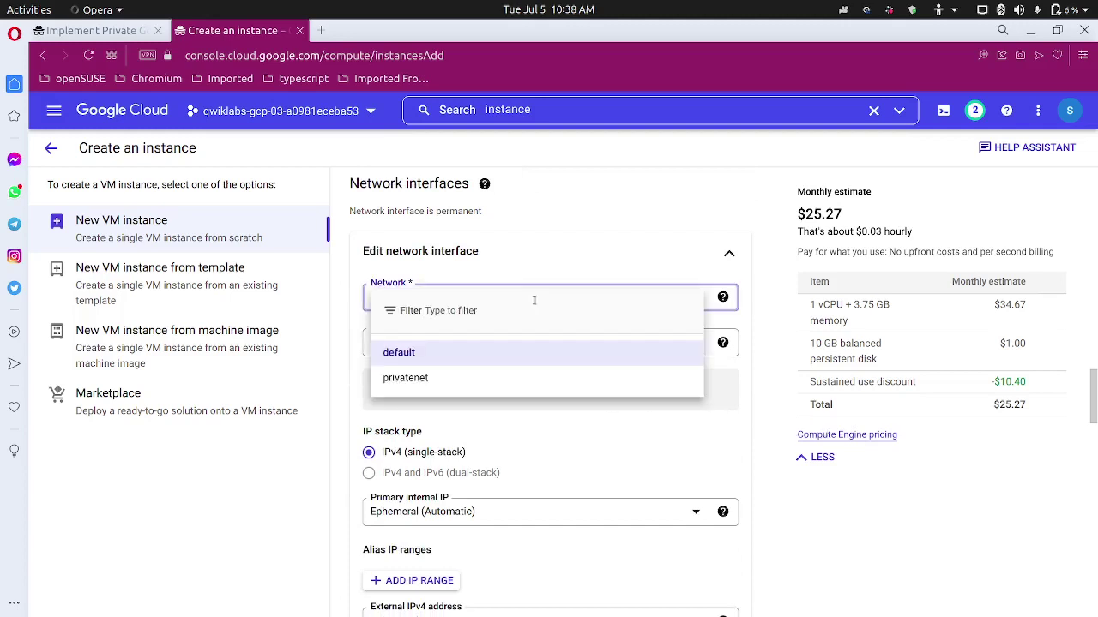
left_click(481, 378)
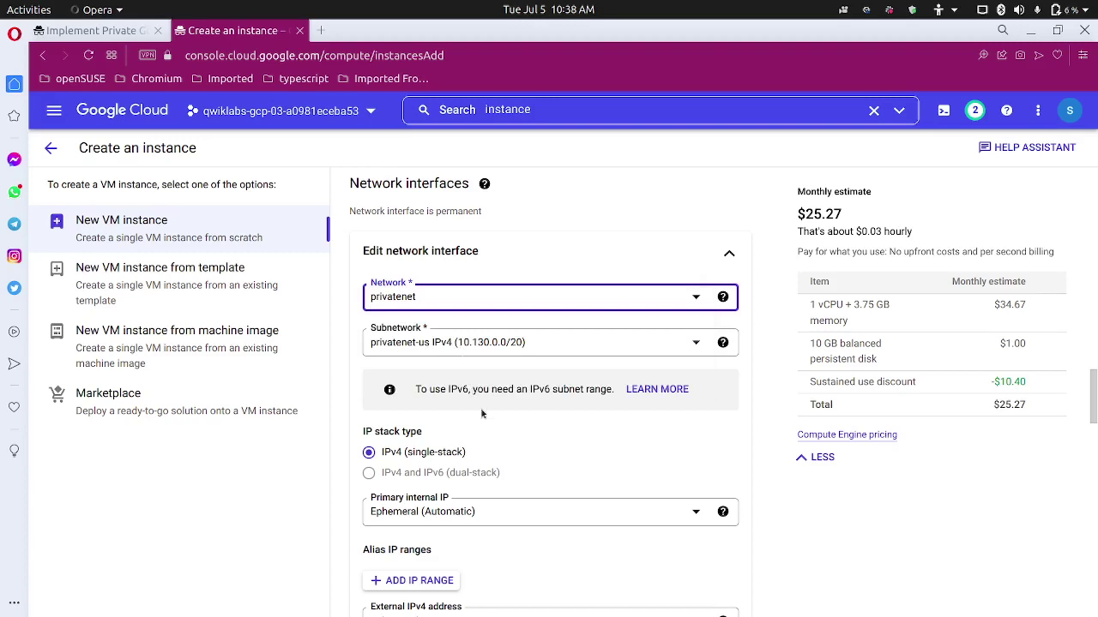
scroll(481, 413, "down", 2)
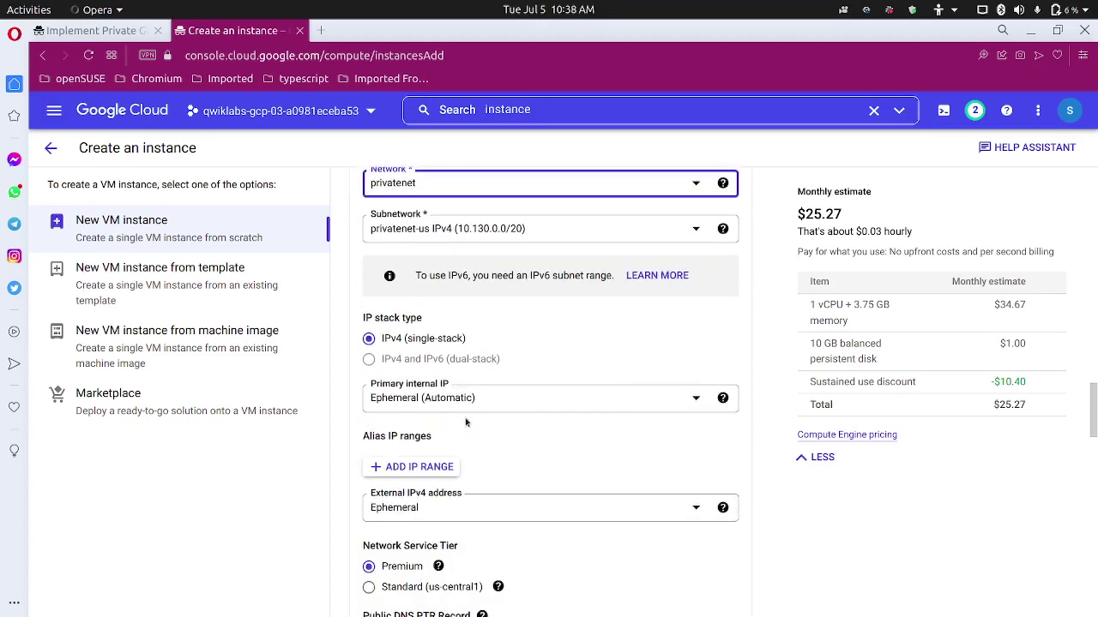
left_click(513, 403)
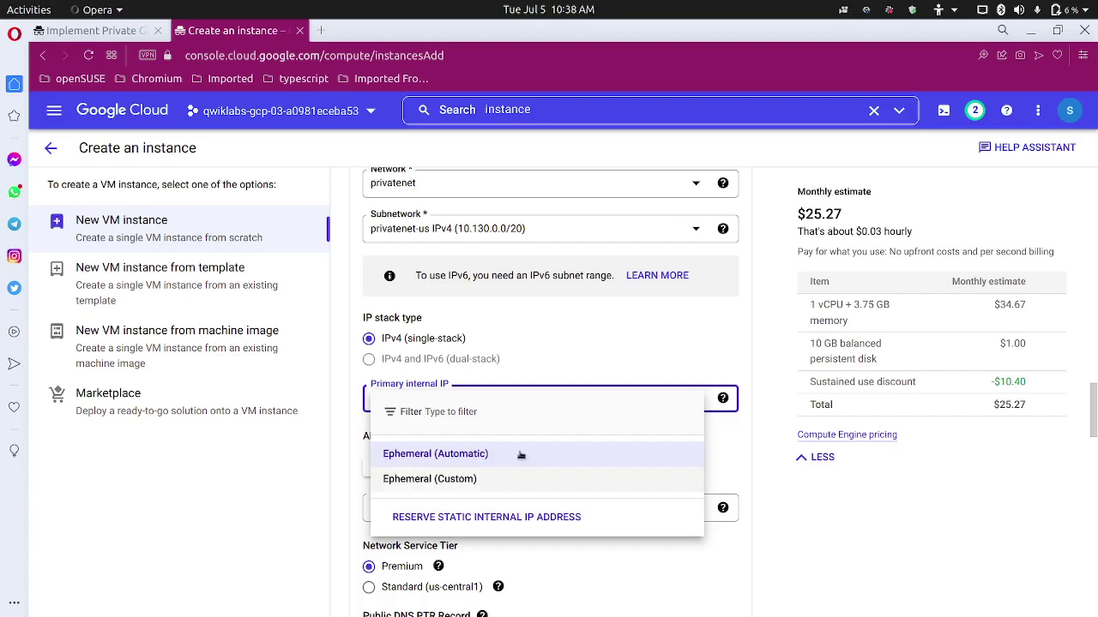
left_click(715, 361)
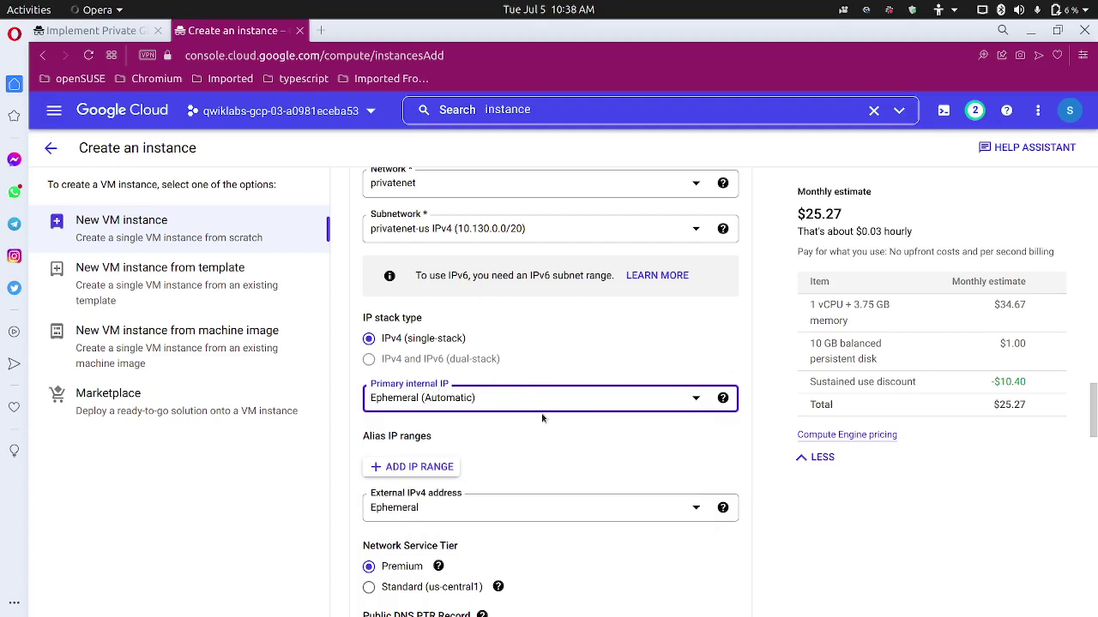
Set the external IPv4 address to None and review the lab instructions.
scroll(542, 417, "down", 2)
left_click(519, 397)
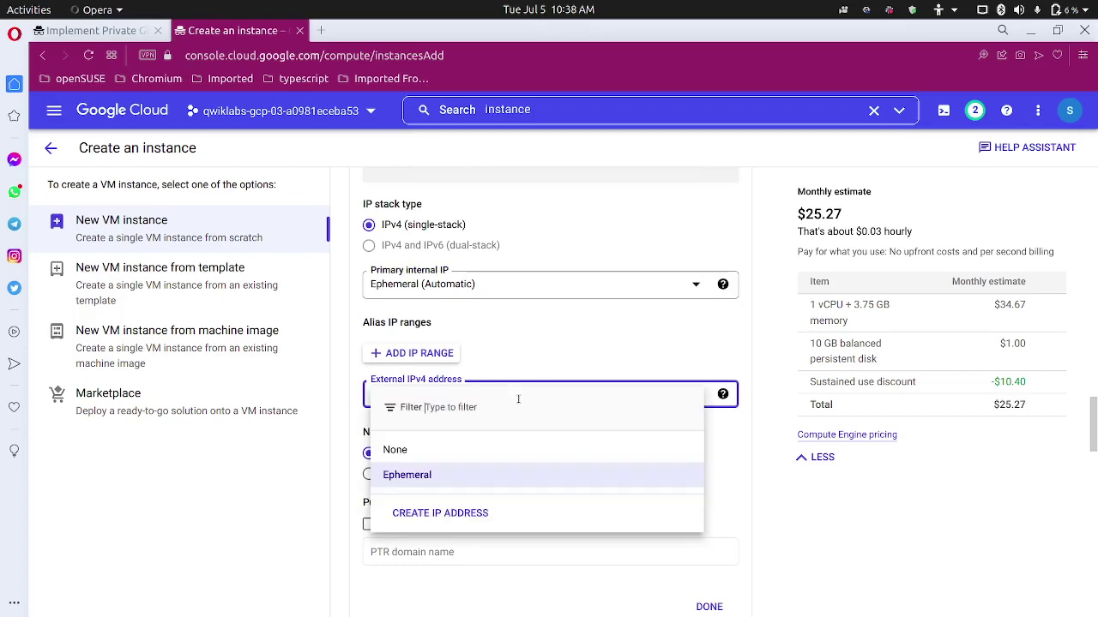
left_click(471, 450)
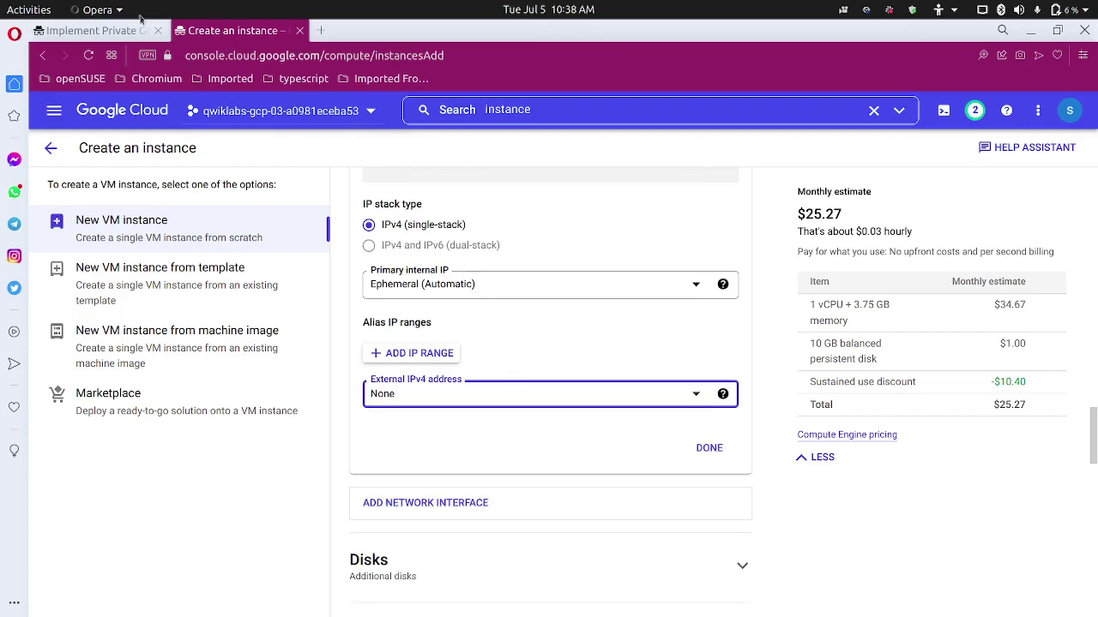
left_click(109, 32)
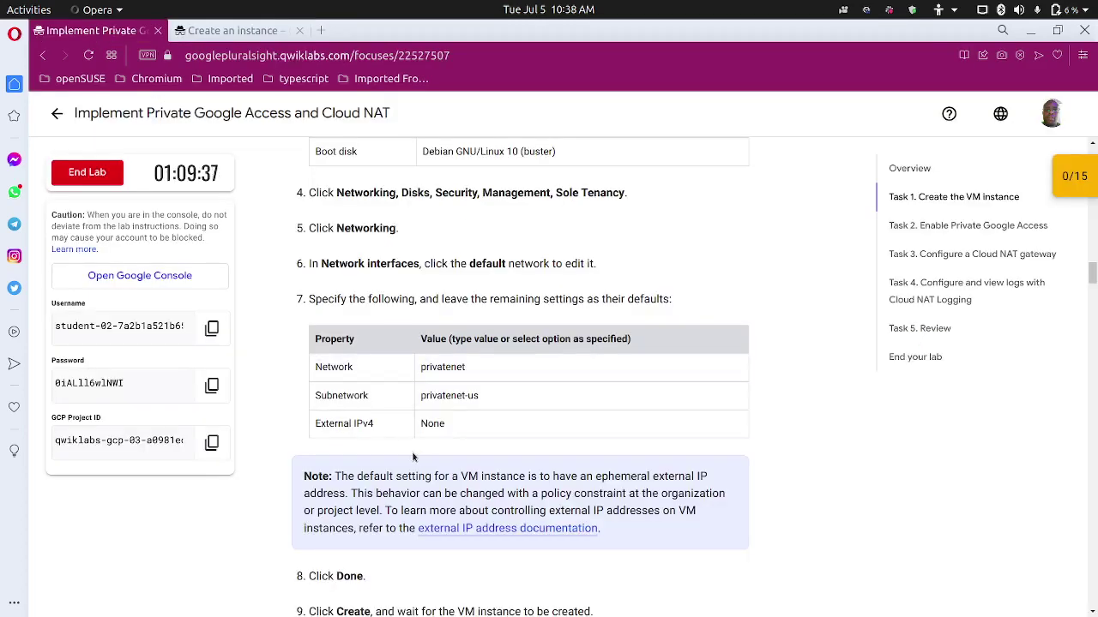
scroll(343, 500, "down", 3)
scroll(348, 480, "down", 3)
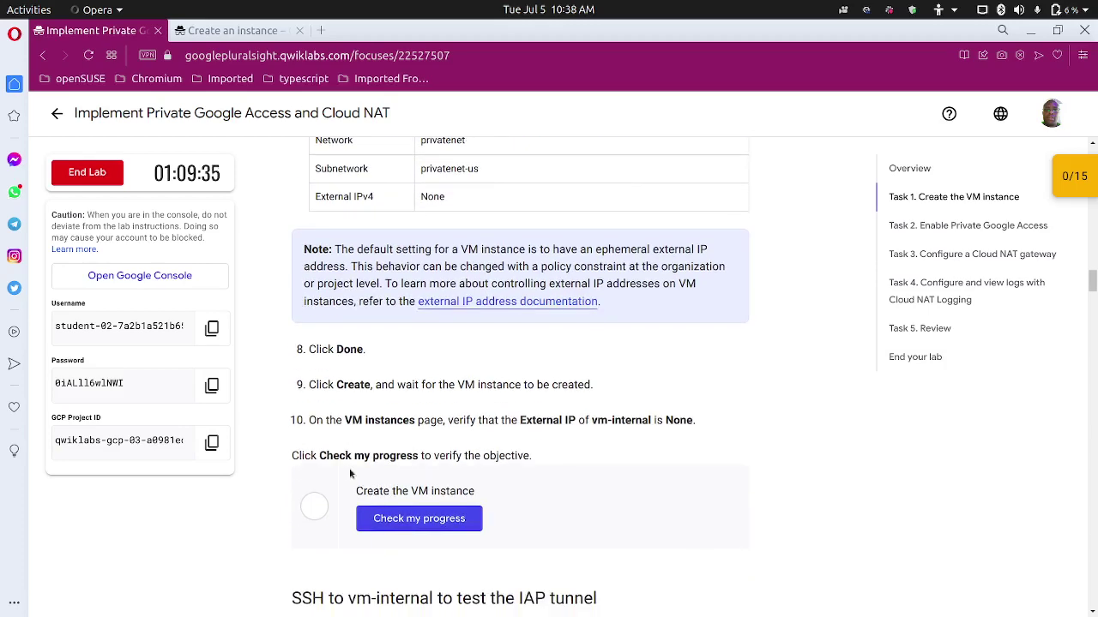
Go back to the instance form and collapse the Networking settings.
left_click(231, 30)
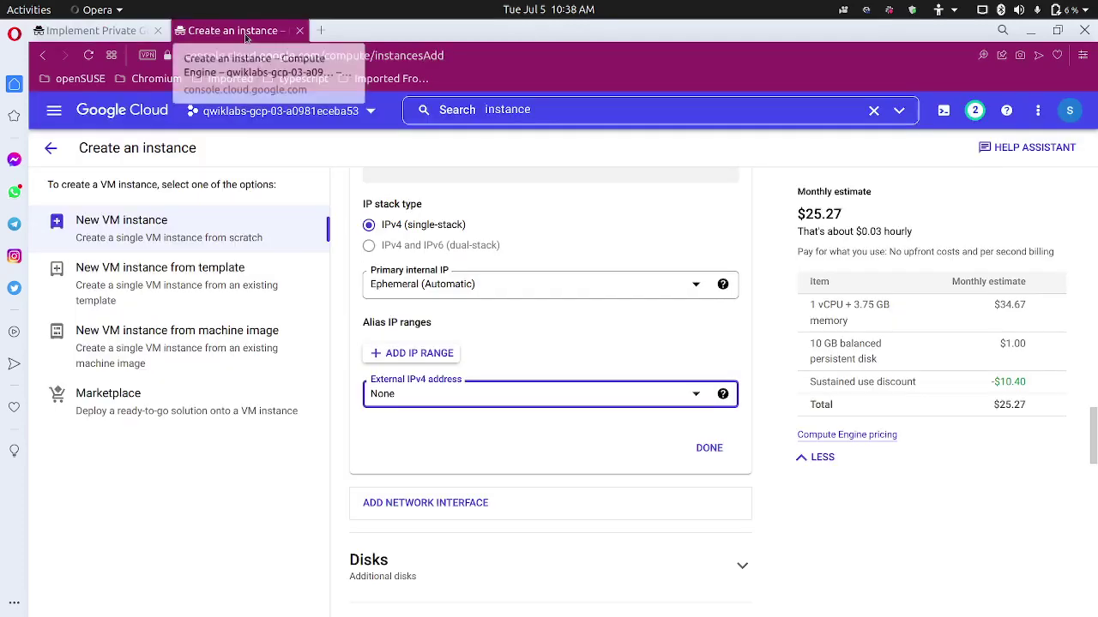
scroll(408, 410, "down", 10)
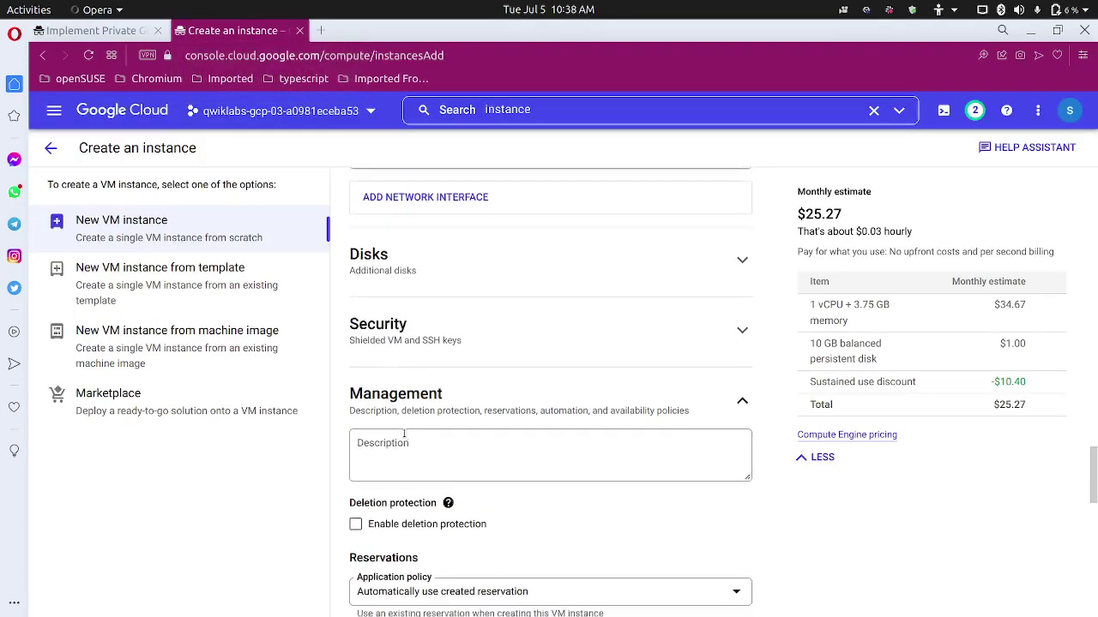
scroll(405, 431, "up", 2)
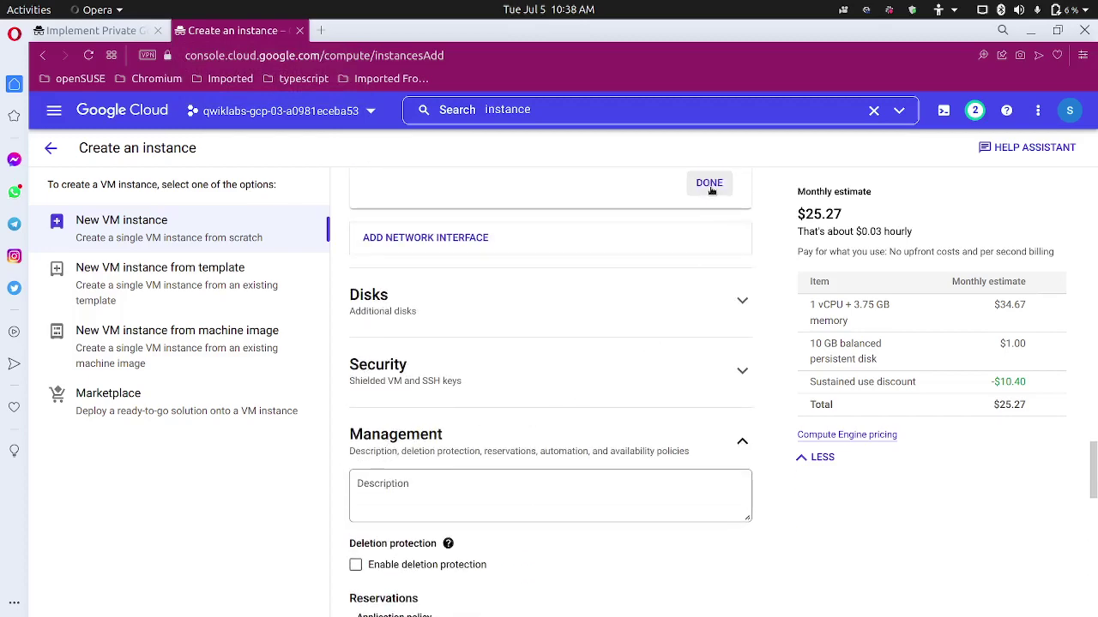
scroll(707, 204, "down", 5)
scroll(544, 327, "up", 8)
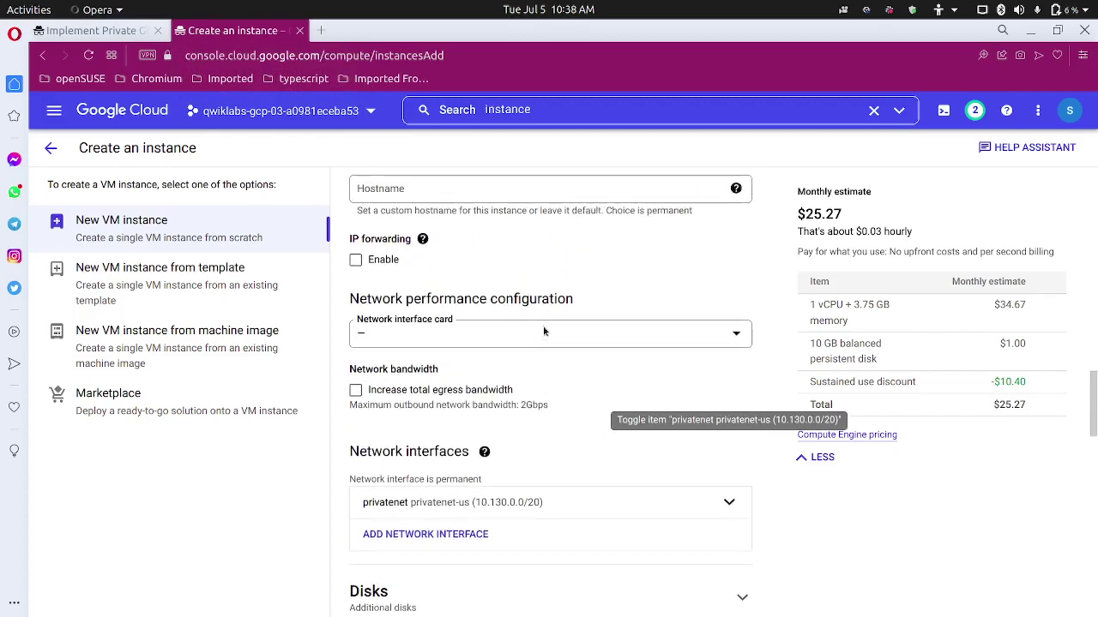
scroll(500, 328, "up", 1)
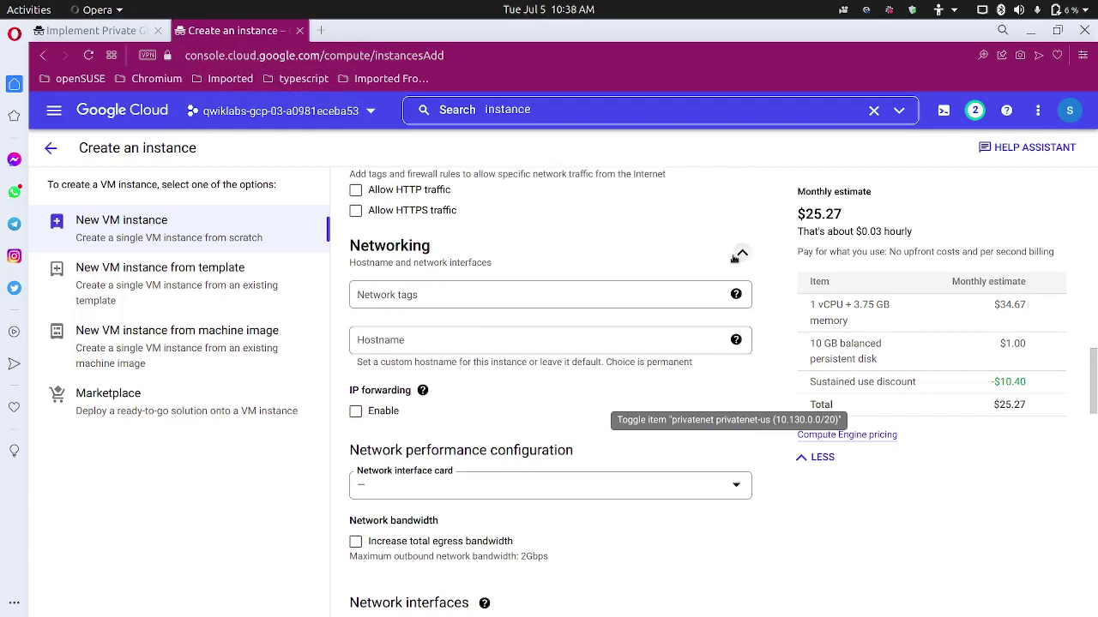
left_click(738, 255)
scroll(559, 278, "up", 4)
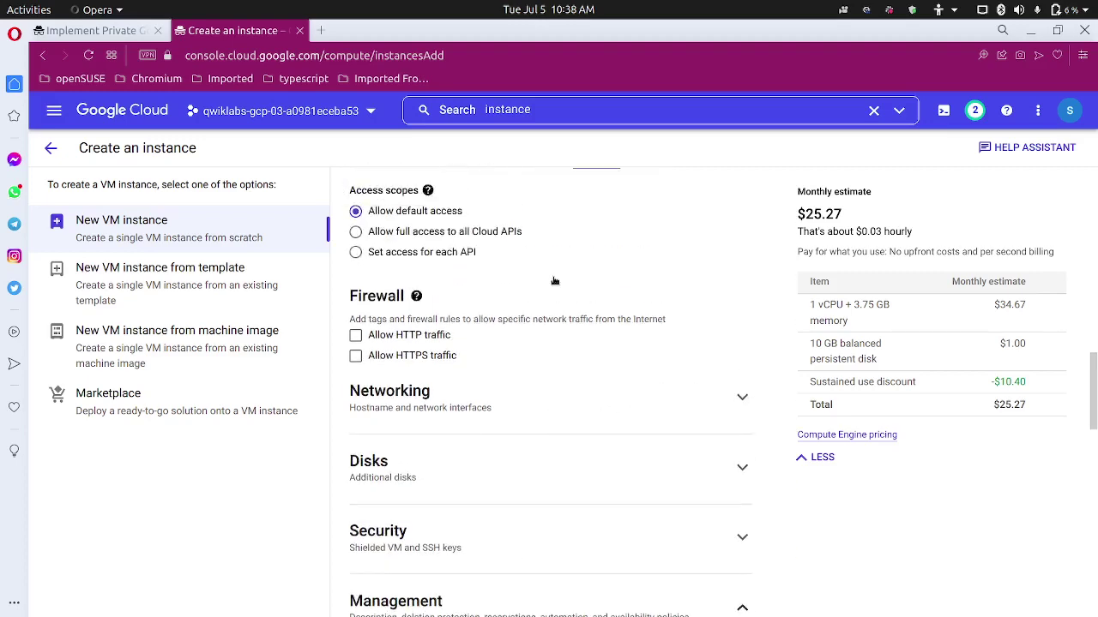
scroll(553, 282, "down", 5)
scroll(553, 281, "down", 4)
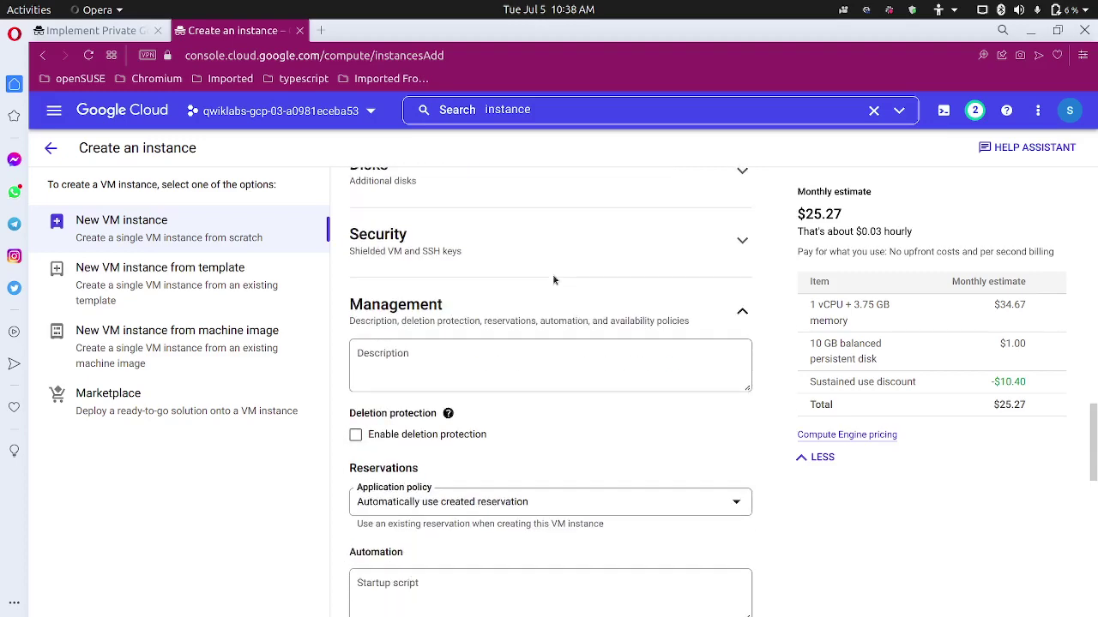
scroll(487, 277, "up", 5)
Recheck the privatenet interface and create the vm-internal instance.
left_click(699, 287)
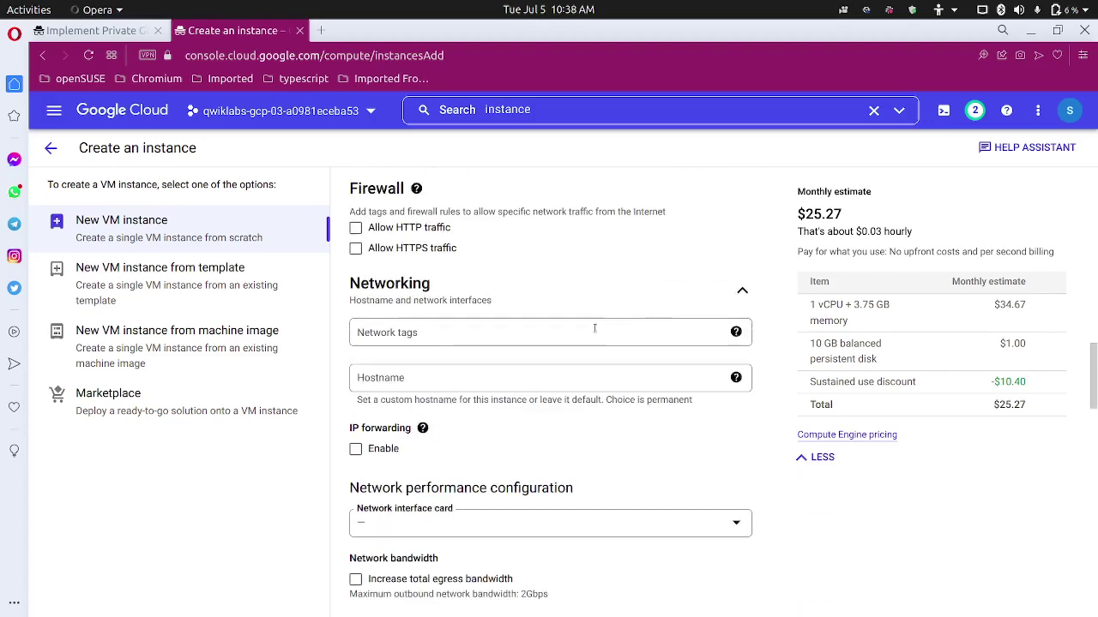
scroll(578, 335, "down", 7)
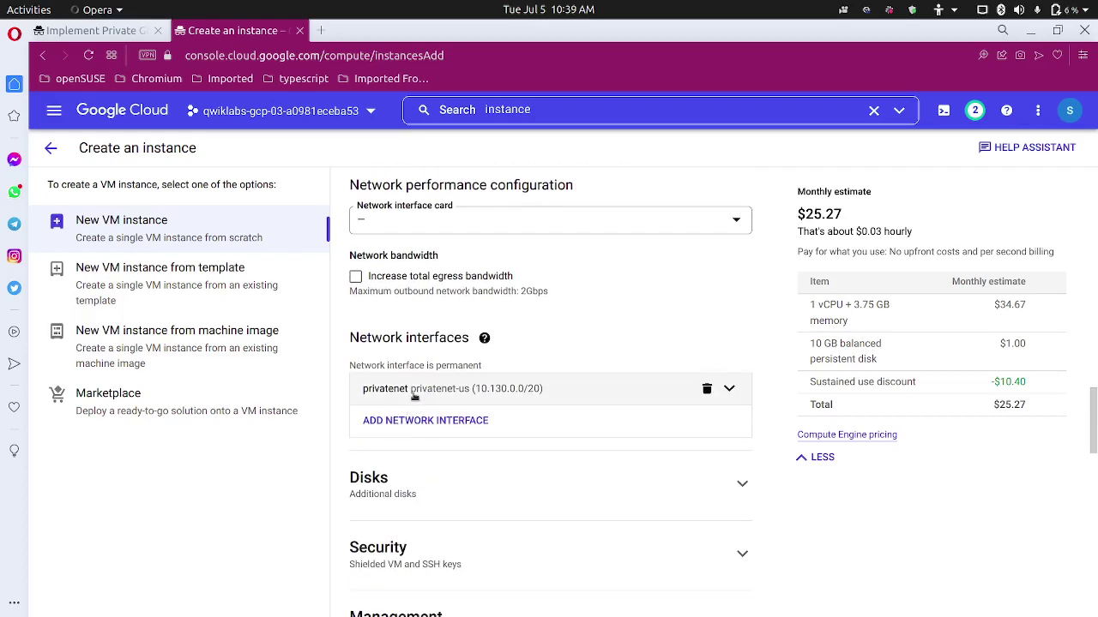
scroll(478, 470, "down", 5)
scroll(477, 467, "down", 10)
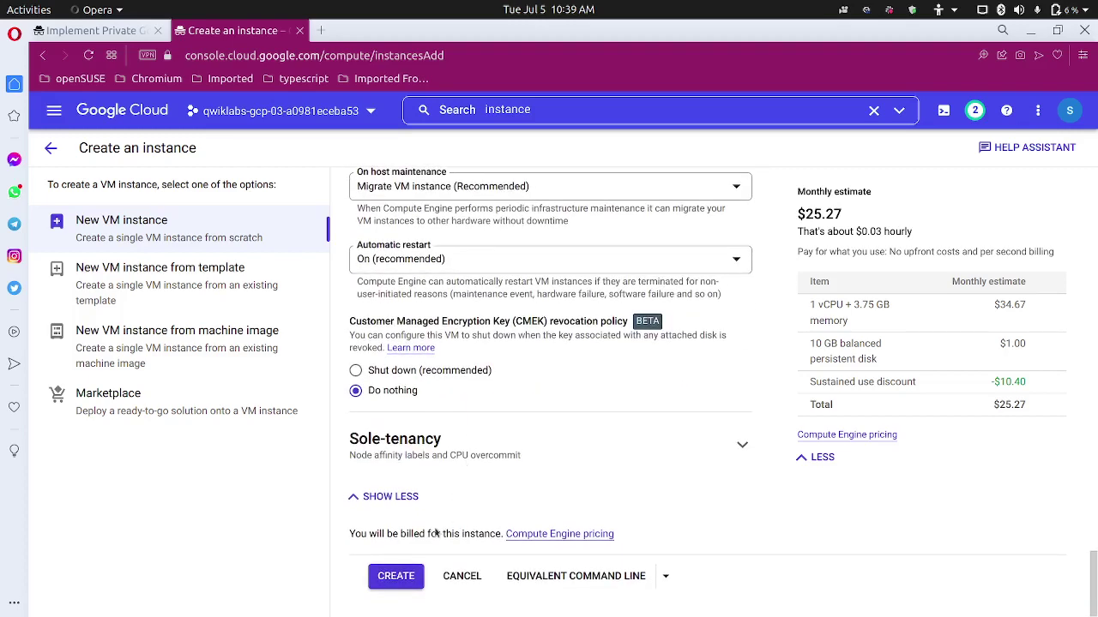
left_click(388, 577)
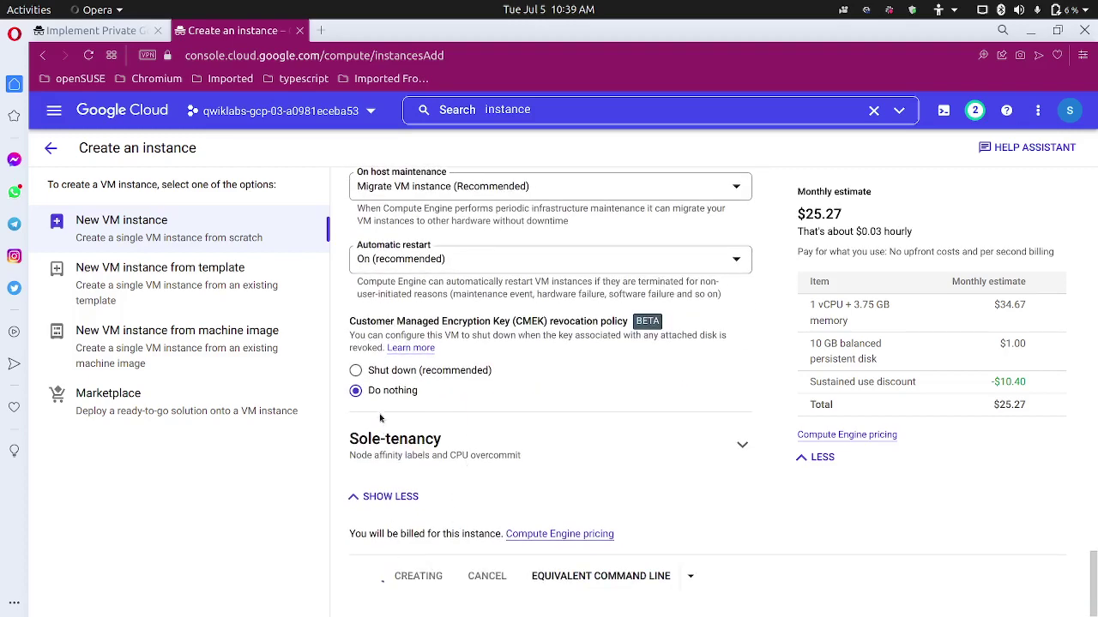
left_click(113, 34)
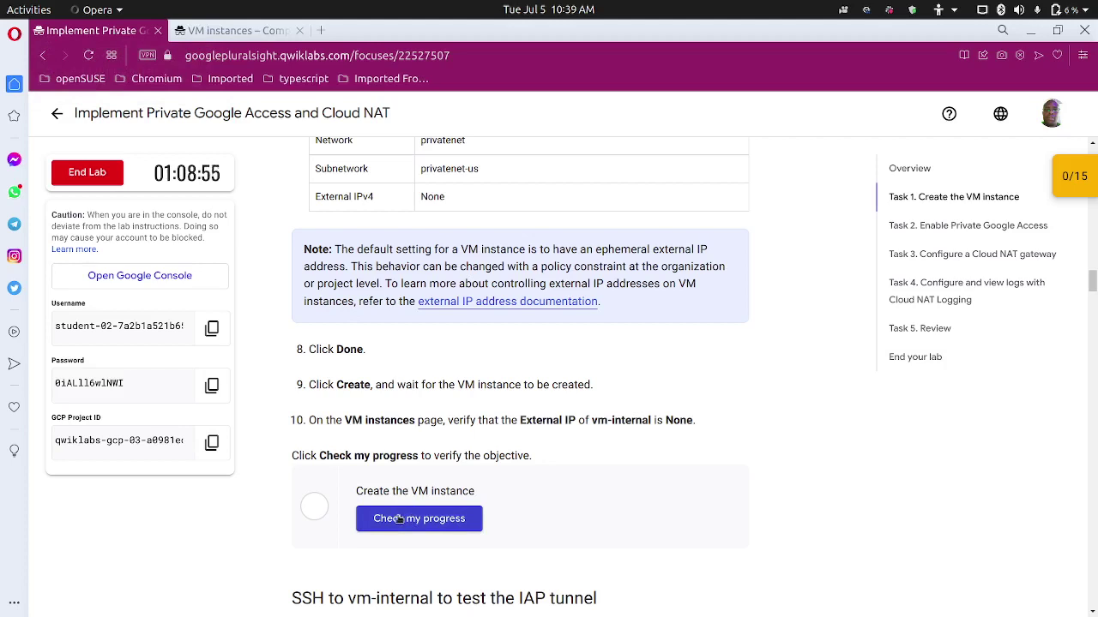
Run Check my progress for the VM task and copy the gcloud IAP tunnel SSH command.
left_click(397, 518)
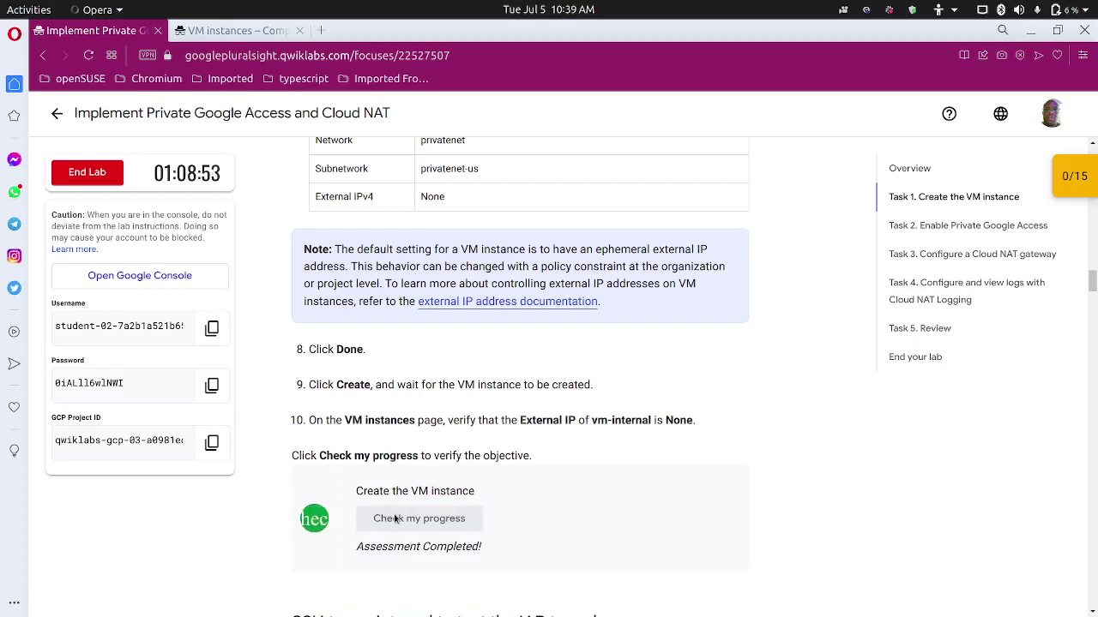
scroll(400, 520, "down", 5)
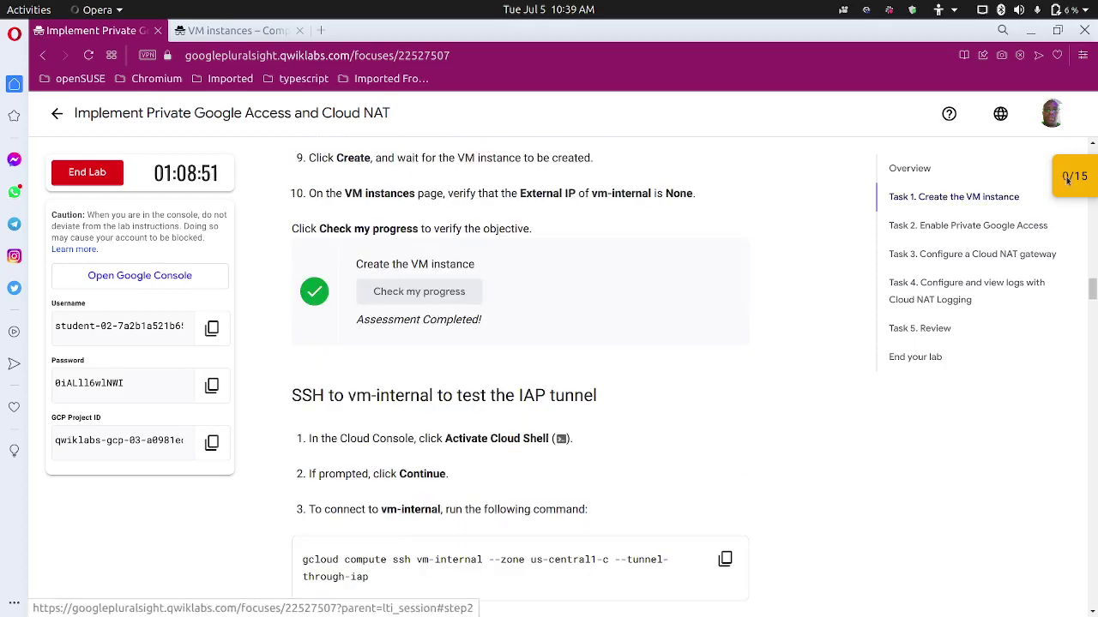
scroll(444, 410, "down", 2)
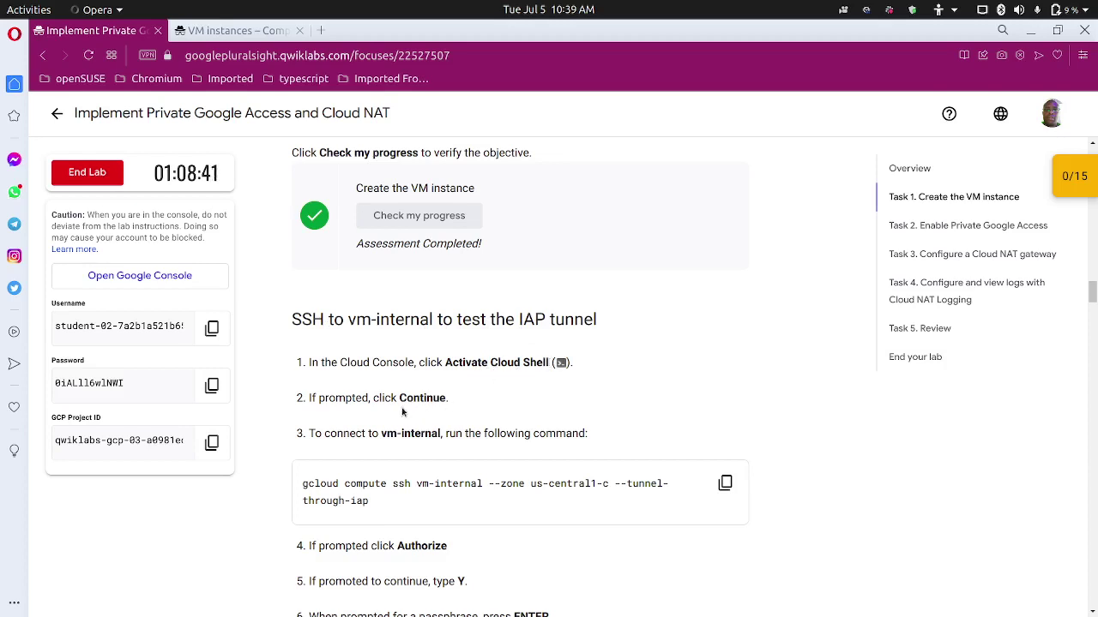
scroll(417, 322, "down", 2)
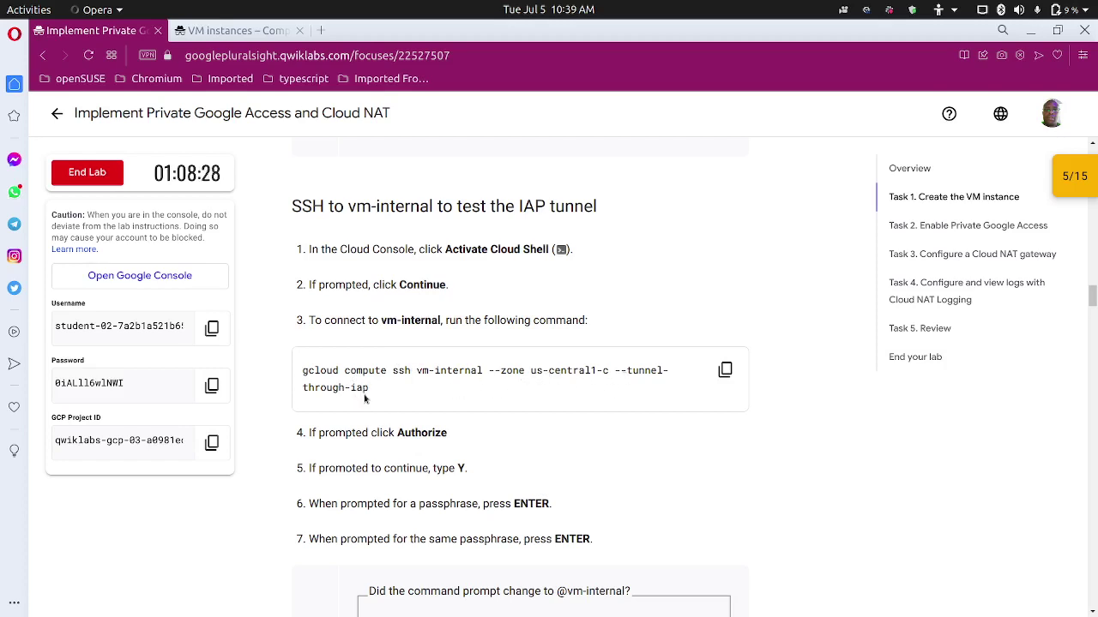
left_click(725, 369)
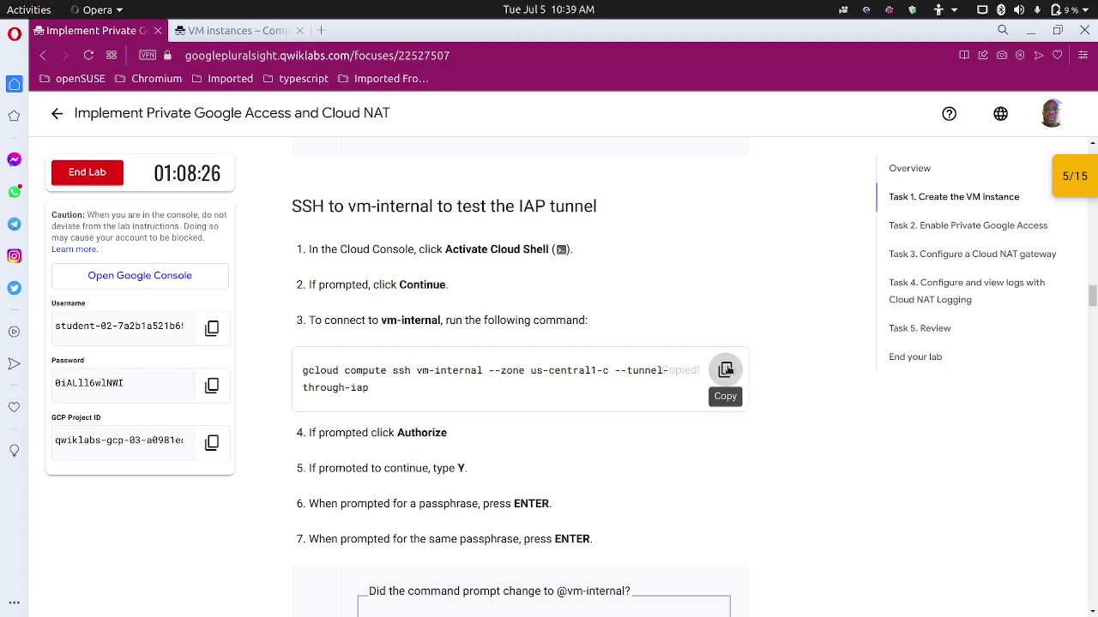
left_click(255, 32)
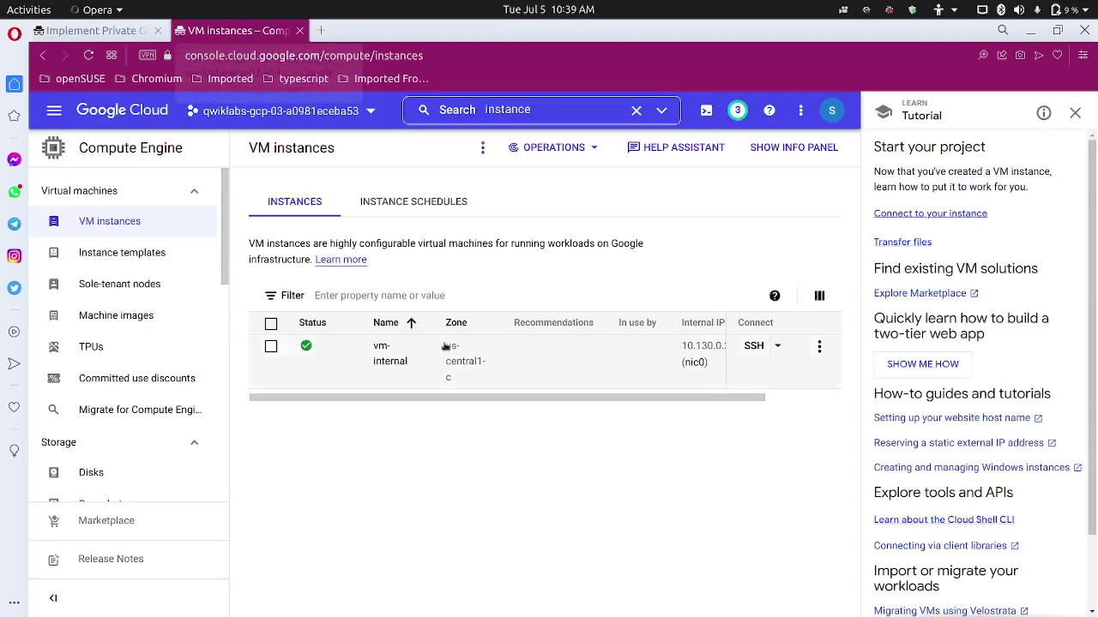
Close the tutorial panel and start an SSH-in-browser session on vm-internal.
left_click(1072, 116)
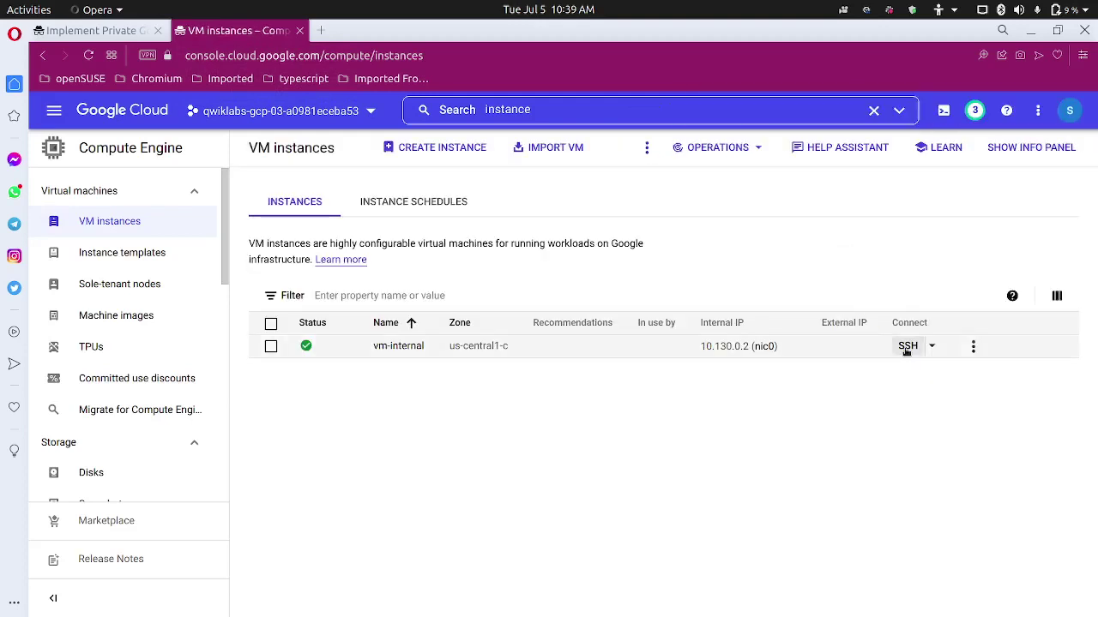
left_click(907, 346)
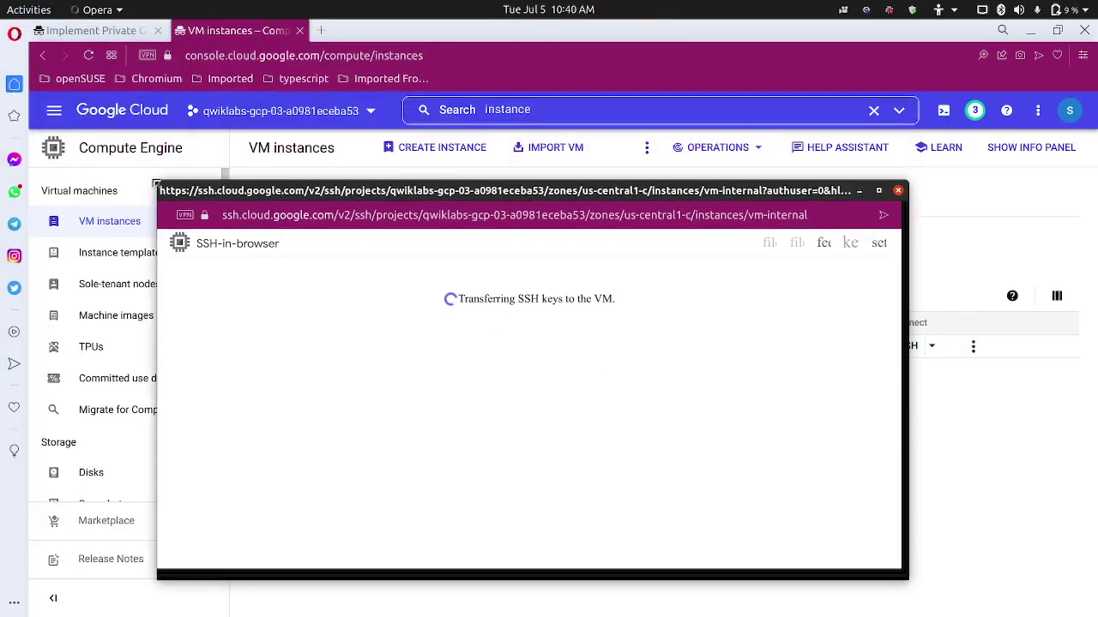
left_click_drag(413, 187, 495, 135)
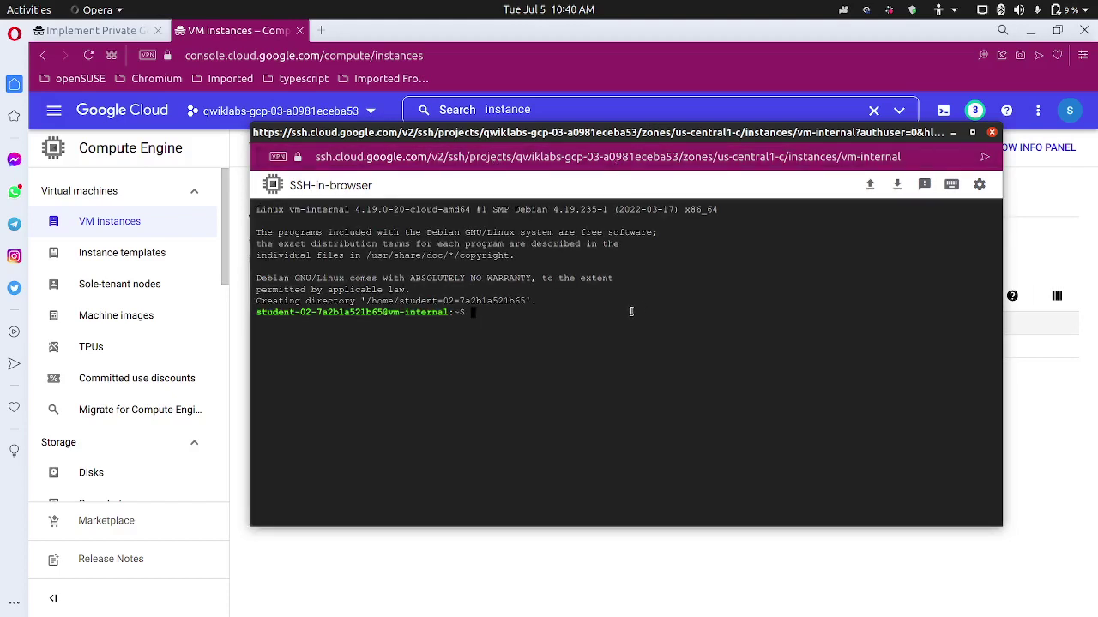
Run the pasted gcloud IAP tunnel command, answer Y, and accept an empty passphrase for the new key.
key("ctrl+v")
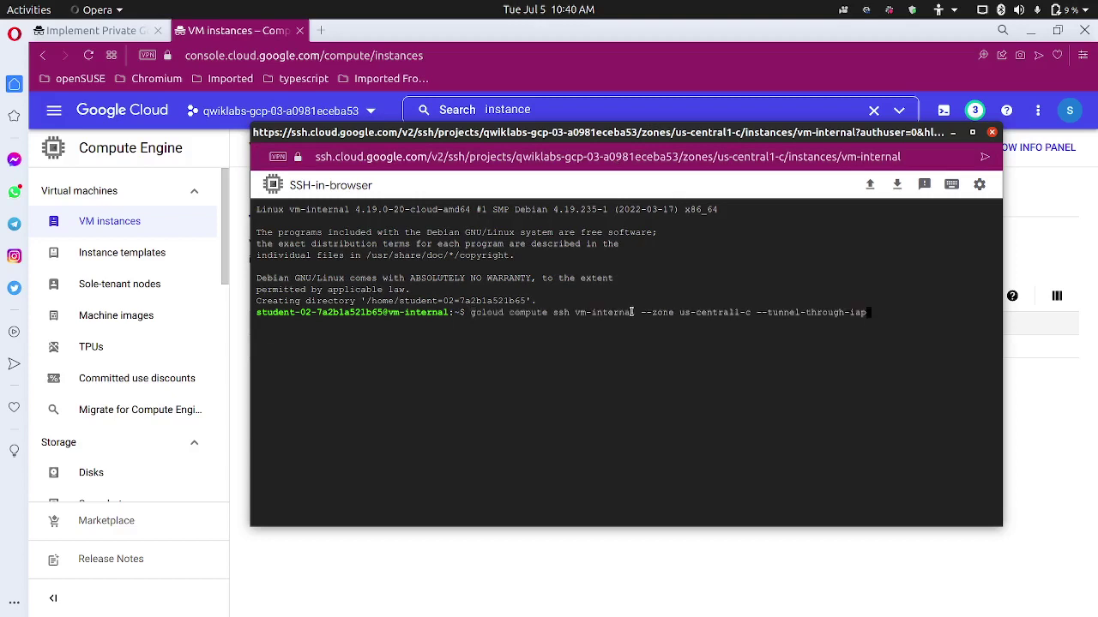
key("Return")
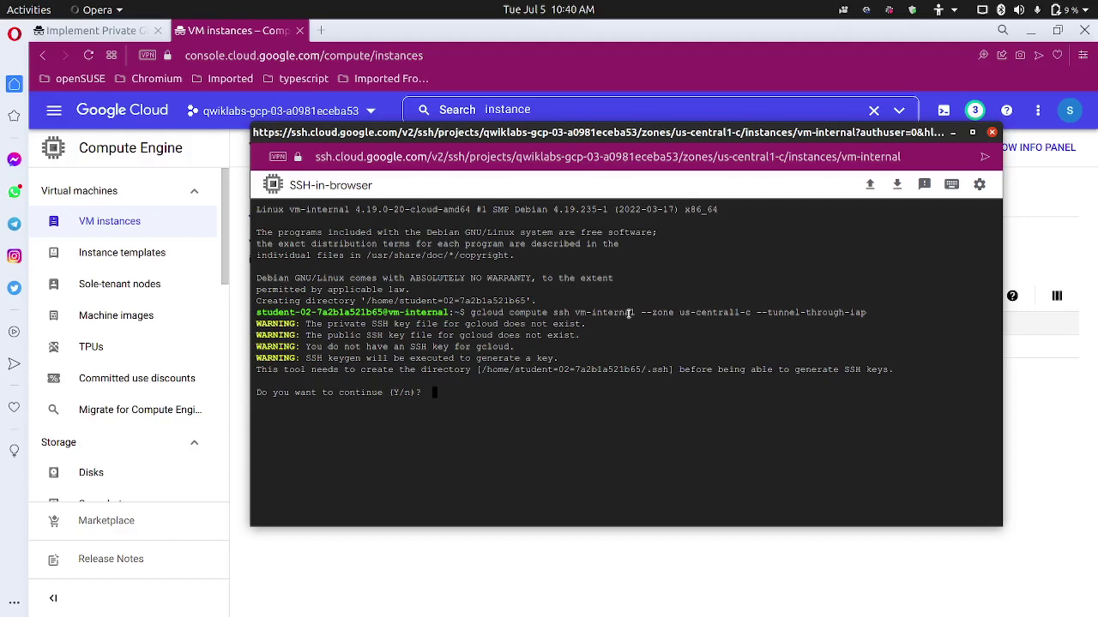
type("Y")
key("Return")
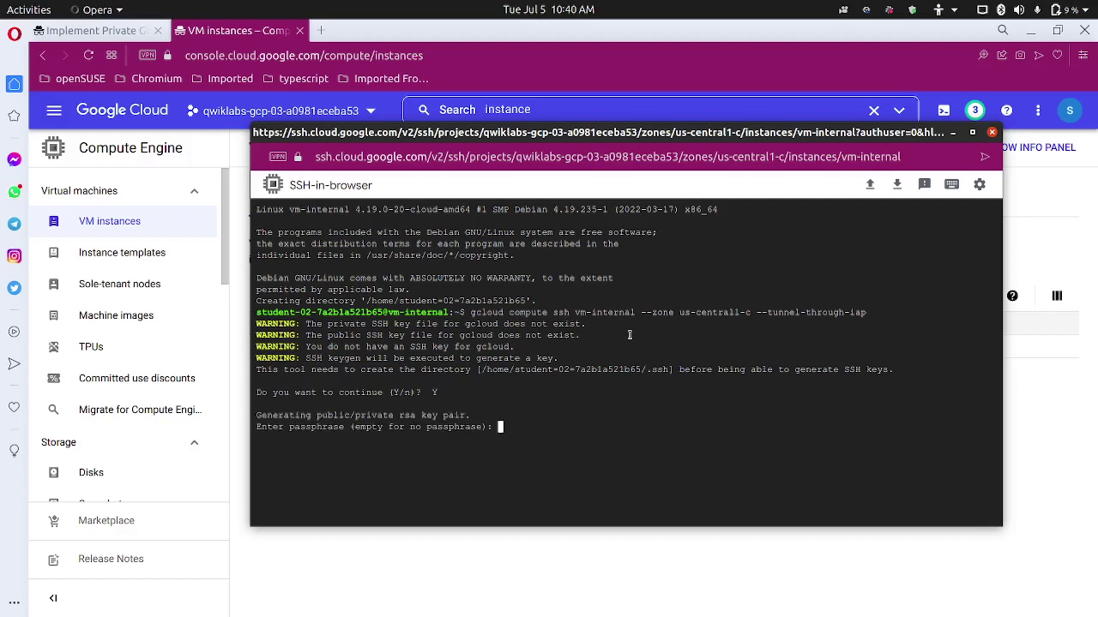
key("ctrl+plus")
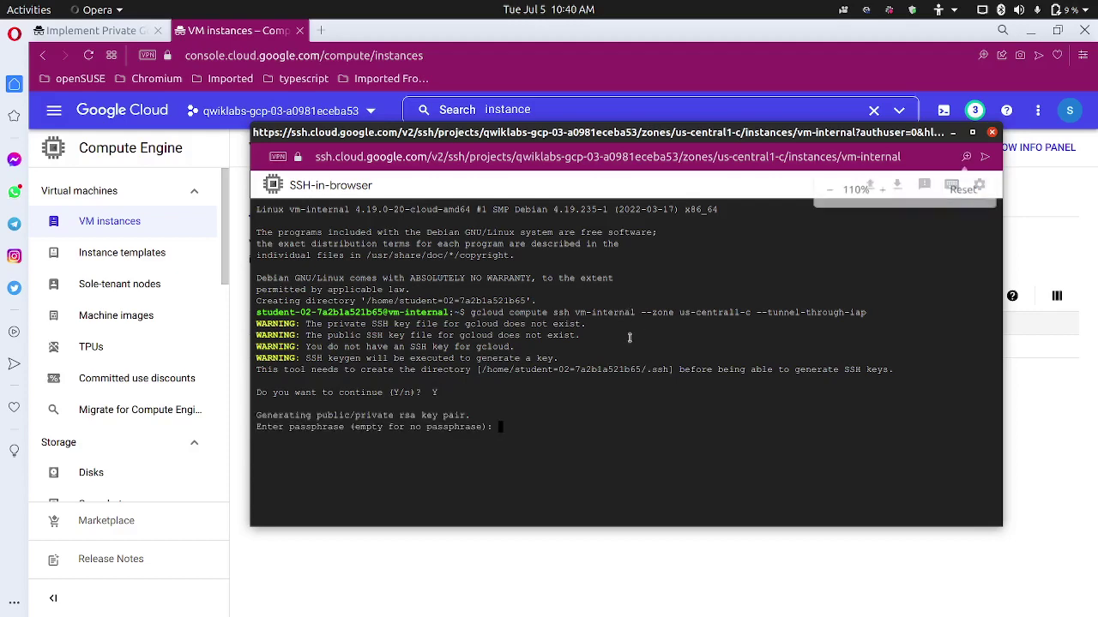
key("ctrl+plus")
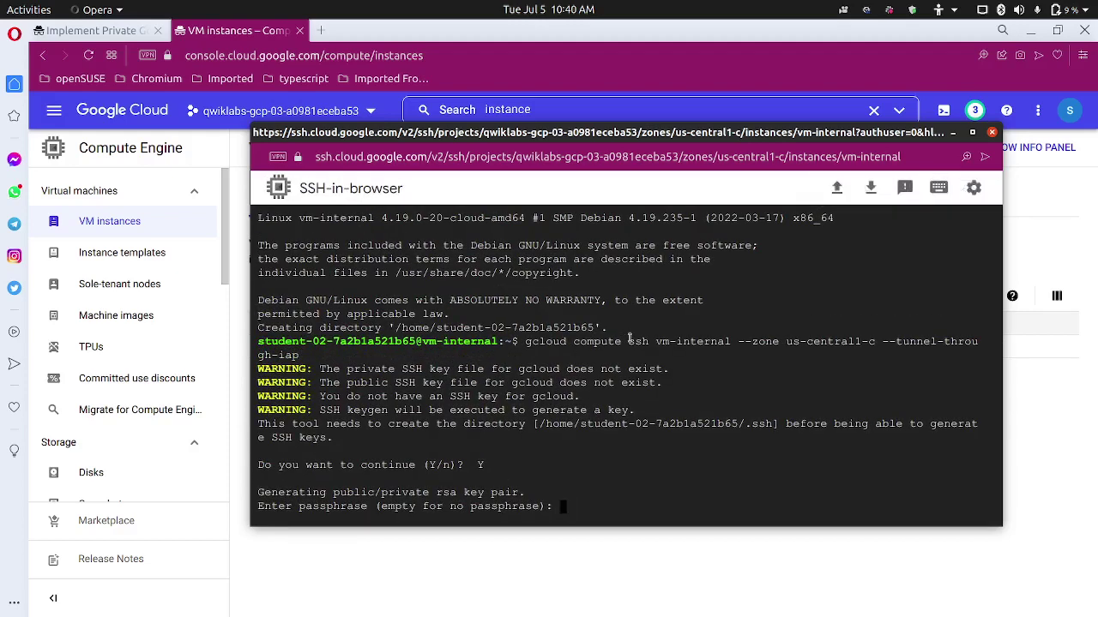
key("Return")
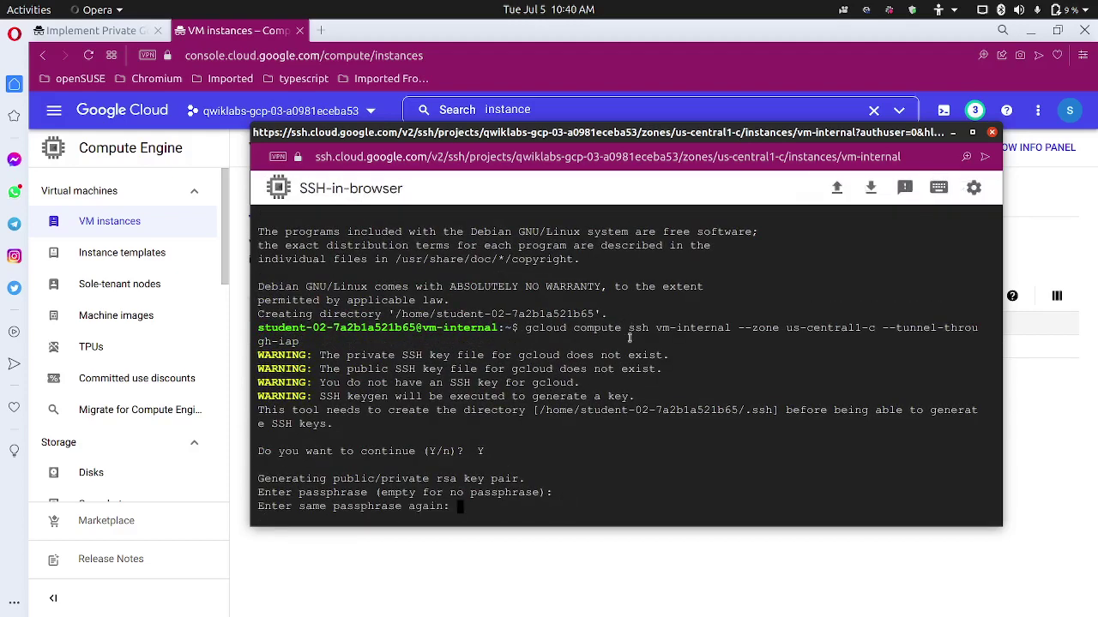
key("Return")
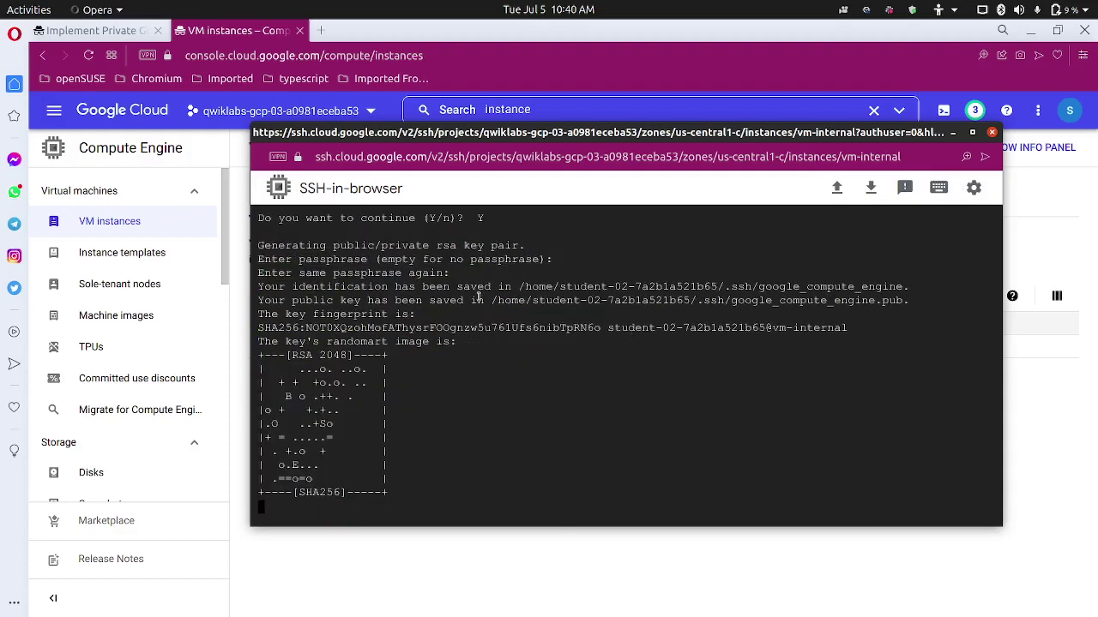
left_click(110, 36)
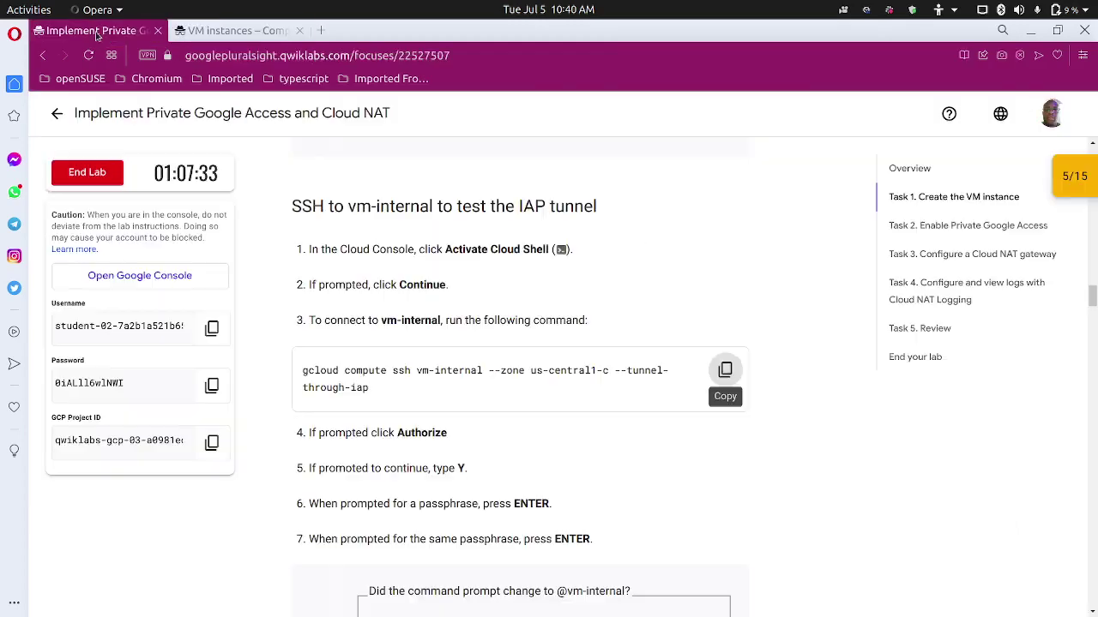
scroll(326, 406, "down", 3)
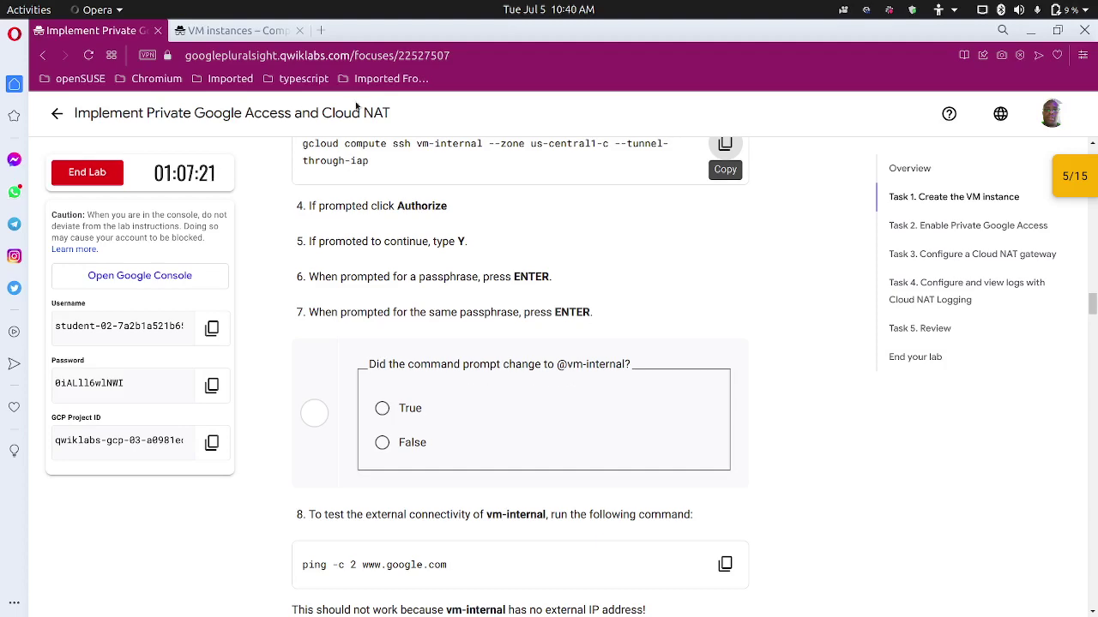
left_click(255, 31)
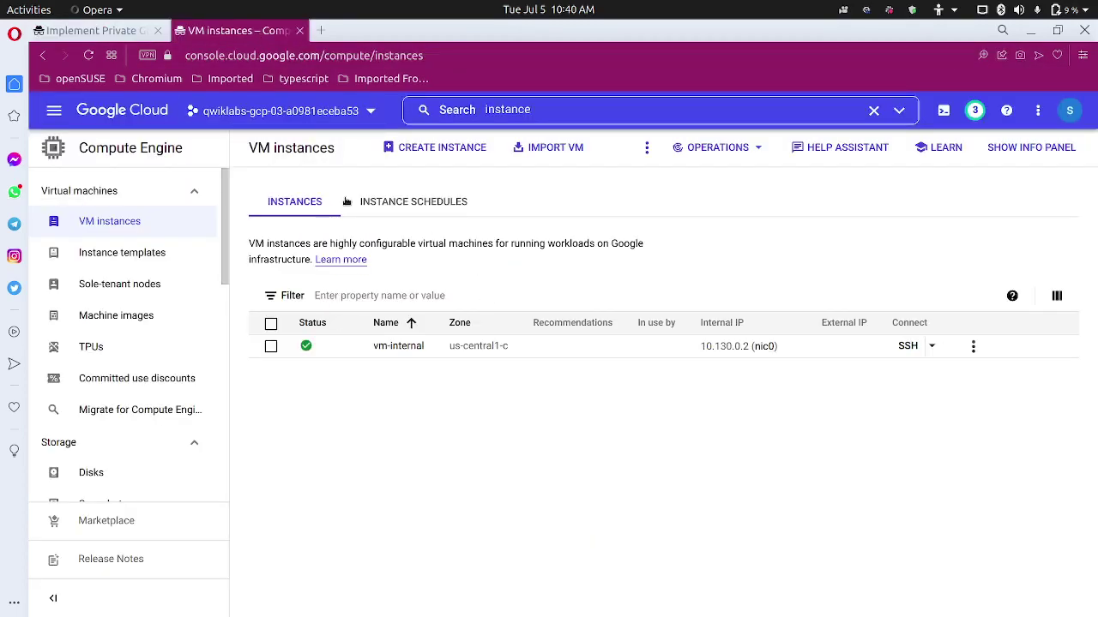
left_click(127, 33)
mouse_move(515, 602)
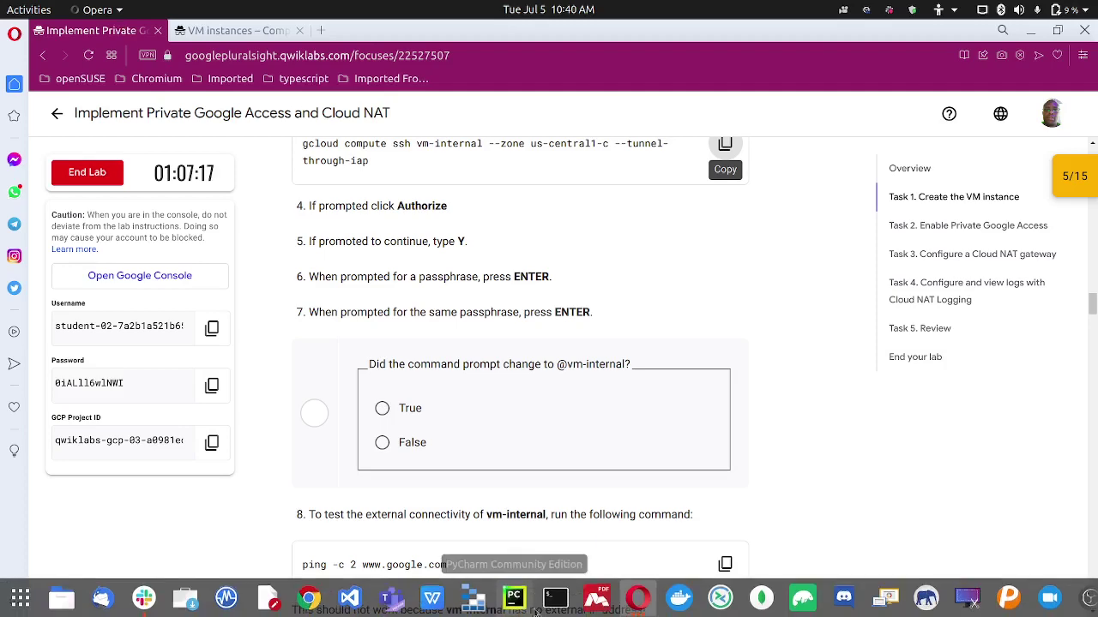
mouse_move(635, 600)
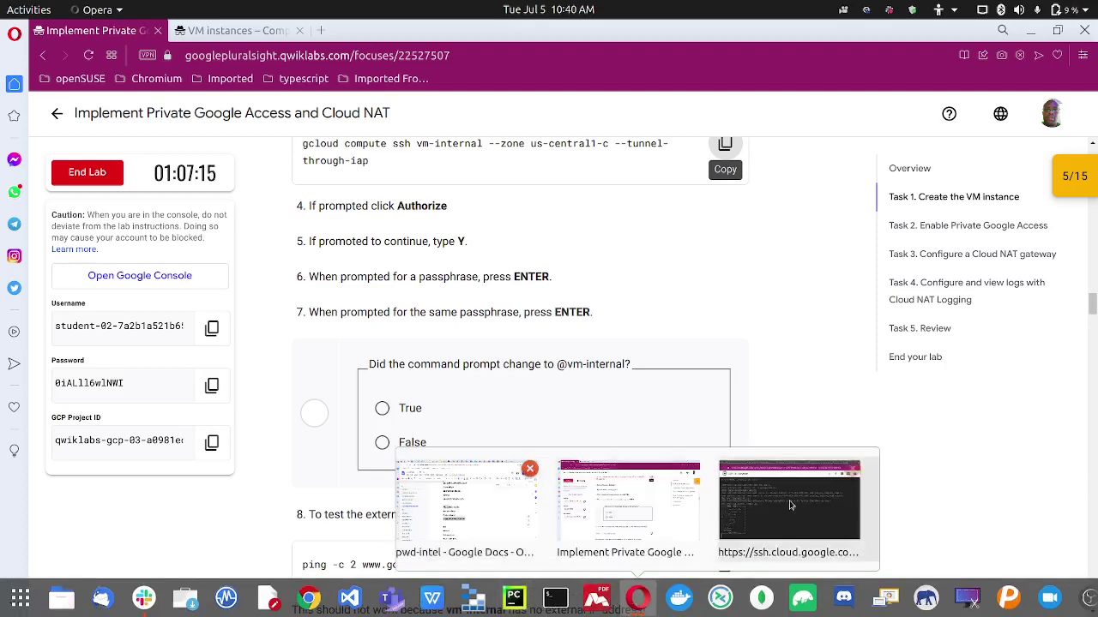
left_click(789, 510)
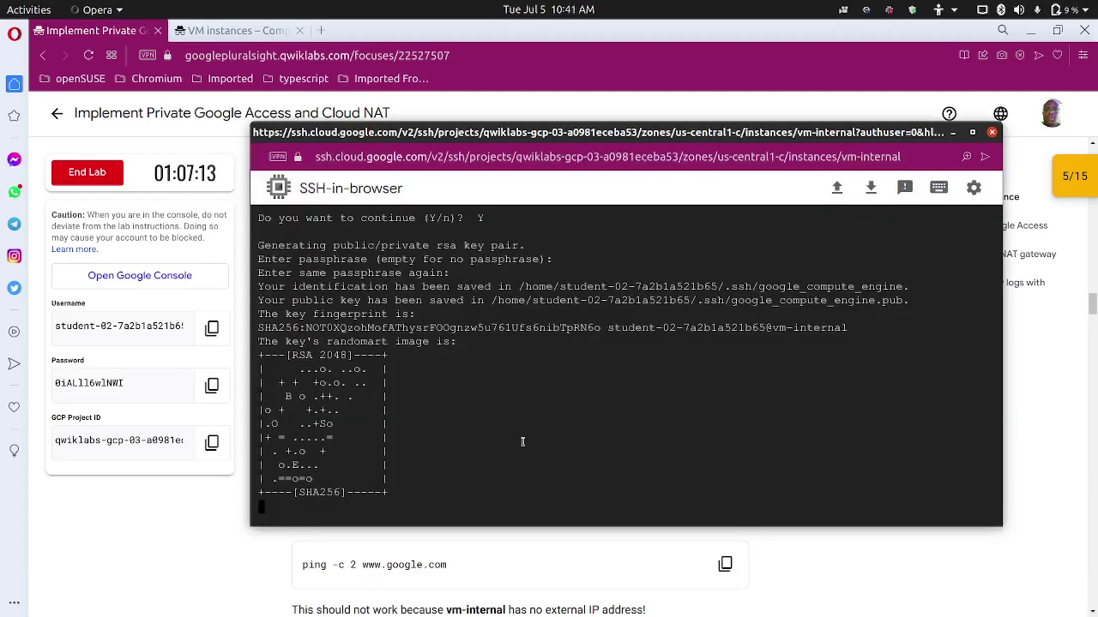
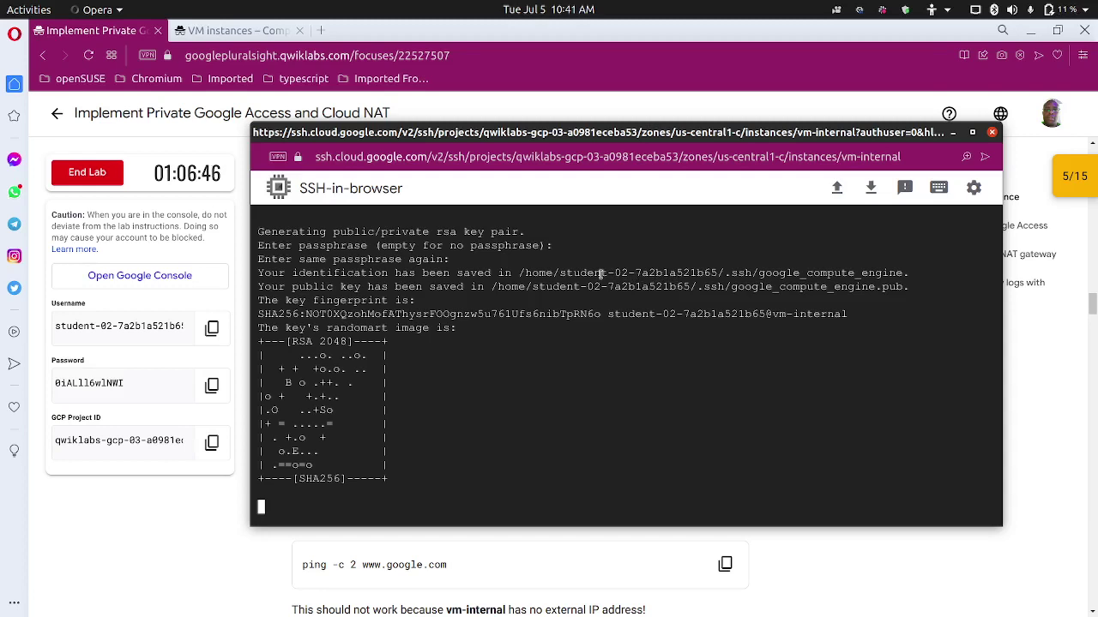
Select the key fingerprint and randomart output, then close SSH to show vm-internal running.
left_click_drag(591, 383, 592, 345)
left_click_drag(497, 371, 558, 417)
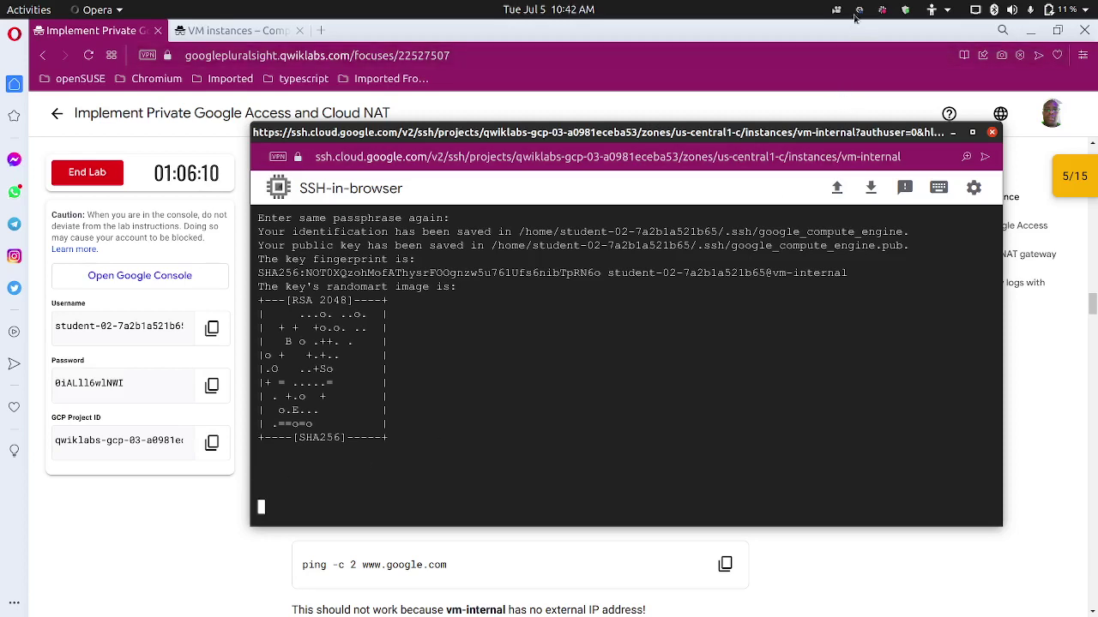
left_click(858, 12)
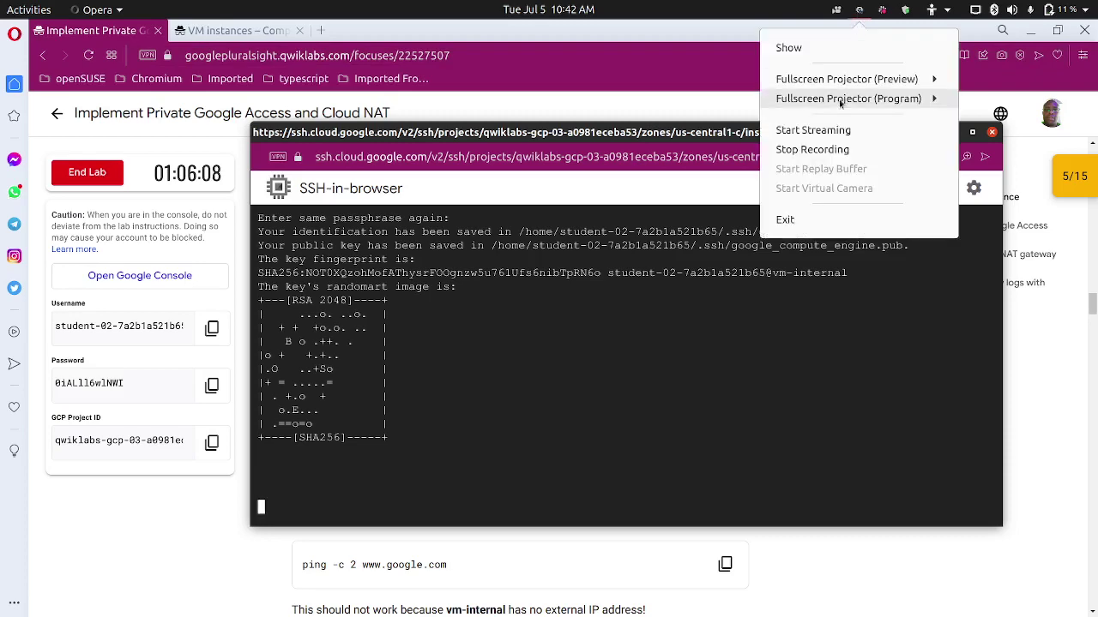
left_click(823, 149)
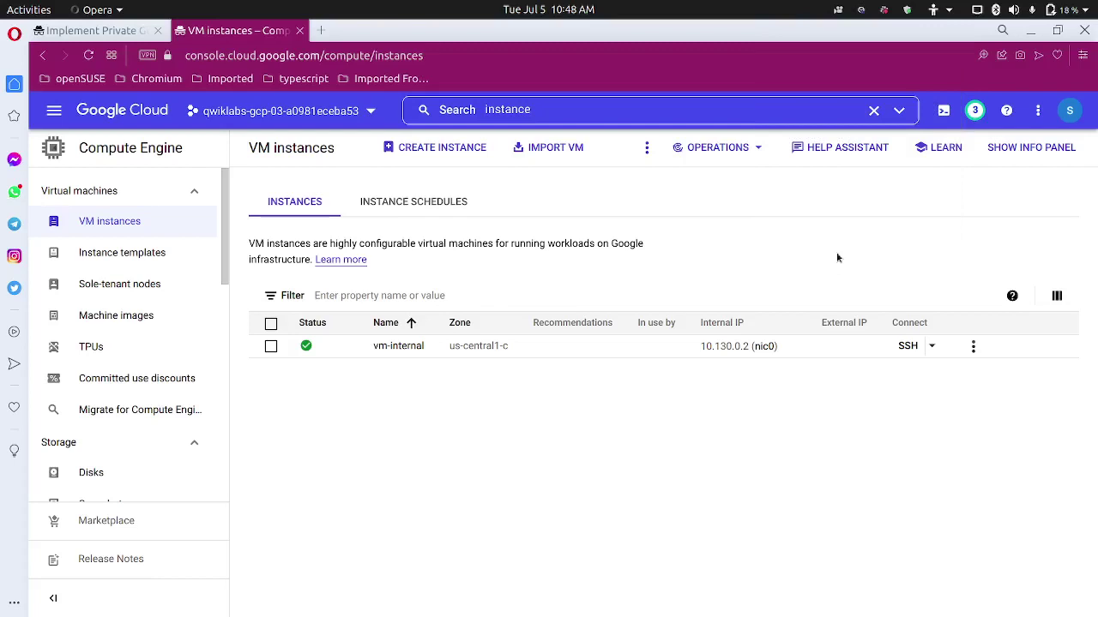
Copy the lab's gcloud compute ssh vm-internal --zone us-central1-c command and activate Cloud Shell.
left_click(142, 34)
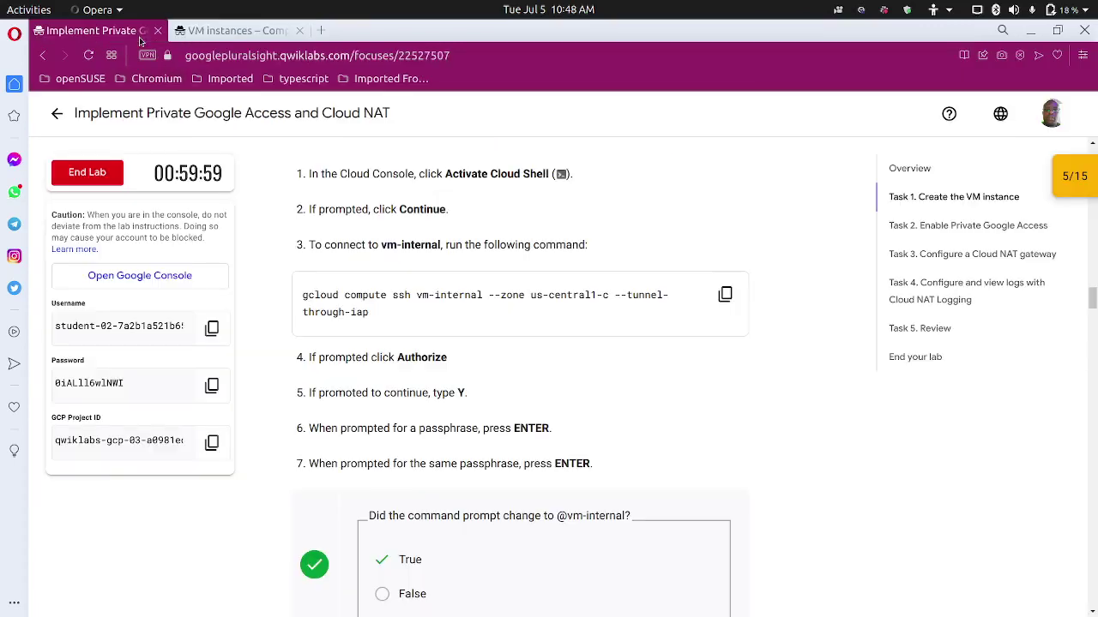
left_click(718, 297)
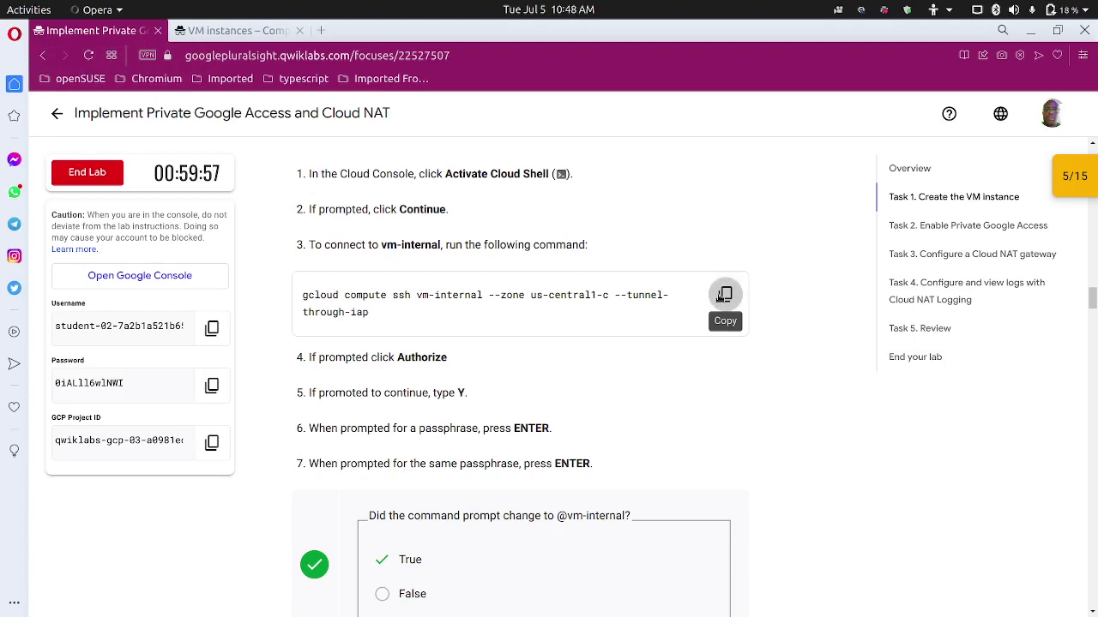
left_click(247, 32)
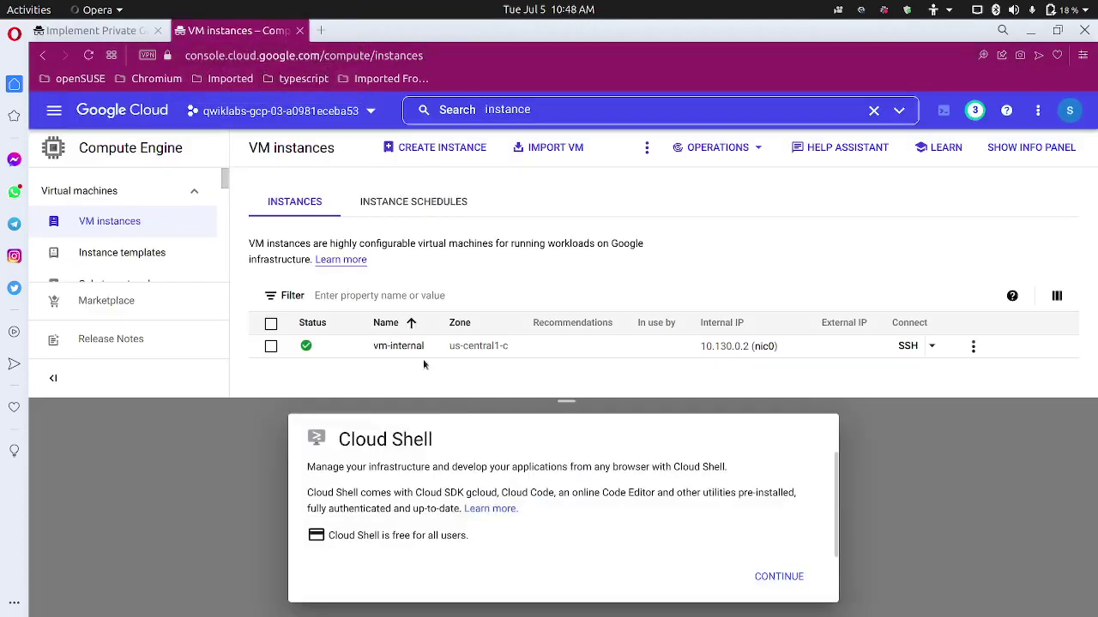
left_click(777, 577)
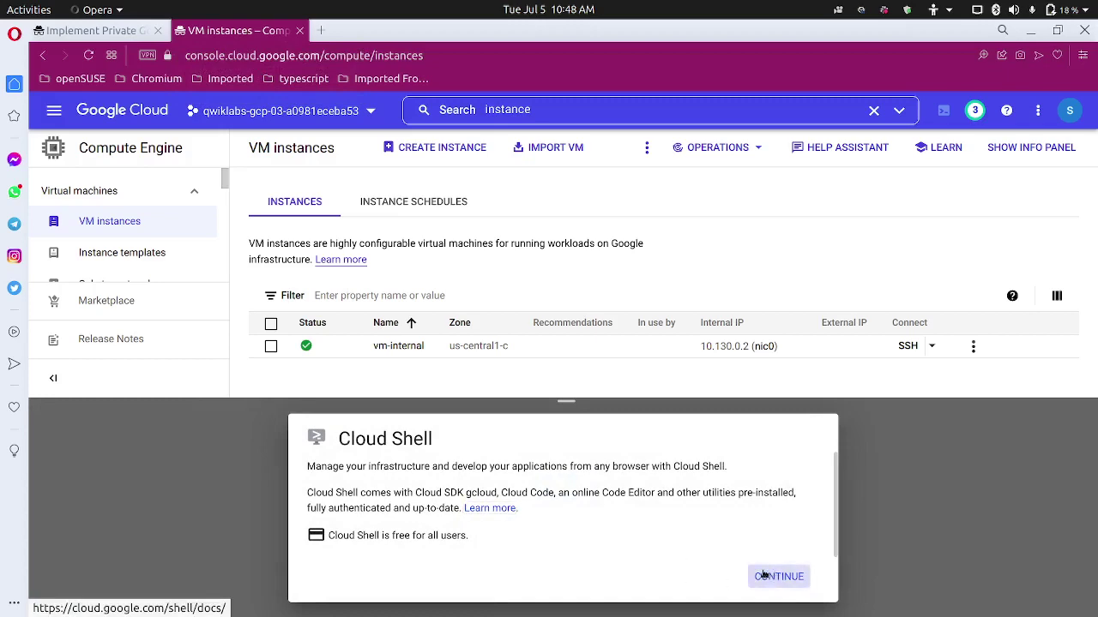
mouse_move(657, 611)
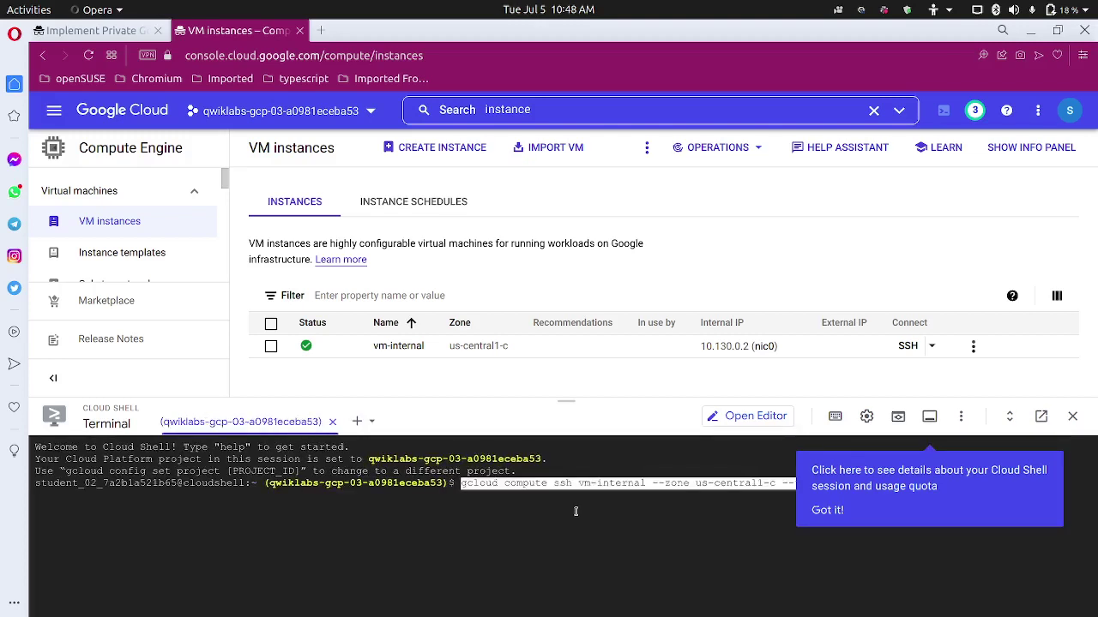
Run the ssh command, authorize Cloud Shell, answer Y and leave the key passphrase empty.
key("Return")
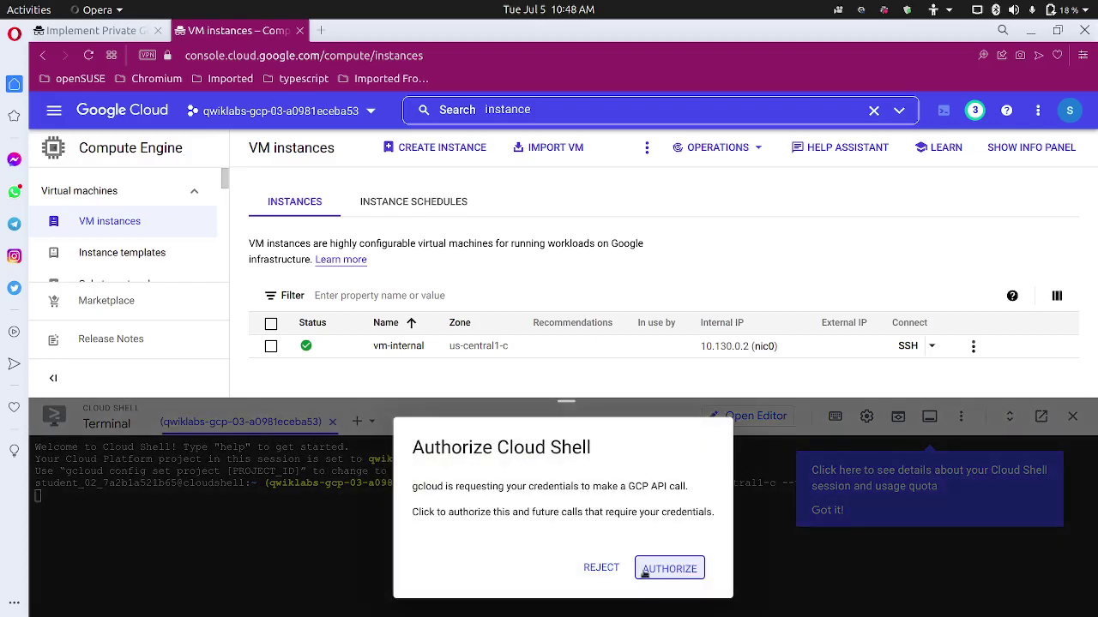
left_click(645, 572)
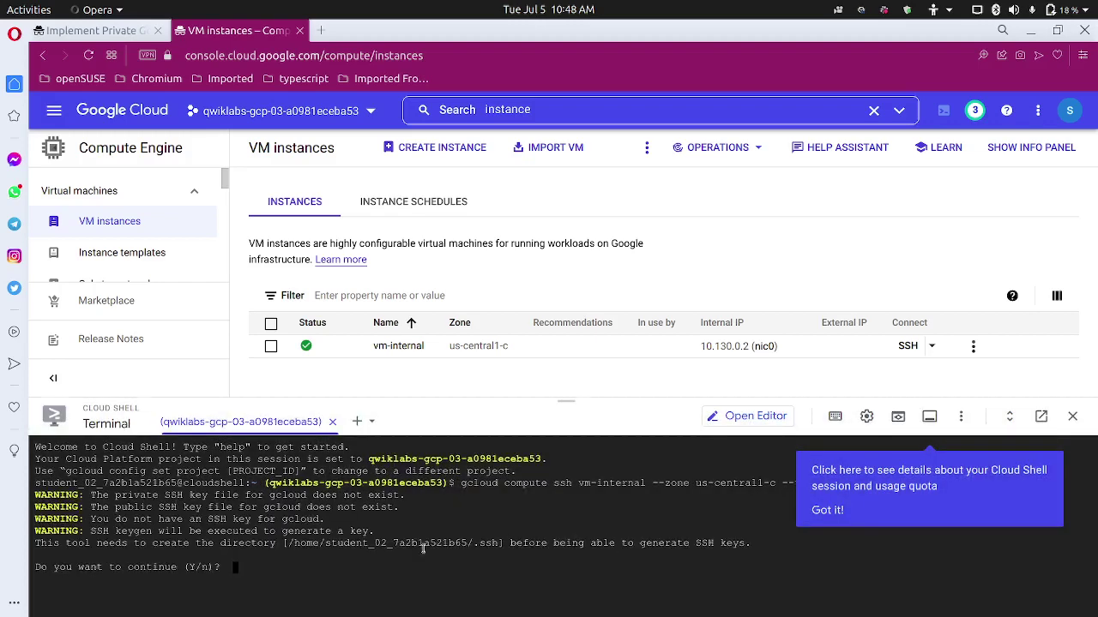
type("Y")
key("Return")
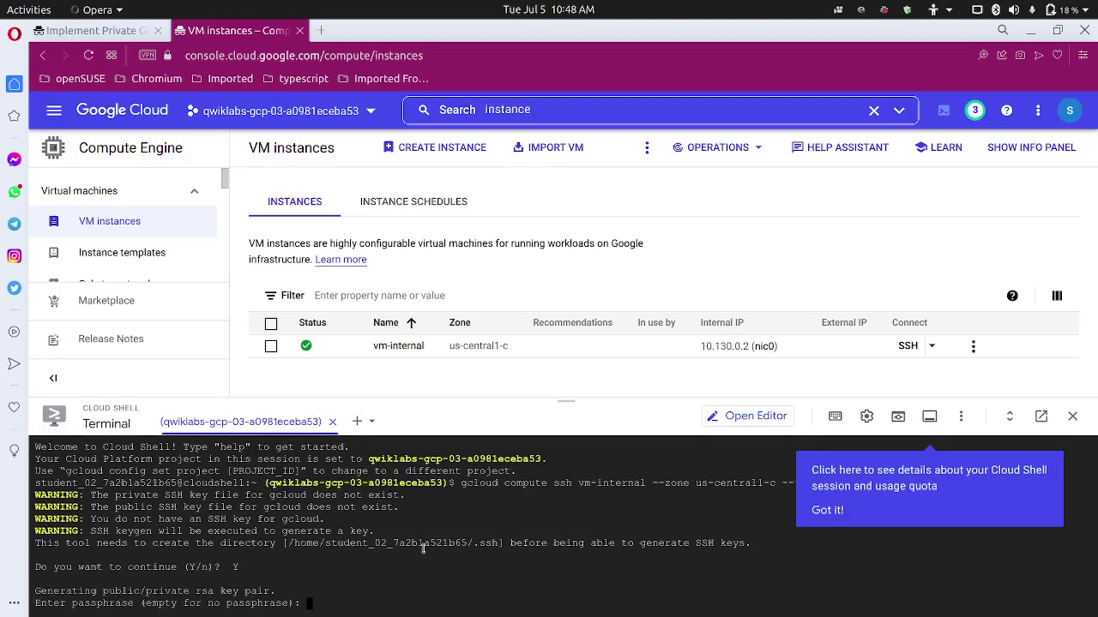
key("Return")
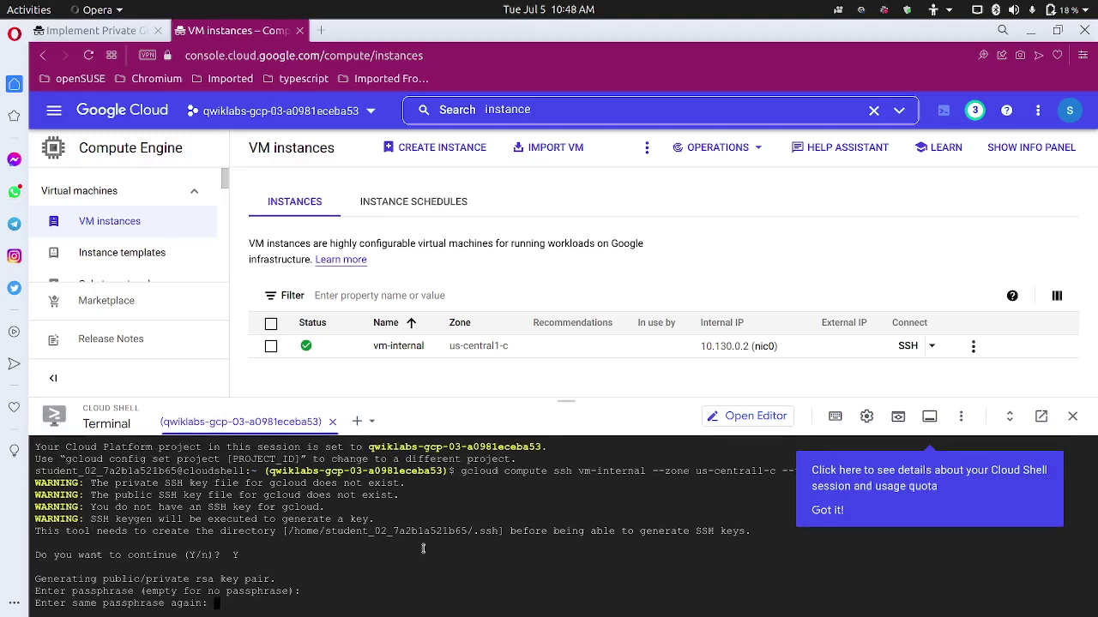
key("Return")
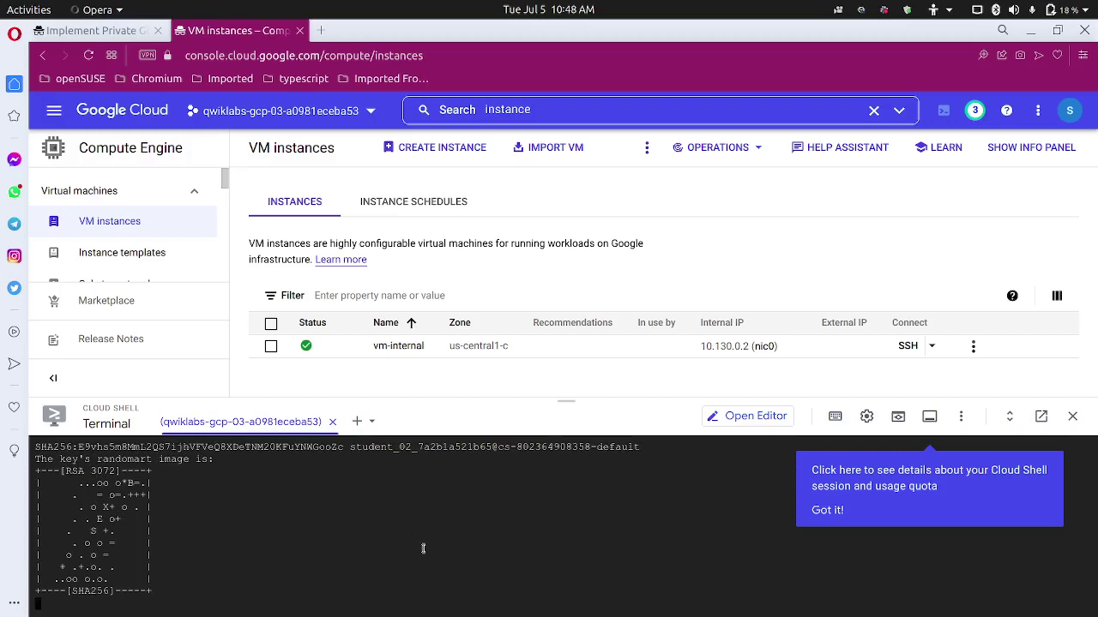
left_click_drag(568, 401, 579, 286)
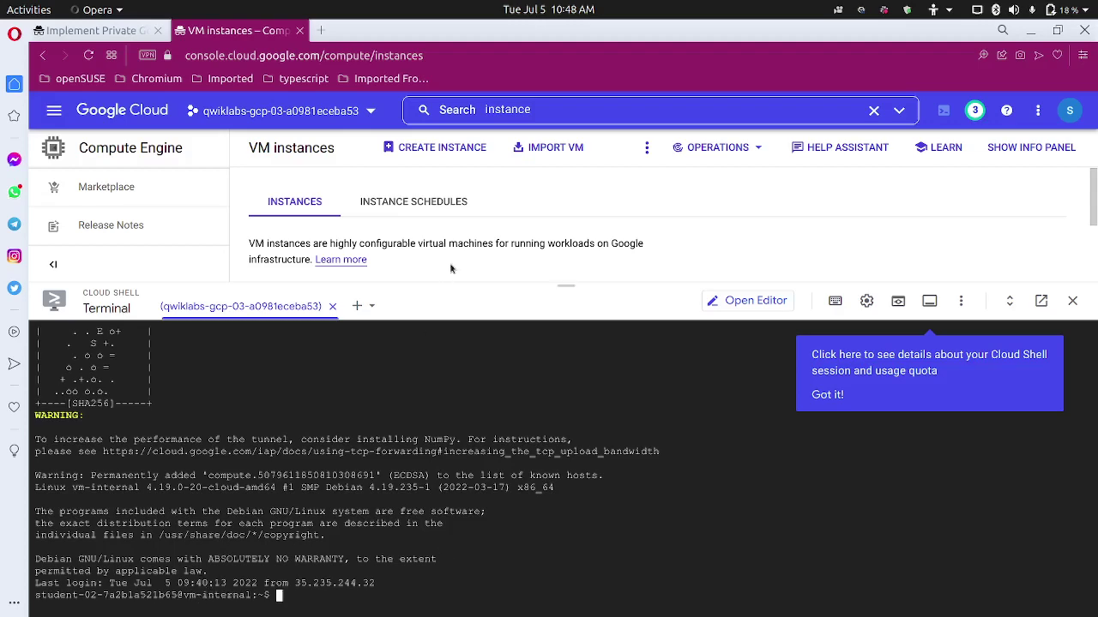
left_click(128, 31)
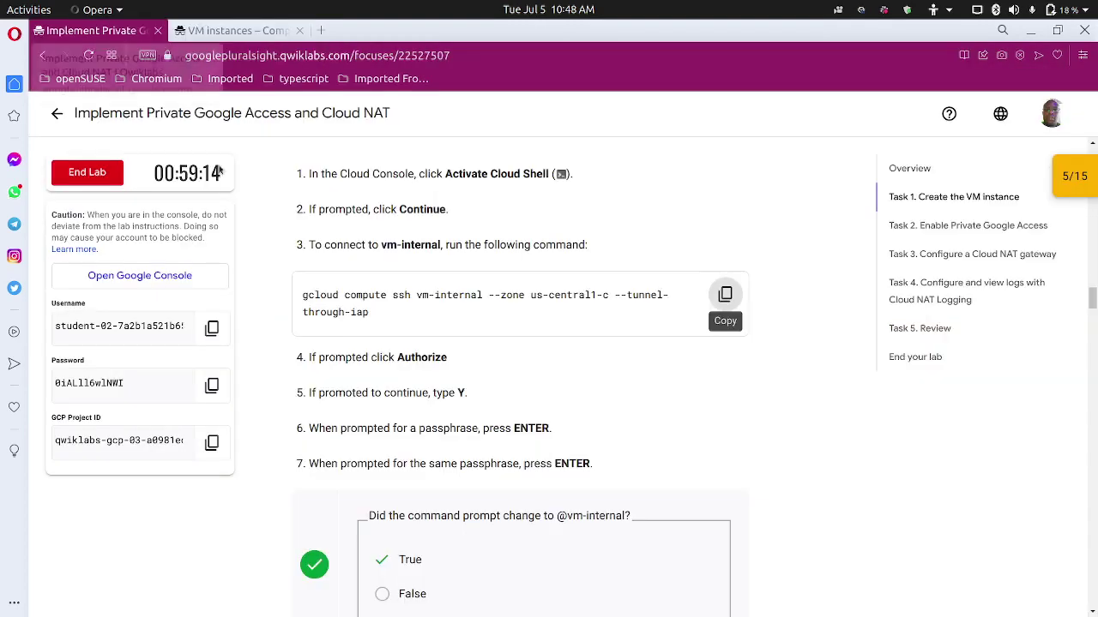
scroll(485, 405, "down", 1)
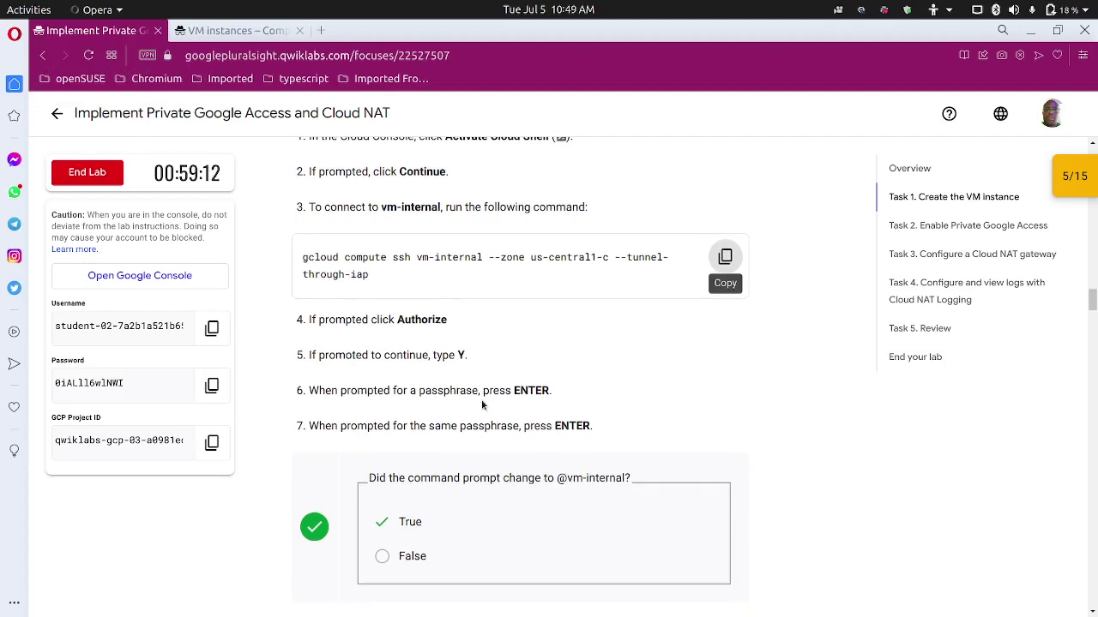
scroll(353, 391, "down", 3)
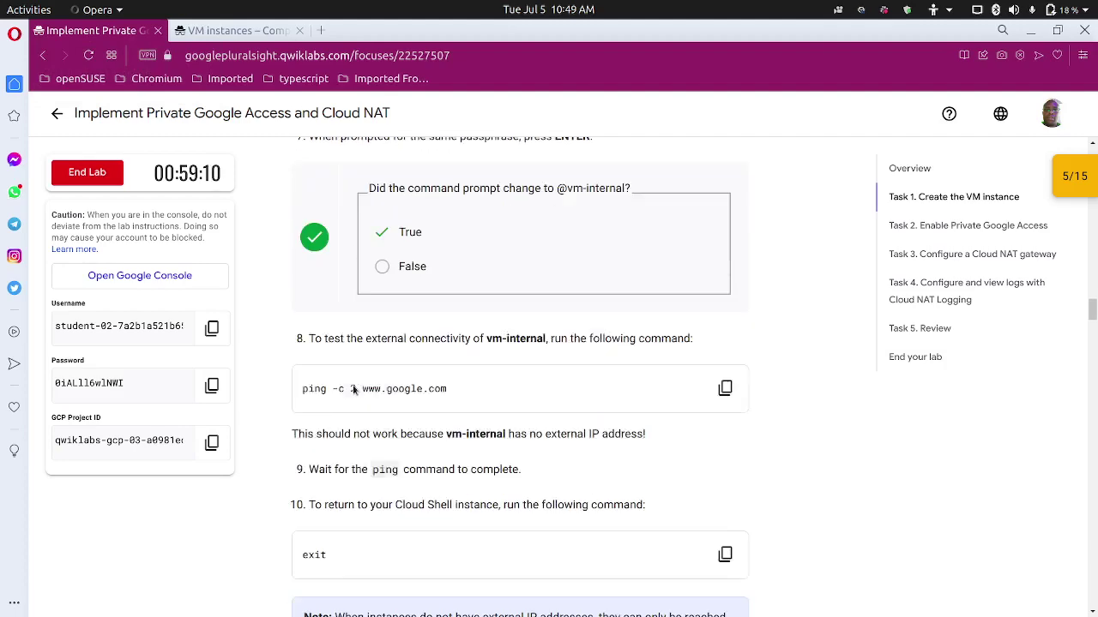
scroll(353, 390, "up", 1)
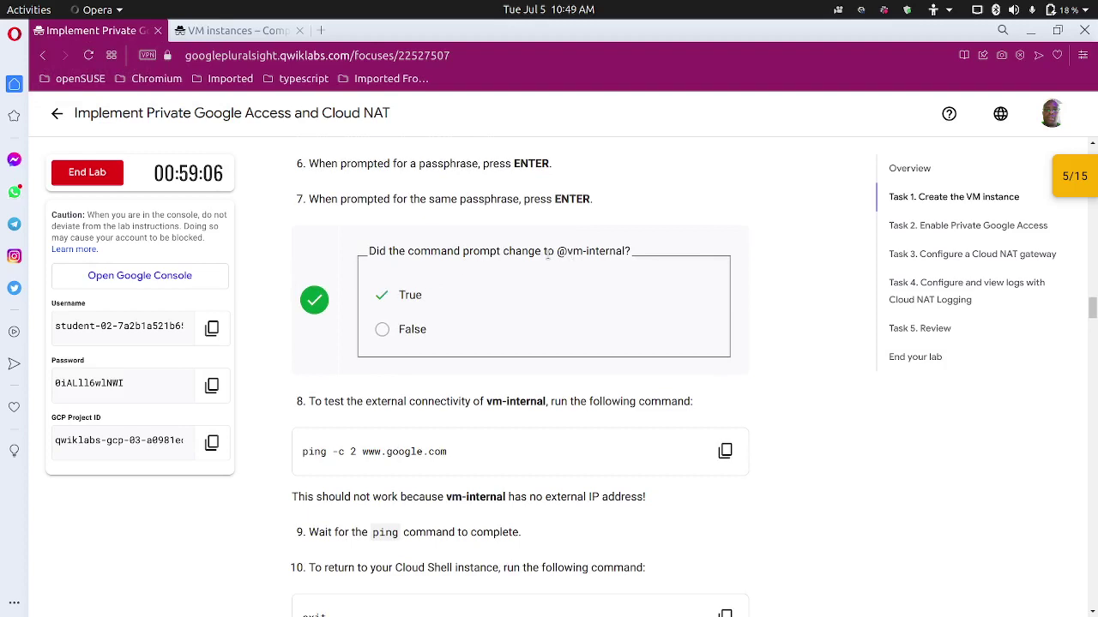
scroll(372, 367, "down", 3)
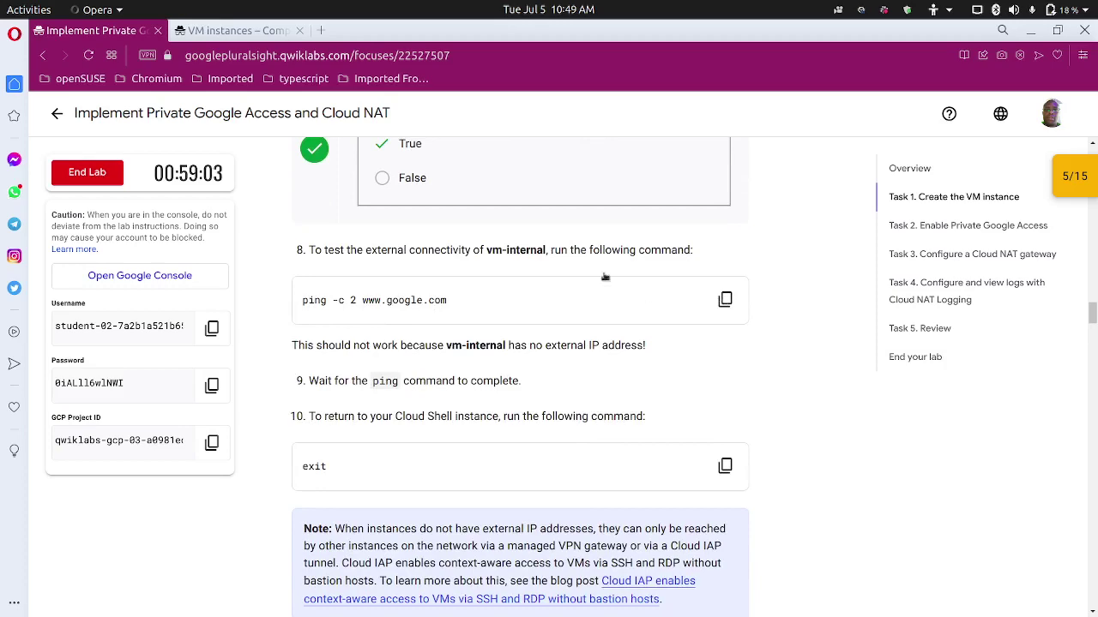
left_click(248, 31)
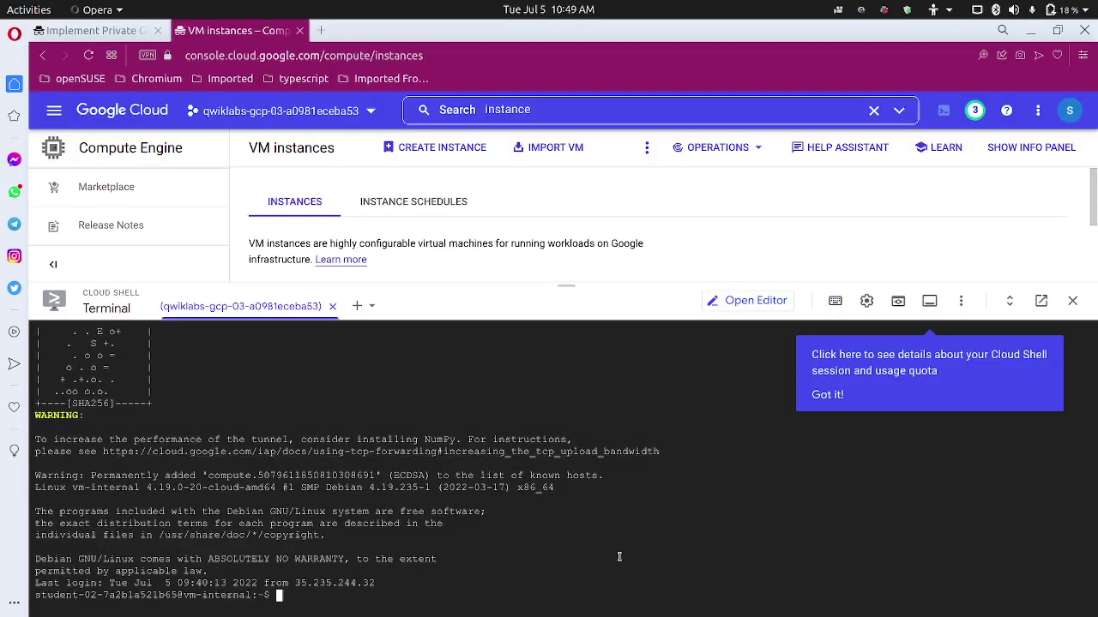
type("ping -c 2 www.google.com")
key("Return")
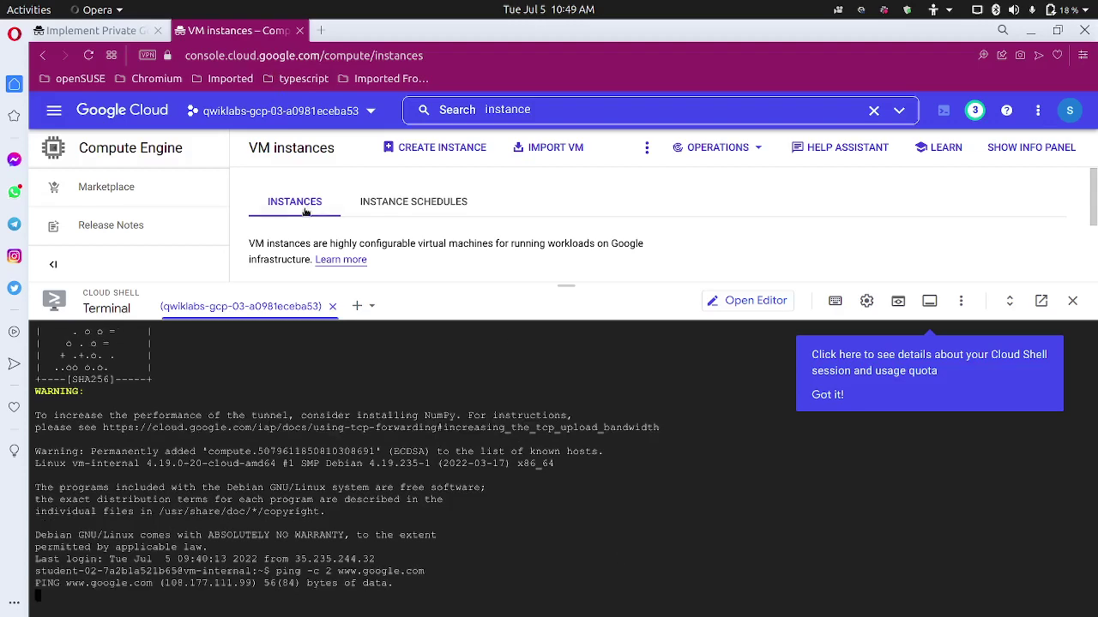
Run exit to leave the vm-internal session and return to the Cloud Shell prompt.
left_click(100, 29)
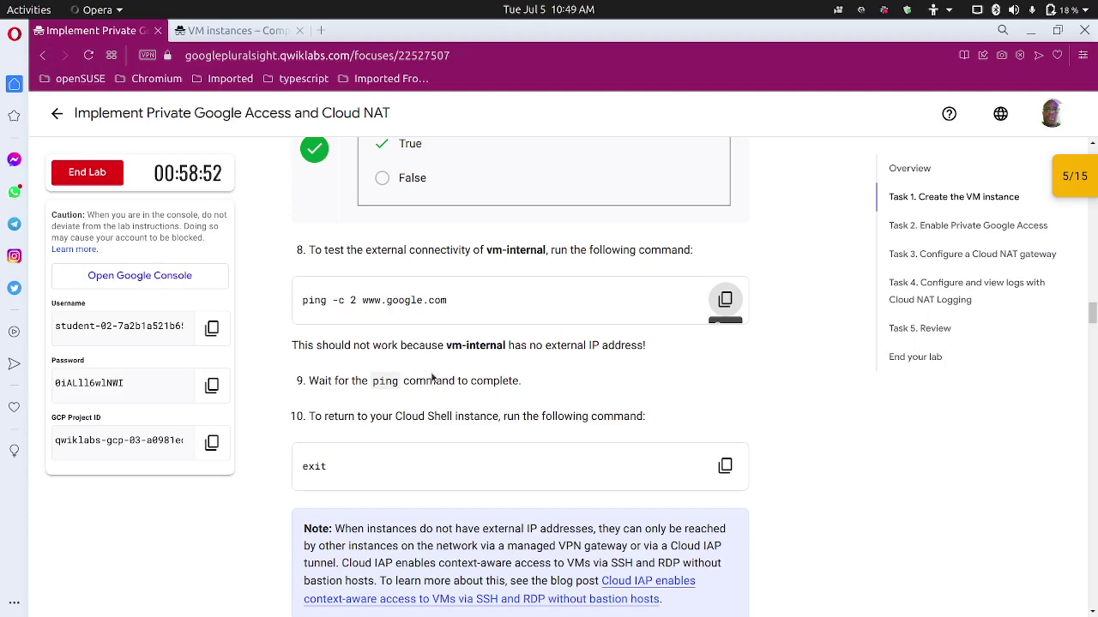
scroll(609, 358, "down", 1)
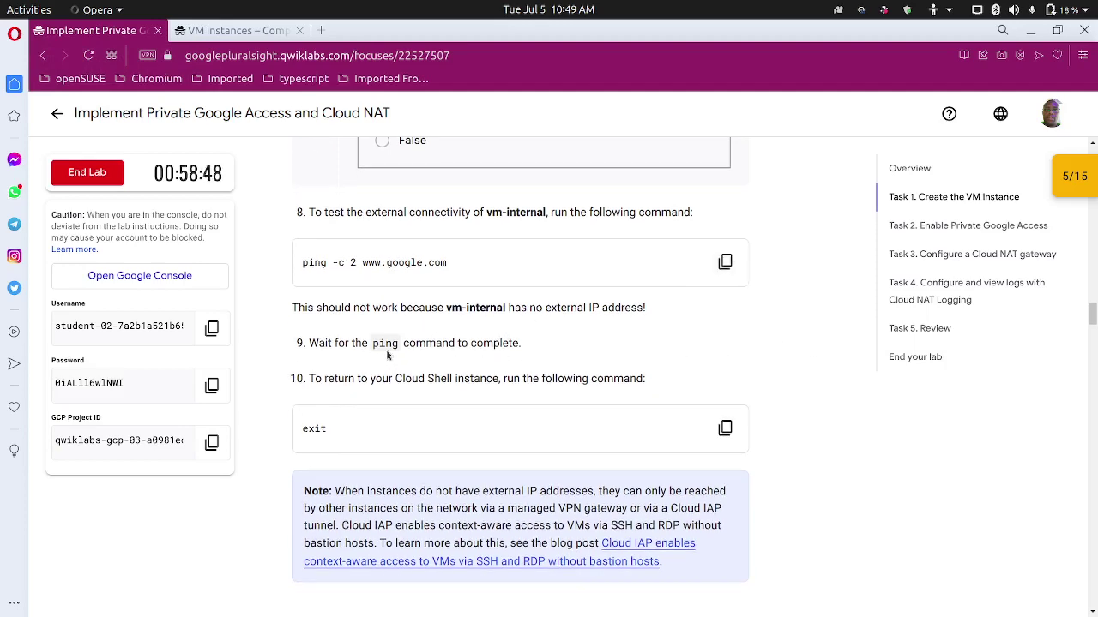
scroll(407, 395, "down", 2)
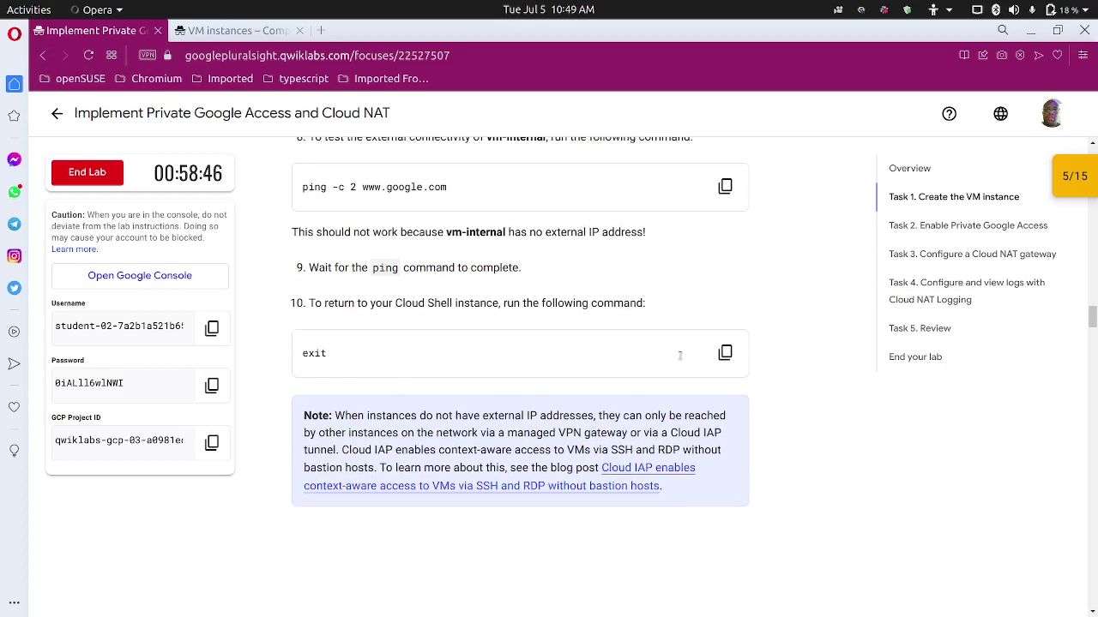
left_click(724, 354)
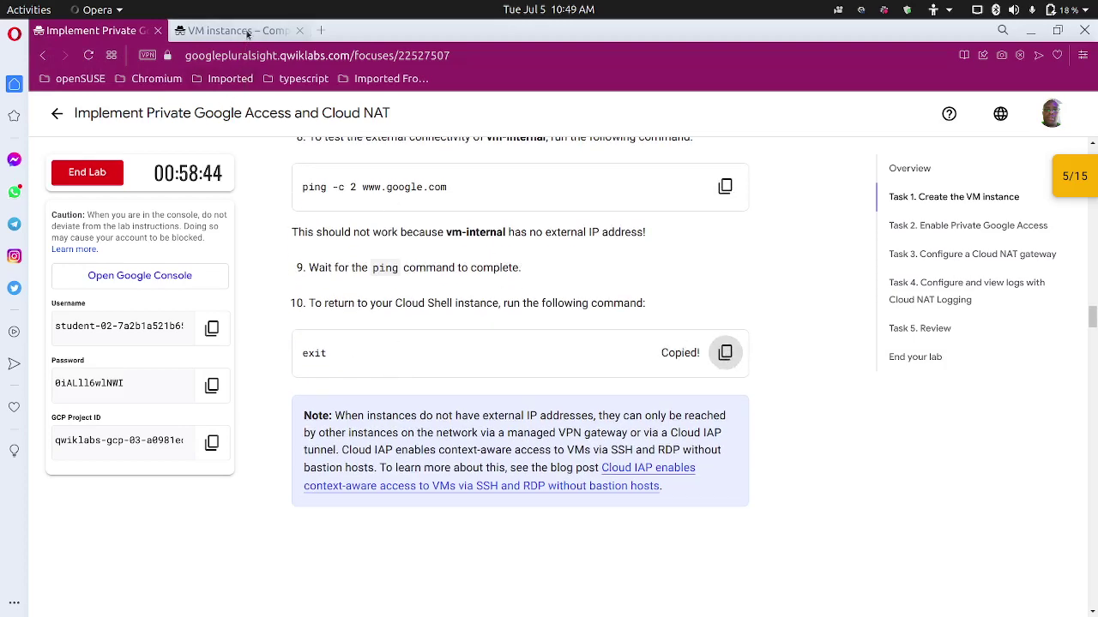
left_click(227, 30)
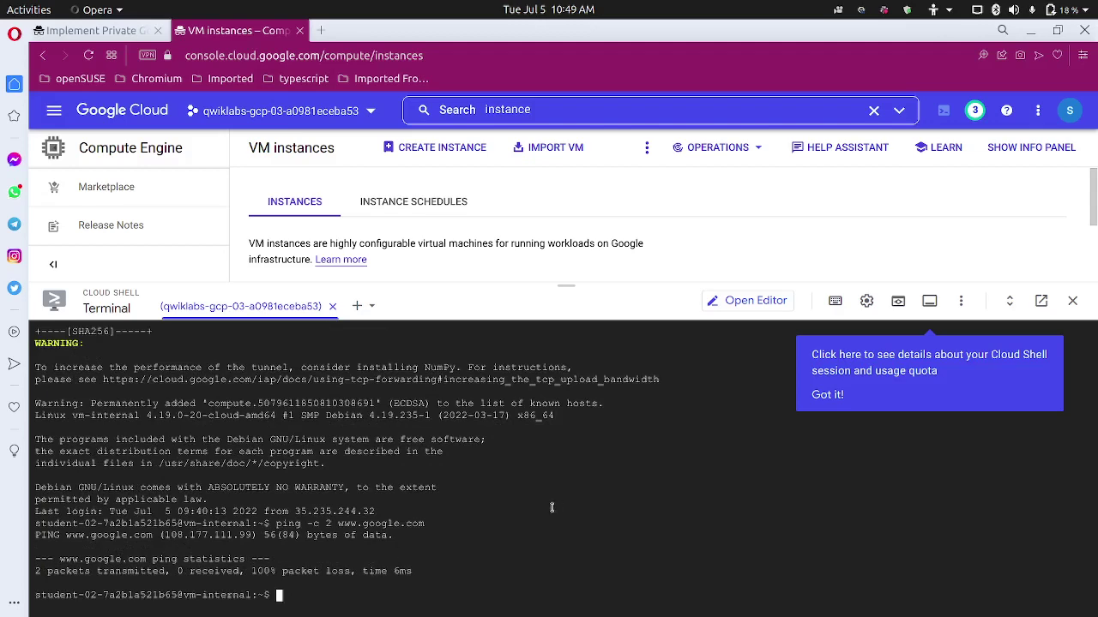
key("ctrl+plus")
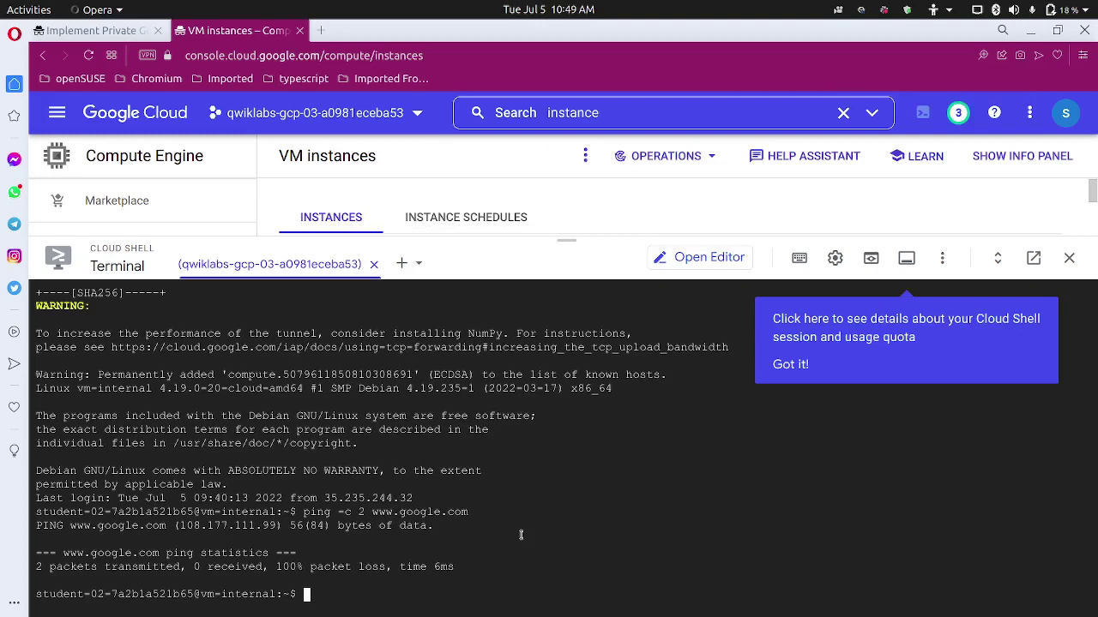
type("exit")
key("Return")
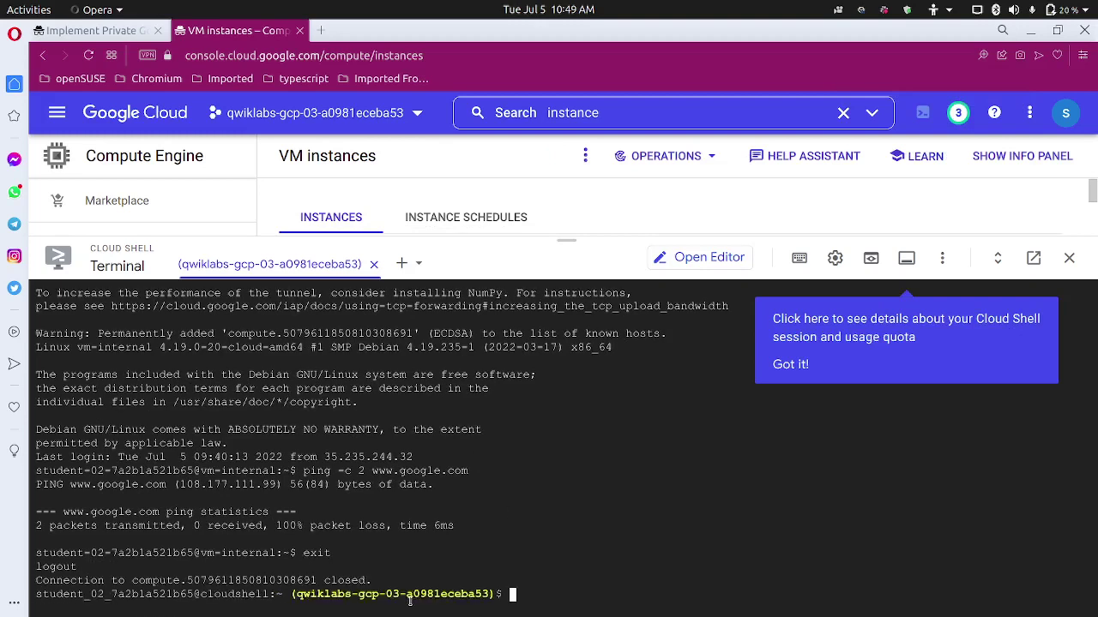
left_click(94, 30)
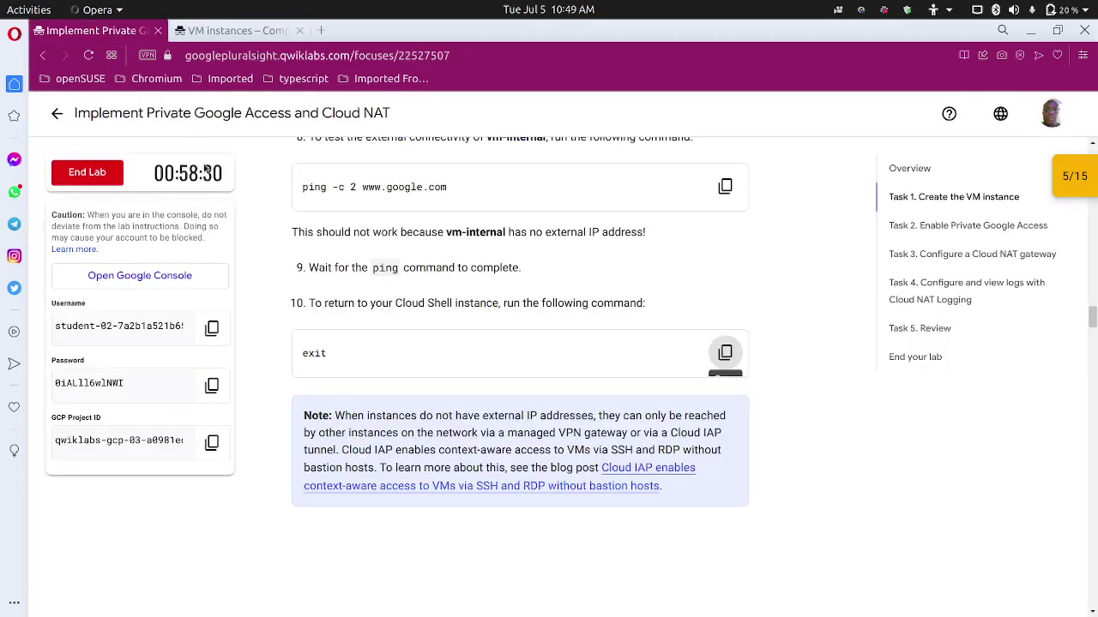
Copy the GCP Project ID from the Qwiklabs panel, then go back to VM instances.
scroll(277, 335, "down", 4)
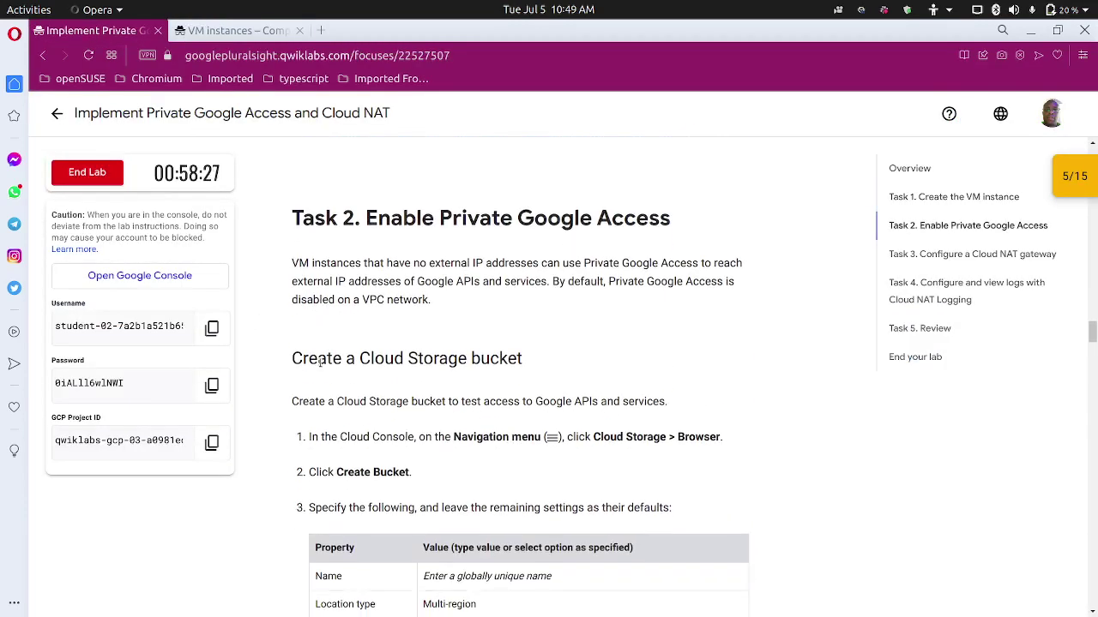
scroll(288, 340, "down", 2)
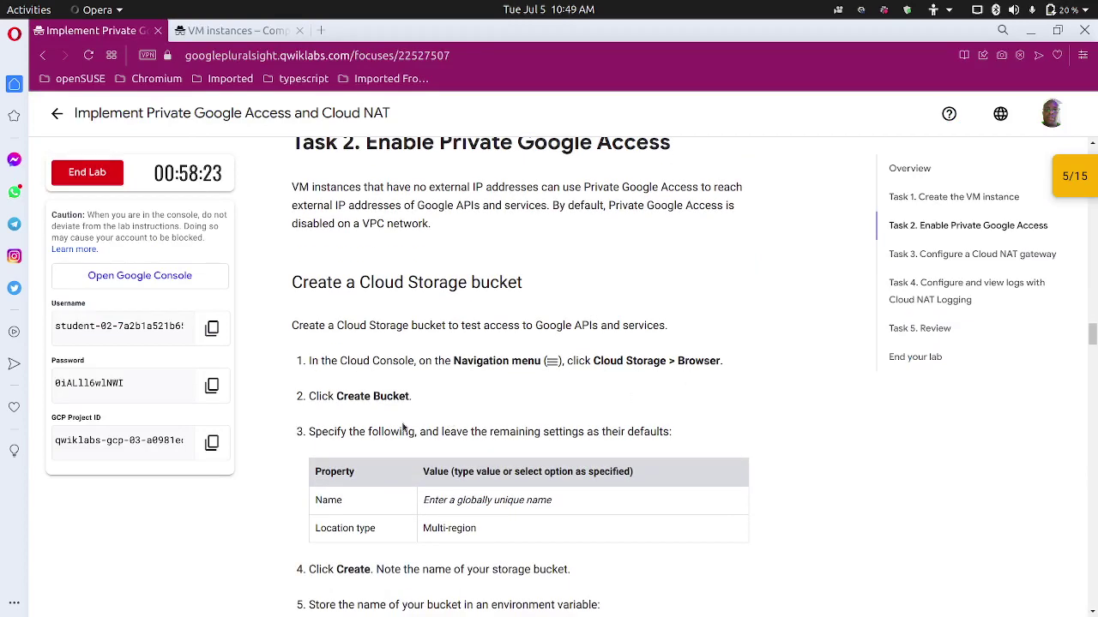
scroll(350, 416, "down", 1)
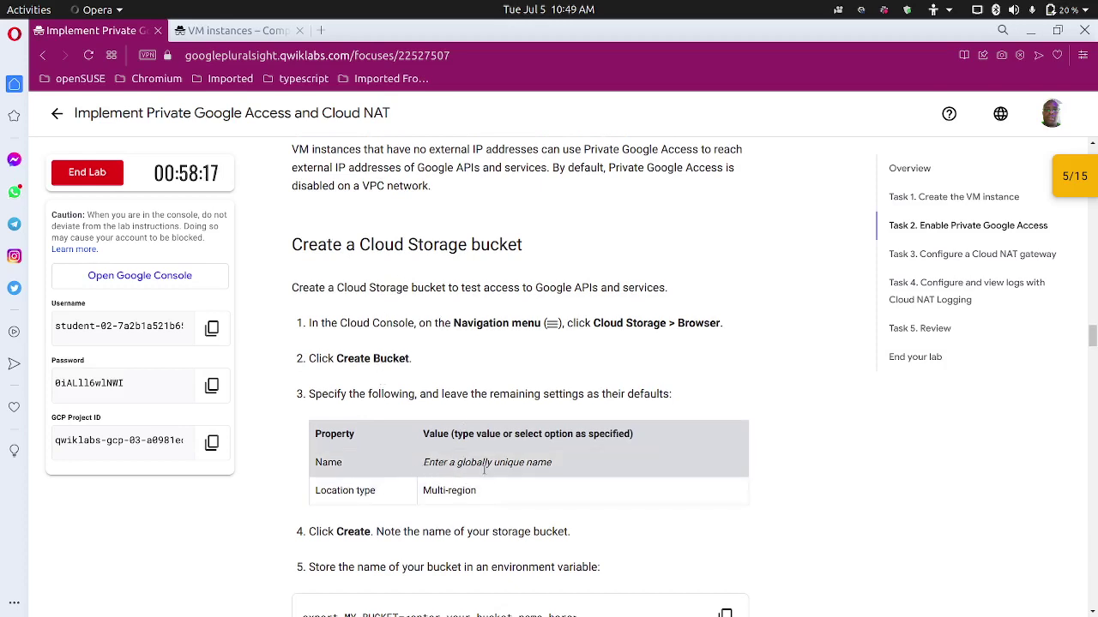
left_click(202, 442)
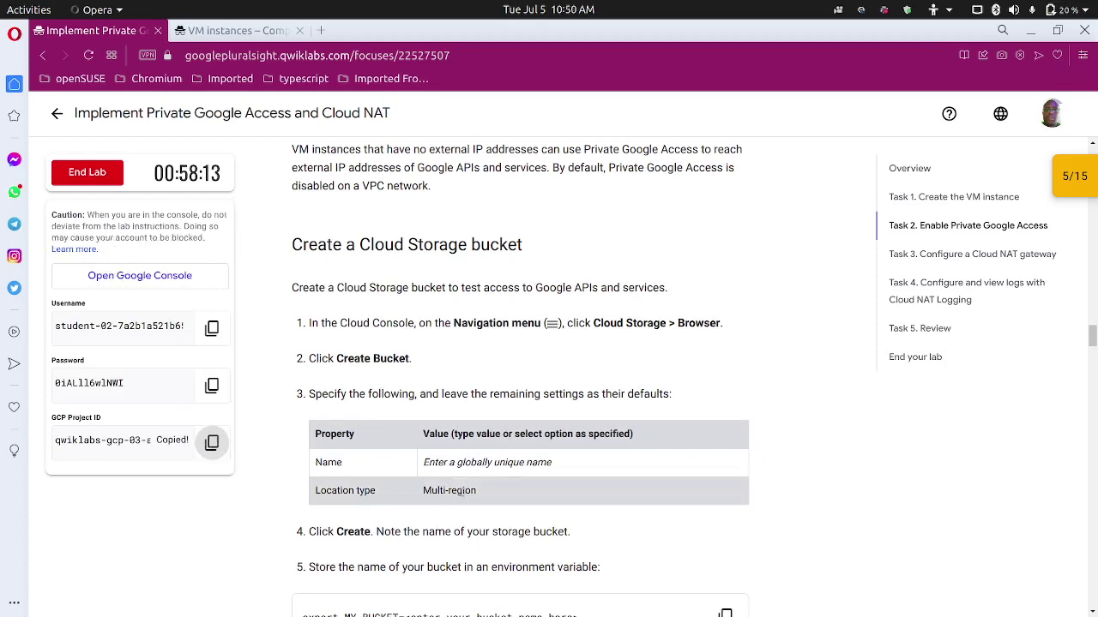
scroll(463, 497, "down", 1)
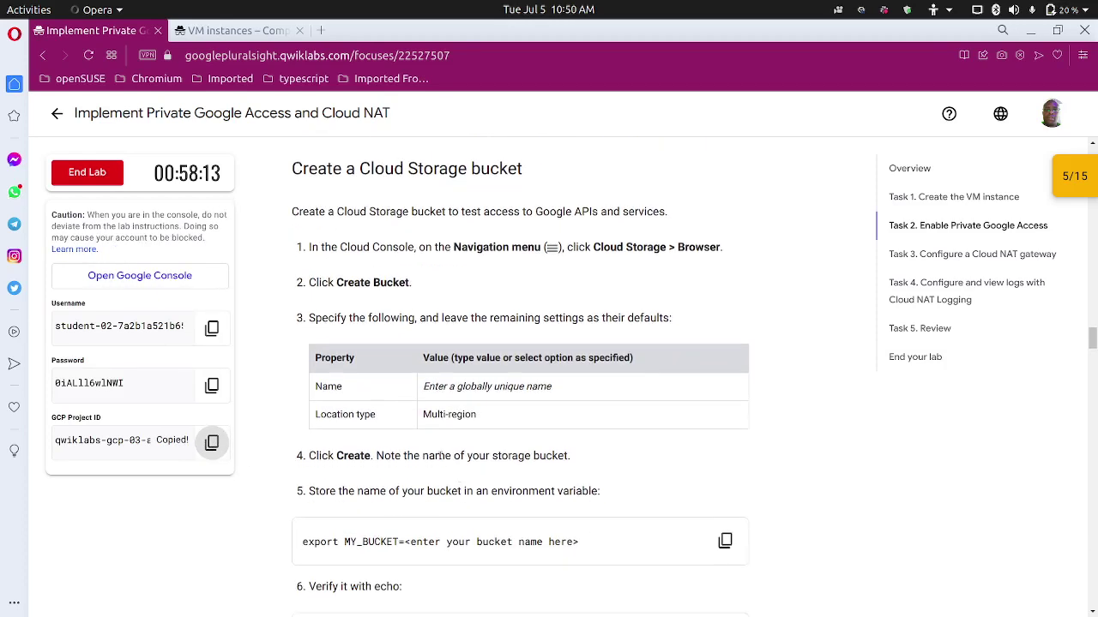
left_click(235, 31)
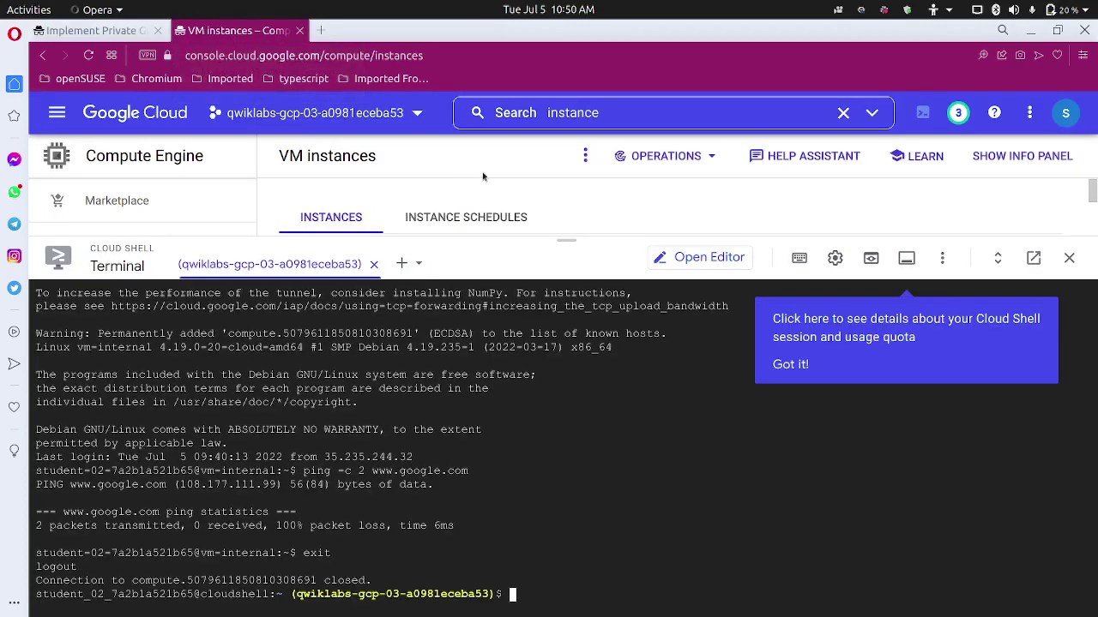
Search the console for 'buckets' and open Cloud Storage.
left_click(601, 112)
type("s")
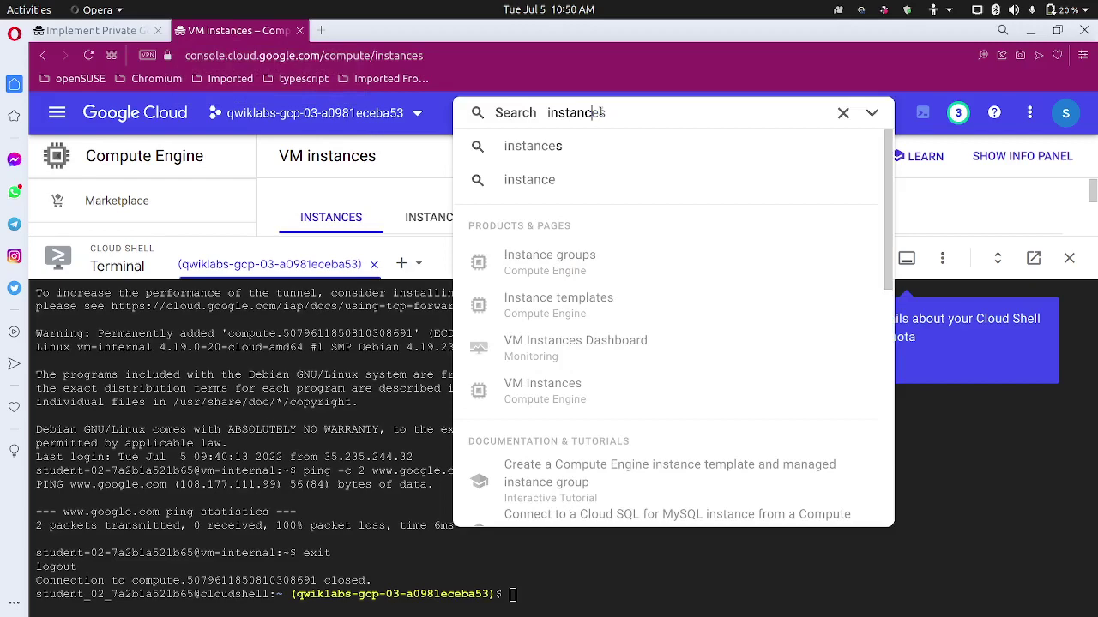
key("Escape")
type("bukc")
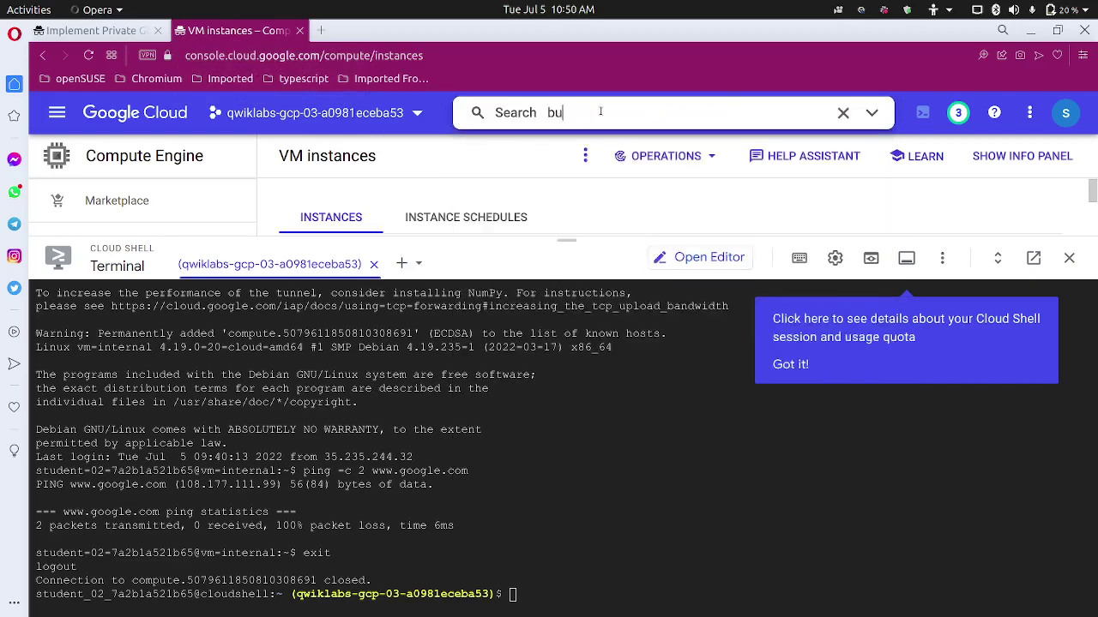
key("BackSpace")
type("cket")
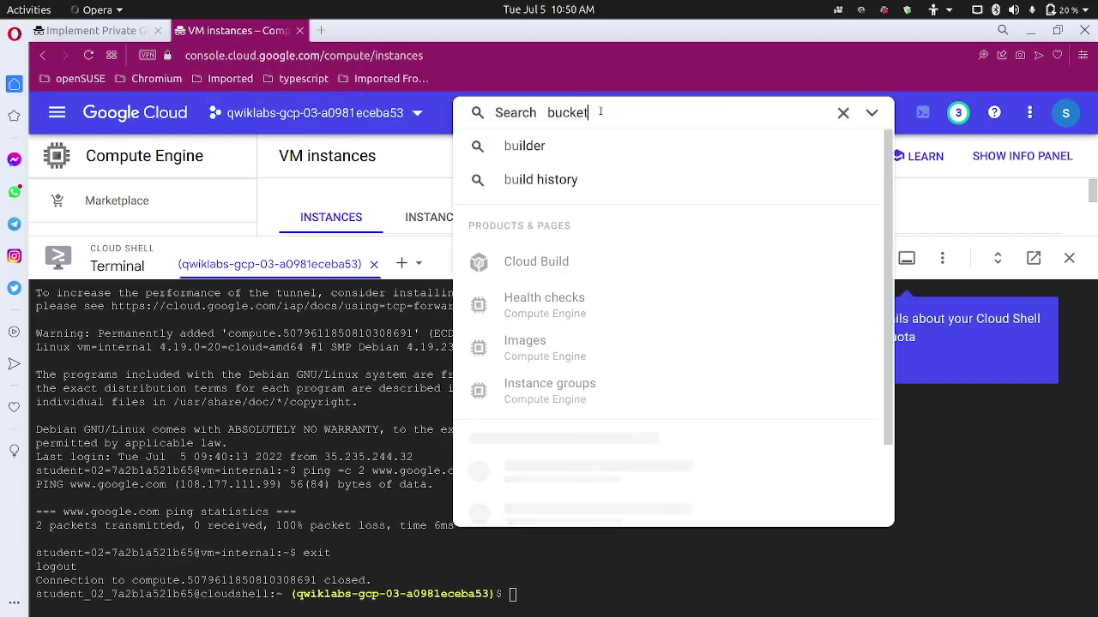
type("s")
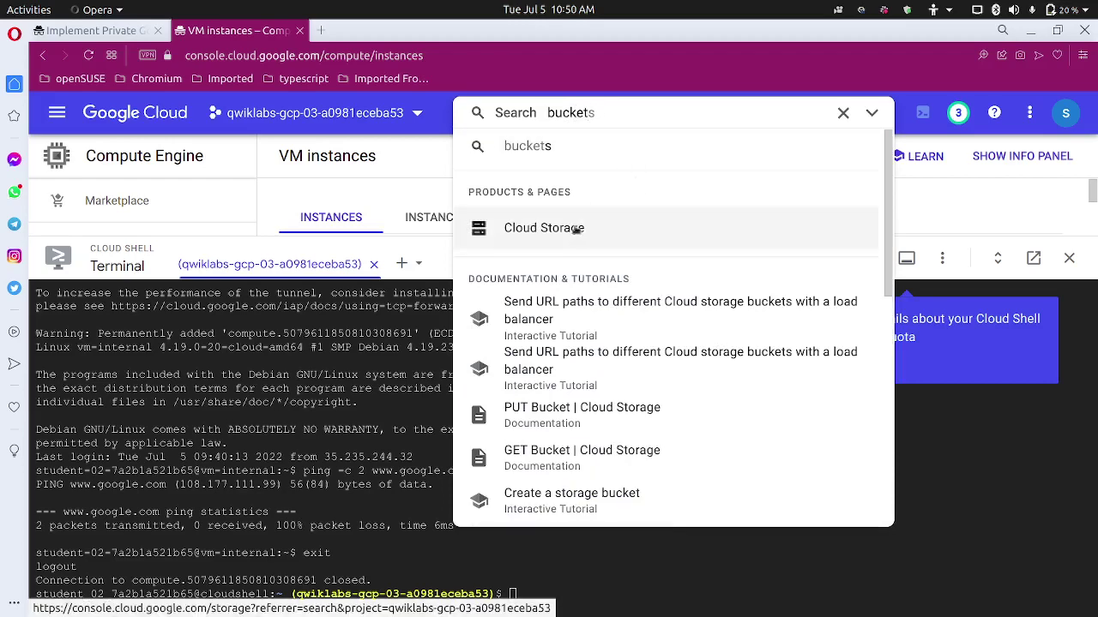
left_click(576, 230)
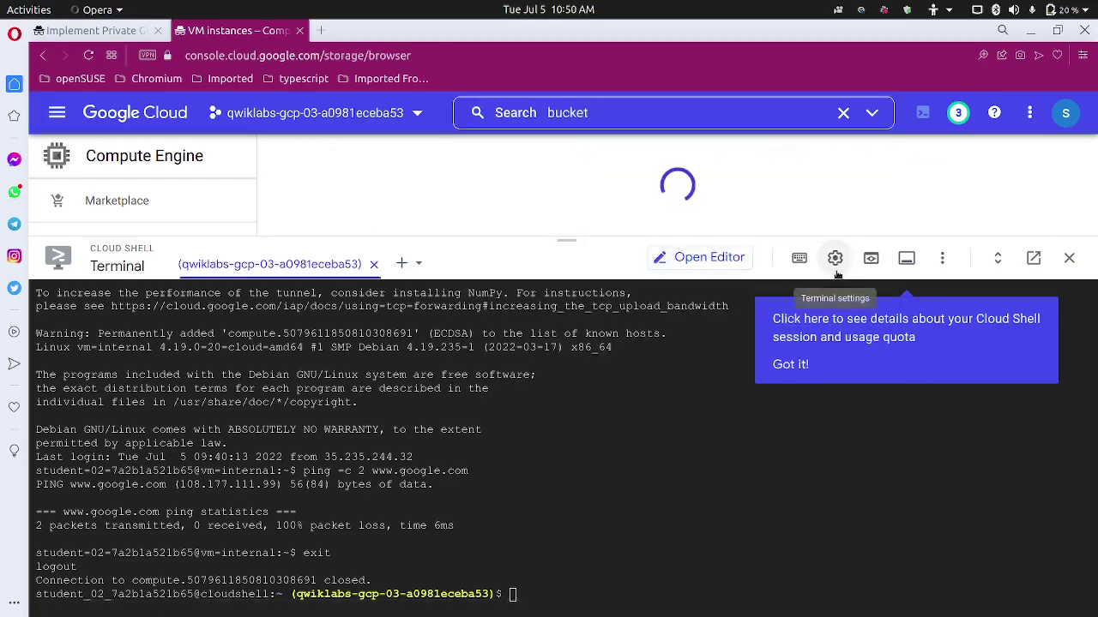
Move Cloud Shell into its own shell.cloud.google.com tab, closing the embedded panel and notices.
left_click(1033, 259)
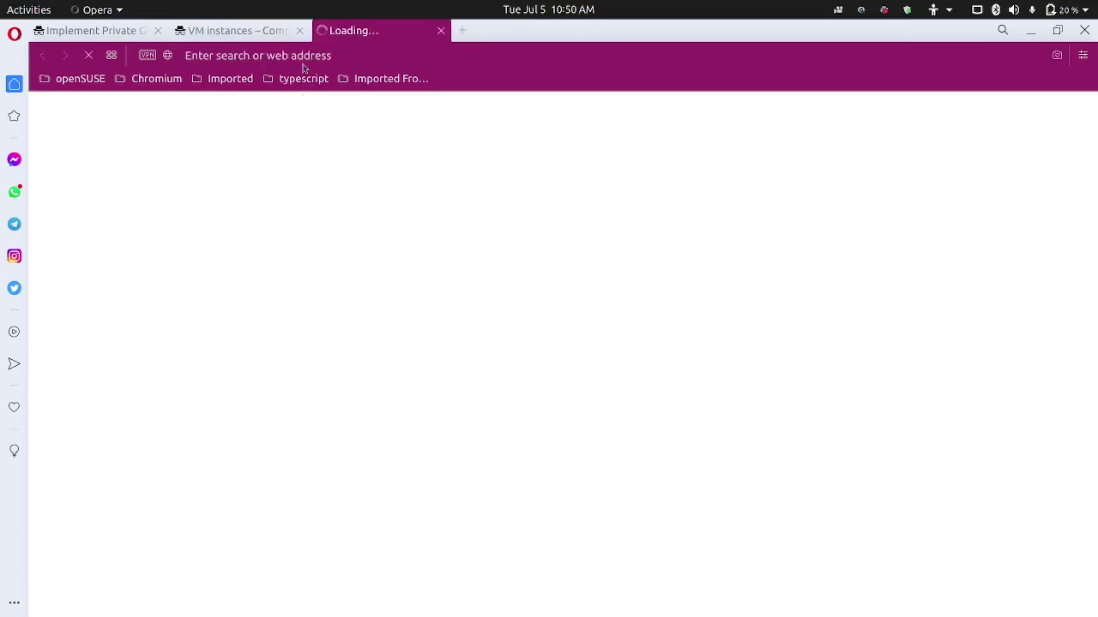
left_click(273, 32)
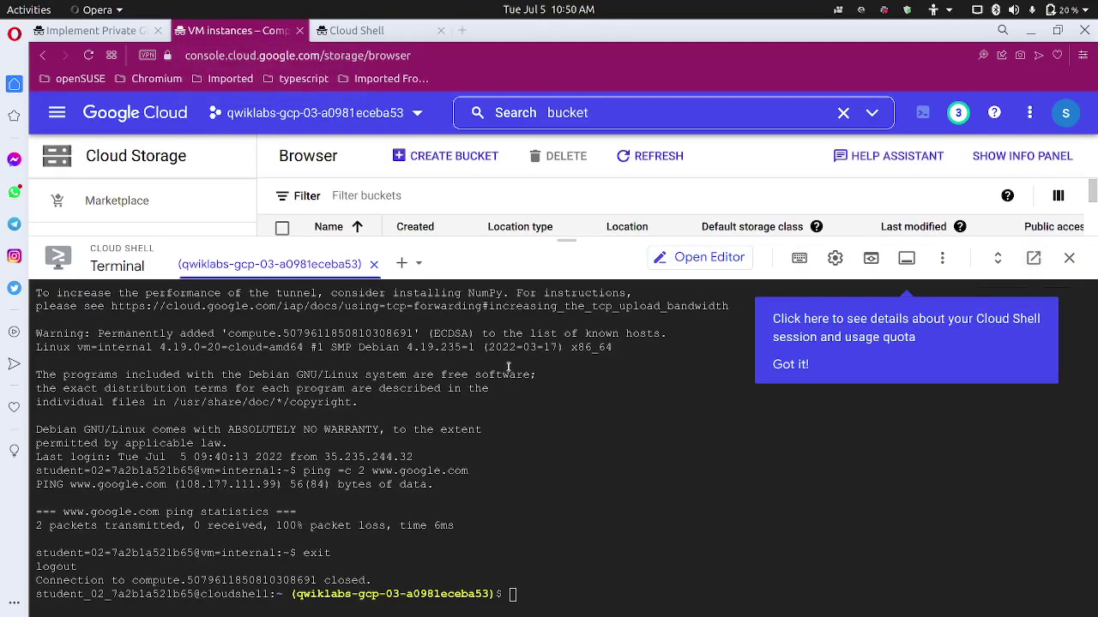
left_click(993, 113)
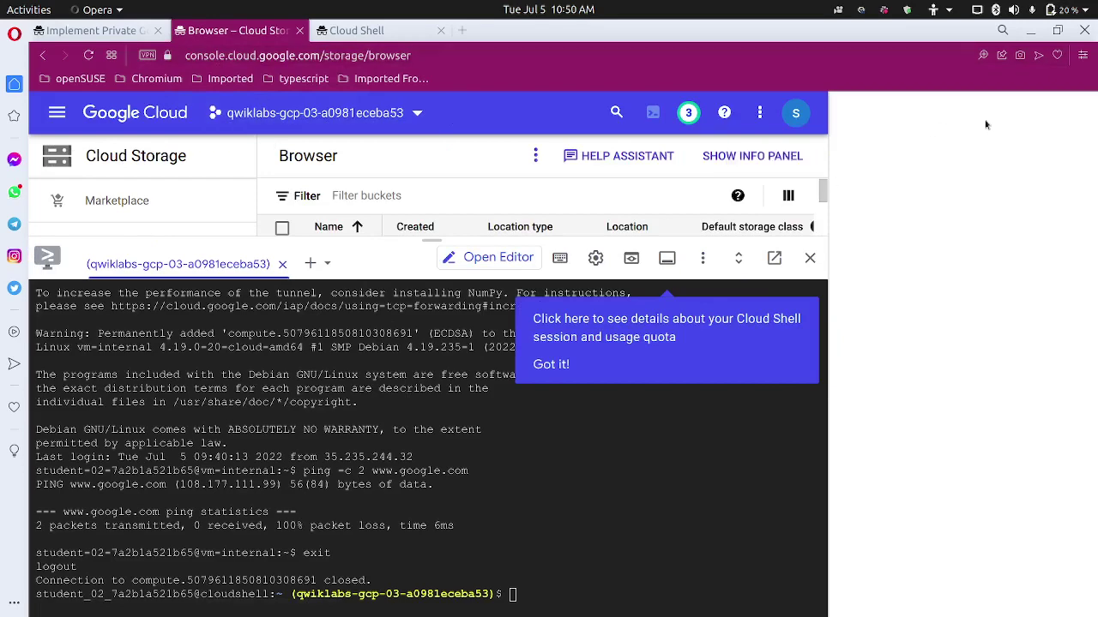
left_click(1076, 121)
left_click(777, 369)
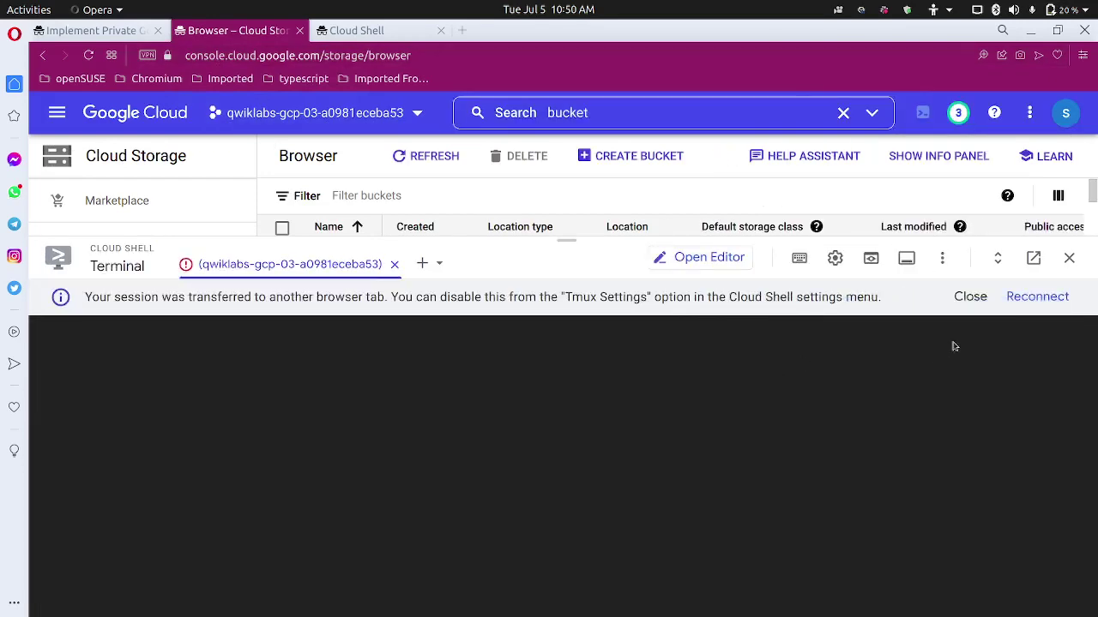
left_click(972, 297)
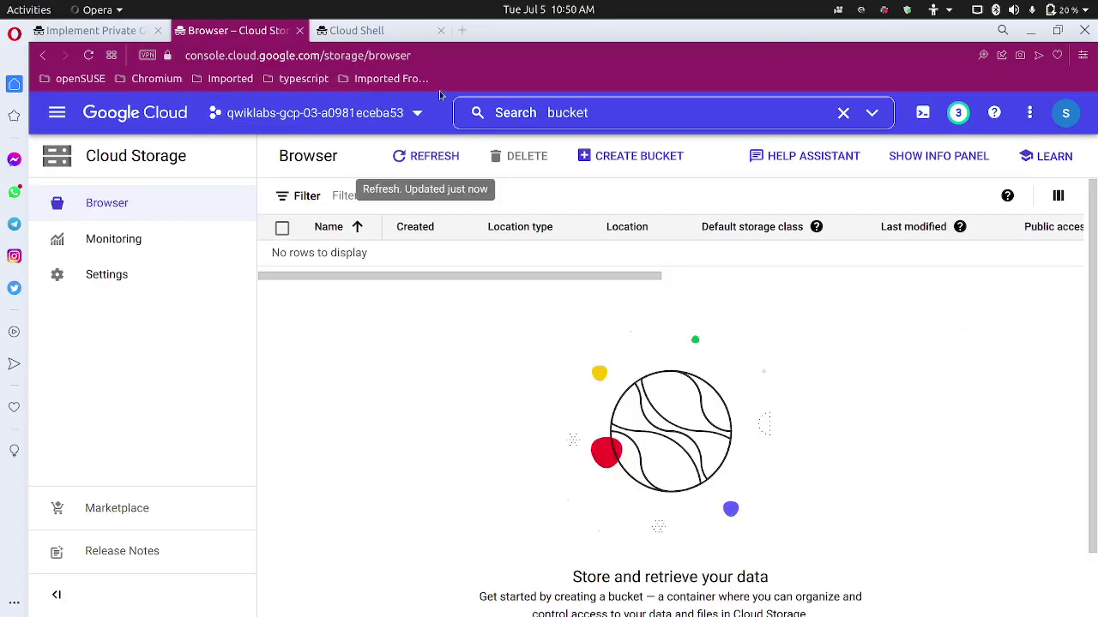
left_click(358, 30)
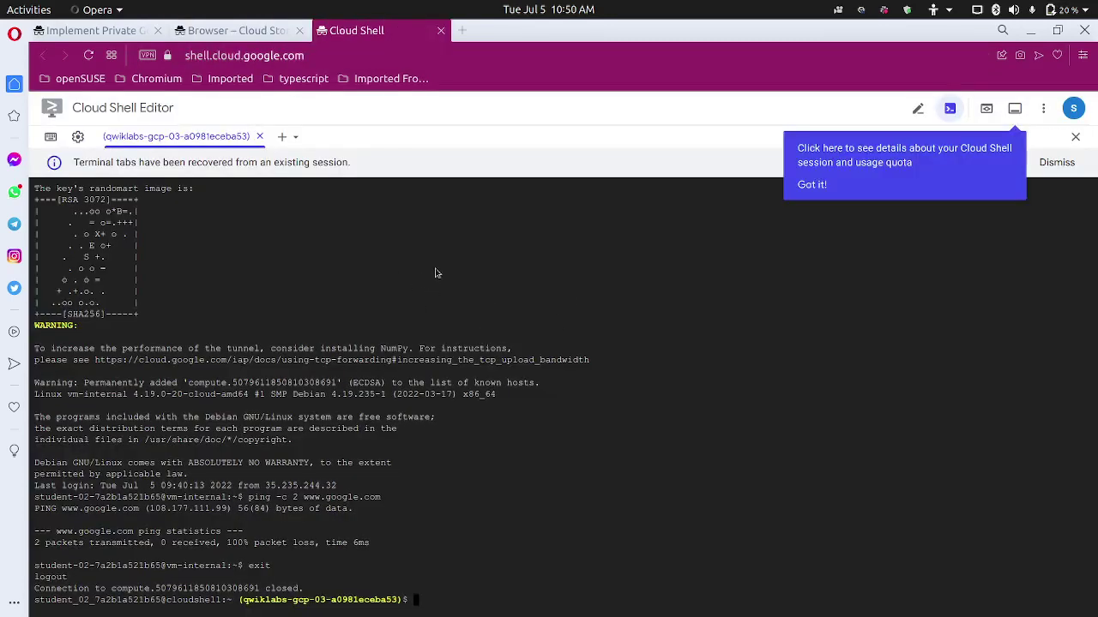
left_click(819, 182)
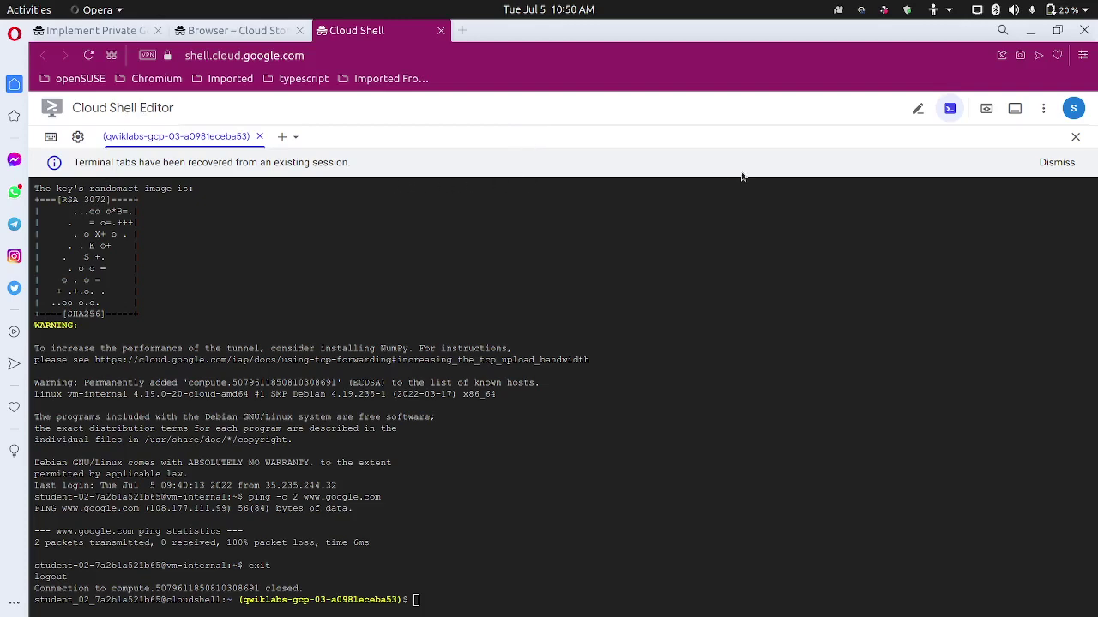
left_click(1057, 162)
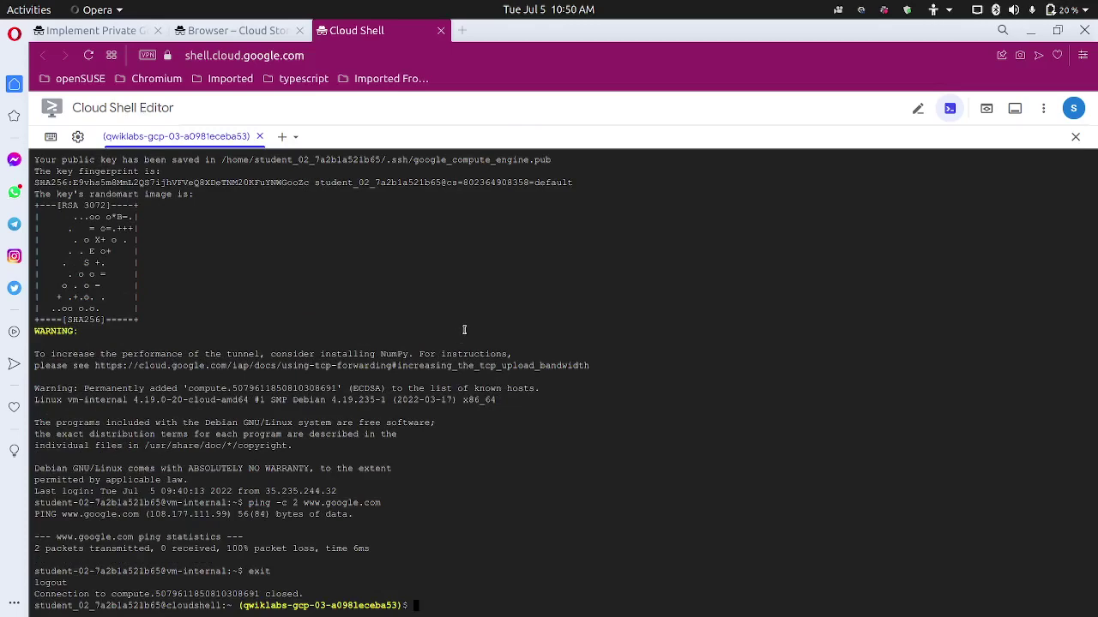
Start a new bucket and paste the project ID as its name.
key("ctrl+plus")
key("ctrl+plus")
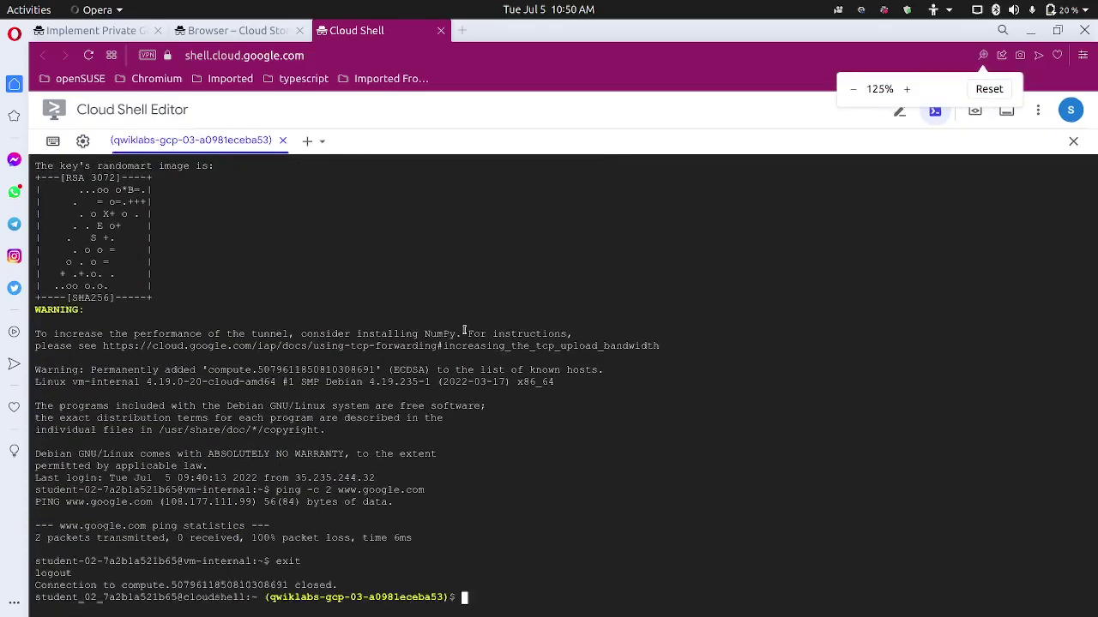
left_click(119, 36)
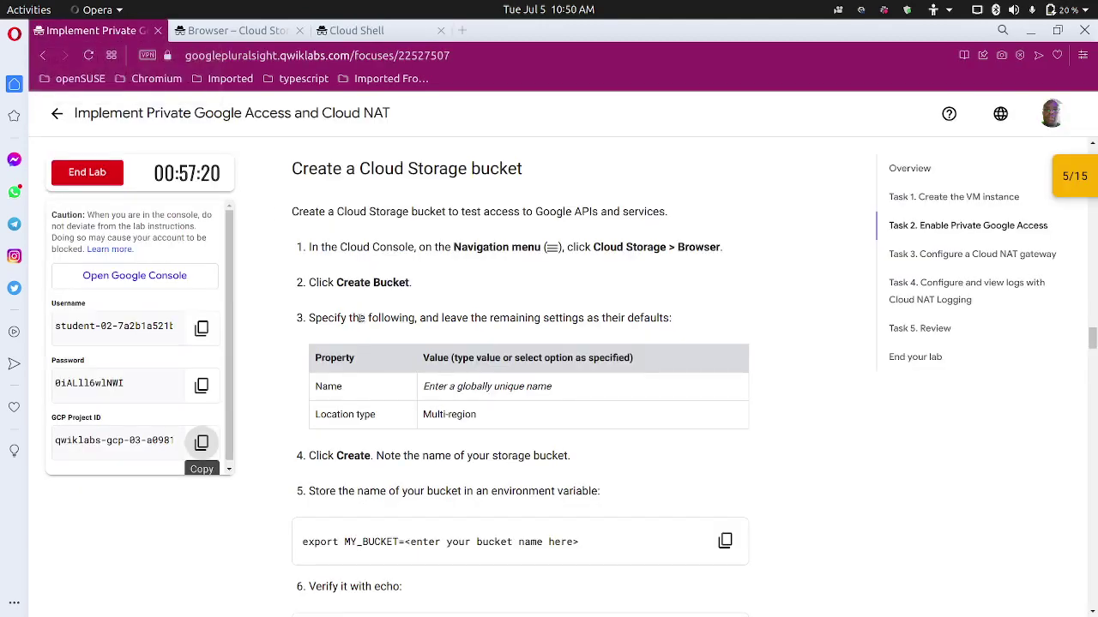
left_click(236, 30)
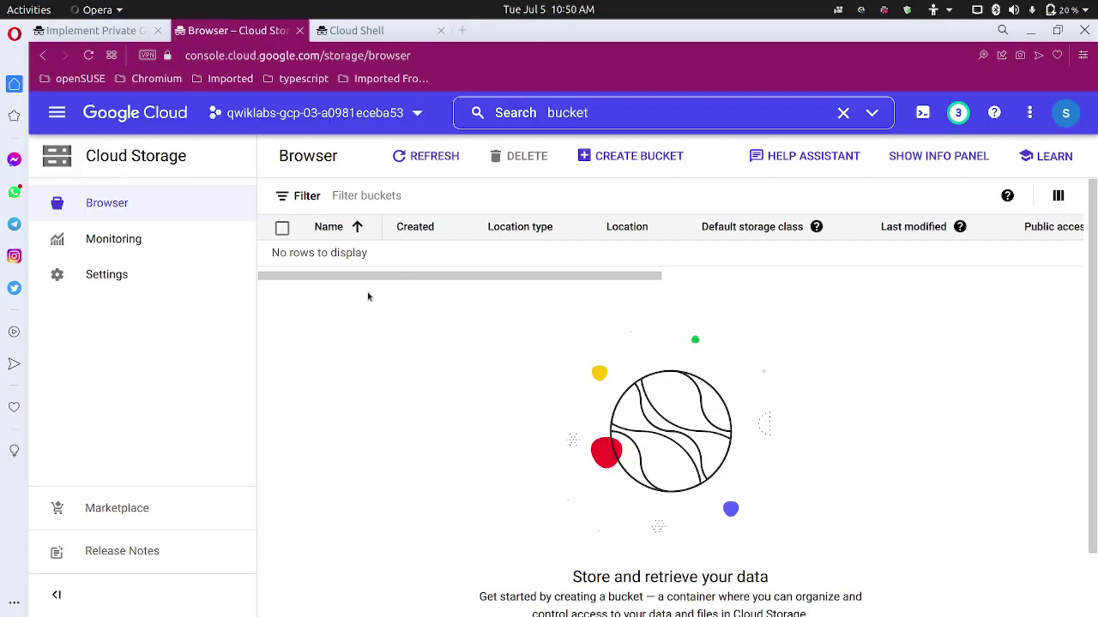
left_click(634, 156)
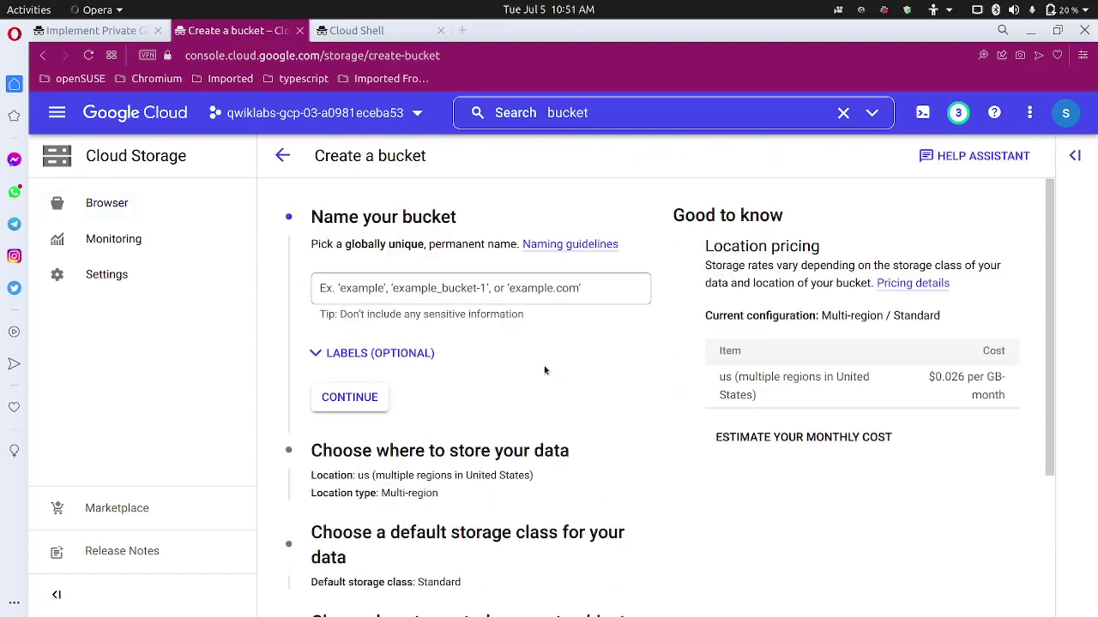
left_click(485, 289)
type("qwiklabs-gcp-03-a0981eceba53")
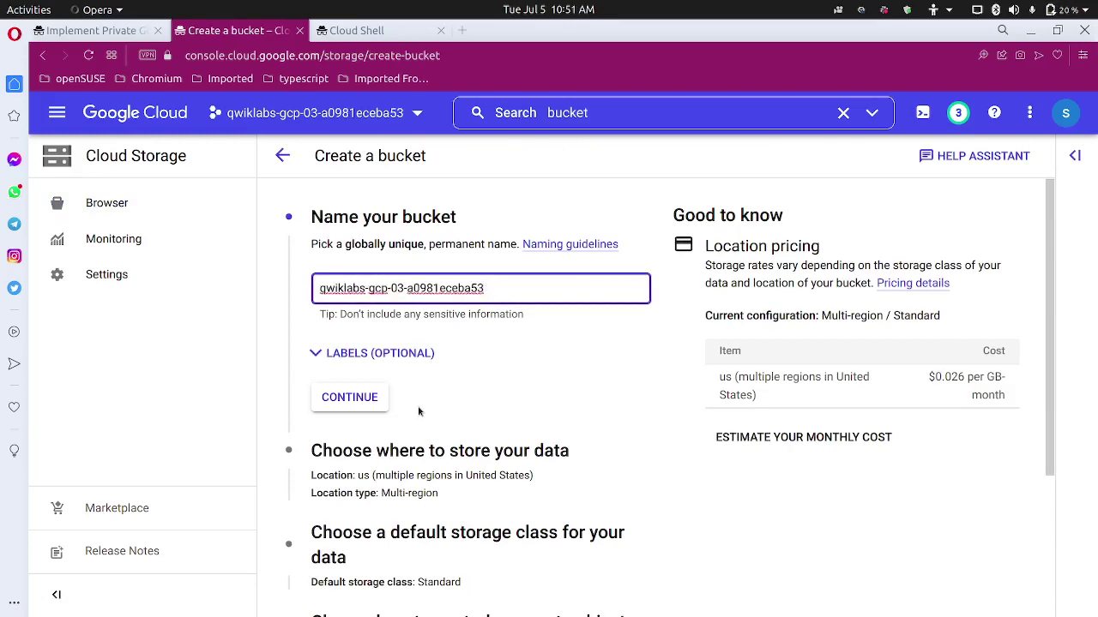
scroll(418, 412, "down", 1)
left_click(377, 331)
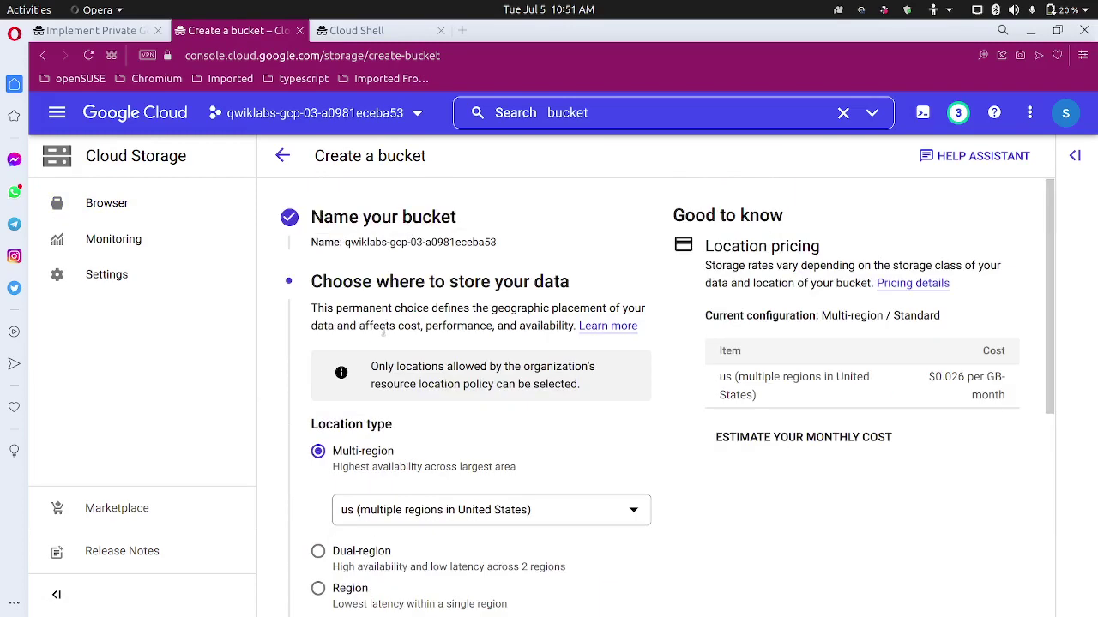
Keep the us multi-region location and Standard storage class, then create the bucket.
scroll(383, 343, "down", 3)
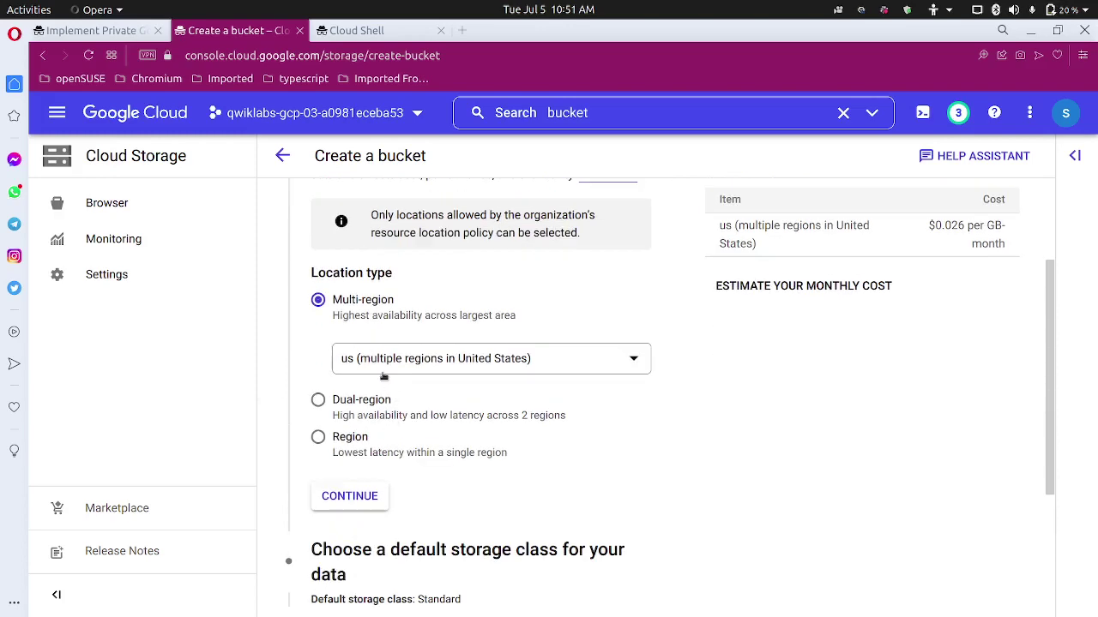
left_click(477, 360)
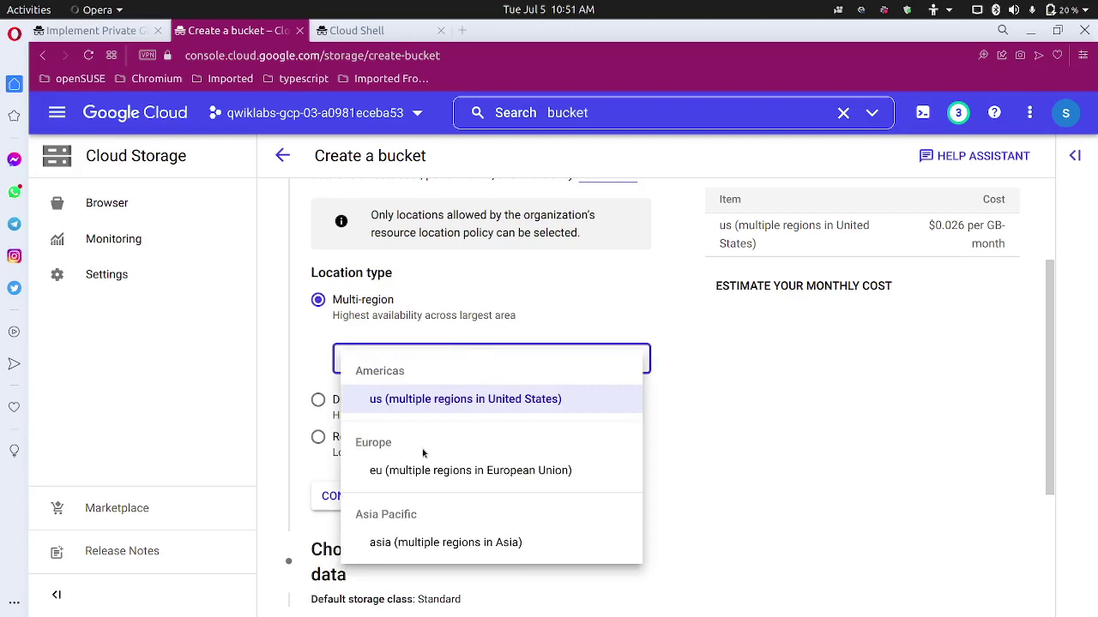
left_click(599, 294)
scroll(417, 437, "down", 3)
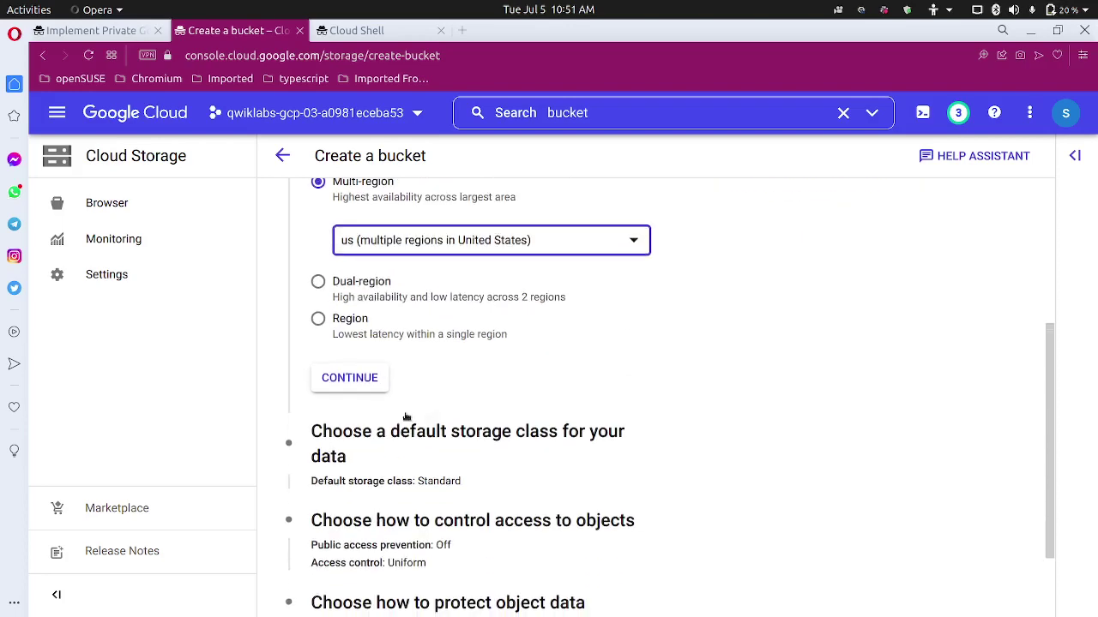
scroll(406, 417, "down", 2)
left_click(358, 276)
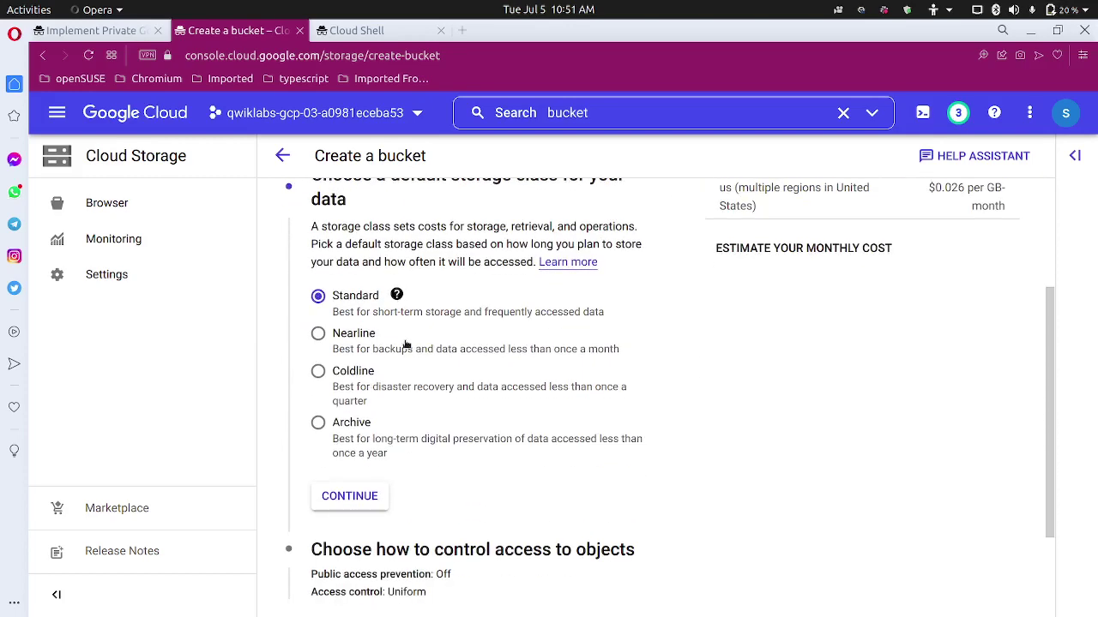
scroll(377, 460, "down", 2)
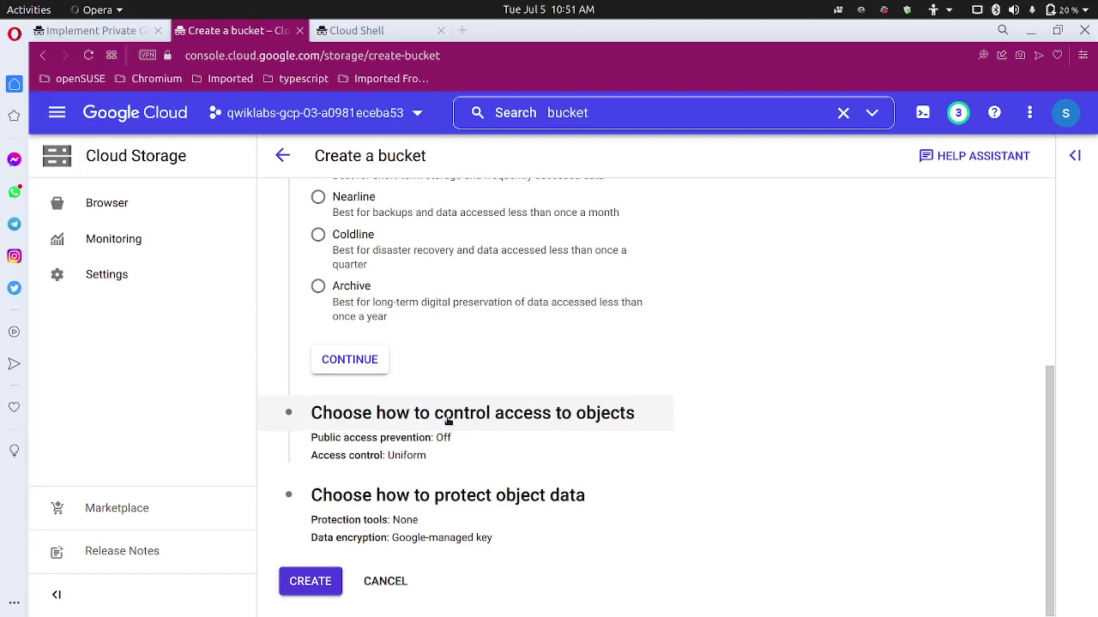
left_click(330, 583)
left_click(135, 35)
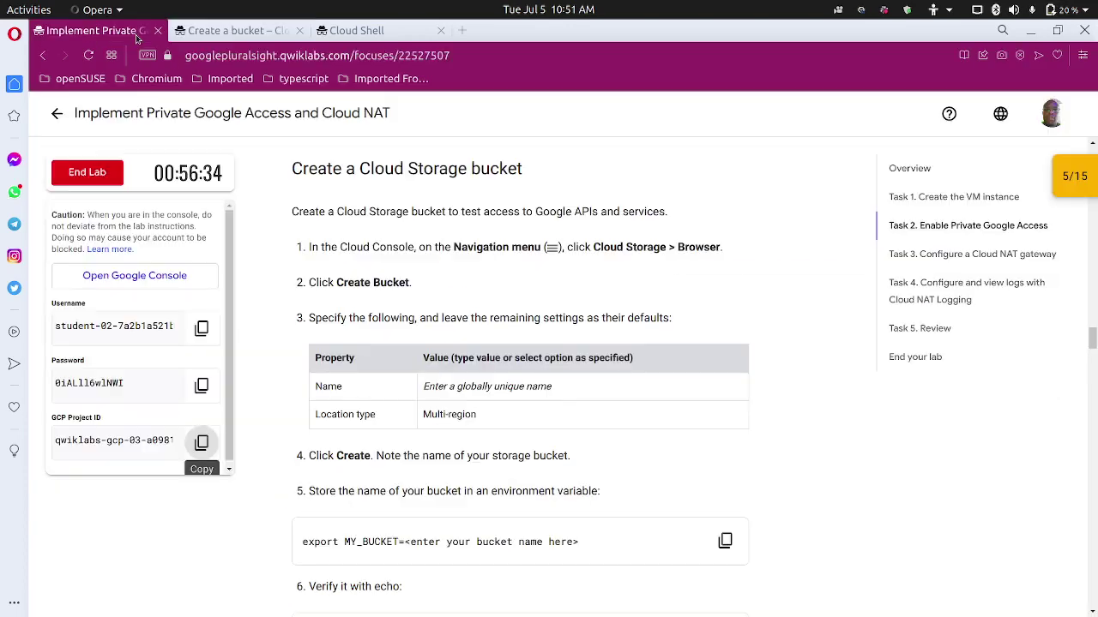
Paste the lab's export MY_BUCKET= text at the Cloud Shell prompt.
scroll(386, 334, "down", 5)
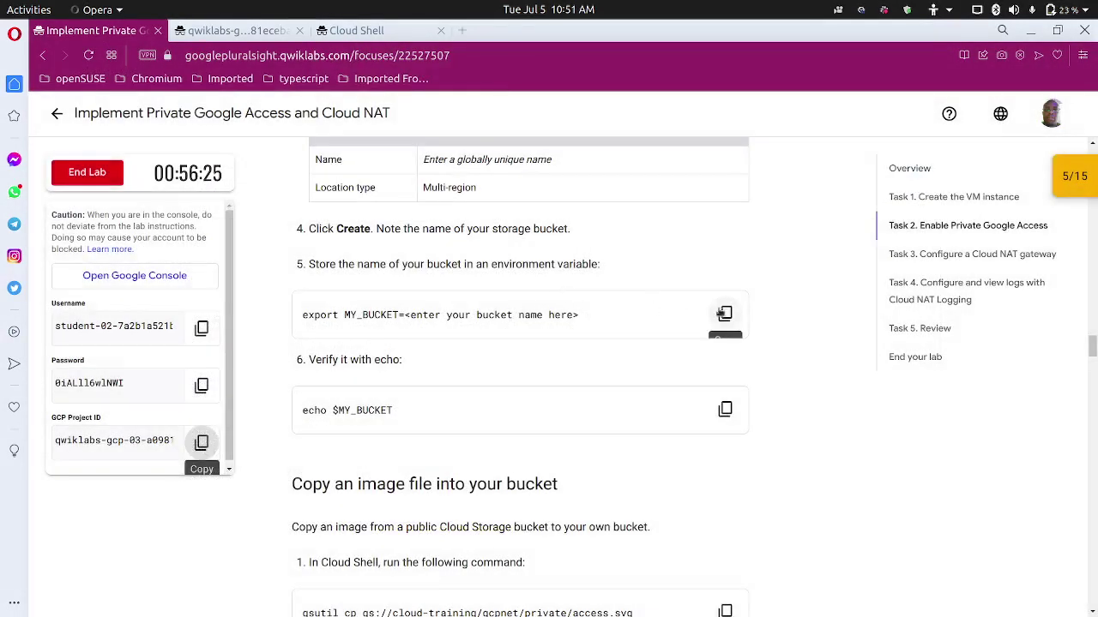
left_click(722, 314)
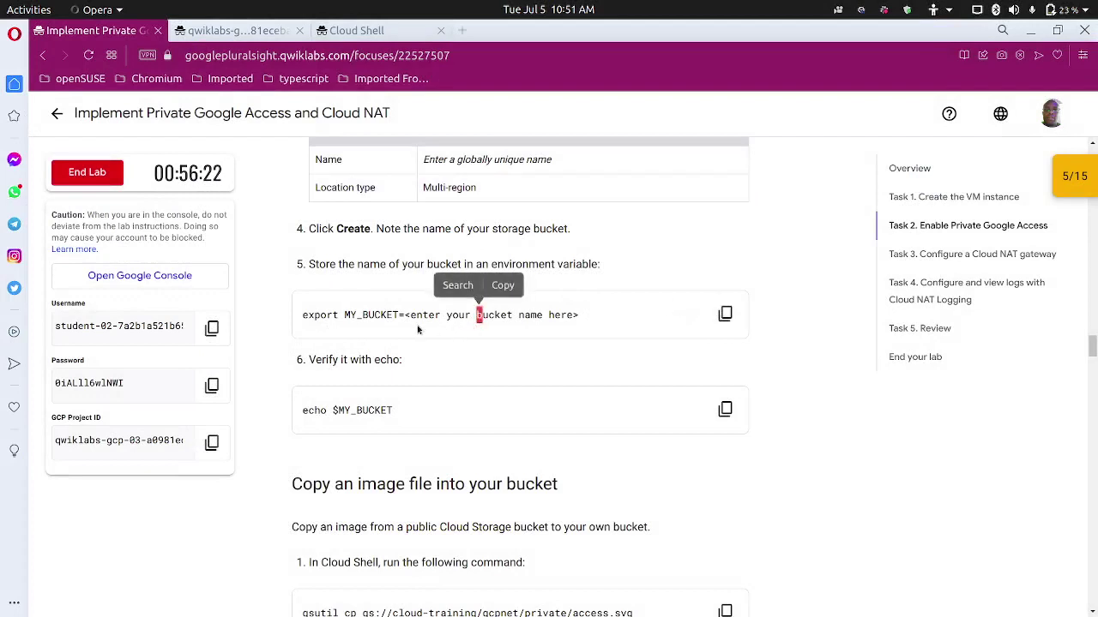
left_click_drag(403, 315, 277, 313)
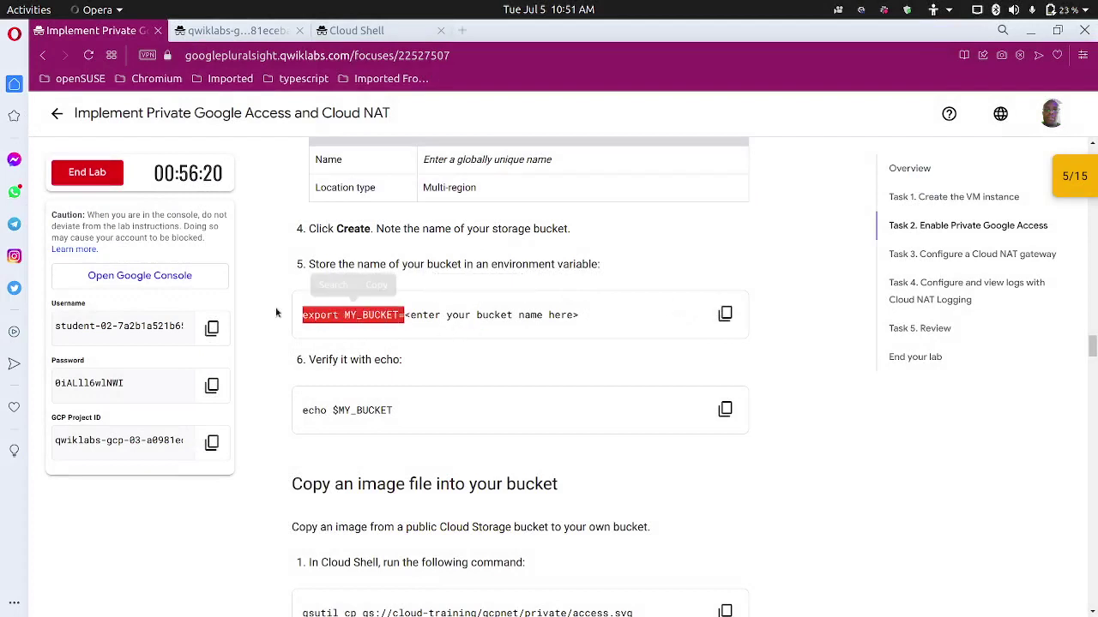
left_click(370, 288)
left_click(353, 30)
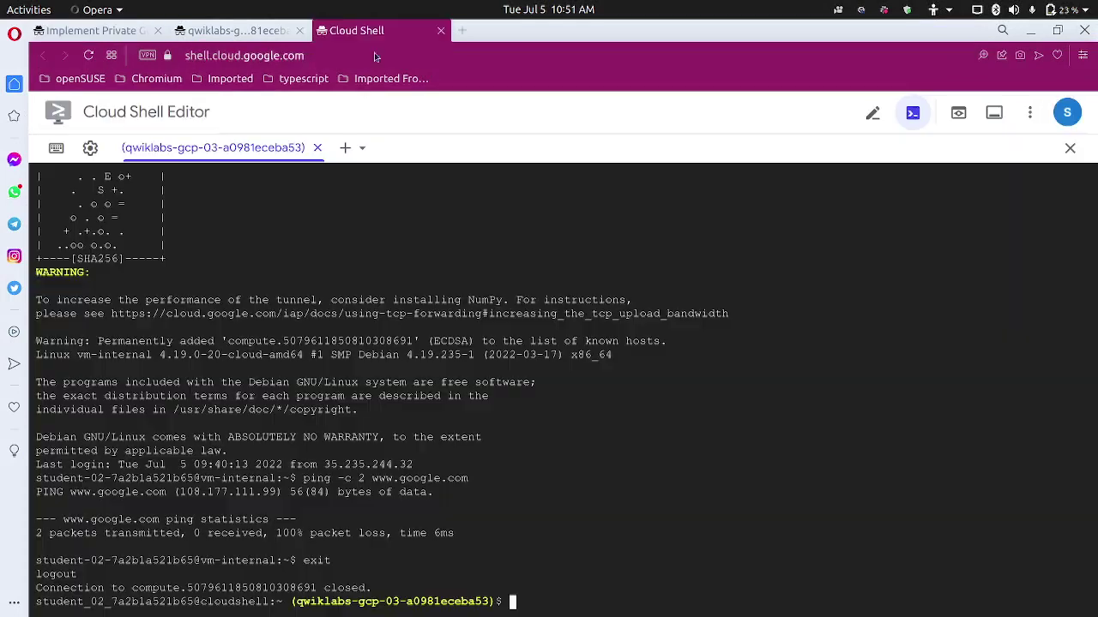
key("ctrl+v")
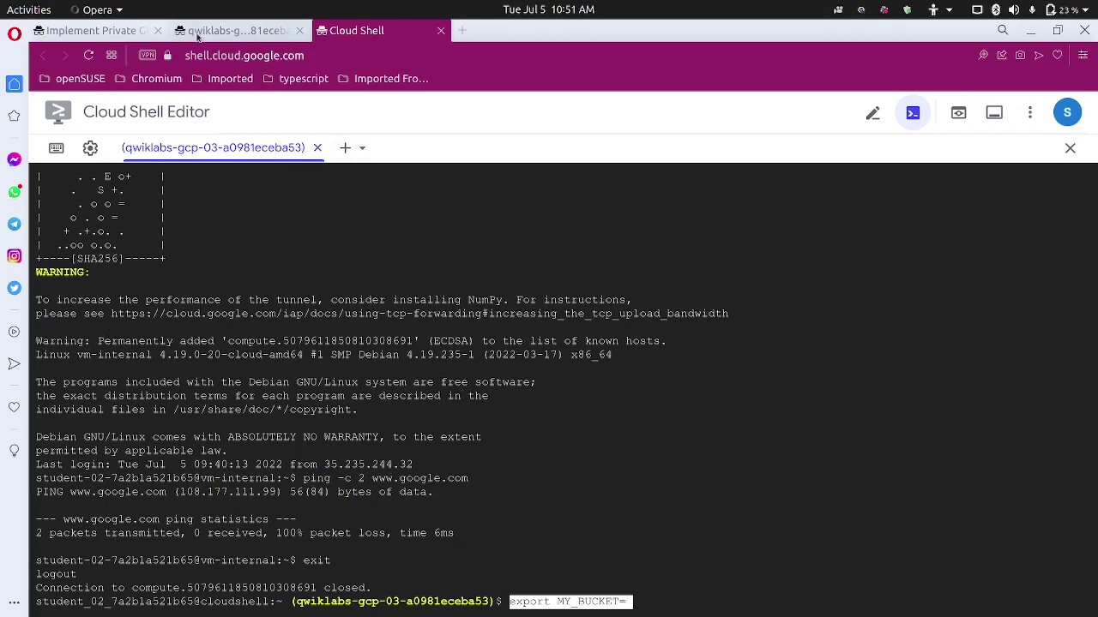
Append the quoted project ID as the bucket name and run the export.
left_click(94, 30)
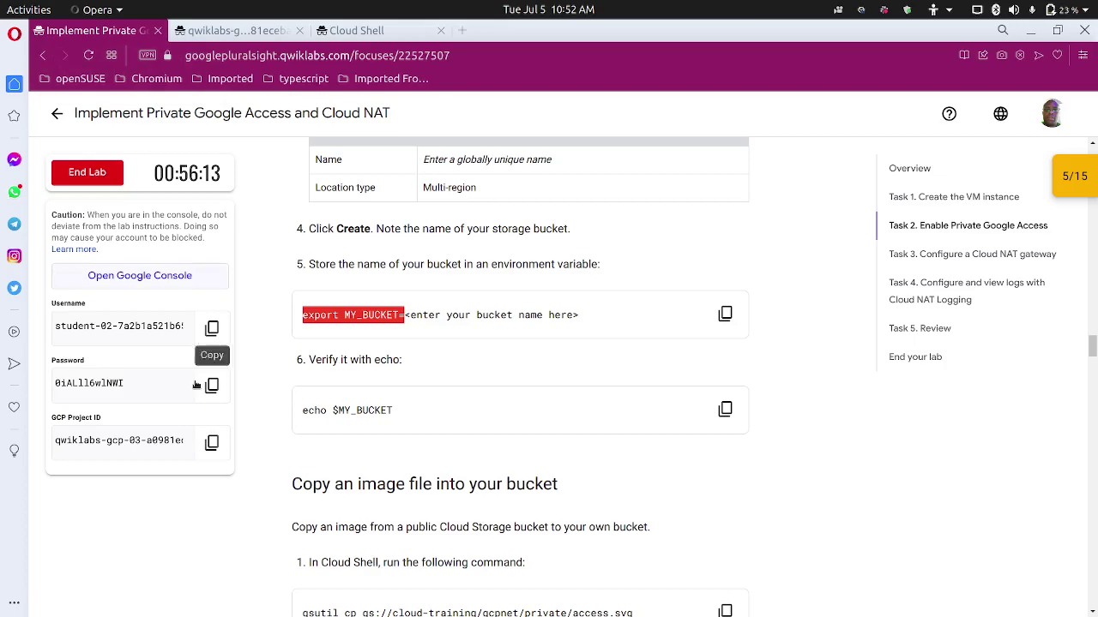
left_click(201, 442)
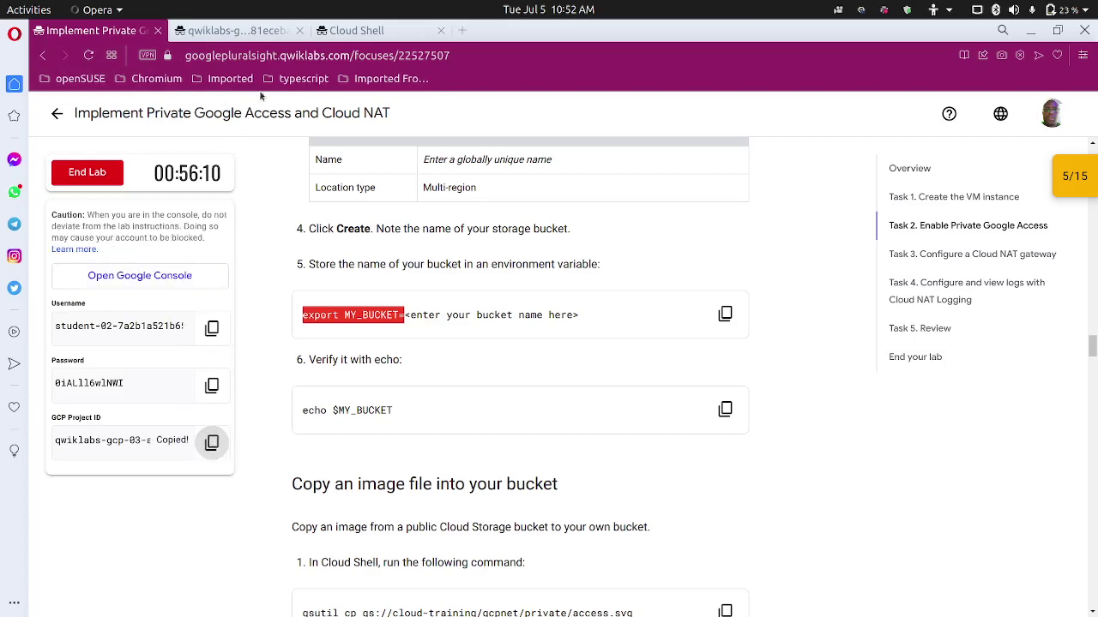
left_click(343, 32)
key("ctrl+v")
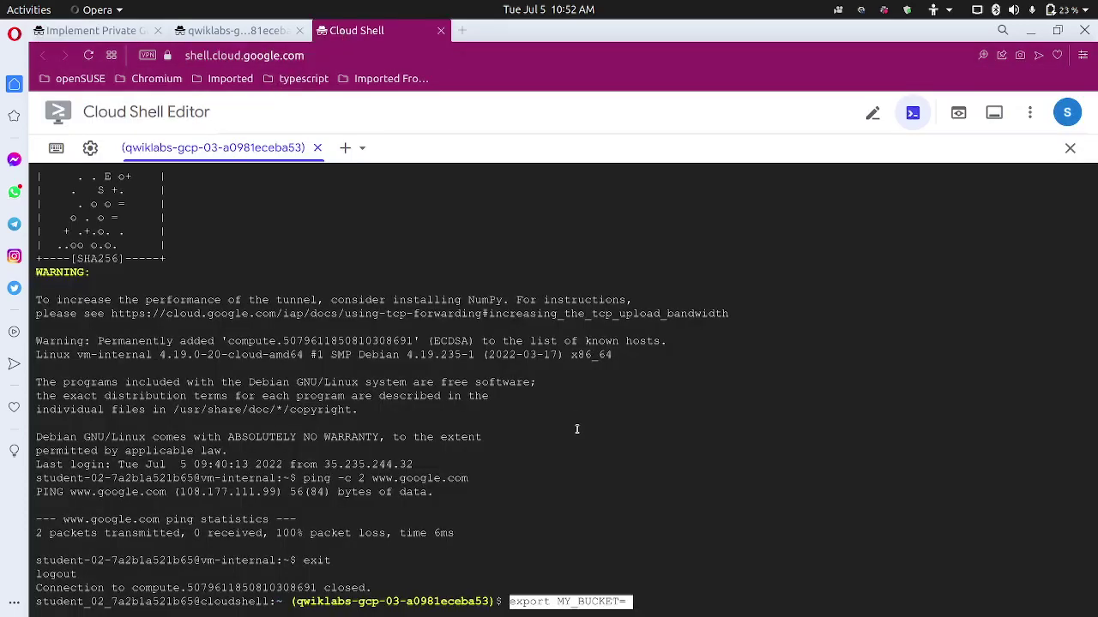
type("\"")
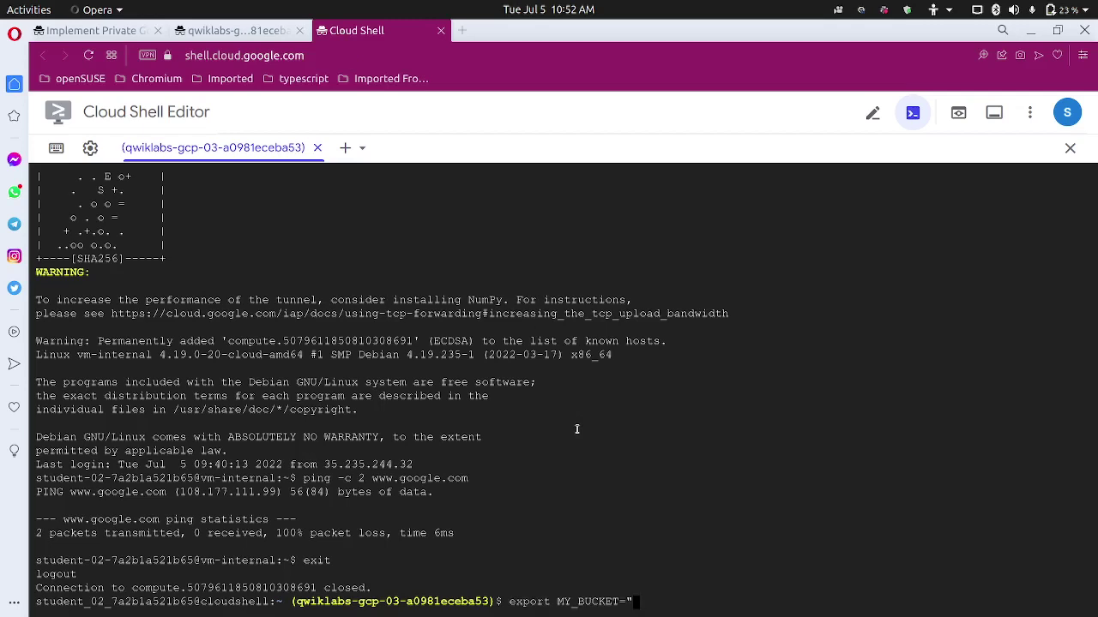
key("ctrl+v")
type("\"")
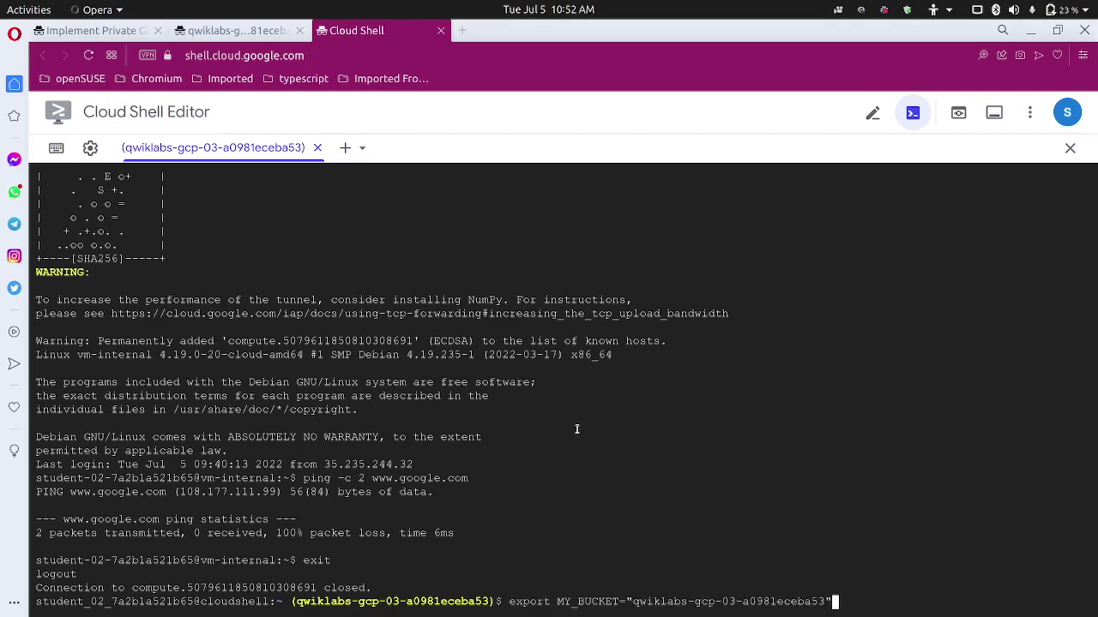
key("Return")
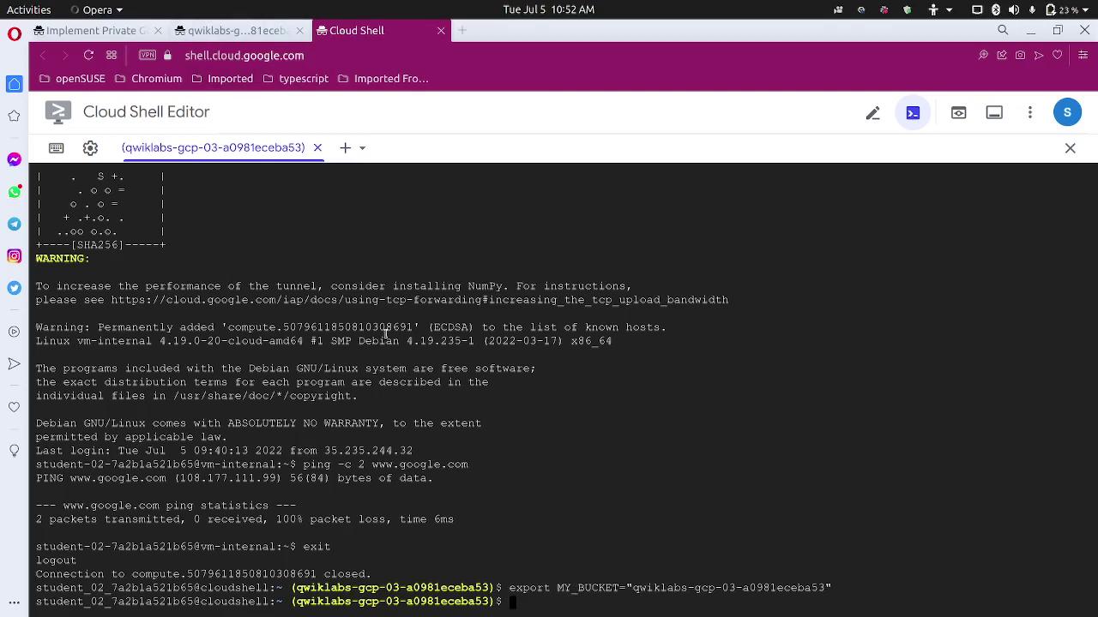
Run echo $MY_BUCKET to confirm it prints the bucket name.
left_click(225, 30)
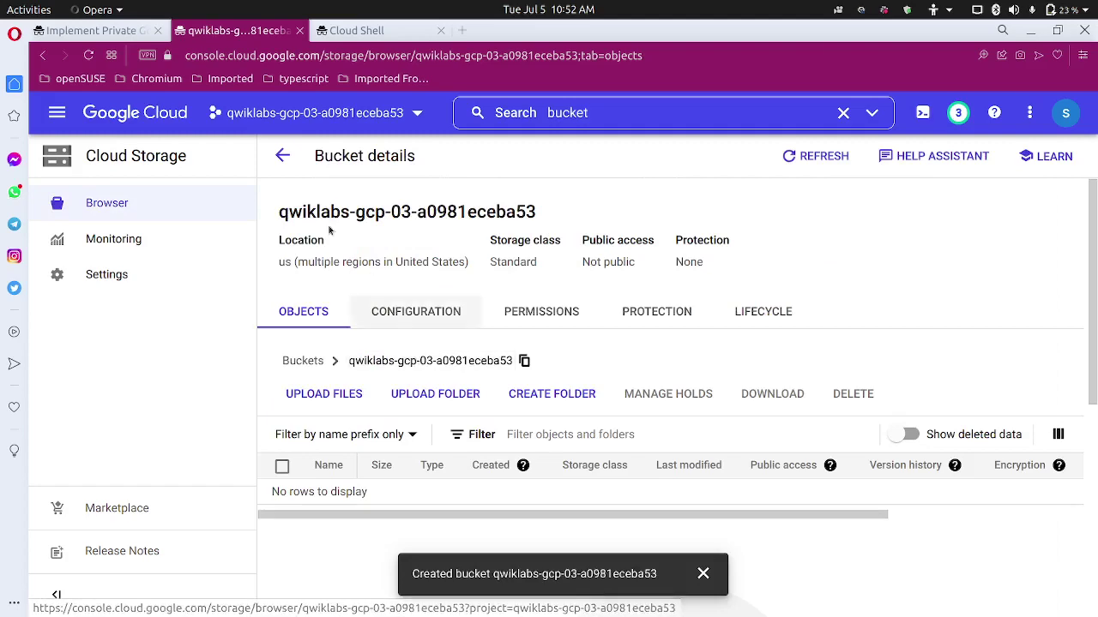
left_click(116, 30)
scroll(410, 408, "down", 2)
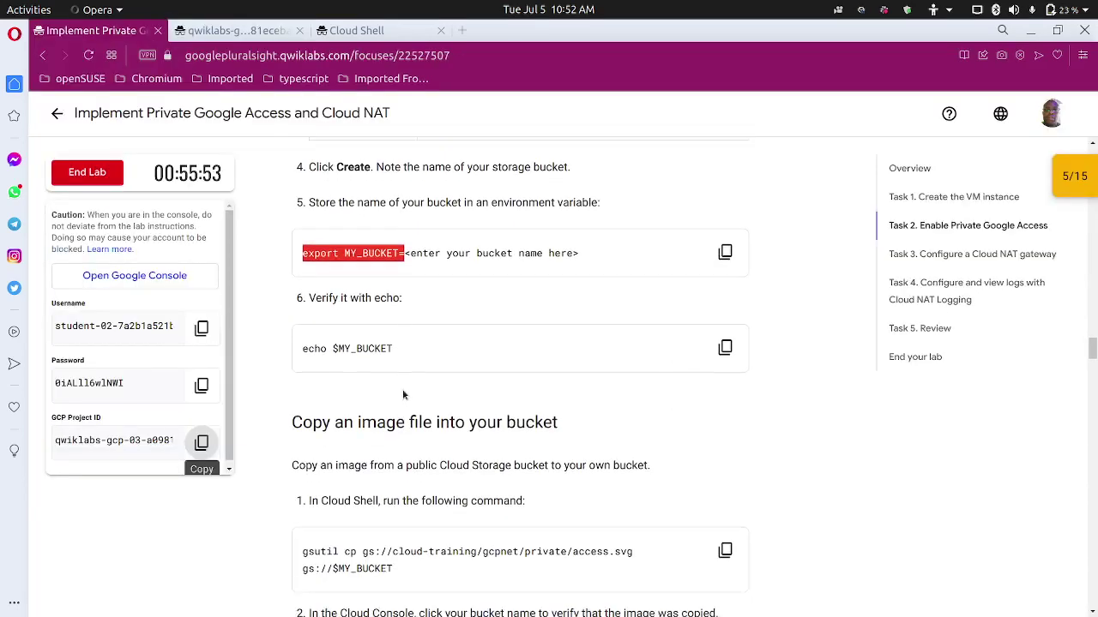
left_click(725, 333)
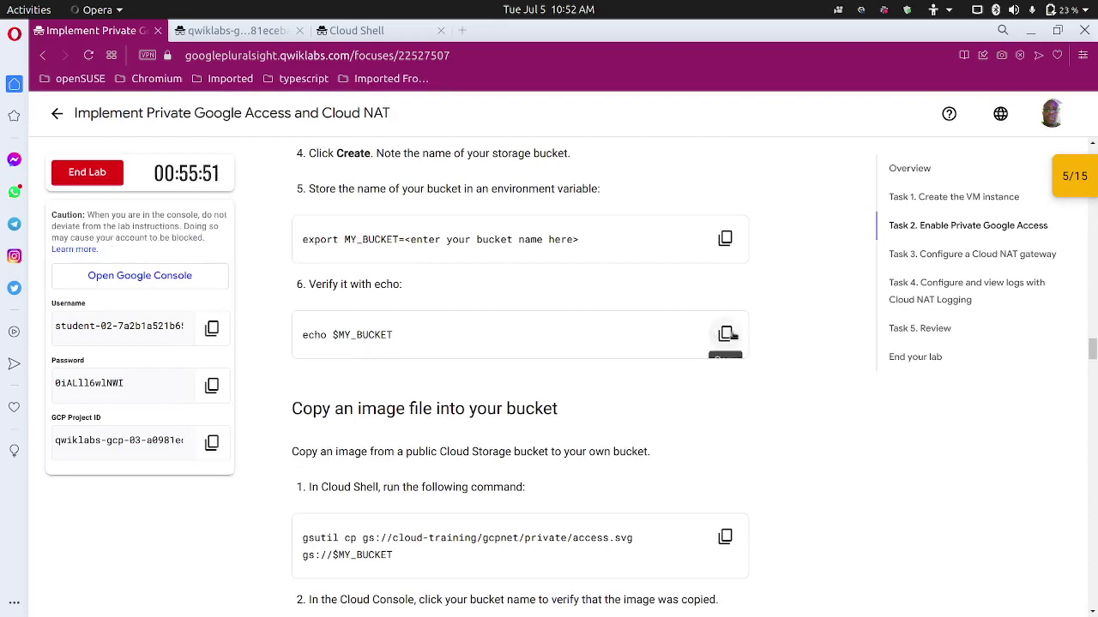
left_click(369, 34)
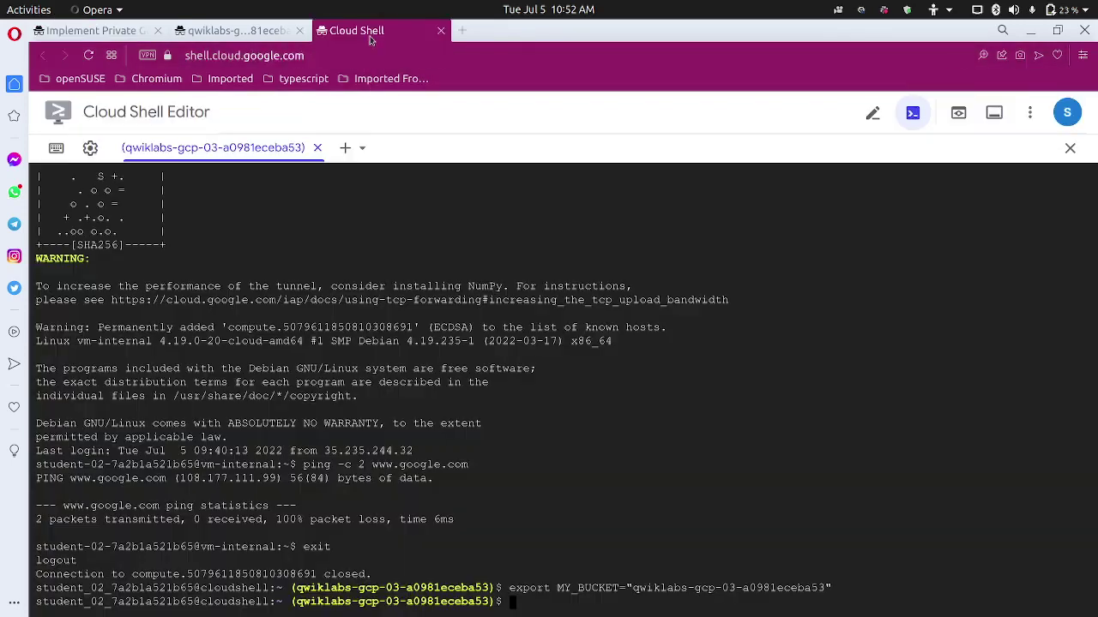
key("ctrl+v")
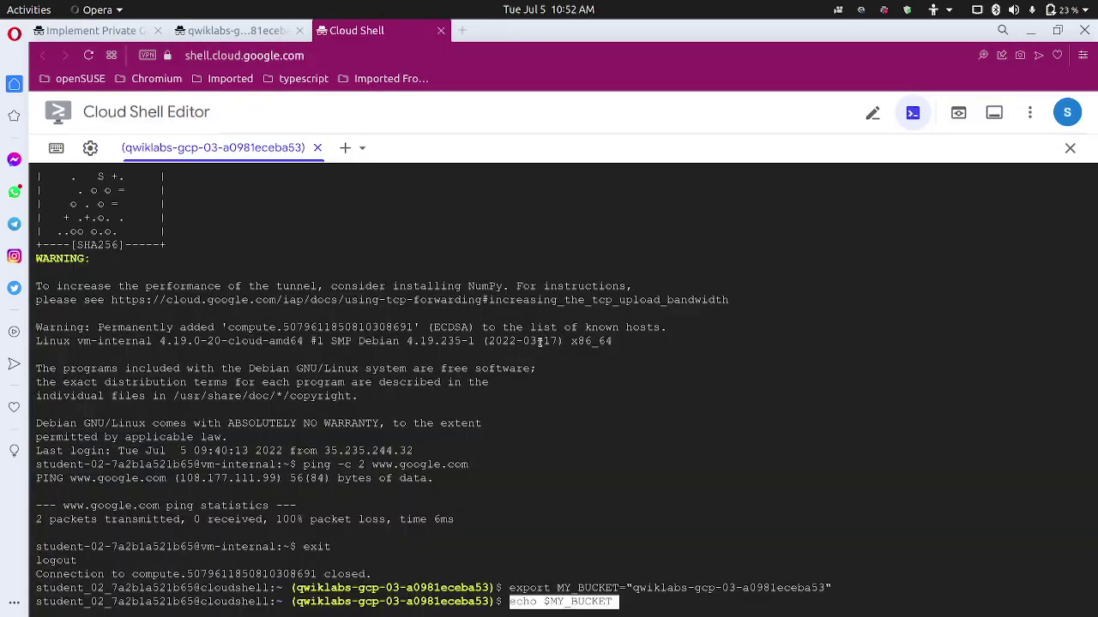
key("Return")
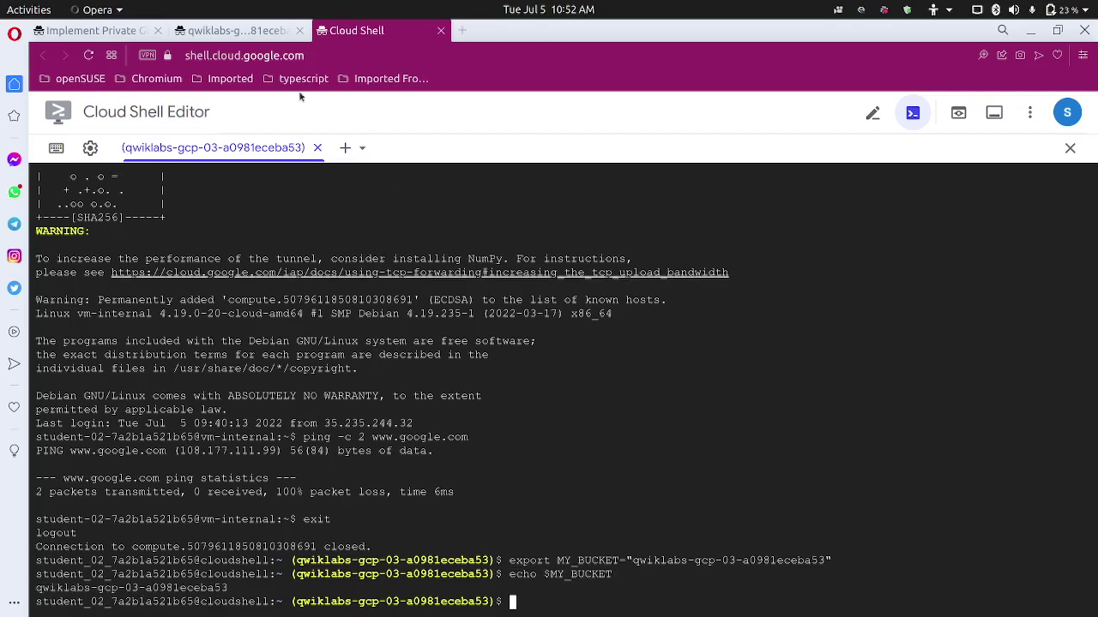
Run gsutil cp gs://cloud-training/gcpnet/private/access.svg gs://$MY_BUCKET, copying 24.8 KiB.
left_click(136, 33)
scroll(323, 284, "down", 2)
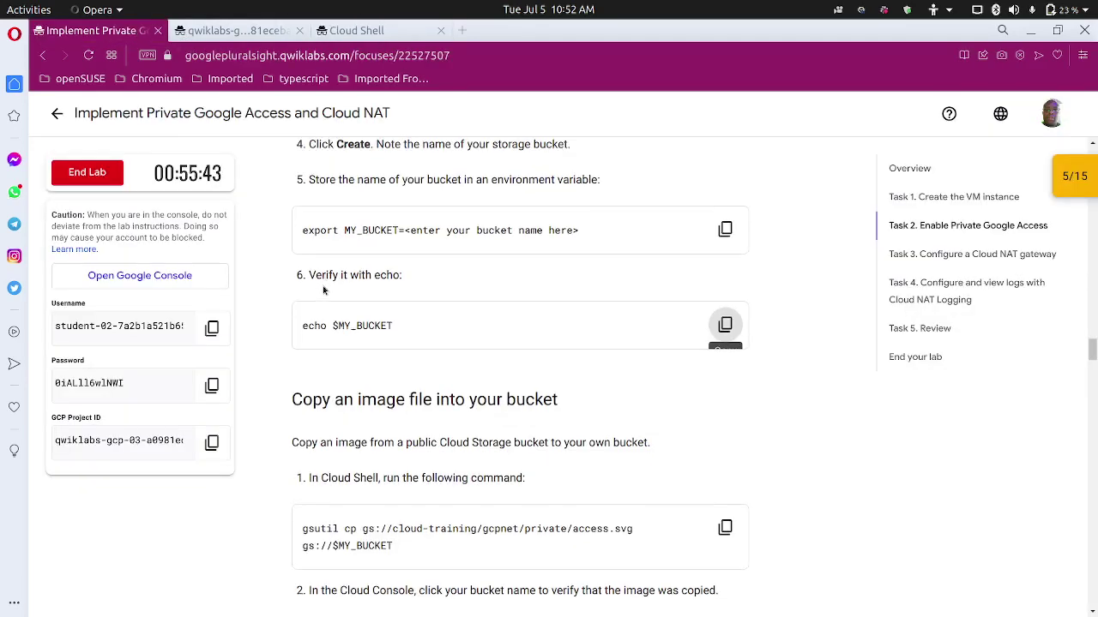
scroll(324, 325, "down", 1)
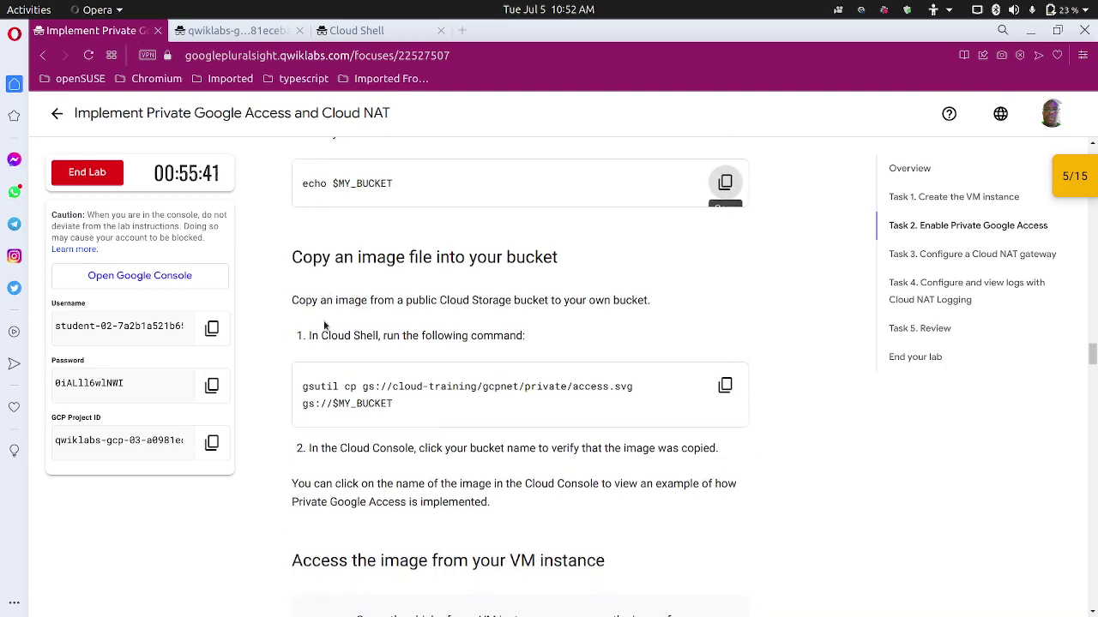
scroll(335, 362, "down", 2)
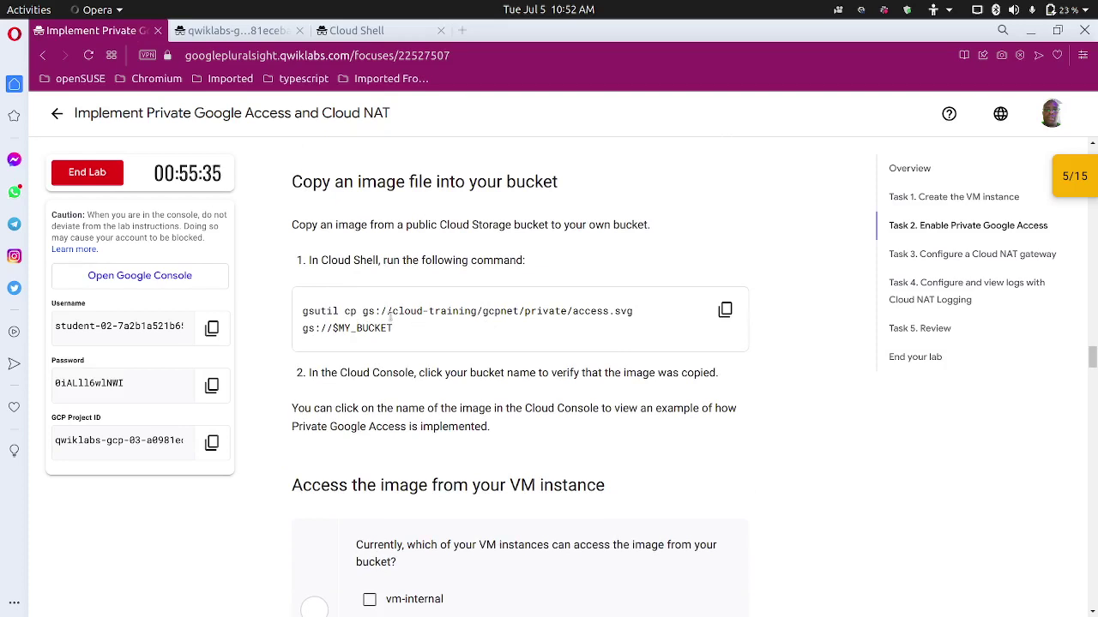
left_click_drag(369, 311, 644, 318)
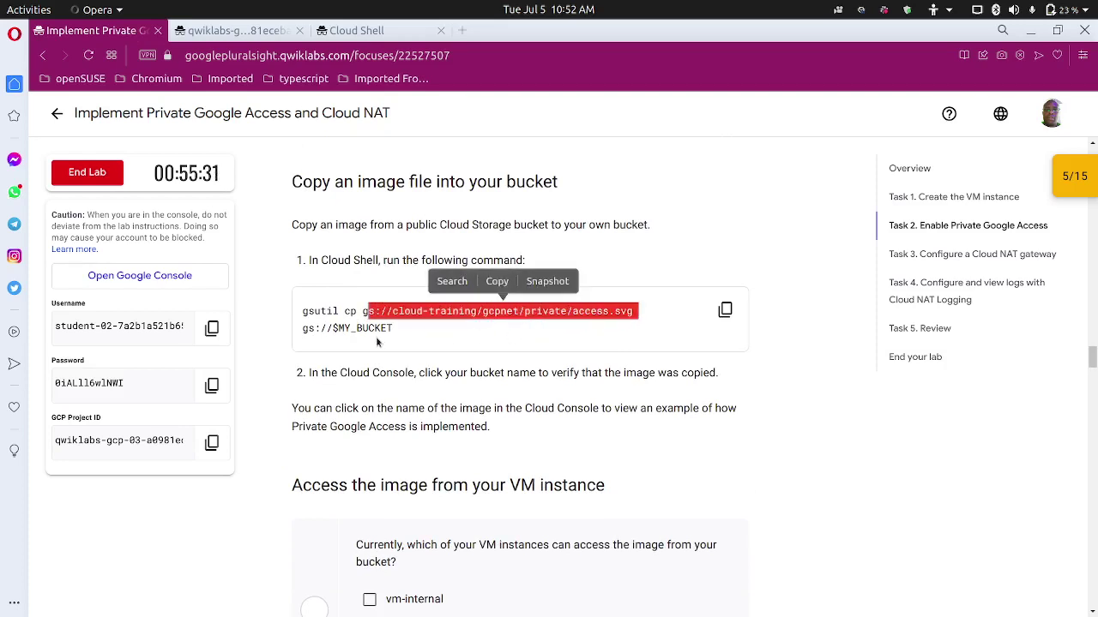
left_click(718, 315)
left_click(384, 31)
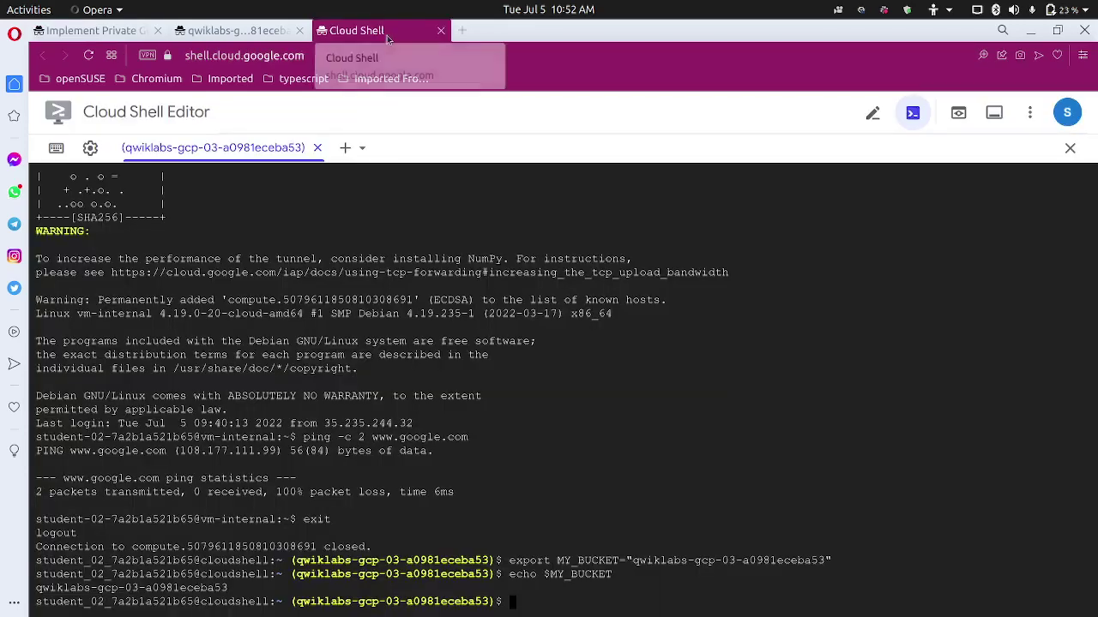
key("ctrl+v")
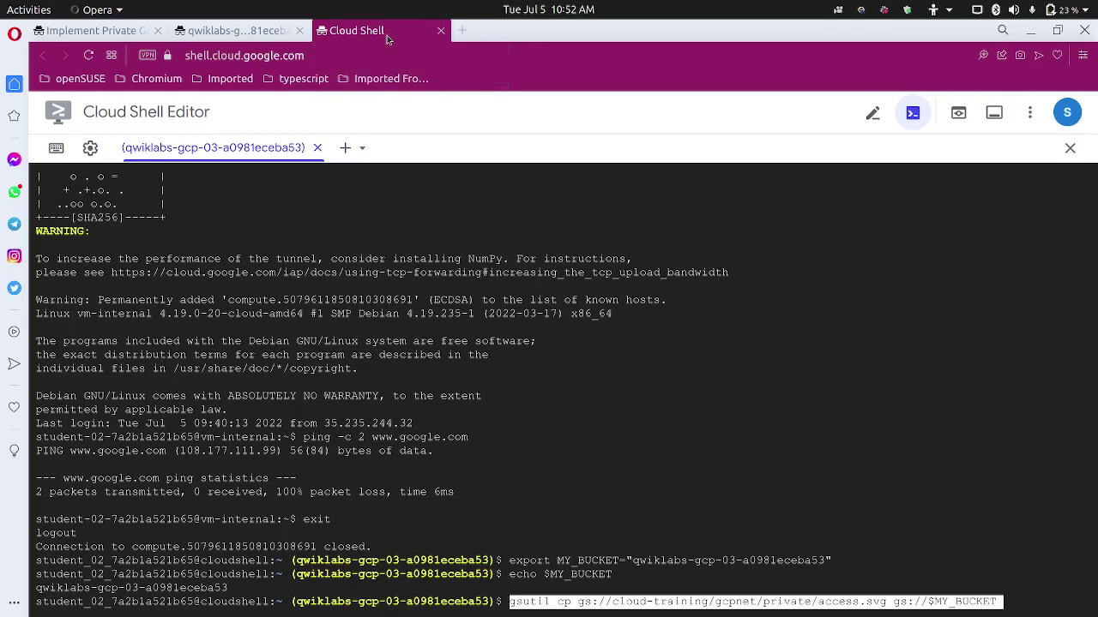
key("Return")
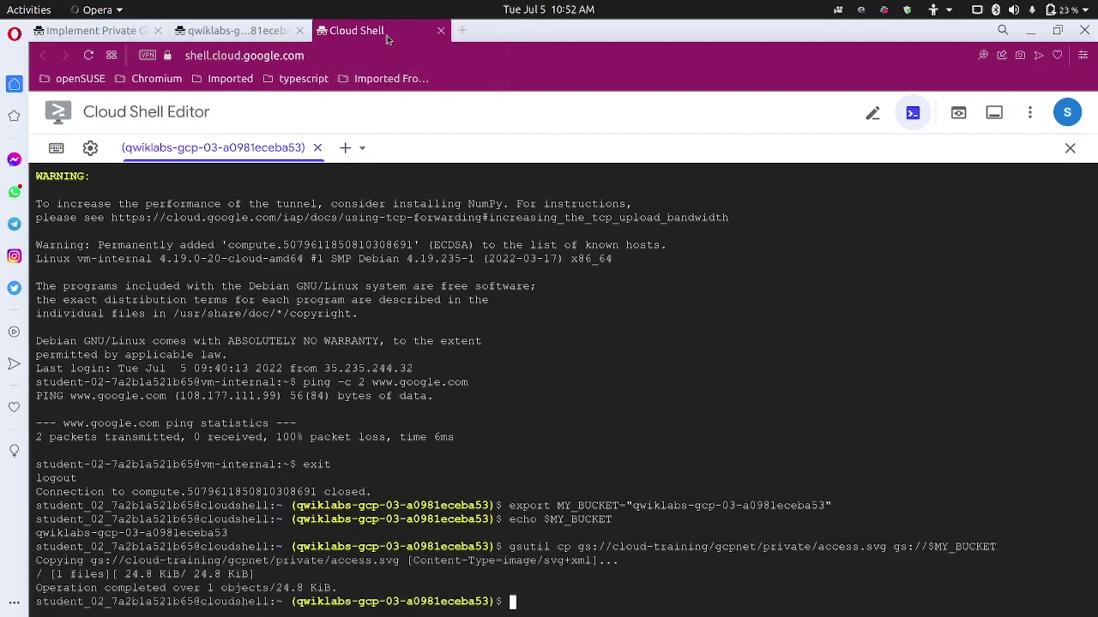
left_click(101, 30)
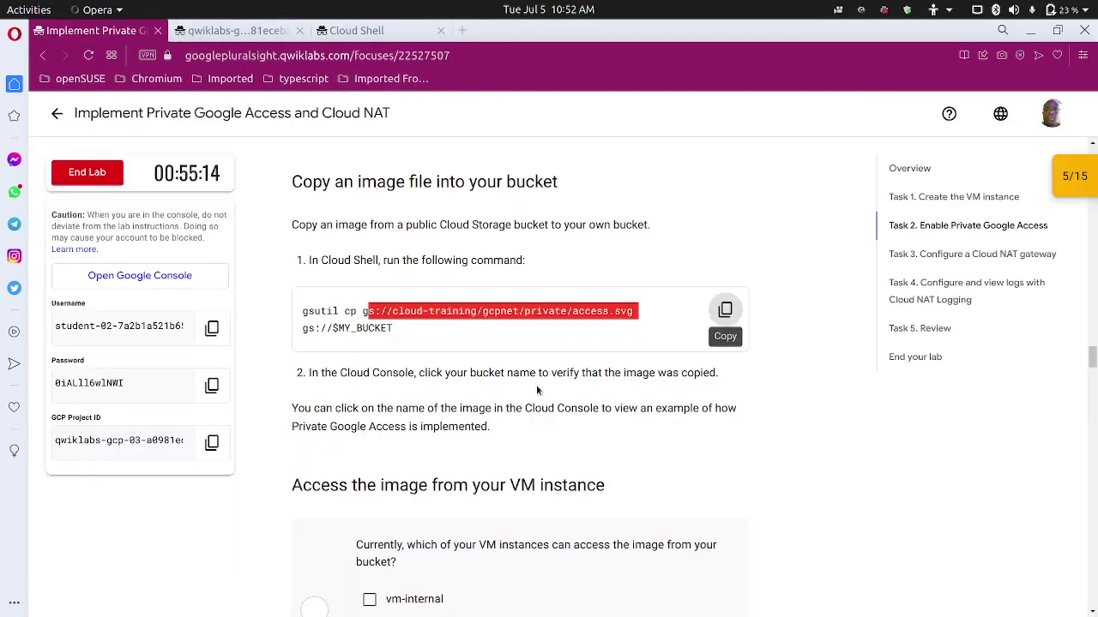
Refresh the bucket's object list to reveal access.svg (24.8 KB, image/svg+xml).
left_click(244, 33)
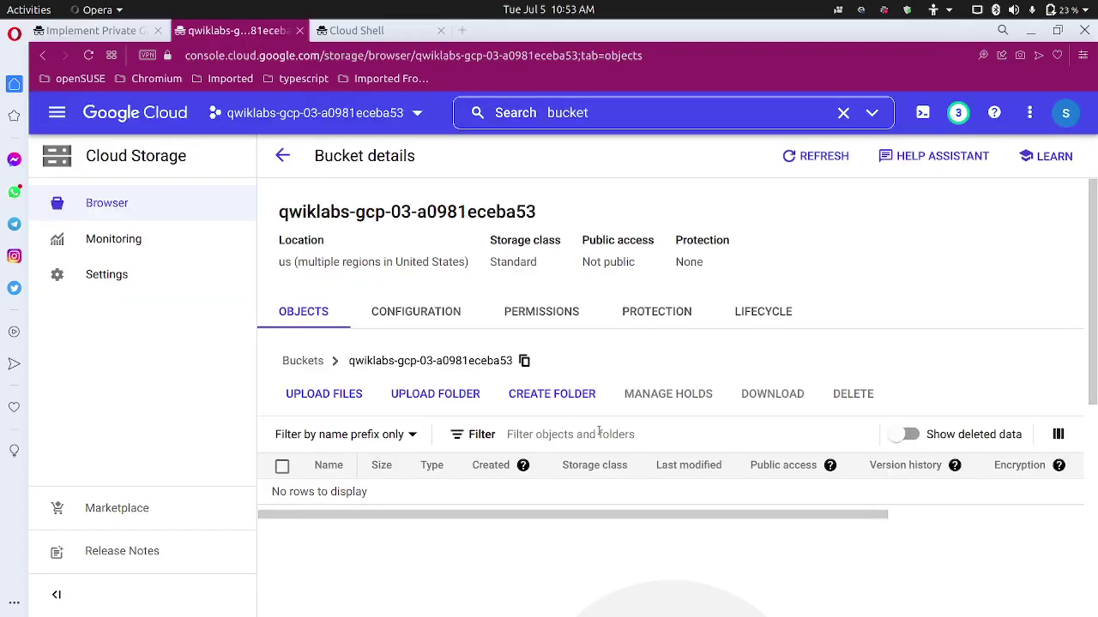
left_click(814, 157)
left_click(827, 163)
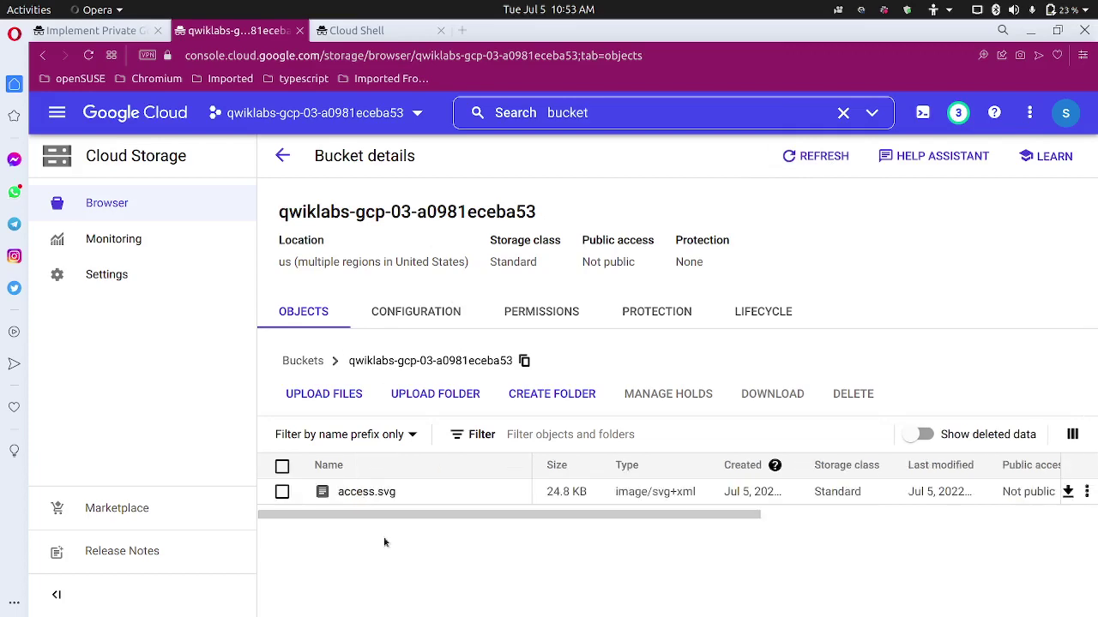
left_click(122, 30)
scroll(274, 395, "down", 3)
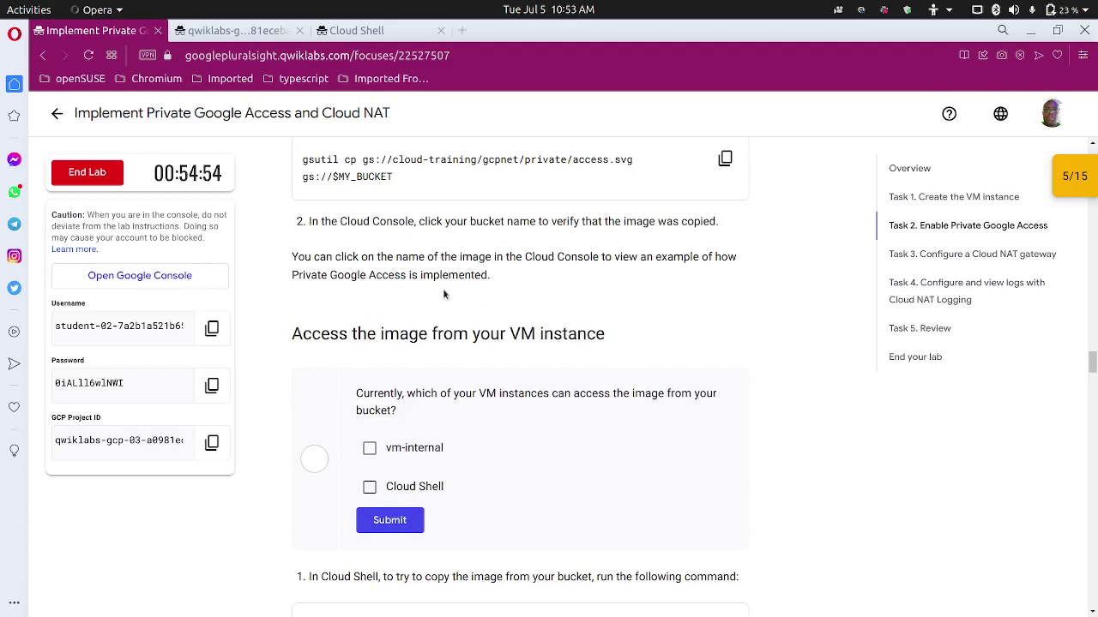
Submit Cloud Shell as the quiz answer, then copy the gsutil cp gs://$MY_BUCKET/*.svg . command.
scroll(443, 294, "up", 1)
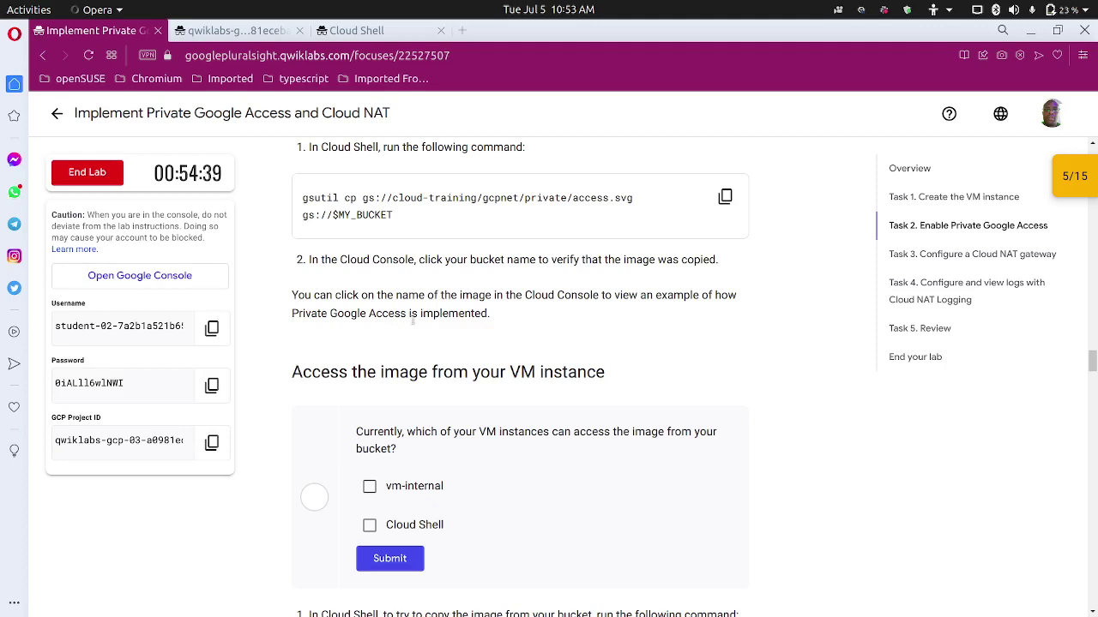
scroll(410, 318, "up", 1)
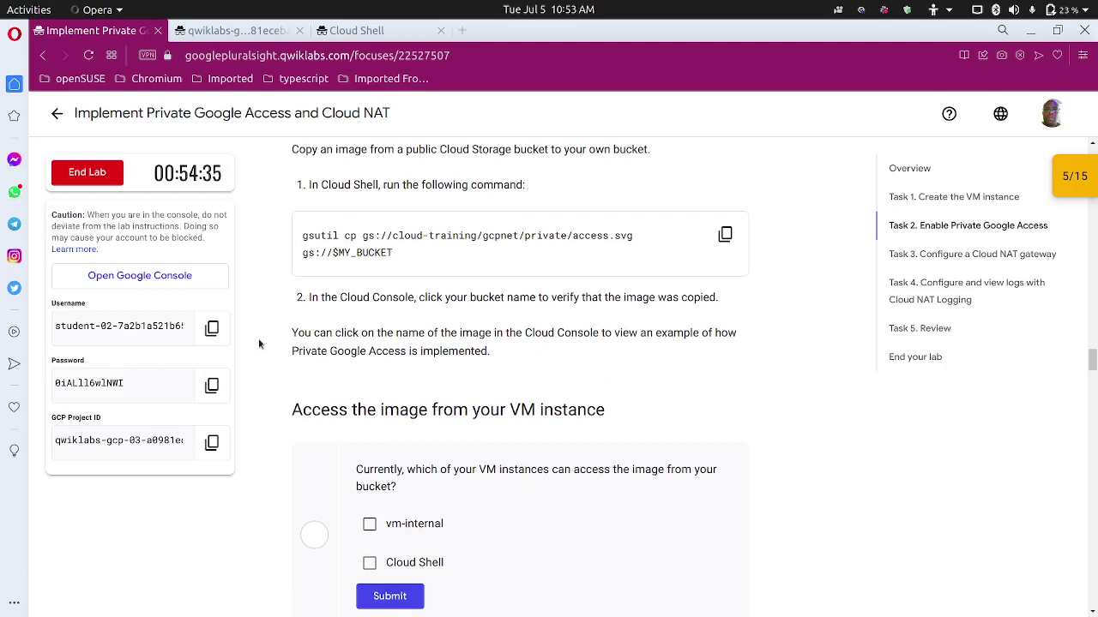
scroll(259, 342, "down", 2)
scroll(259, 338, "down", 1)
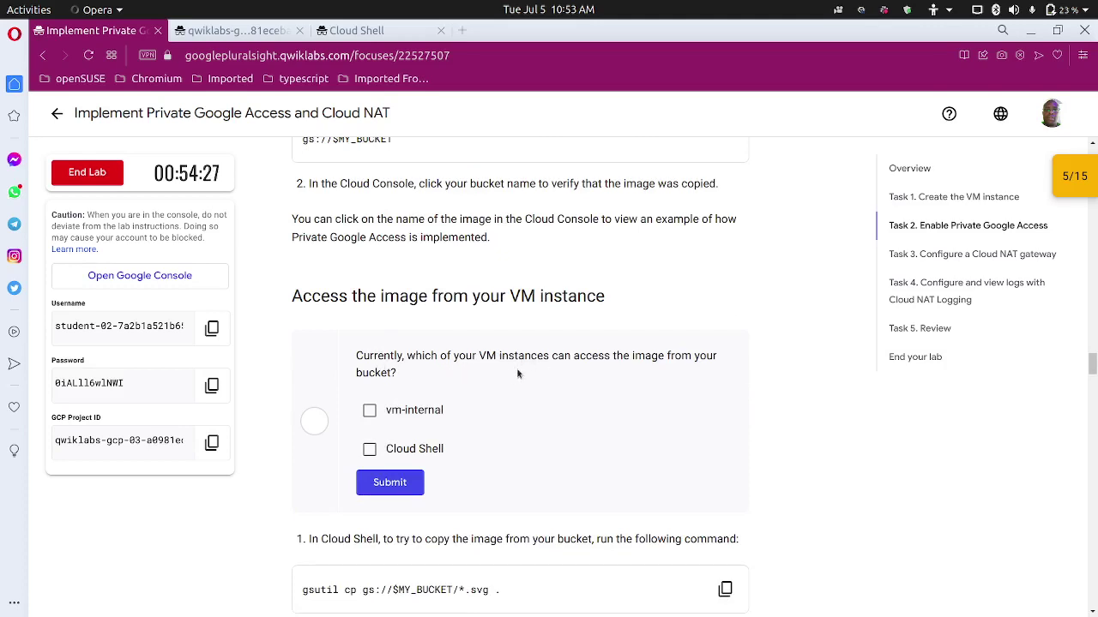
scroll(495, 373, "down", 1)
left_click(379, 375)
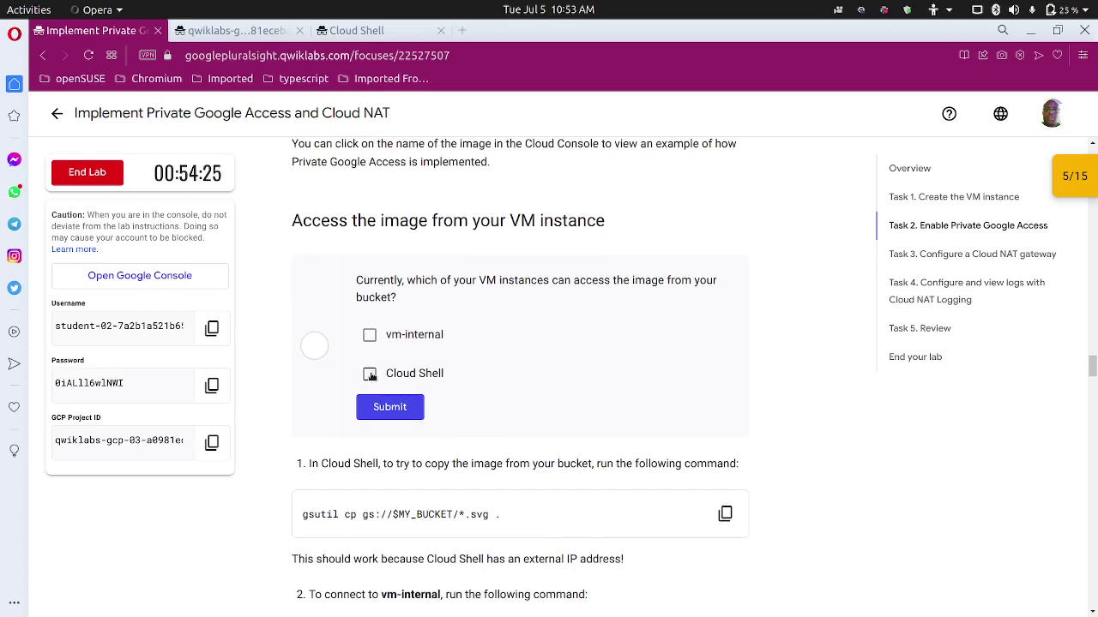
left_click(379, 409)
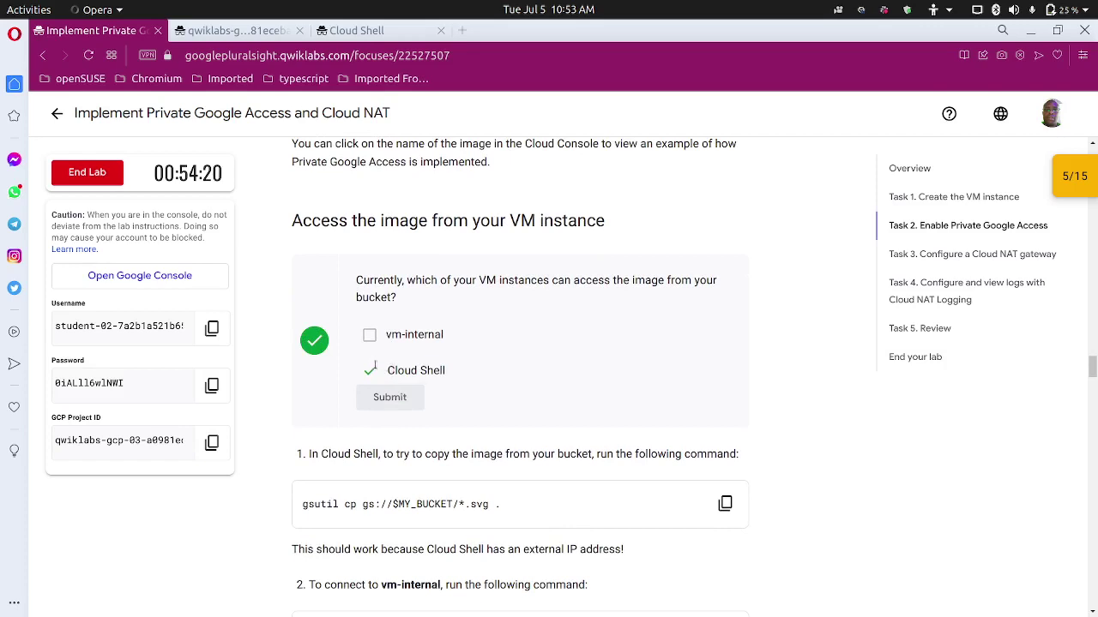
scroll(352, 379, "down", 3)
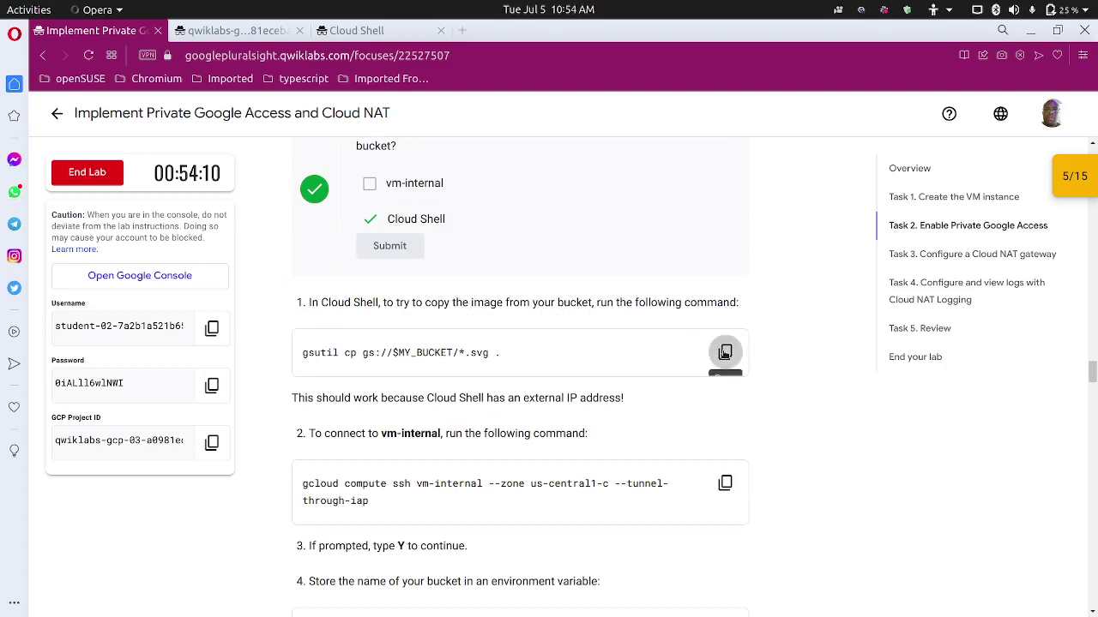
left_click(726, 352)
Run the copied gsutil command in Cloud Shell to download access.svg from the bucket.
left_click(356, 30)
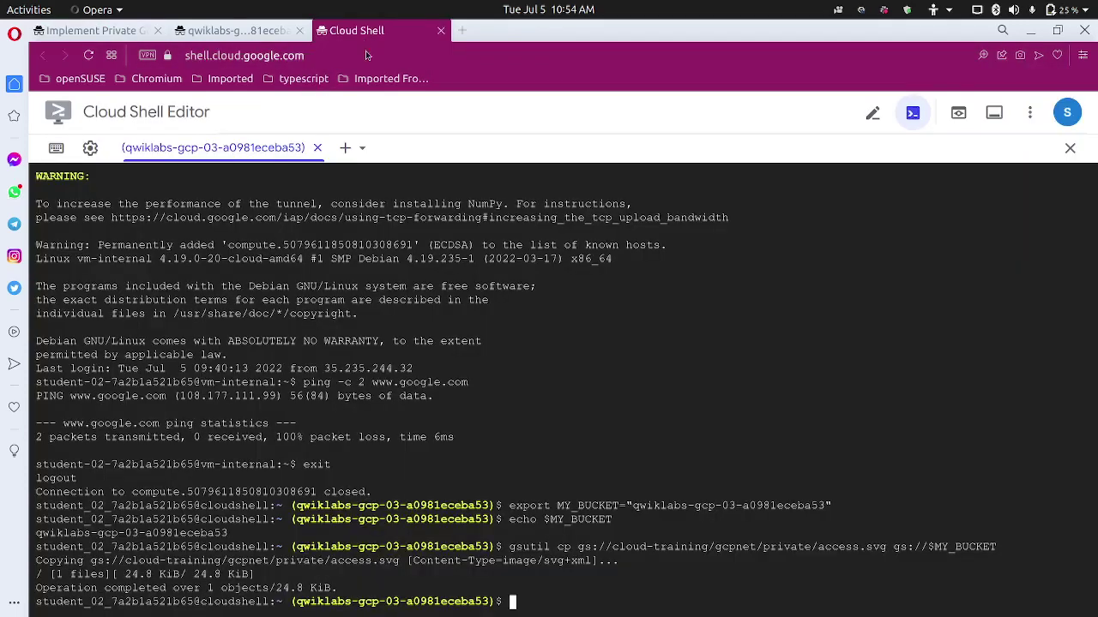
key("ctrl+v")
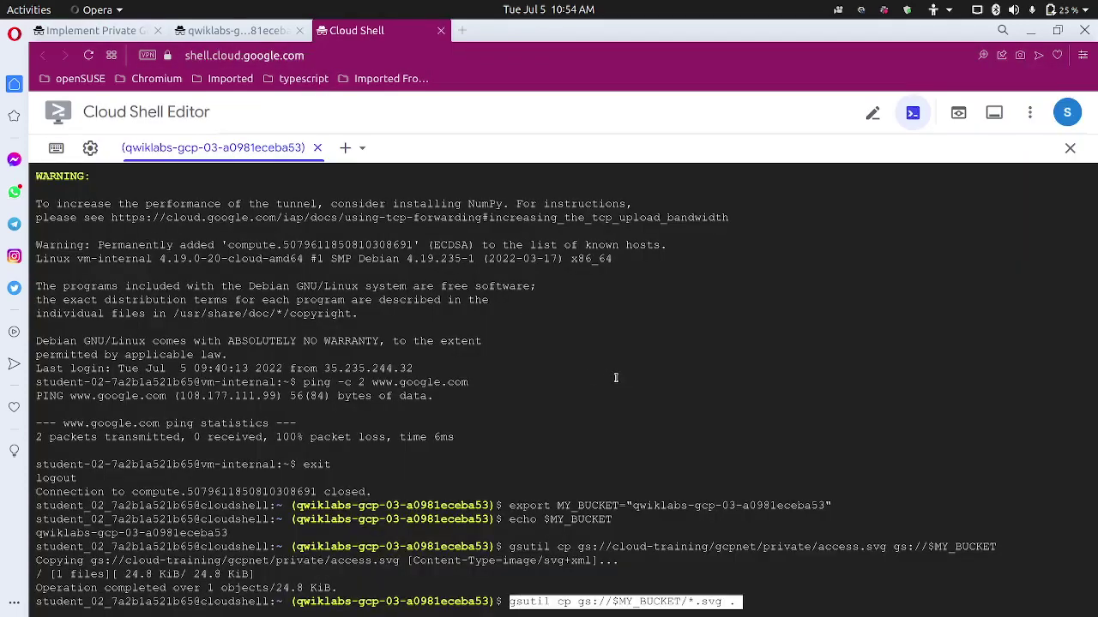
key("Return")
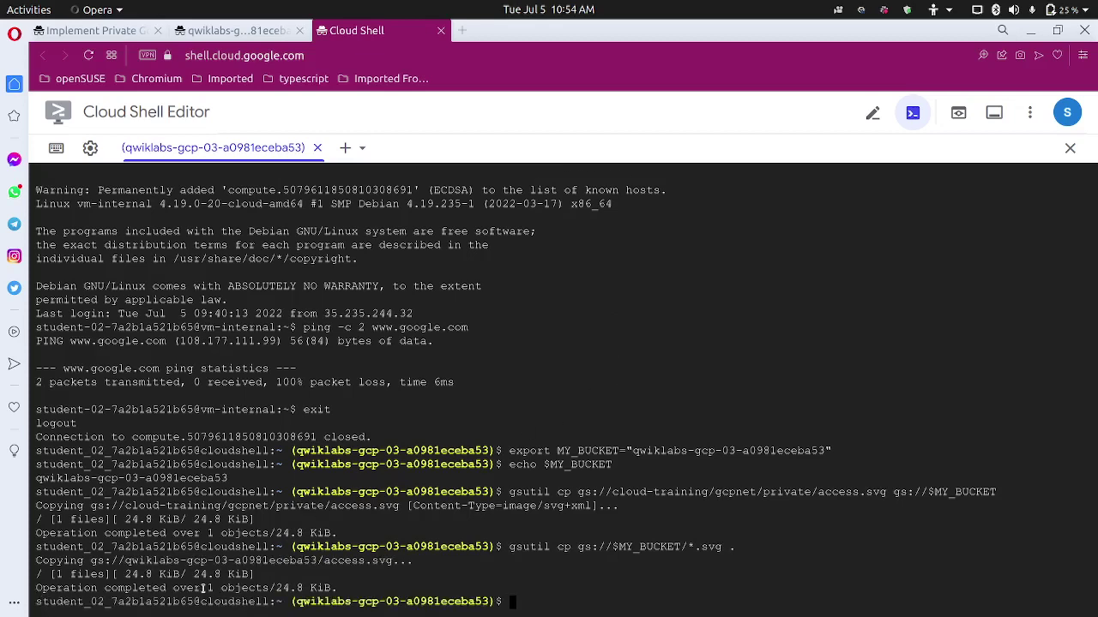
List the home directory to confirm access.svg, zoom Cloud Shell to 150%, and return to the lab.
type("ls")
key("Return")
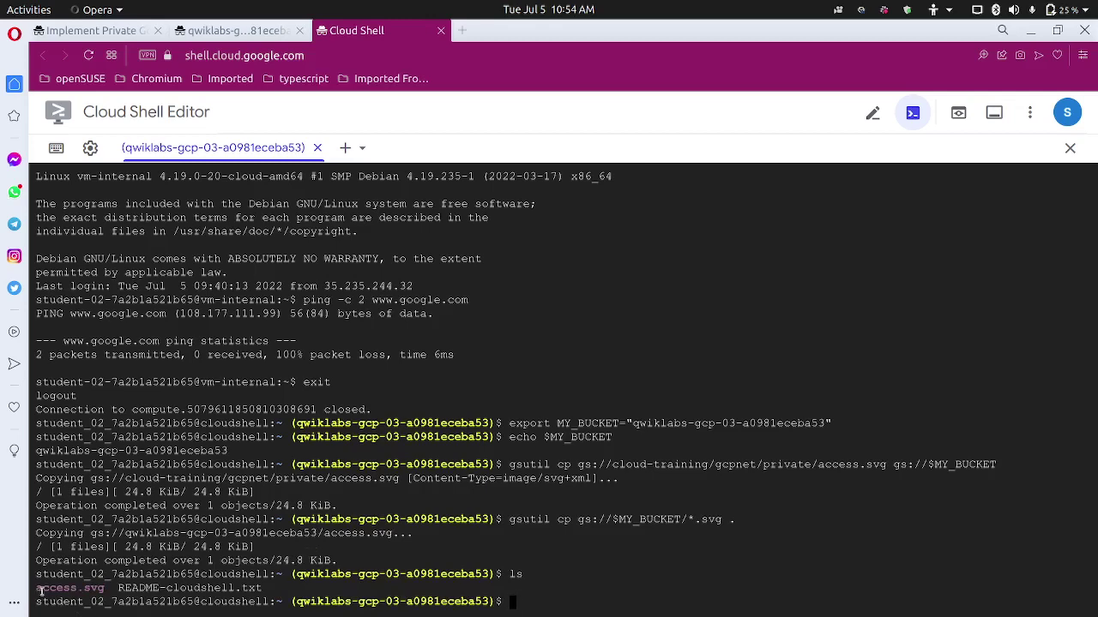
left_click_drag(38, 590, 101, 588)
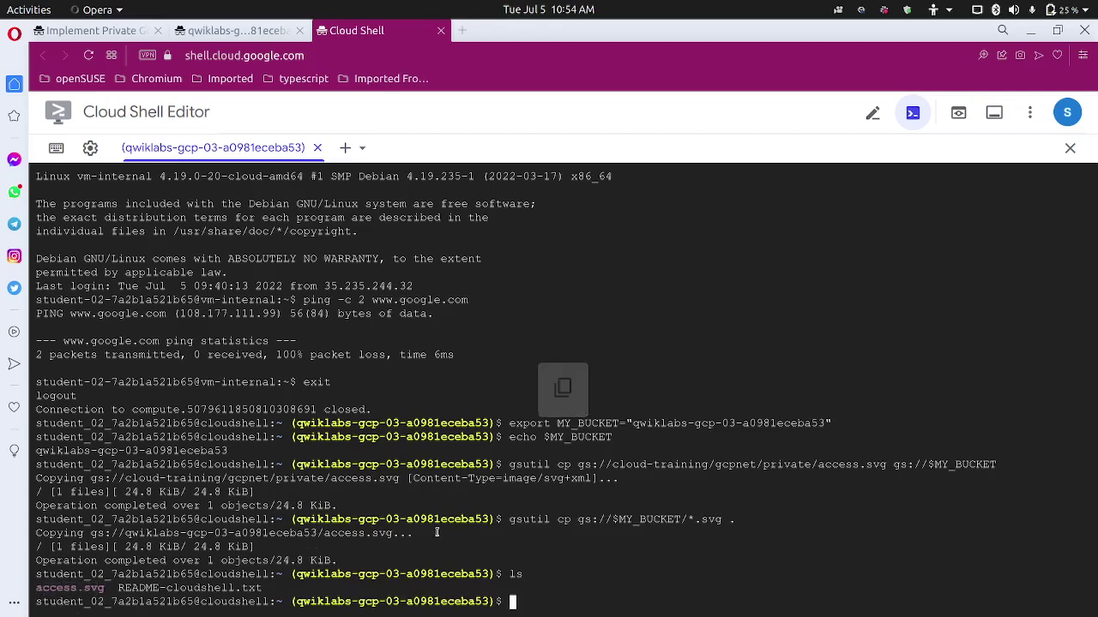
key("ctrl+plus")
key("ctrl+plus")
key("ctrl+plus")
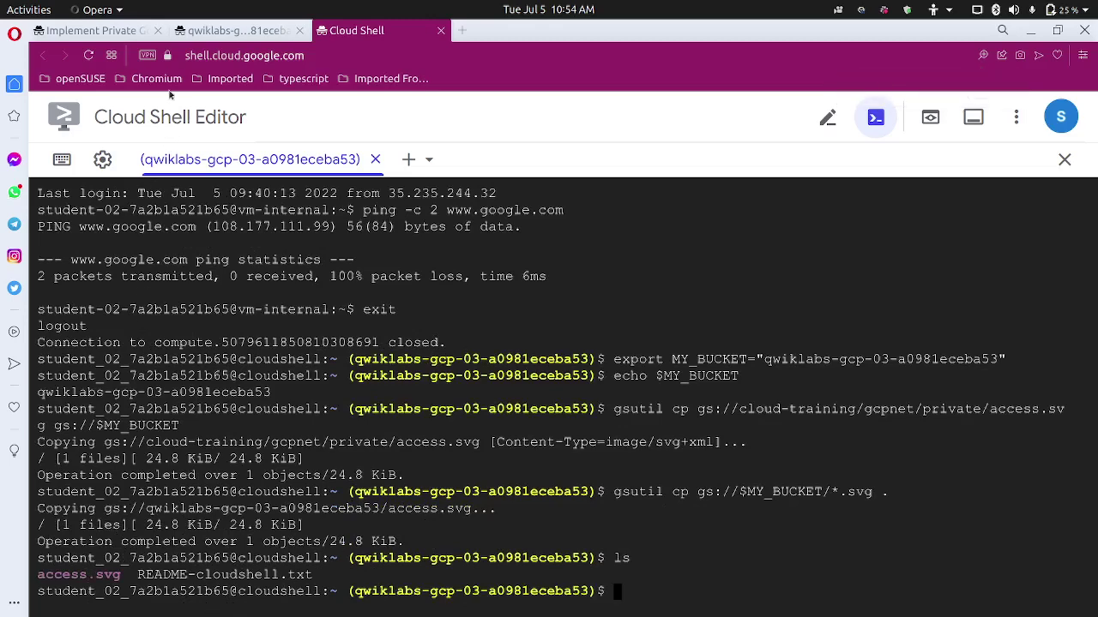
left_click(129, 31)
scroll(275, 460, "down", 1)
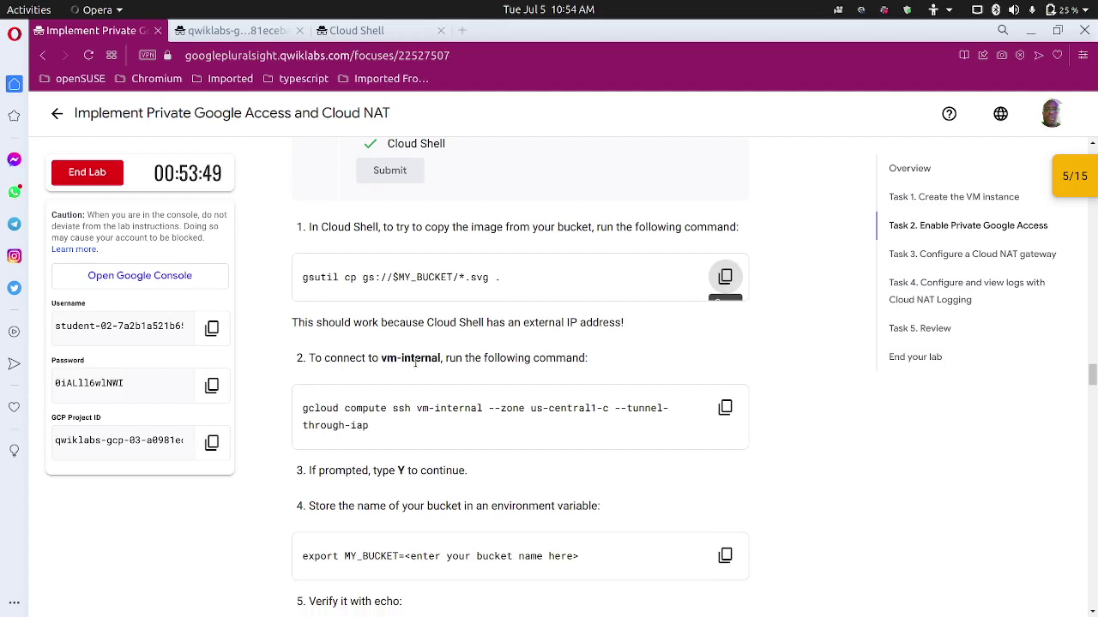
SSH into vm-internal from Cloud Shell using the lab's gcloud compute ssh command.
scroll(429, 377, "down", 1)
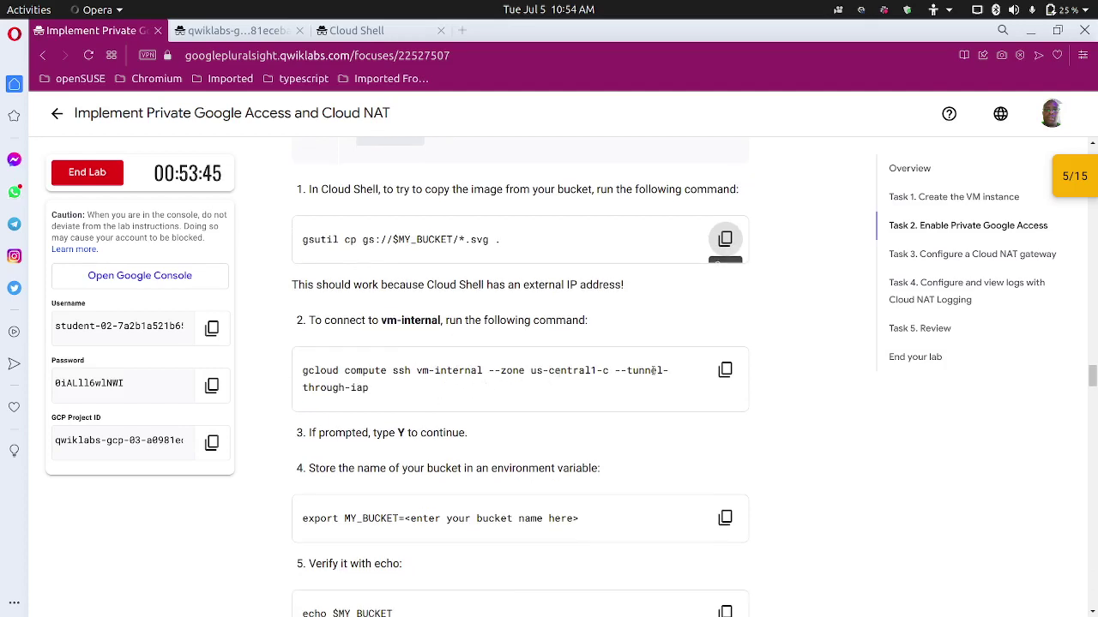
left_click(724, 369)
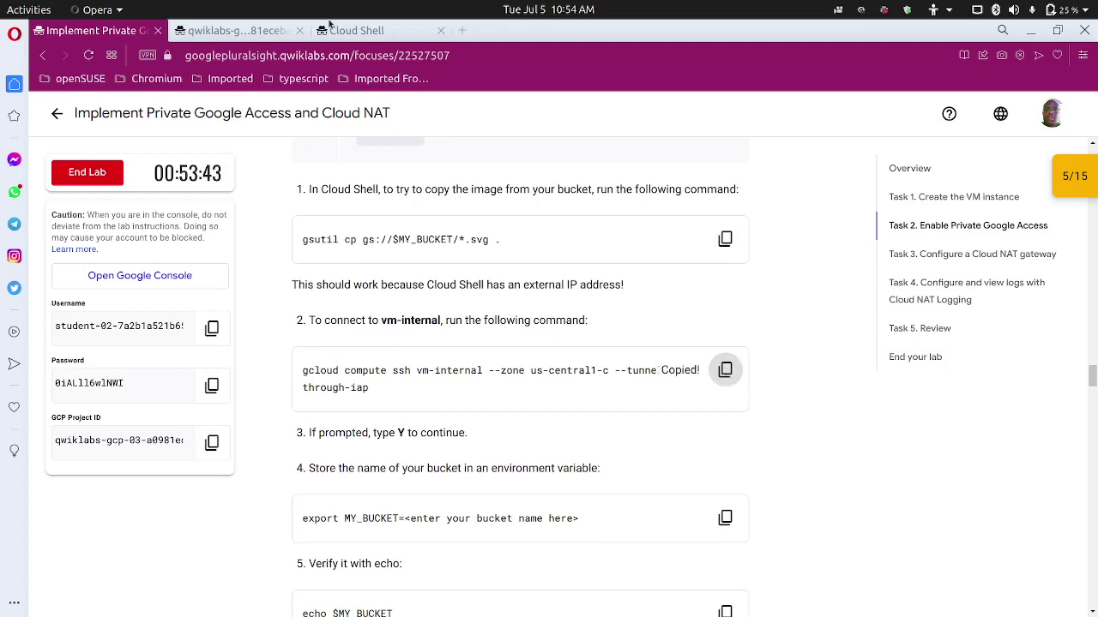
left_click(343, 32)
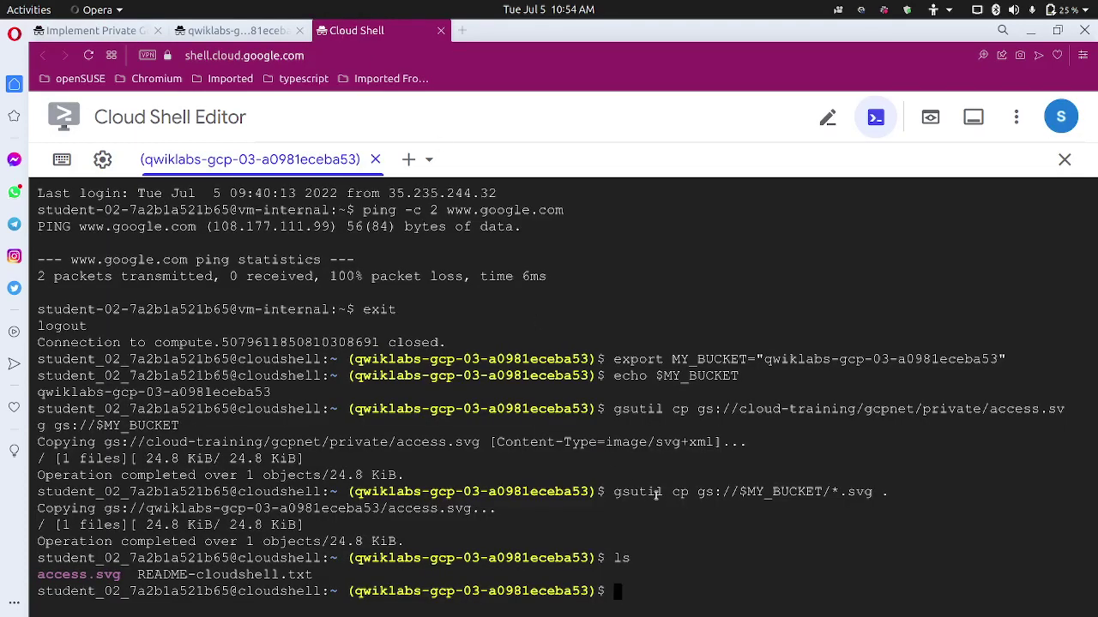
key("ctrl+v")
key("Return")
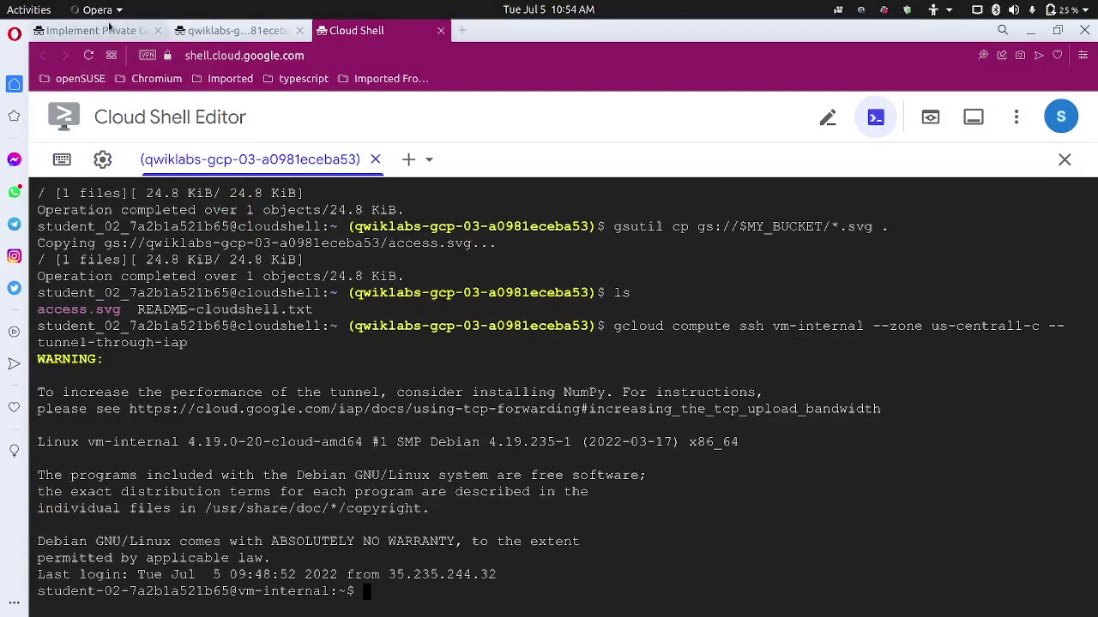
left_click(113, 30)
scroll(390, 386, "down", 3)
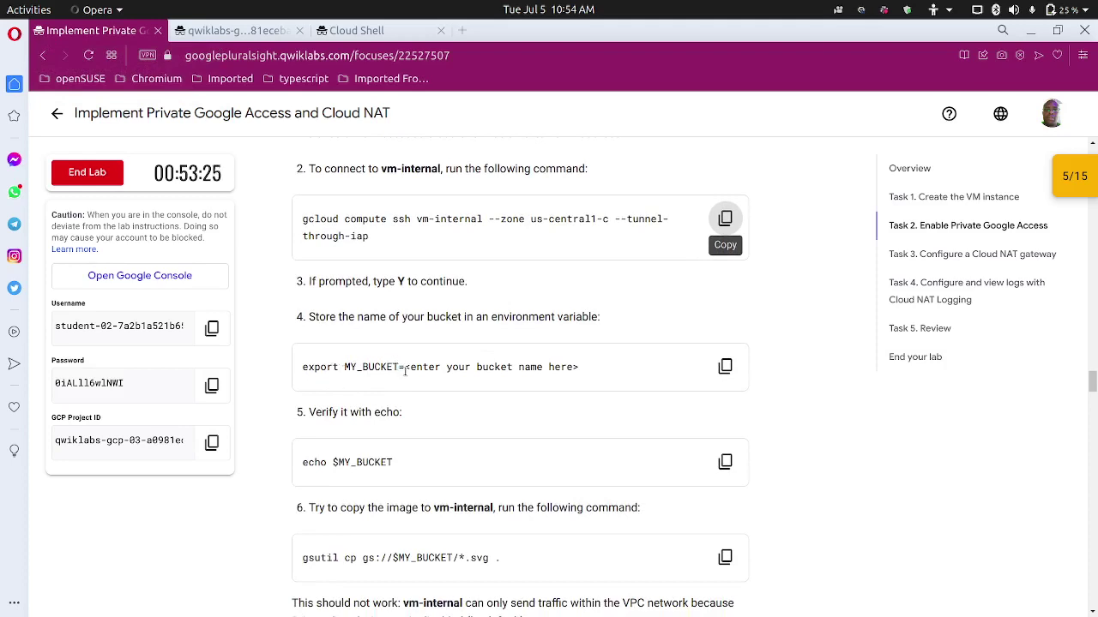
Export MY_BUCKET on vm-internal, set to the project ID.
left_click_drag(403, 367, 288, 370)
left_click(364, 338)
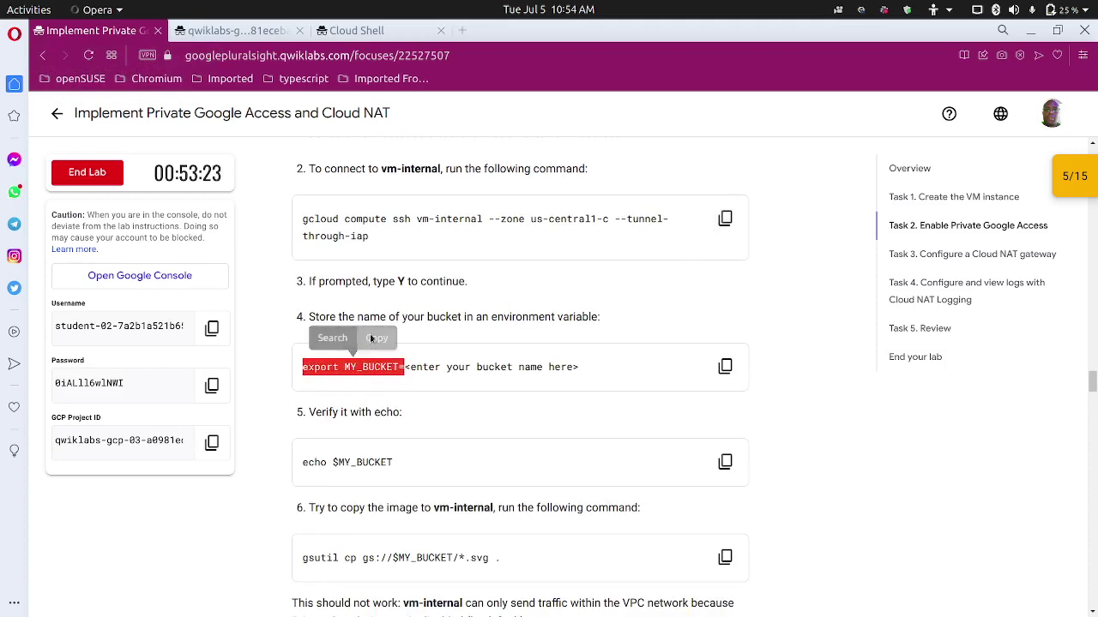
left_click(377, 30)
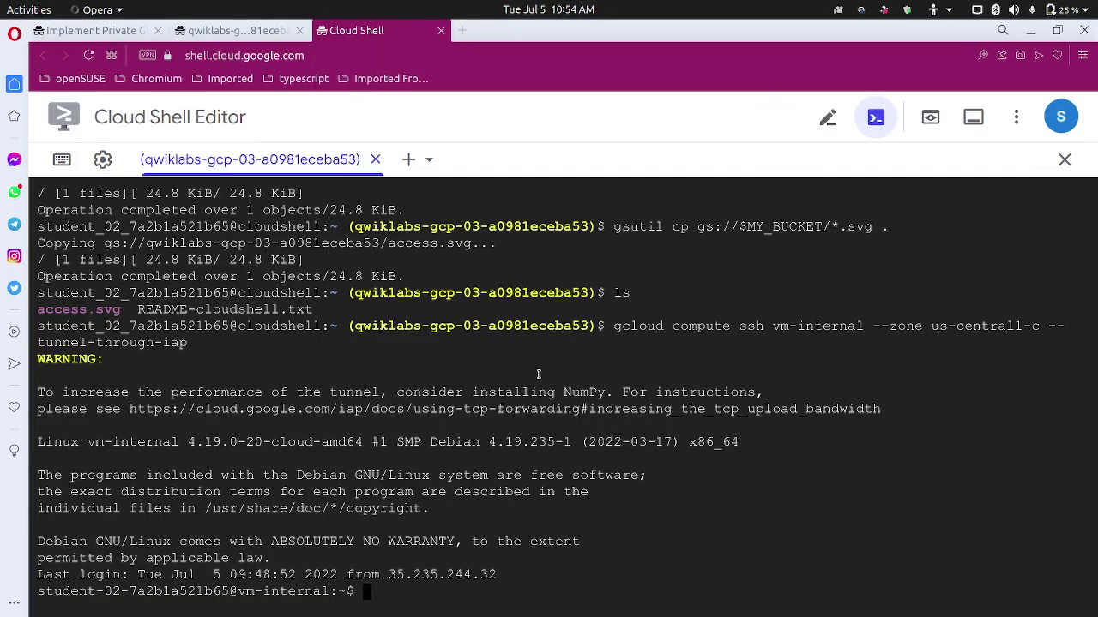
key("ctrl+v")
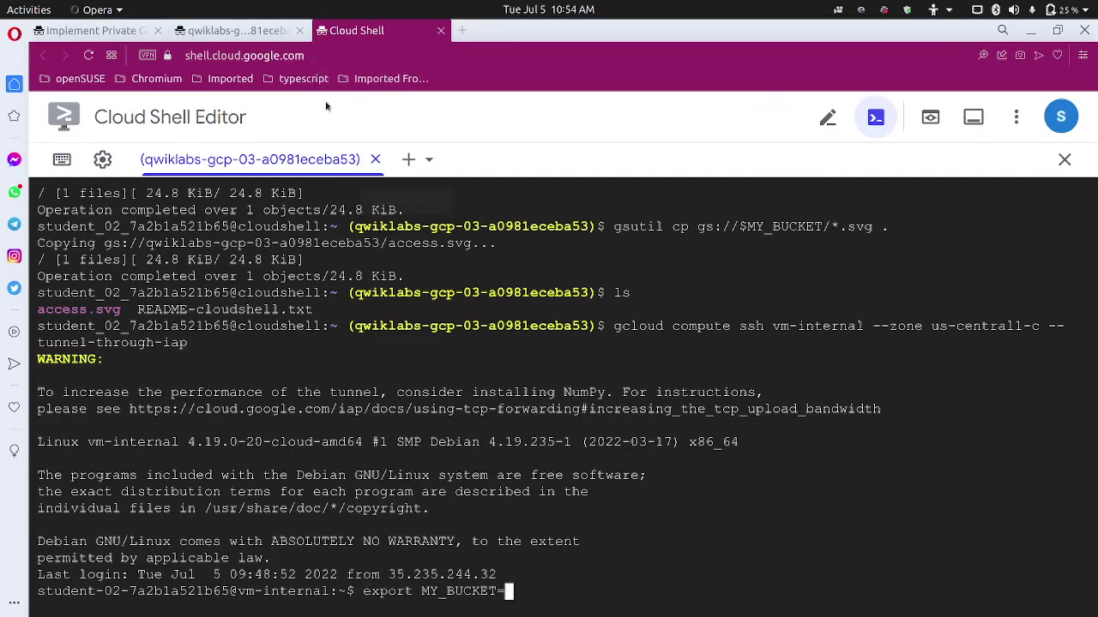
left_click(142, 30)
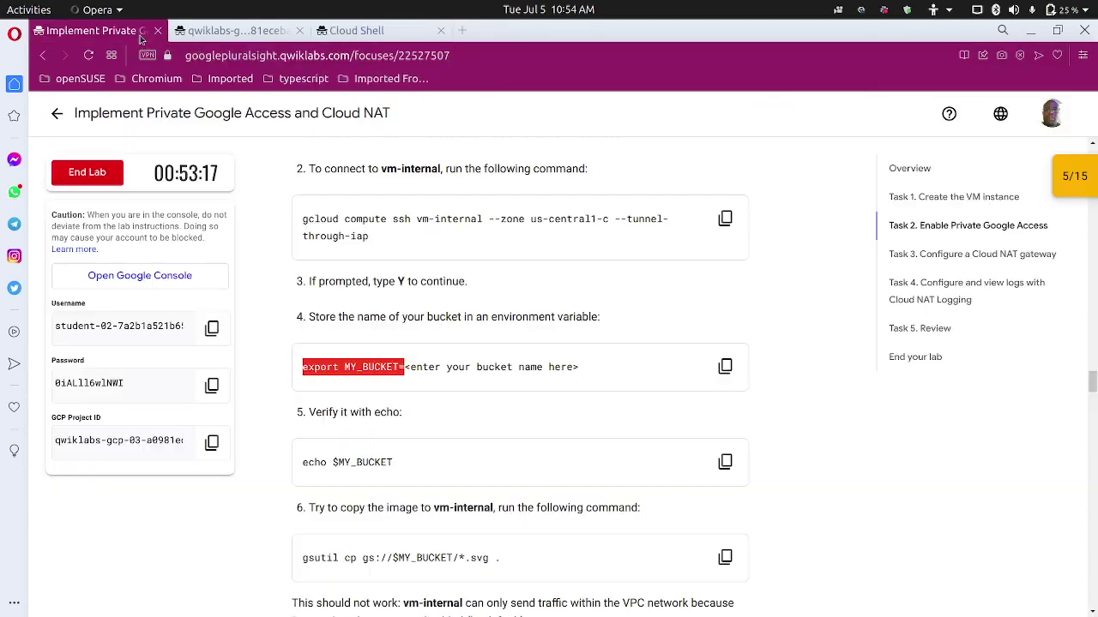
left_click(212, 443)
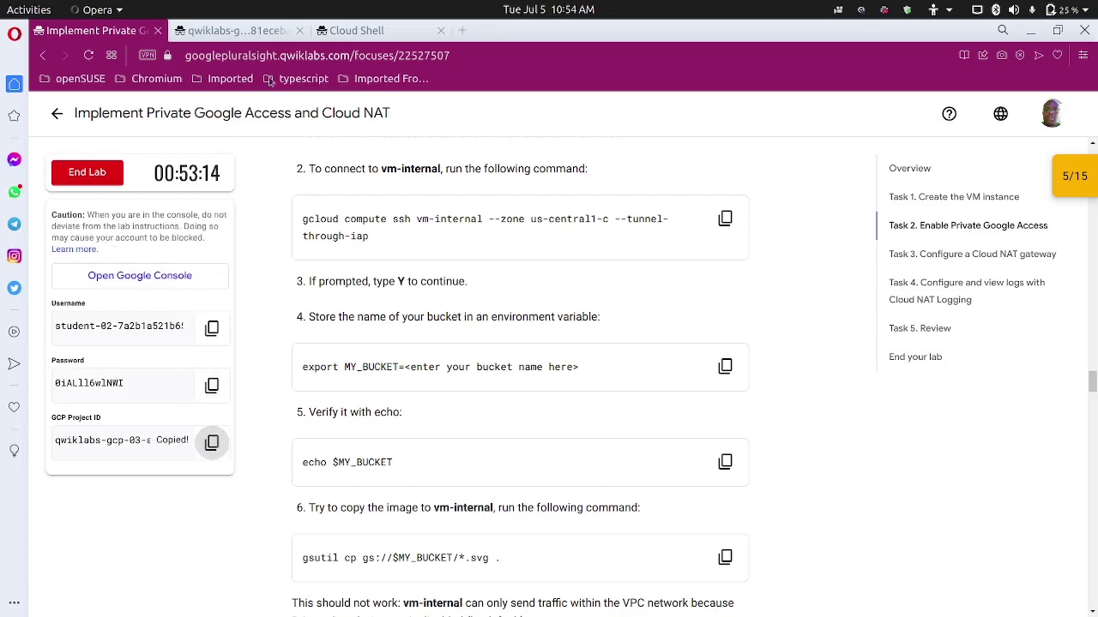
left_click(357, 32)
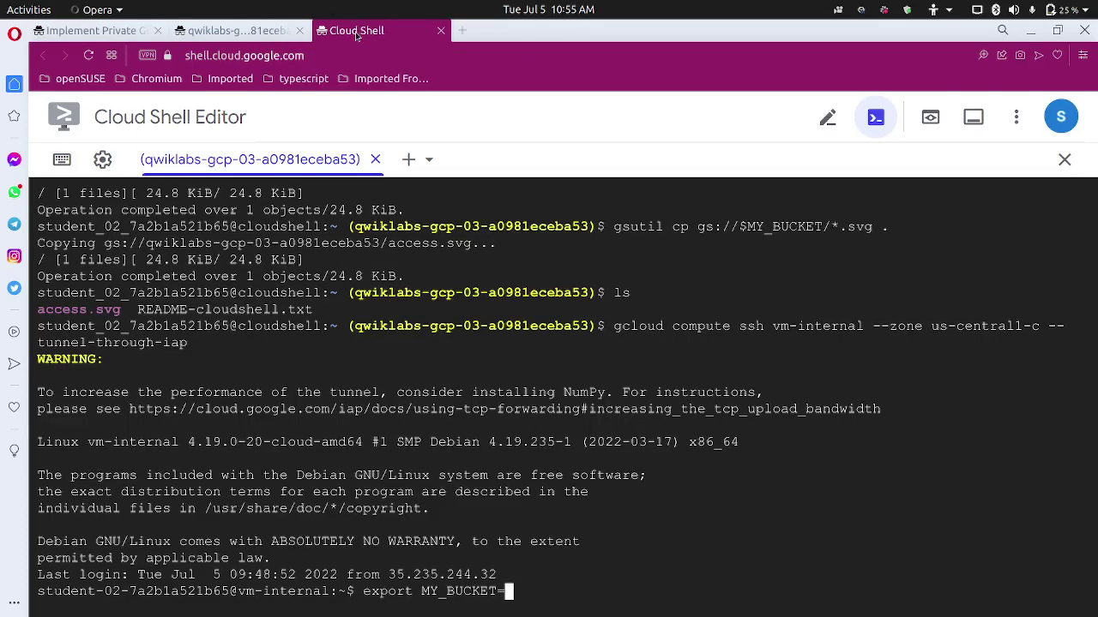
type("\"")
key("ctrl+v")
type("\"")
key("Return")
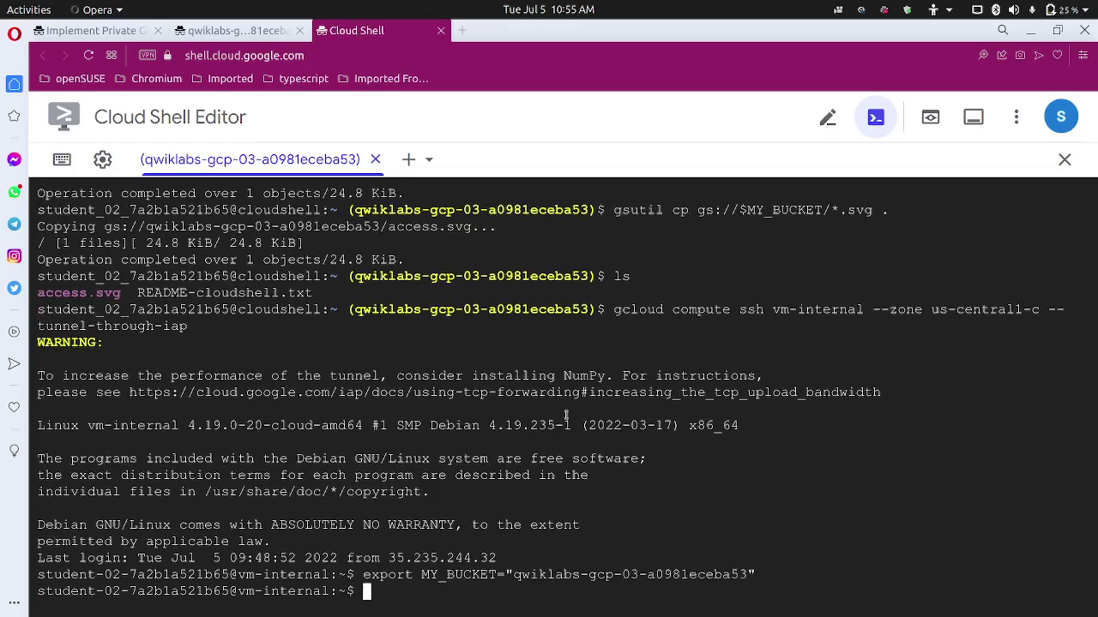
Run gsutil cp gs://$MY_BUCKET/*.svg . on vm-internal.
left_click(112, 35)
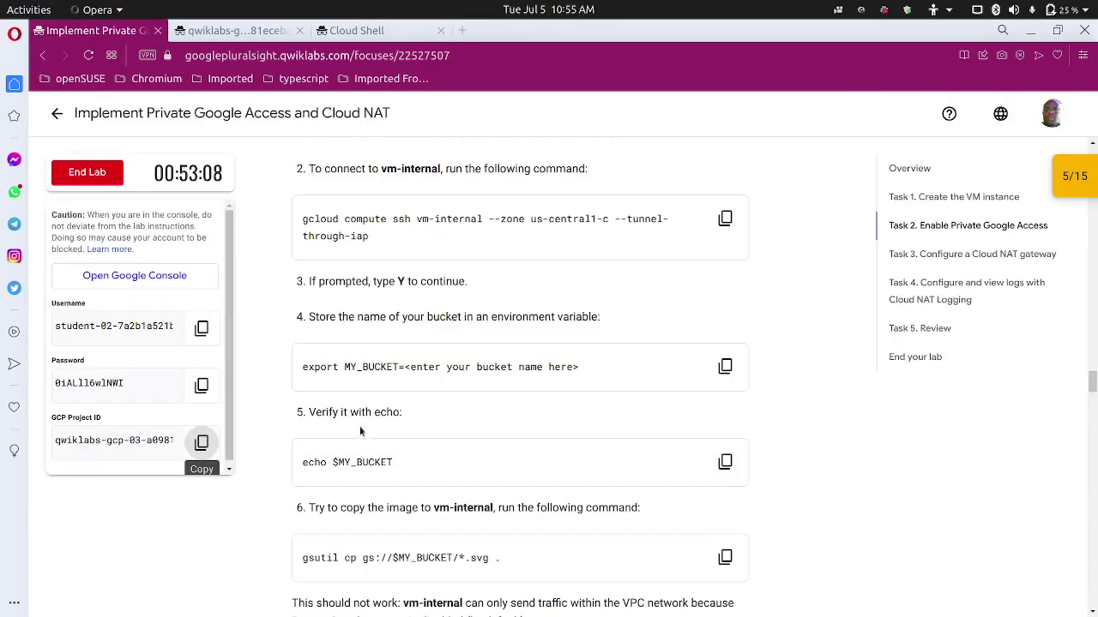
scroll(348, 408, "down", 1)
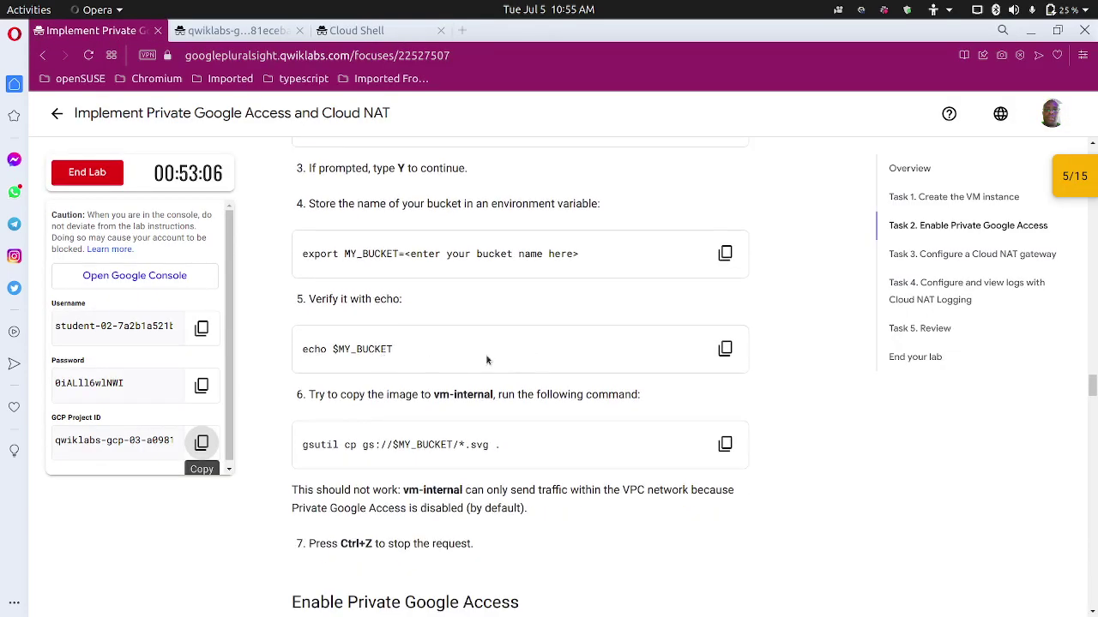
scroll(439, 360, "down", 1)
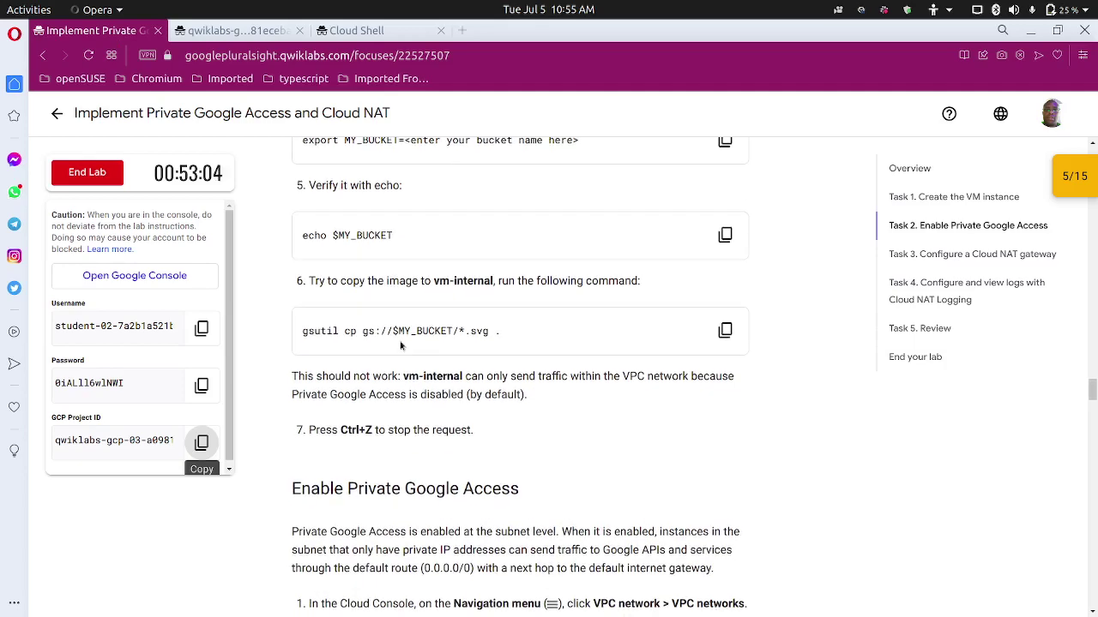
left_click(725, 331)
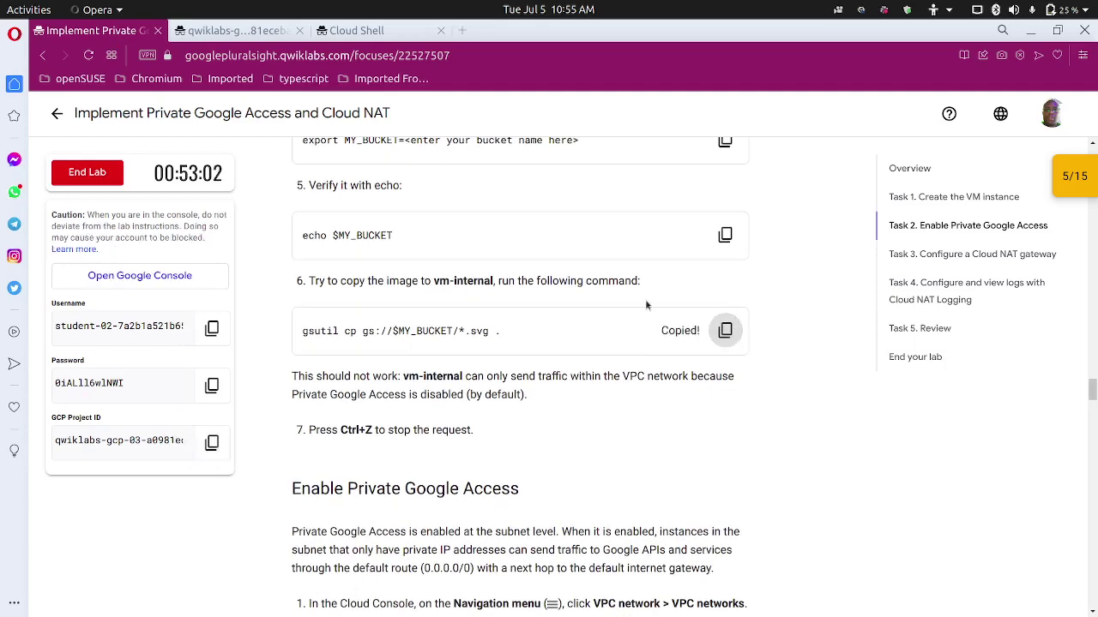
left_click(386, 30)
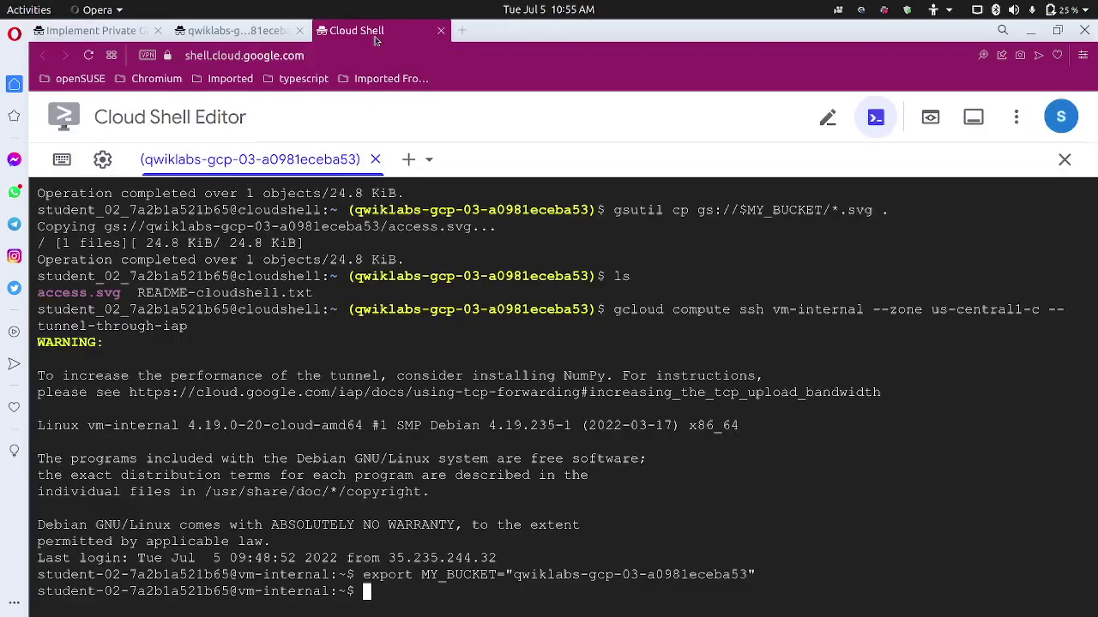
key("ctrl+v")
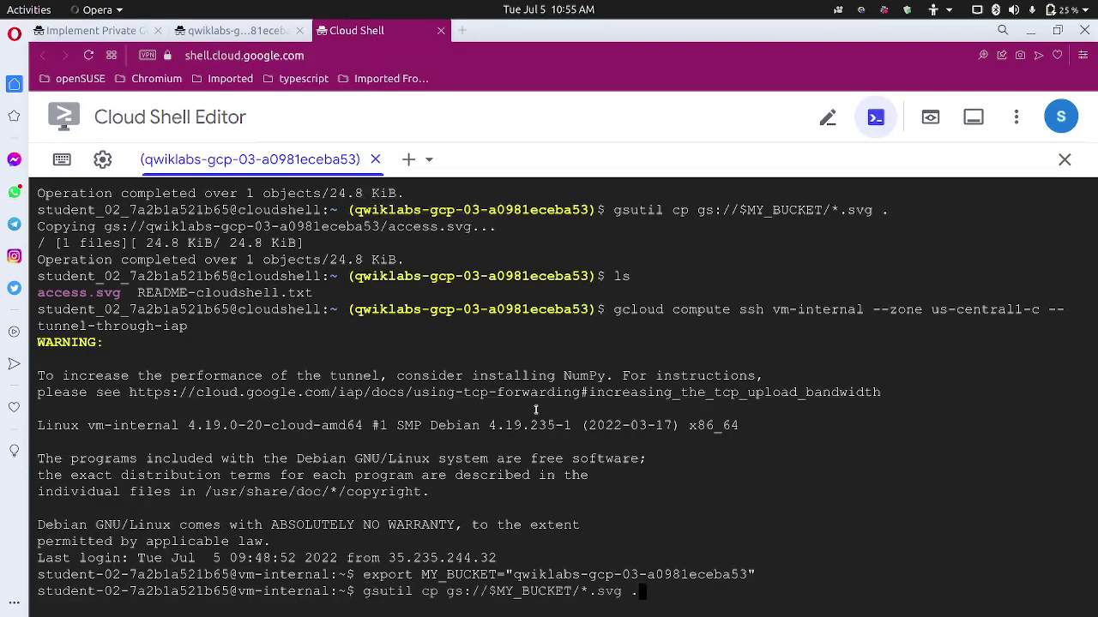
key("Return")
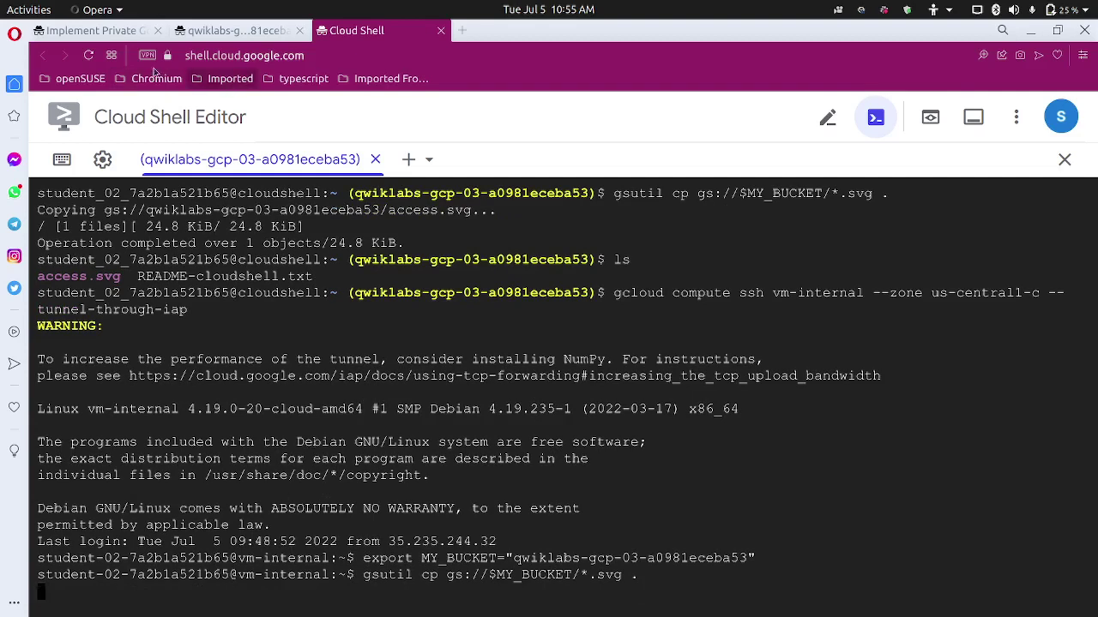
Stop the stalled copy with Ctrl+Z and scroll to the Enable Private Google Access instructions.
mouse_move(94, 30)
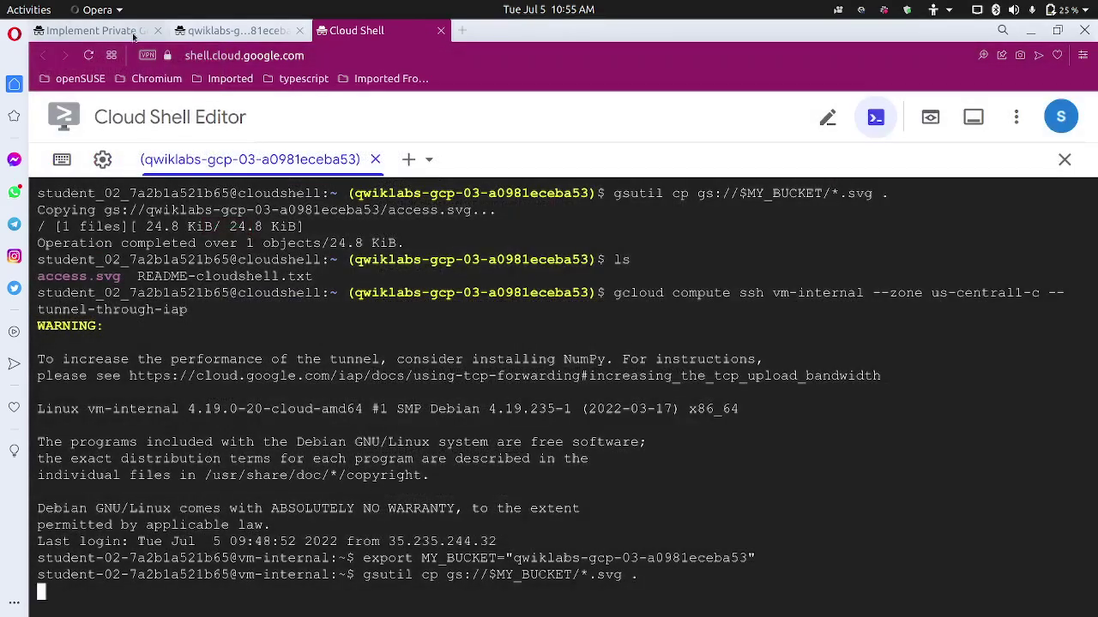
left_click(138, 33)
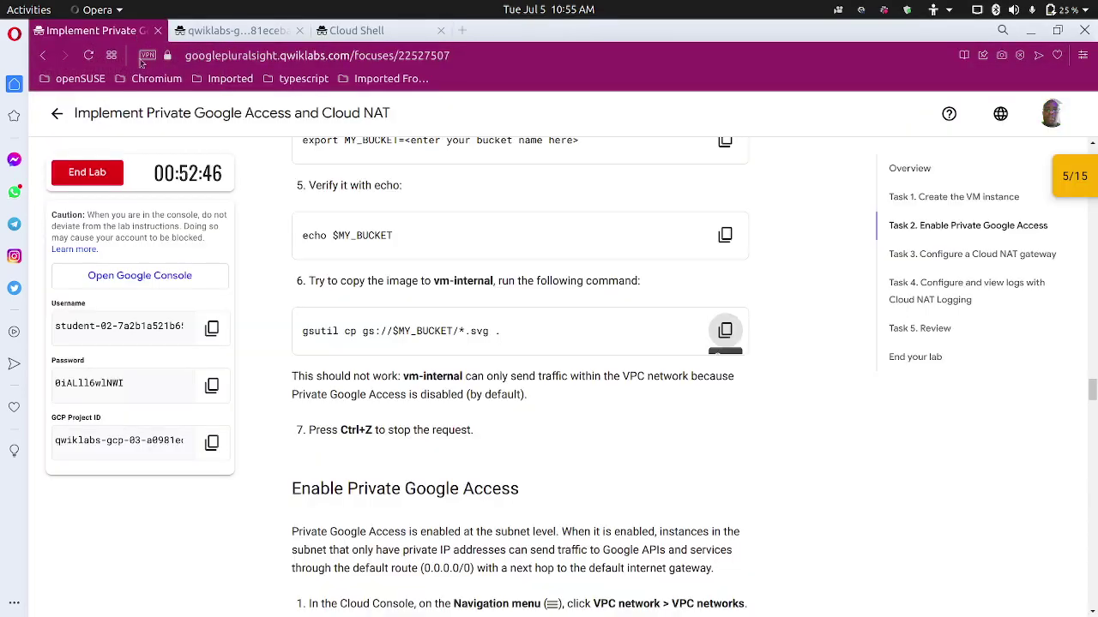
scroll(305, 392, "down", 1)
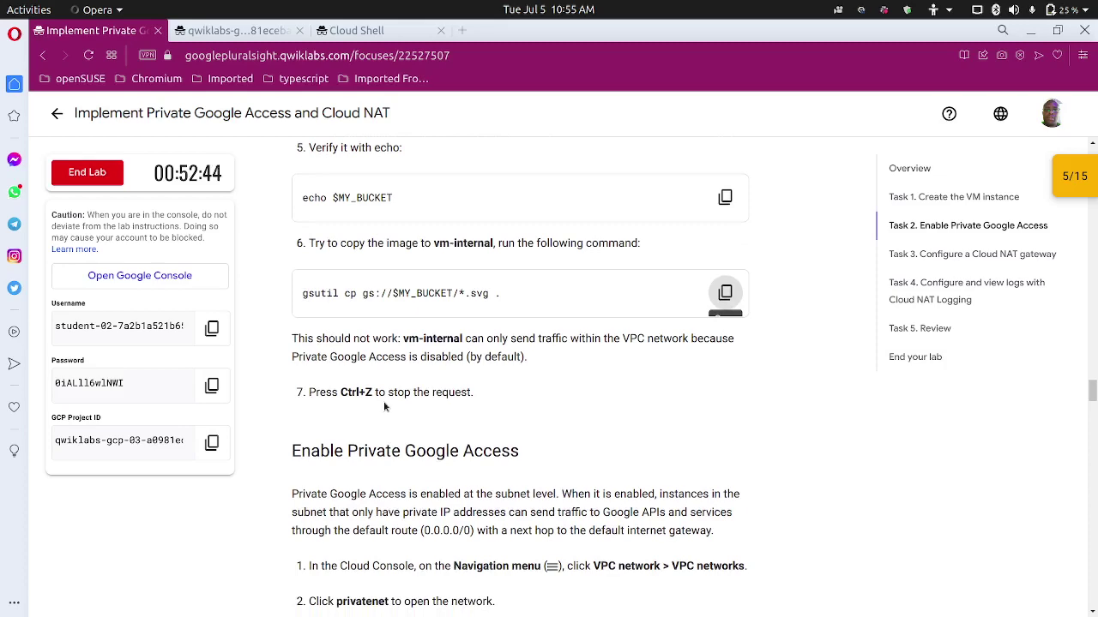
left_click(359, 30)
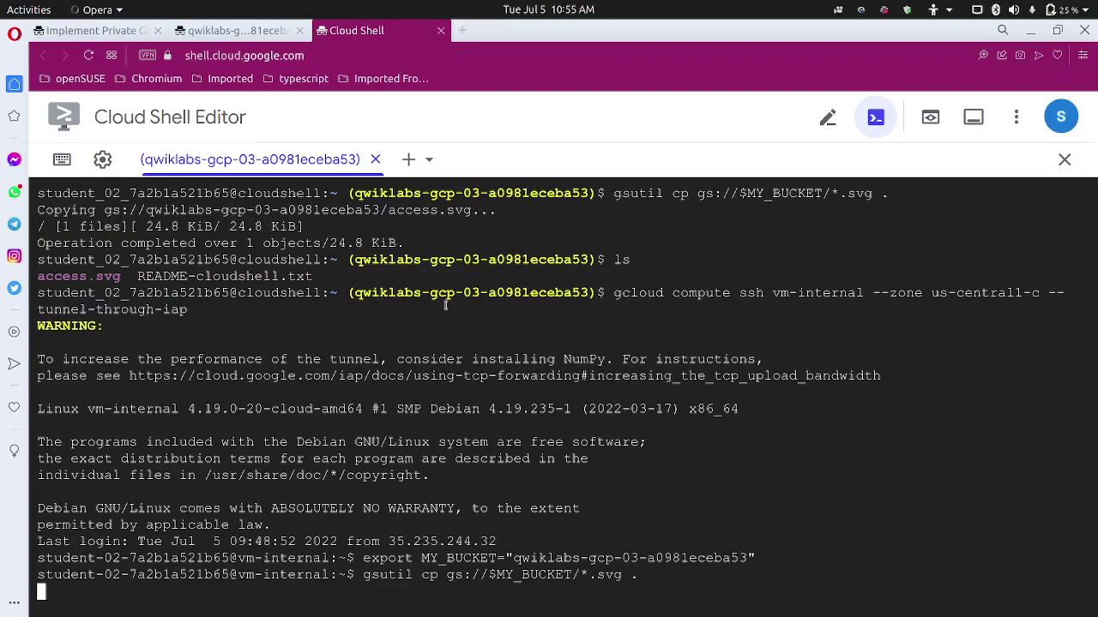
key("ctrl+z")
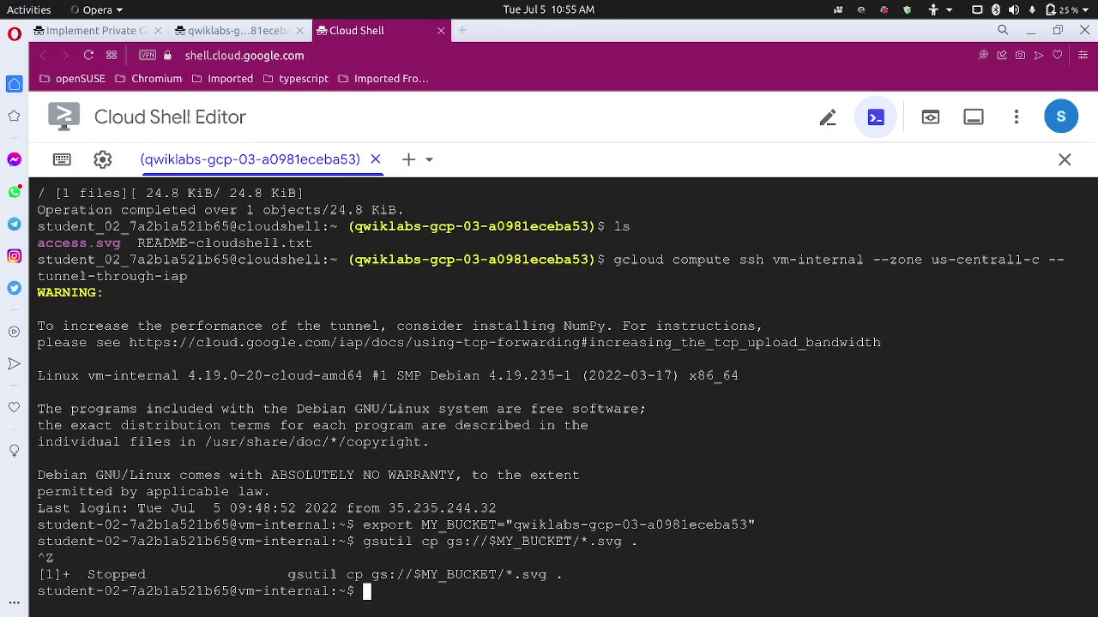
left_click(117, 33)
scroll(280, 358, "down", 3)
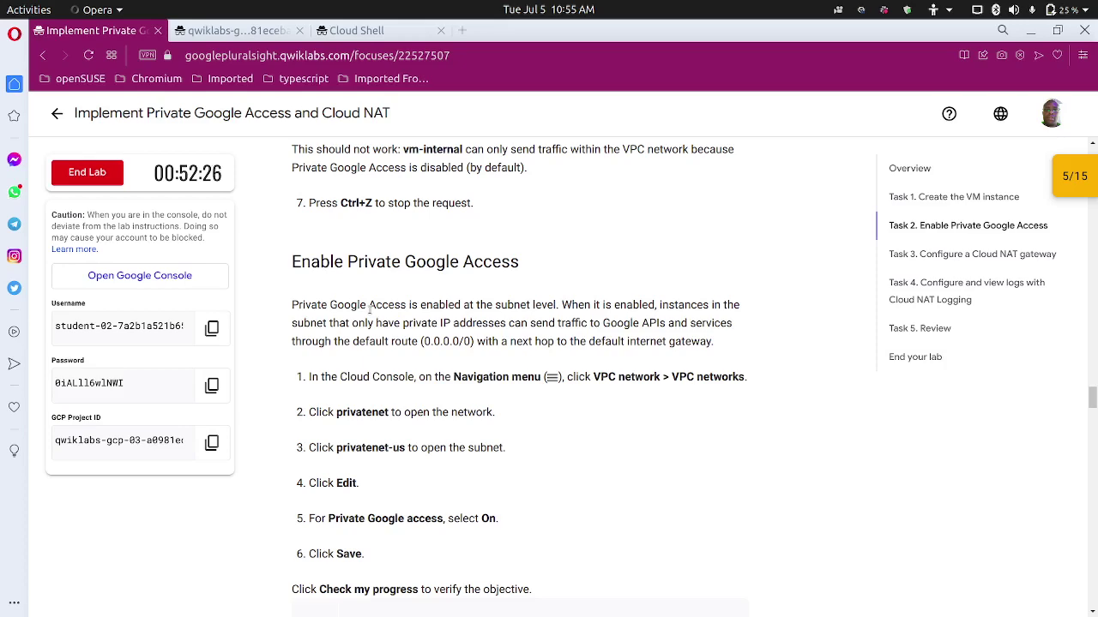
Search the console for 'vp' and open the VPC network page.
scroll(464, 367, "down", 2)
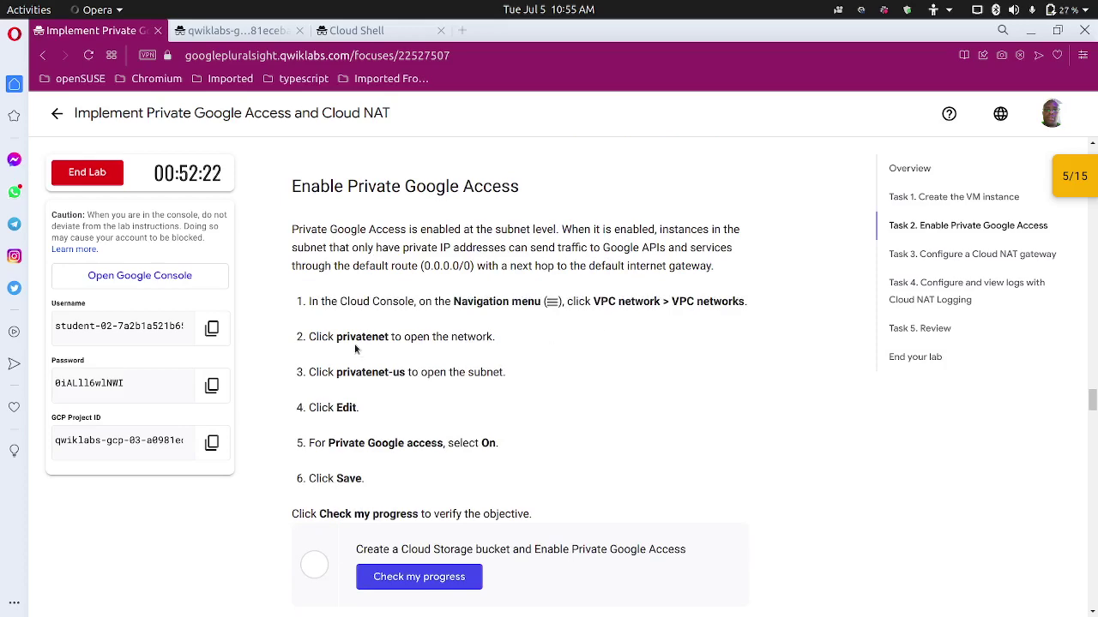
scroll(377, 429, "down", 2)
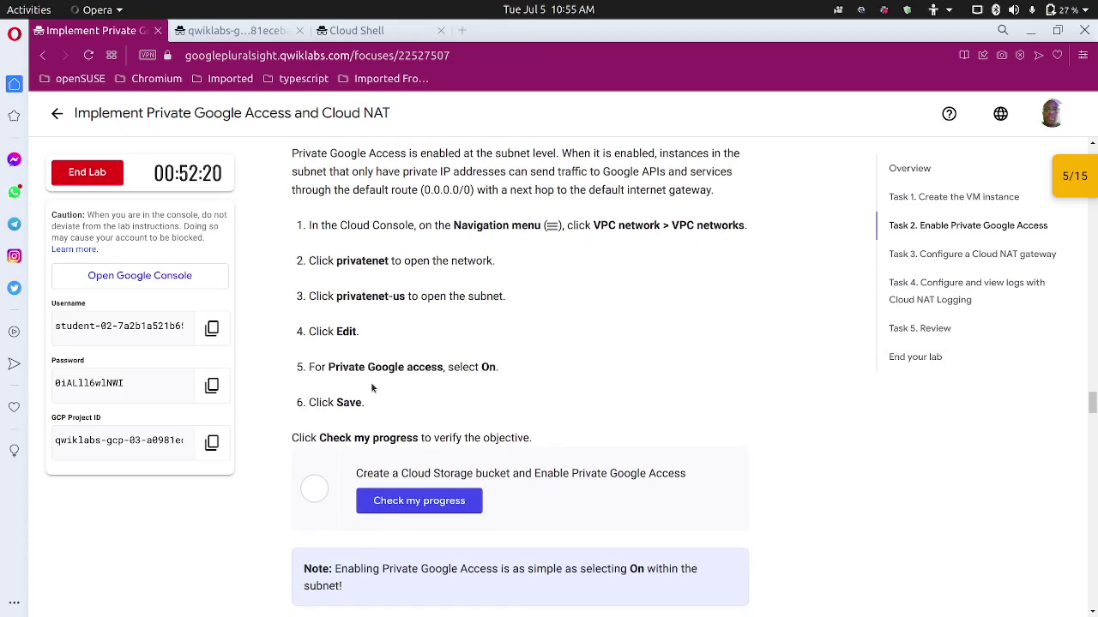
left_click(233, 30)
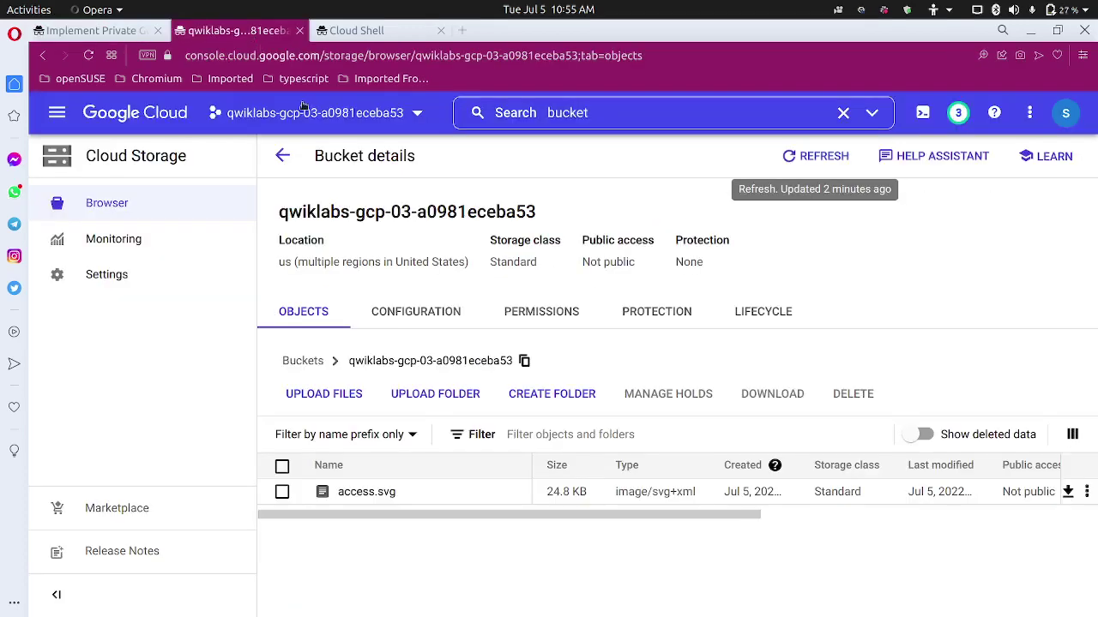
left_click(605, 122)
type("buckets")
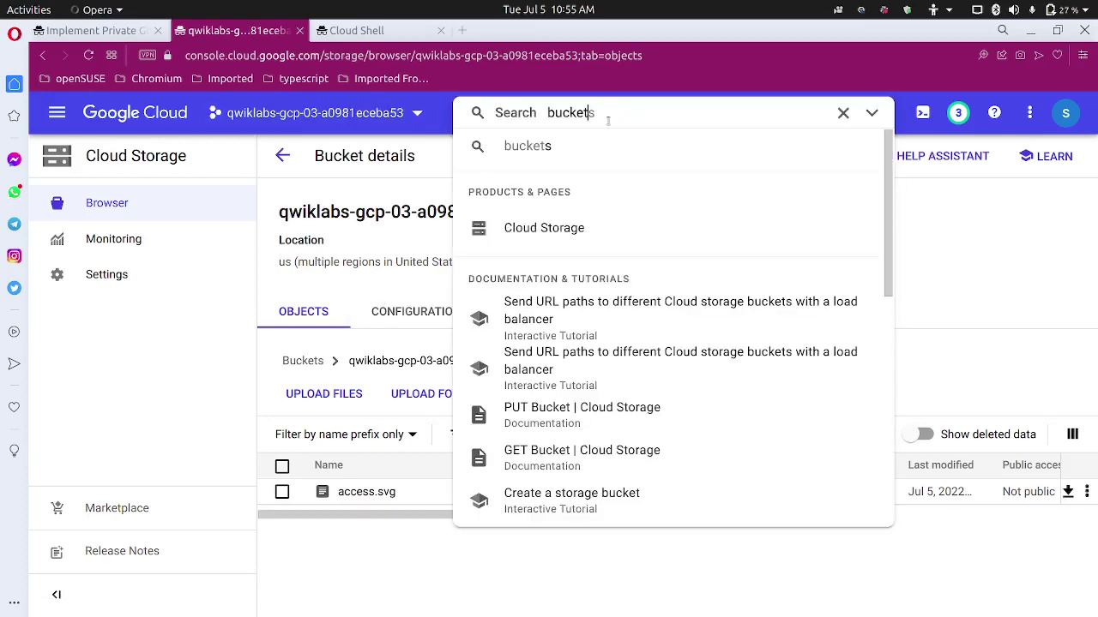
left_click_drag(590, 113, 520, 114)
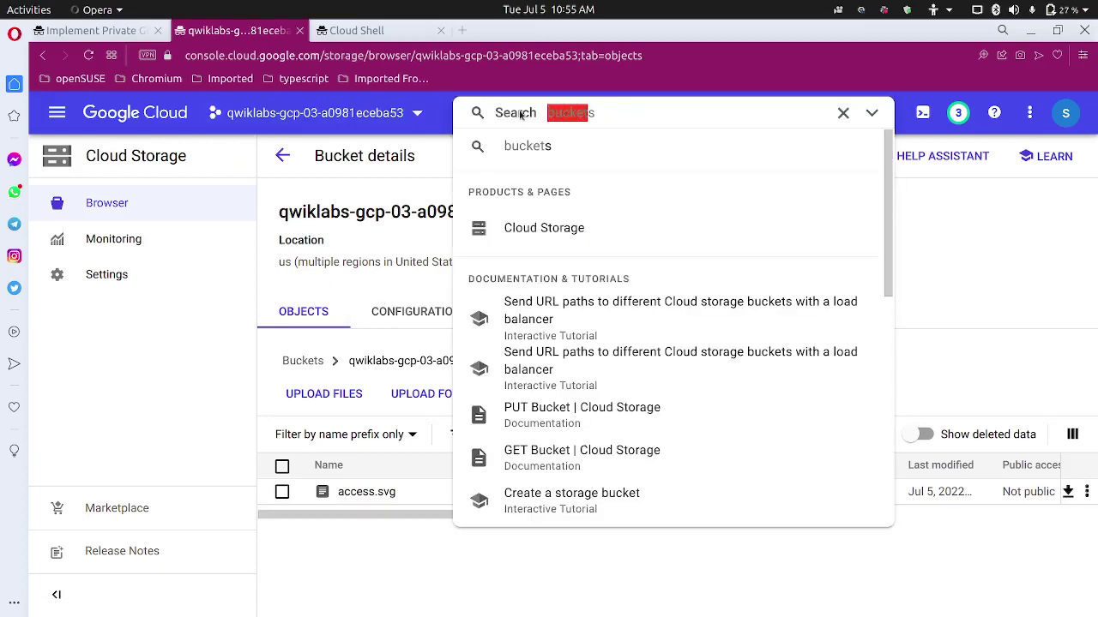
type("vpc")
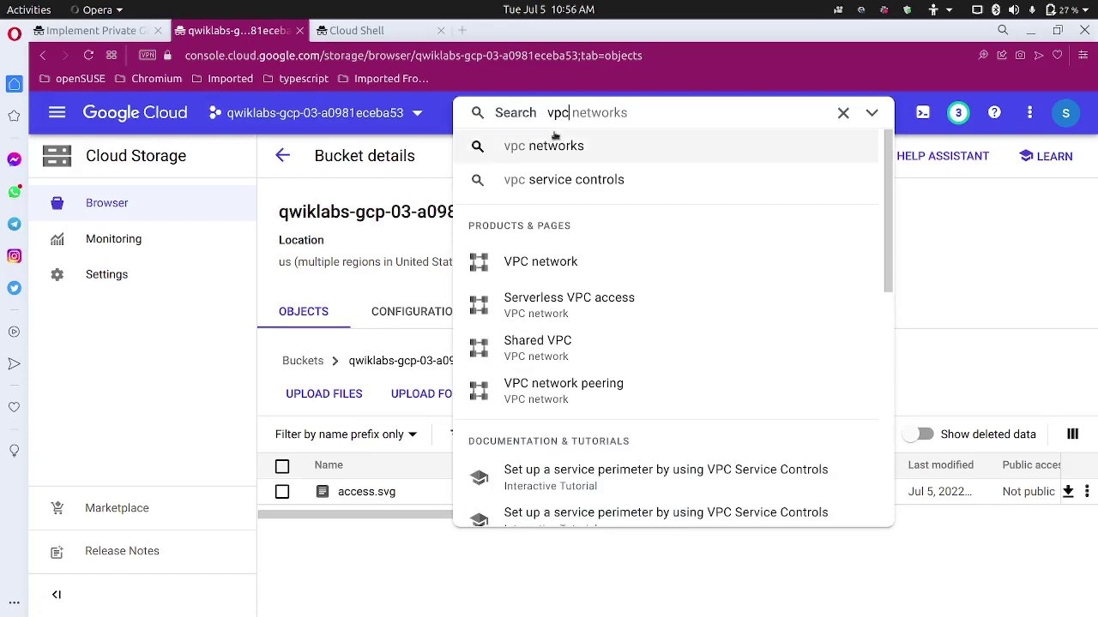
left_click(561, 261)
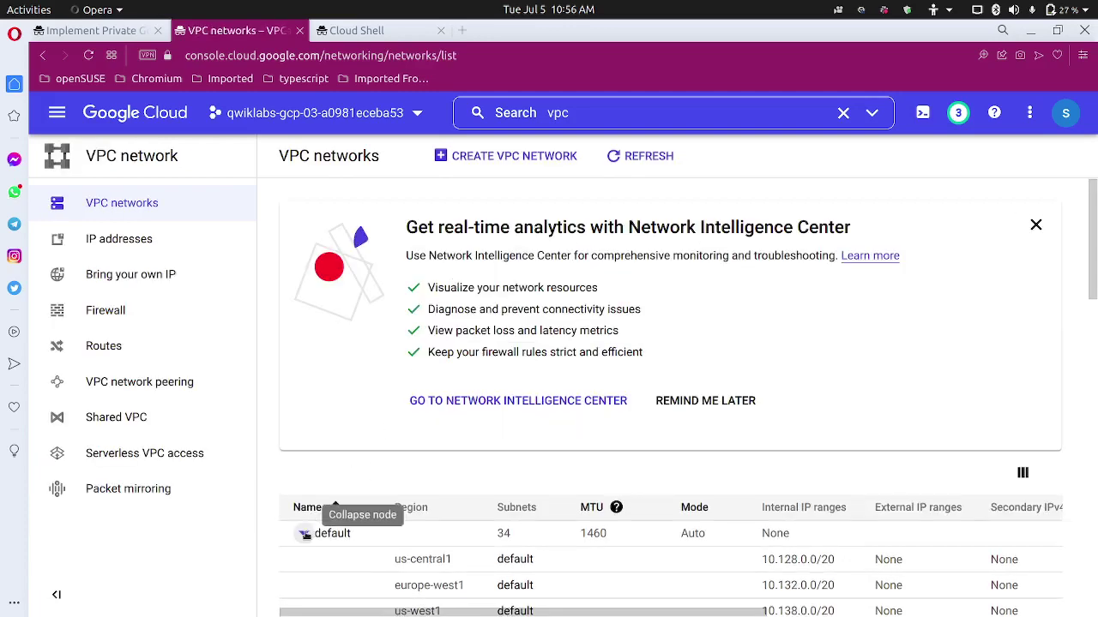
Open privatenet in edit mode and review its form, including subnet privatenet-us (10.130.0.0/20).
left_click(304, 533)
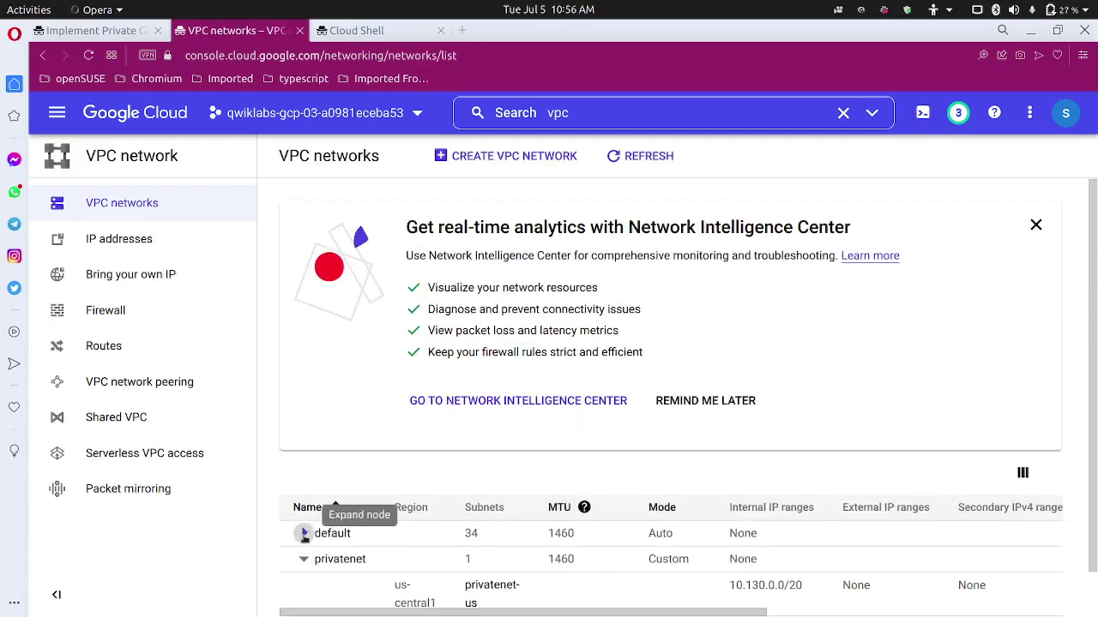
left_click(350, 555)
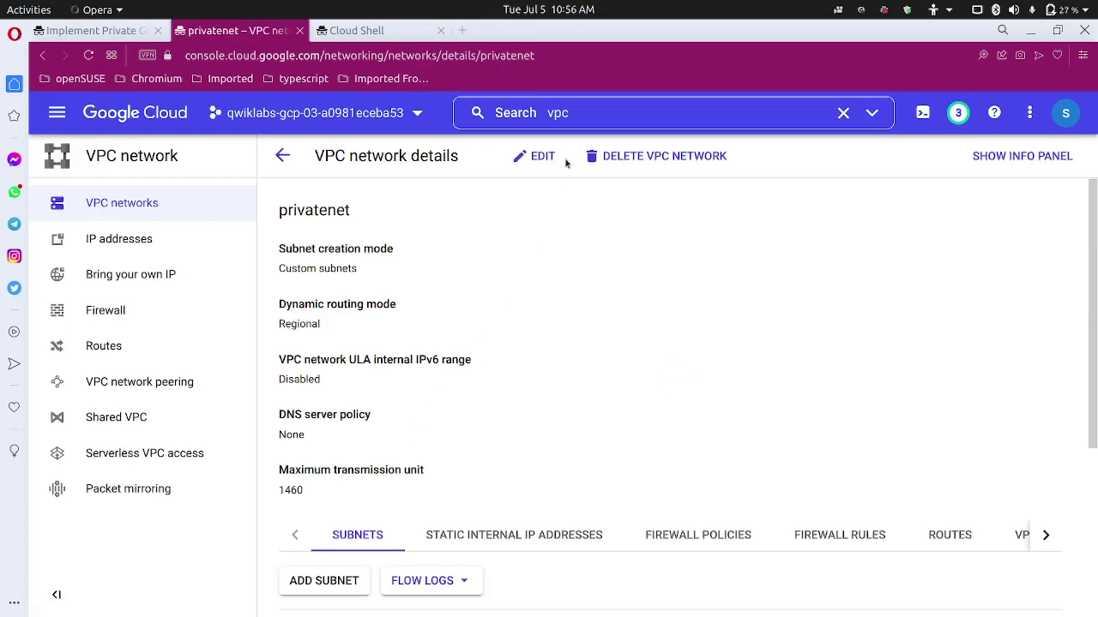
left_click(553, 162)
scroll(450, 468, "down", 2)
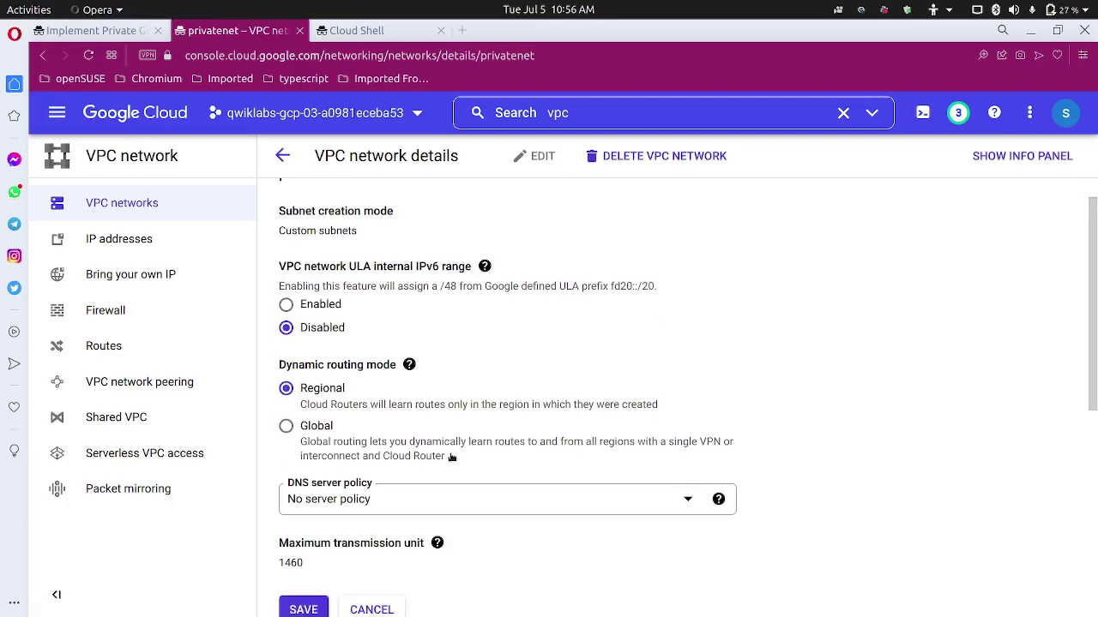
scroll(451, 455, "up", 1)
scroll(450, 456, "down", 5)
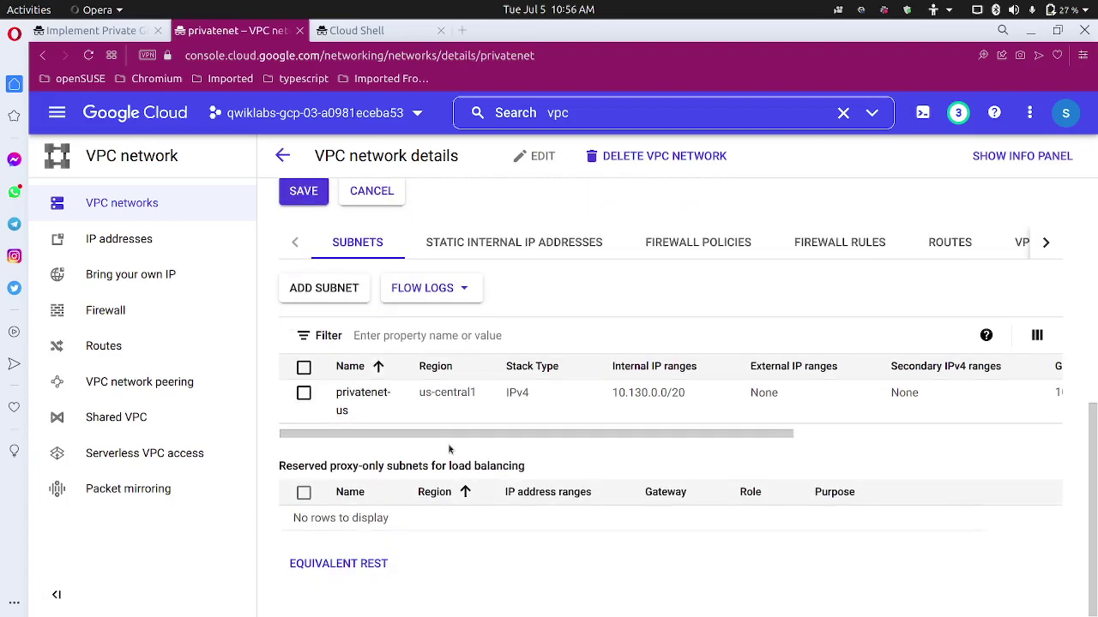
scroll(448, 449, "up", 5)
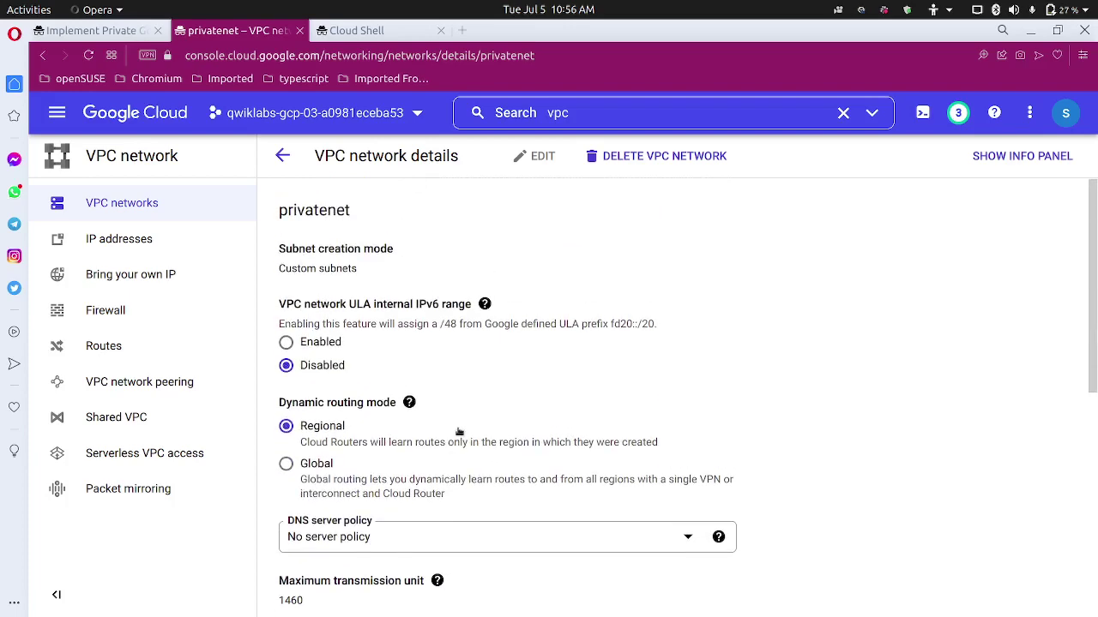
scroll(459, 432, "down", 5)
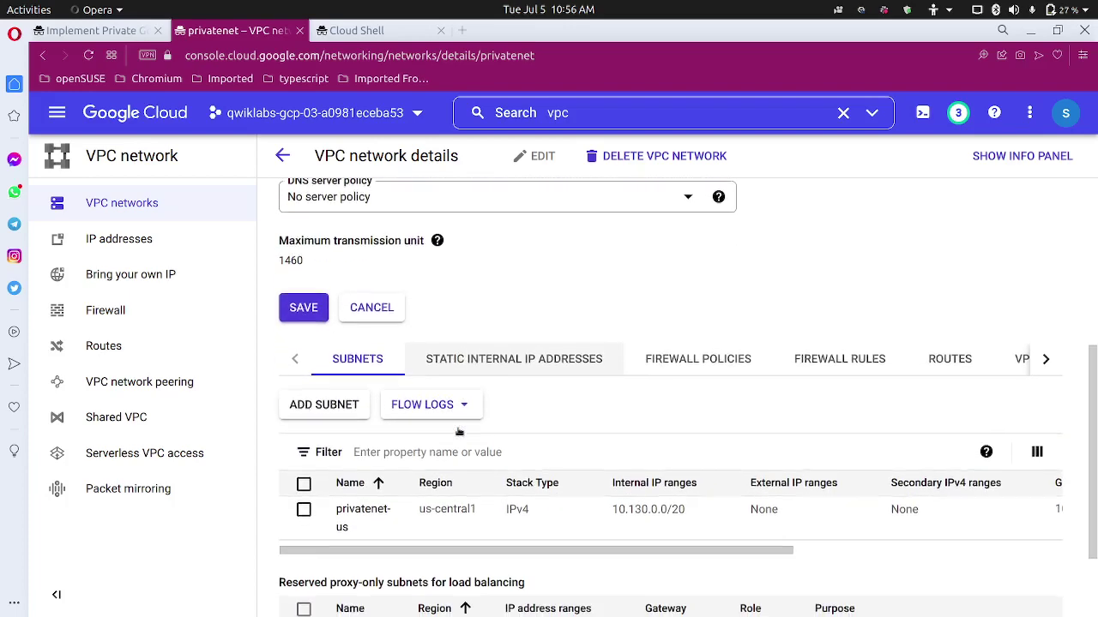
scroll(459, 431, "down", 2)
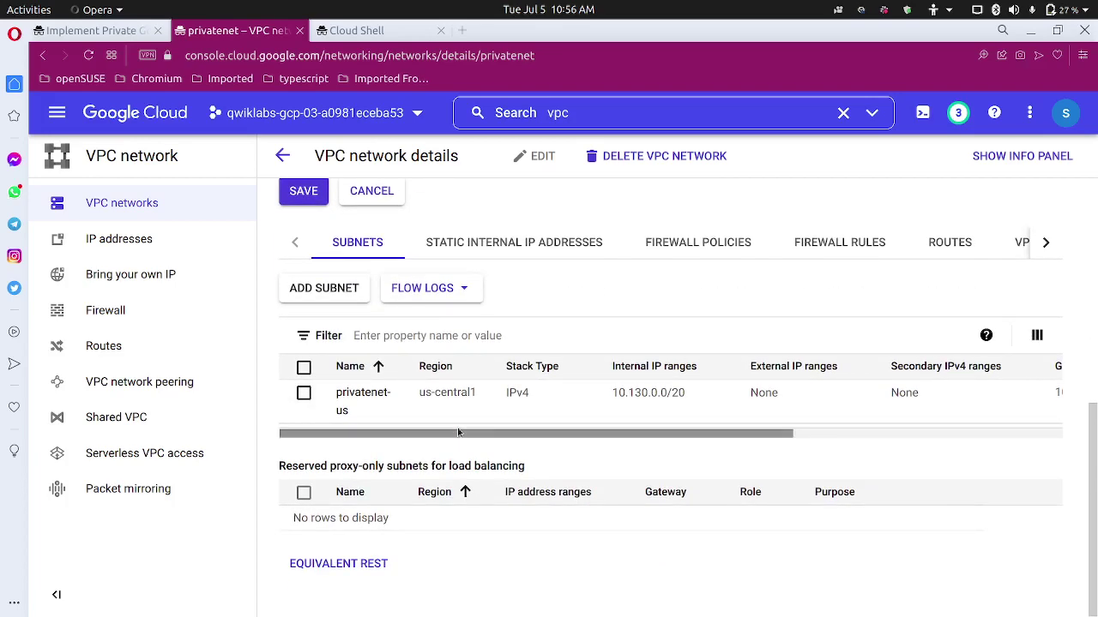
scroll(458, 420, "up", 3)
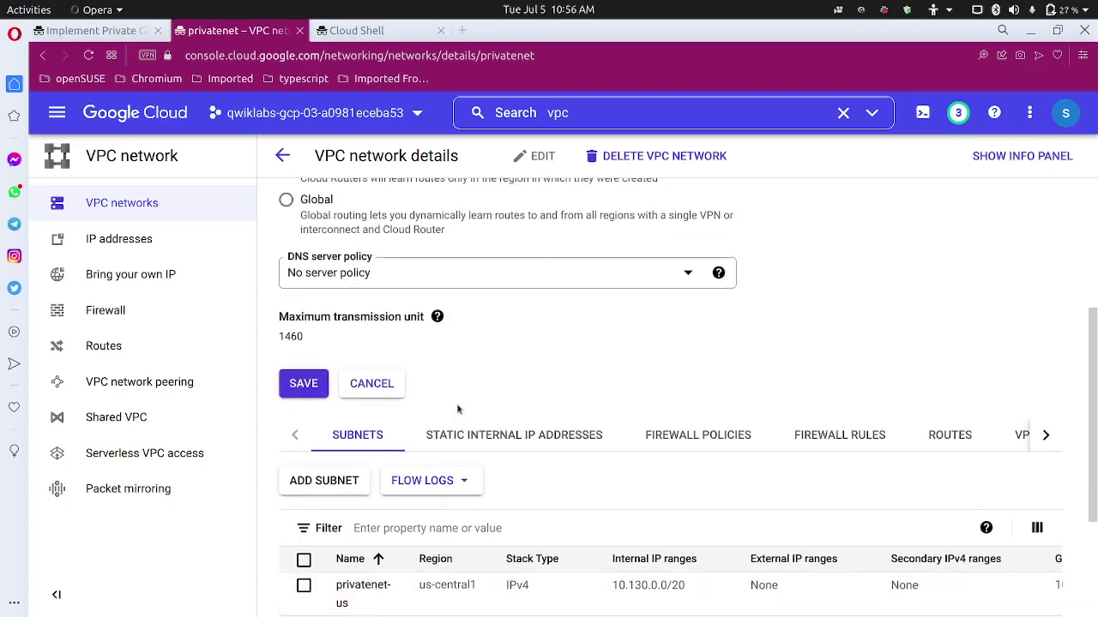
scroll(458, 410, "up", 4)
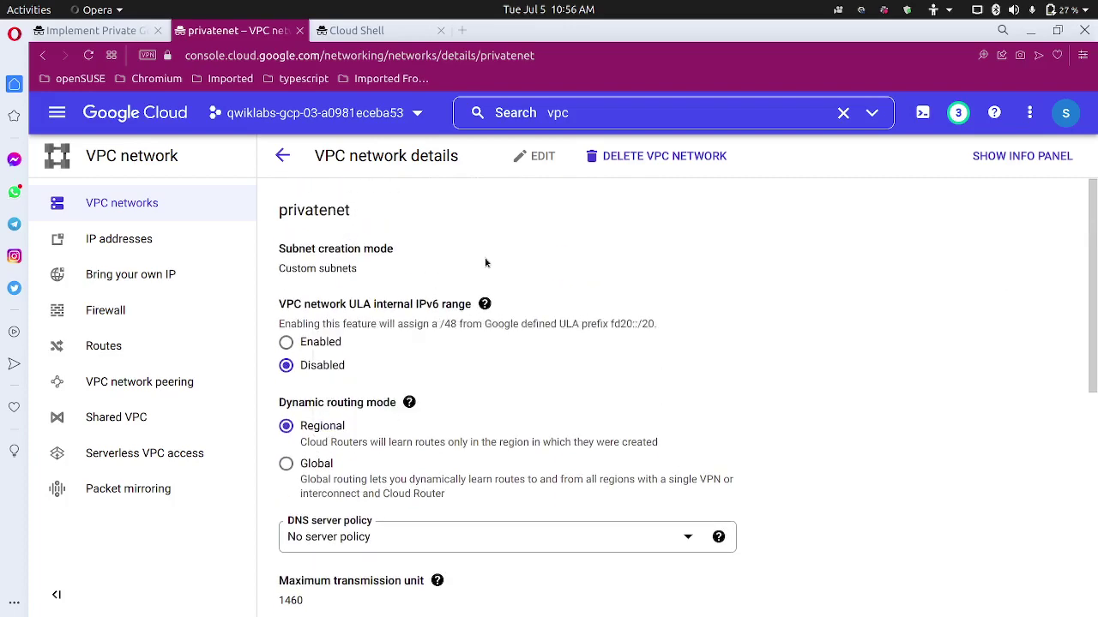
left_click(77, 31)
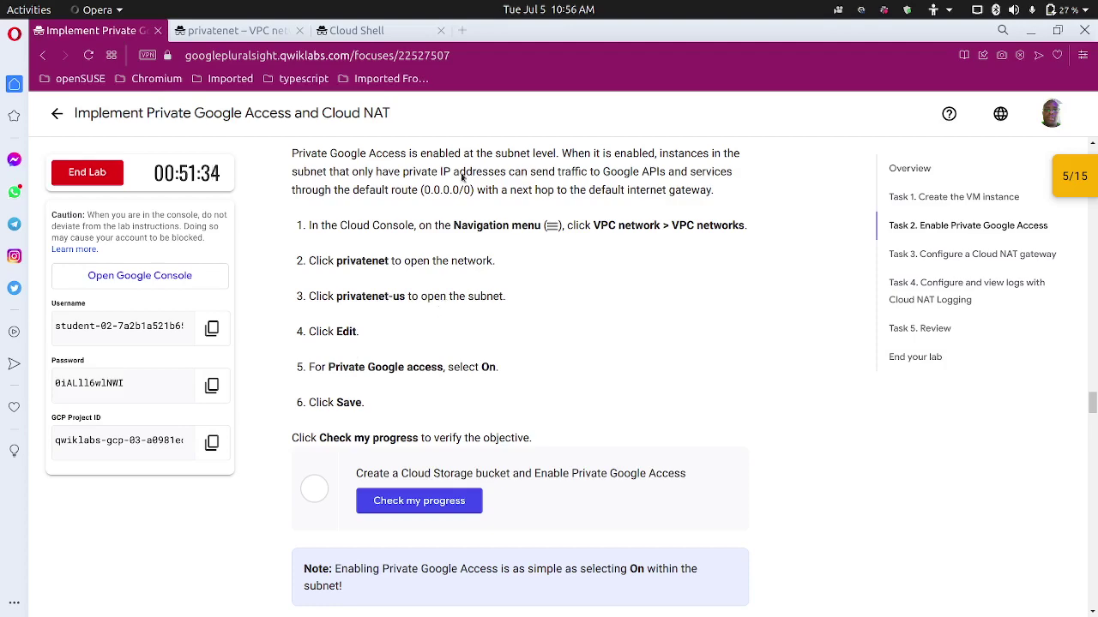
Open the privatenet-us subnet details from the VPC networks list.
key("ctrl+Tab")
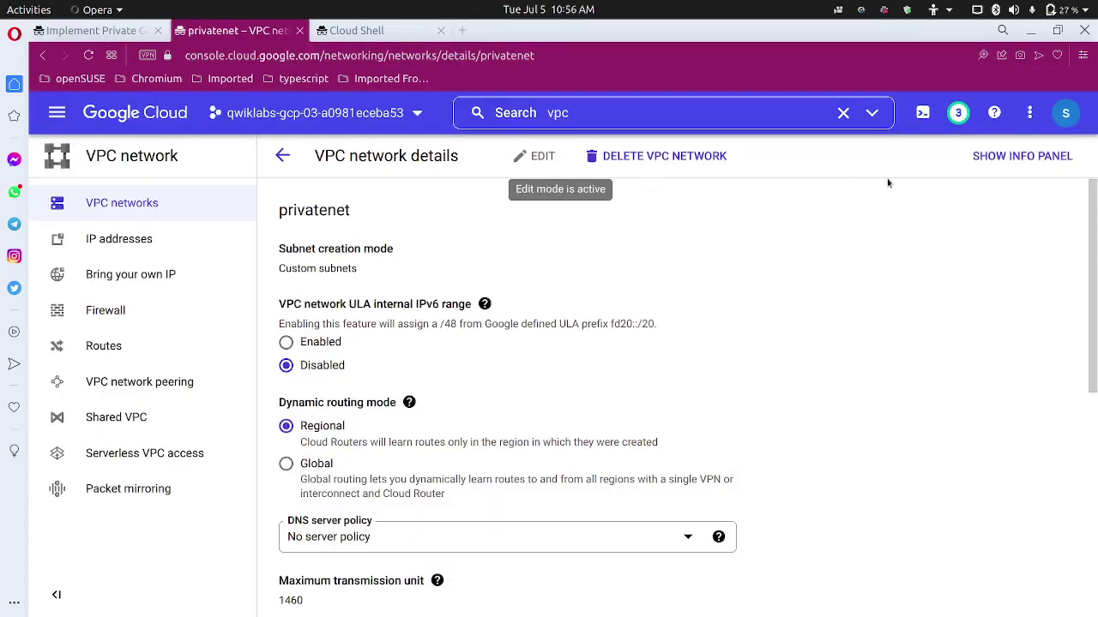
left_click(282, 155)
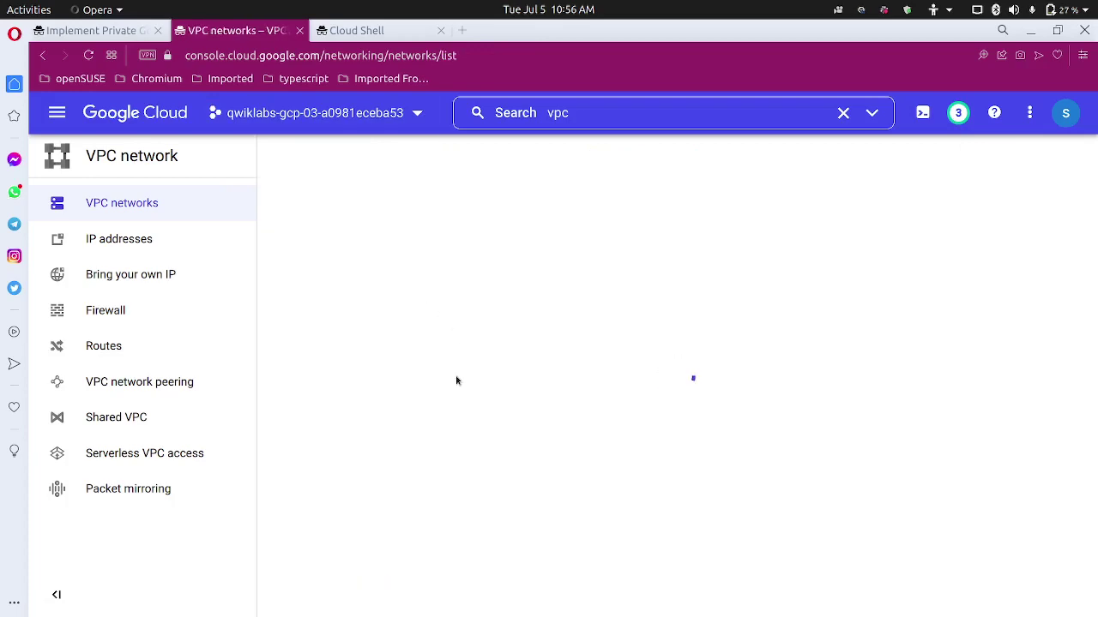
scroll(417, 481, "down", 3)
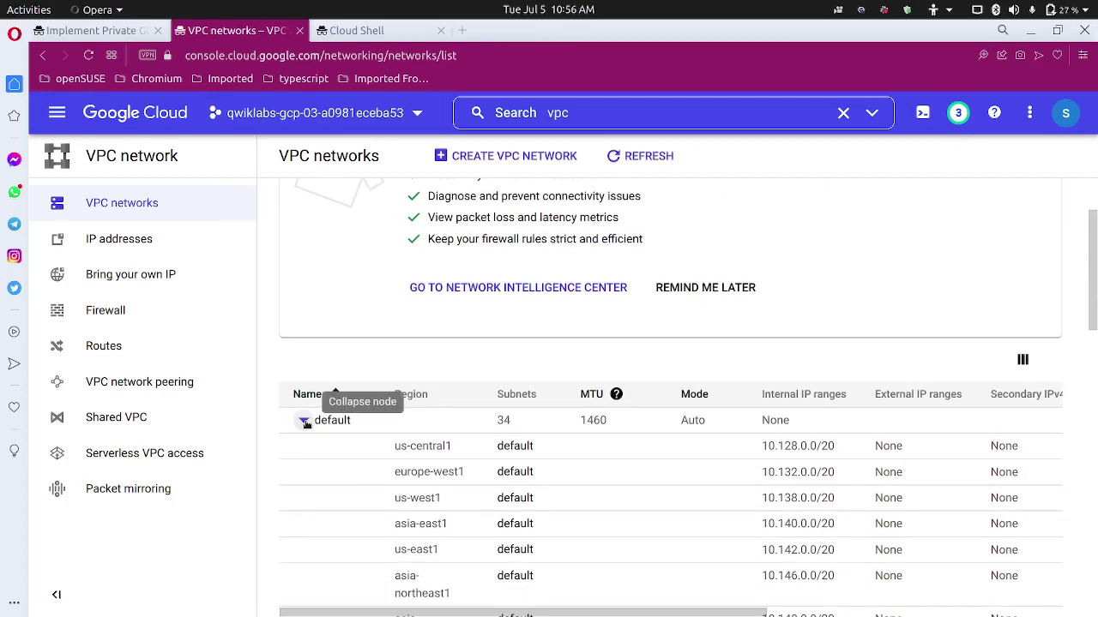
left_click(305, 421)
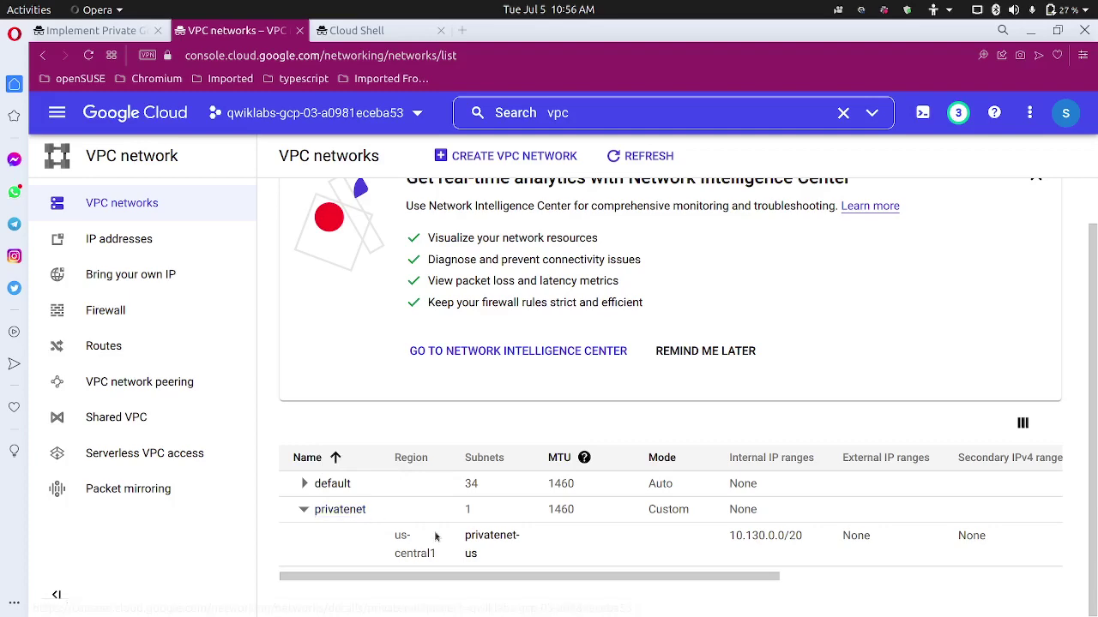
left_click(471, 538)
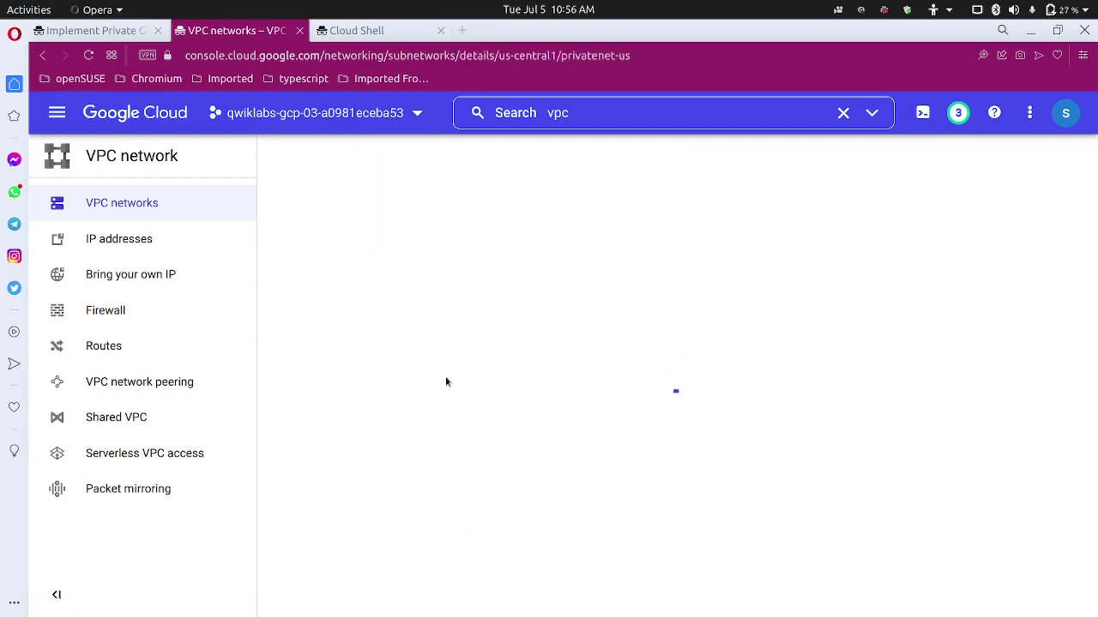
Edit privatenet-us, switch Private Google Access On, and save.
left_click(494, 156)
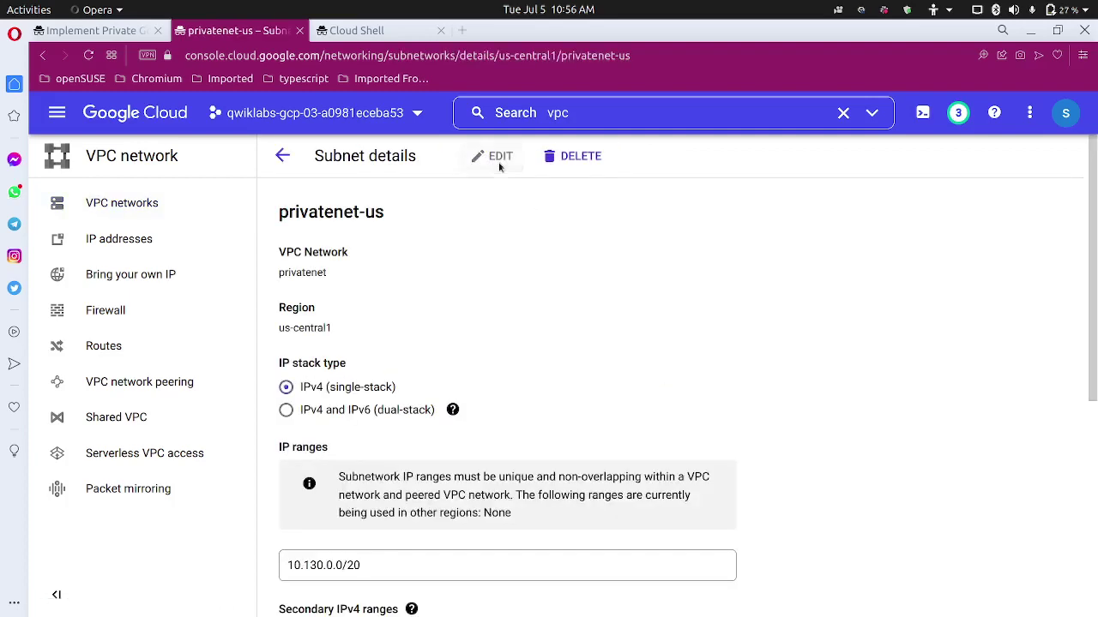
scroll(382, 541, "down", 5)
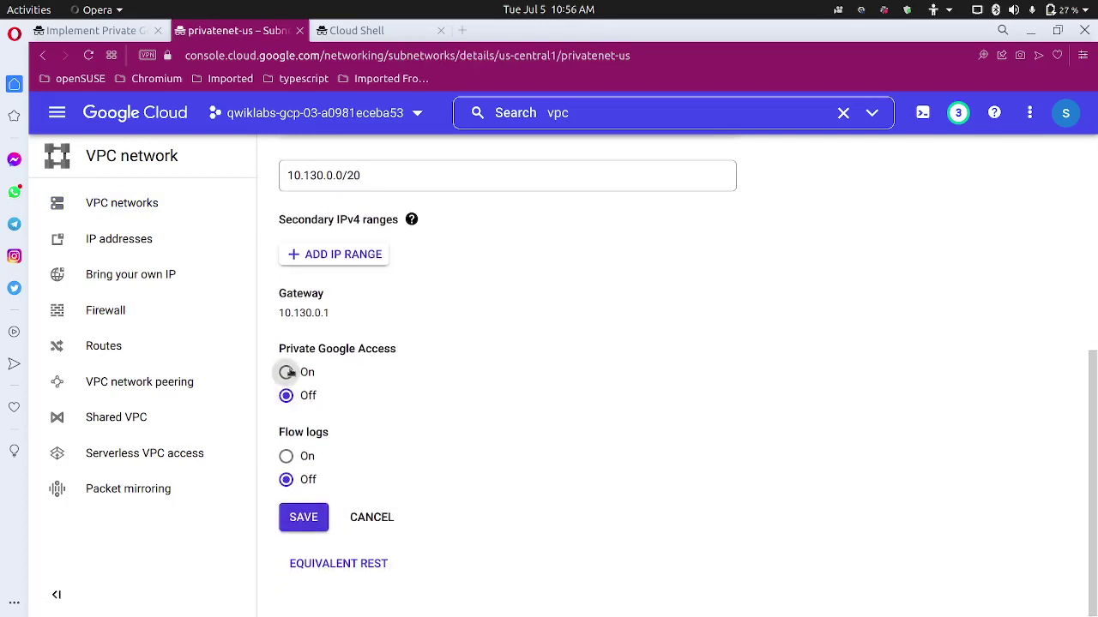
left_click(285, 371)
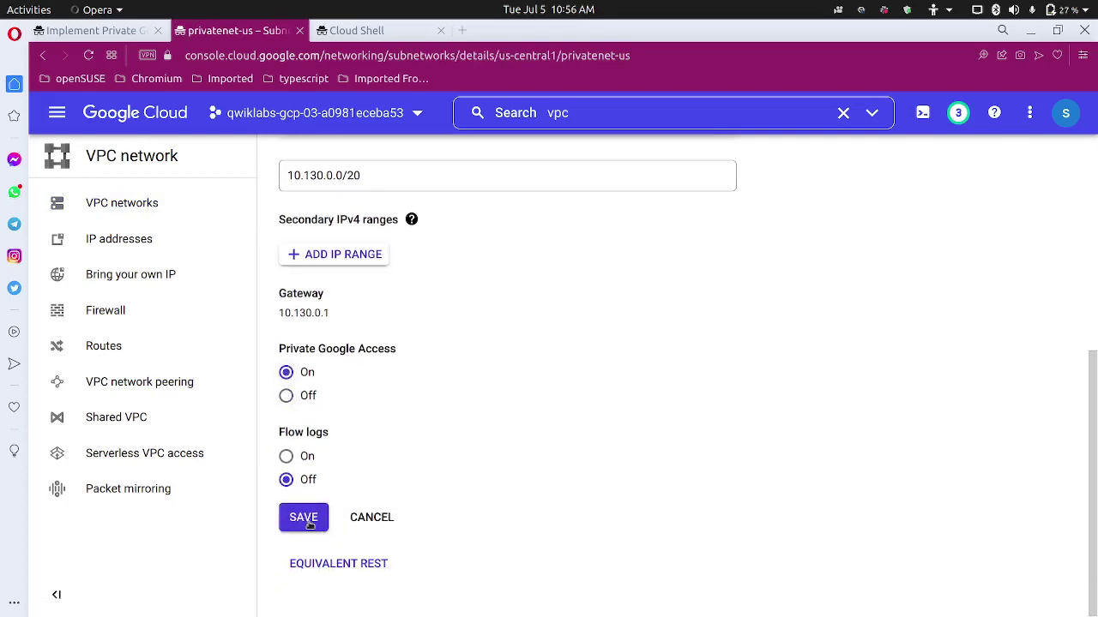
left_click(305, 518)
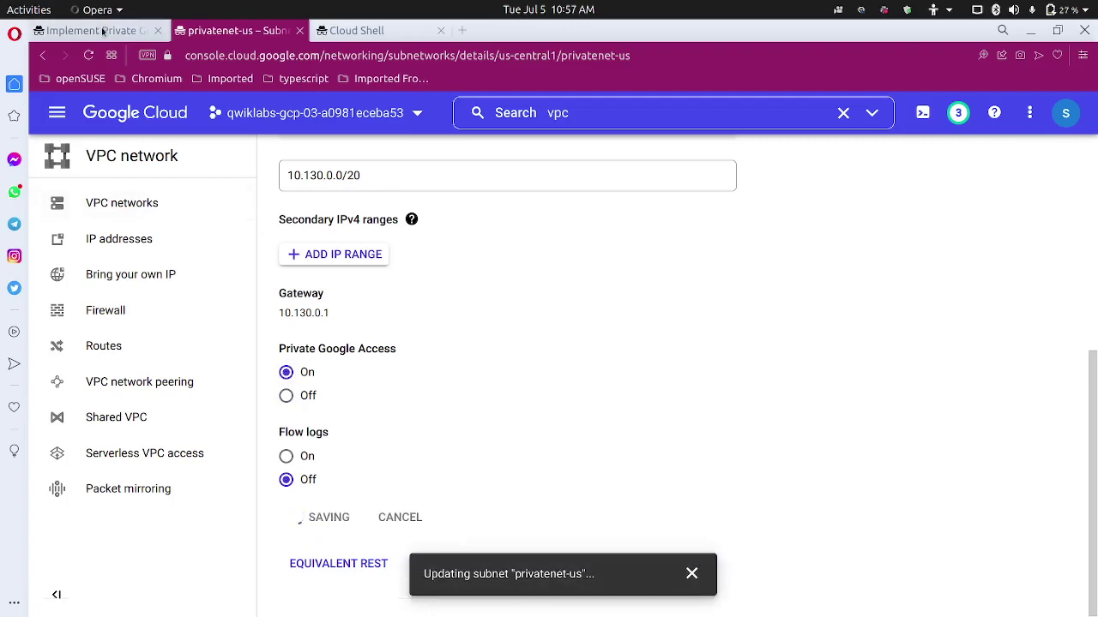
left_click(110, 31)
Run Check my progress for the bucket and Private Google Access task.
scroll(403, 360, "down", 3)
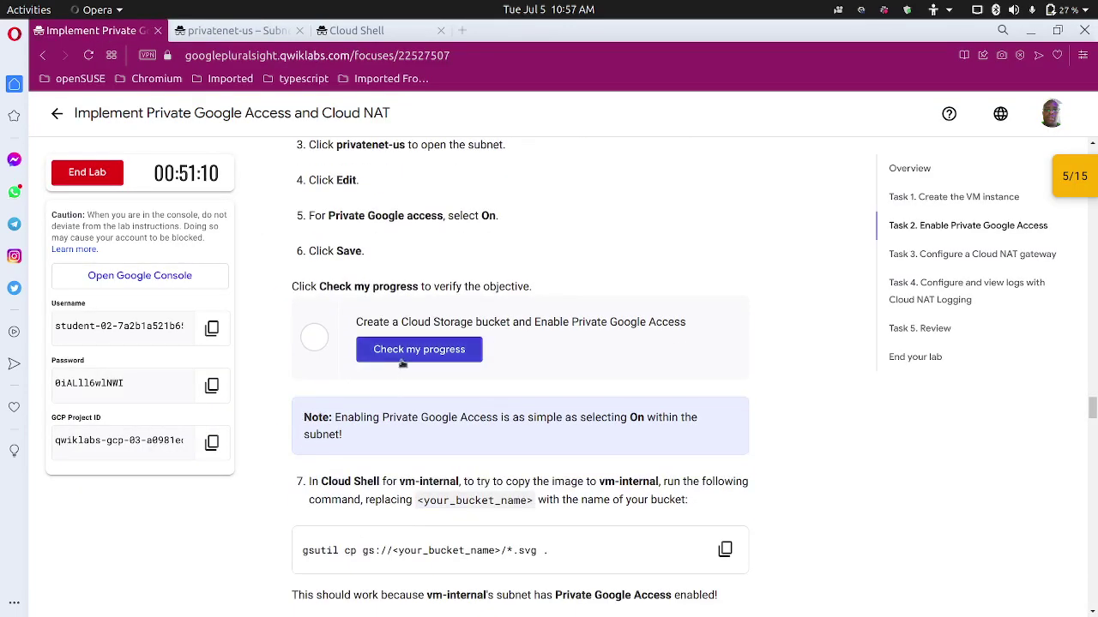
left_click(403, 351)
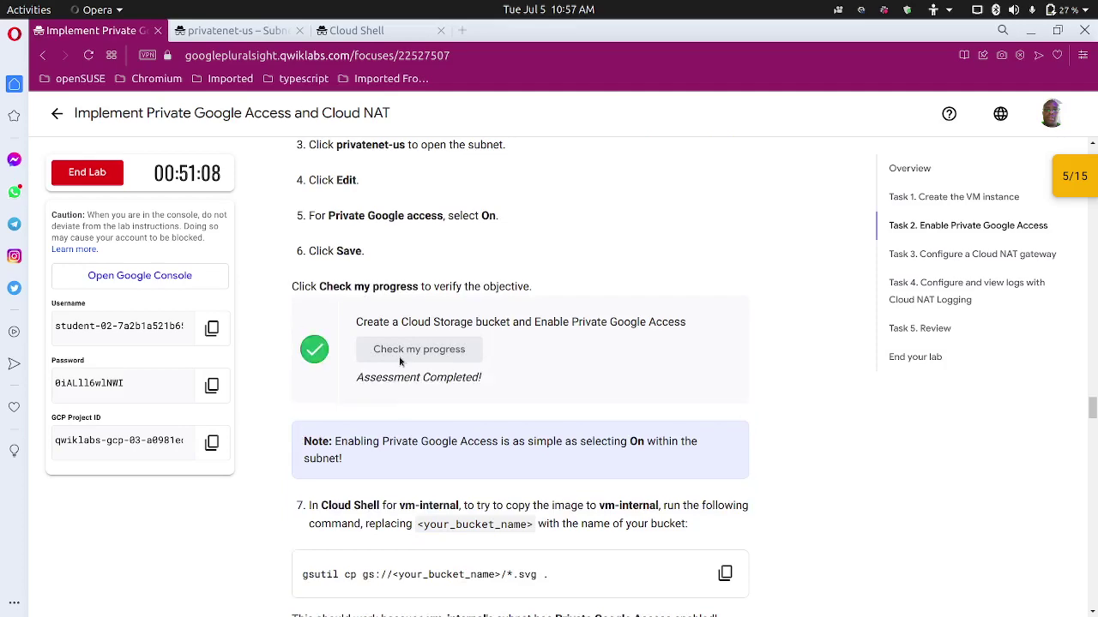
scroll(395, 356, "down", 4)
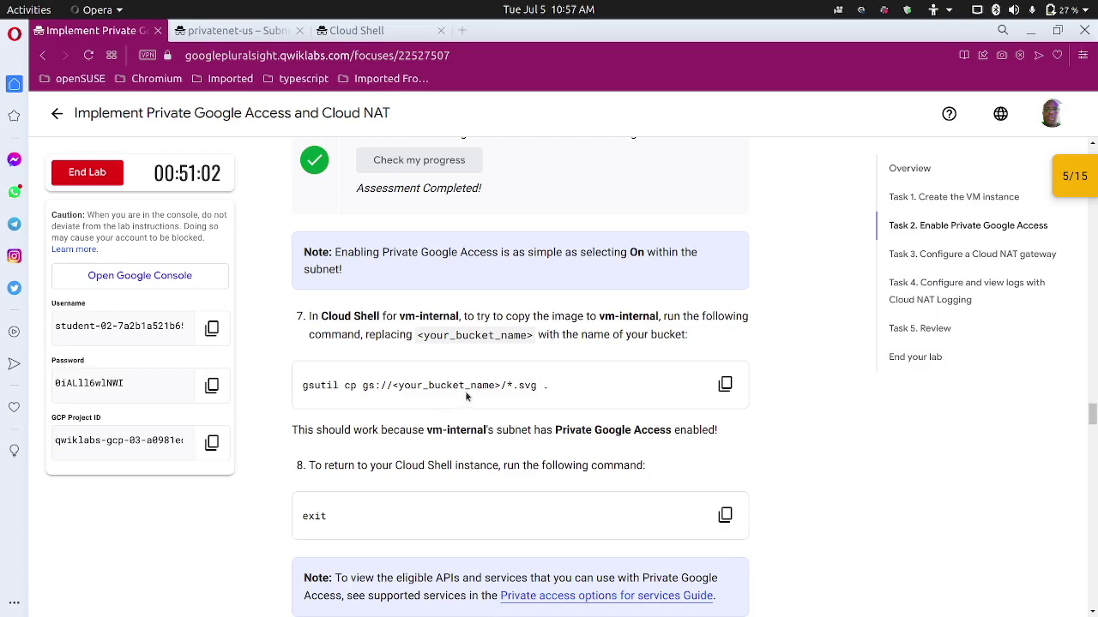
Run the gsutil copy on vm-internal and confirm access.svg (24.8 KiB) arrived with ls.
left_click(347, 32)
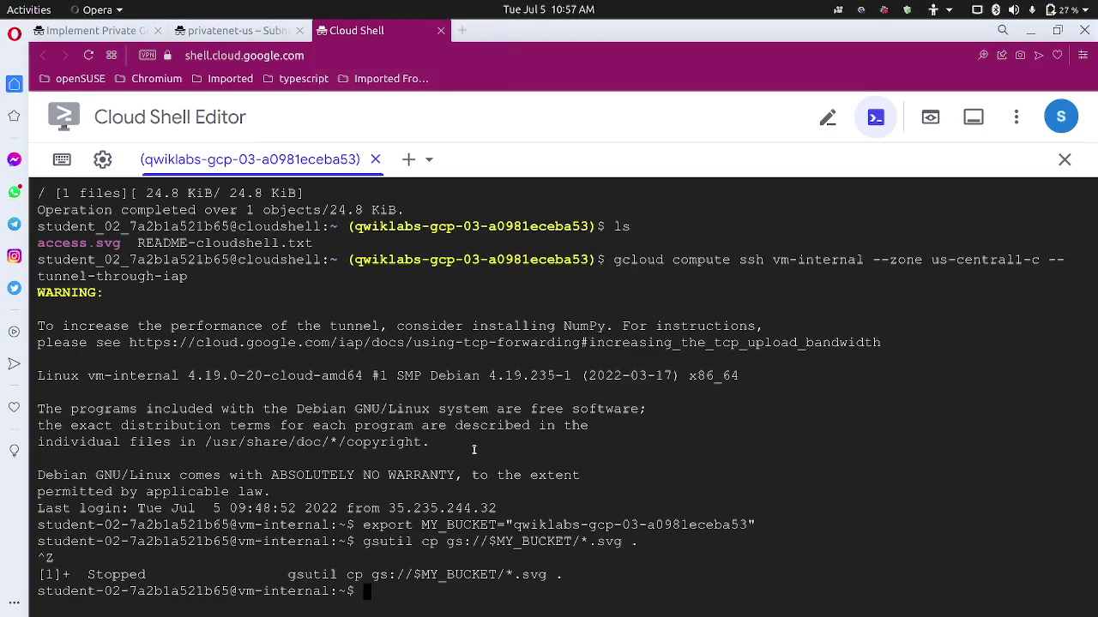
type("gsutil cp gs://$MY_BUCKET/*.svg .")
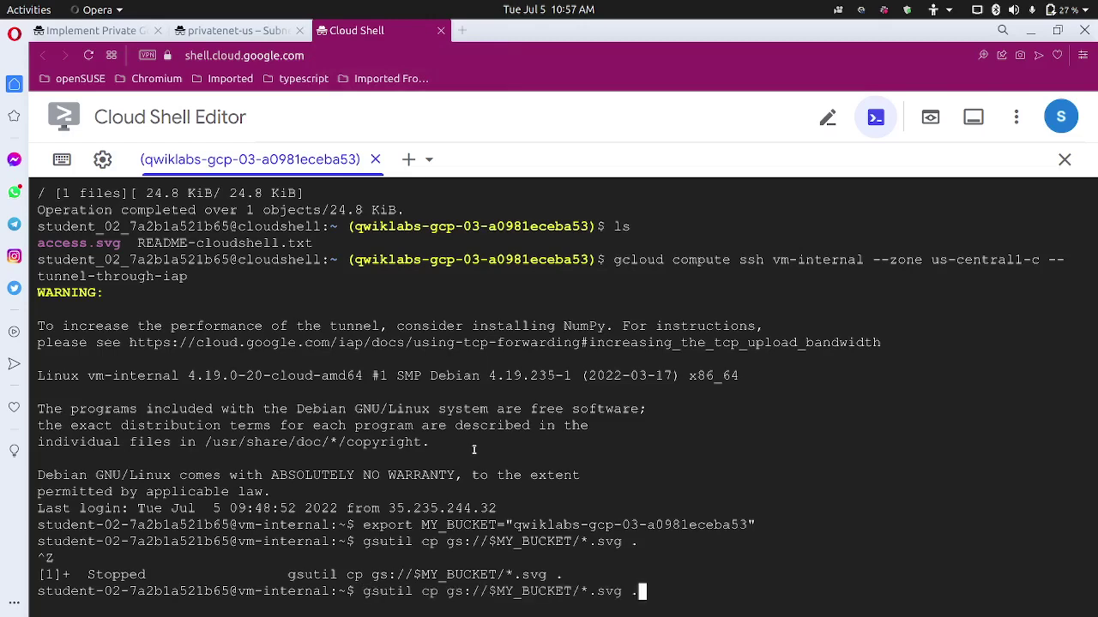
key("Return")
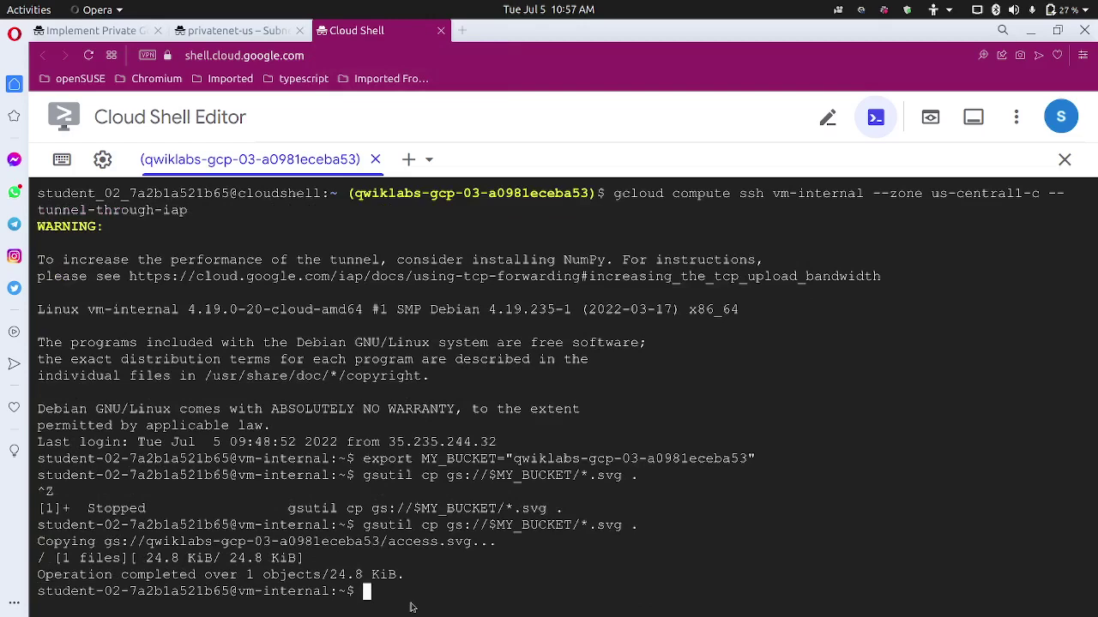
type("ls")
key("Return")
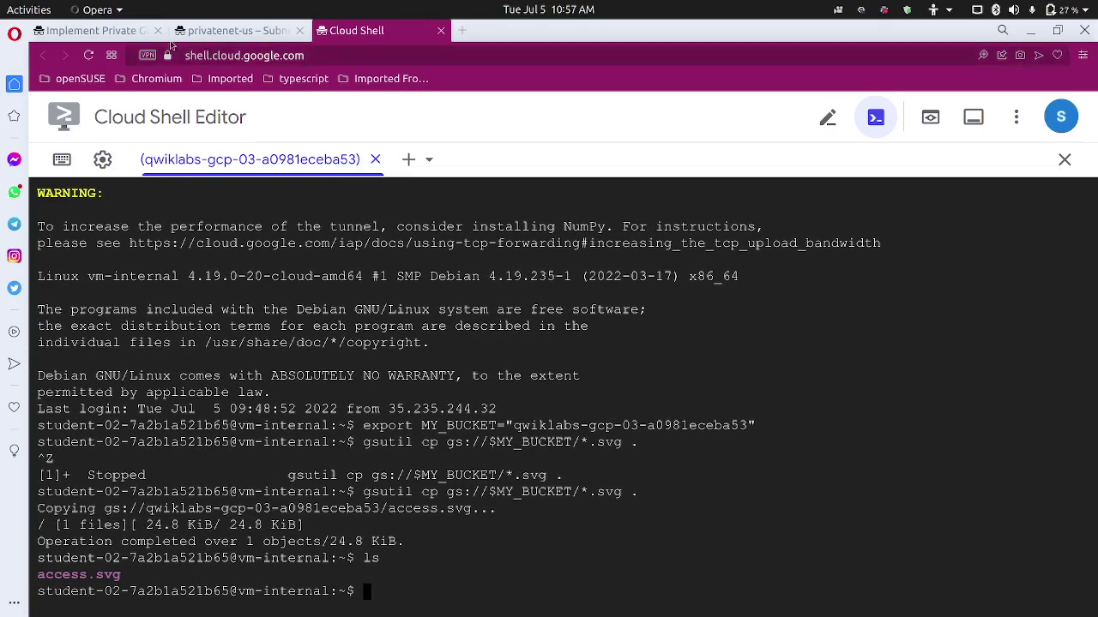
left_click(137, 32)
scroll(301, 227, "down", 3)
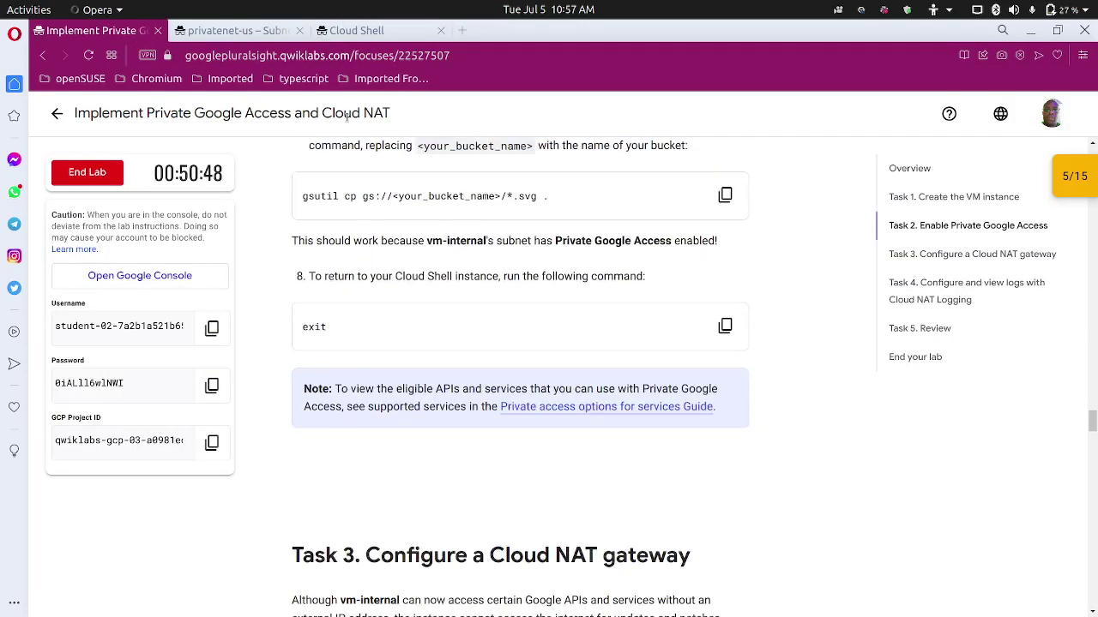
Exit twice to close the vm-internal SSH session and return to Cloud Shell.
left_click(365, 35)
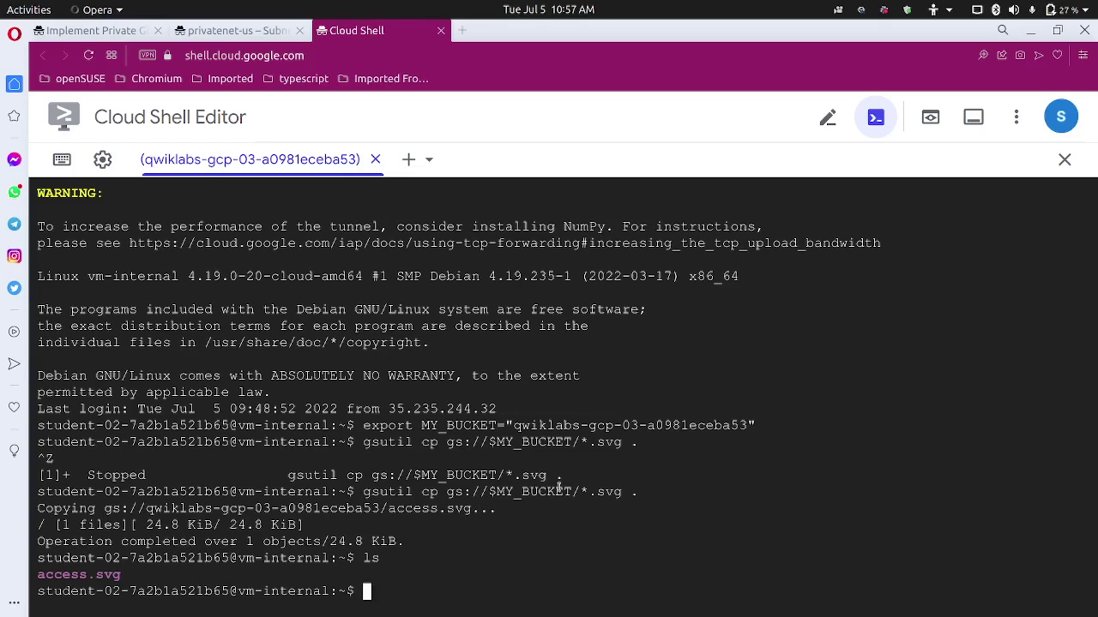
type("exit")
key("Return")
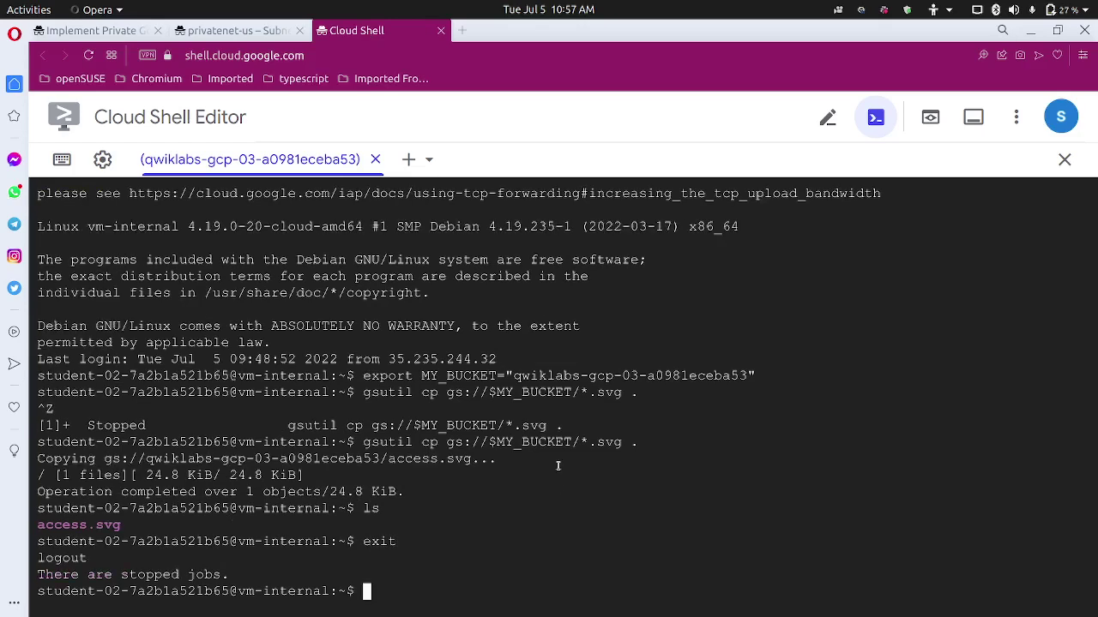
type("exi")
type("t")
key("Return")
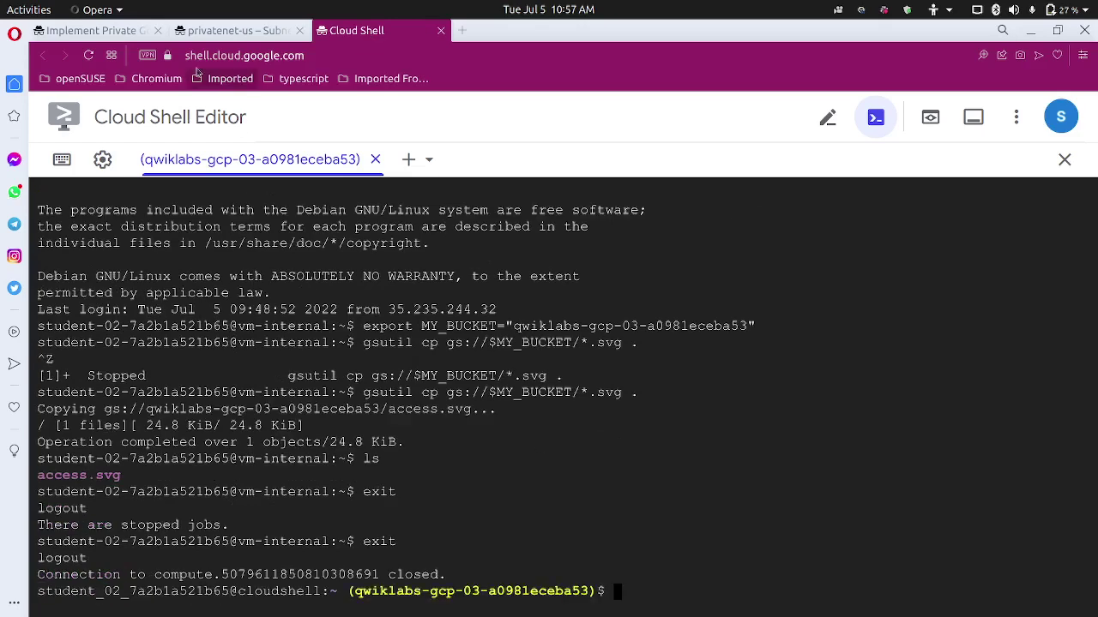
Copy the sudo apt-get update command from Task 3 and return to Cloud Shell.
mouse_move(206, 35)
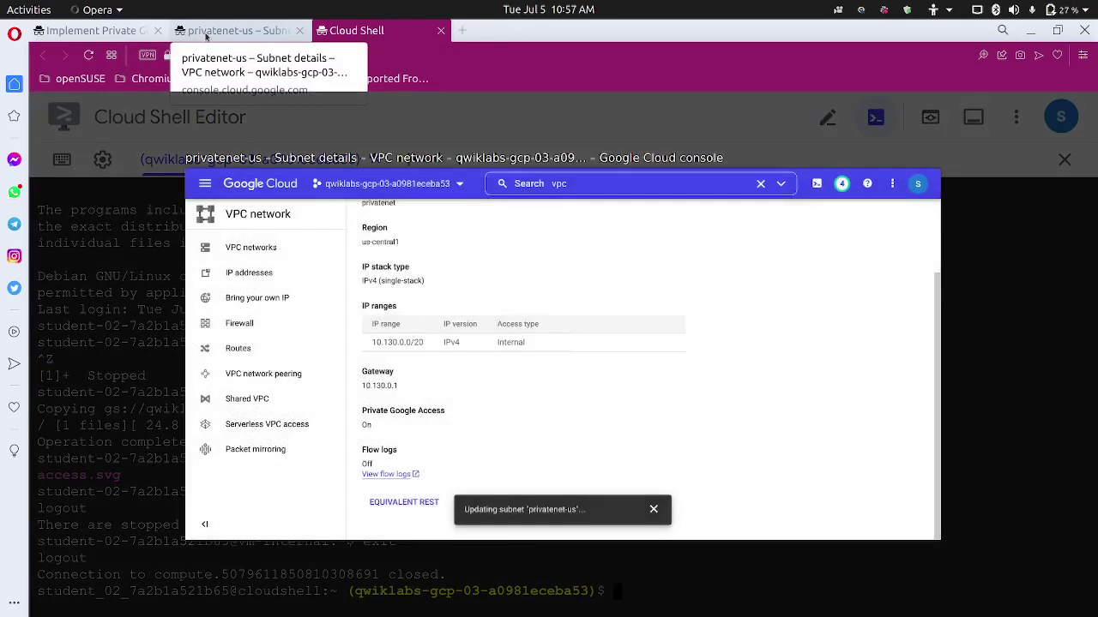
left_click(111, 31)
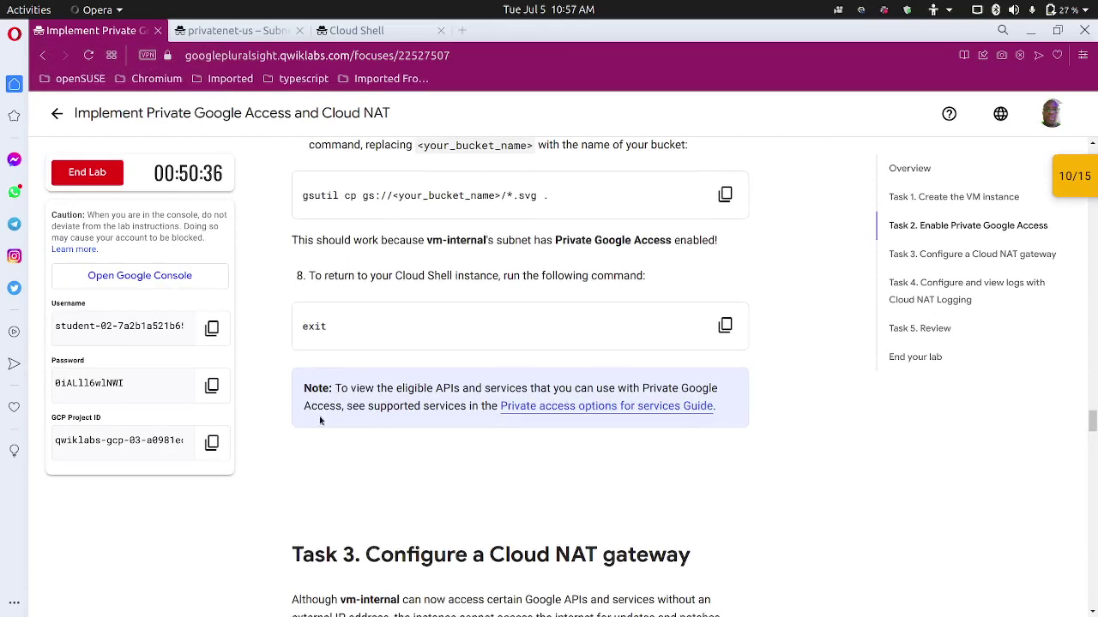
scroll(343, 390, "down", 4)
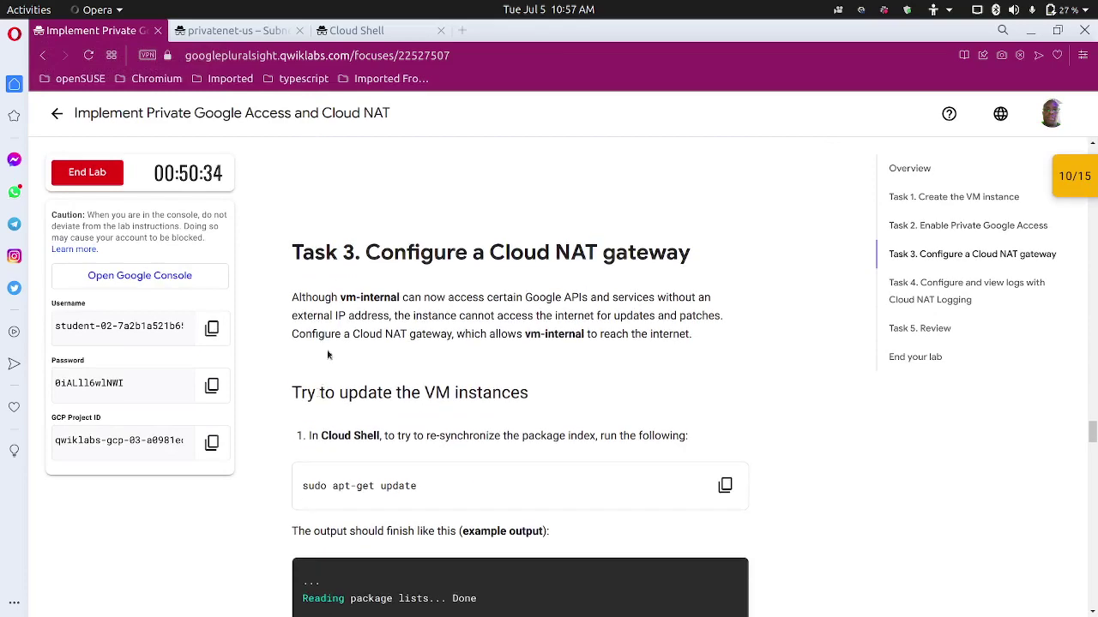
scroll(482, 321, "down", 1)
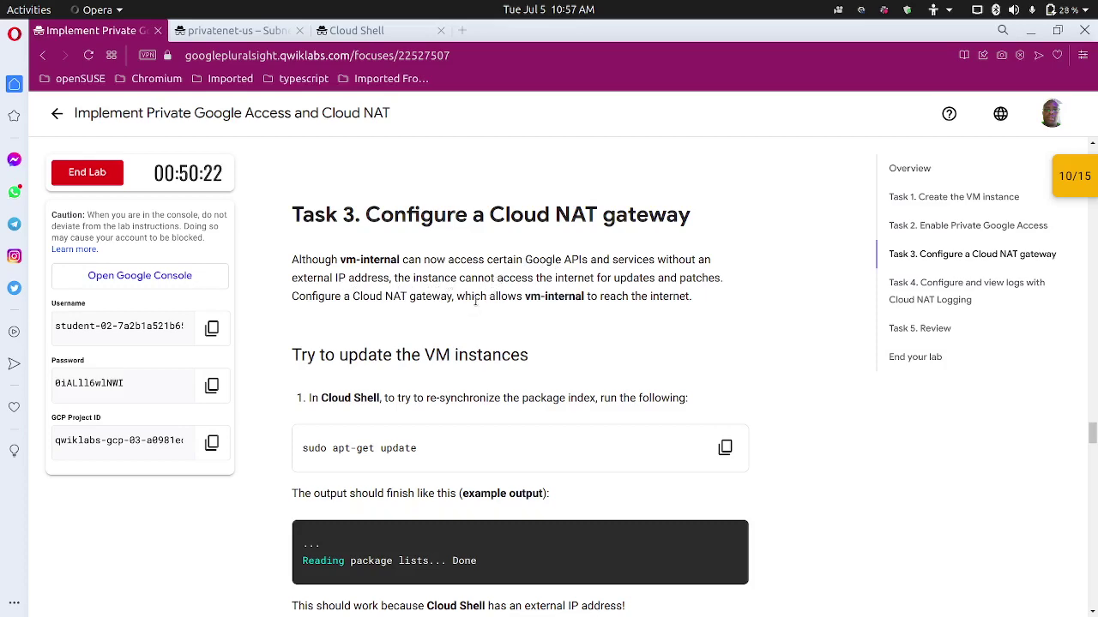
scroll(475, 300, "down", 2)
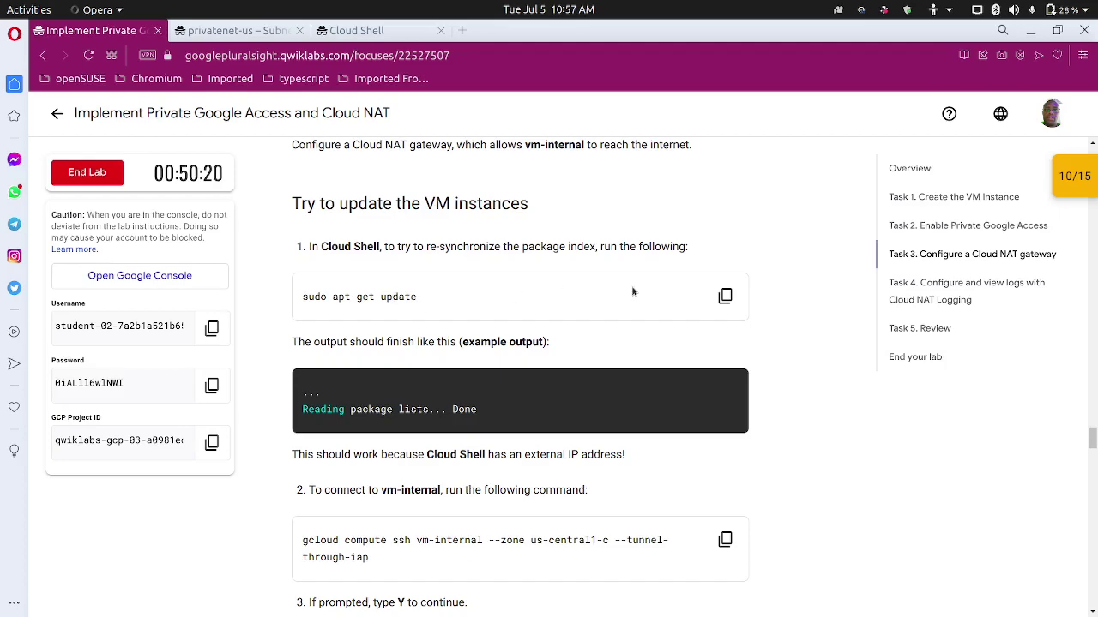
left_click(724, 295)
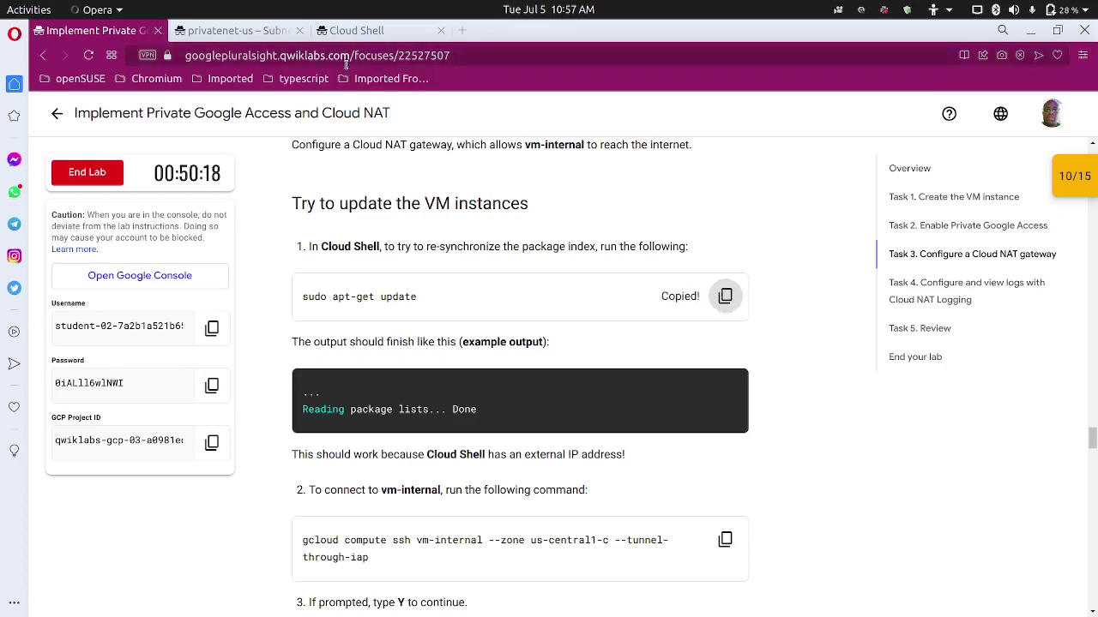
left_click(351, 31)
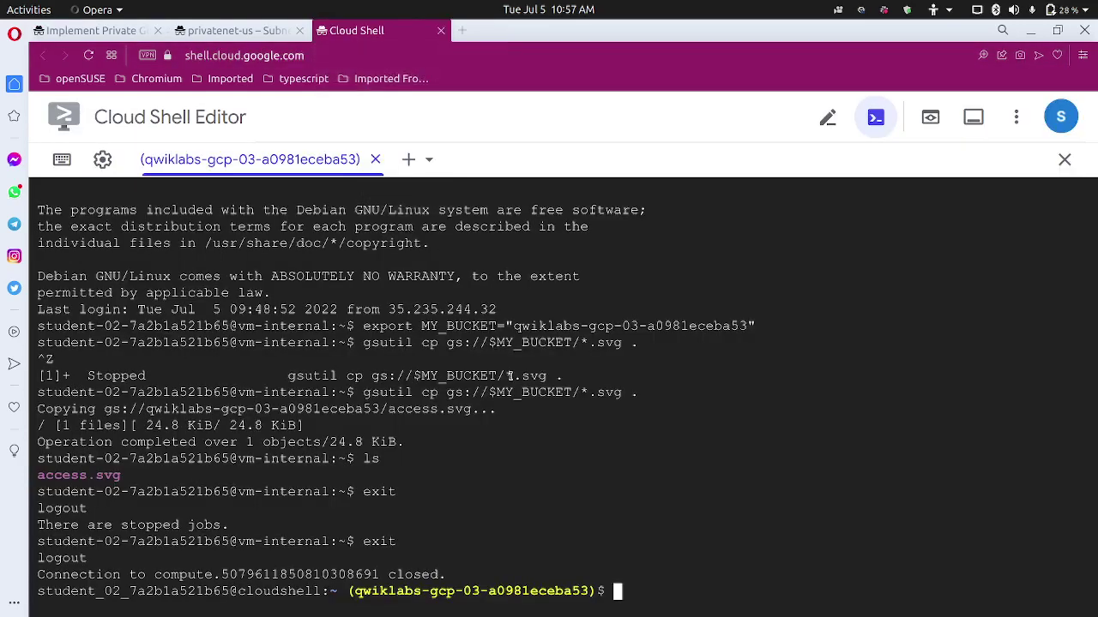
Run sudo apt-get update in Cloud Shell and confirm the package lists are read.
key("ctrl+v")
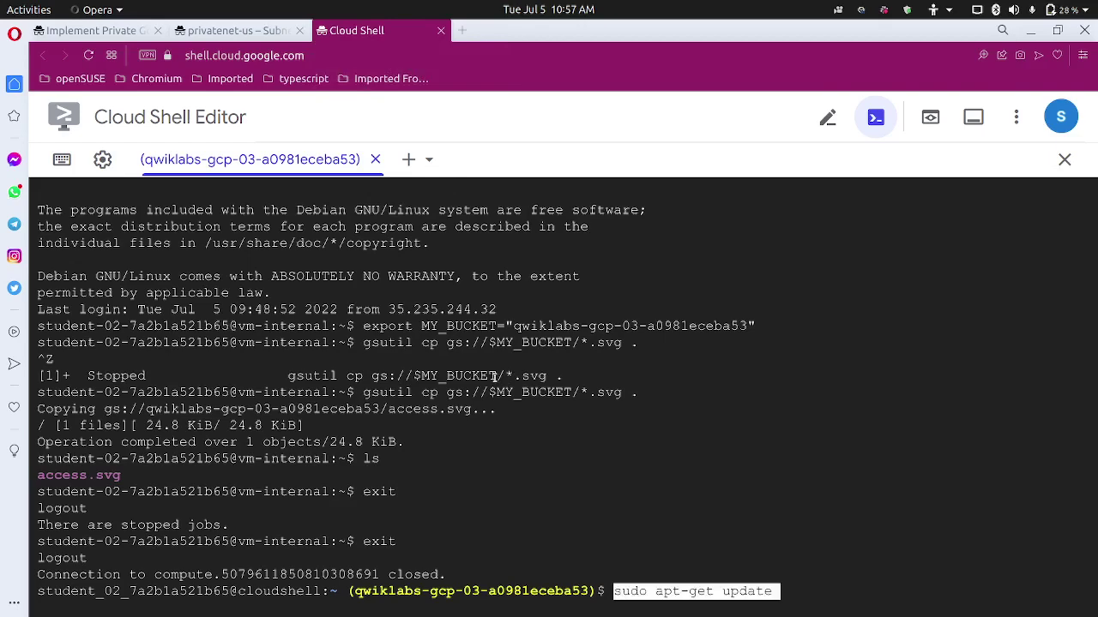
key("Return")
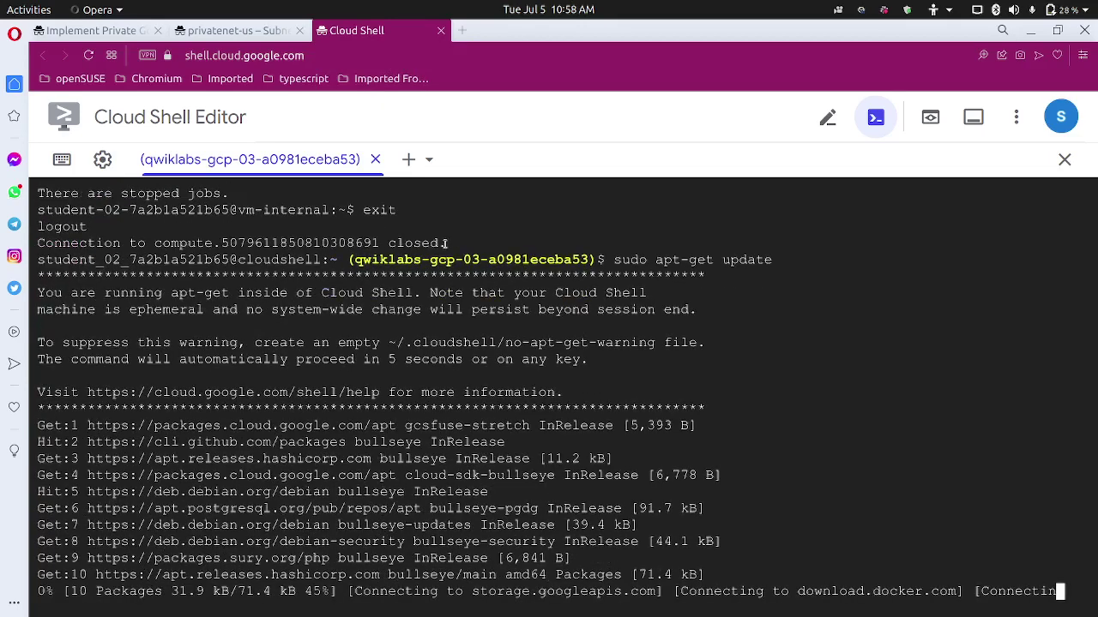
left_click(127, 33)
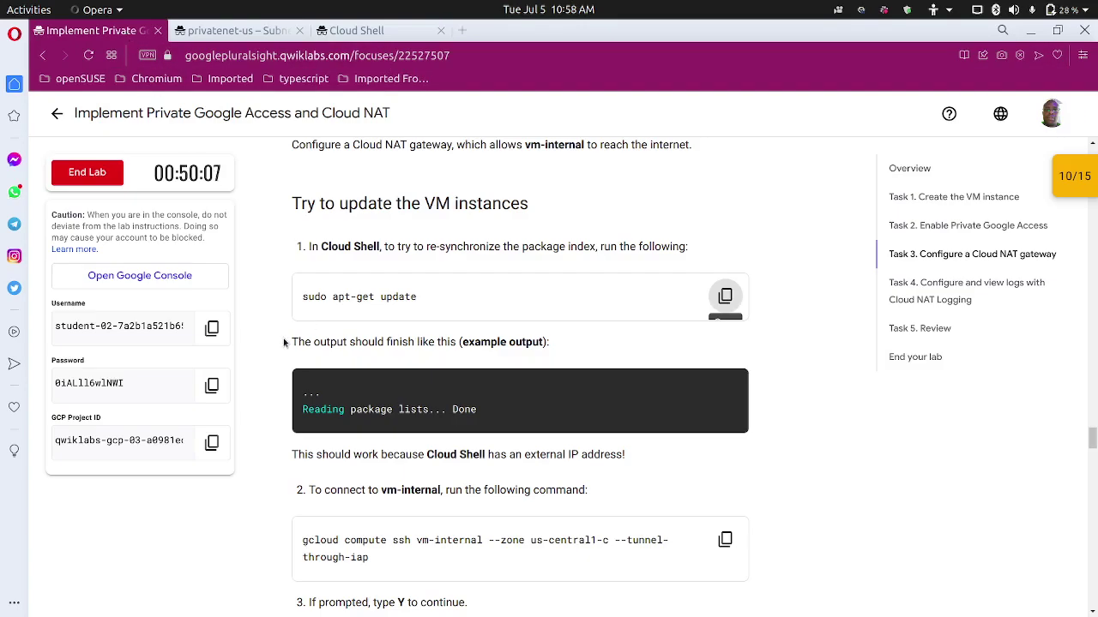
scroll(284, 342, "down", 1)
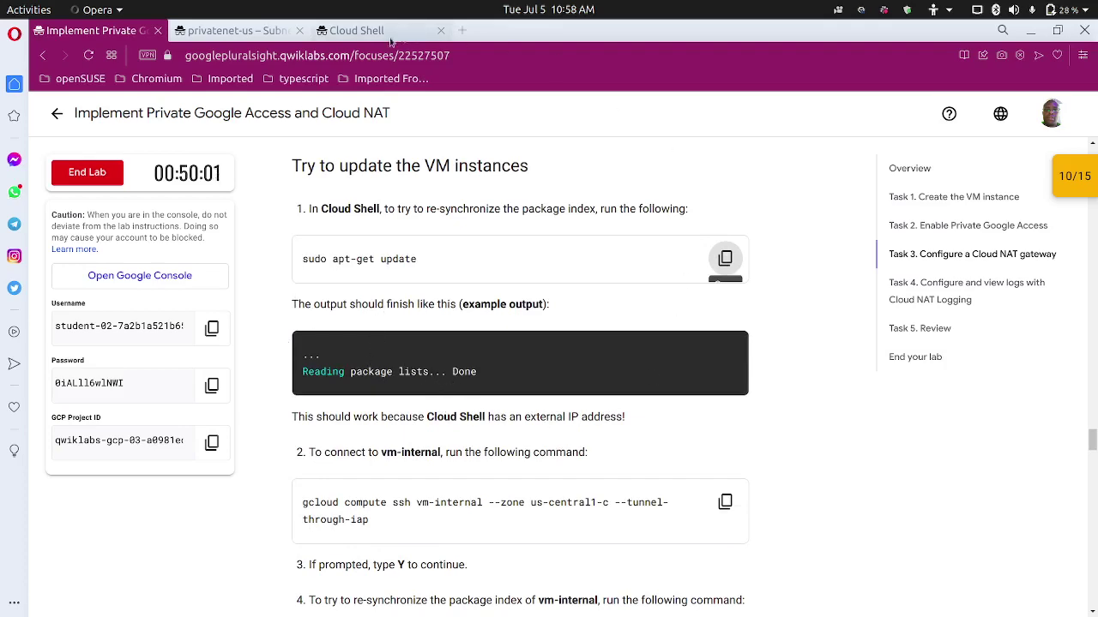
left_click(341, 33)
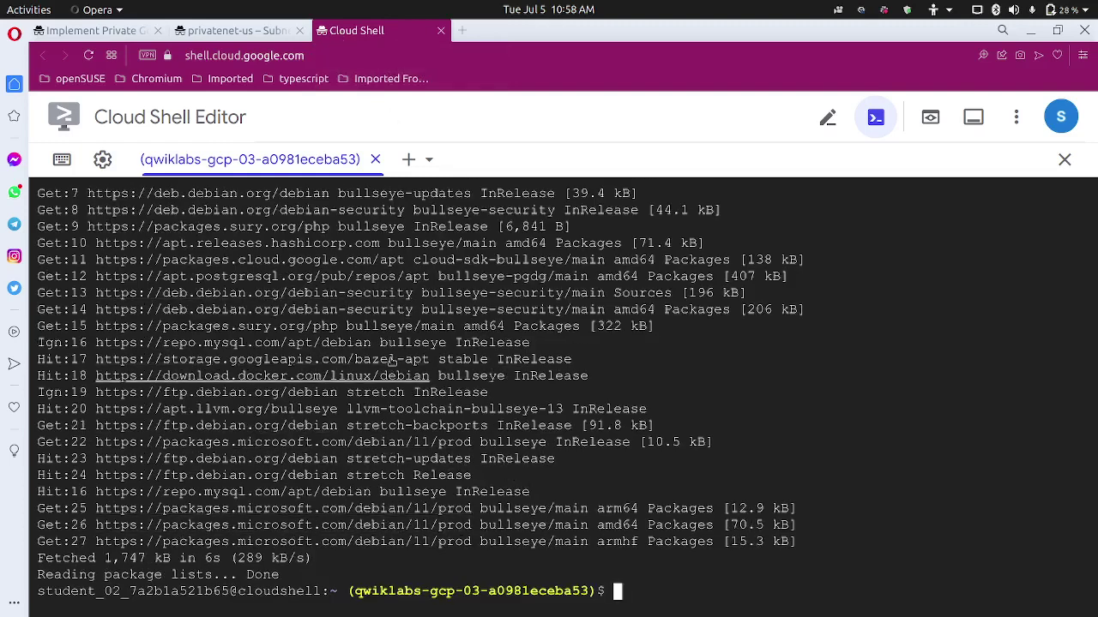
Copy the gcloud compute ssh vm-internal command from the lab and paste it at the Cloud Shell prompt.
left_click(120, 30)
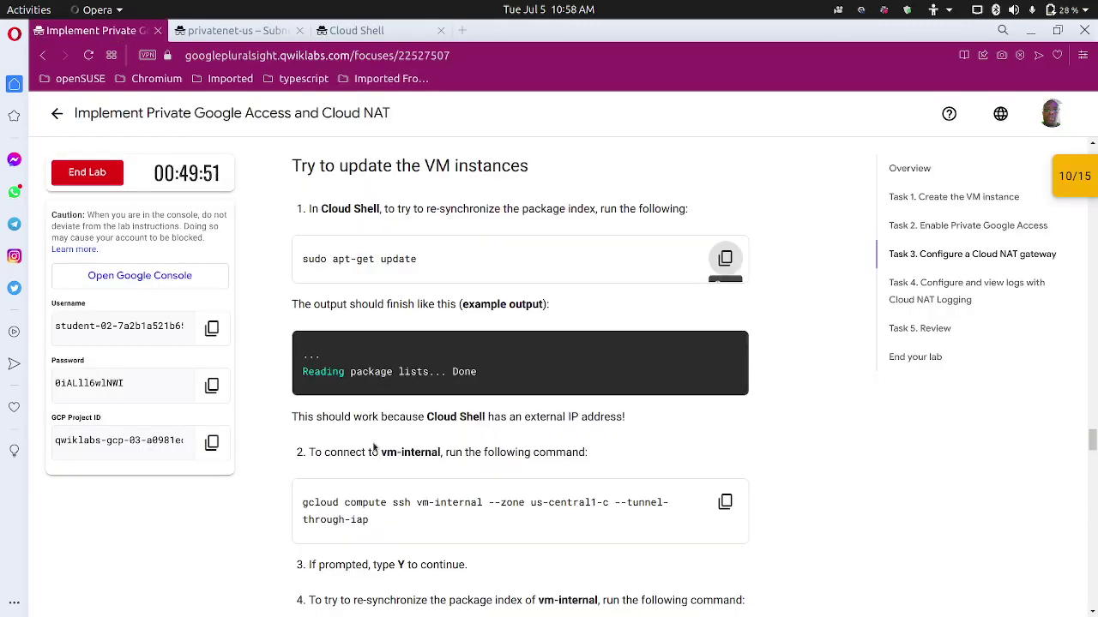
scroll(360, 452, "down", 2)
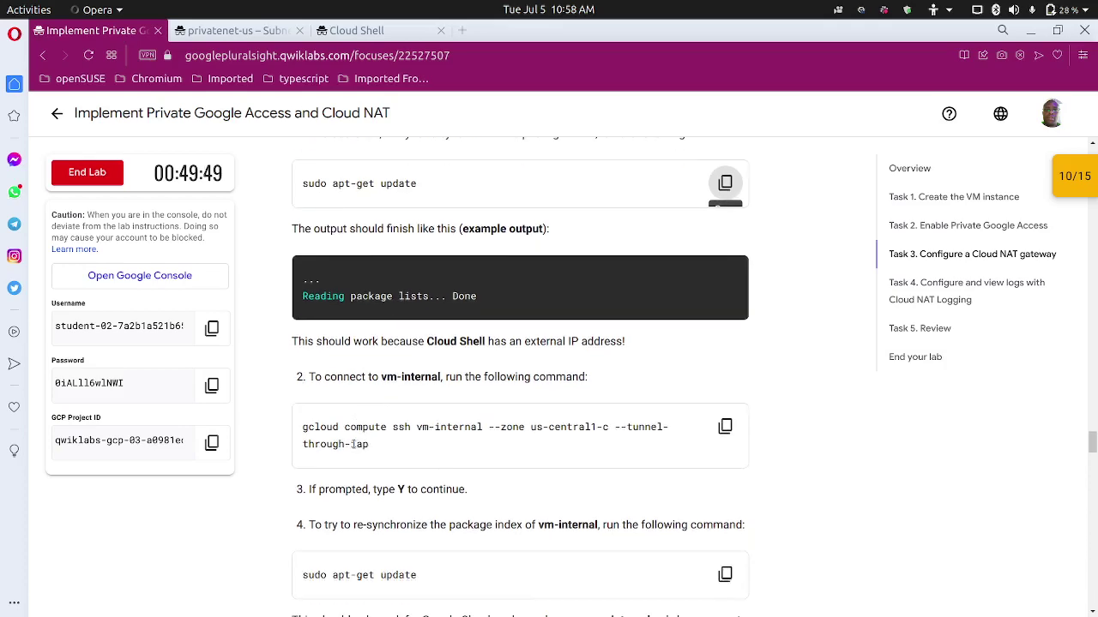
left_click(725, 426)
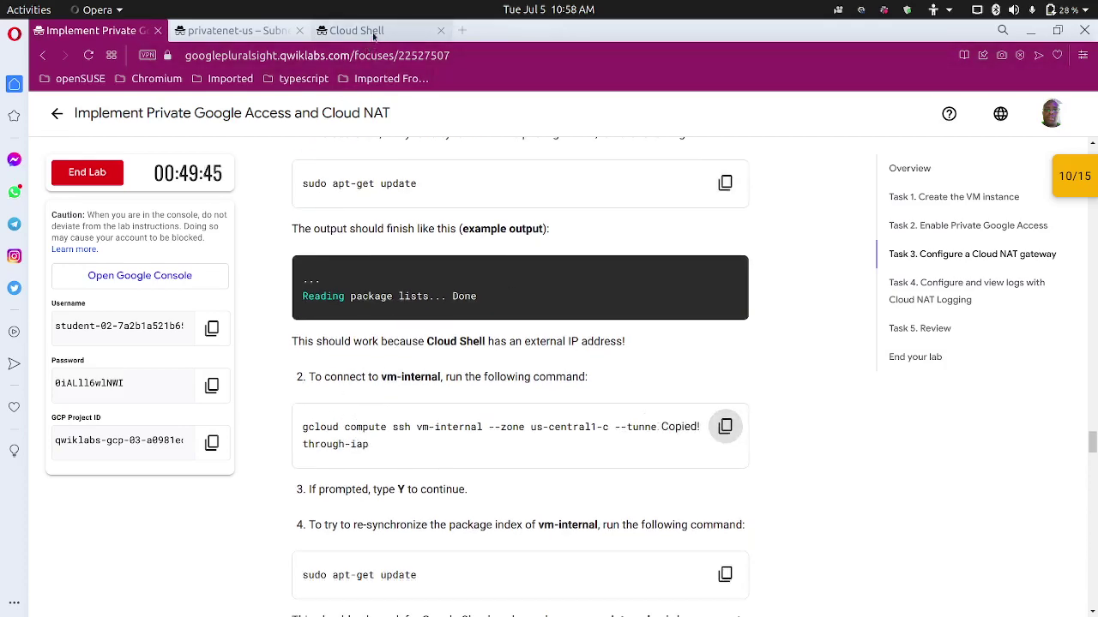
left_click(368, 30)
key("ctrl+v")
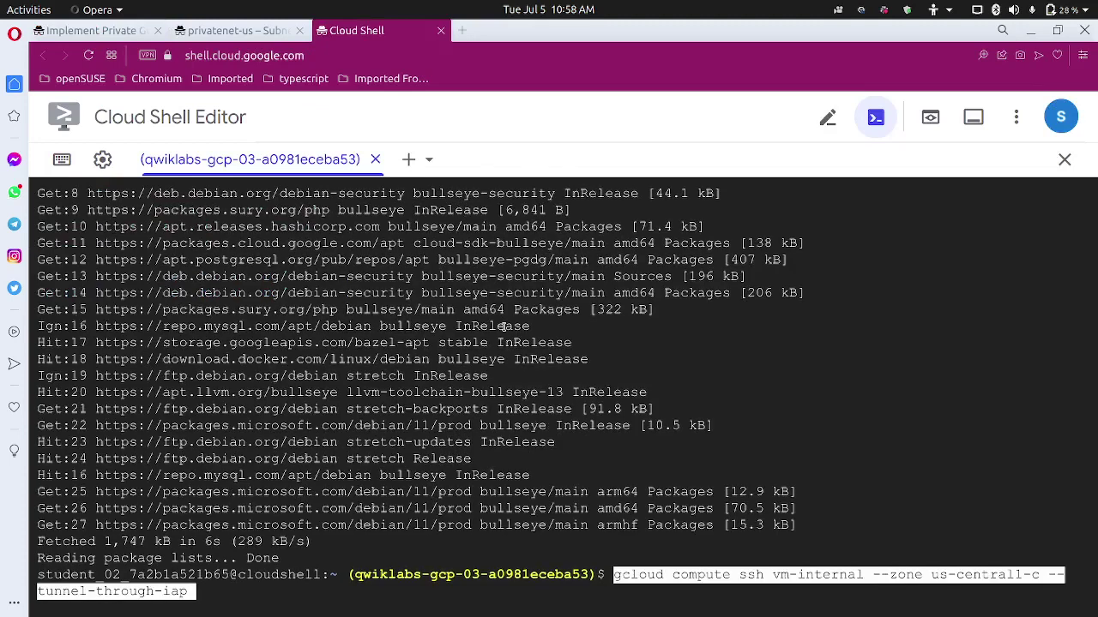
Connect to vm-internal with gcloud compute ssh --zone us-central1-c --tunnel-through-iap.
key("Return")
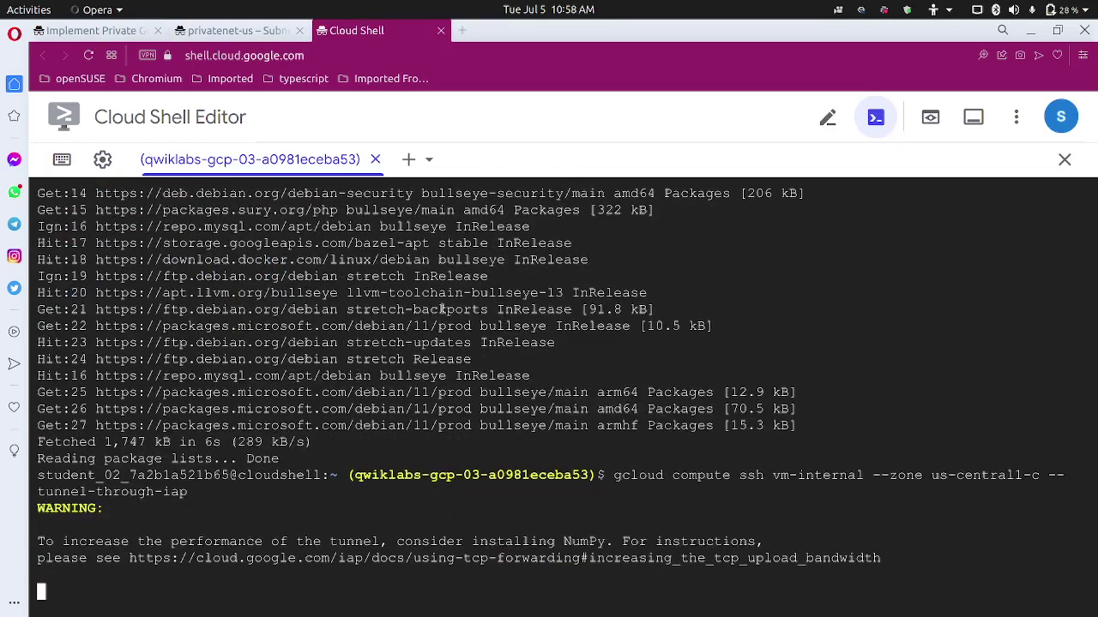
left_click(133, 34)
scroll(368, 416, "down", 3)
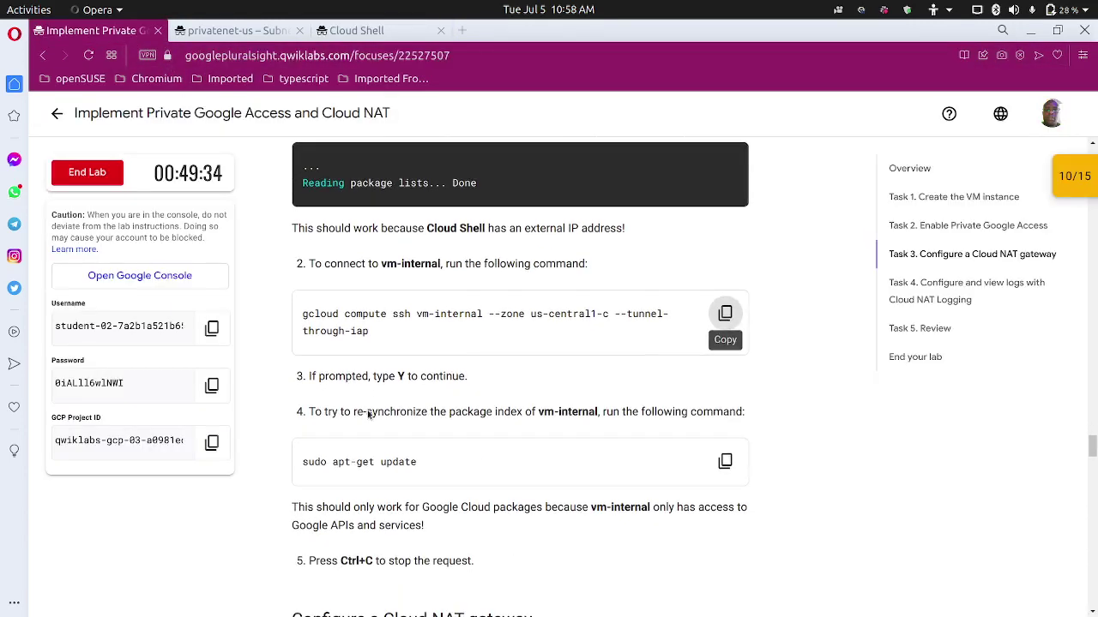
scroll(365, 414, "down", 1)
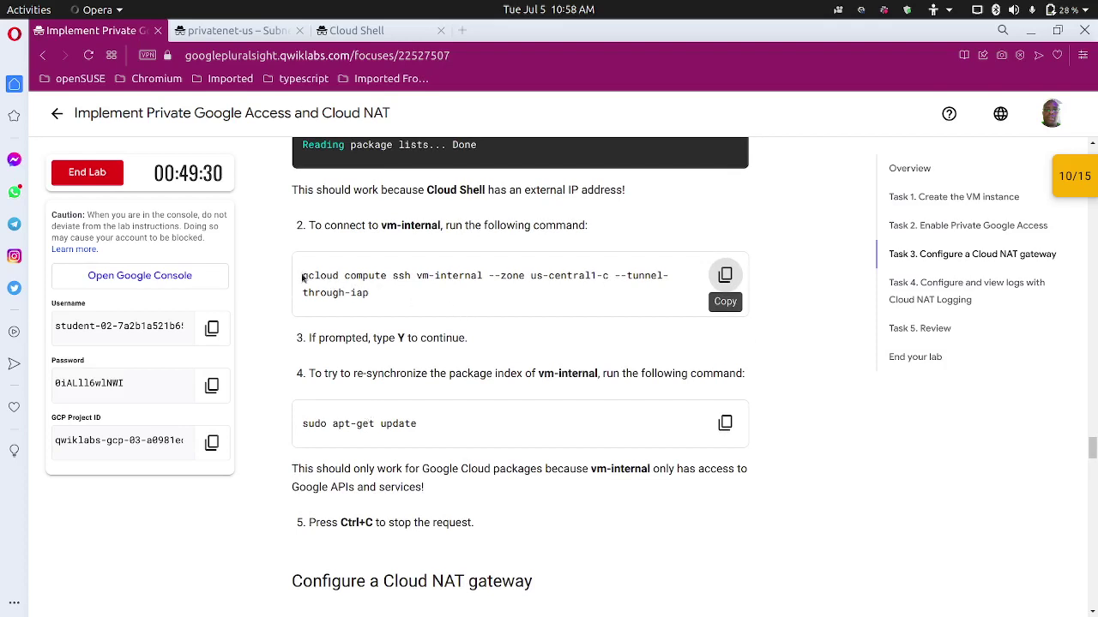
Copy the 'sudo apt-get update' command from the lab instructions for use on vm-internal.
left_click_drag(302, 278, 345, 271)
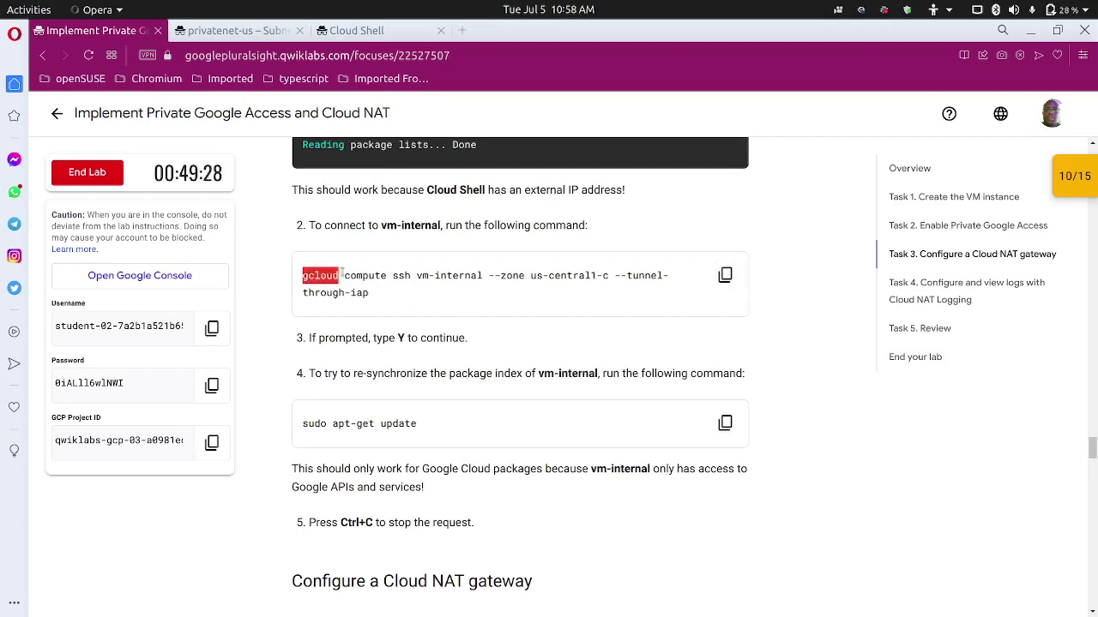
left_click(346, 280)
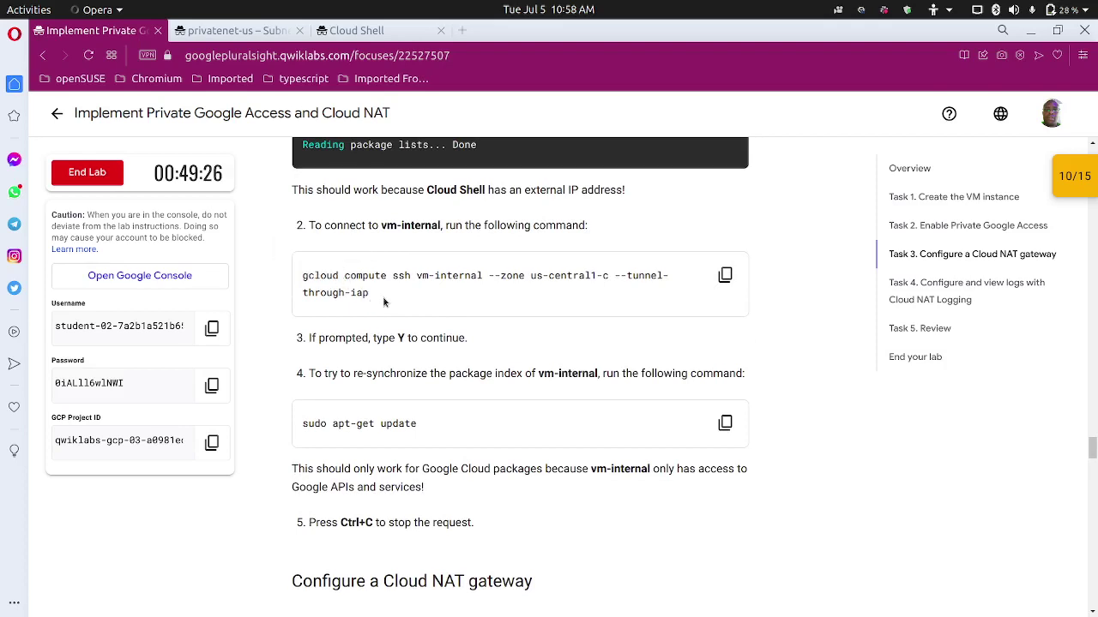
left_click_drag(384, 302, 300, 273)
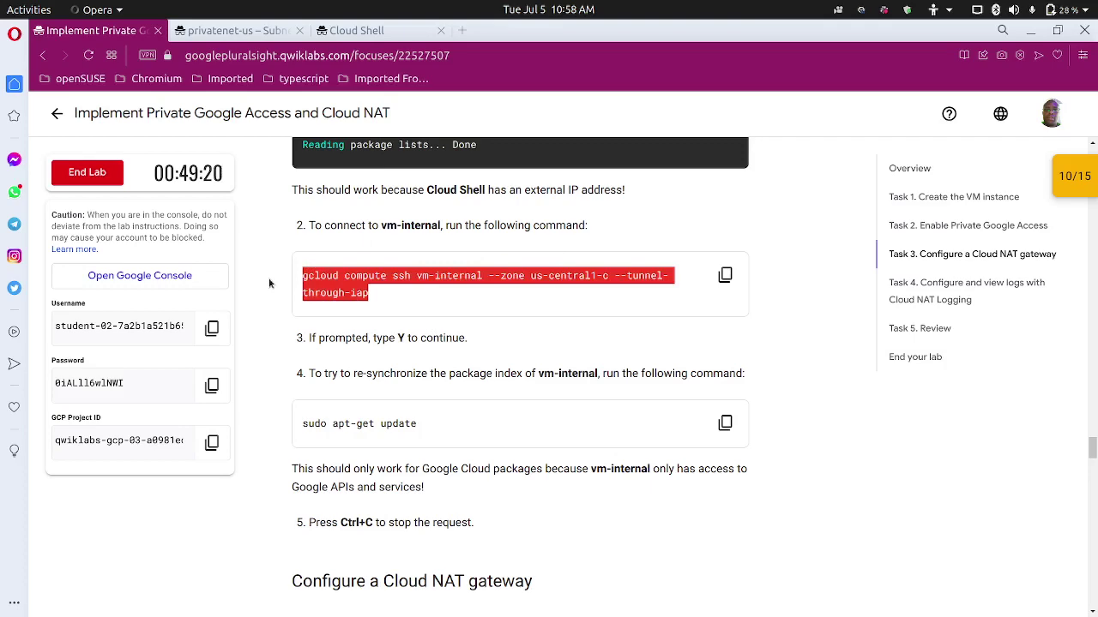
left_click(261, 351)
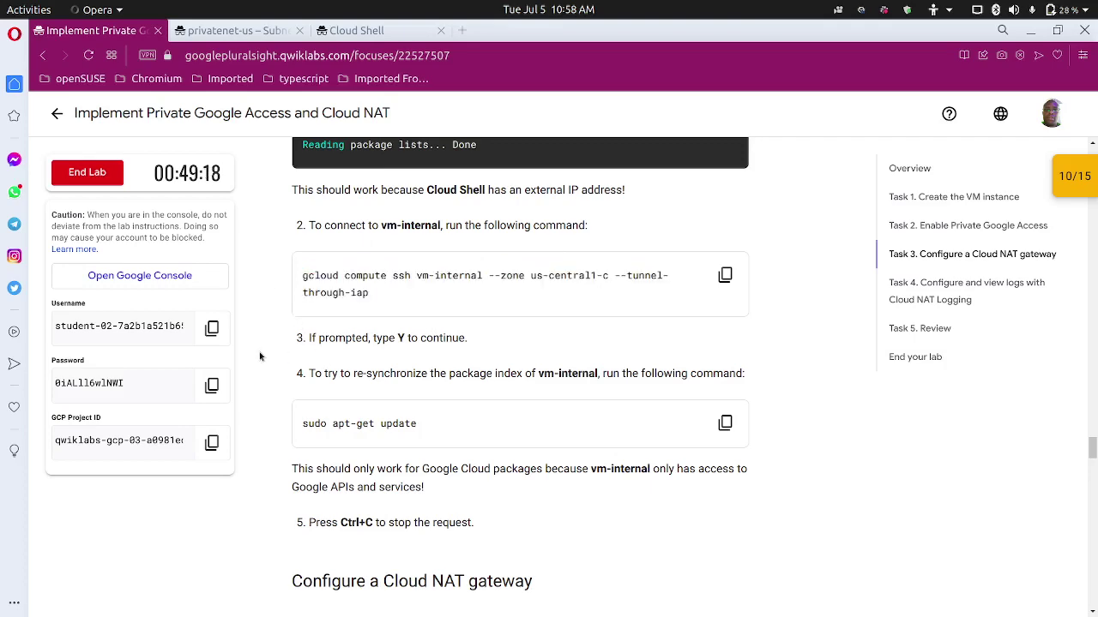
scroll(365, 294, "down", 3)
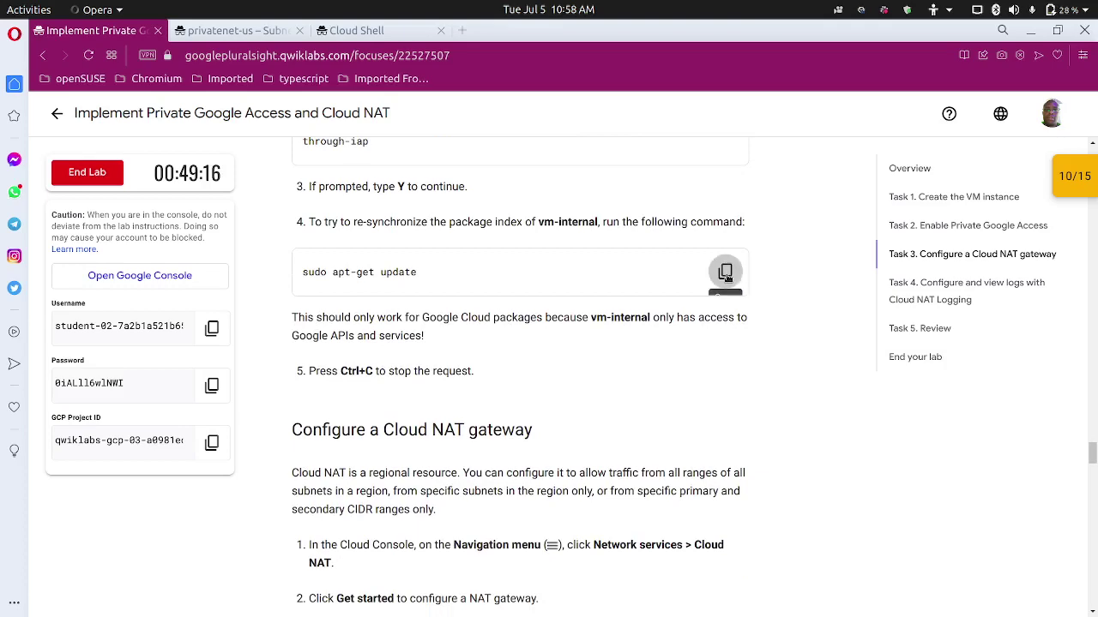
left_click(725, 271)
left_click(365, 31)
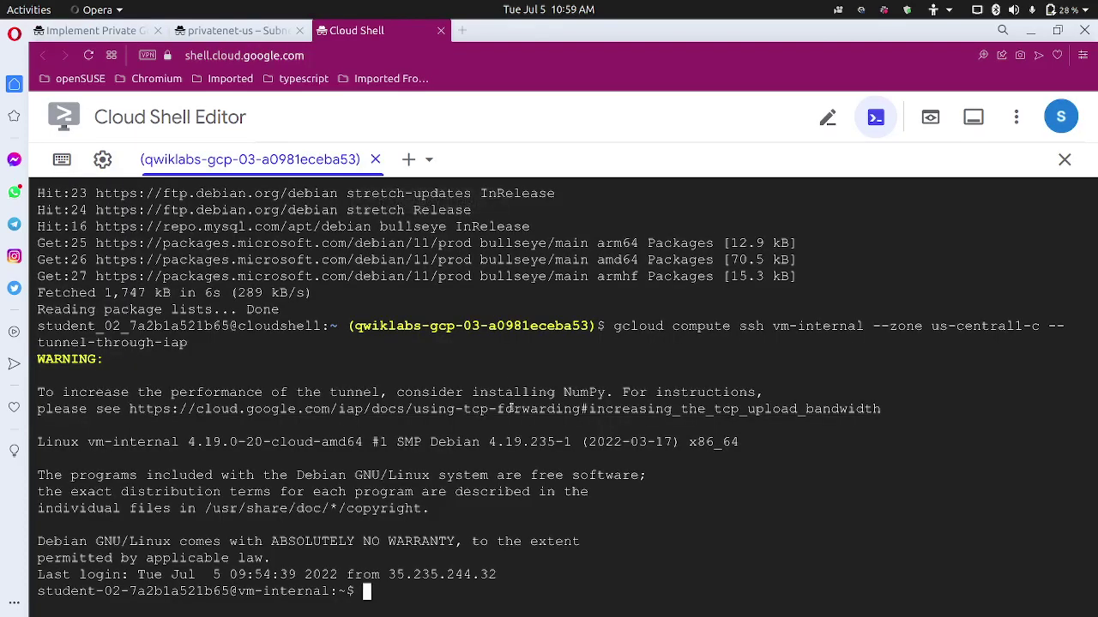
Run sudo apt-get update on vm-internal, see only Google Cloud packages fetch, then stop it with Ctrl+C.
key("ctrl+v")
key("Return")
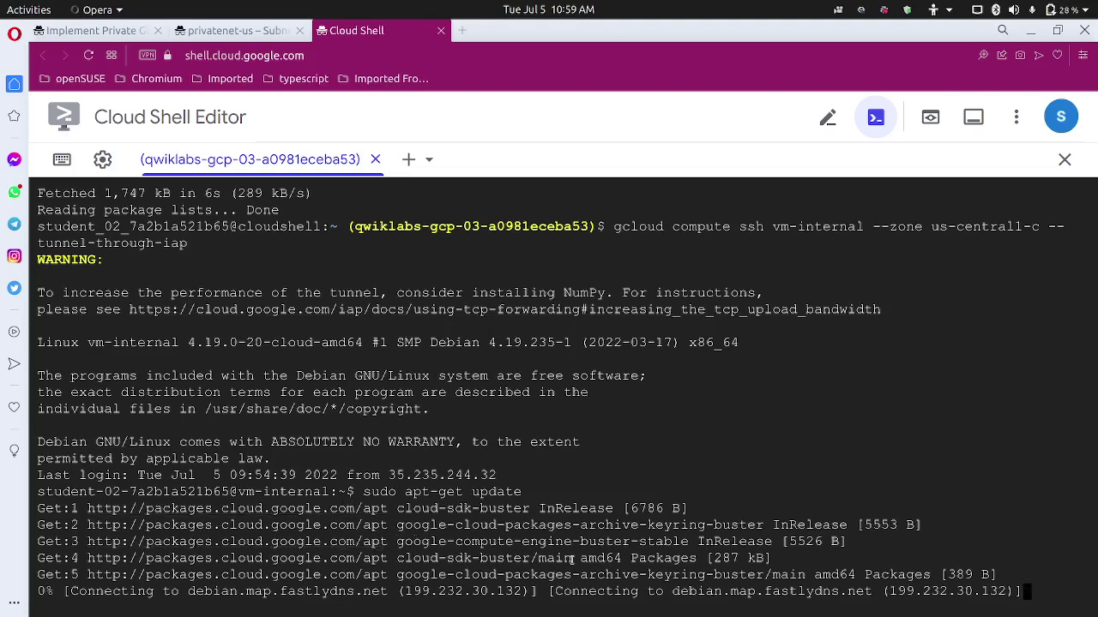
left_click(127, 33)
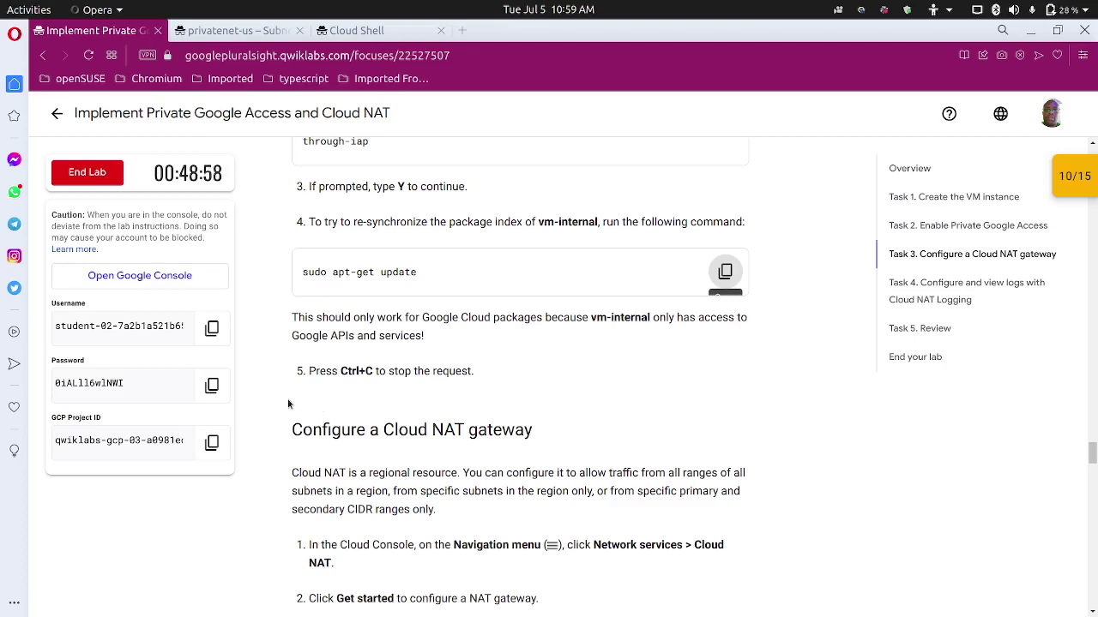
left_click(347, 32)
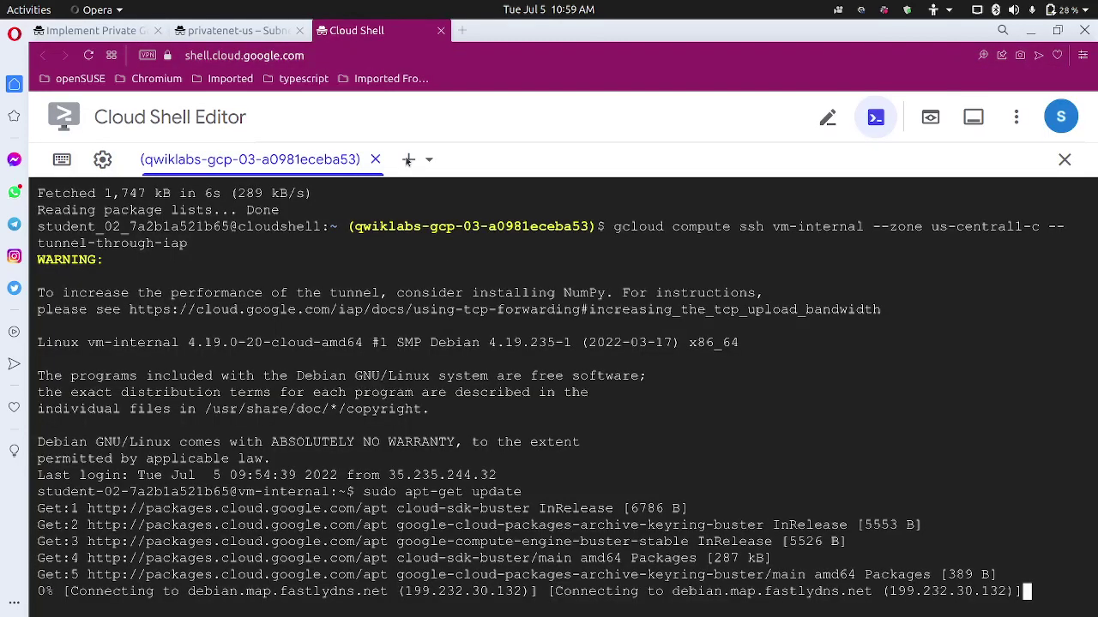
key("ctrl+c")
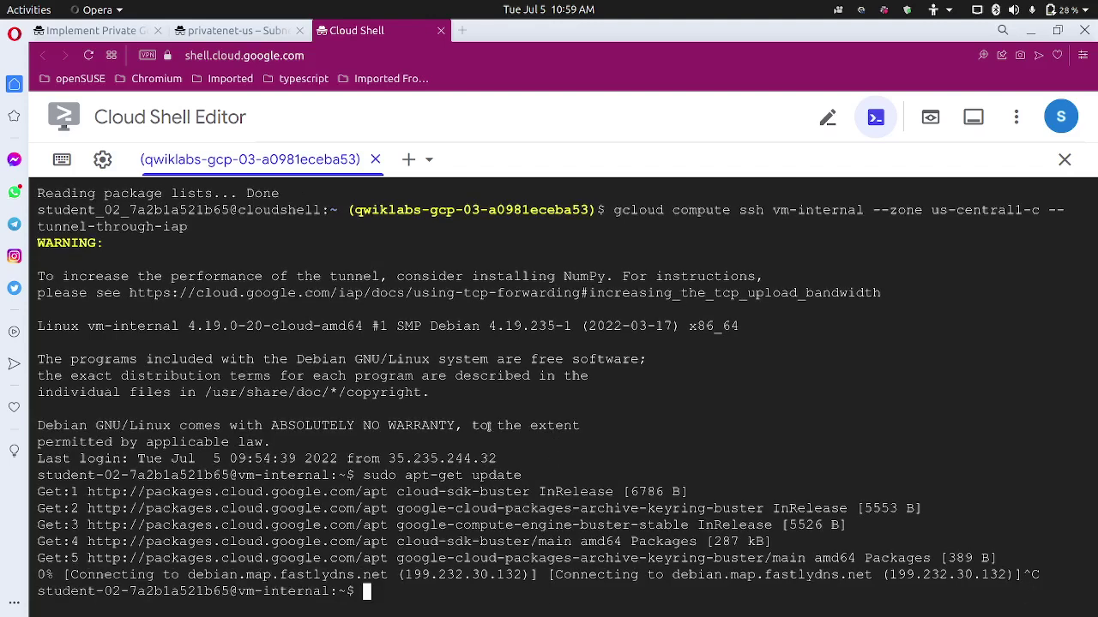
Read the lab's 'Configure a Cloud NAT gateway' section, then return to the privatenet-us subnet page.
left_click(94, 30)
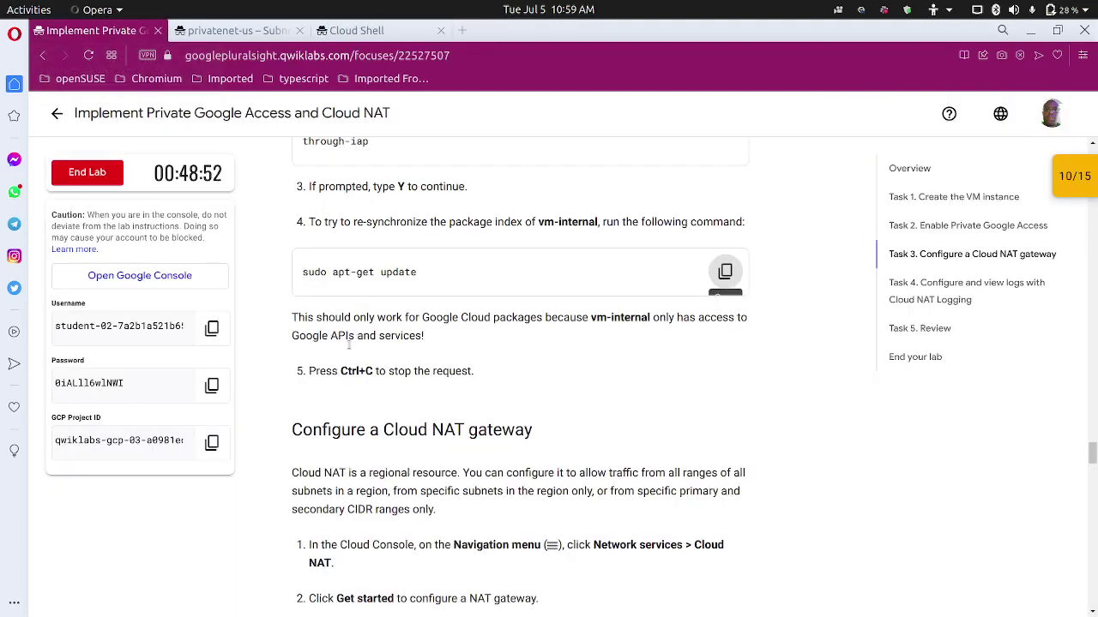
scroll(349, 343, "down", 3)
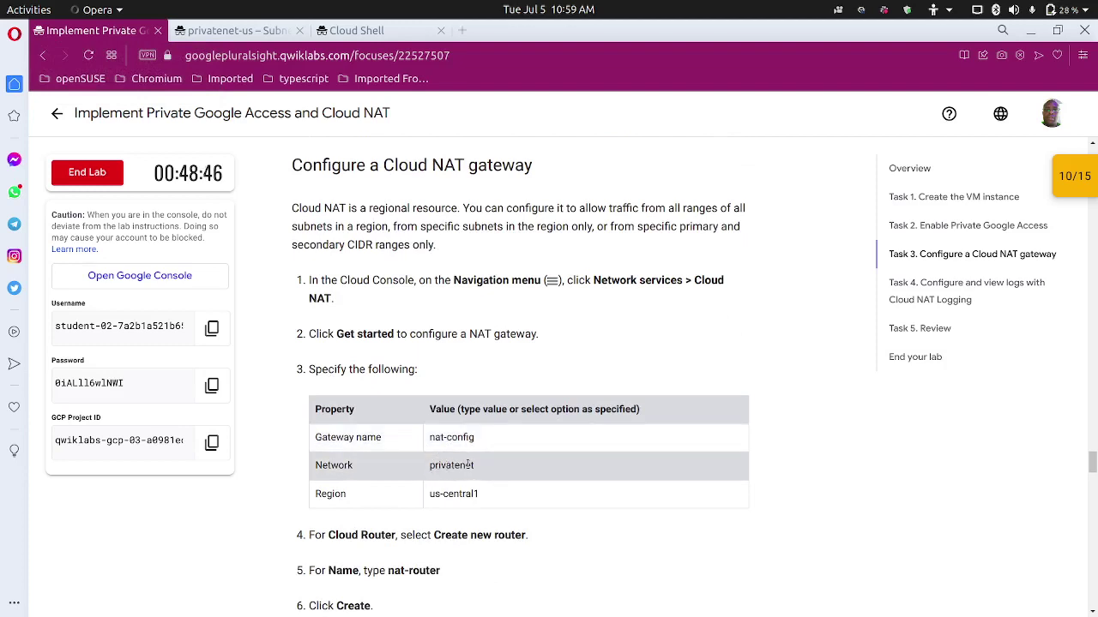
scroll(445, 494, "down", 3)
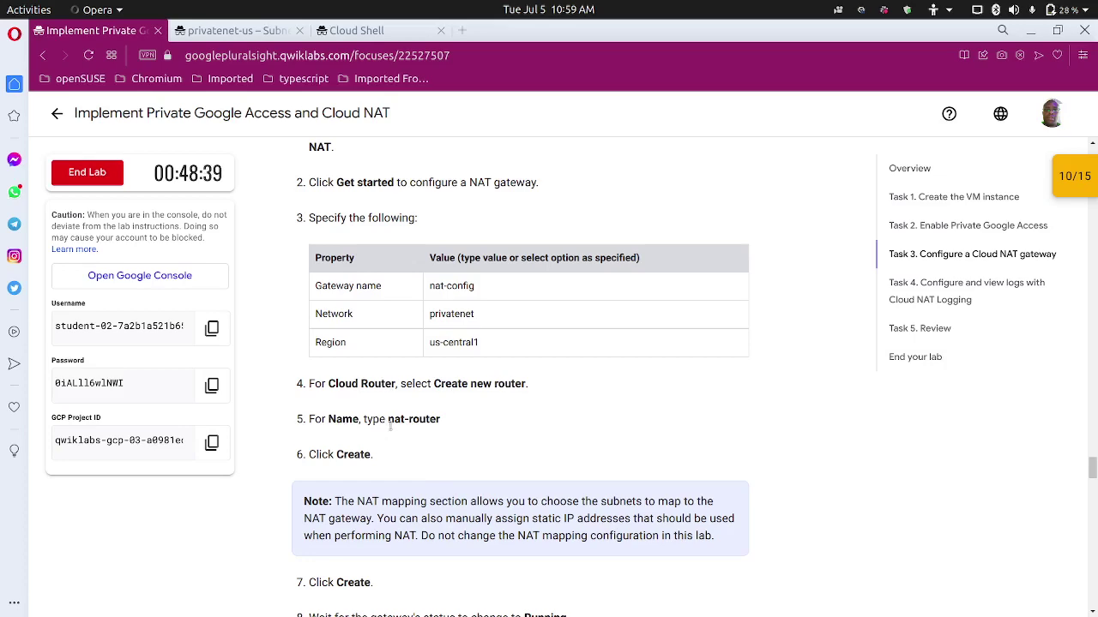
scroll(398, 463, "down", 5)
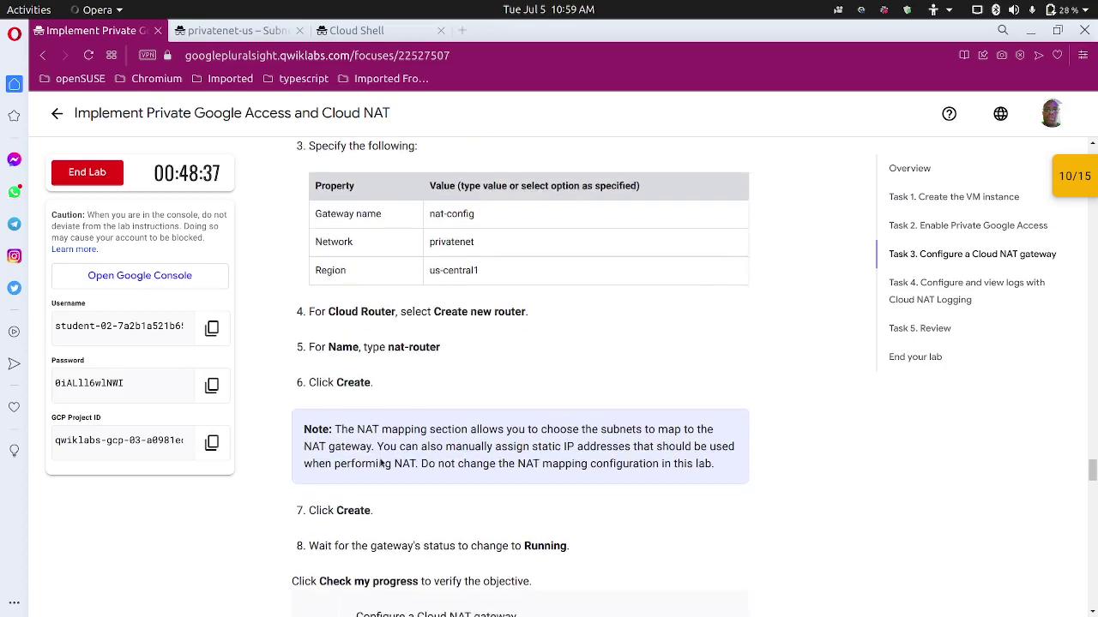
scroll(403, 300, "up", 5)
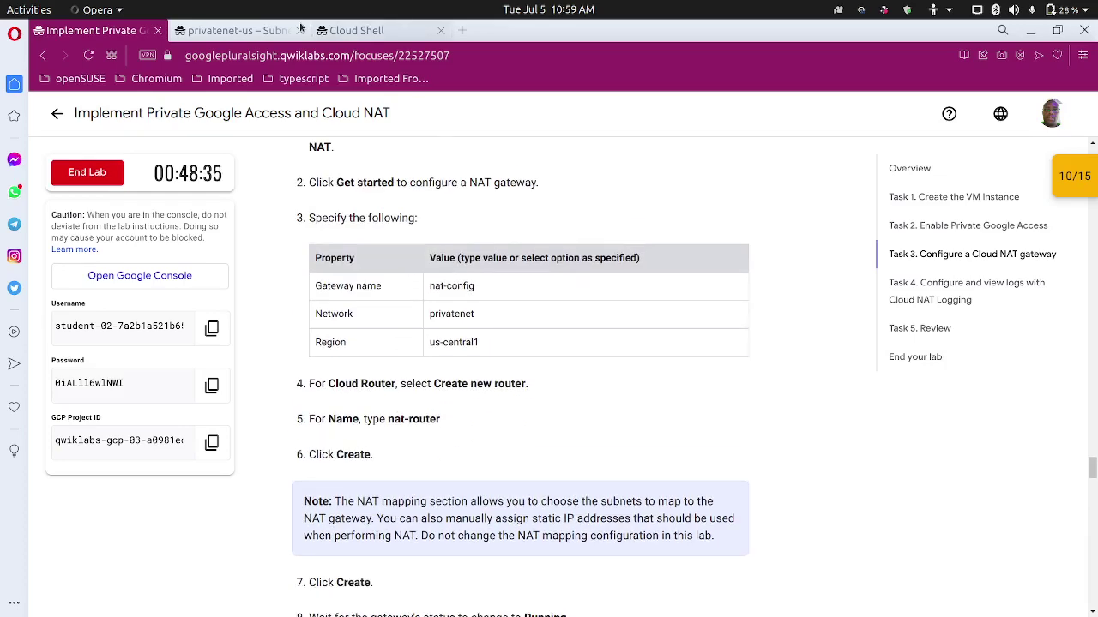
left_click(234, 30)
Search 'nat' to reach Cloud NAT and start a new gateway with Get started.
left_click(572, 115)
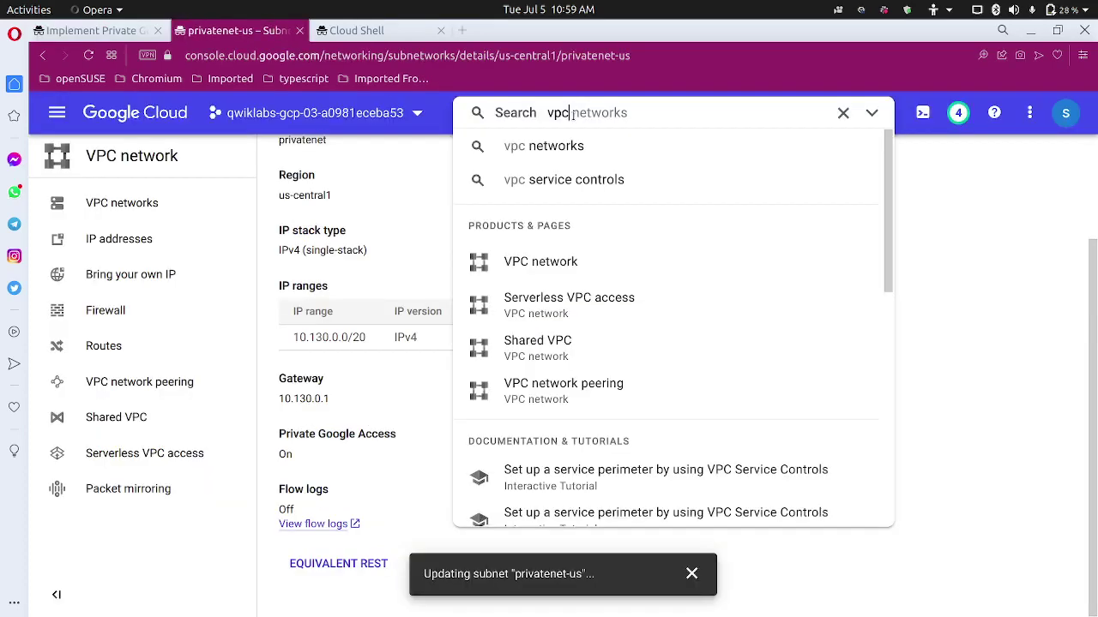
left_click_drag(570, 115, 527, 117)
type("nat")
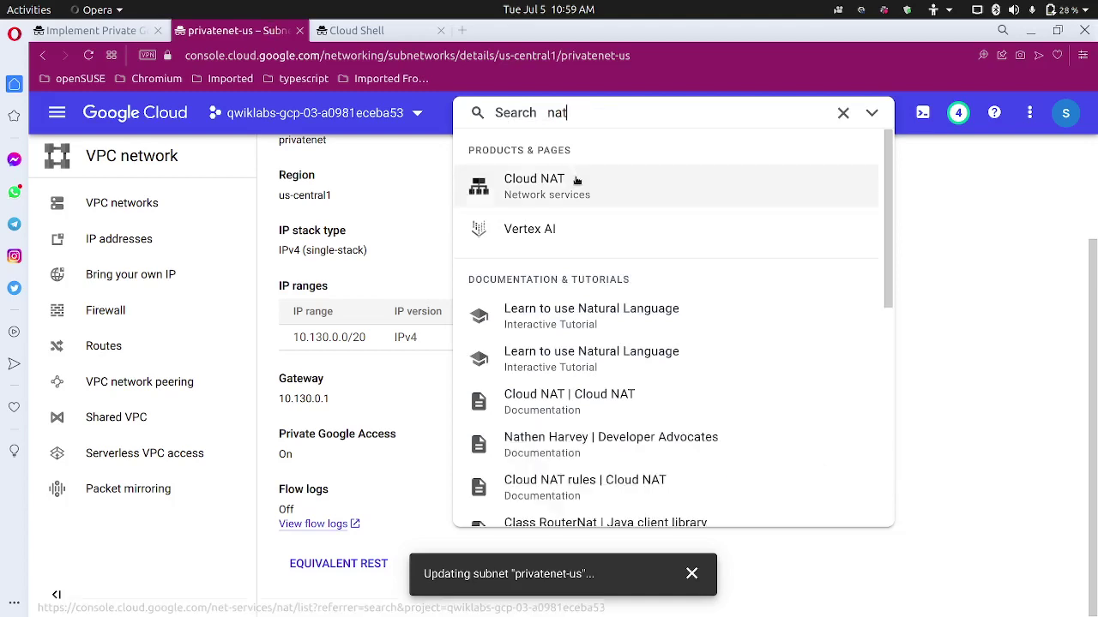
left_click(577, 183)
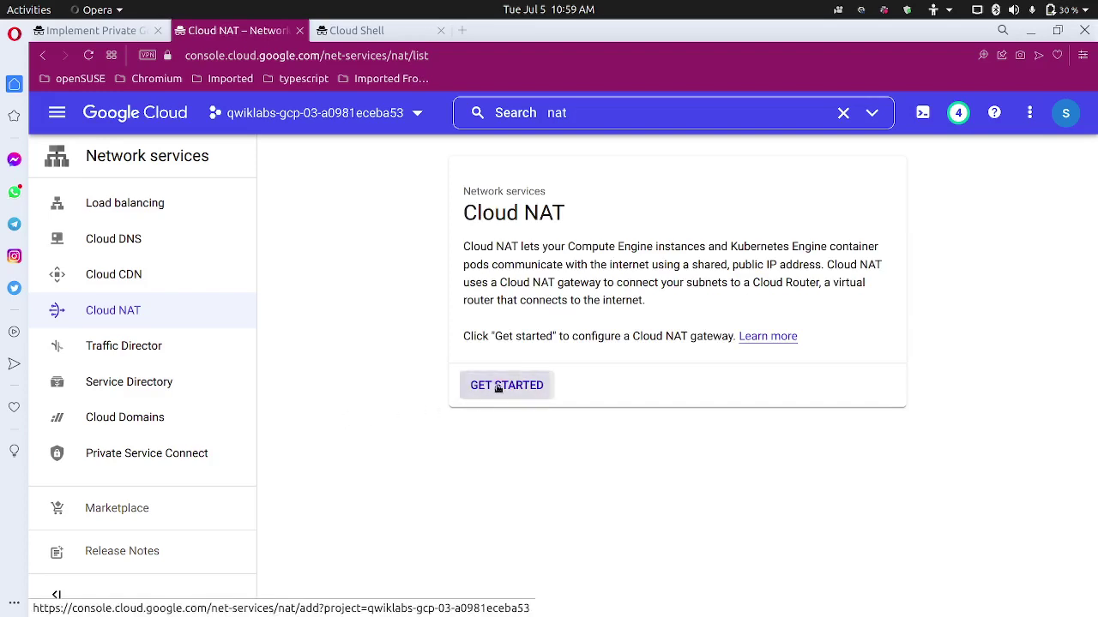
left_click(498, 386)
Copy the gateway name nat-config from the lab instructions.
left_click(60, 30)
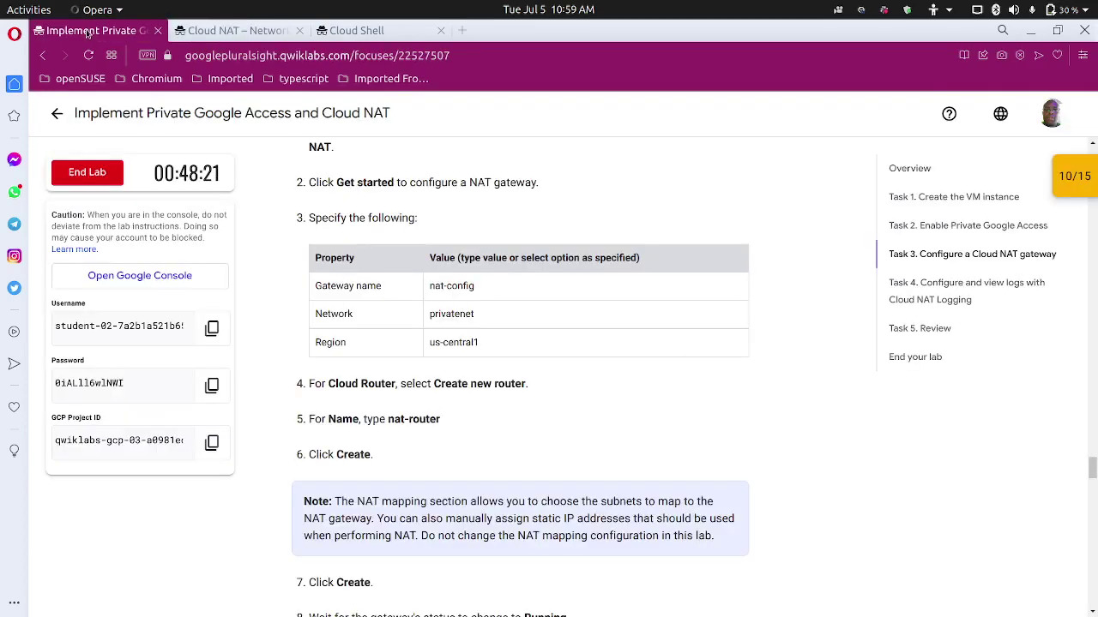
double_click(460, 286)
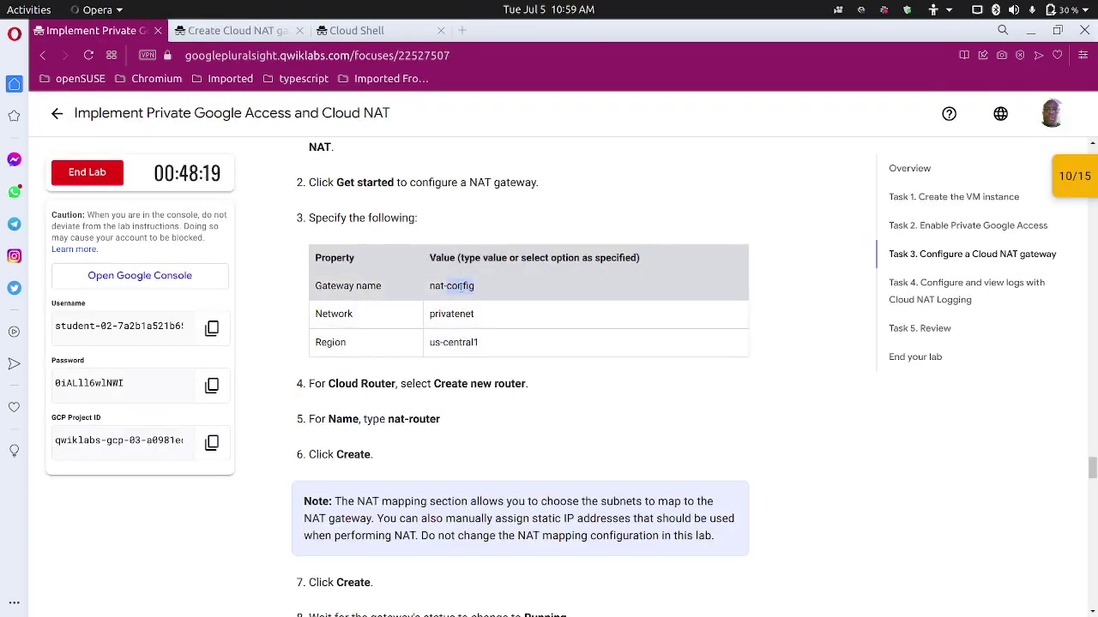
triple_click(460, 286)
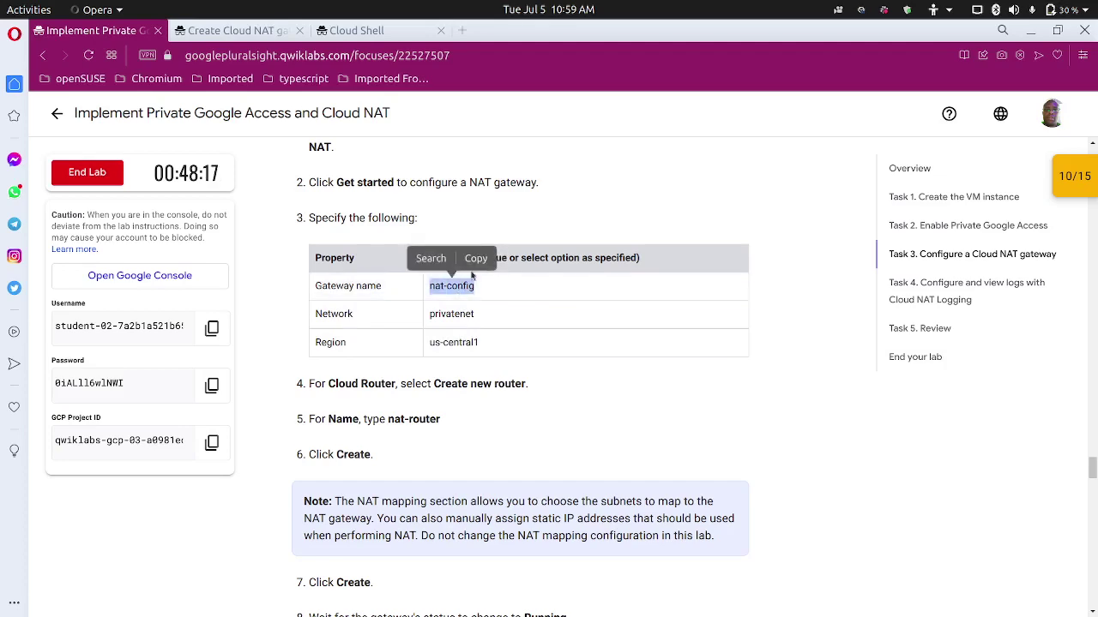
left_click(476, 266)
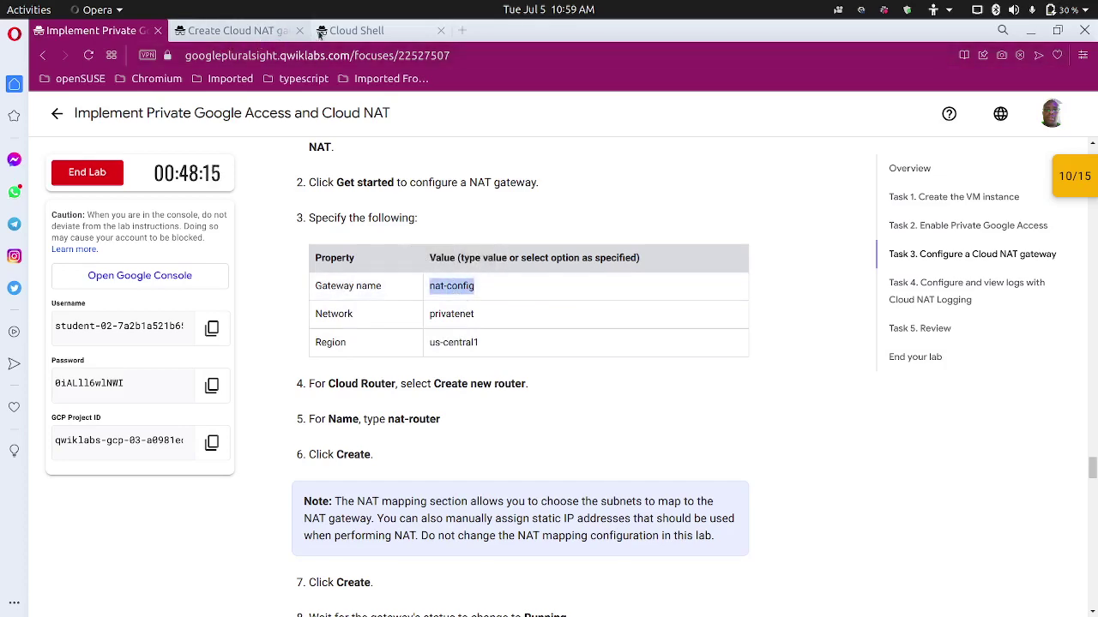
left_click(254, 32)
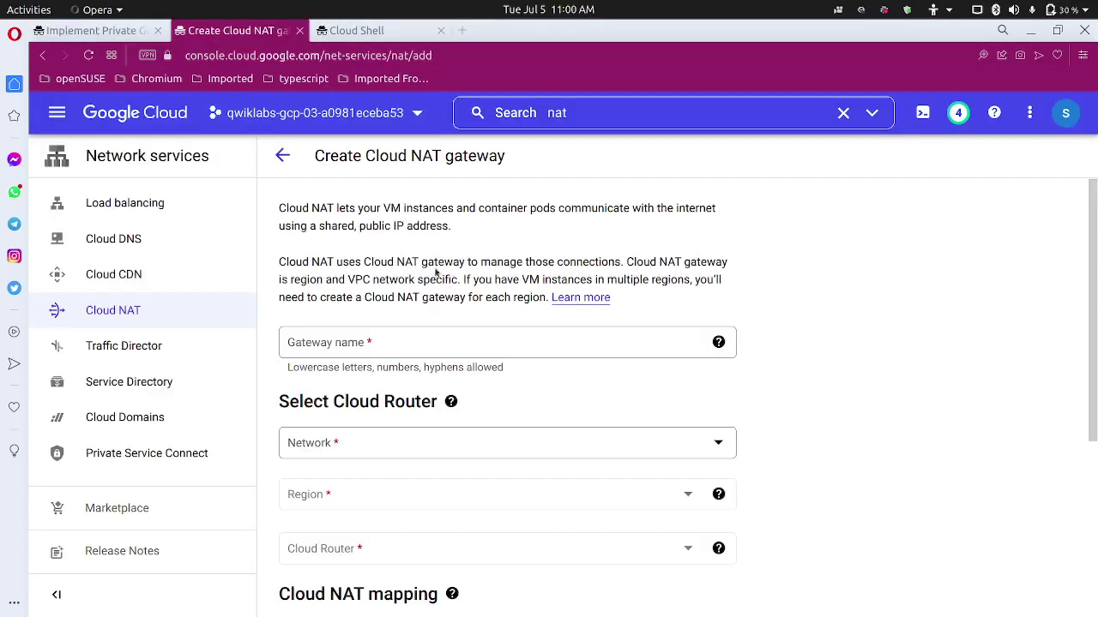
Name the gateway nat-config on network privatenet in region us-central1.
left_click(409, 347)
key("ctrl+v")
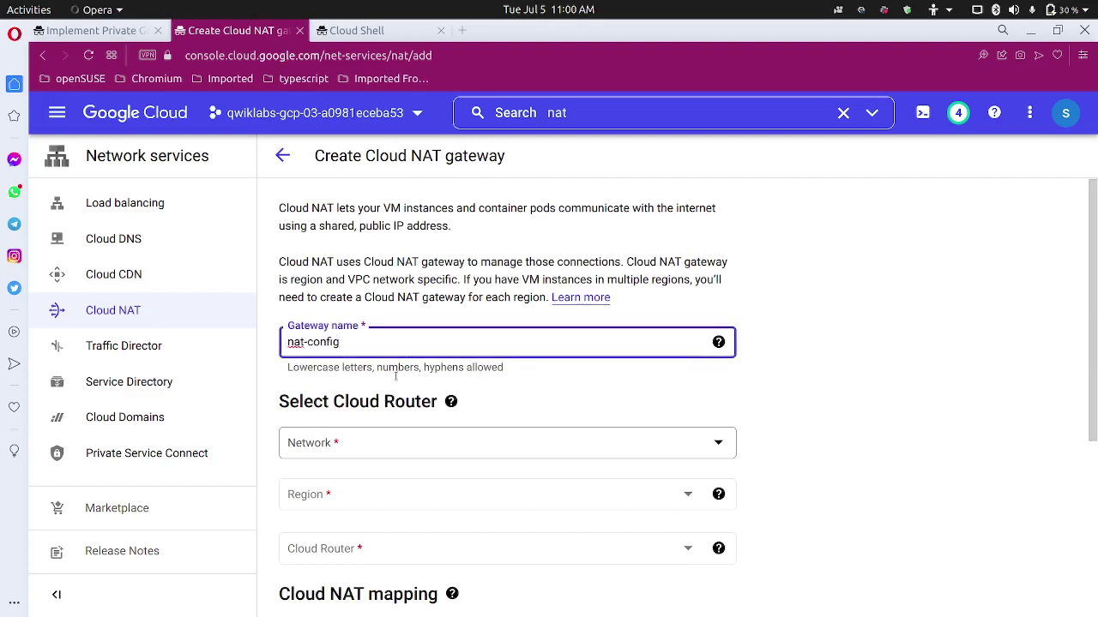
left_click(393, 442)
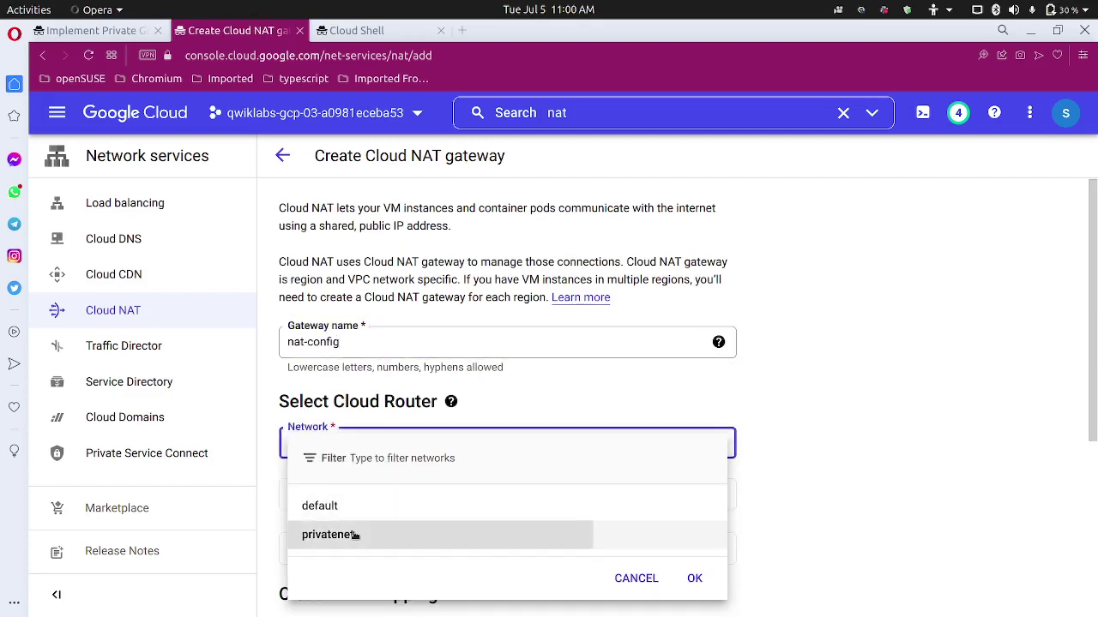
left_click(354, 535)
scroll(369, 512, "down", 1)
left_click(372, 420)
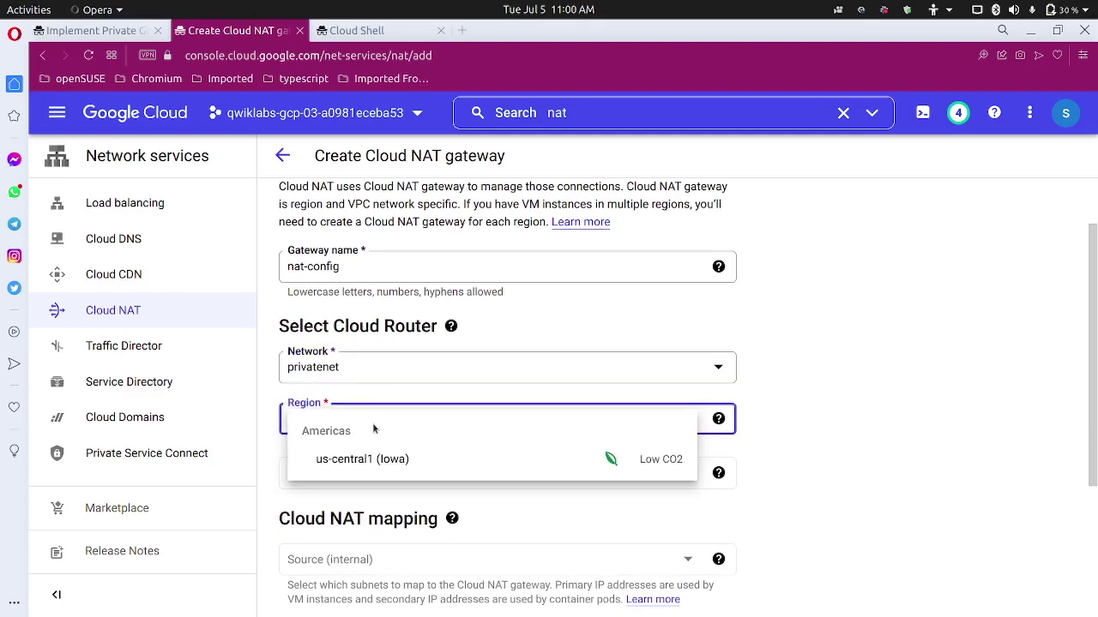
left_click(402, 455)
scroll(398, 448, "down", 2)
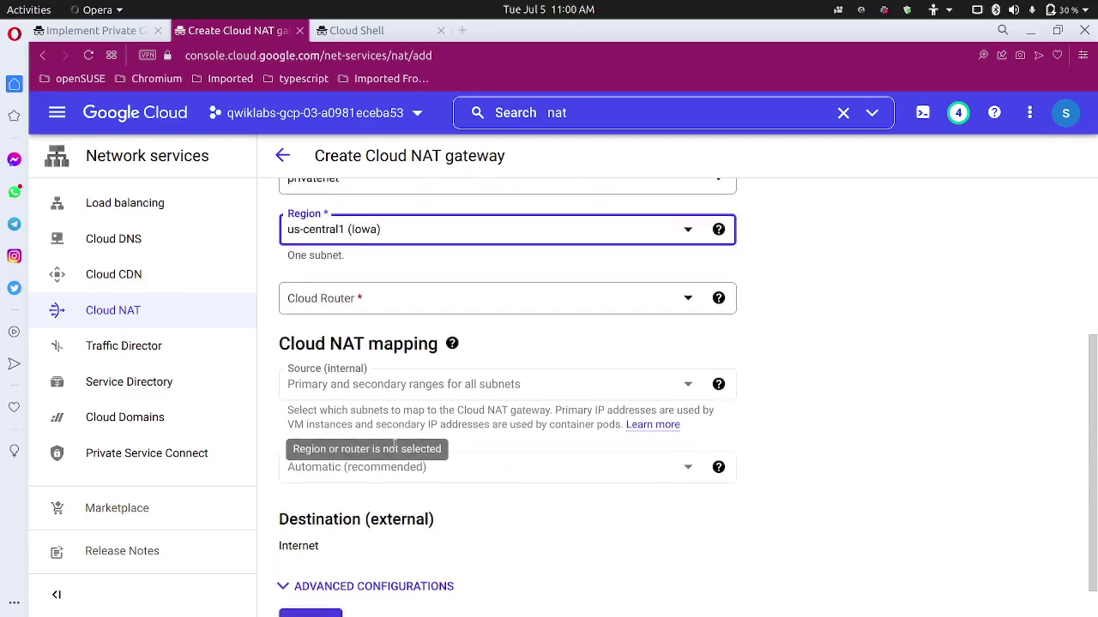
Create a new Cloud Router named nat-router for the gateway.
left_click(366, 299)
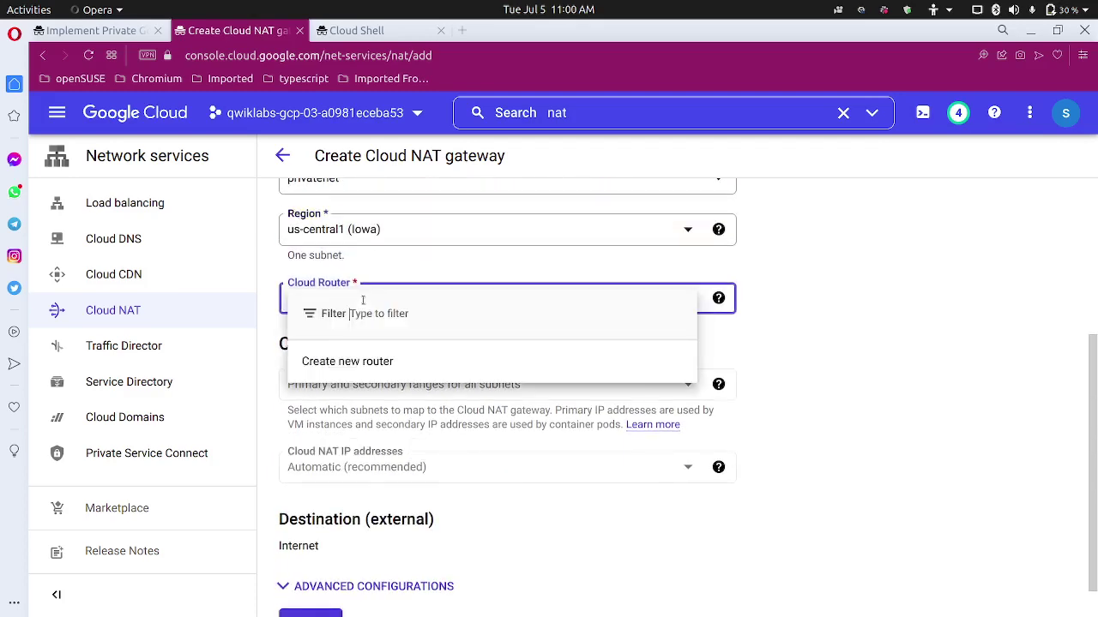
left_click(373, 363)
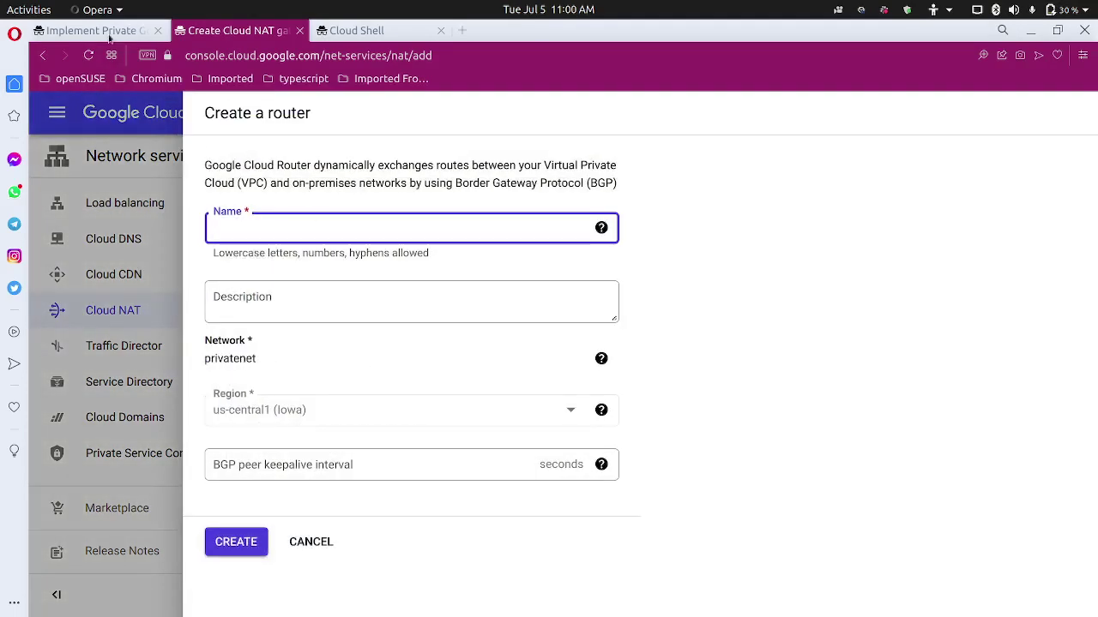
left_click(96, 30)
scroll(421, 412, "down", 3)
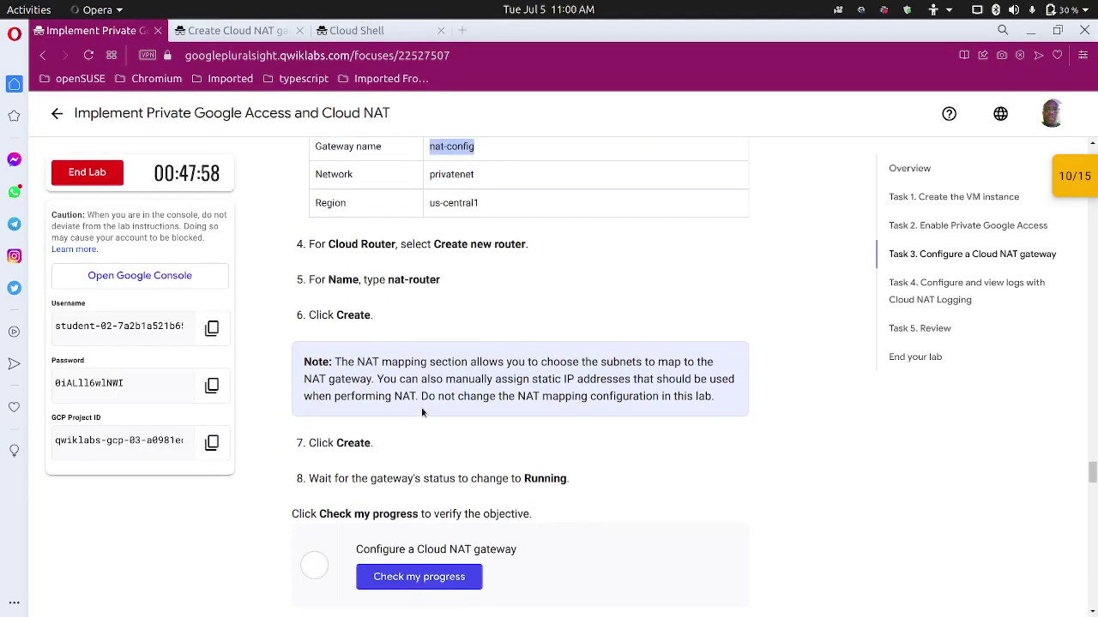
left_click_drag(441, 269, 387, 273)
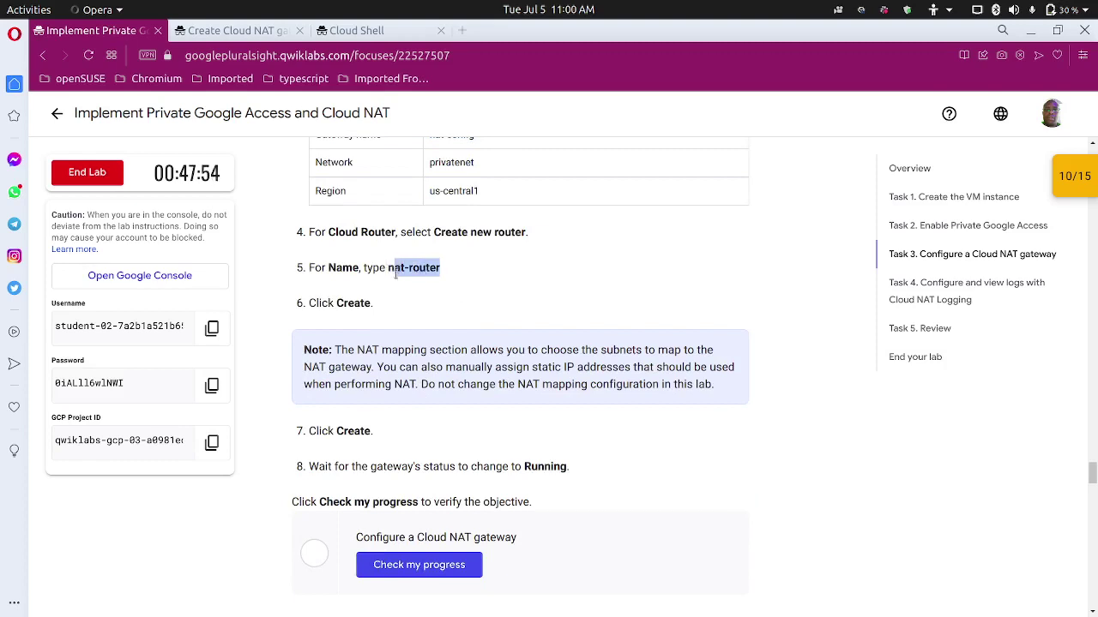
left_click(436, 240)
left_click(249, 31)
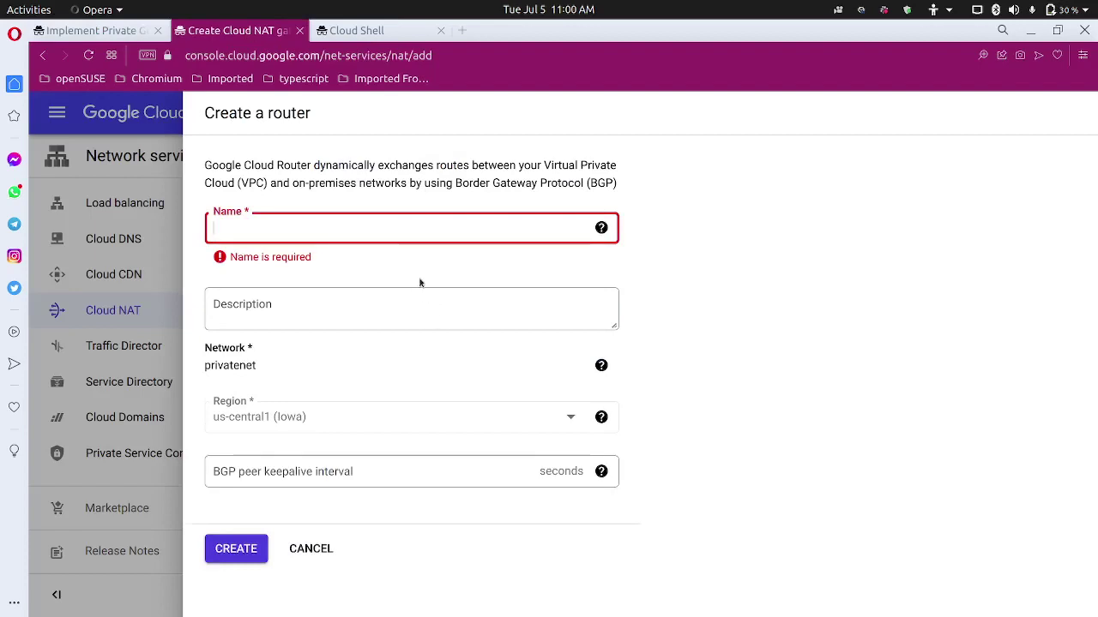
key("ctrl+v")
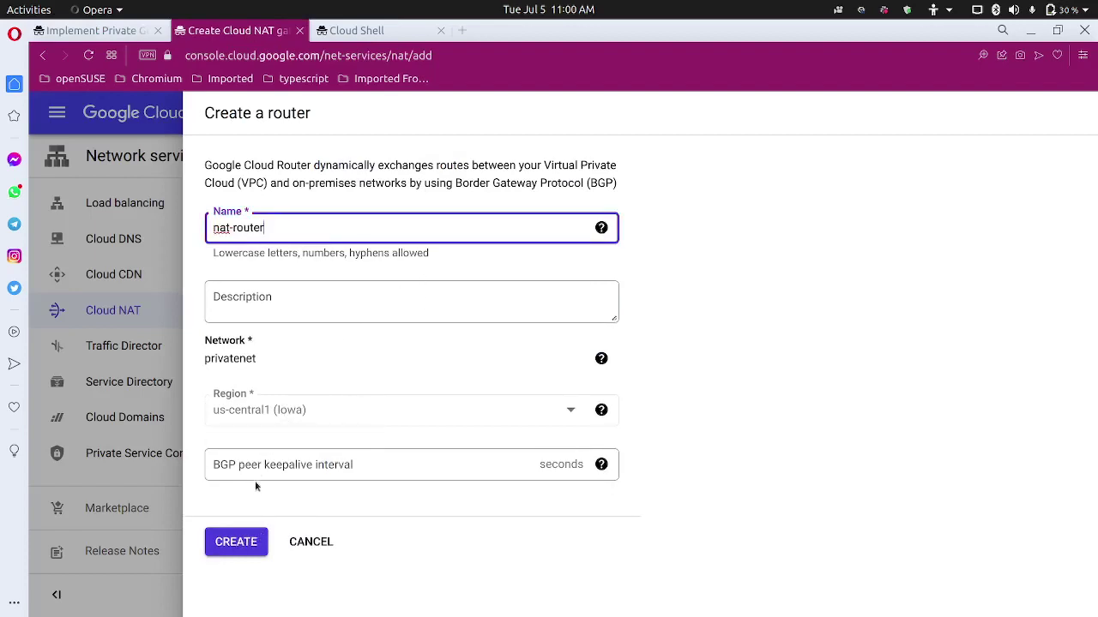
left_click(252, 541)
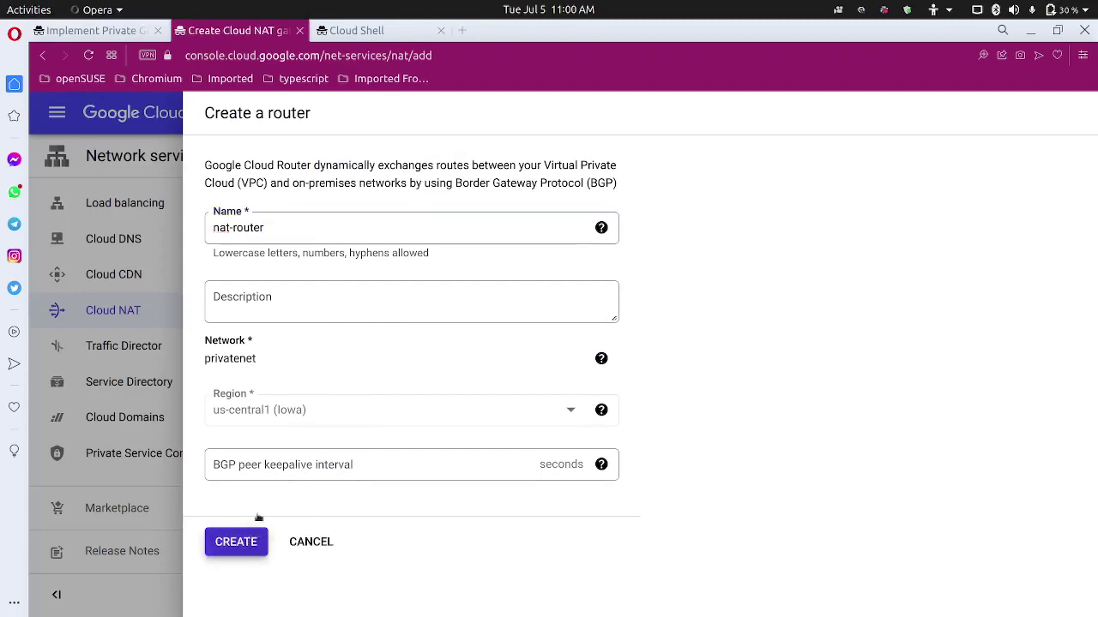
Create the nat-config Cloud NAT gateway using router nat-router.
left_click(121, 34)
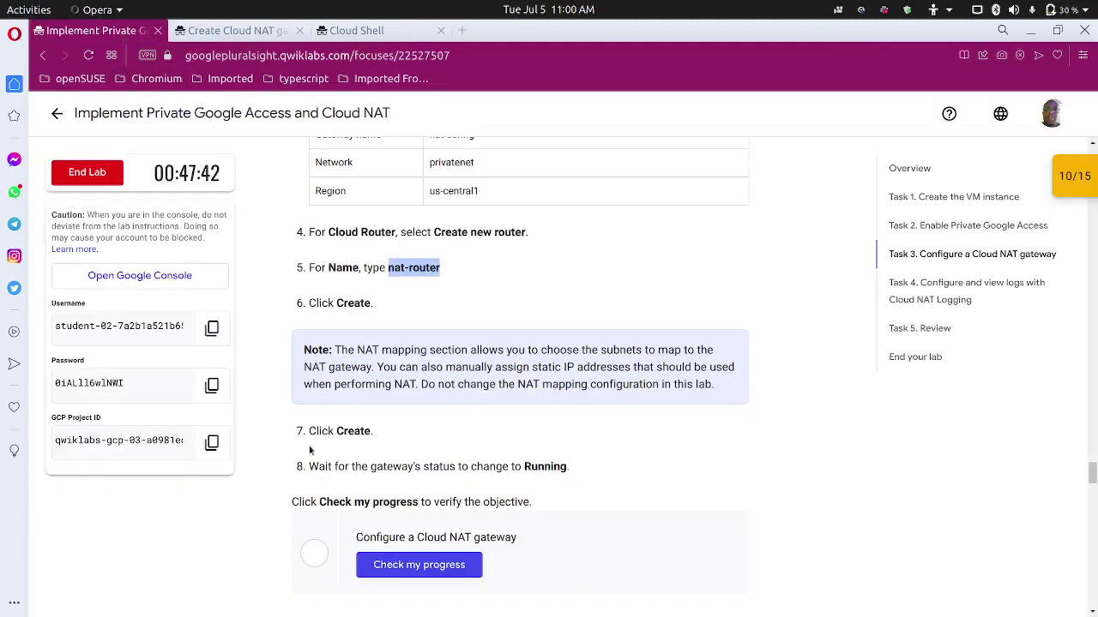
scroll(309, 451, "down", 1)
left_click(379, 488)
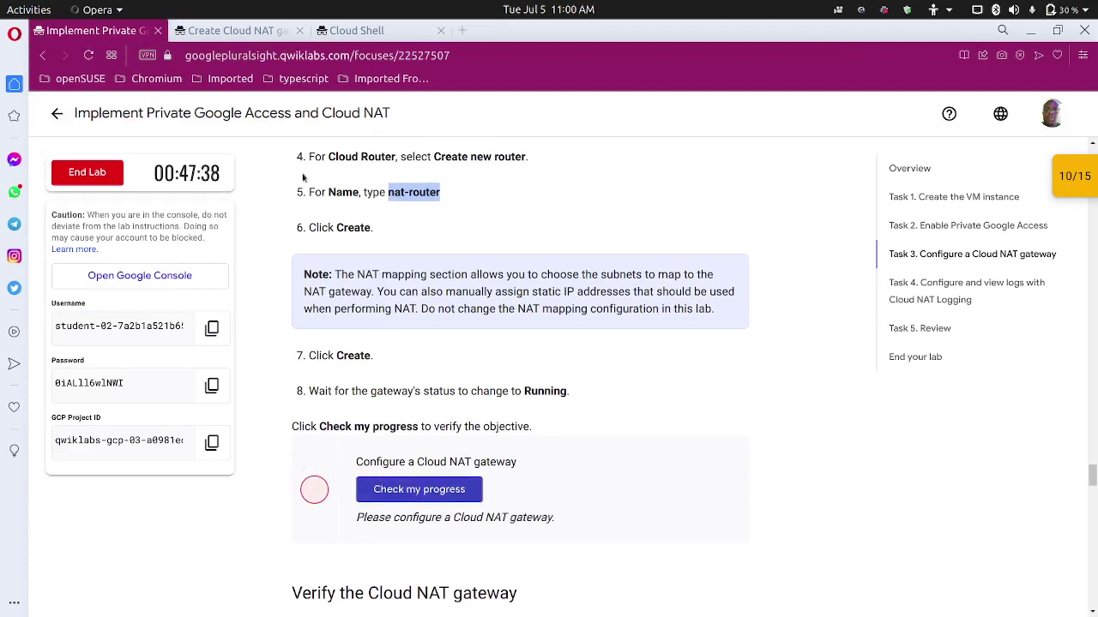
left_click(241, 35)
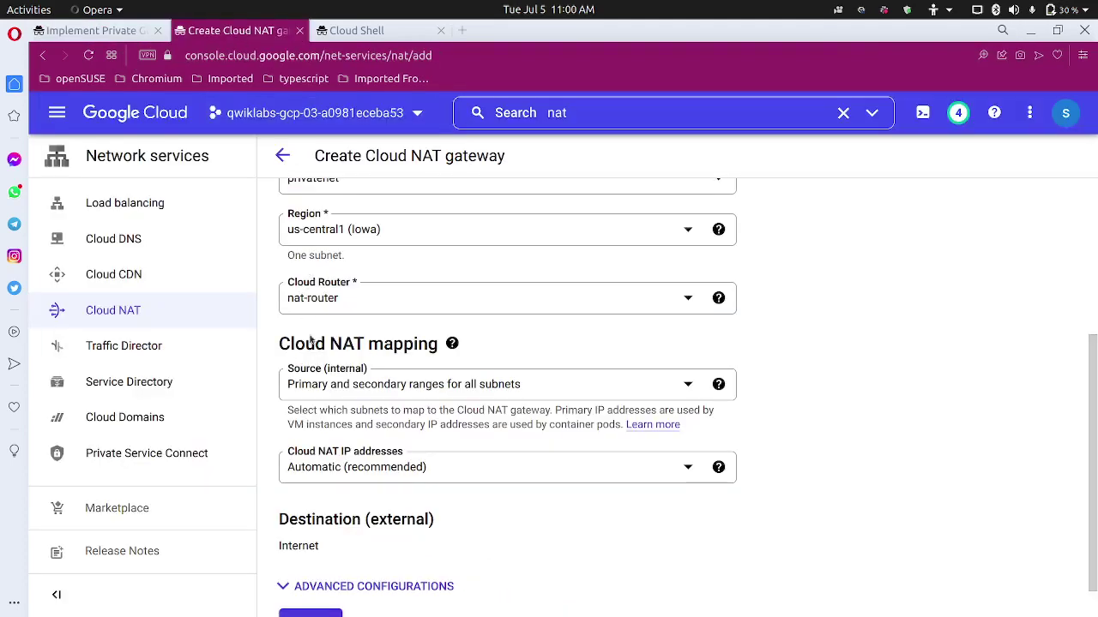
scroll(311, 340, "down", 1)
left_click(304, 583)
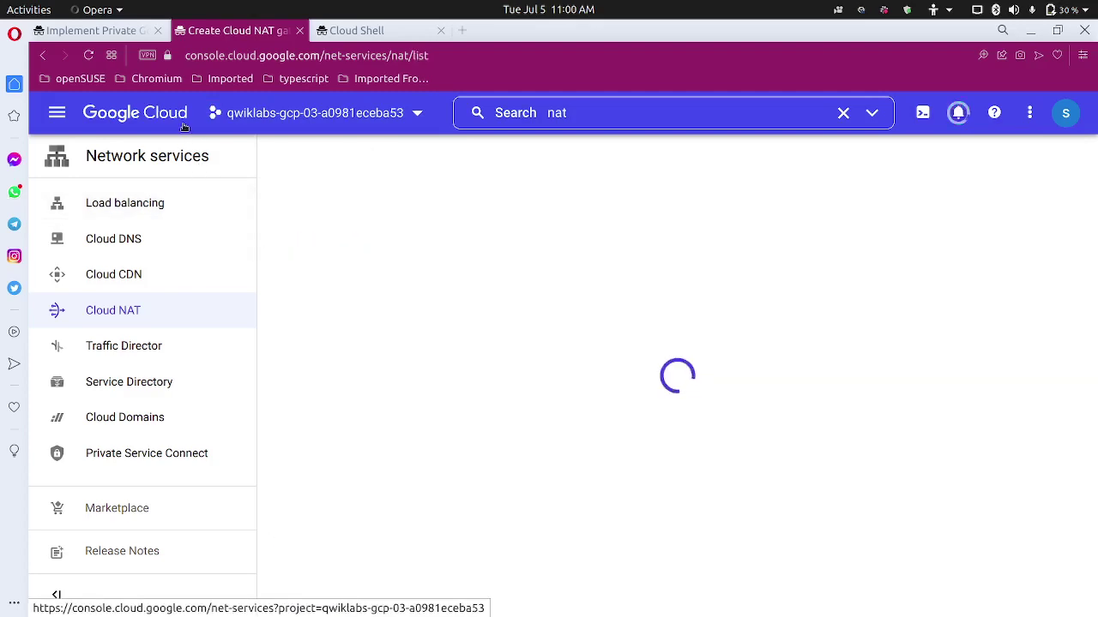
Check lab progress on the Cloud NAT gateway task.
key("ctrl+Page_Up")
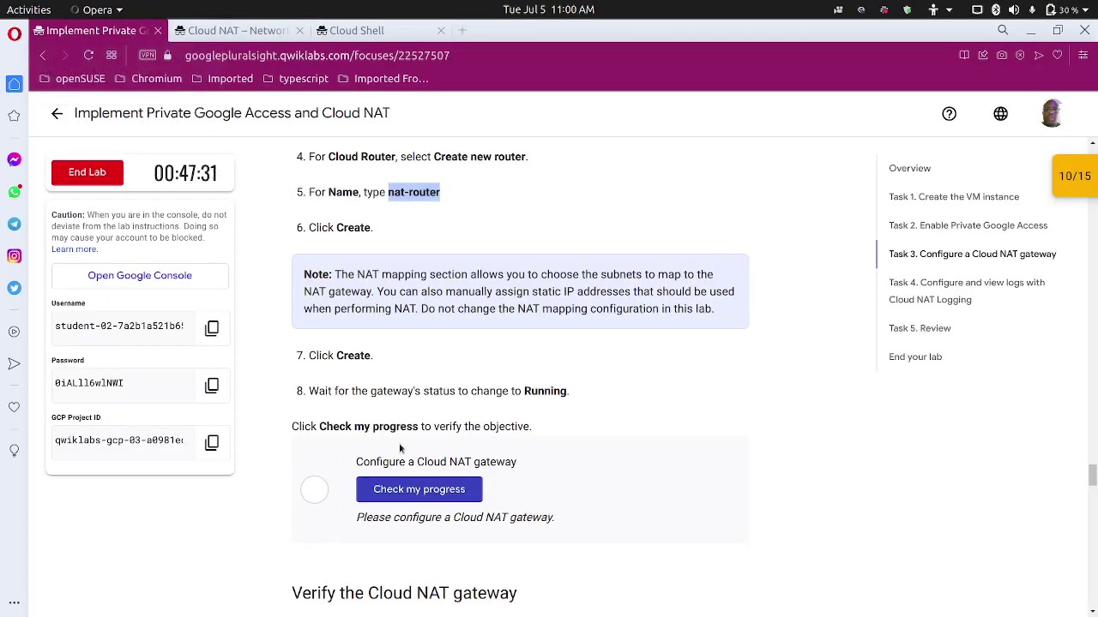
left_click(396, 490)
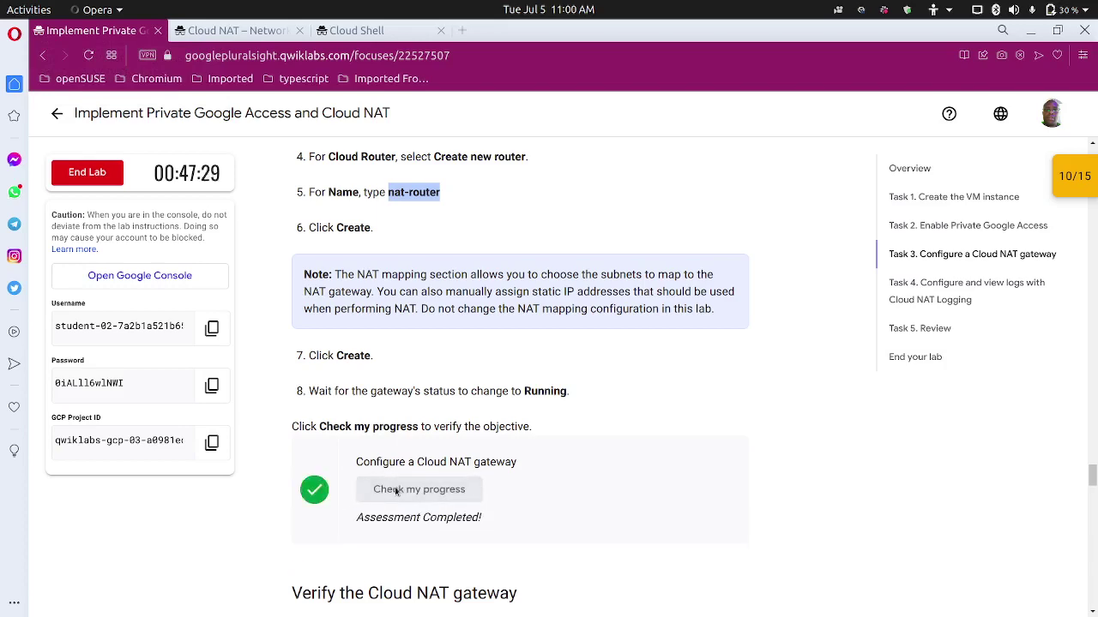
scroll(409, 489, "down", 3)
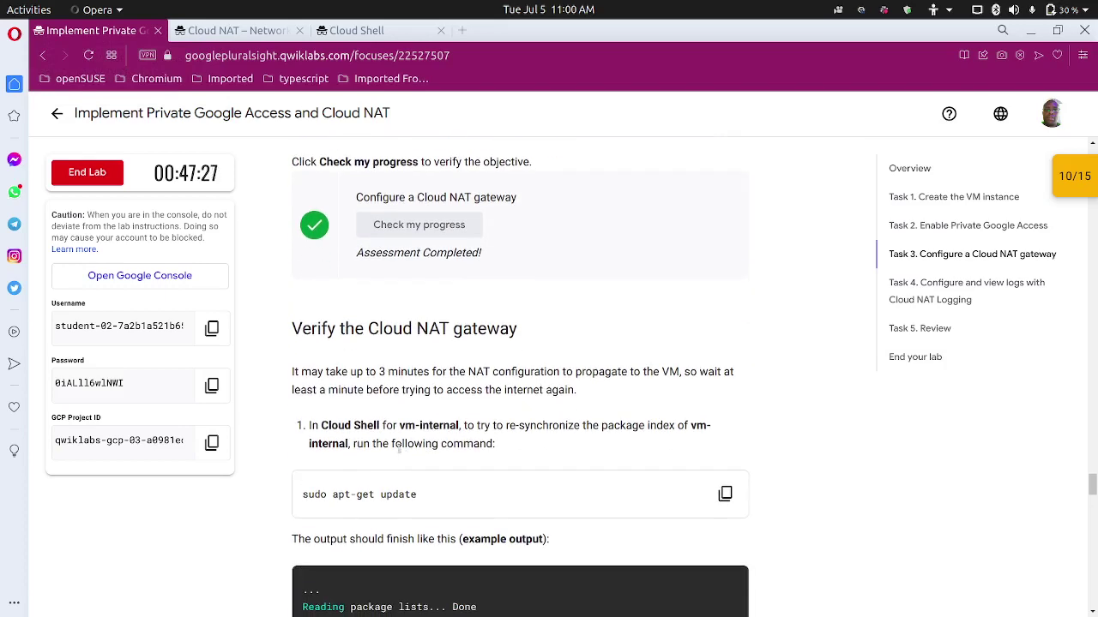
Rerun sudo apt-get update on vm-internal and confirm nat-config shows Running.
left_click(351, 31)
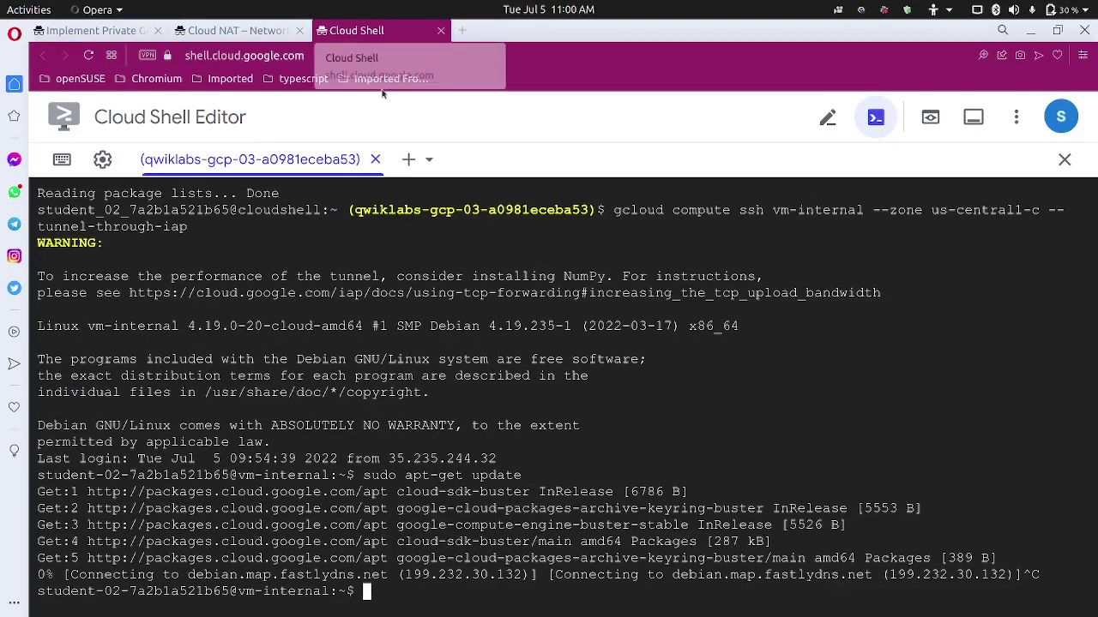
key("Up")
key("Return")
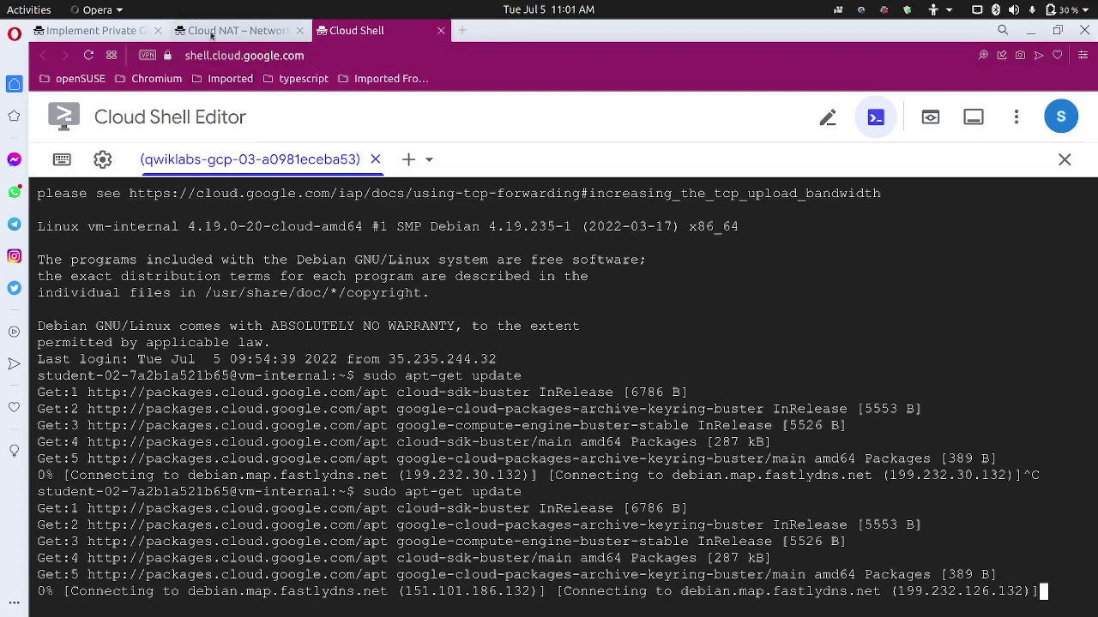
left_click(236, 30)
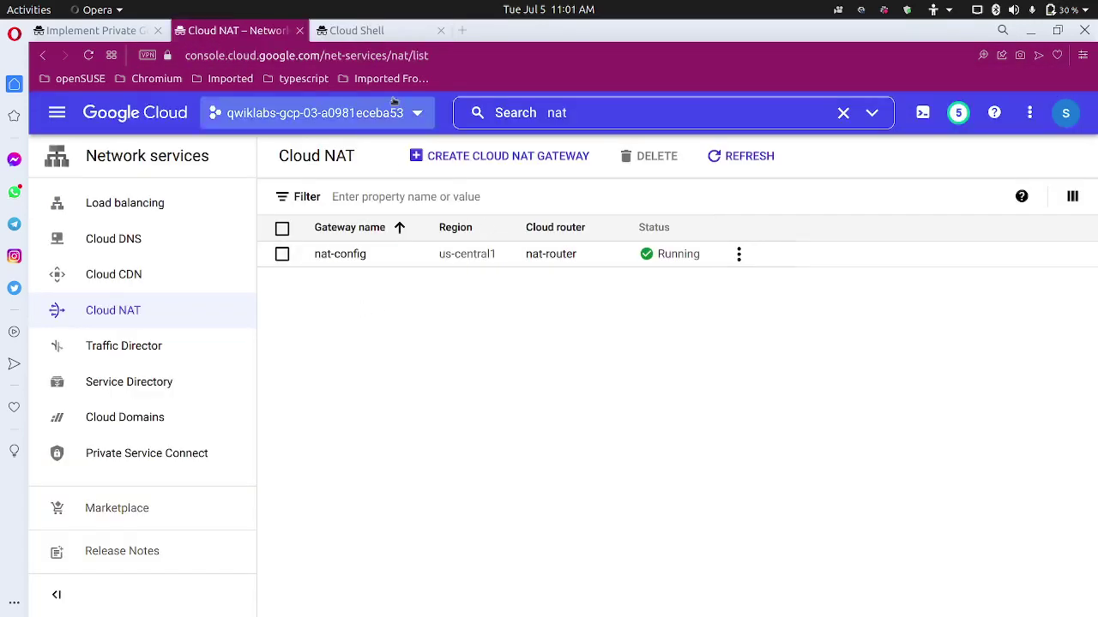
left_click(355, 30)
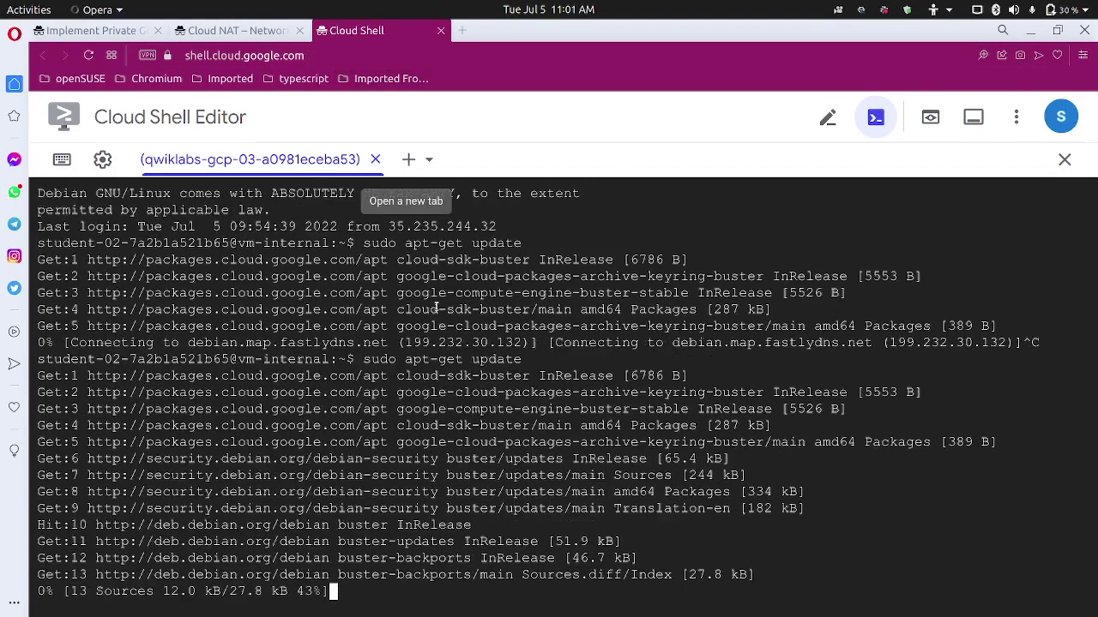
Log out of vm-internal with exit, returning to the Cloud Shell prompt.
left_click(122, 34)
scroll(328, 352, "down", 2)
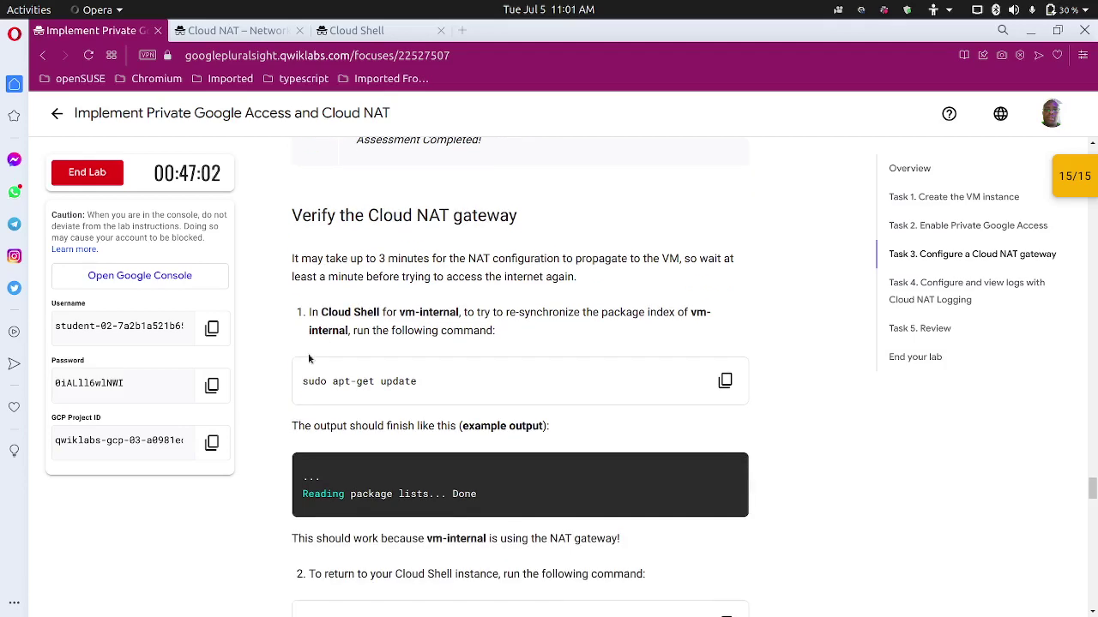
scroll(309, 359, "down", 5)
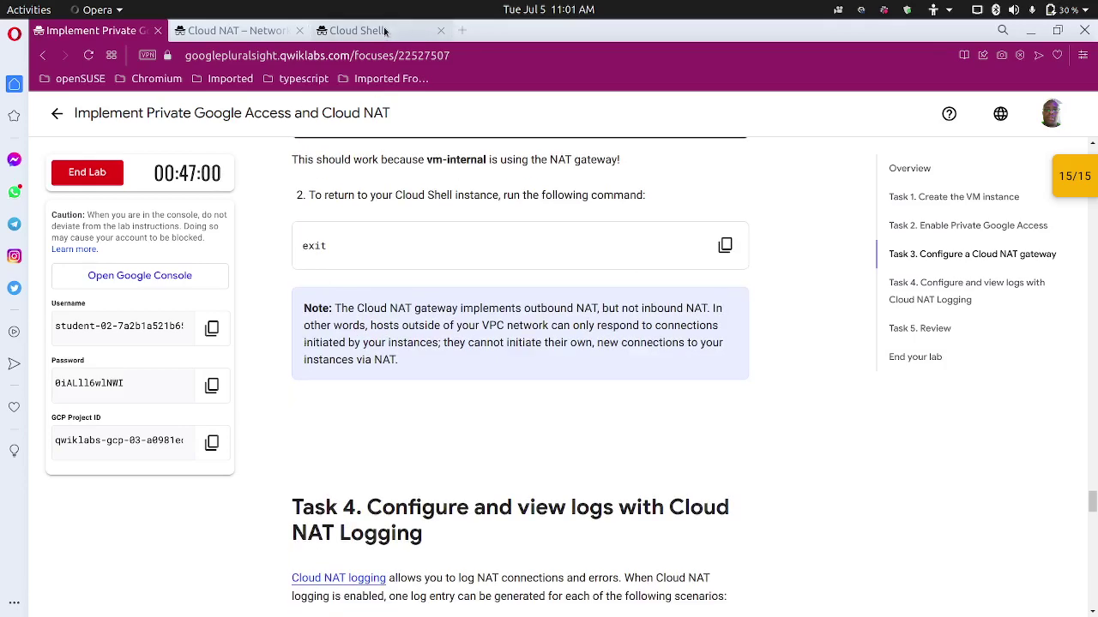
left_click(383, 29)
type("exi")
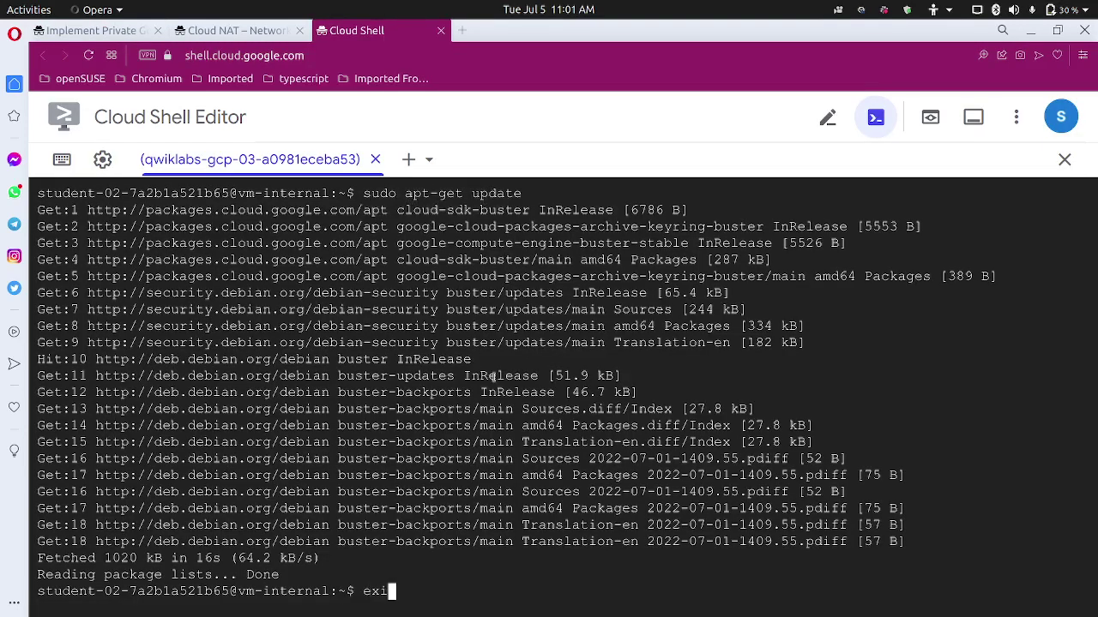
type("t")
key("Return")
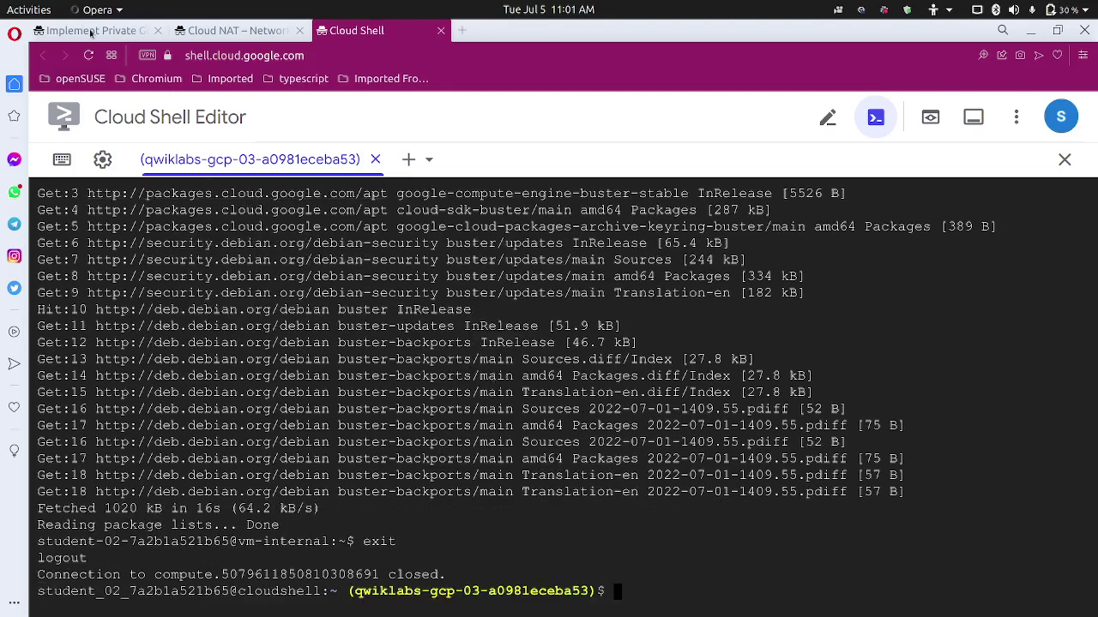
Scroll the lab instructions to Task 4: Configure and view logs with Cloud NAT Logging.
left_click(90, 32)
scroll(341, 442, "down", 2)
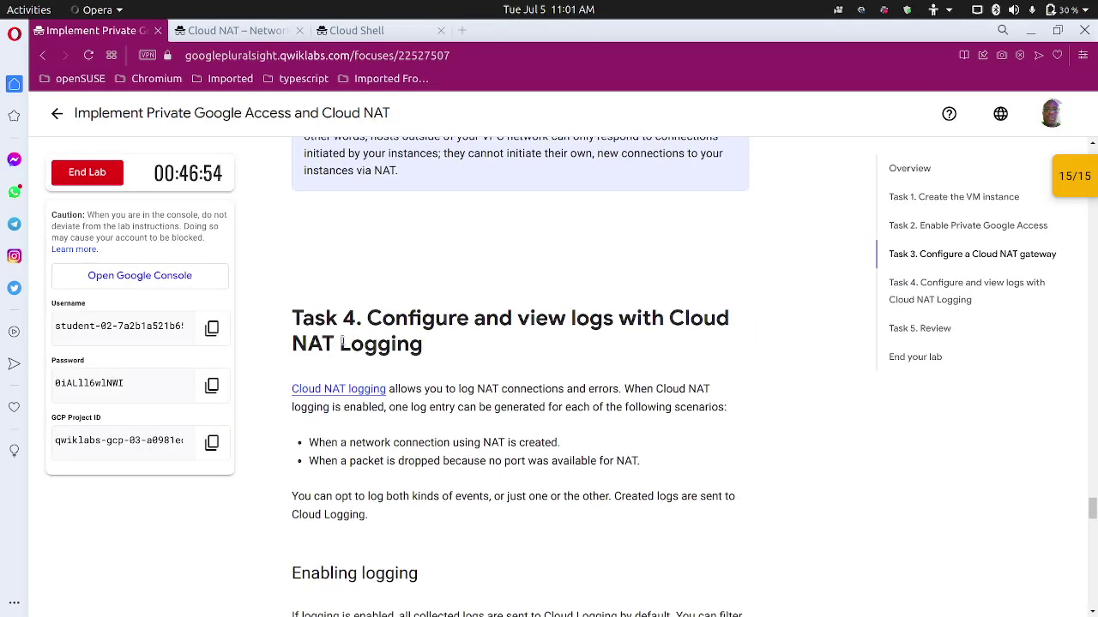
scroll(467, 338, "down", 1)
scroll(577, 288, "down", 1)
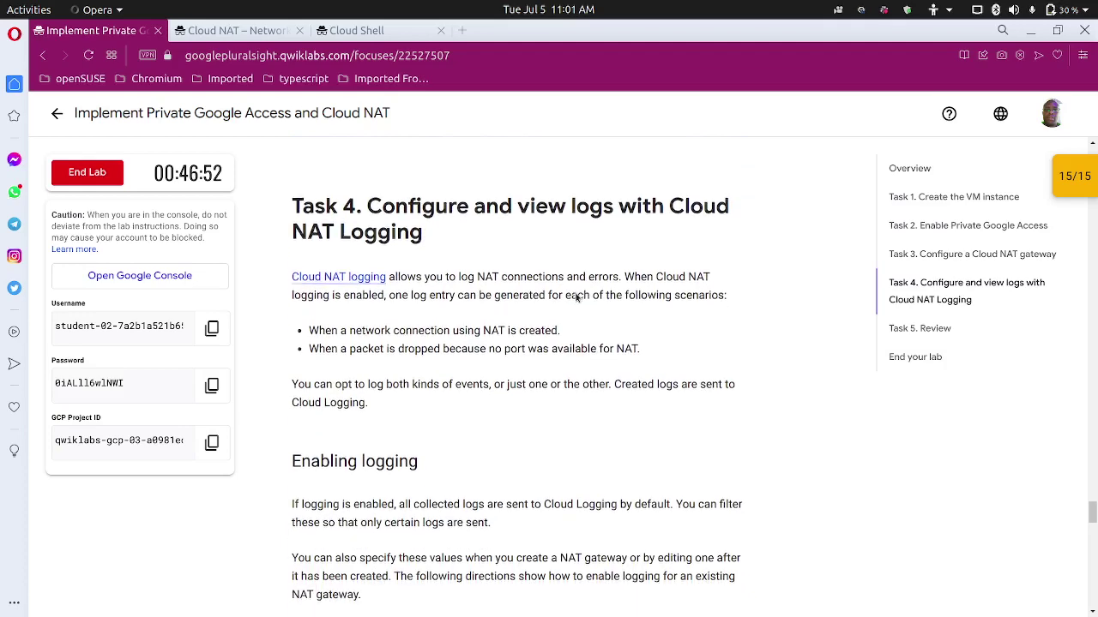
scroll(409, 296, "down", 1)
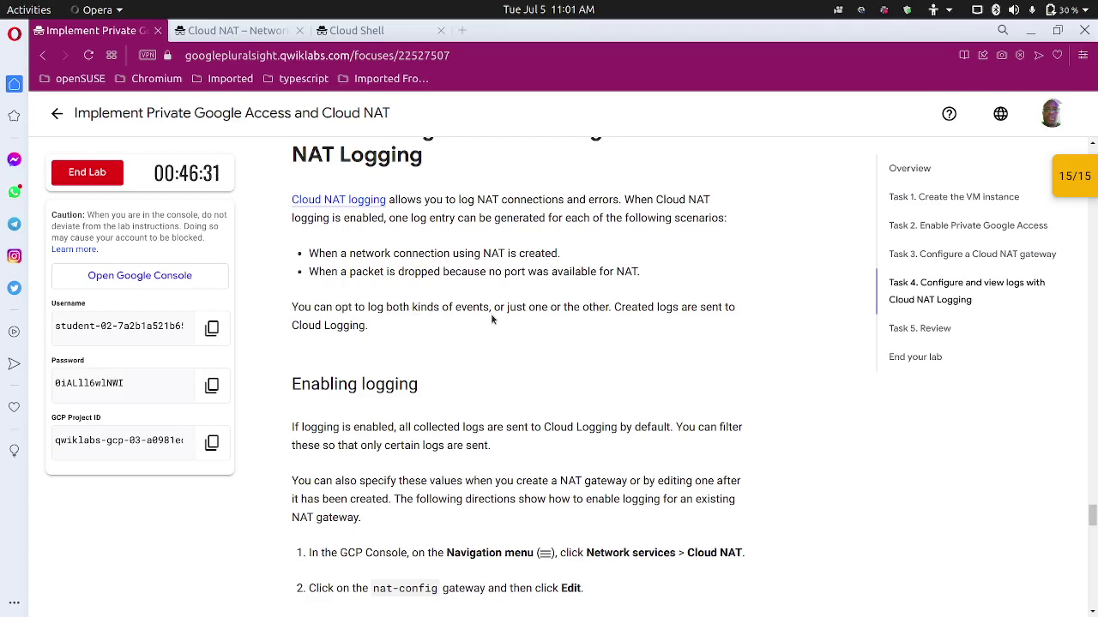
Scroll the lab to the 'Enabling logging' steps and switch to the Cloud NAT gateway list.
scroll(491, 319, "down", 2)
scroll(393, 317, "down", 1)
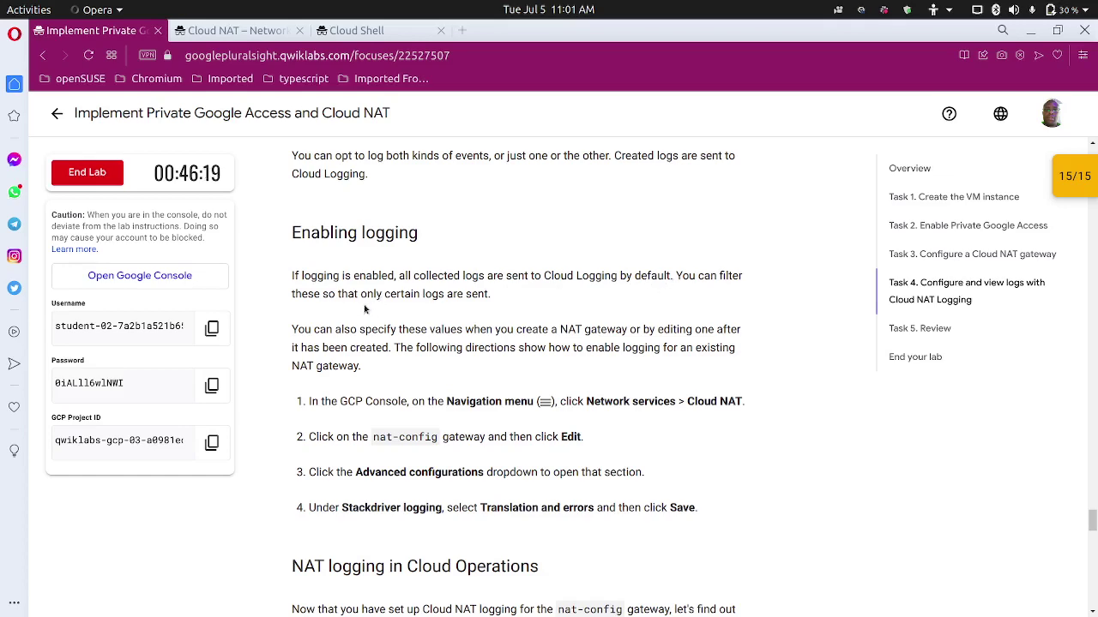
scroll(387, 313, "down", 2)
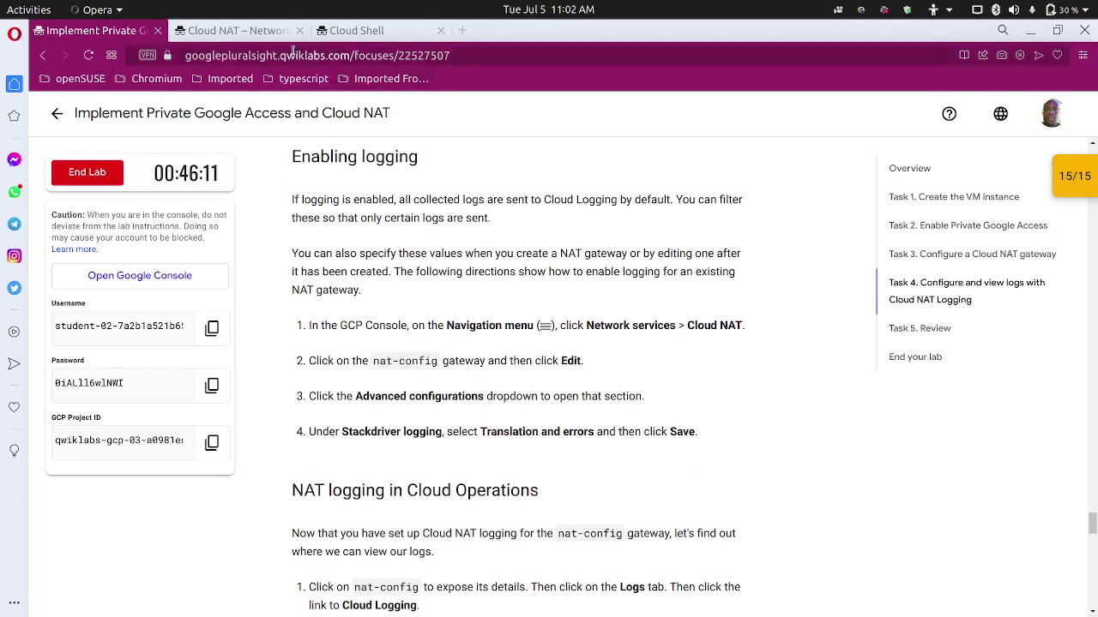
left_click(275, 33)
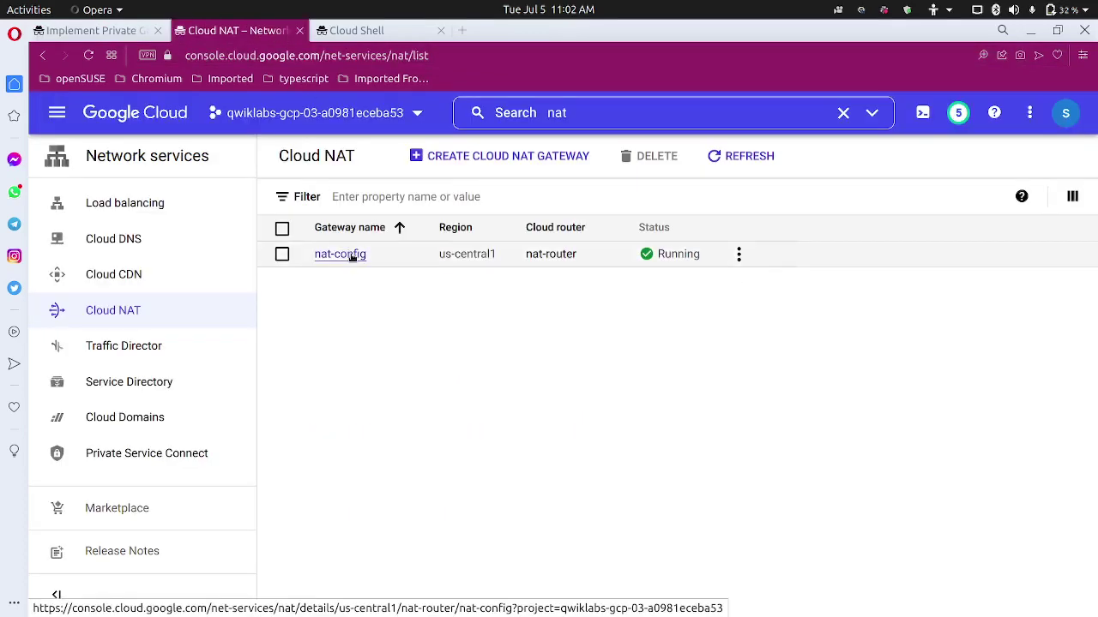
Open nat-router's edit form and look over its settings.
left_click(553, 255)
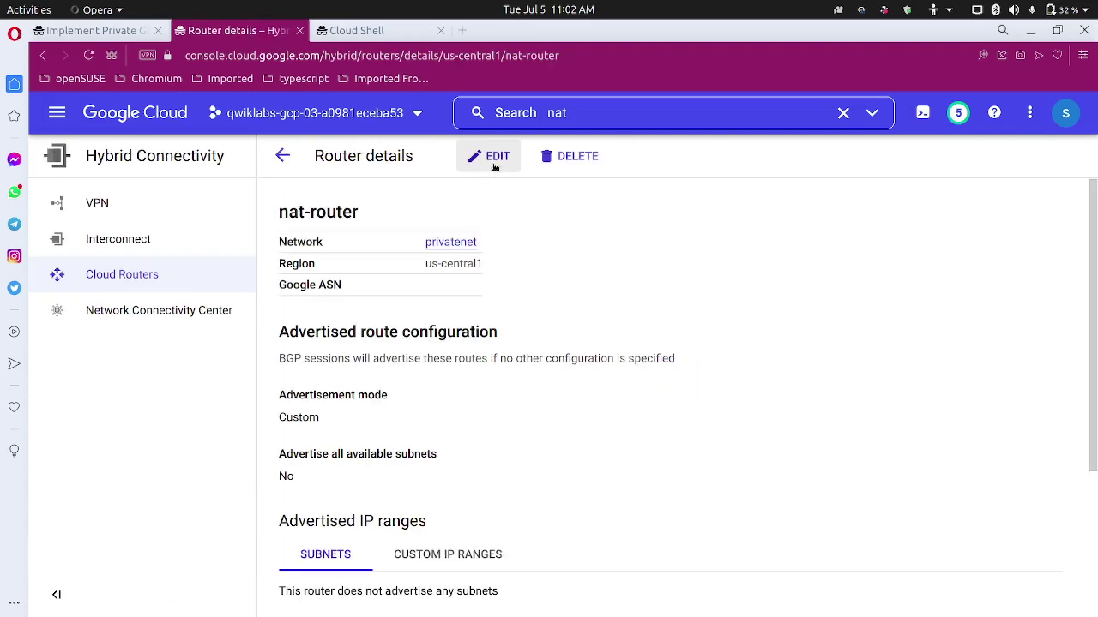
left_click(490, 156)
scroll(439, 438, "down", 3)
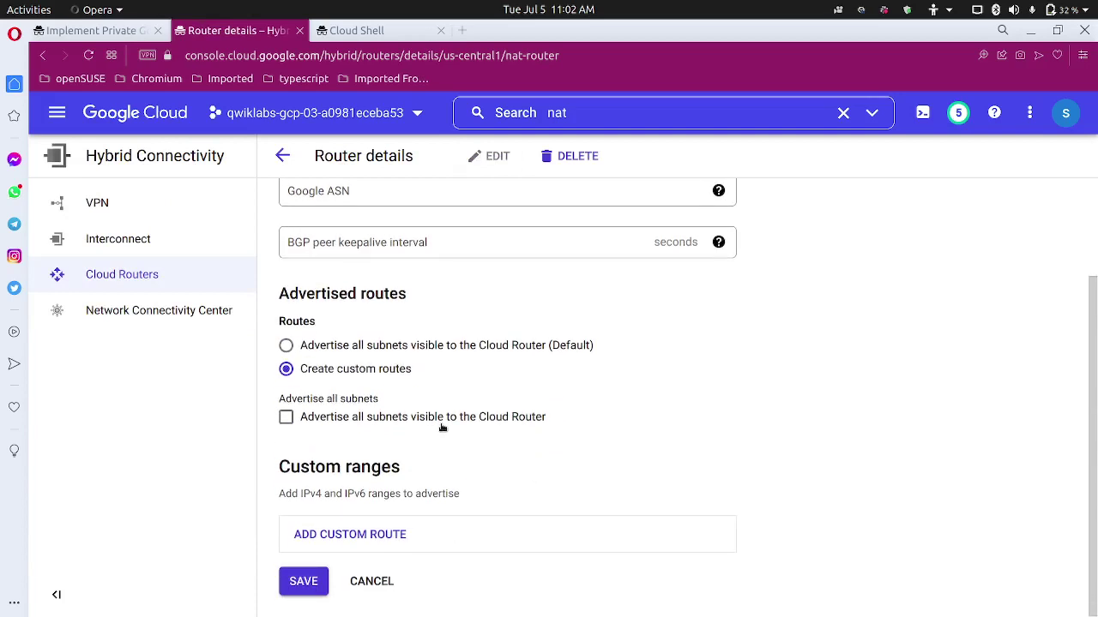
scroll(441, 427, "up", 2)
scroll(442, 427, "up", 1)
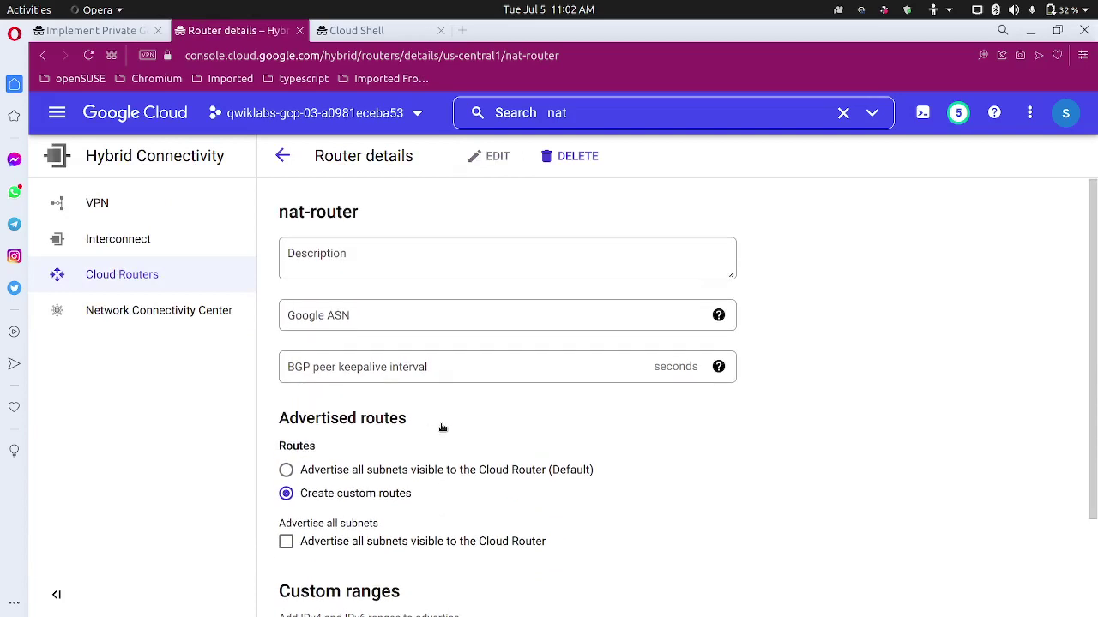
scroll(440, 427, "down", 1)
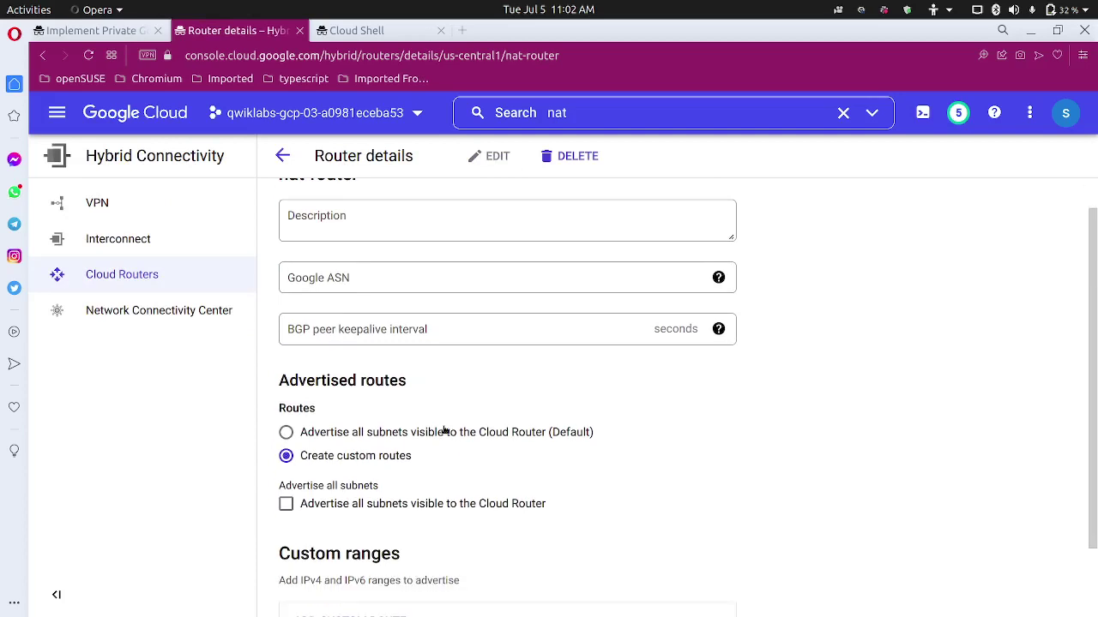
scroll(443, 435, "up", 1)
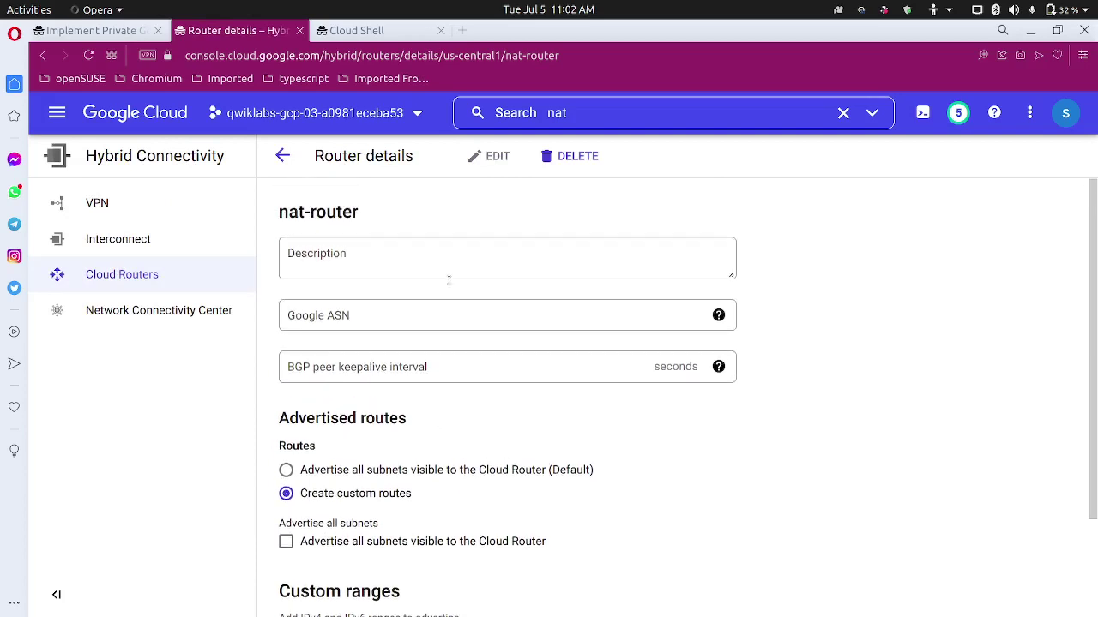
Check the lab and Cloud Shell, then leave nat-router unsaved for the Cloud Routers list.
left_click(135, 32)
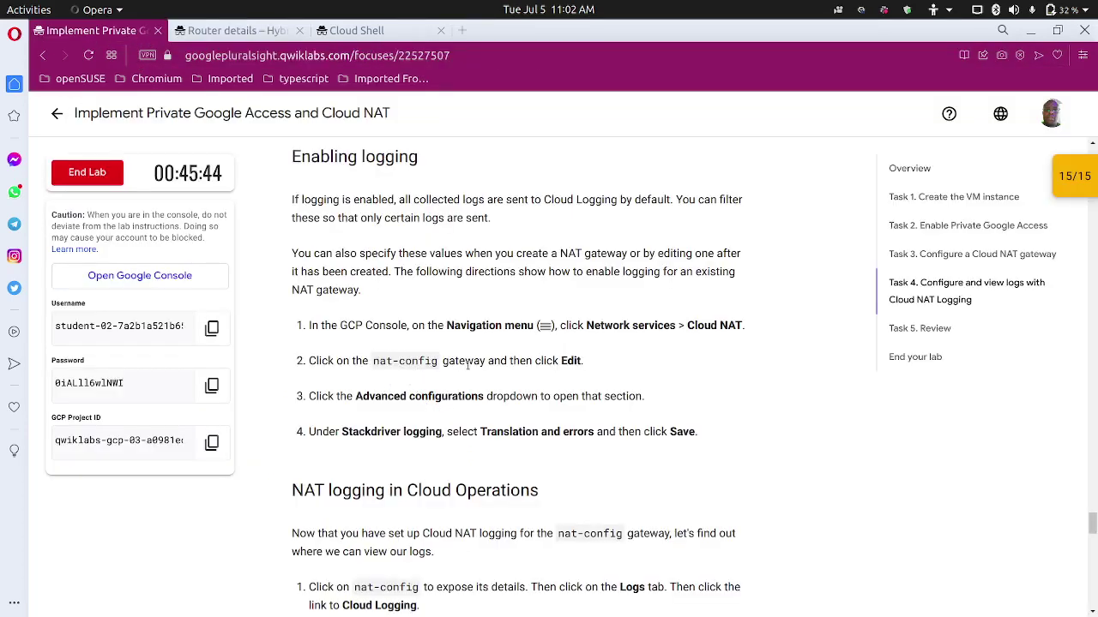
left_click(339, 34)
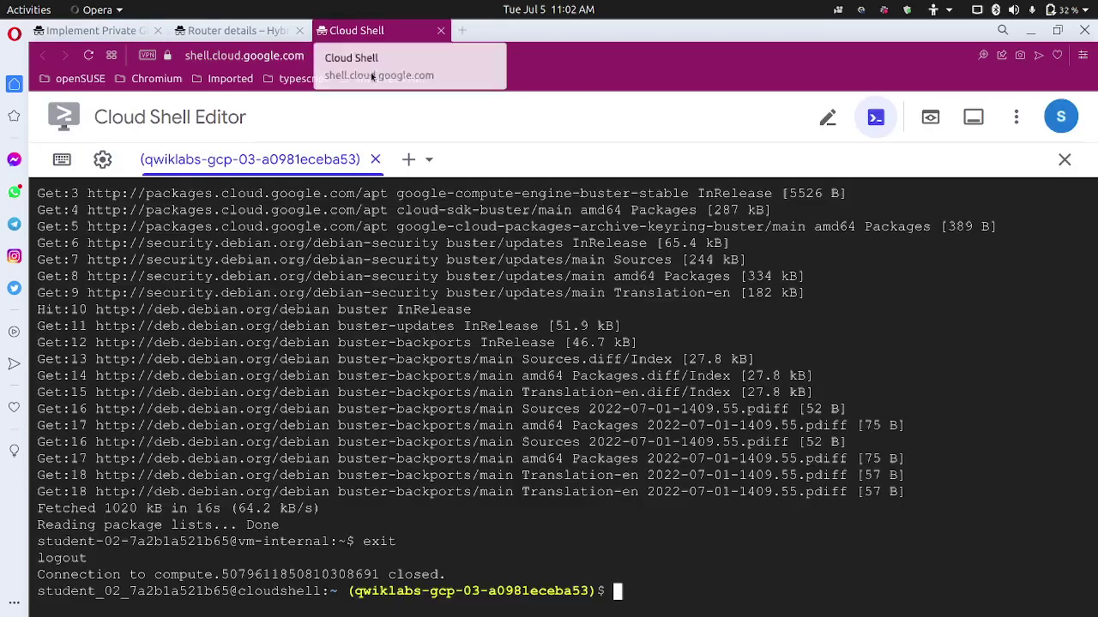
left_click(211, 31)
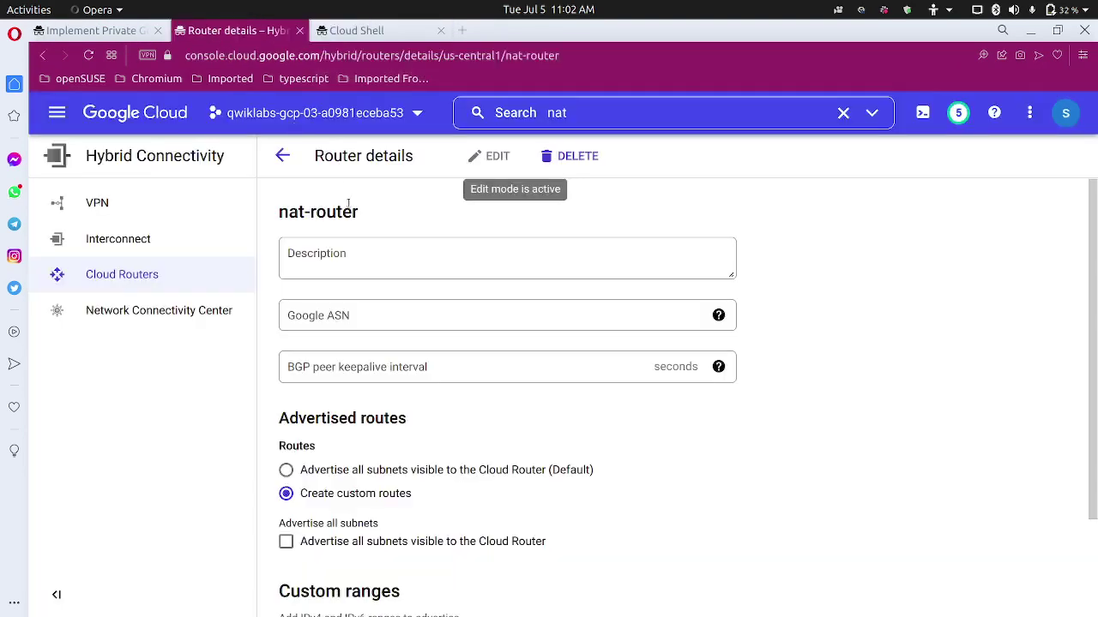
left_click(282, 156)
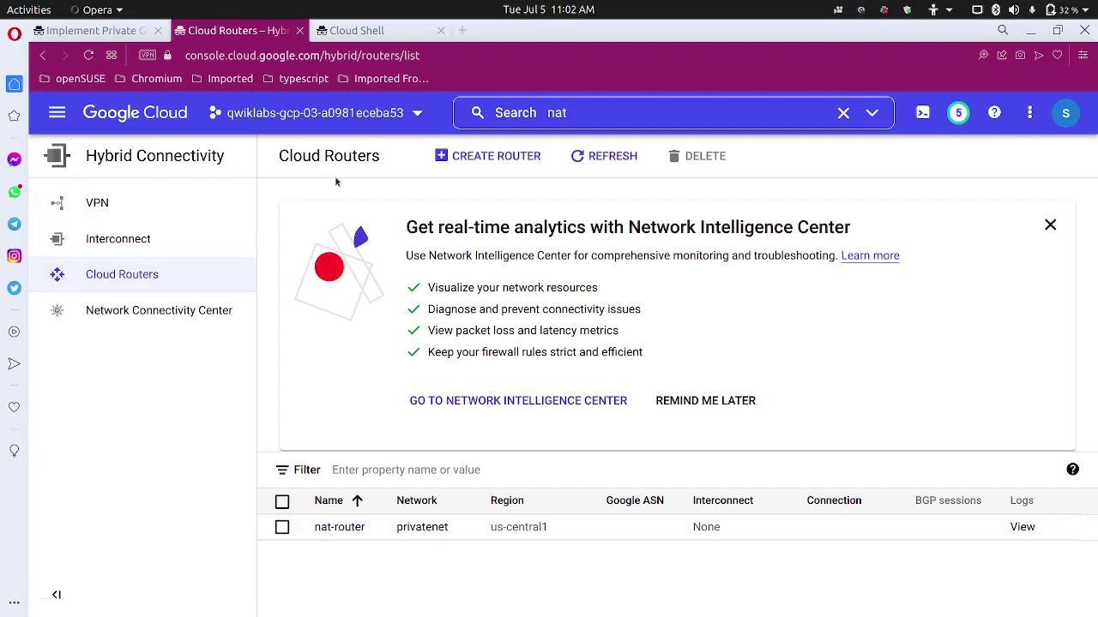
Search 'nat' to reach Cloud NAT, edit nat-config and expand Advanced configurations.
left_click(612, 111)
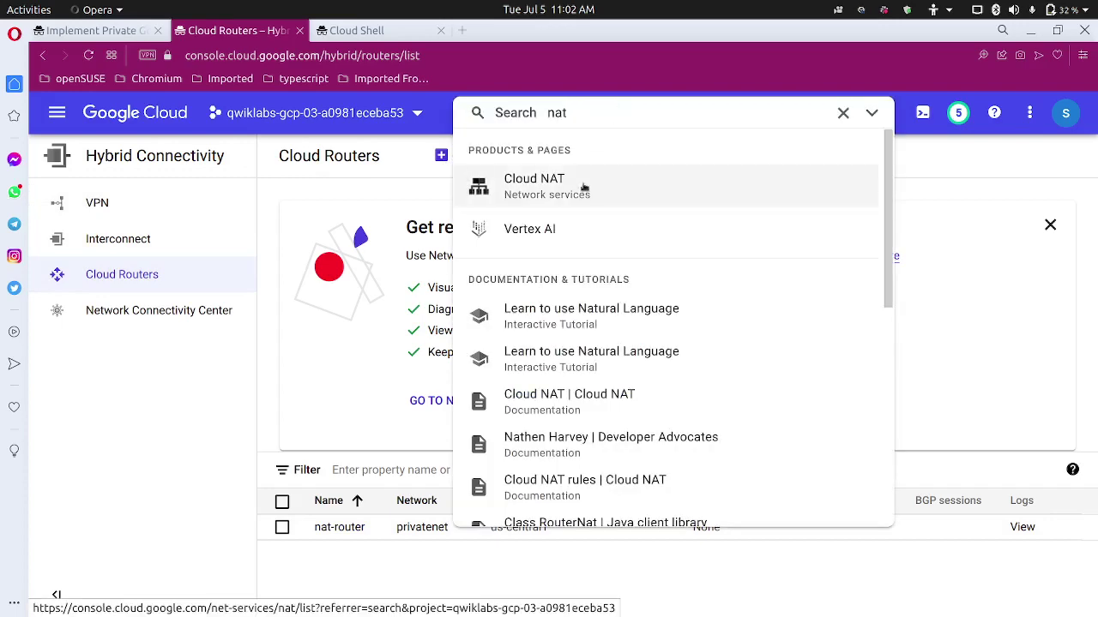
left_click(587, 183)
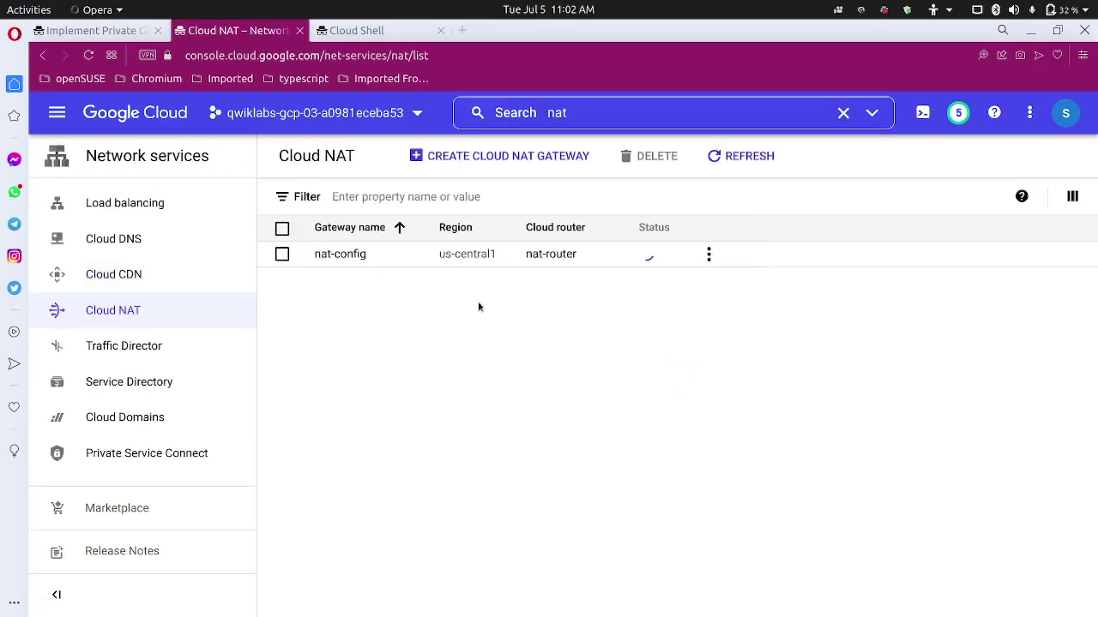
left_click(340, 255)
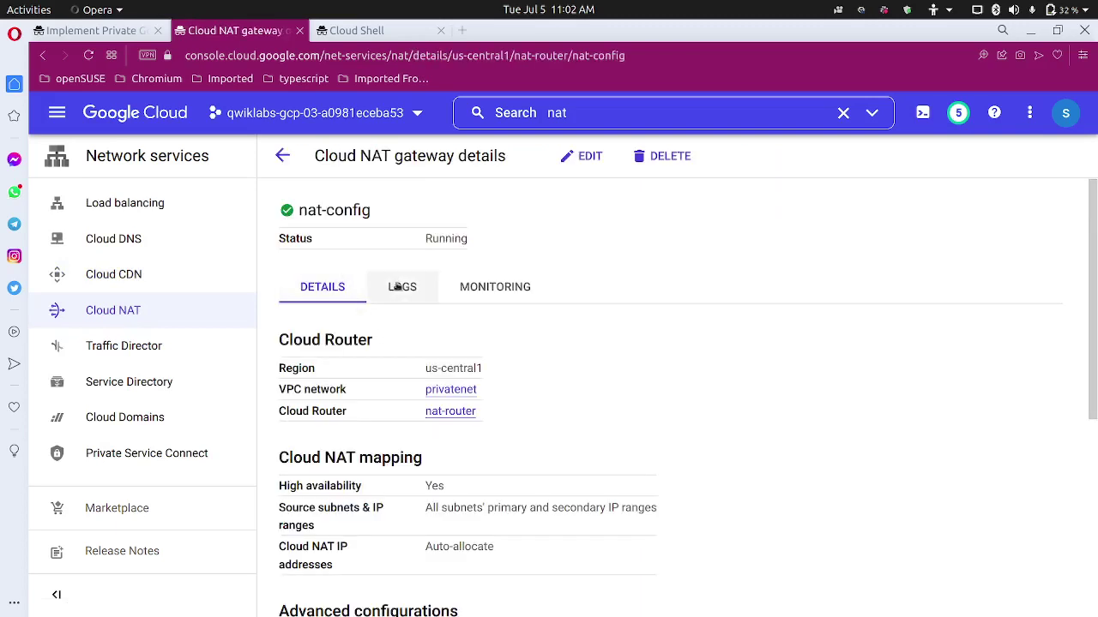
left_click(584, 156)
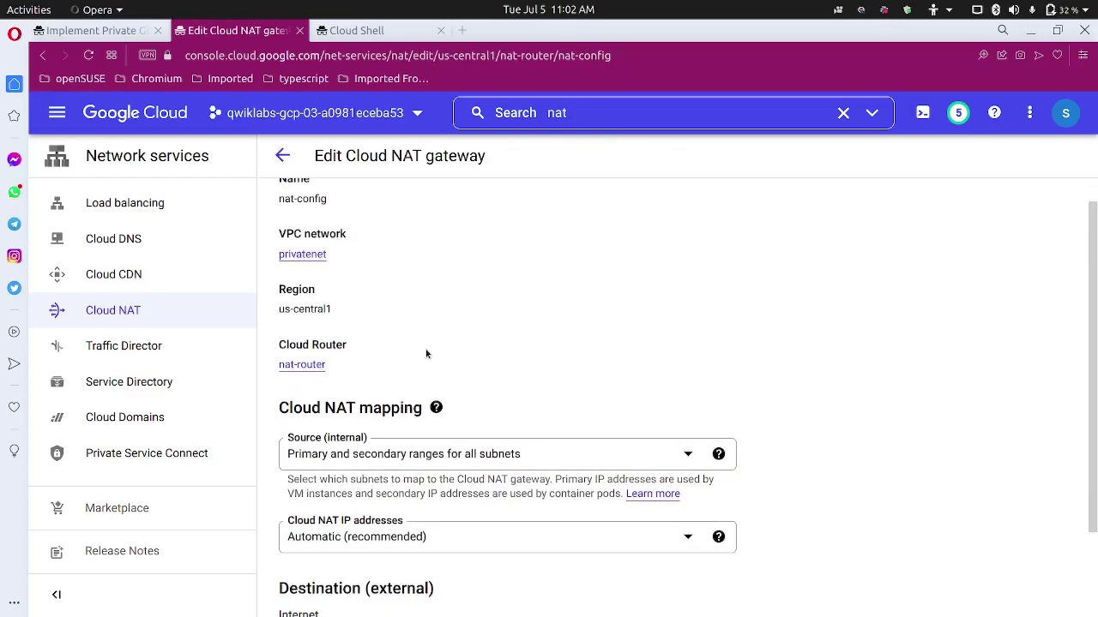
scroll(426, 353, "down", 2)
left_click(403, 545)
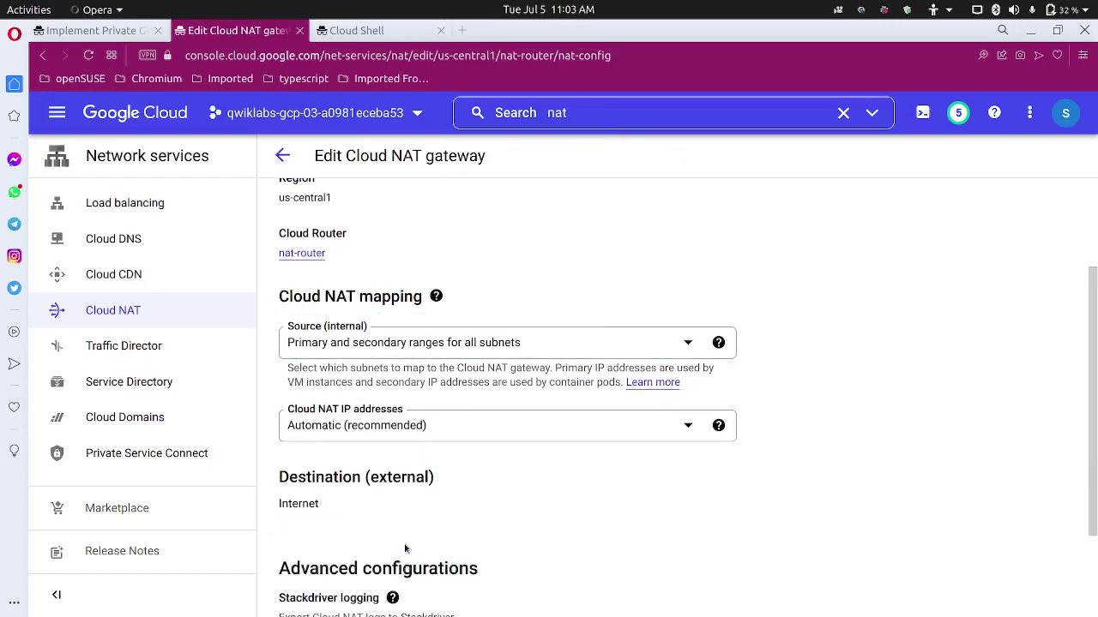
scroll(418, 516, "down", 6)
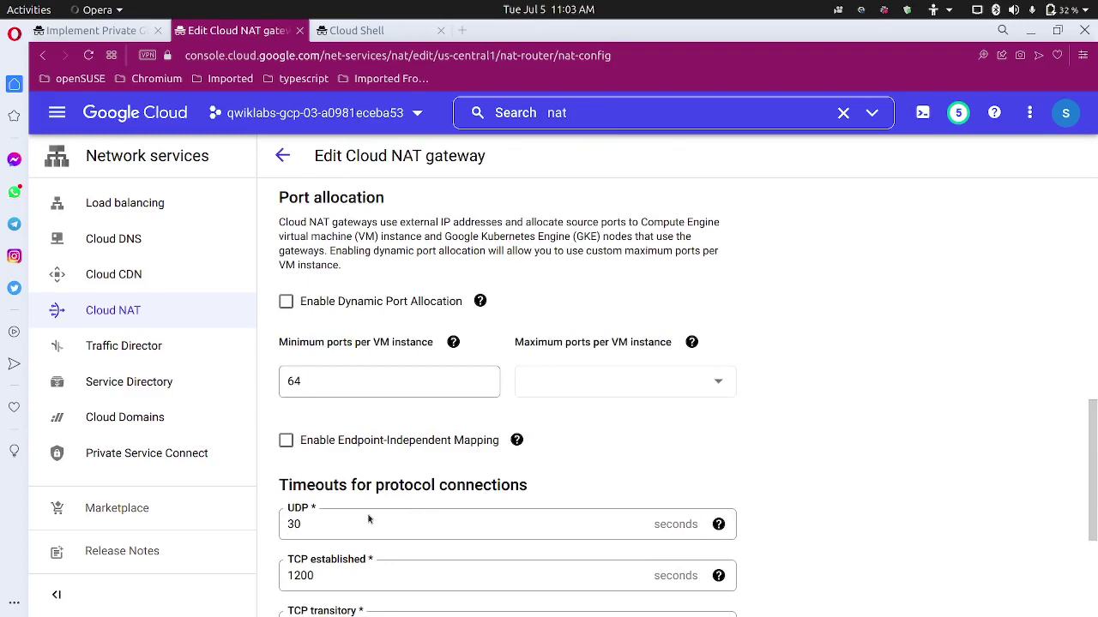
scroll(368, 518, "up", 3)
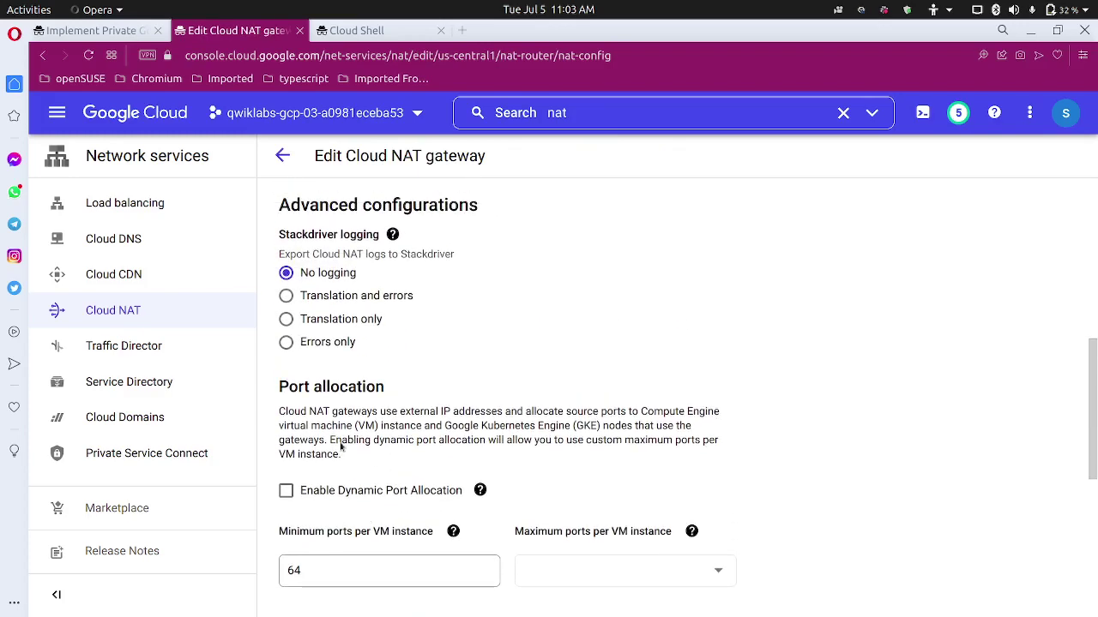
Set Stackdriver logging to 'Translation and errors', save the gateway, and return to the lab.
key("ctrl+Page_Up")
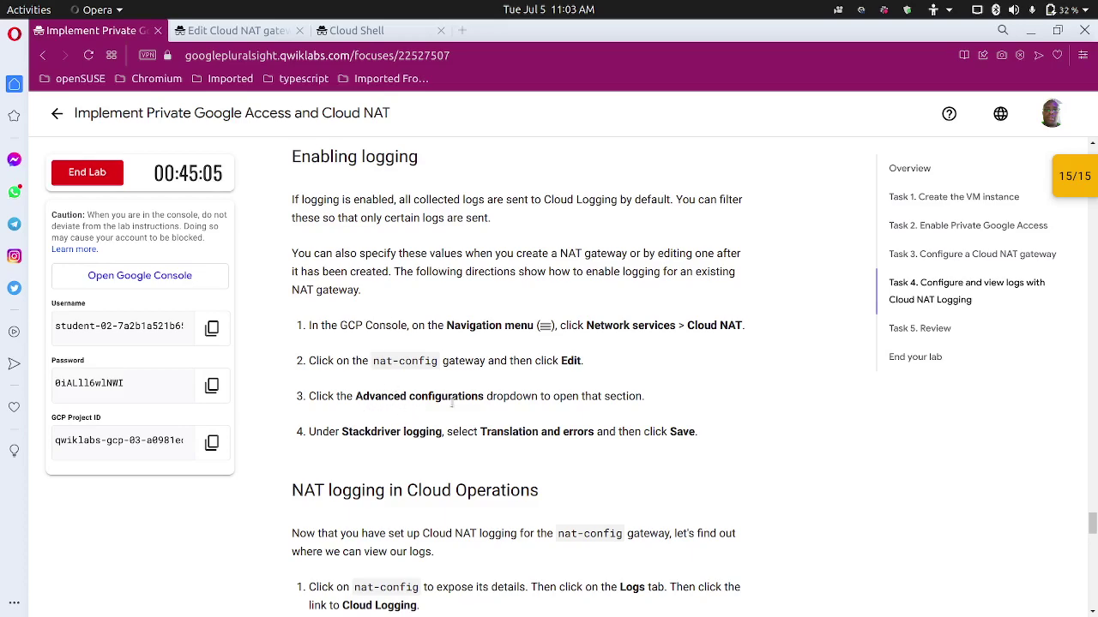
scroll(540, 393, "down", 2)
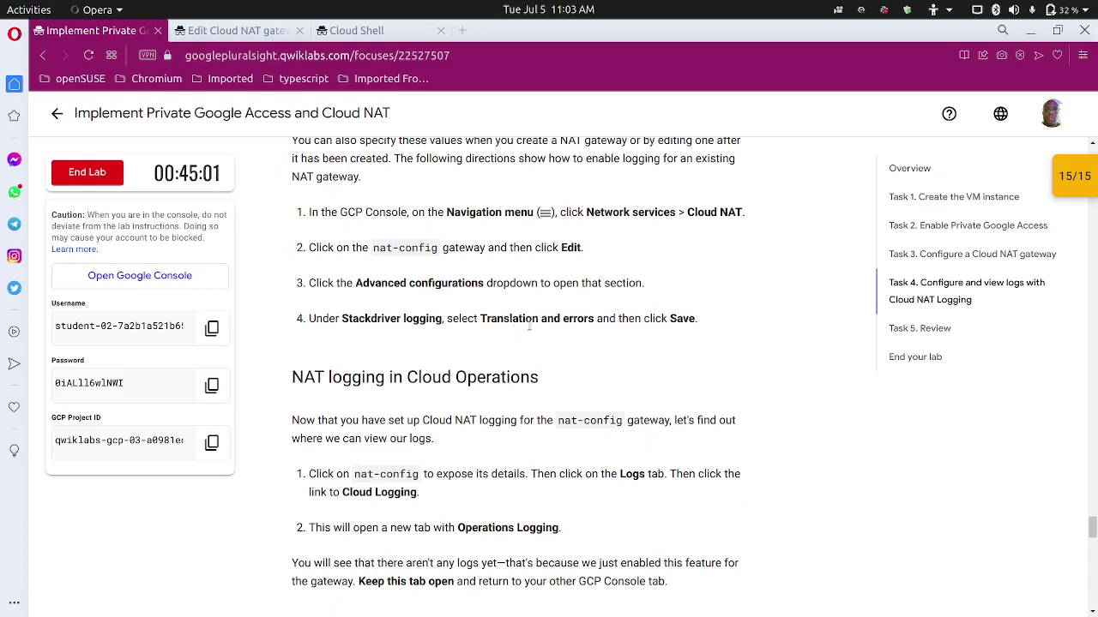
left_click(244, 33)
left_click(332, 298)
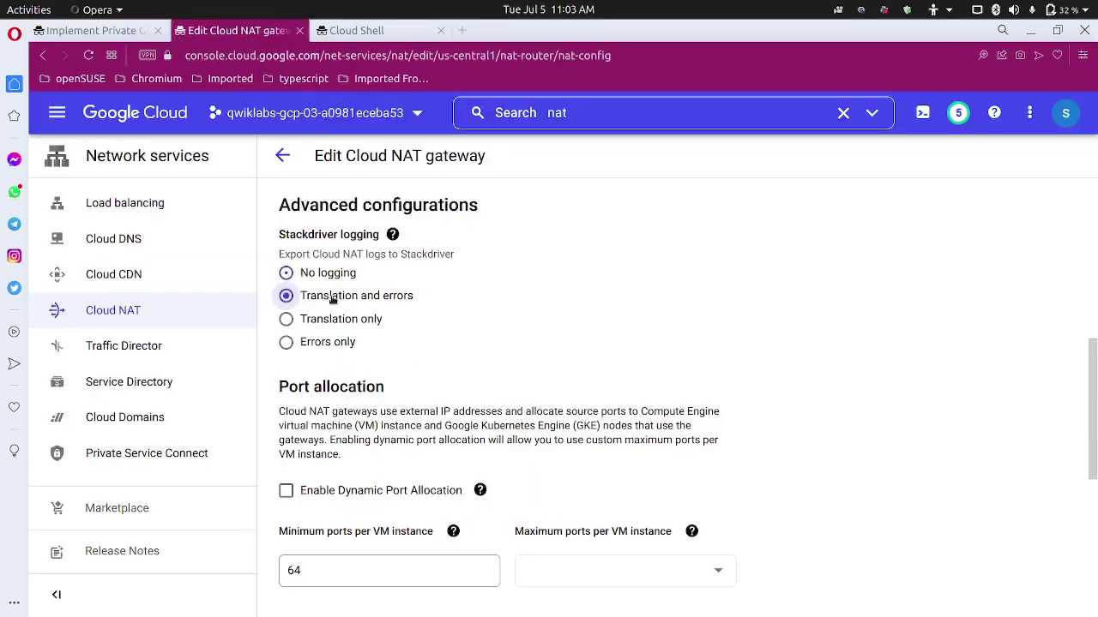
scroll(339, 385, "down", 4)
scroll(344, 413, "up", 5)
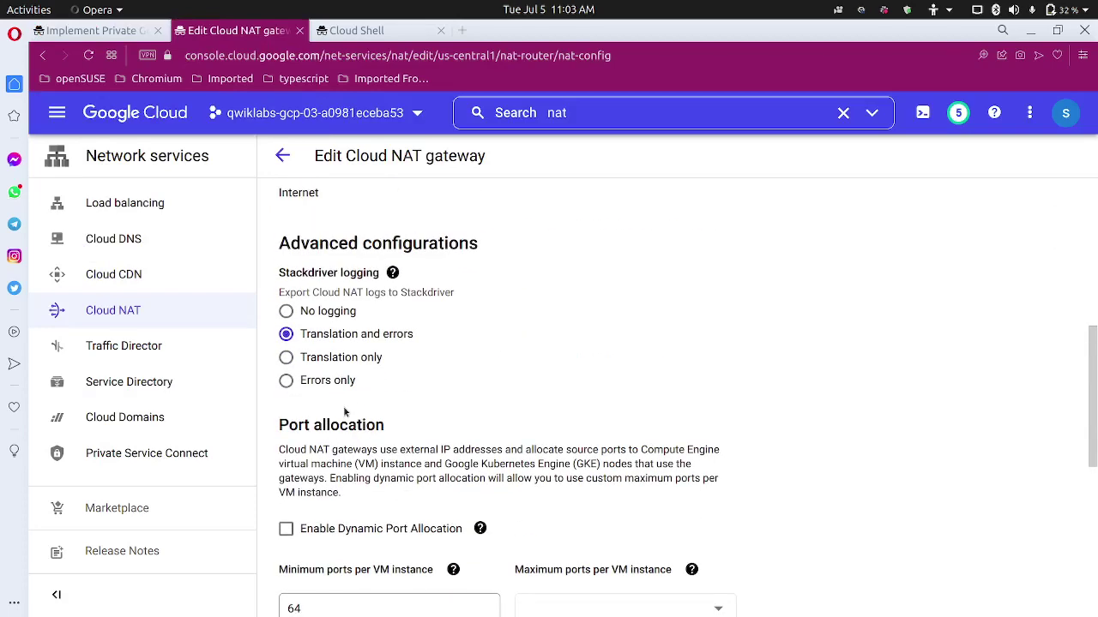
scroll(344, 412, "down", 10)
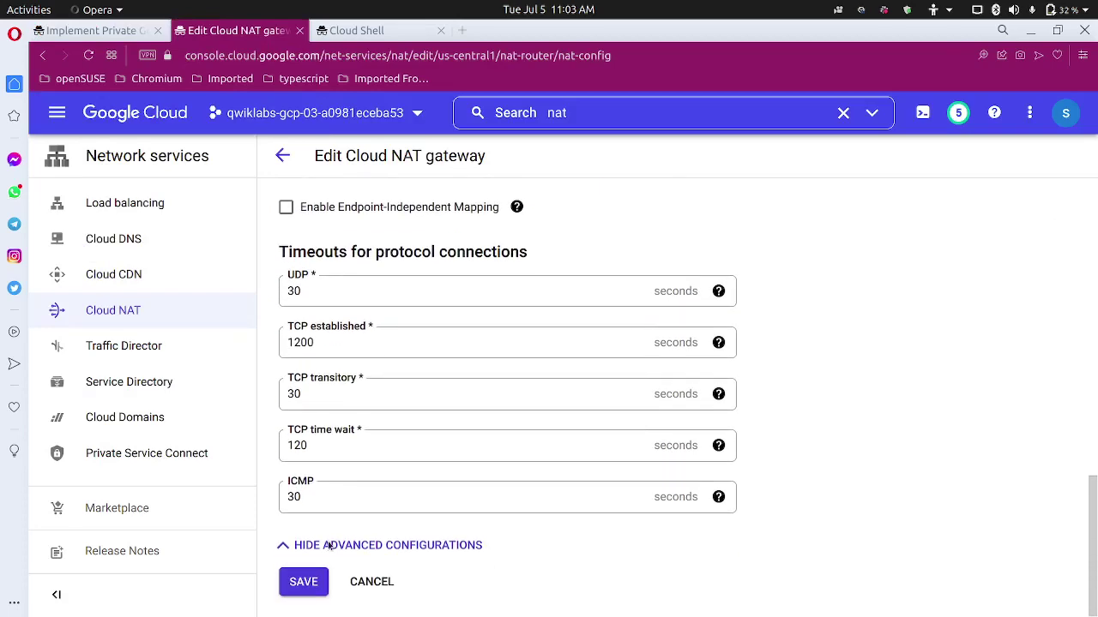
left_click(304, 582)
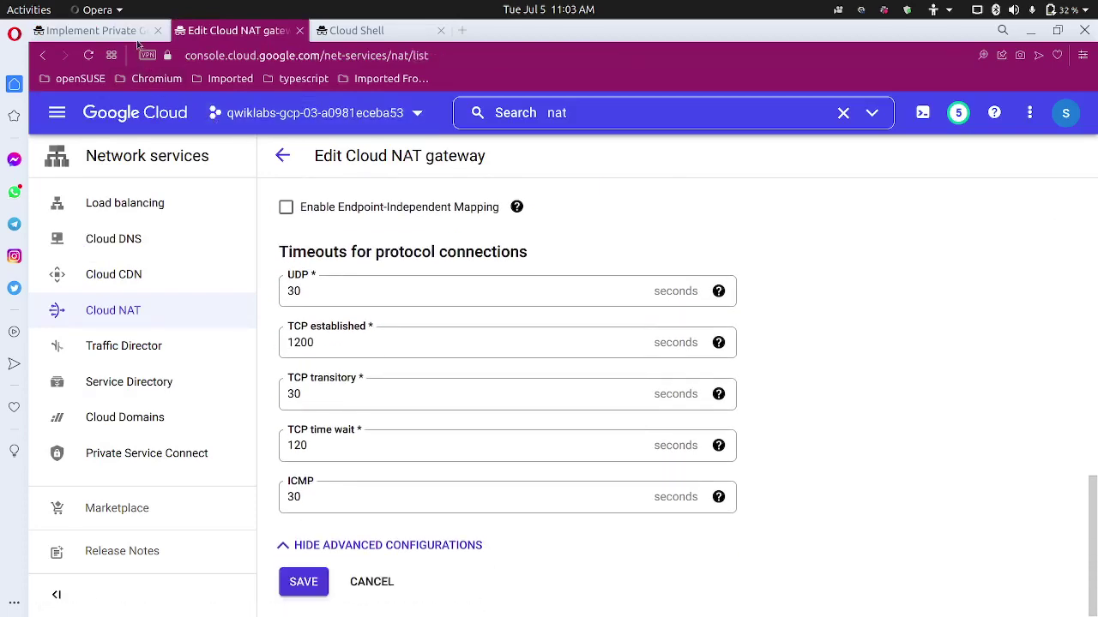
left_click(132, 32)
scroll(309, 378, "down", 3)
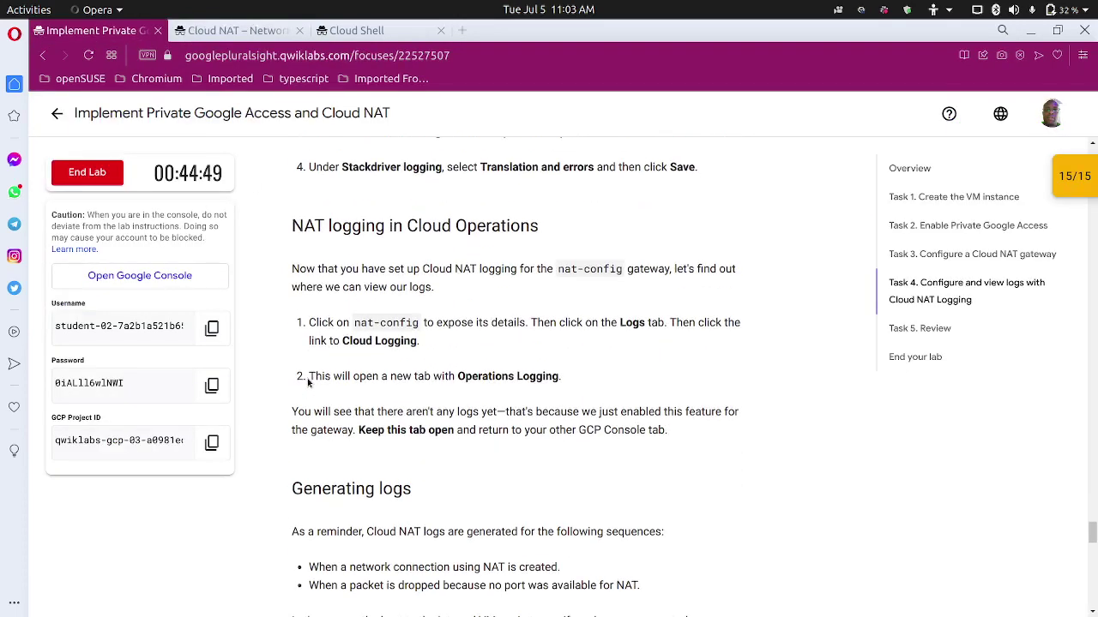
Read the lab's logging steps, then open nat-config's LOGS section.
scroll(309, 382, "up", 2)
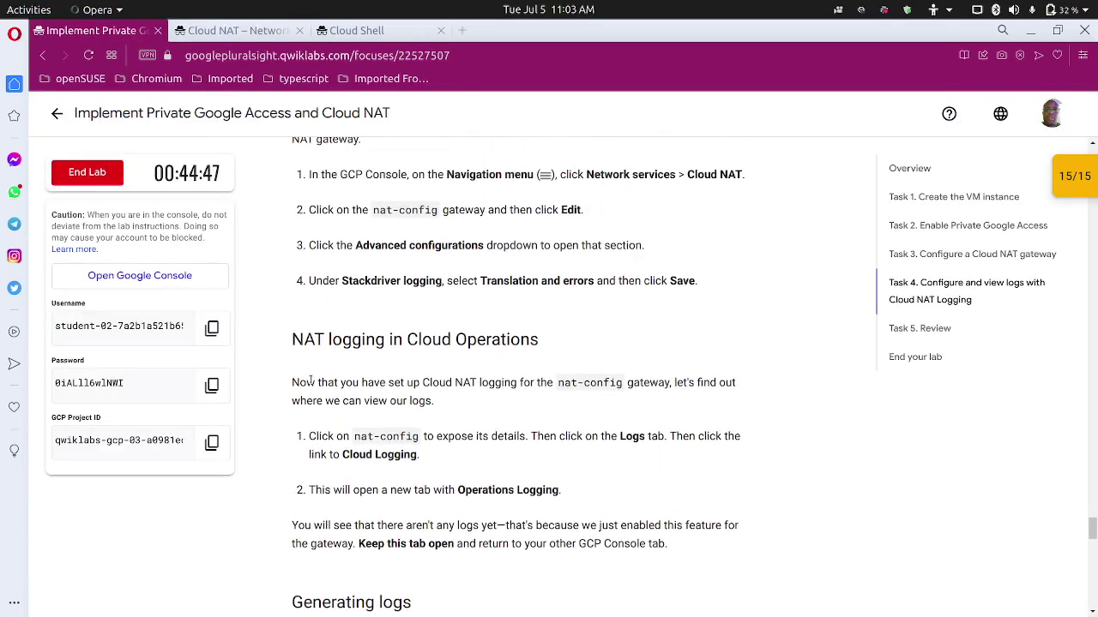
scroll(309, 378, "down", 1)
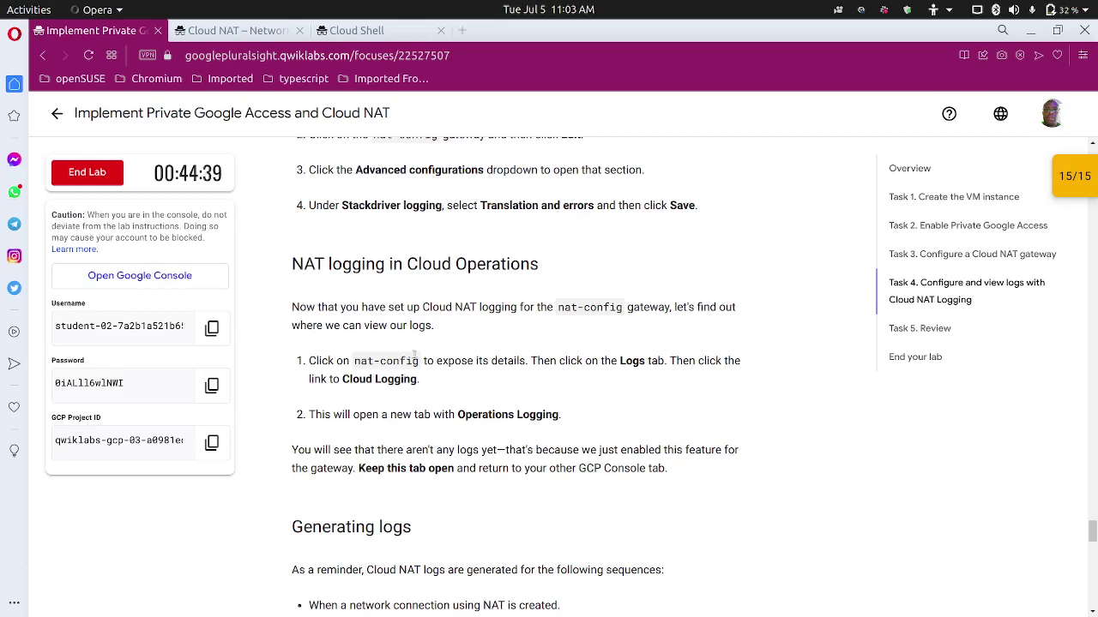
scroll(391, 351, "down", 2)
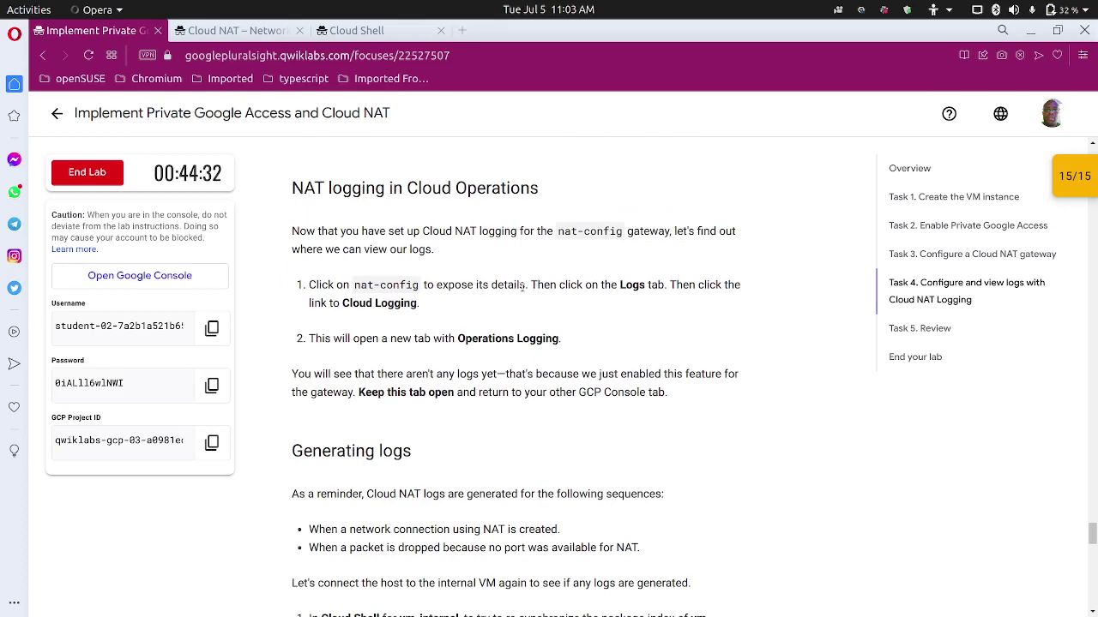
left_click(230, 31)
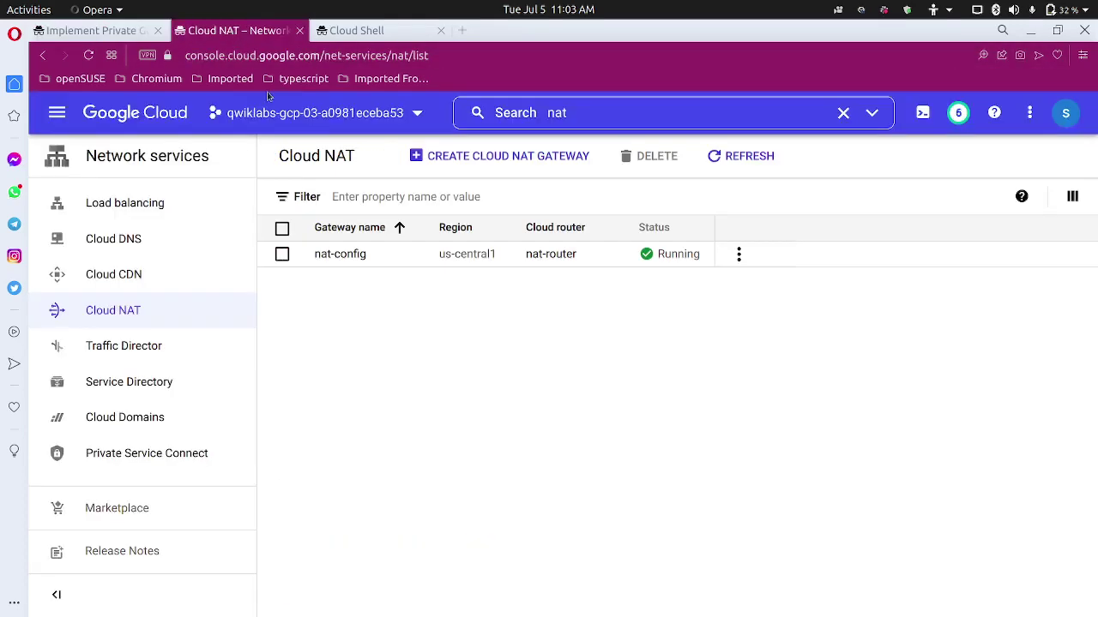
left_click(352, 255)
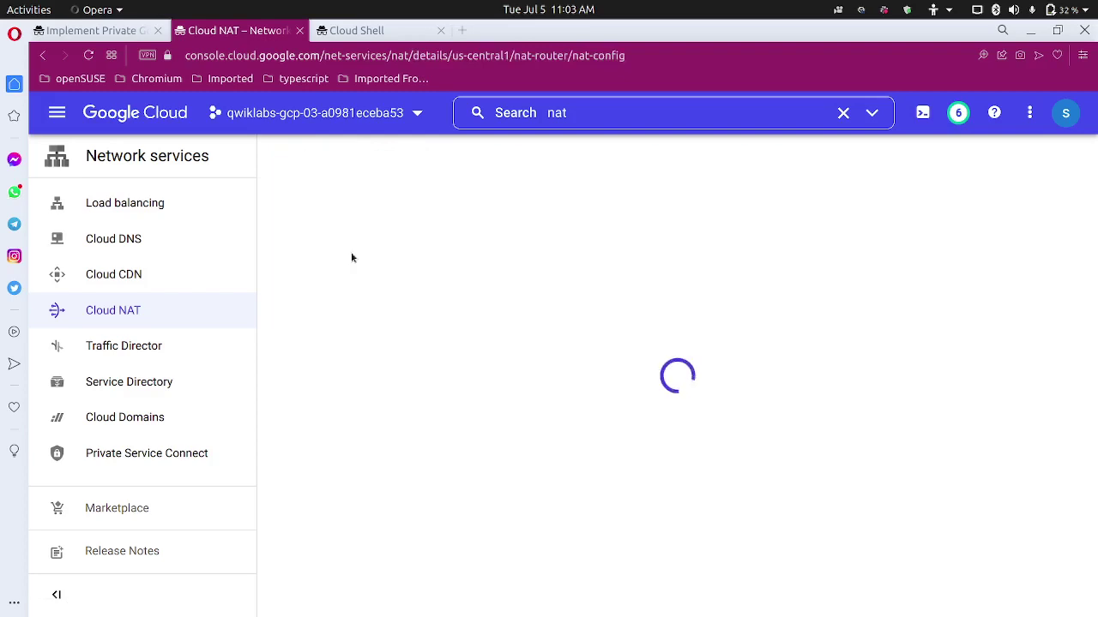
left_click(400, 288)
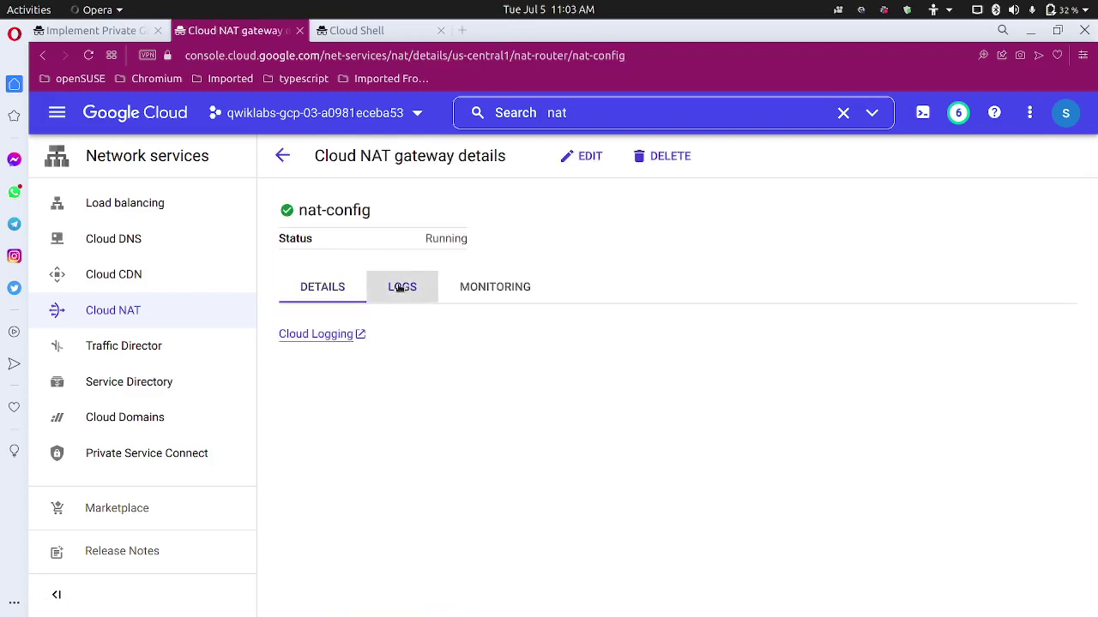
Open the nat-config logs in Cloud Logging in a new tab, then return to the lab.
left_click(92, 31)
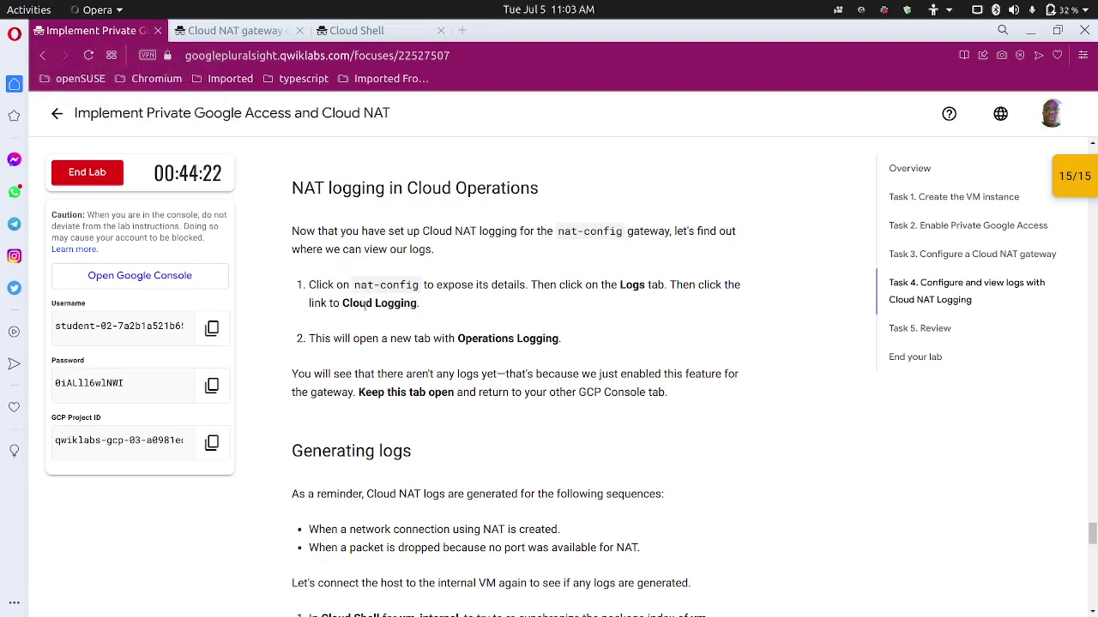
left_click(225, 30)
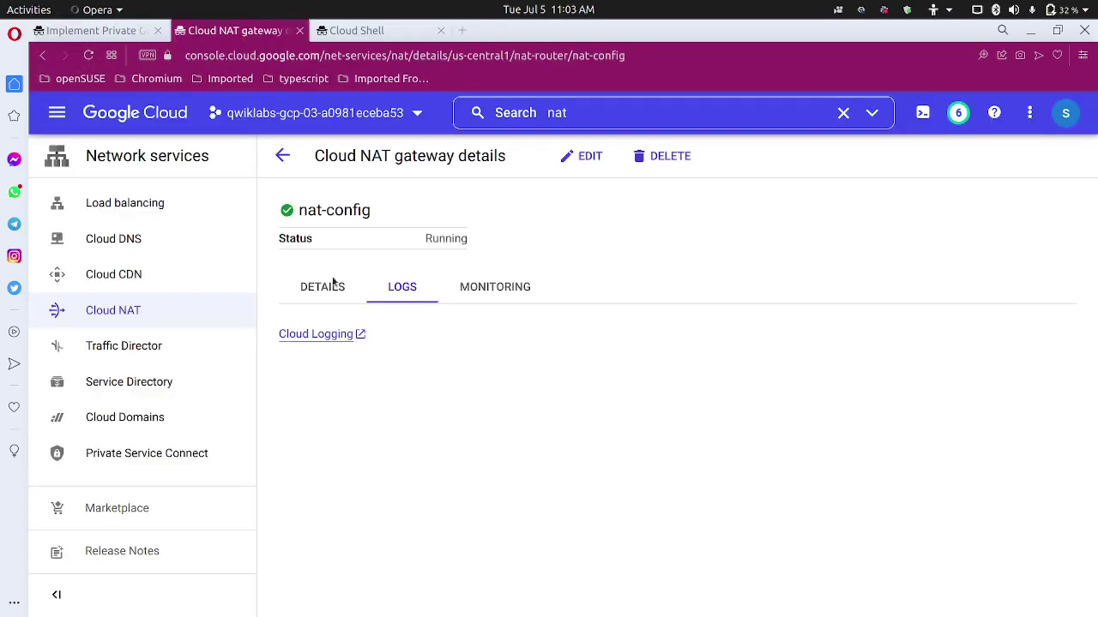
left_click(330, 341)
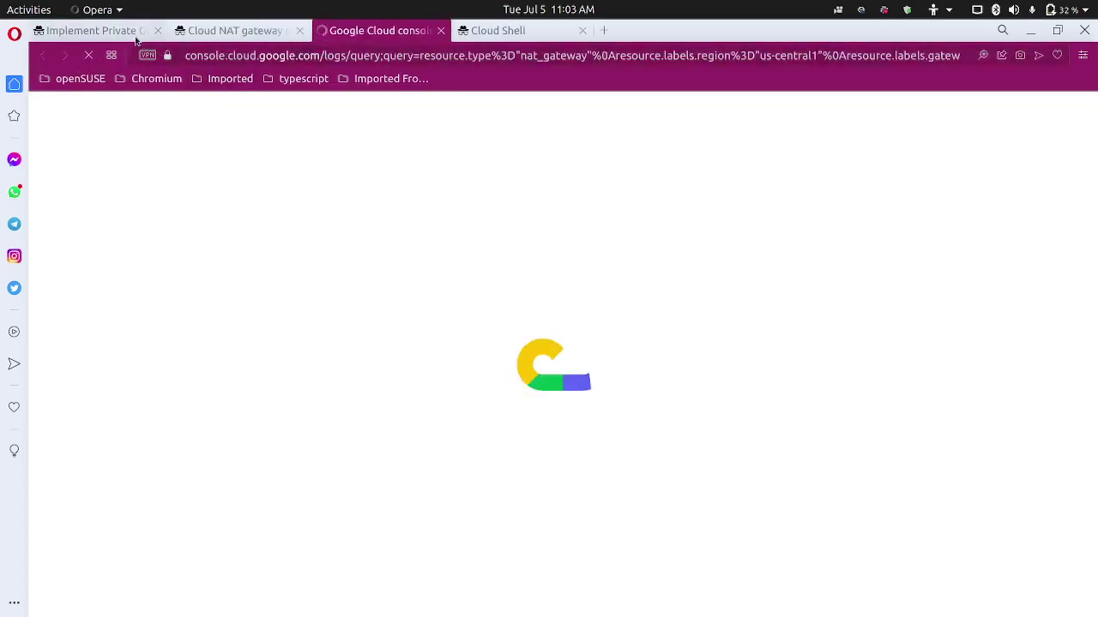
left_click(133, 36)
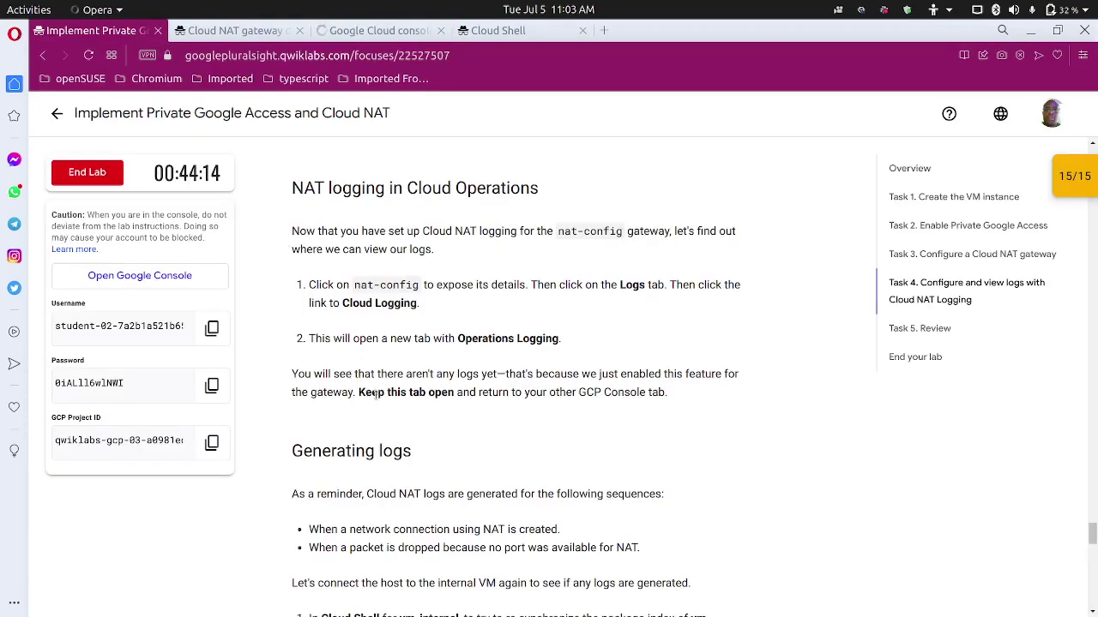
Copy 'gcloud compute ssh vm-internal --zone us-central1-c --tunnel-through-iap' from the Generating logs step.
scroll(373, 396, "down", 1)
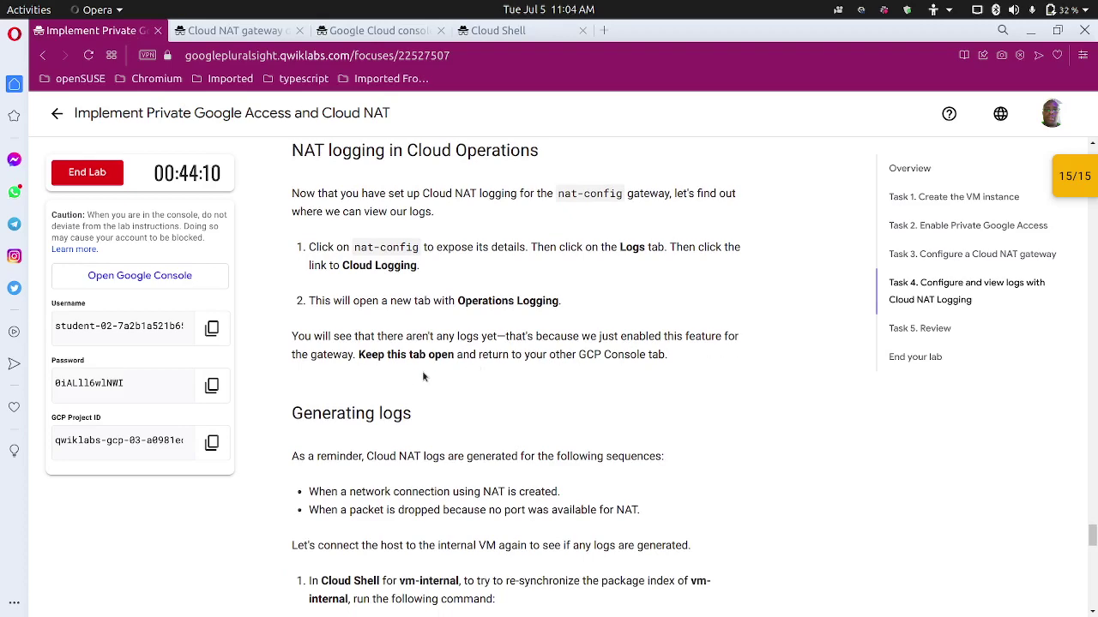
scroll(423, 376, "down", 2)
scroll(420, 361, "down", 1)
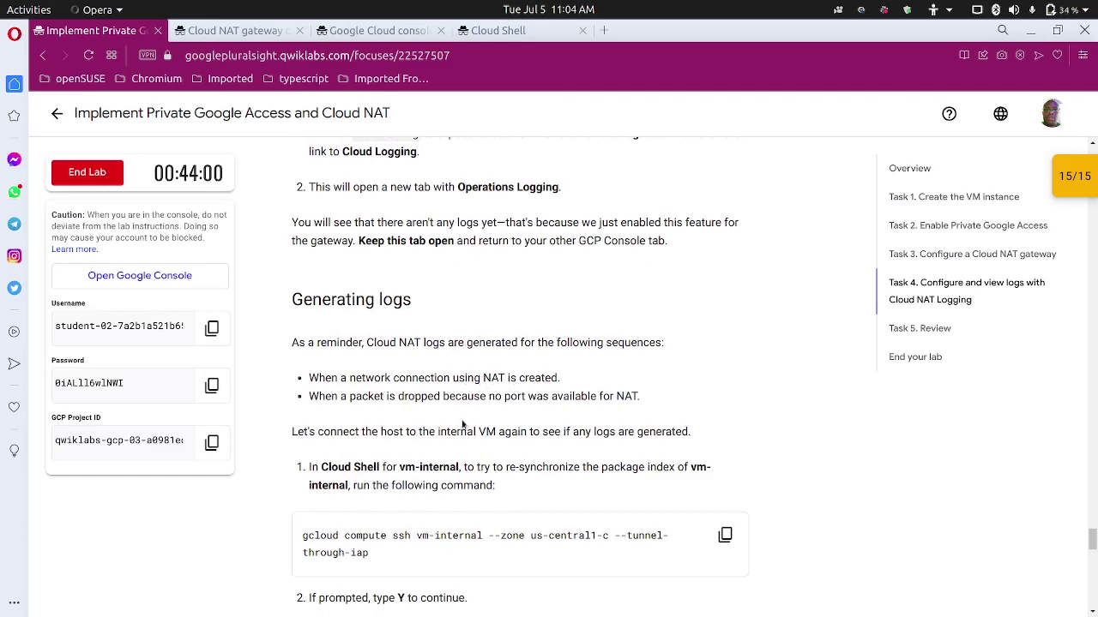
scroll(465, 425, "down", 3)
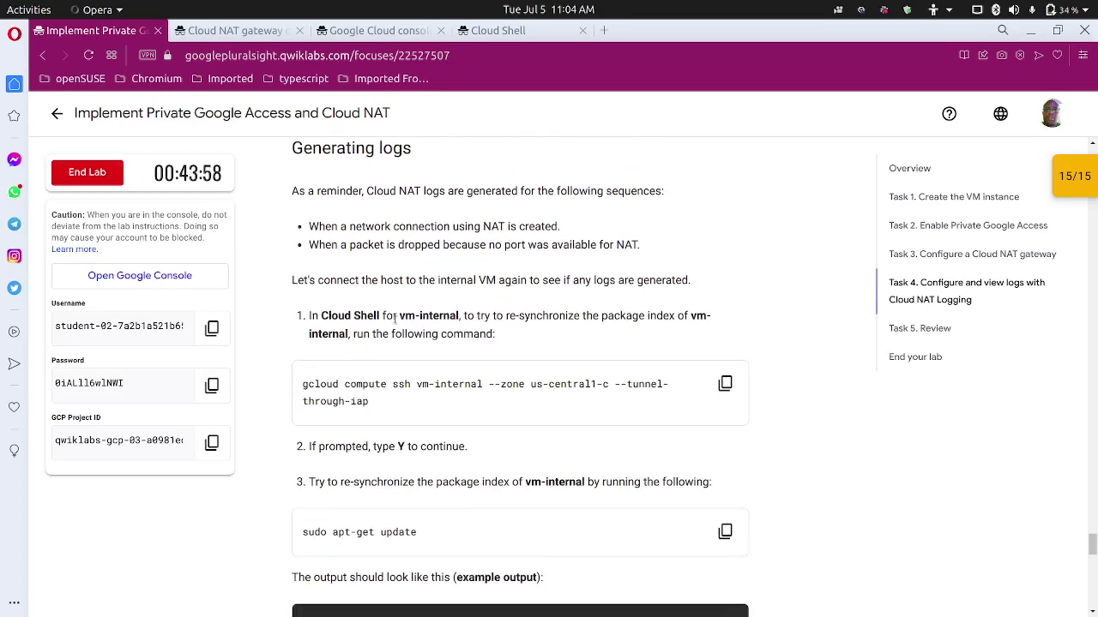
left_click(725, 384)
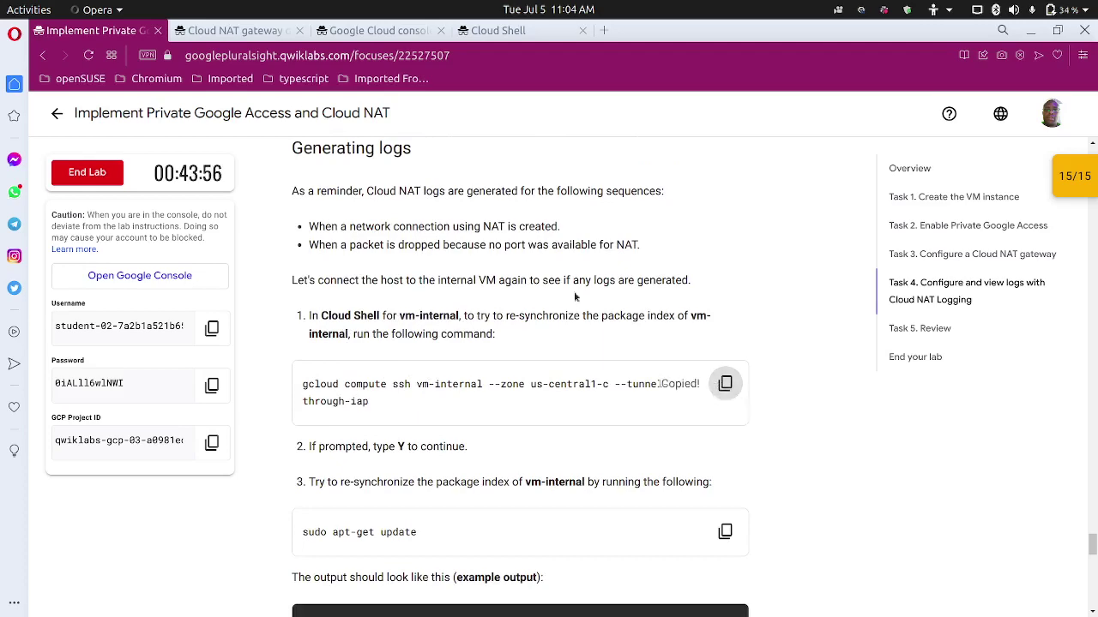
Paste and run the copied ssh command in Cloud Shell to reconnect to vm-internal.
left_click(404, 34)
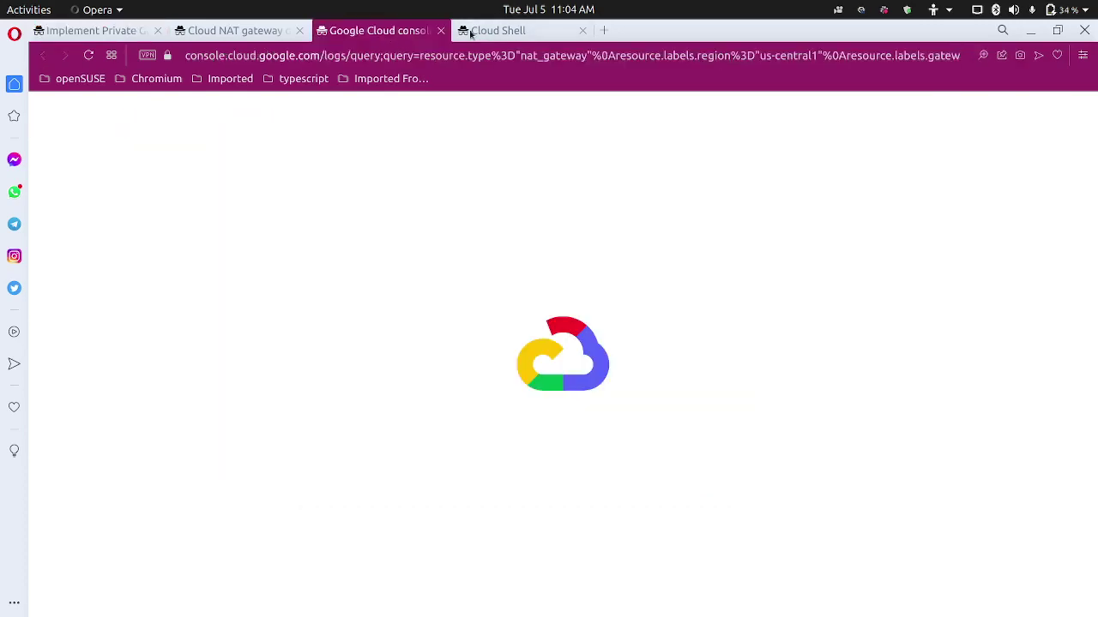
left_click(494, 32)
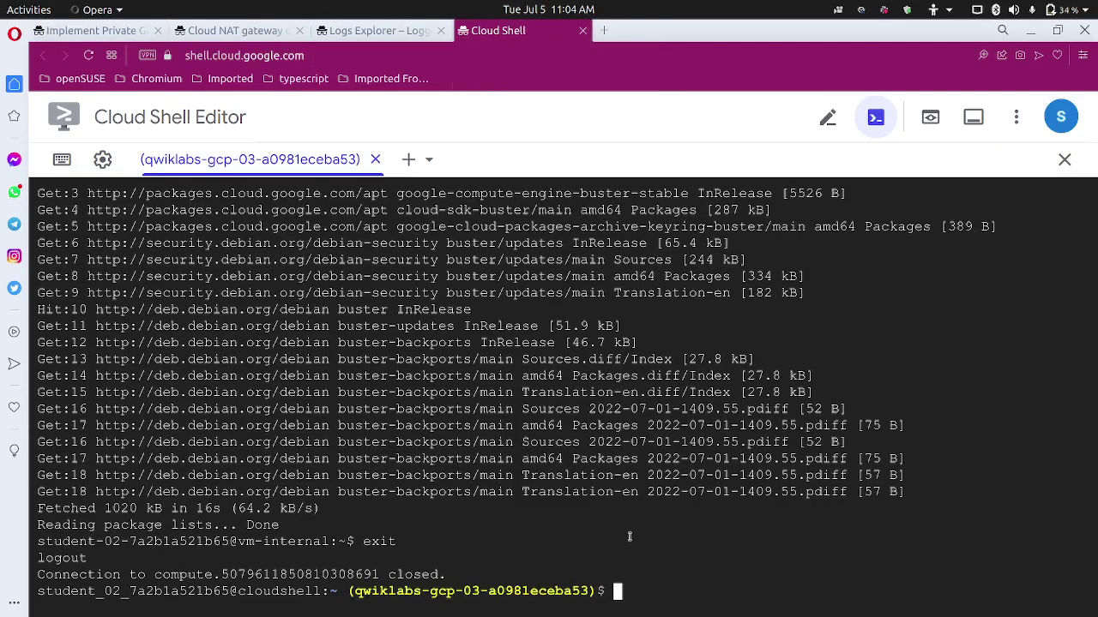
key("ctrl+v")
key("Return")
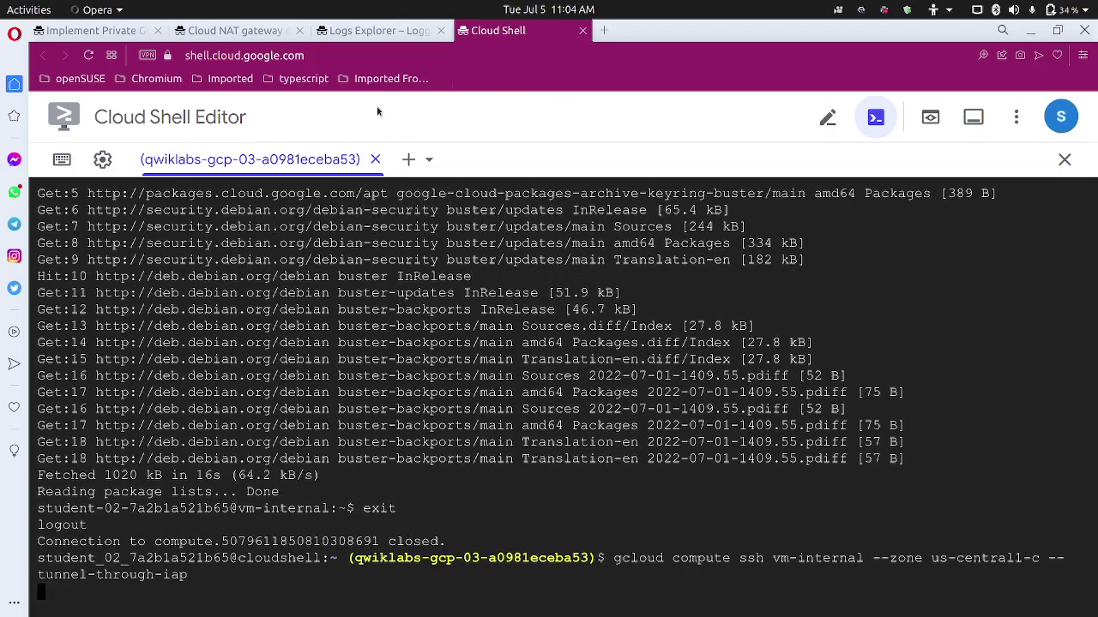
Dismiss the Logs Explorer tour tips and close the learning resources panel.
left_click(386, 30)
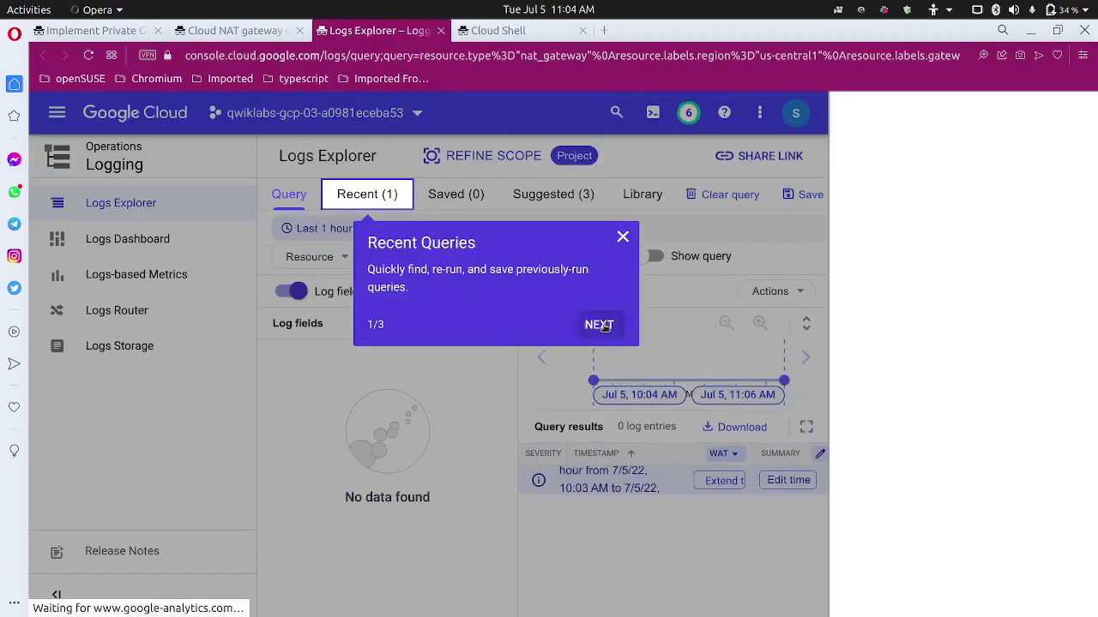
left_click(600, 326)
left_click(710, 237)
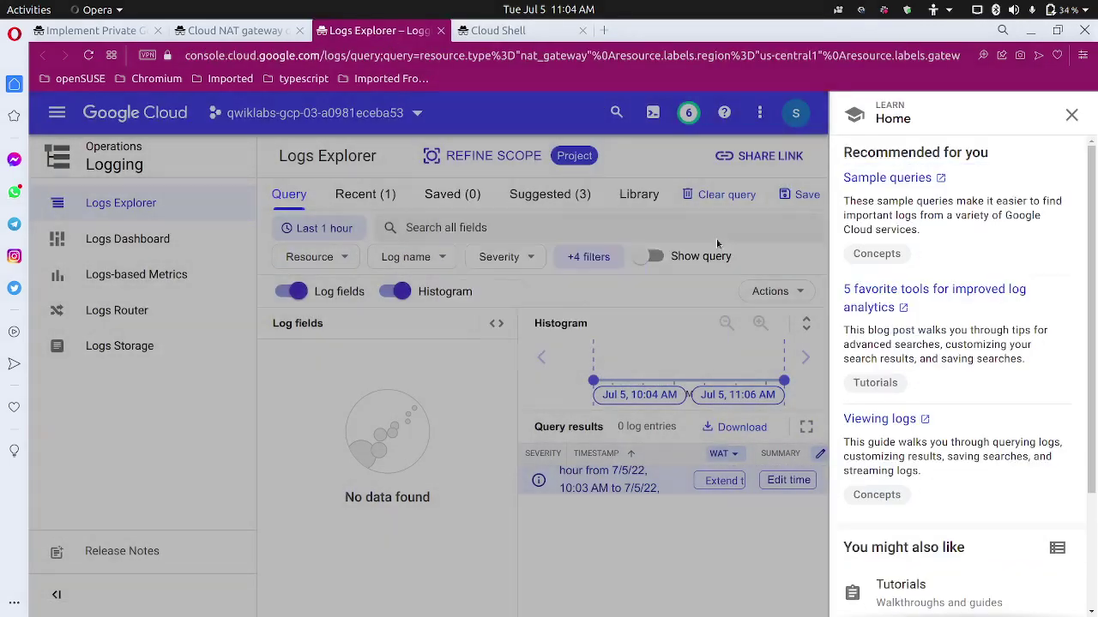
left_click(1069, 115)
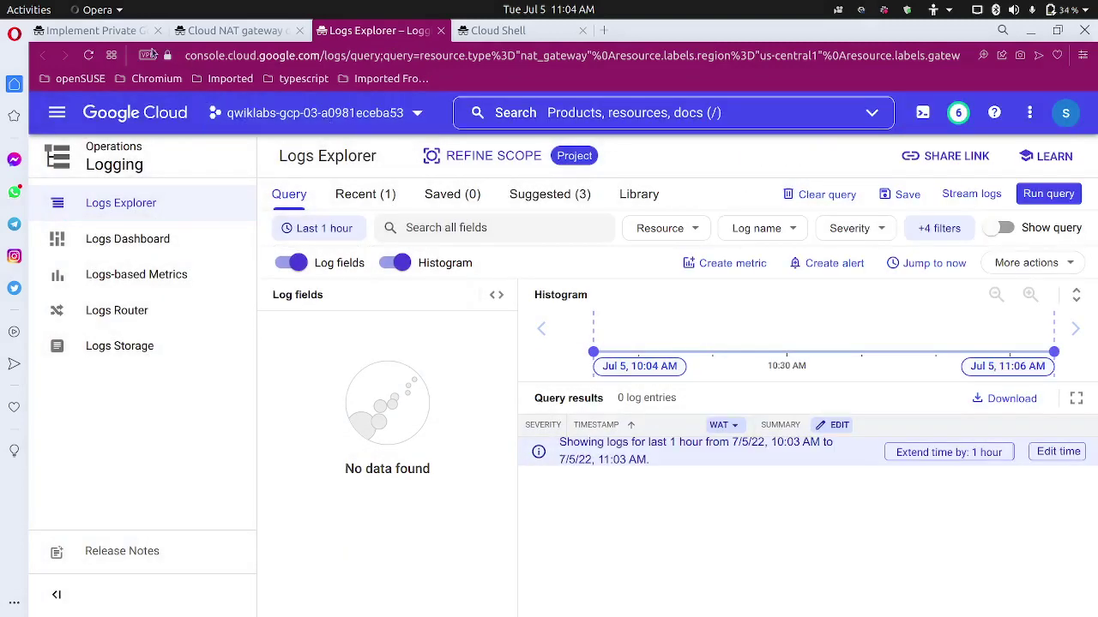
Copy 'sudo apt-get update' from the lab and run it on vm-internal.
left_click(103, 30)
scroll(388, 440, "down", 3)
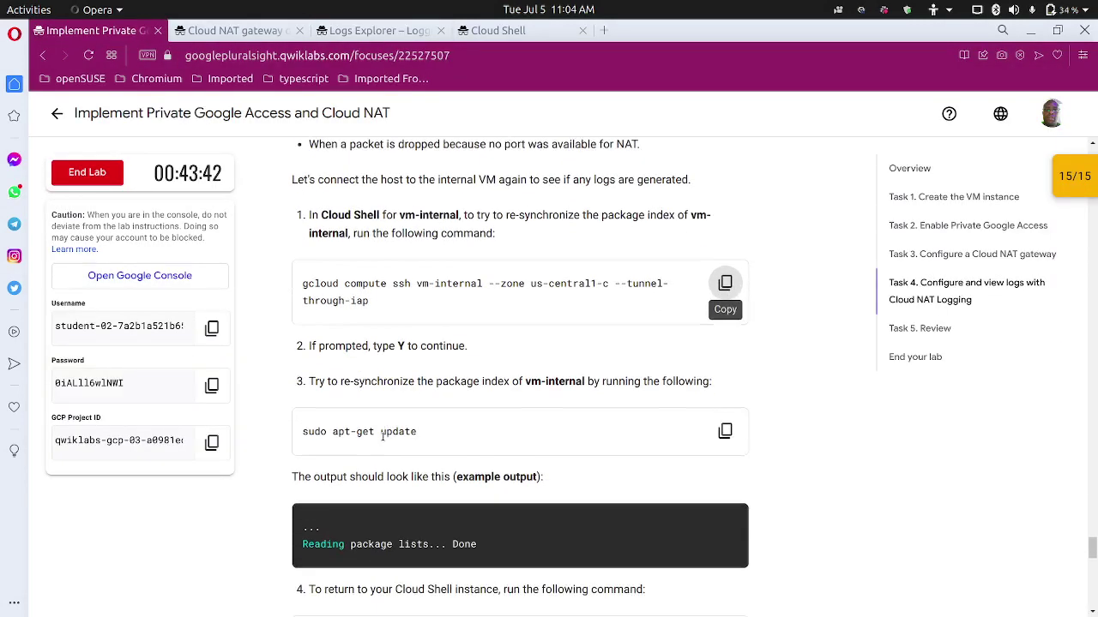
left_click(715, 420)
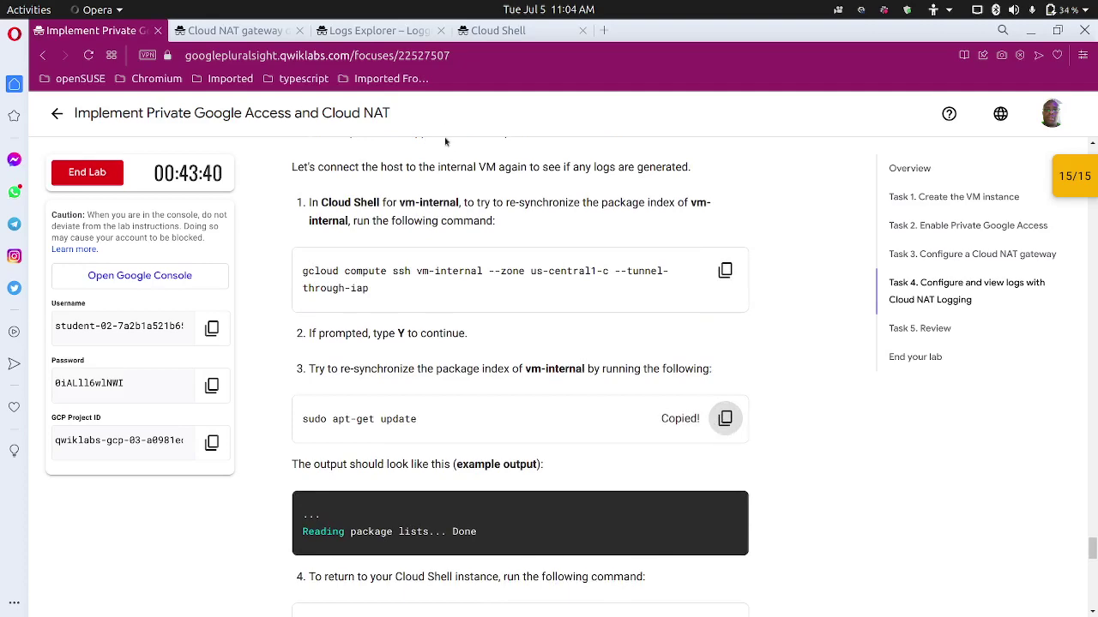
left_click(514, 30)
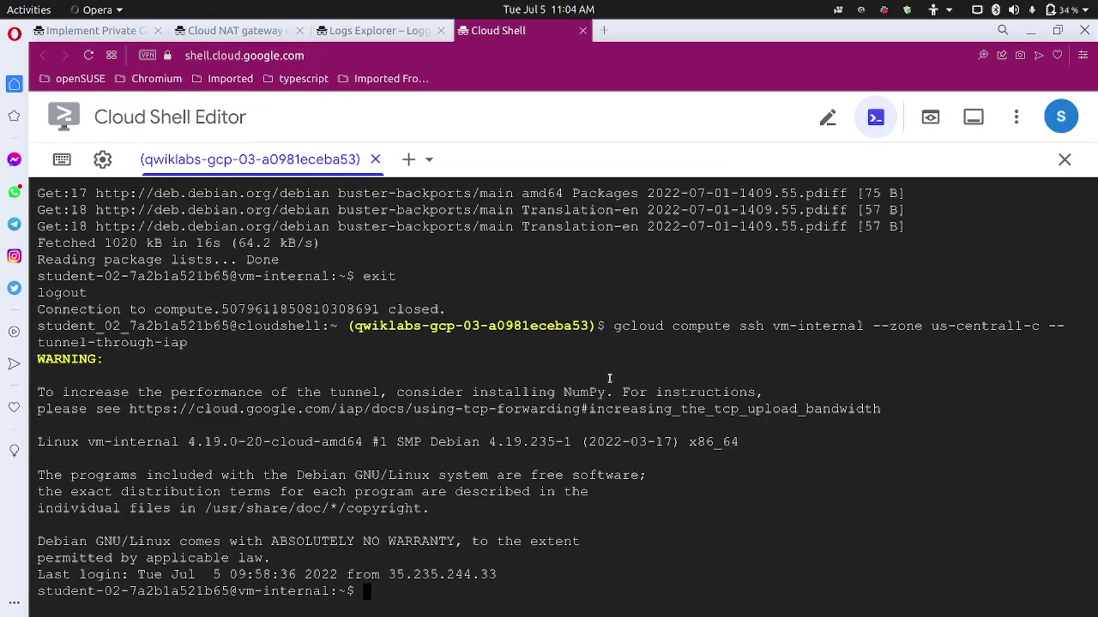
key("ctrl+v")
key("Return")
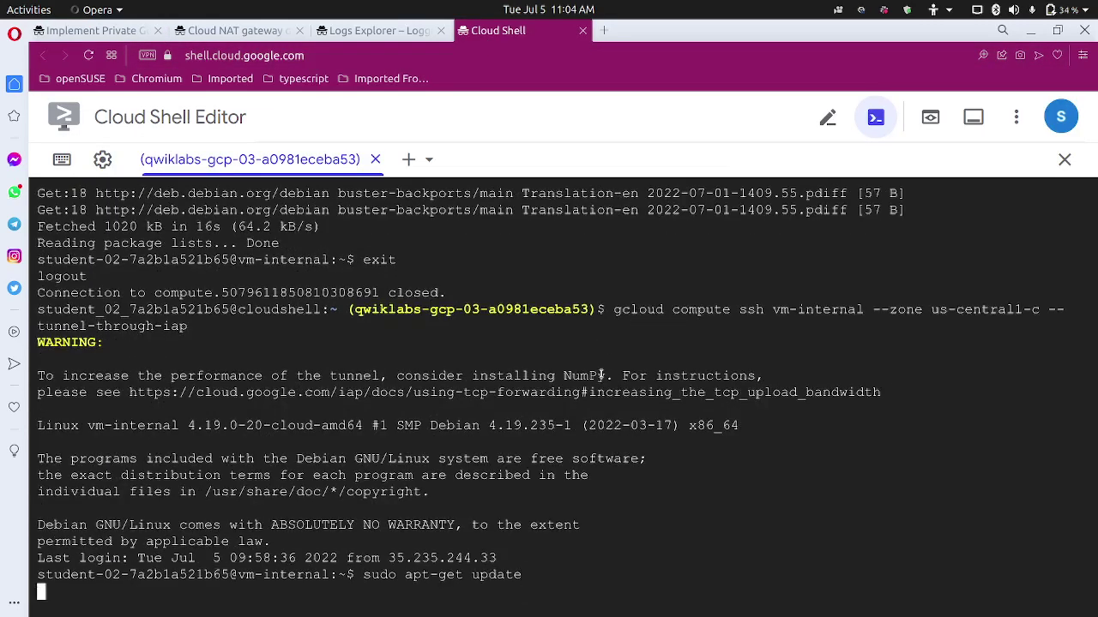
Check the next lab step, then enter exit to leave vm-internal.
left_click(138, 32)
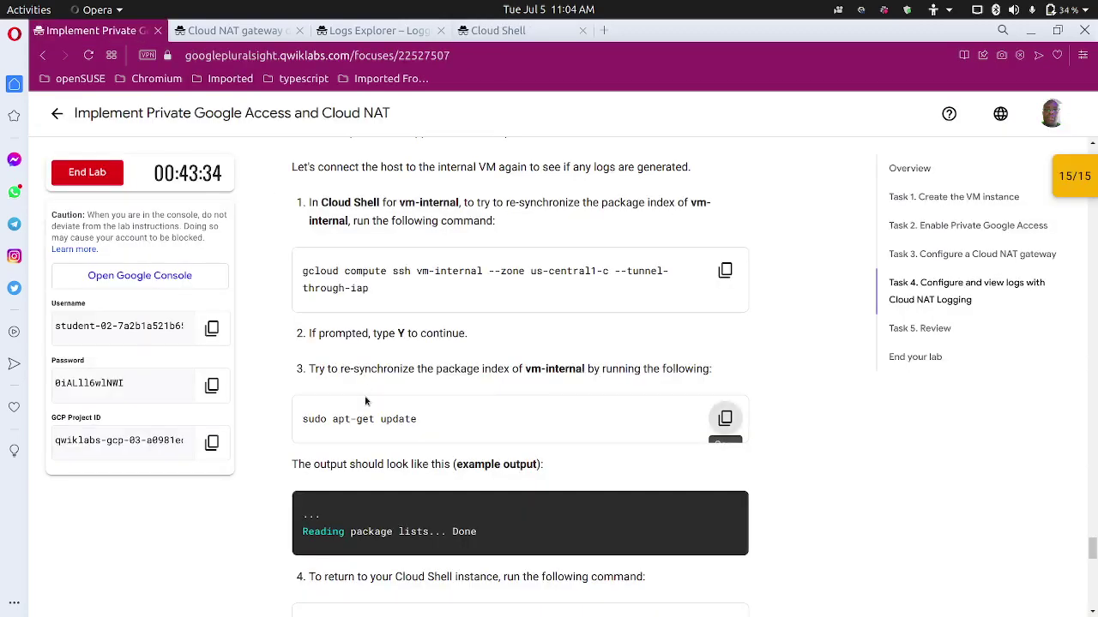
scroll(367, 402, "down", 2)
scroll(363, 390, "down", 2)
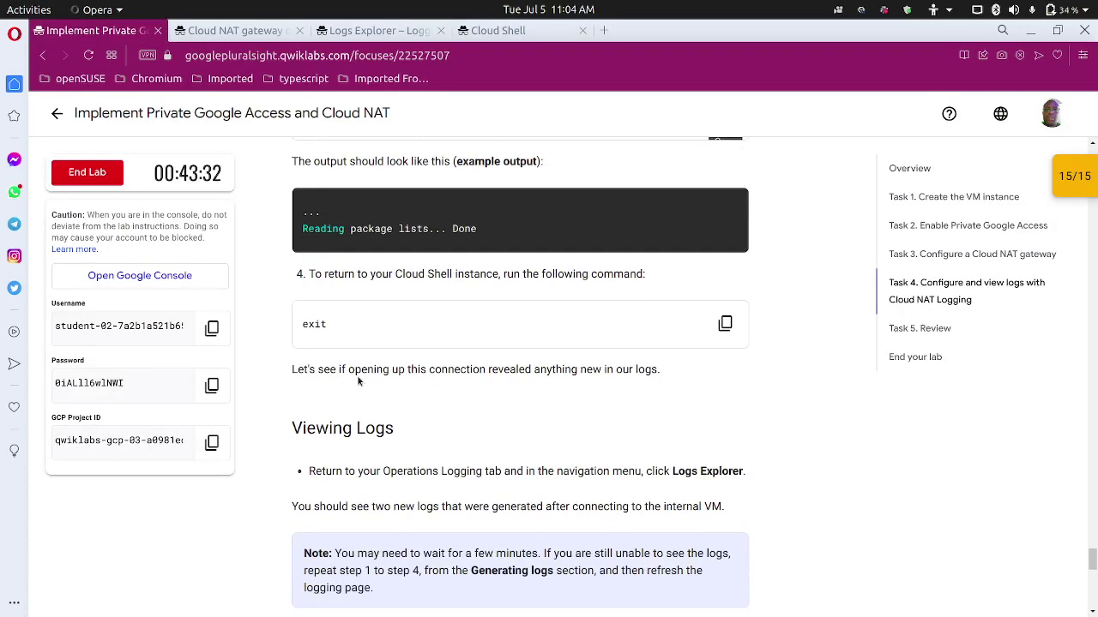
scroll(356, 377, "down", 2)
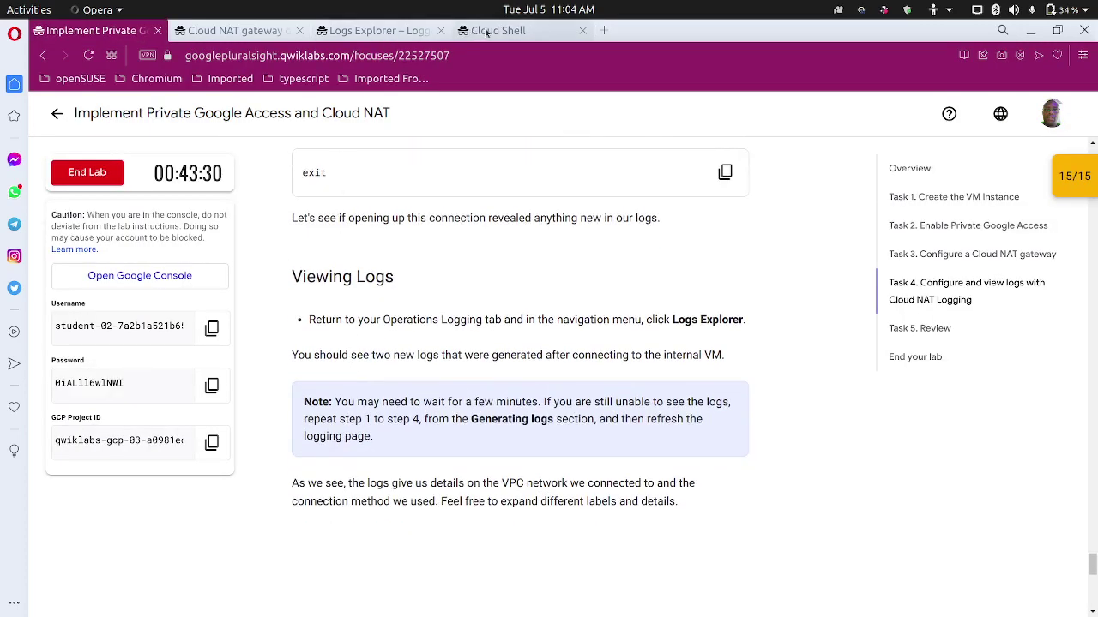
left_click(485, 31)
type("exit")
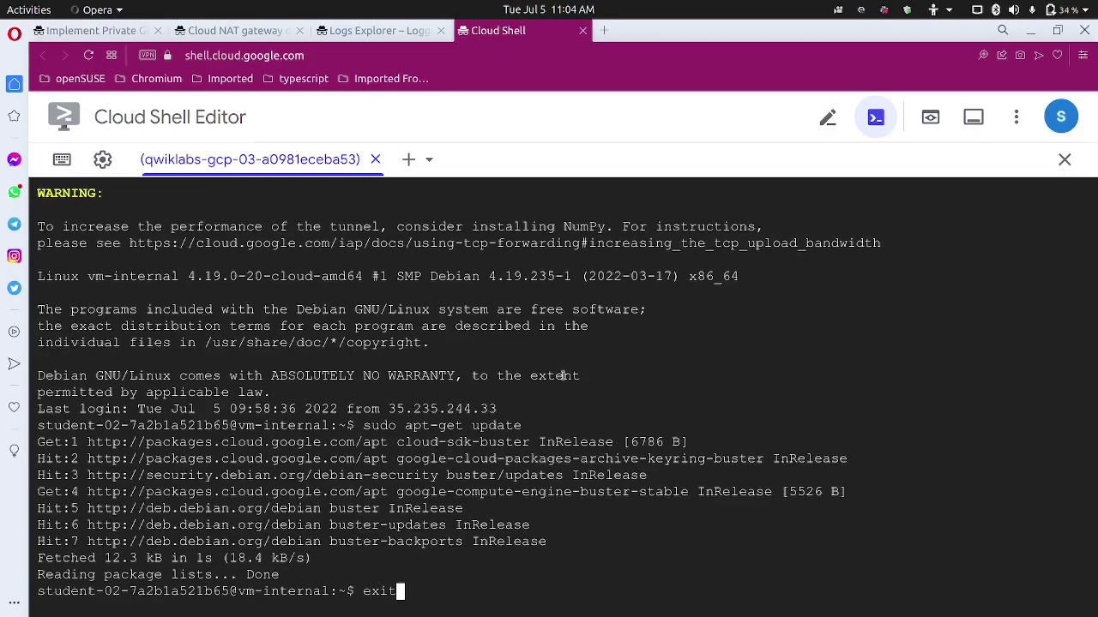
key("Return")
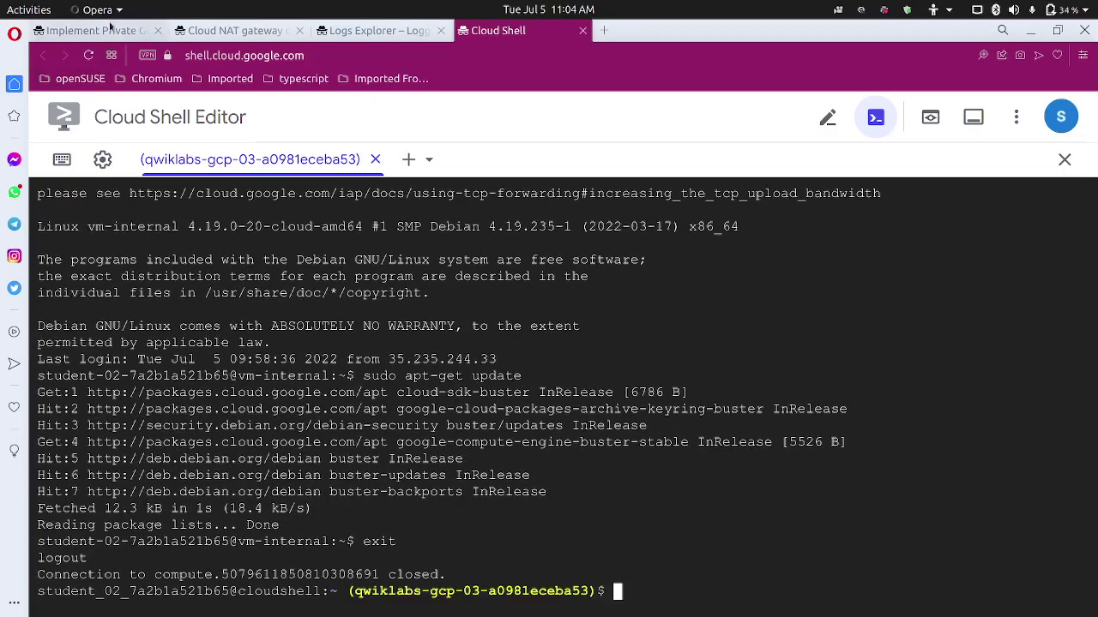
Reload Logs Explorer to list 44 entries, including Cloud NAT logs with allocation_status OK.
left_click(90, 30)
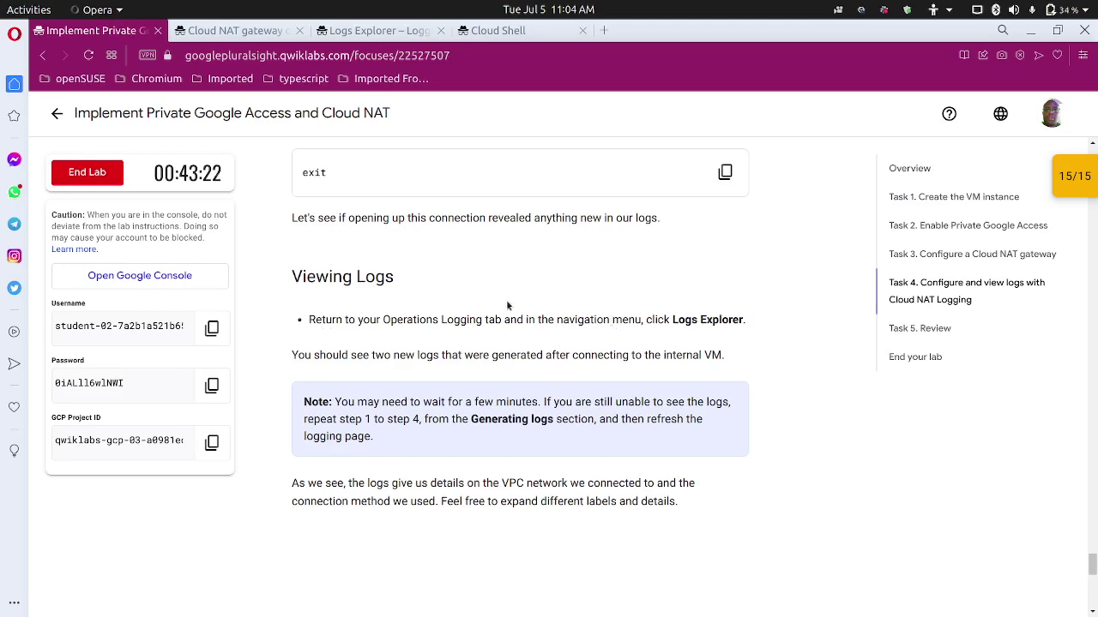
left_click(406, 34)
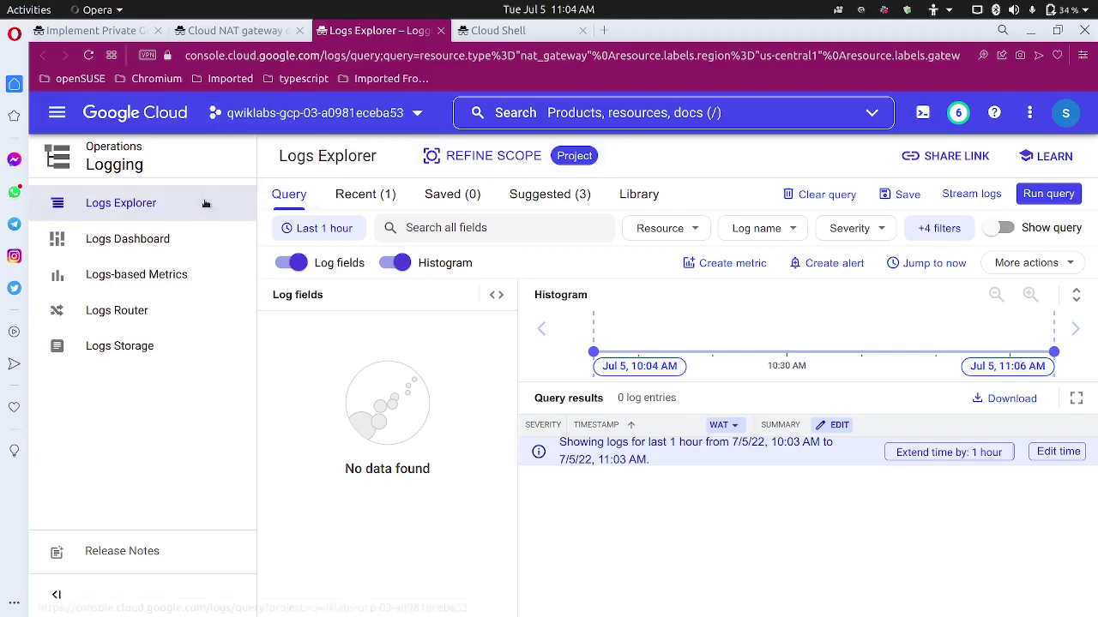
left_click(96, 32)
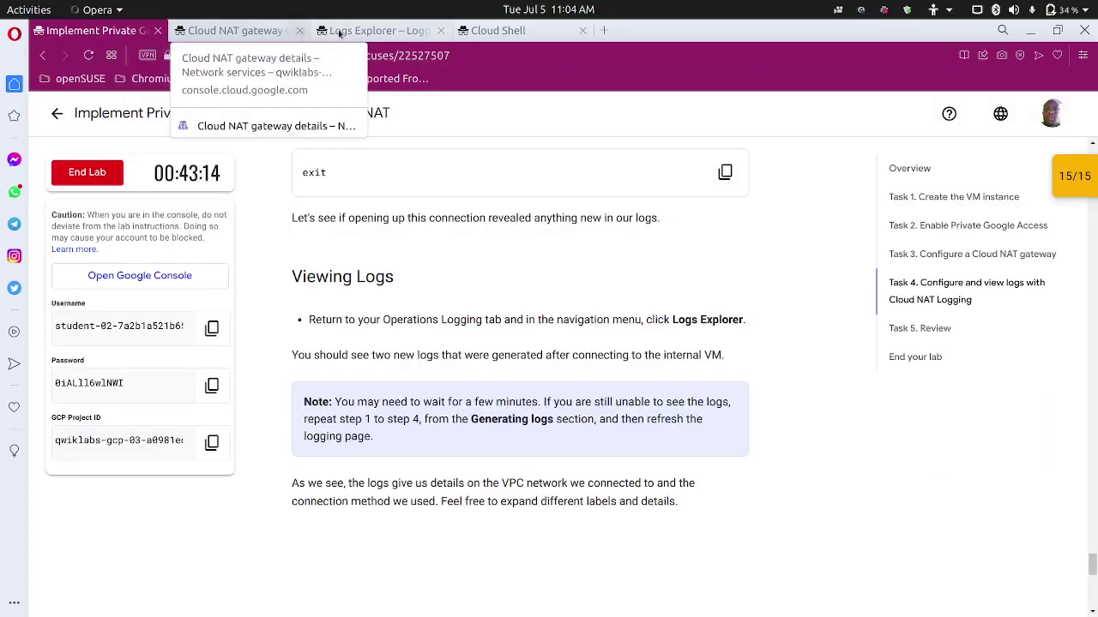
left_click(377, 30)
left_click(109, 202)
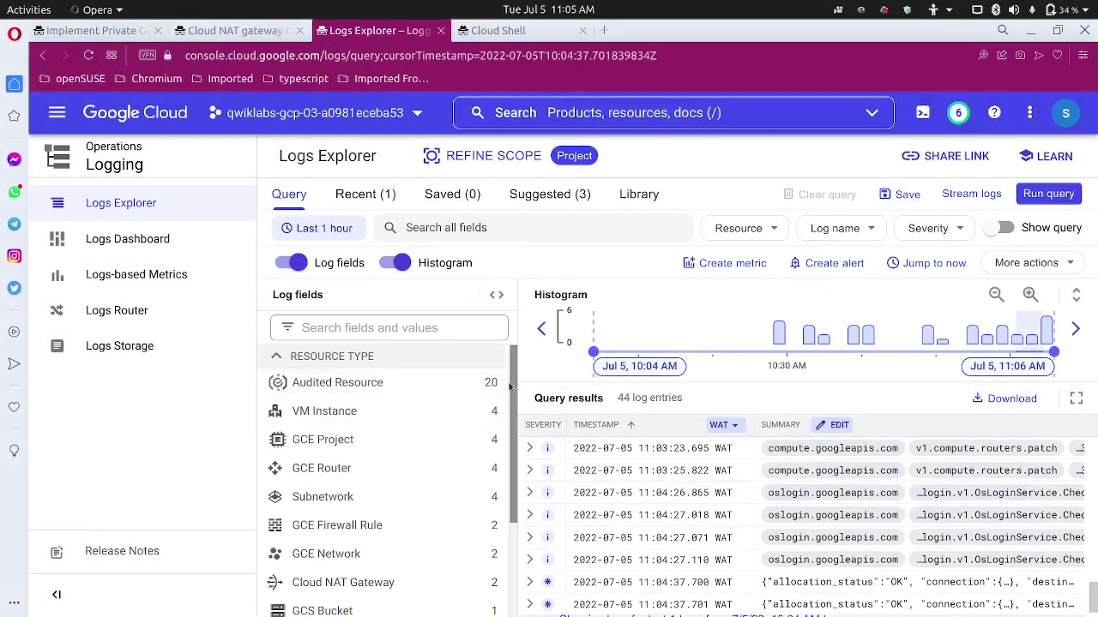
Review the Cloud NAT log entries against the lab's Viewing logs step, then reopen nat-config details.
left_click(496, 295)
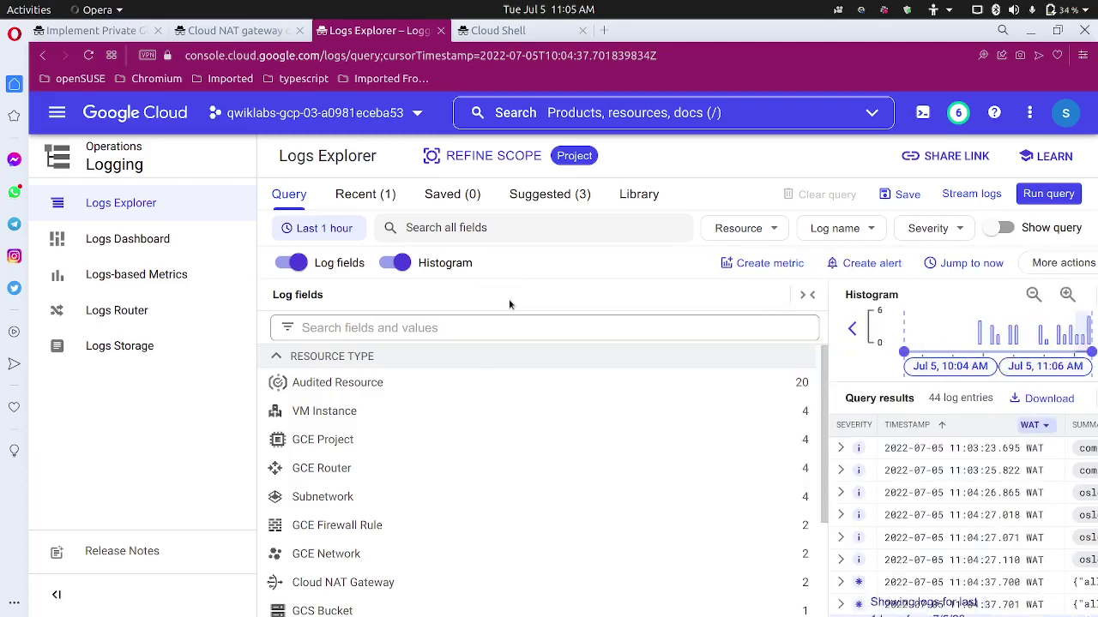
left_click(807, 295)
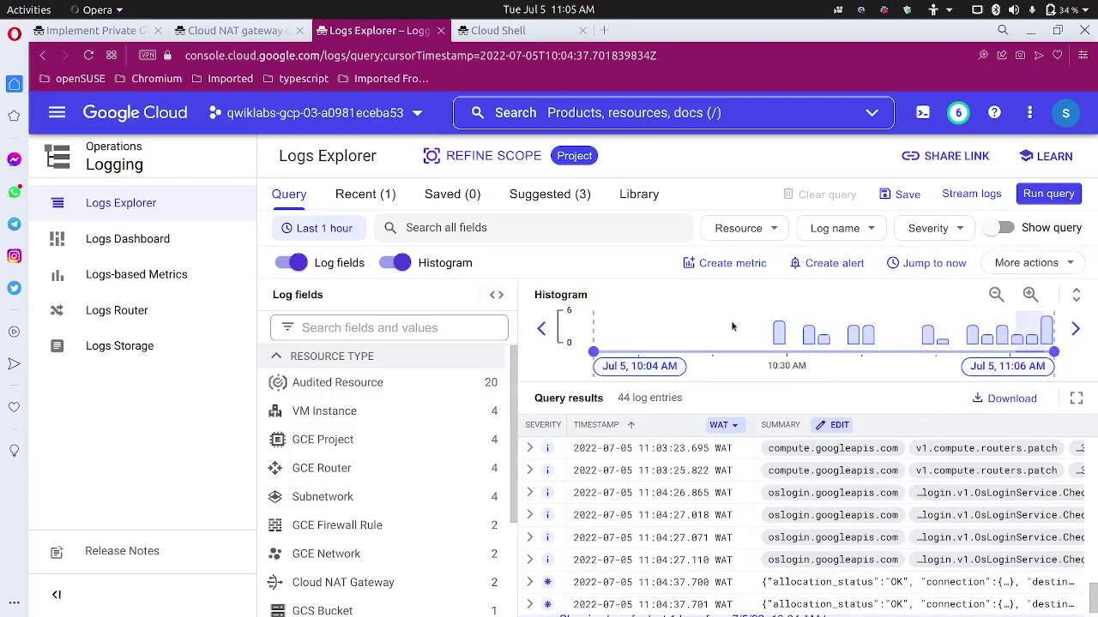
scroll(772, 537, "down", 1)
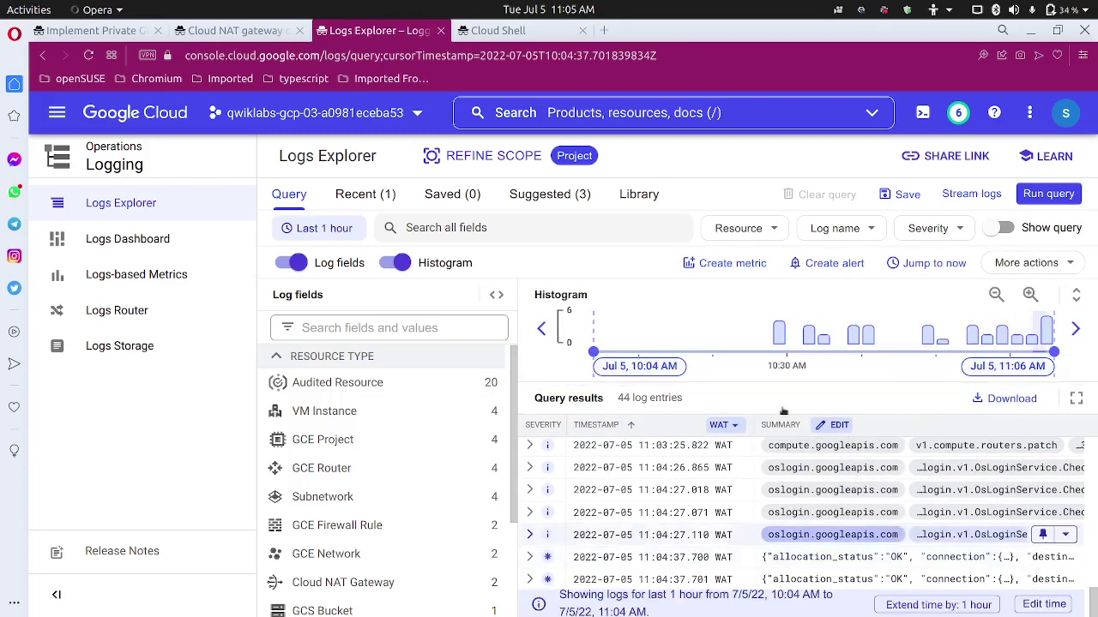
left_click(94, 30)
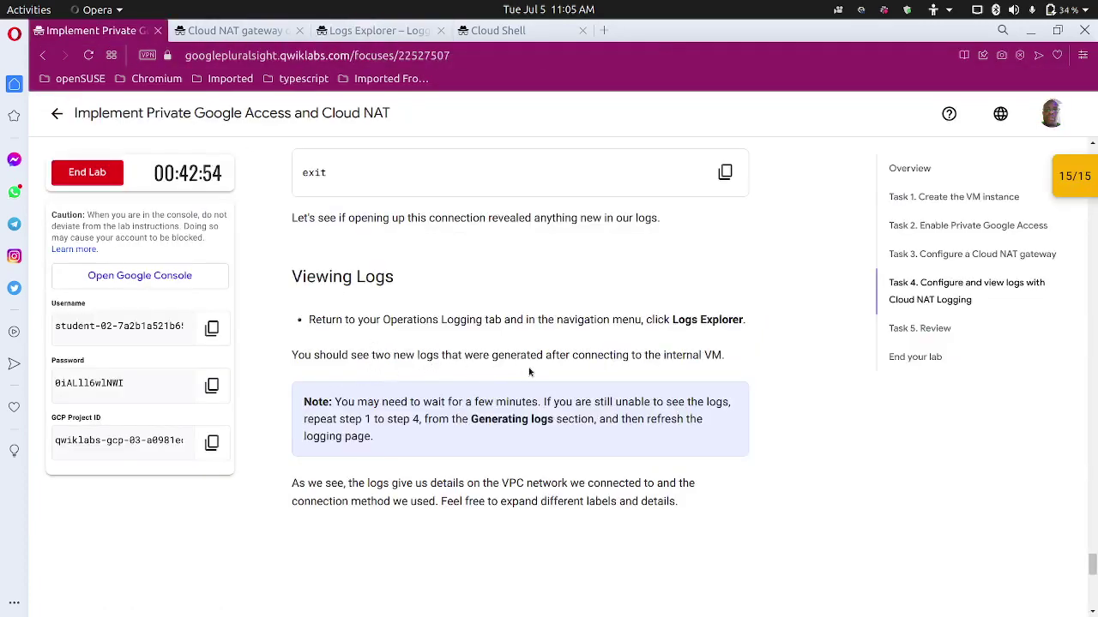
scroll(528, 368, "down", 4)
scroll(522, 359, "up", 2)
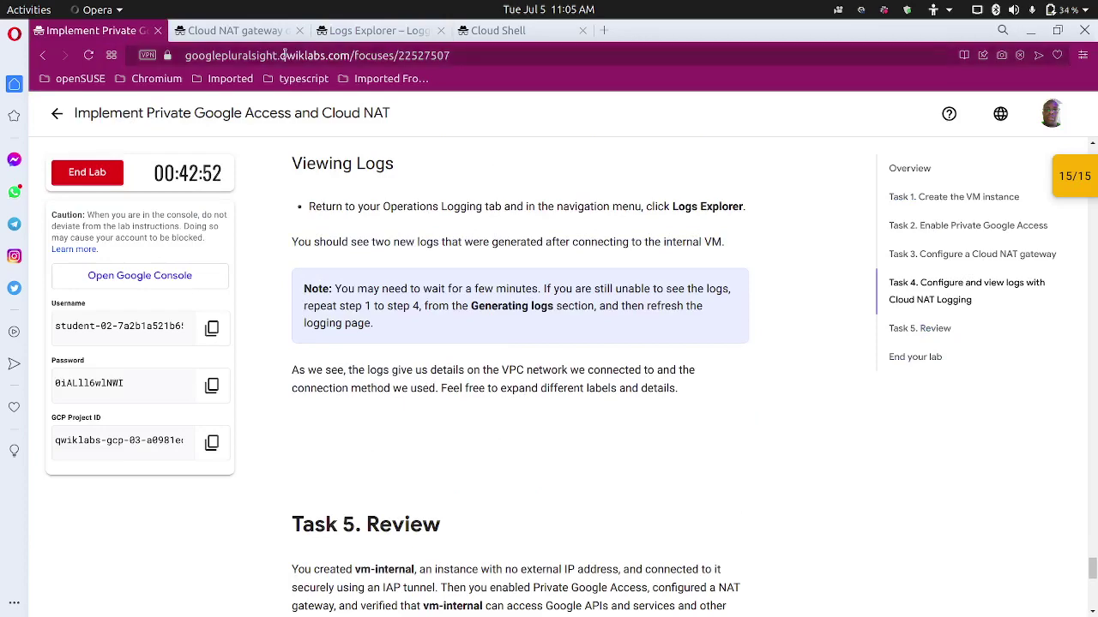
left_click(340, 33)
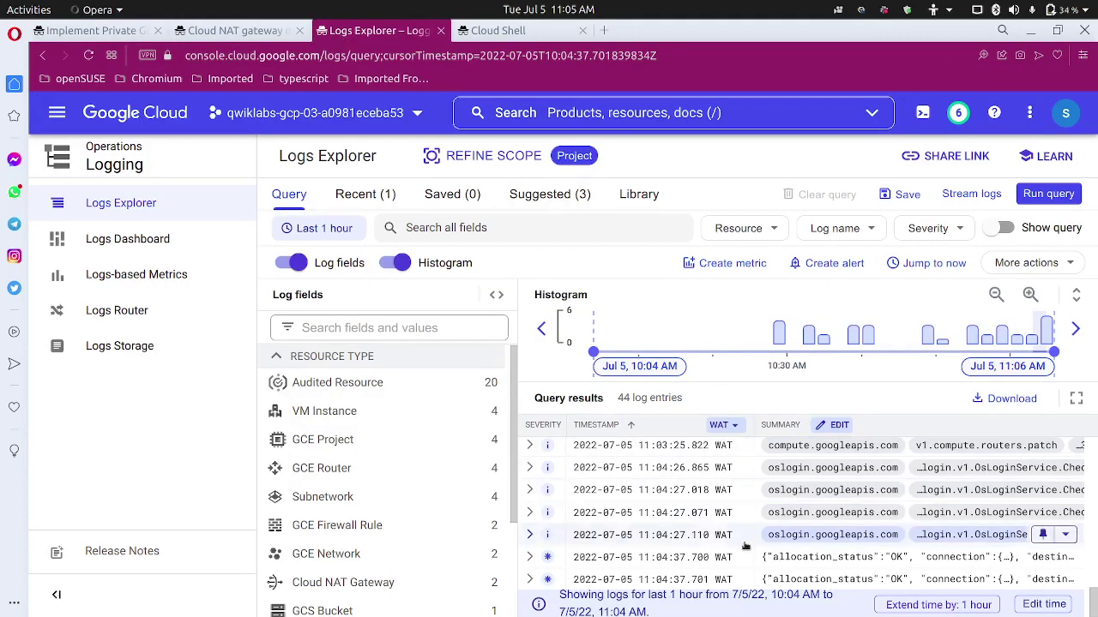
scroll(746, 546, "up", 5)
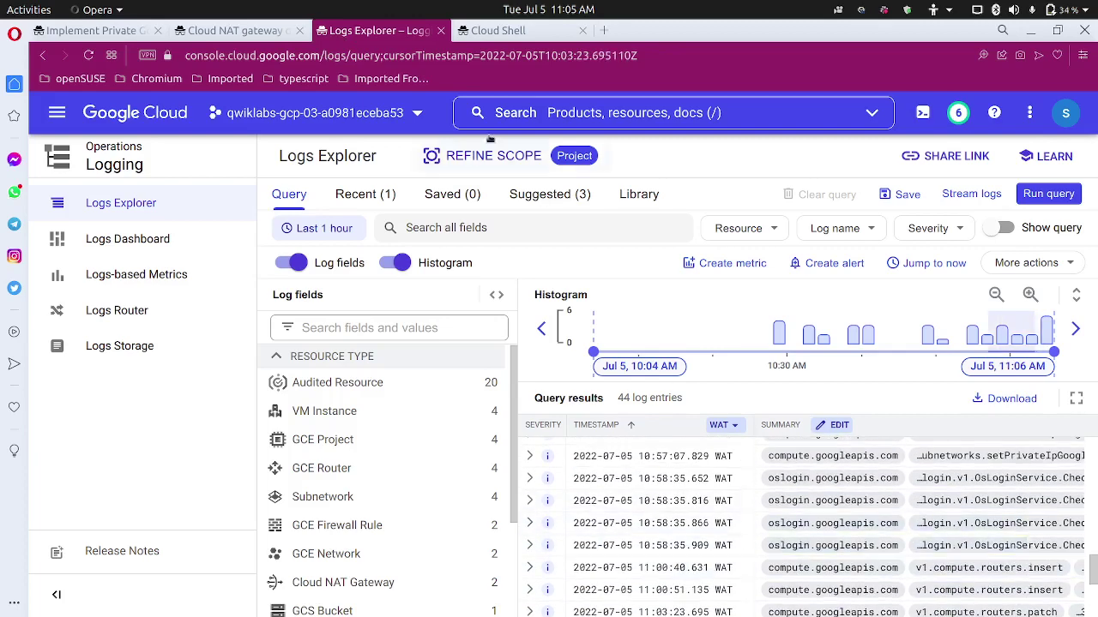
left_click(269, 40)
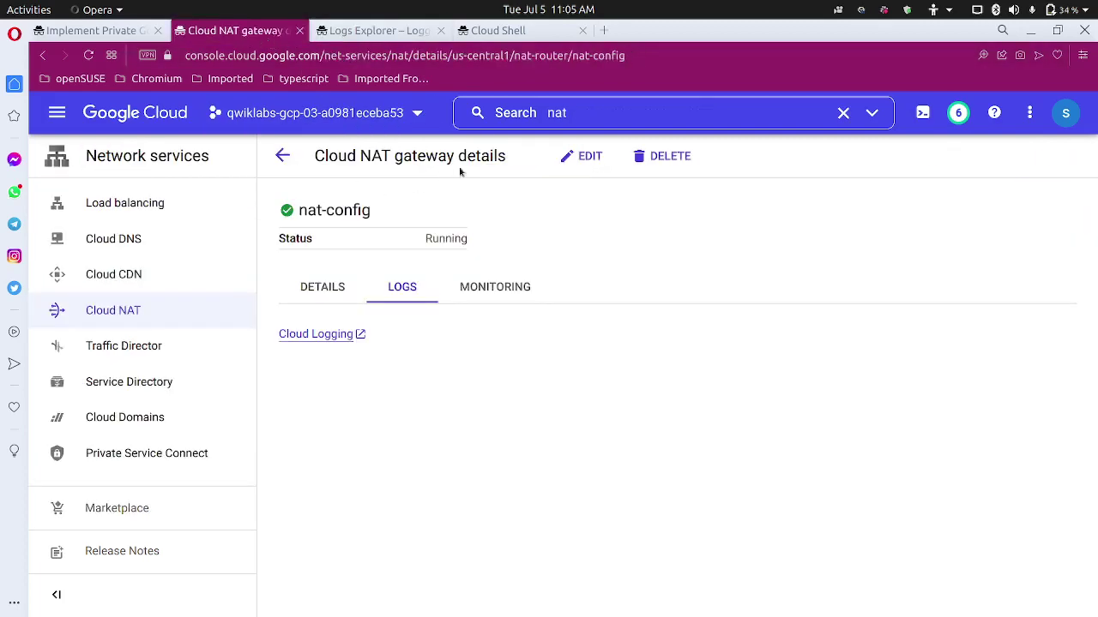
Verify nat-config's Advanced configurations show Stackdriver logging as 'Translation and errors'.
left_click(589, 160)
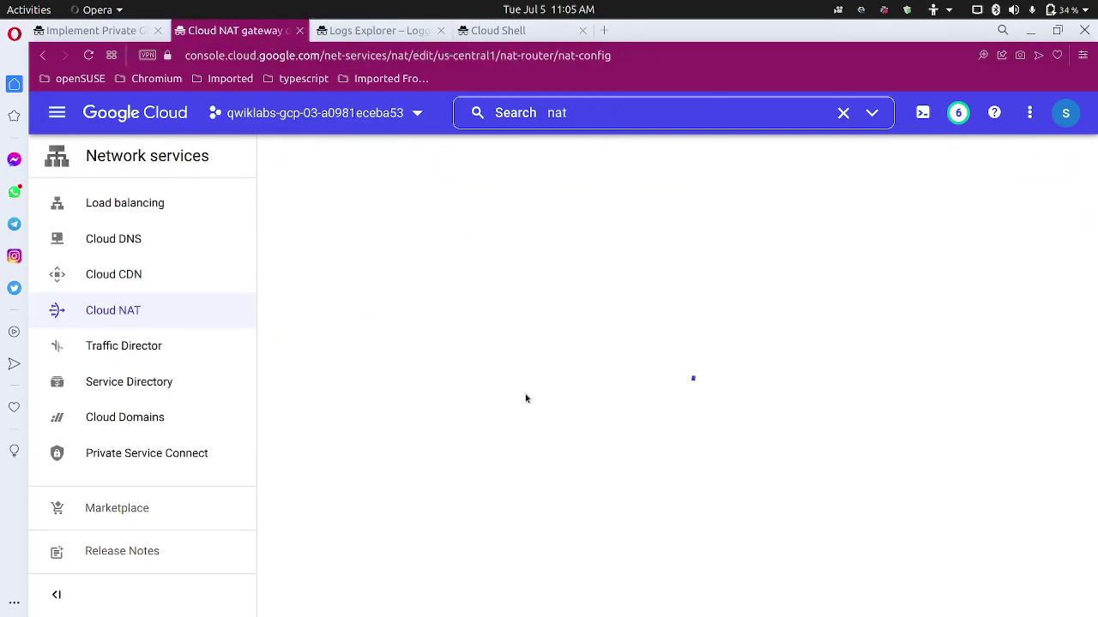
scroll(410, 423, "down", 3)
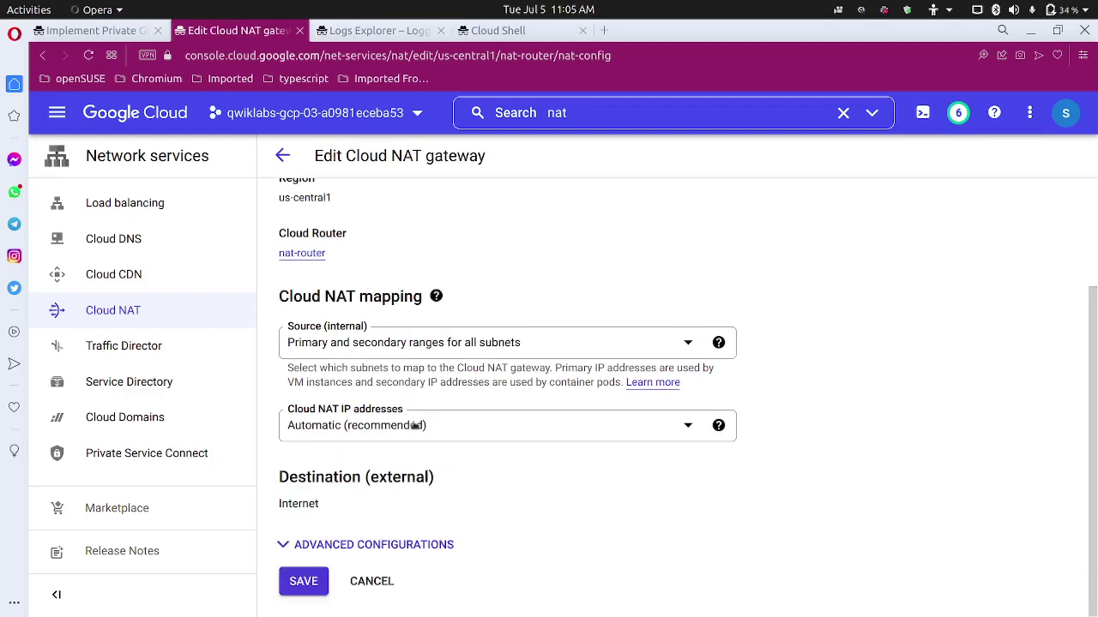
left_click(387, 546)
scroll(389, 532, "down", 1)
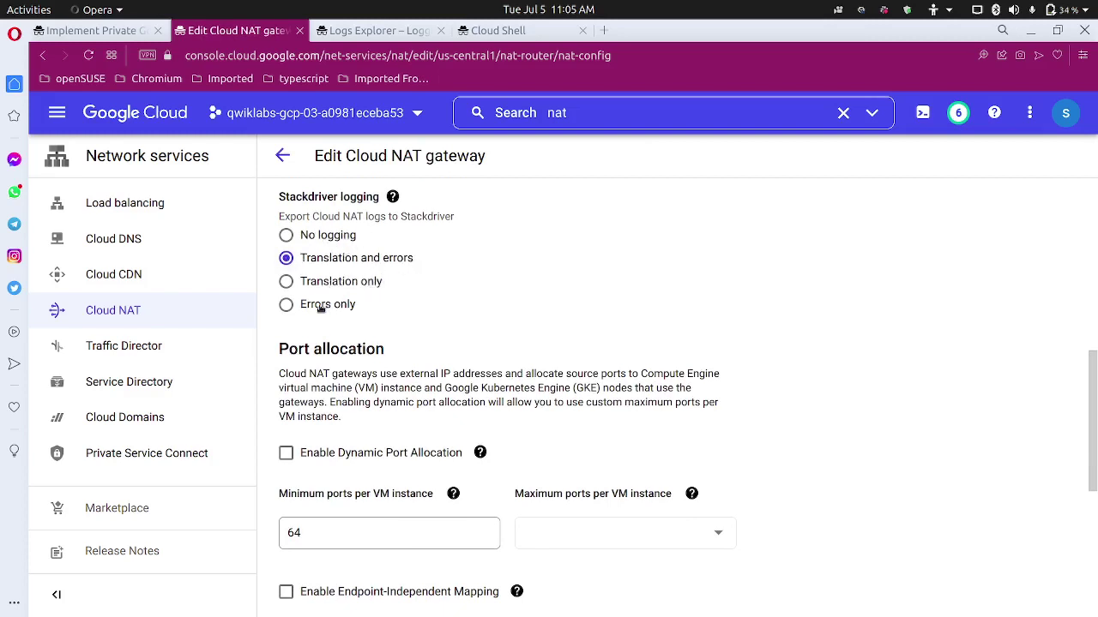
Glance over the Logs Explorer results and go back to the lab instructions.
left_click(390, 31)
scroll(725, 543, "down", 3)
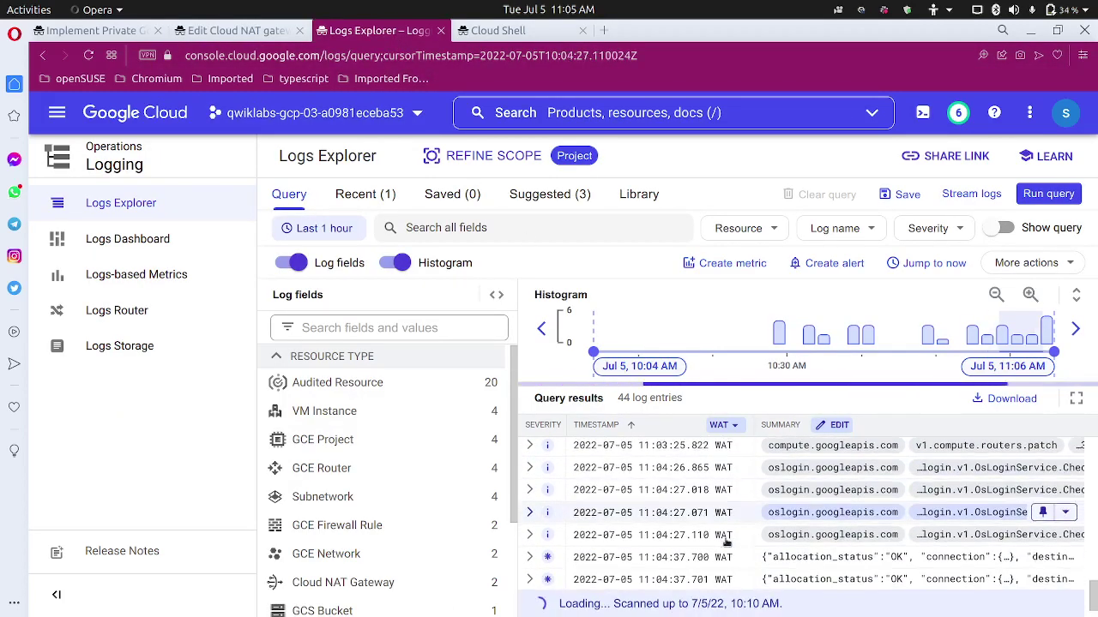
left_click(97, 30)
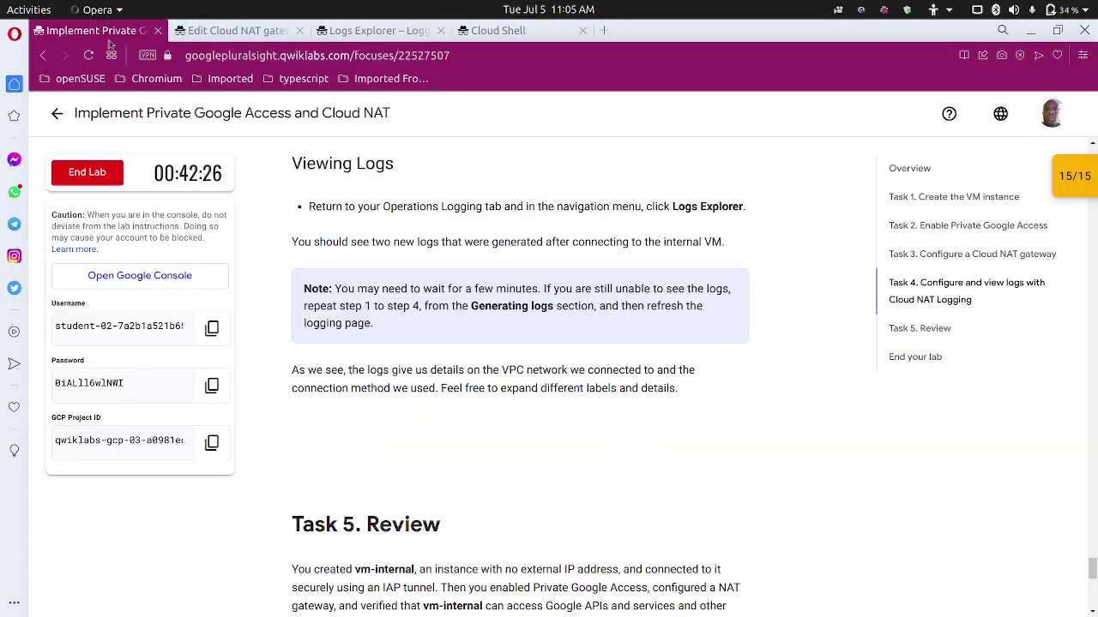
Confirm all 15/15 lab checkpoints are passed and scroll to End your lab.
scroll(895, 262, "down", 4)
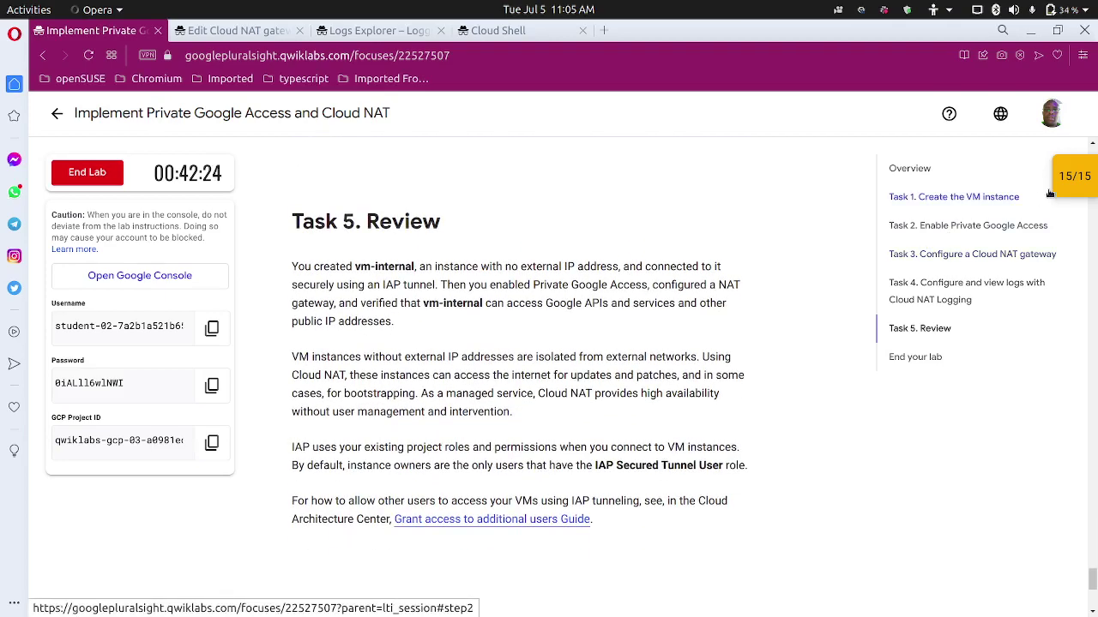
left_click(1073, 176)
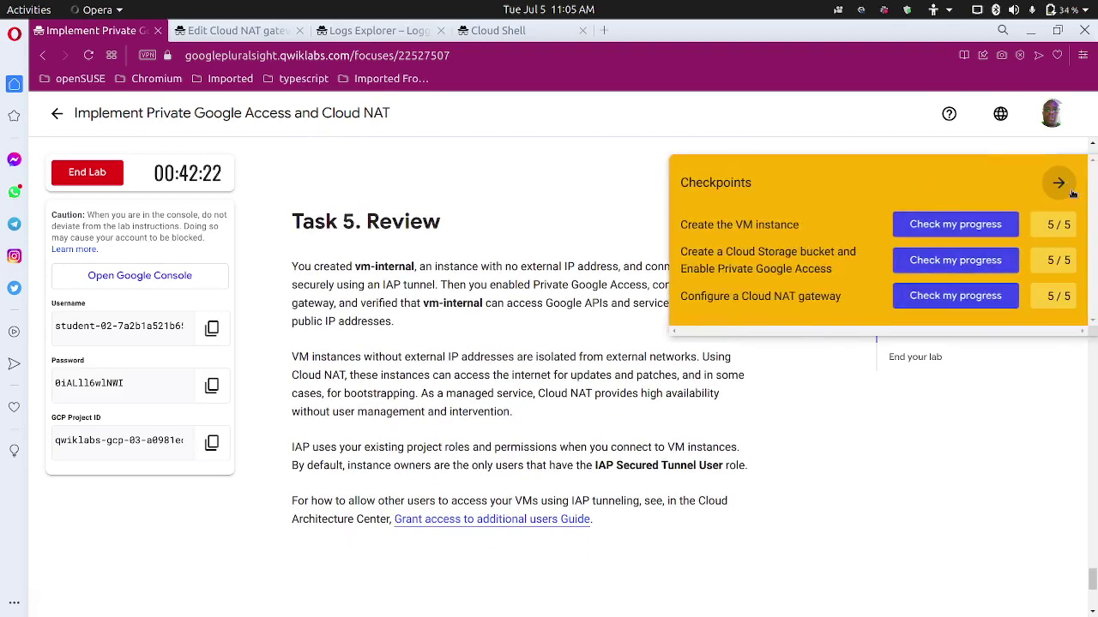
left_click(1058, 182)
scroll(591, 395, "down", 5)
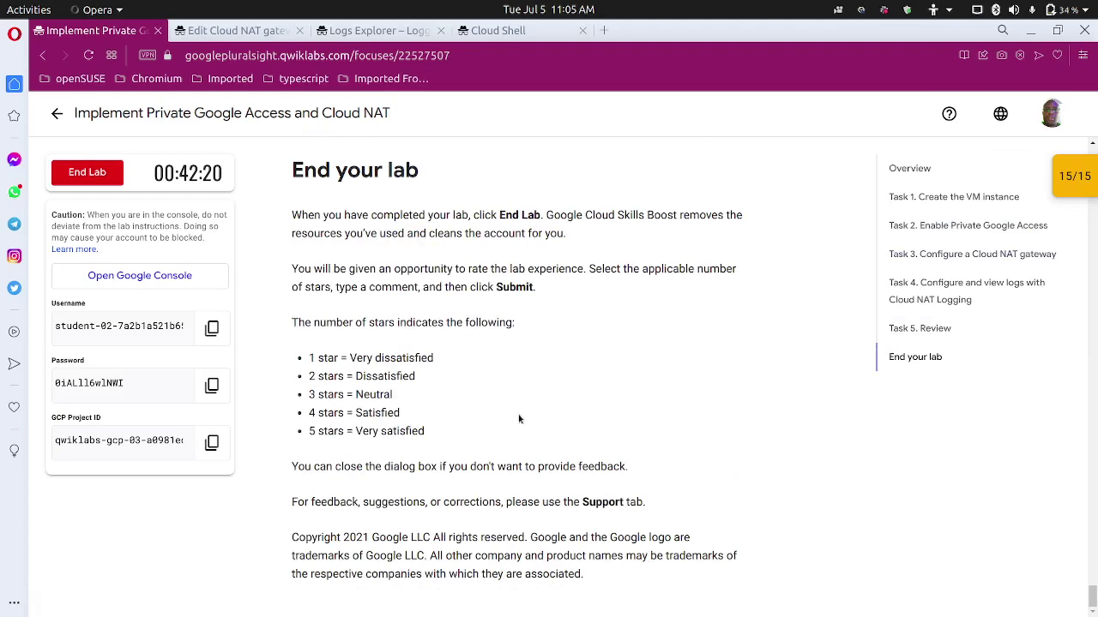
scroll(511, 427, "up", 3)
scroll(510, 420, "down", 3)
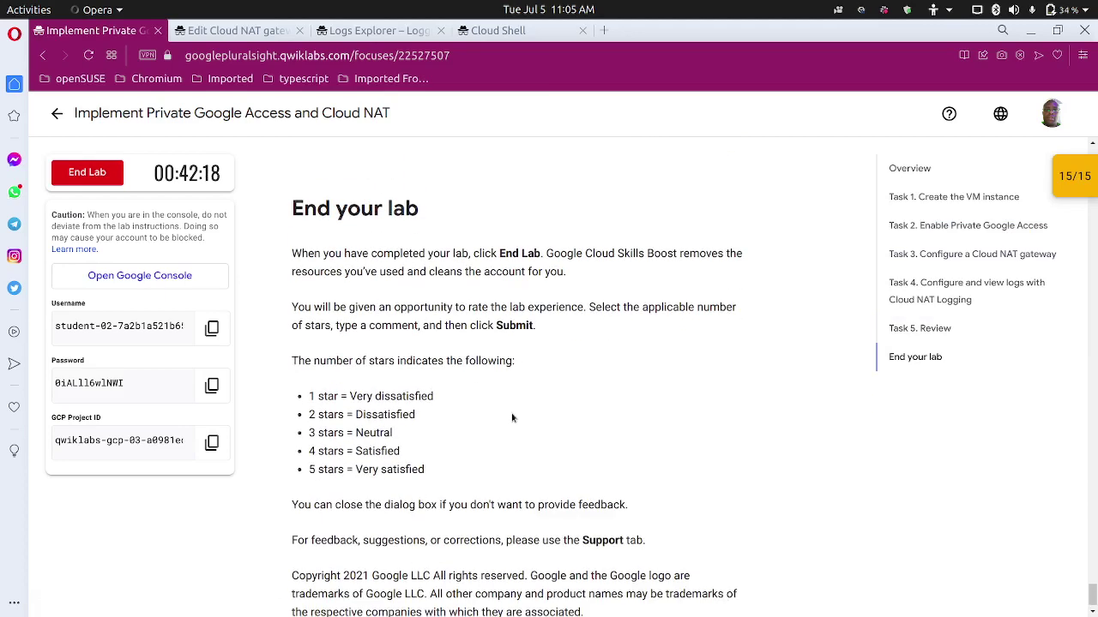
End the lab, submit the confirmation, and close the rating dialog.
left_click(97, 178)
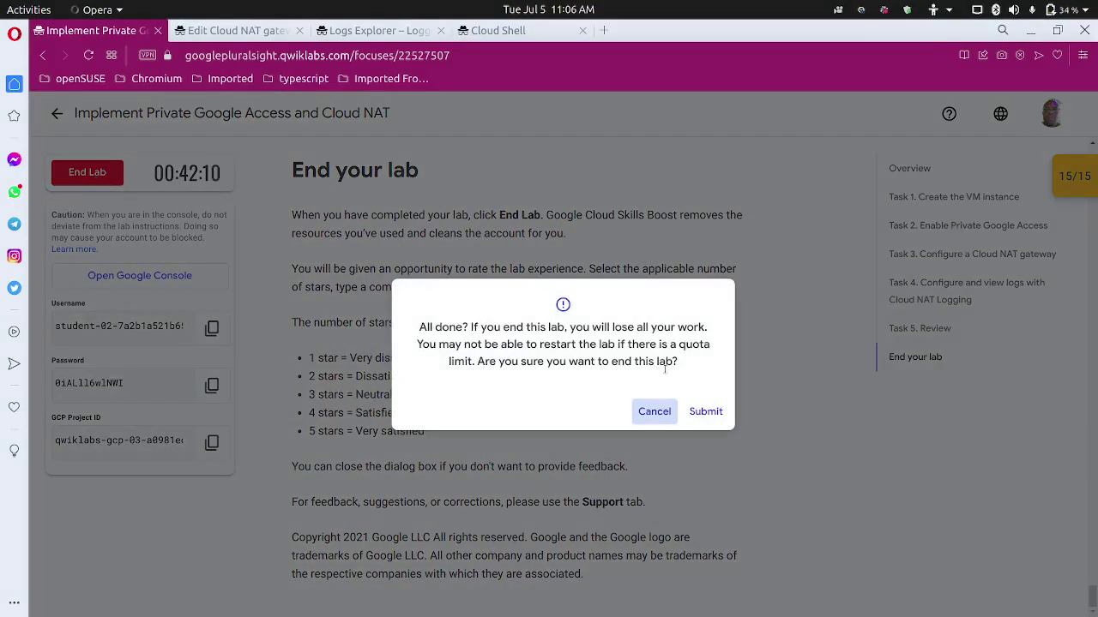
left_click(706, 418)
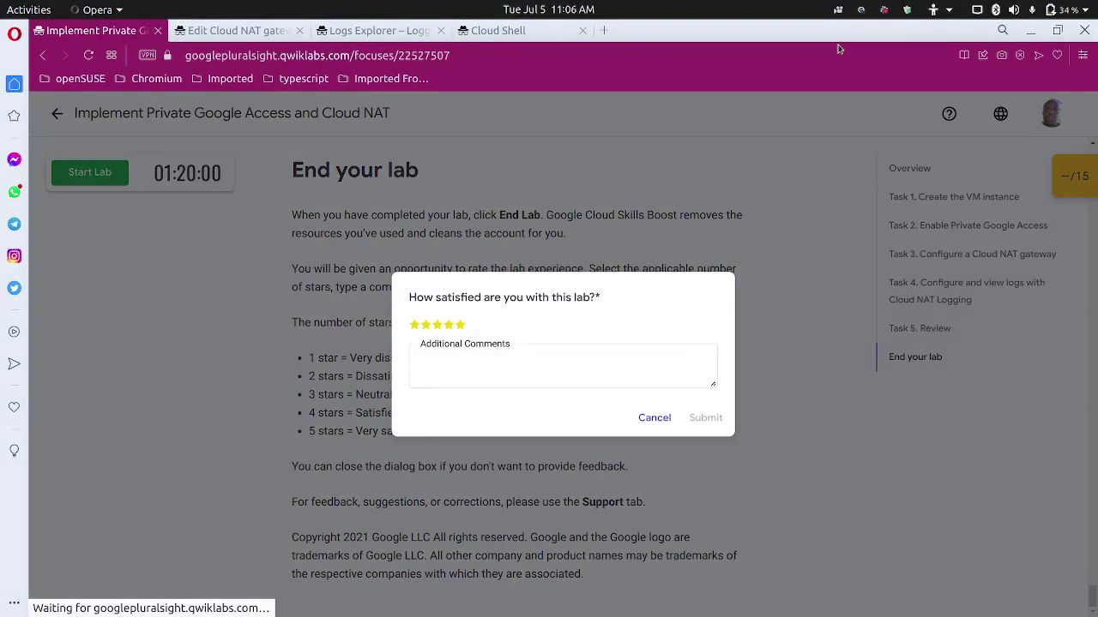
left_click(672, 418)
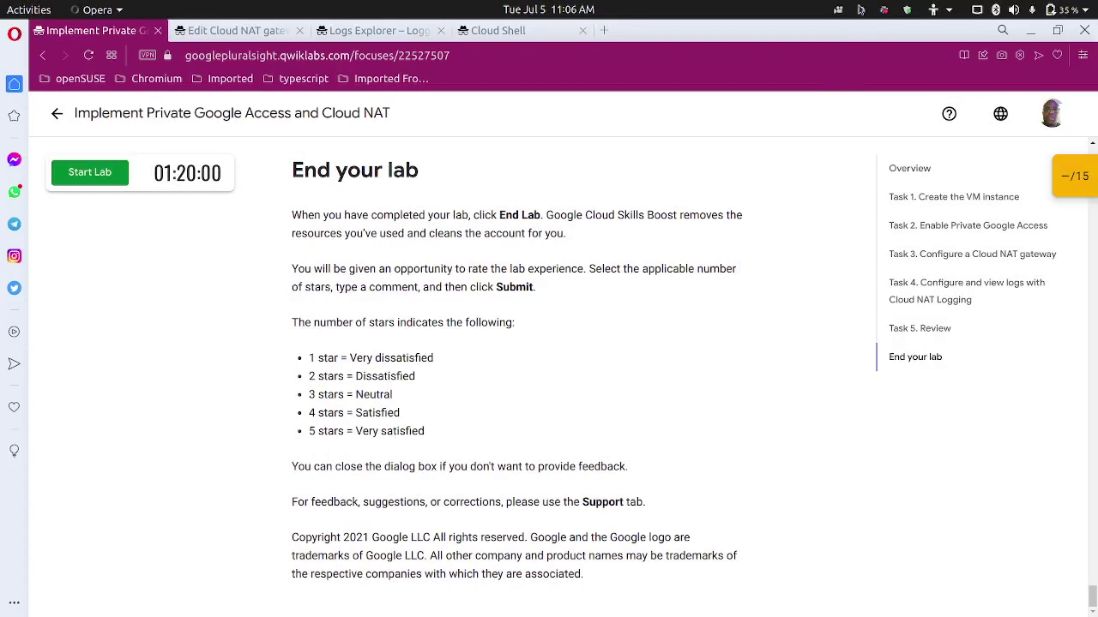
left_click(860, 10)
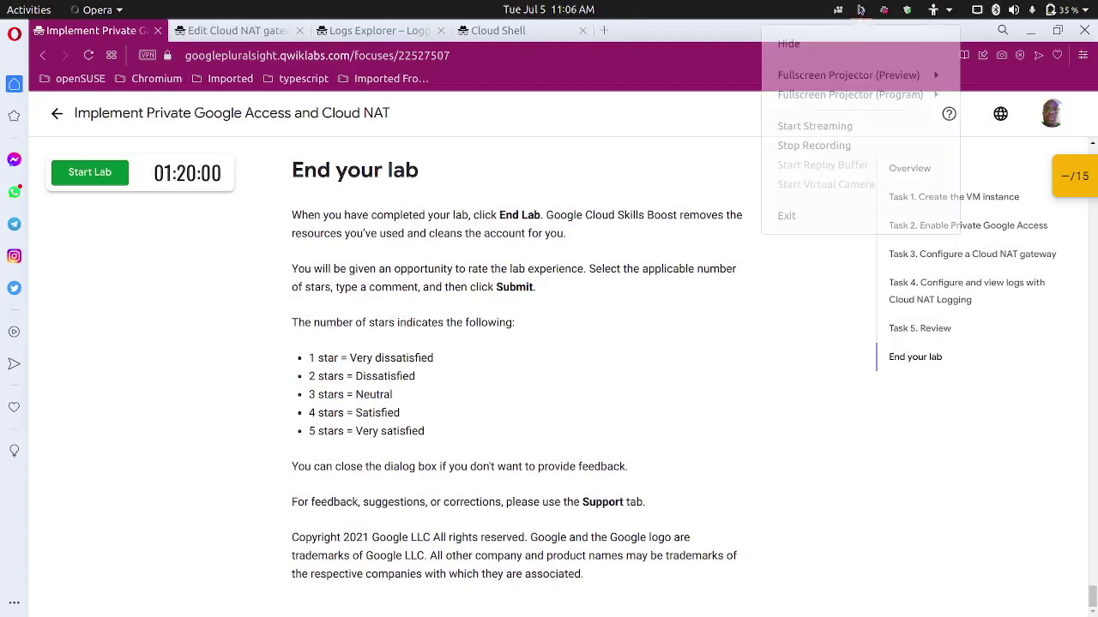